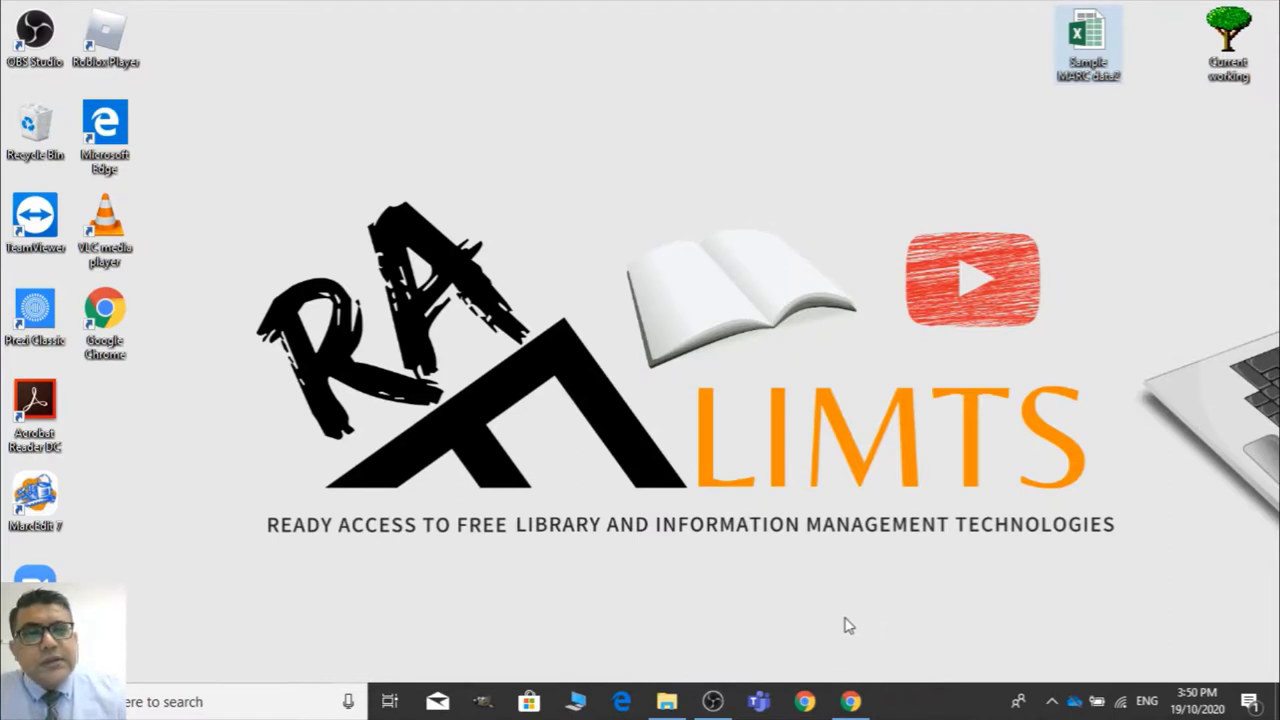
Open the Sample MARC data2 workbook from the desktop in Excel
{"action": "double_click", "coordinate": [1090, 32]}
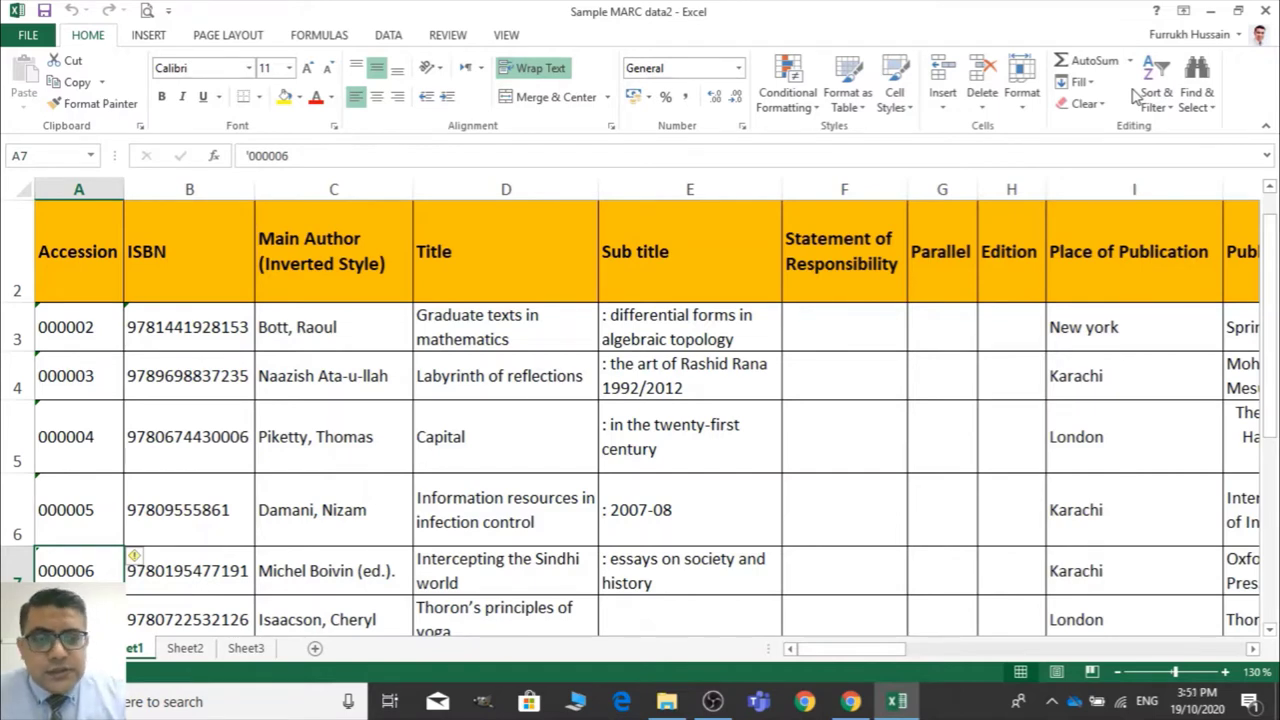
{"action": "key", "text": "Right"}
{"action": "key", "text": "Right"}
{"action": "key", "text": "Right"}
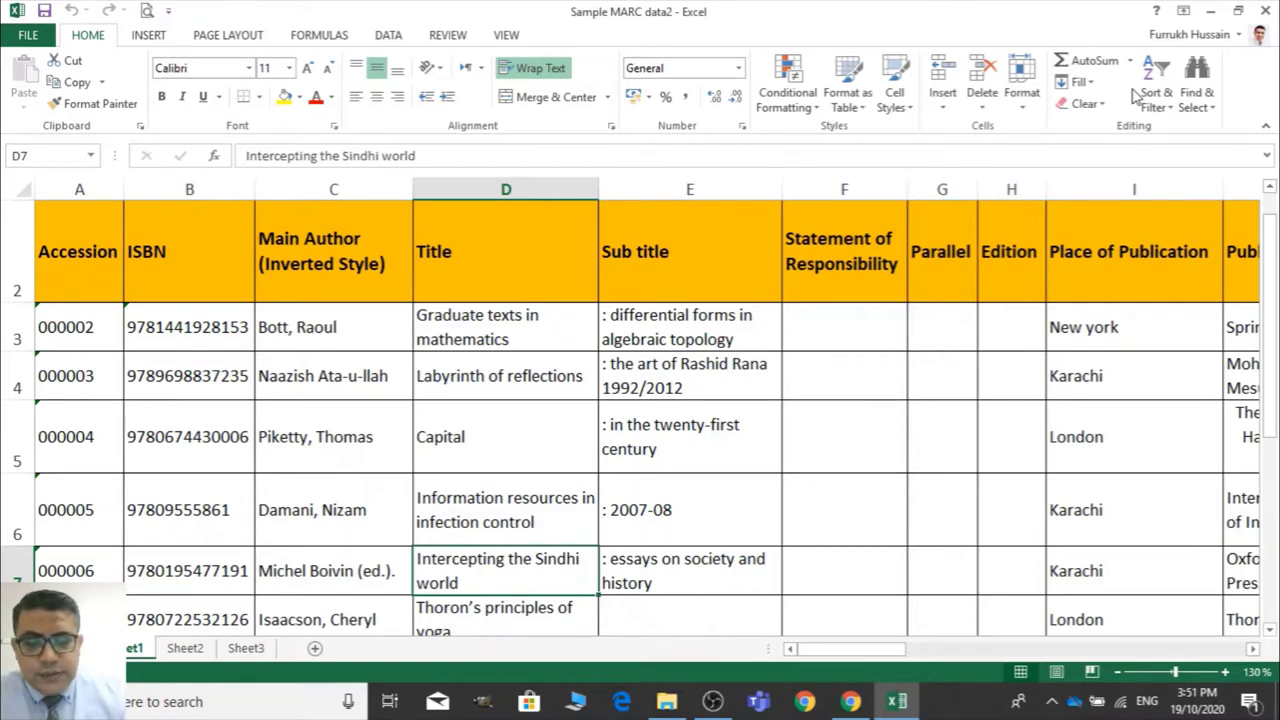
{"action": "key", "text": "Up"}
{"action": "key", "text": "Up"}
{"action": "key", "text": "Up"}
{"action": "key", "text": "Up"}
{"action": "key", "text": "Up"}
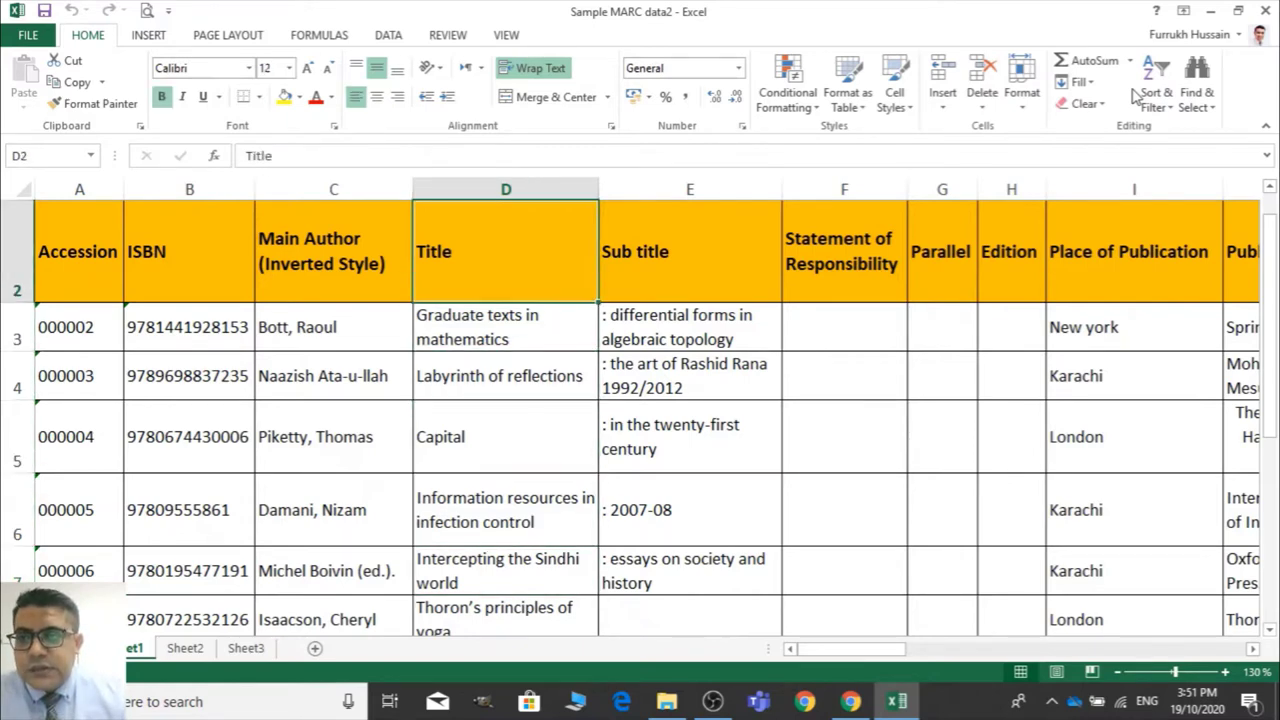
{"action": "key", "text": "Left"}
{"action": "key", "text": "Left"}
{"action": "key", "text": "Left"}
{"action": "key", "text": "Right"}
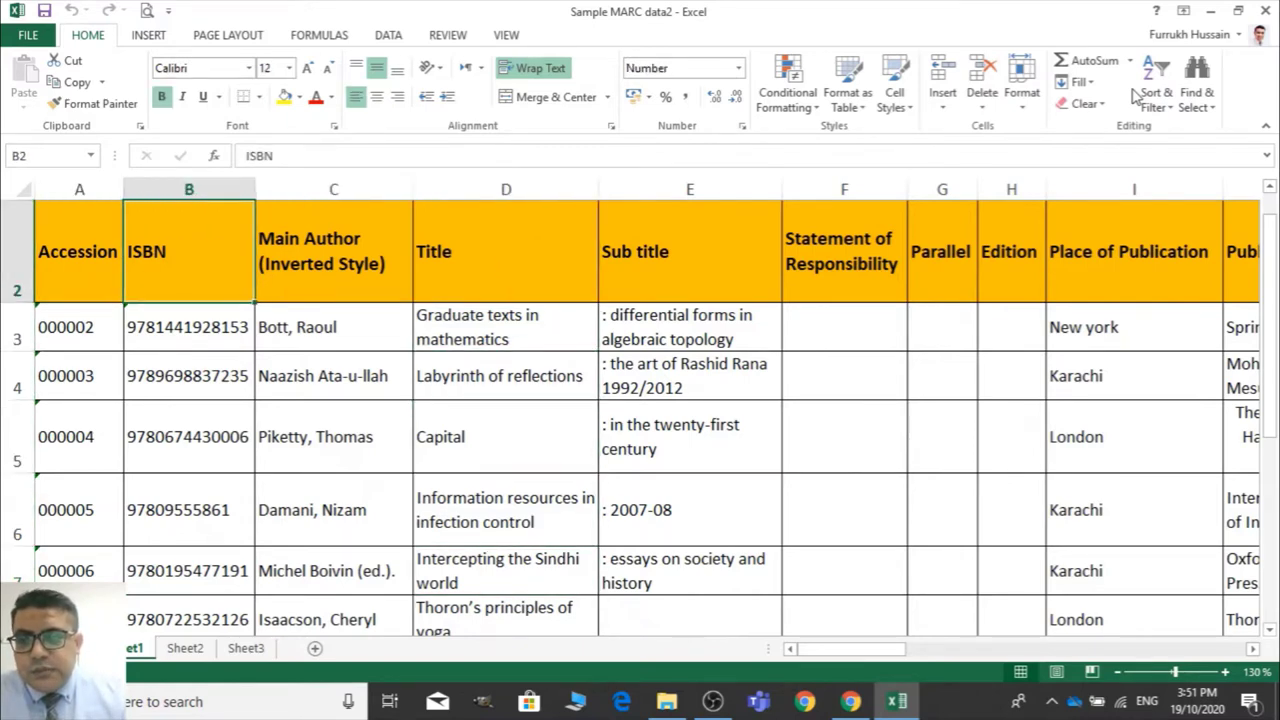
{"action": "key", "text": "Right"}
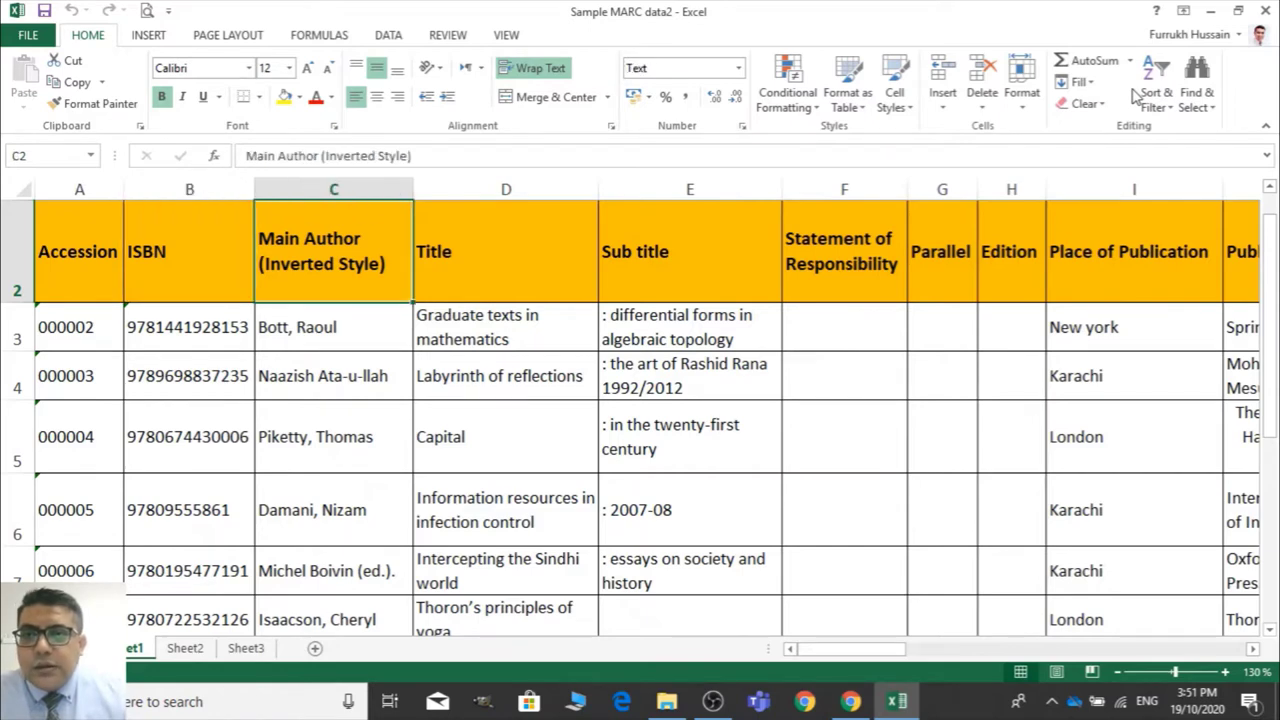
{"action": "key", "text": "Right"}
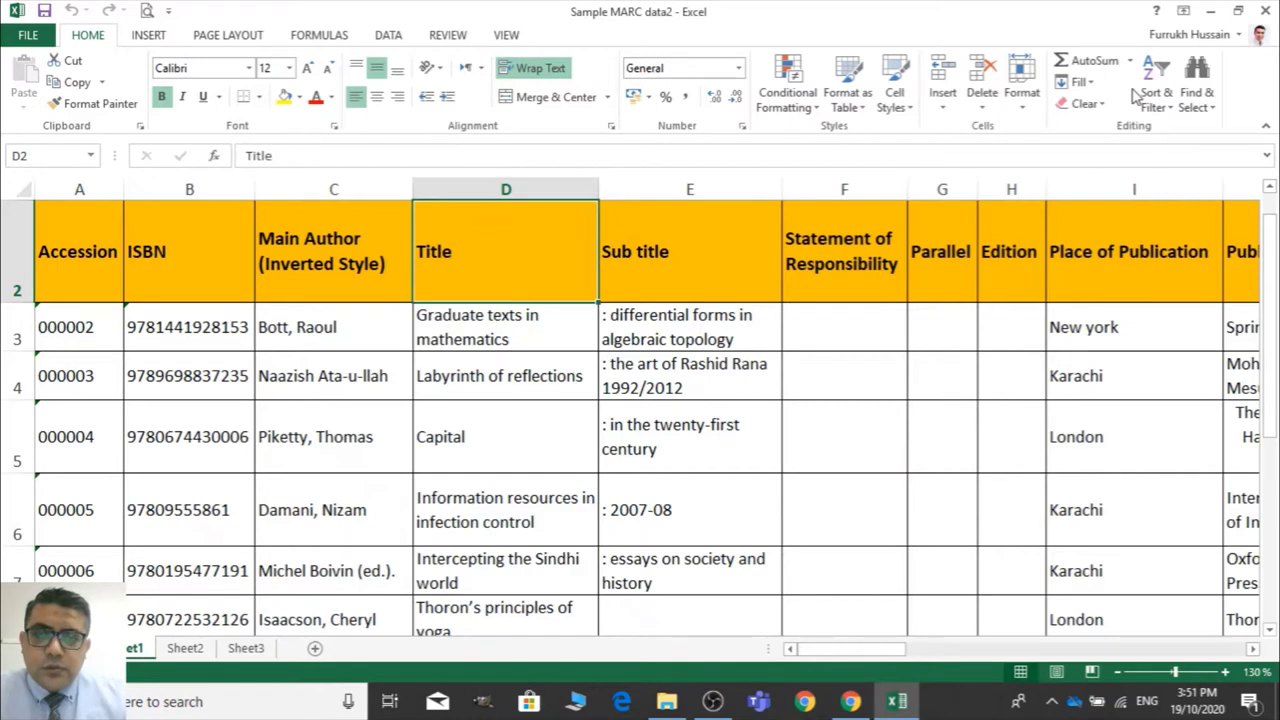
{"action": "key", "text": "Right"}
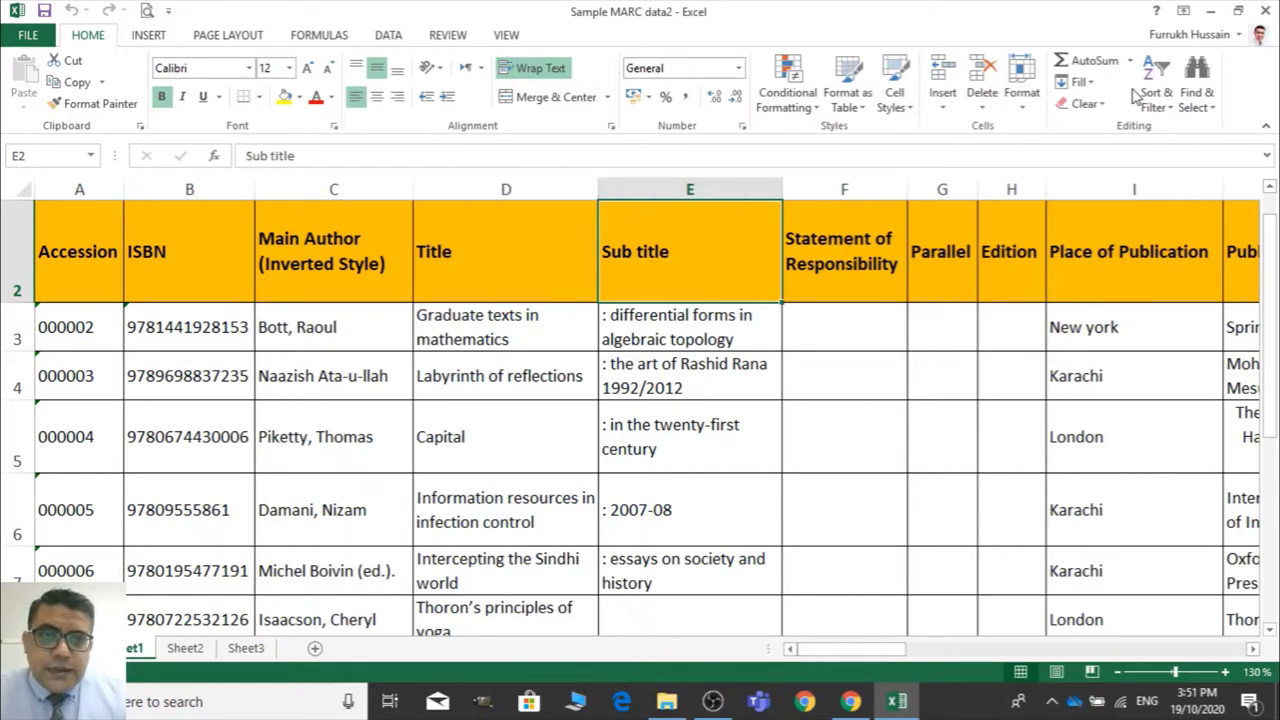
{"action": "key", "text": "Right"}
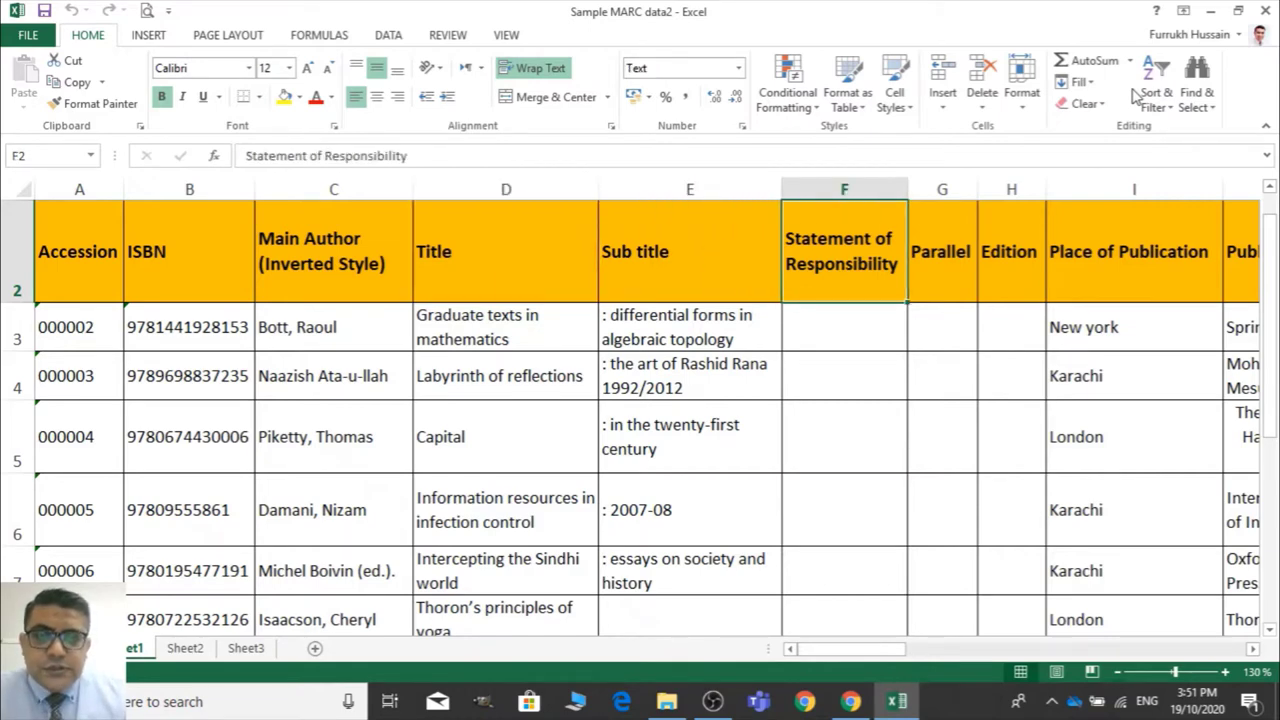
{"action": "key", "text": "Right"}
{"action": "key", "text": "Right"}
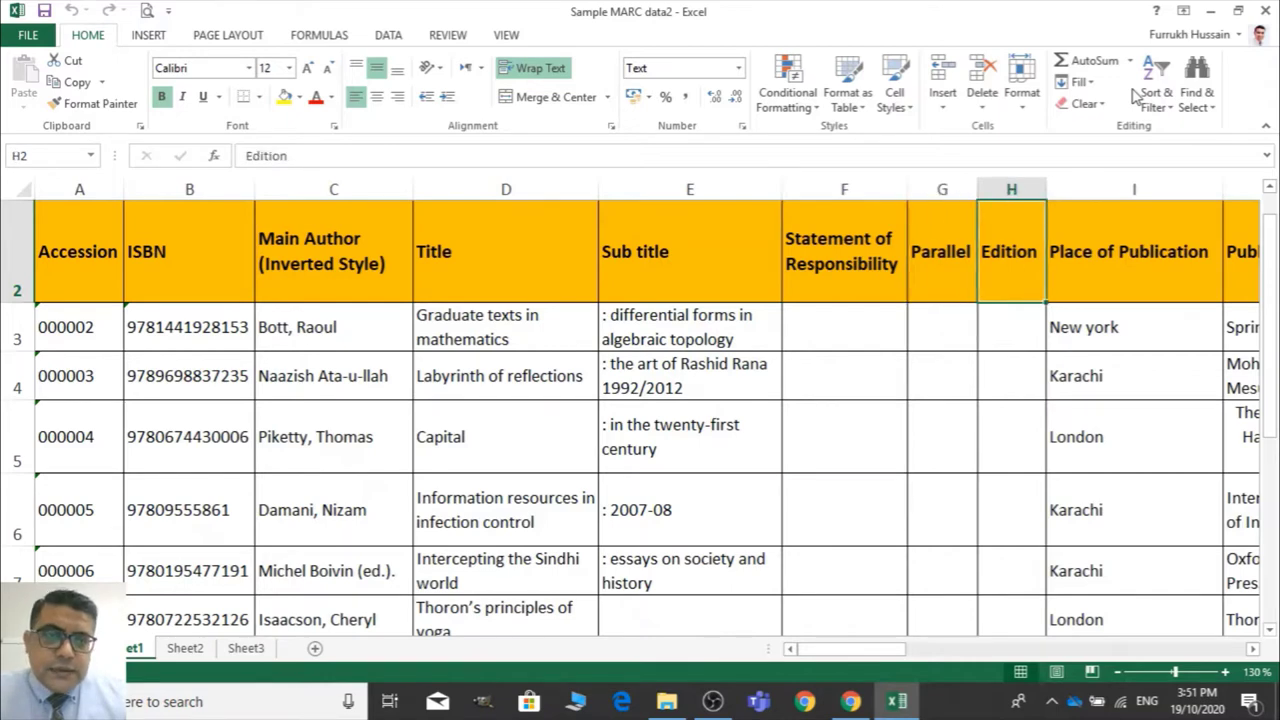
{"action": "key", "text": "Right"}
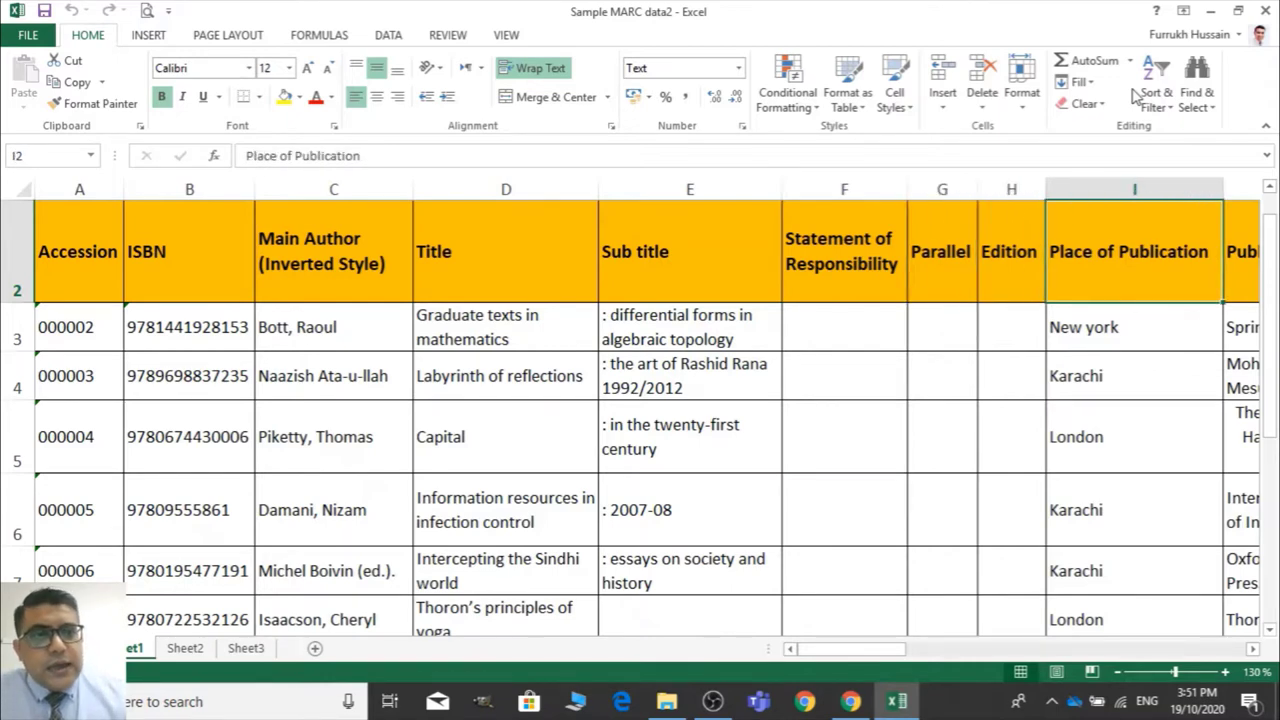
{"action": "key", "text": "Right"}
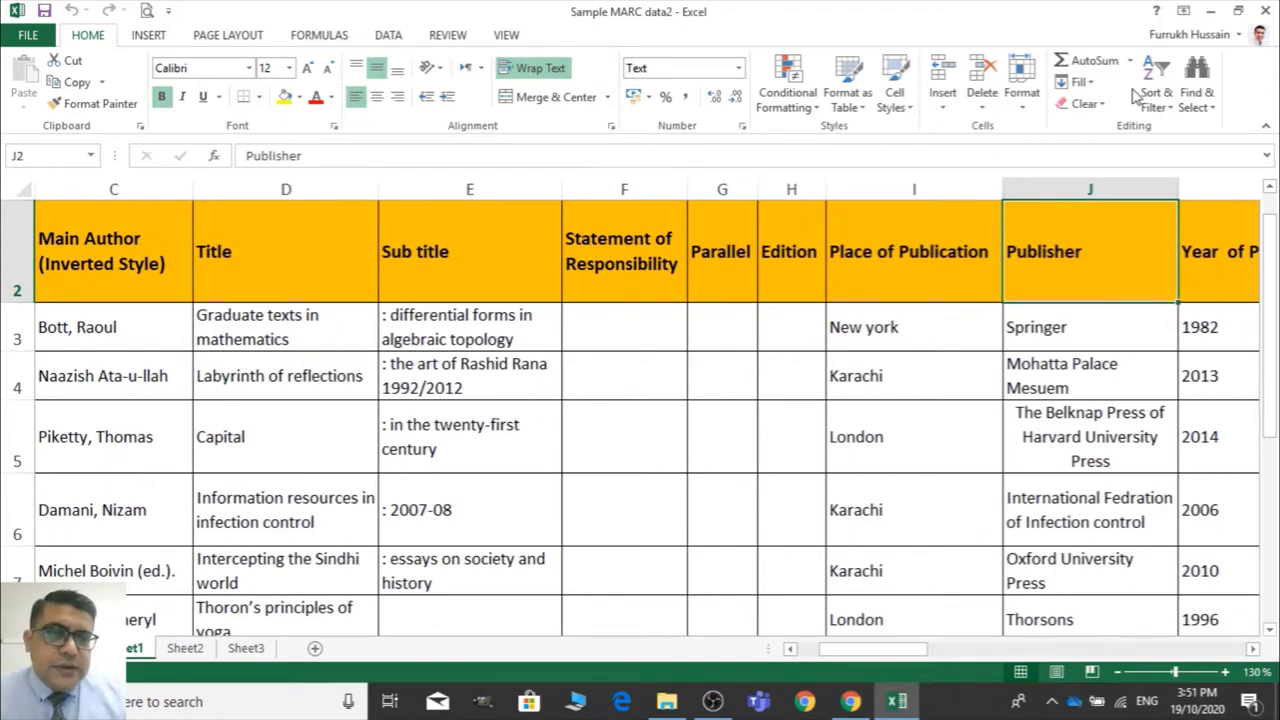
{"action": "key", "text": "Right"}
{"action": "key", "text": "Right"}
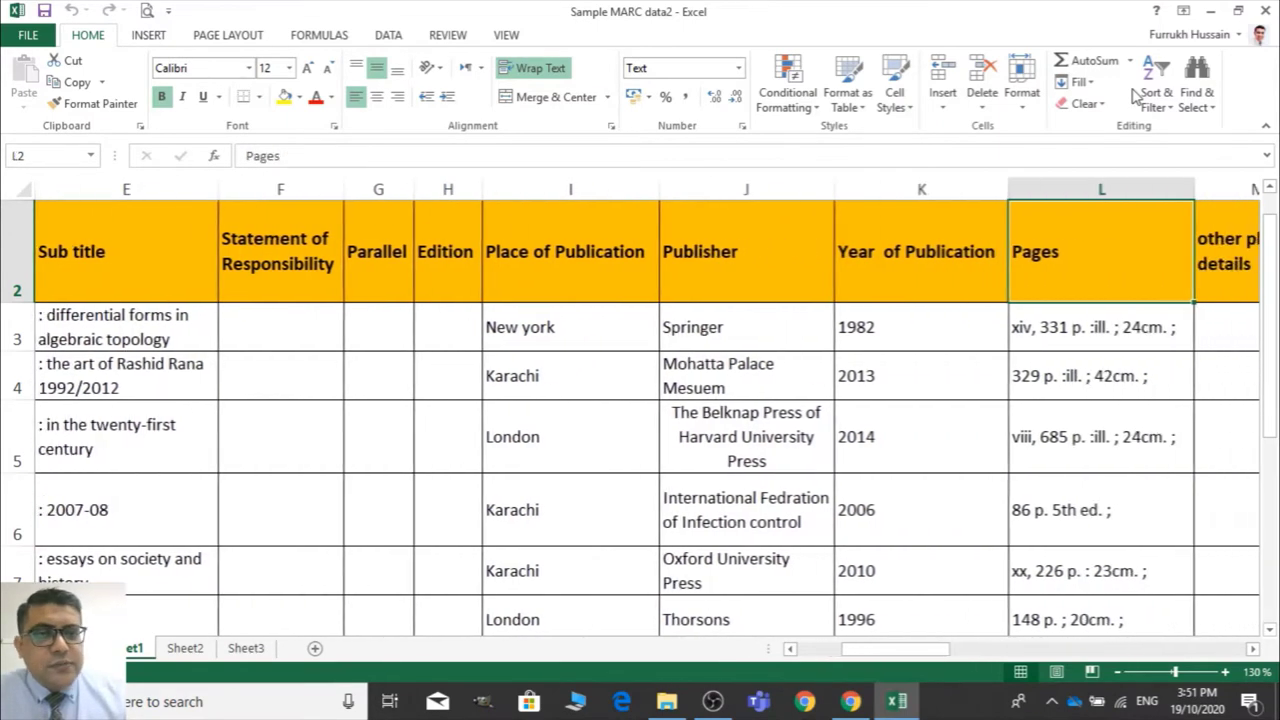
{"action": "key", "text": "Right"}
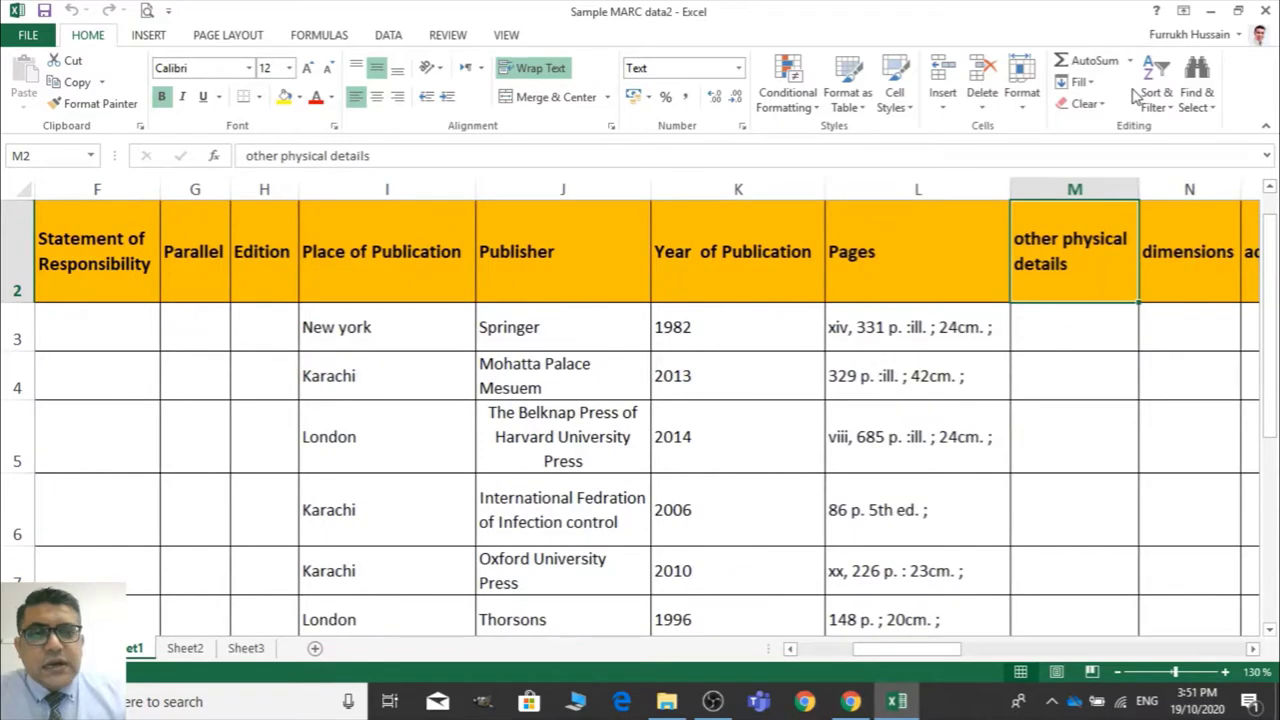
{"action": "key", "text": "Right"}
{"action": "key", "text": "Right"}
{"action": "key", "text": "Right"}
{"action": "key", "text": "Right"}
{"action": "key", "text": "Right"}
{"action": "key", "text": "Right"}
{"action": "key", "text": "Right"}
{"action": "key", "text": "Right"}
{"action": "key", "text": "Right"}
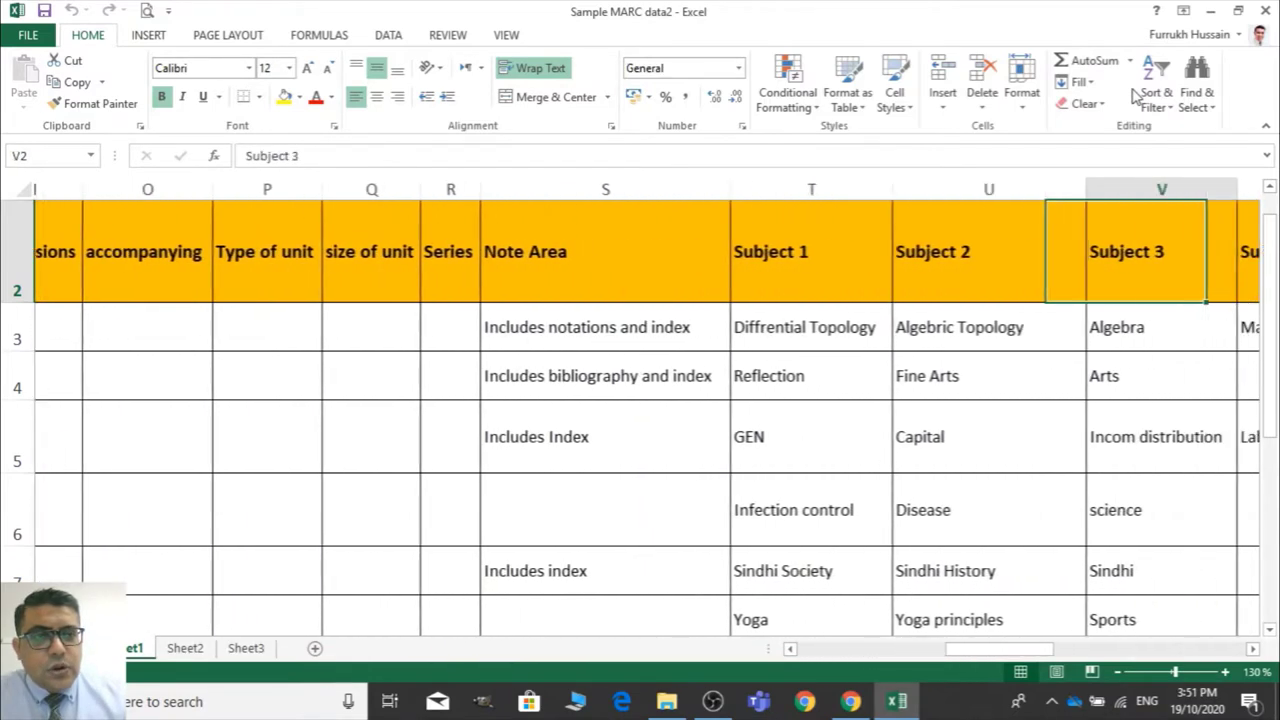
{"action": "key", "text": "Right"}
{"action": "key", "text": "Right"}
{"action": "key", "text": "Right"}
{"action": "key", "text": "Right"}
{"action": "key", "text": "Left"}
{"action": "key", "text": "Left"}
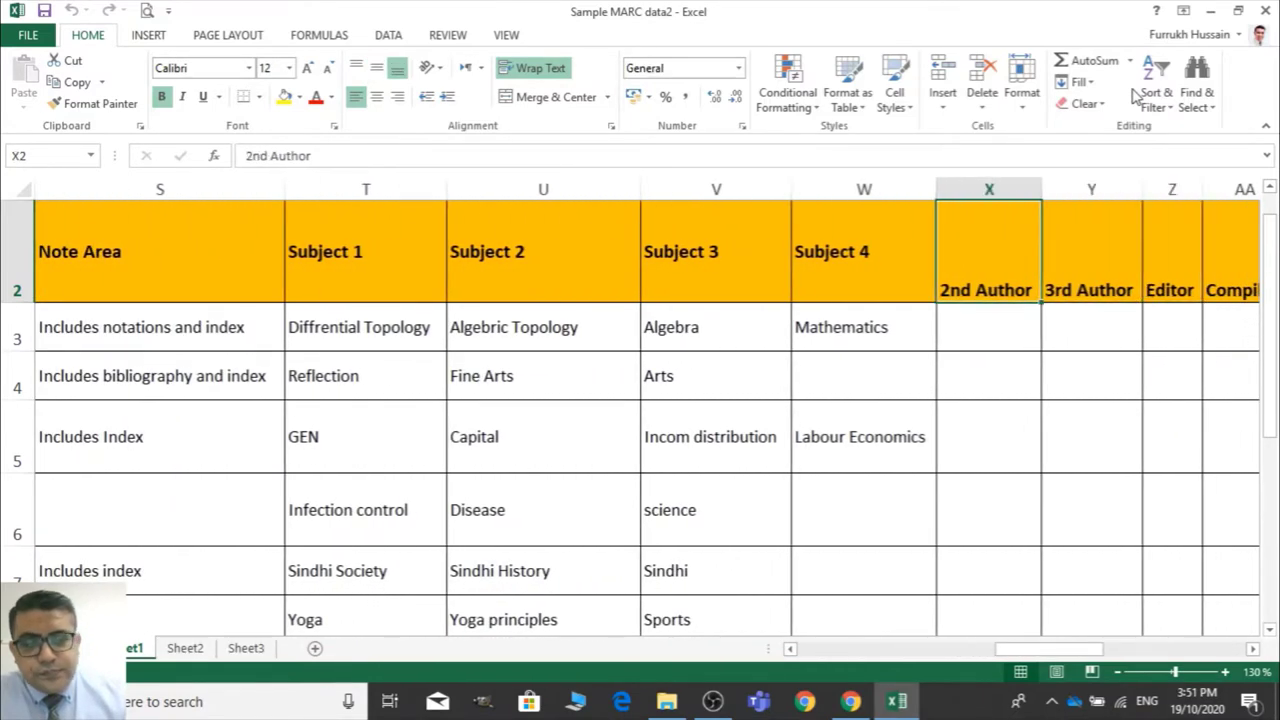
{"action": "key", "text": "Left"}
{"action": "key", "text": "Left"}
{"action": "key", "text": "Left"}
{"action": "key", "text": "Left"}
{"action": "key", "text": "Left"}
{"action": "key", "text": "Left"}
{"action": "key", "text": "Left"}
{"action": "key", "text": "Left"}
{"action": "key", "text": "Left"}
{"action": "key", "text": "Left"}
{"action": "key", "text": "Left"}
{"action": "key", "text": "Left"}
{"action": "key", "text": "Left"}
{"action": "key", "text": "Left"}
{"action": "key", "text": "Left"}
{"action": "key", "text": "Left"}
{"action": "key", "text": "Left"}
{"action": "key", "text": "Left"}
{"action": "key", "text": "Left"}
{"action": "key", "text": "Left"}
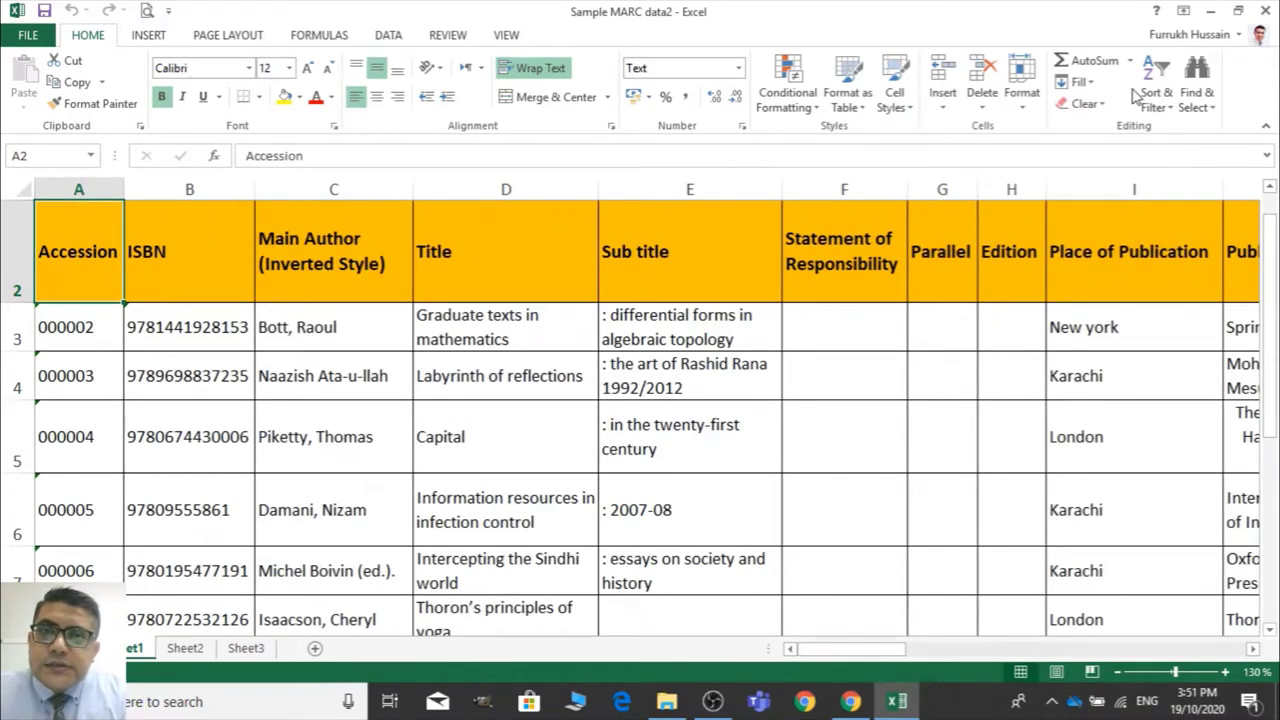
{"action": "key", "text": "Up"}
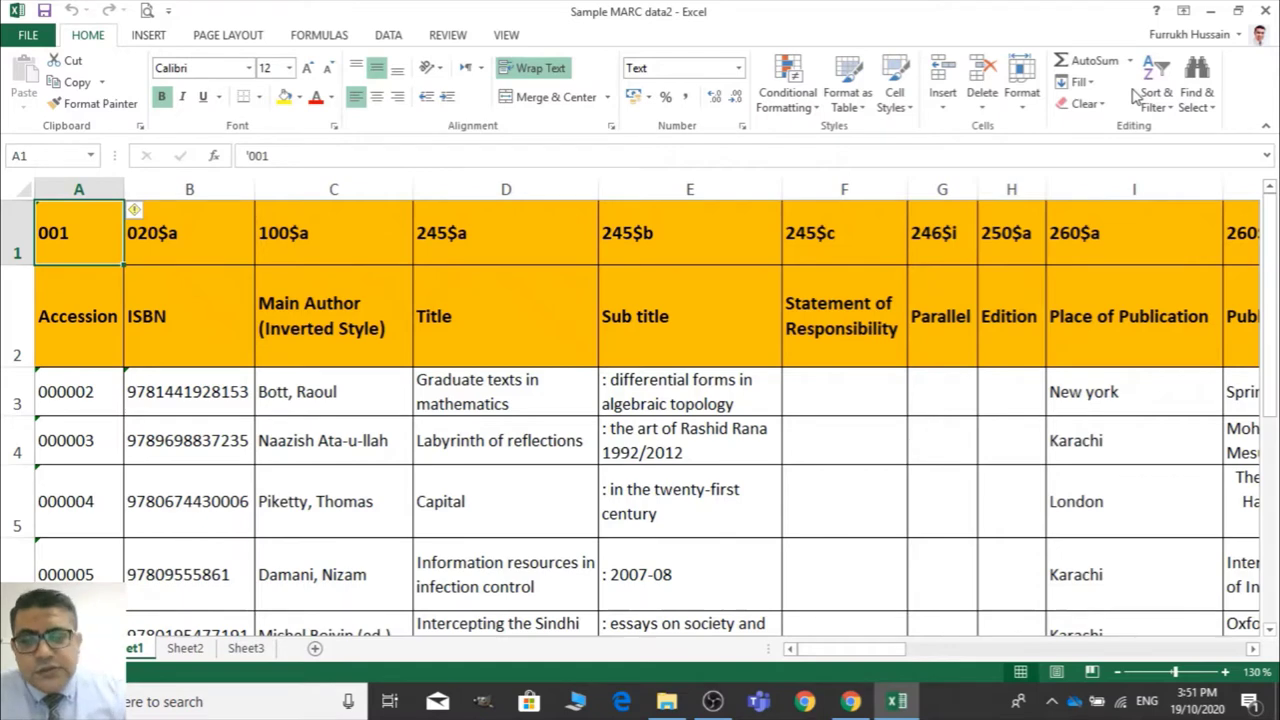
{"action": "key", "text": "Right"}
{"action": "key", "text": "Left"}
{"action": "key", "text": "Right"}
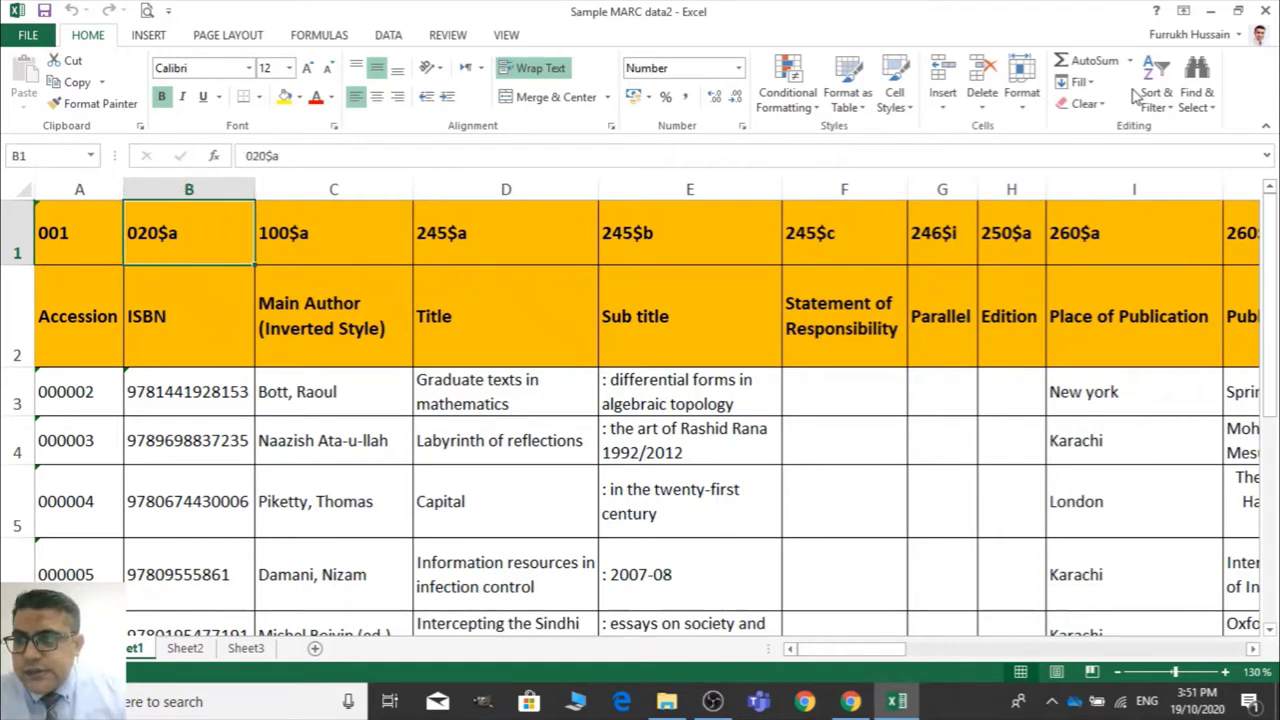
{"action": "key", "text": "Left"}
{"action": "key", "text": "Right"}
{"action": "key", "text": "Left"}
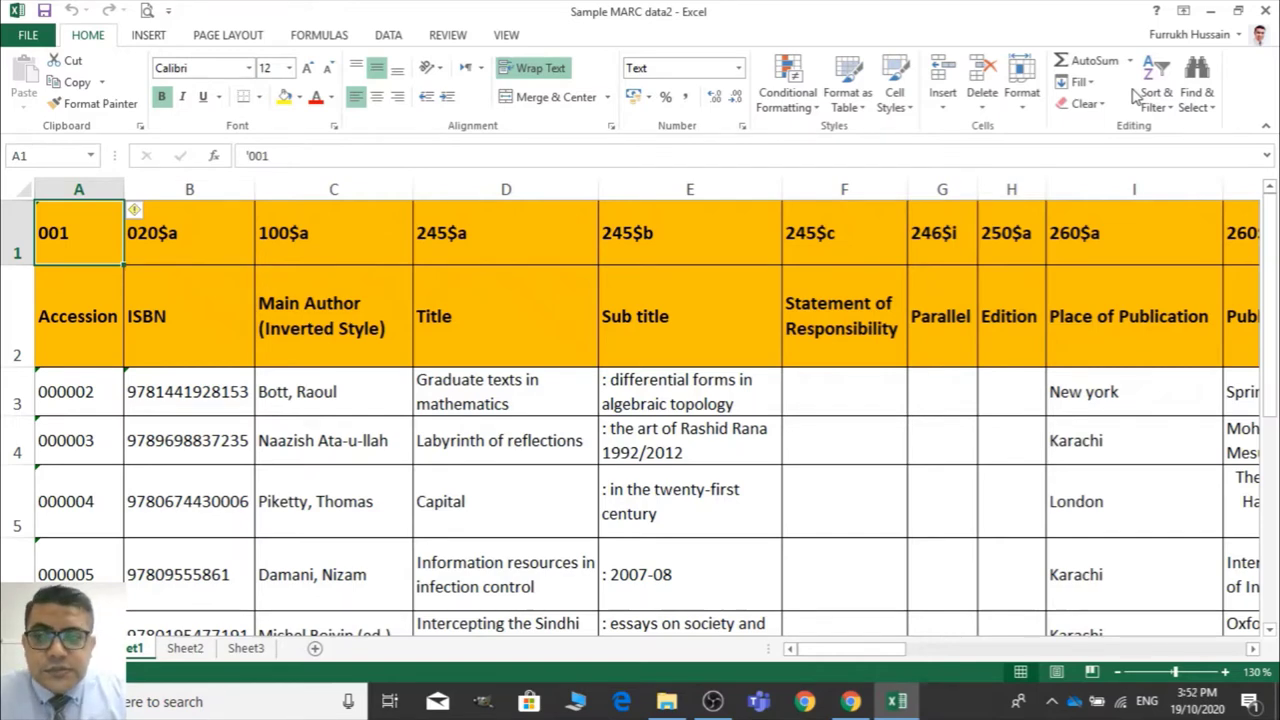
{"action": "key", "text": "Right"}
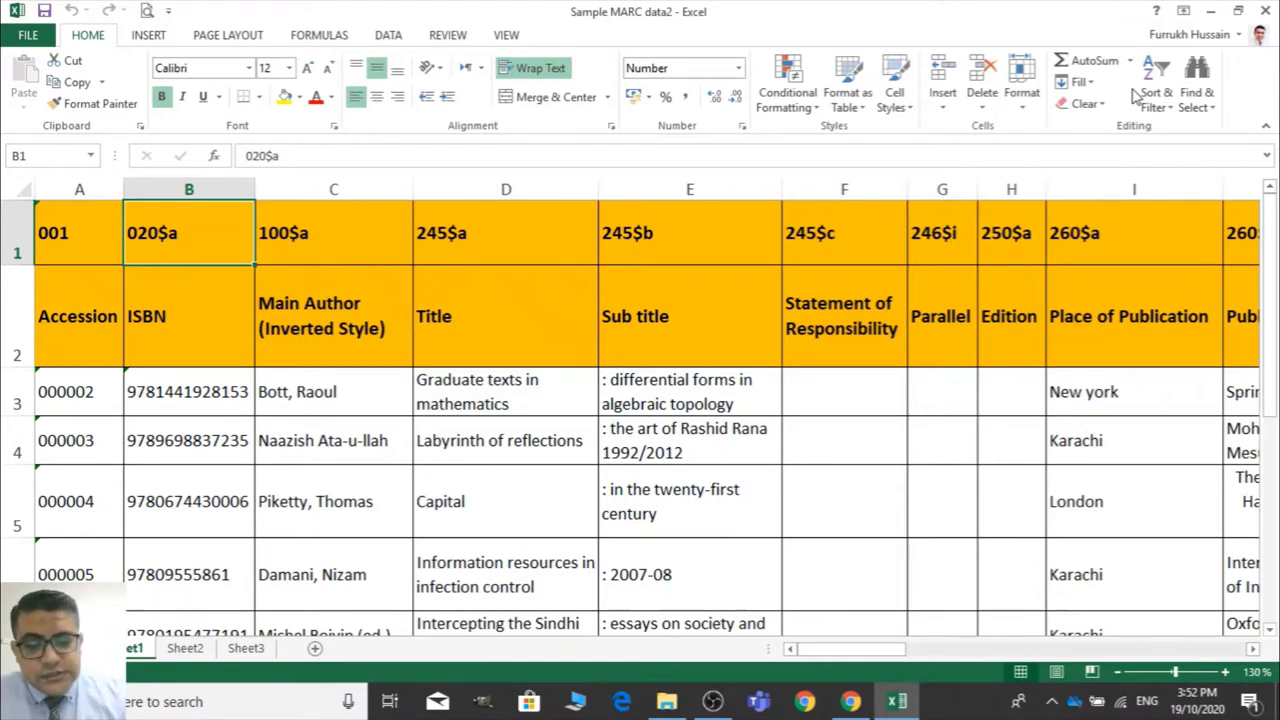
{"action": "key", "text": "Right"}
{"action": "key", "text": "Right"}
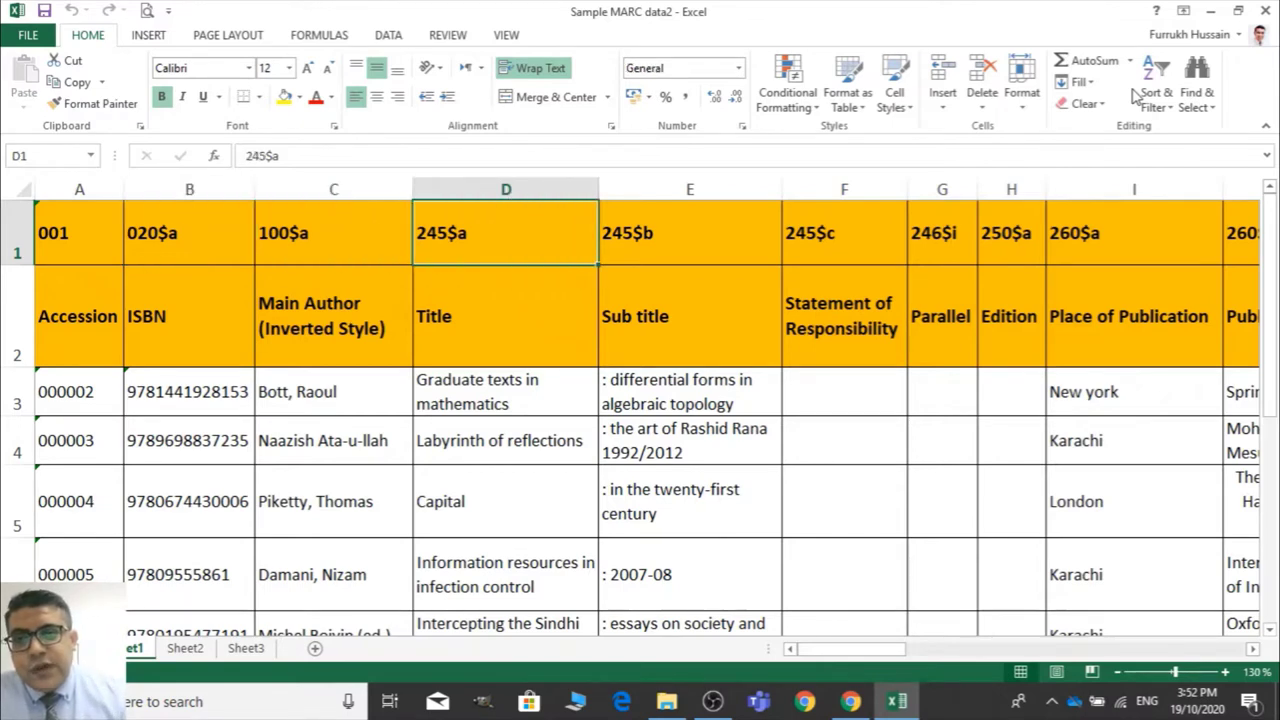
{"action": "key", "text": "Right"}
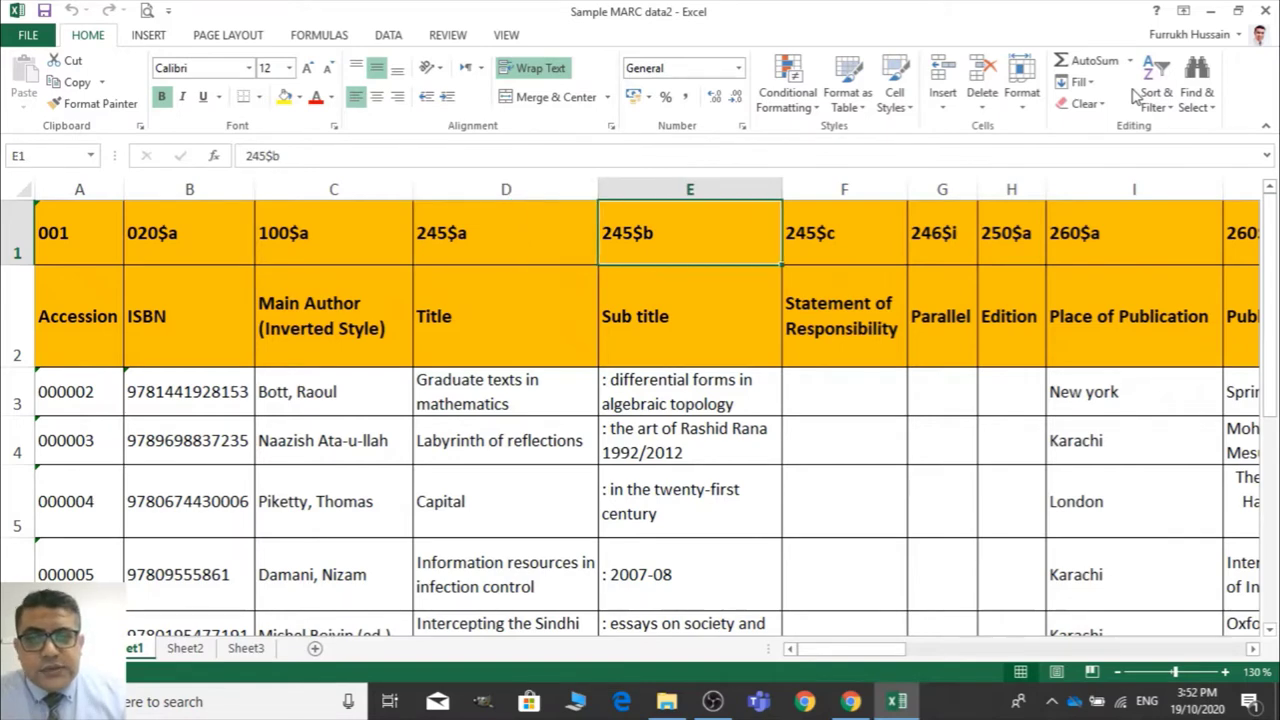
{"action": "key", "text": "Down"}
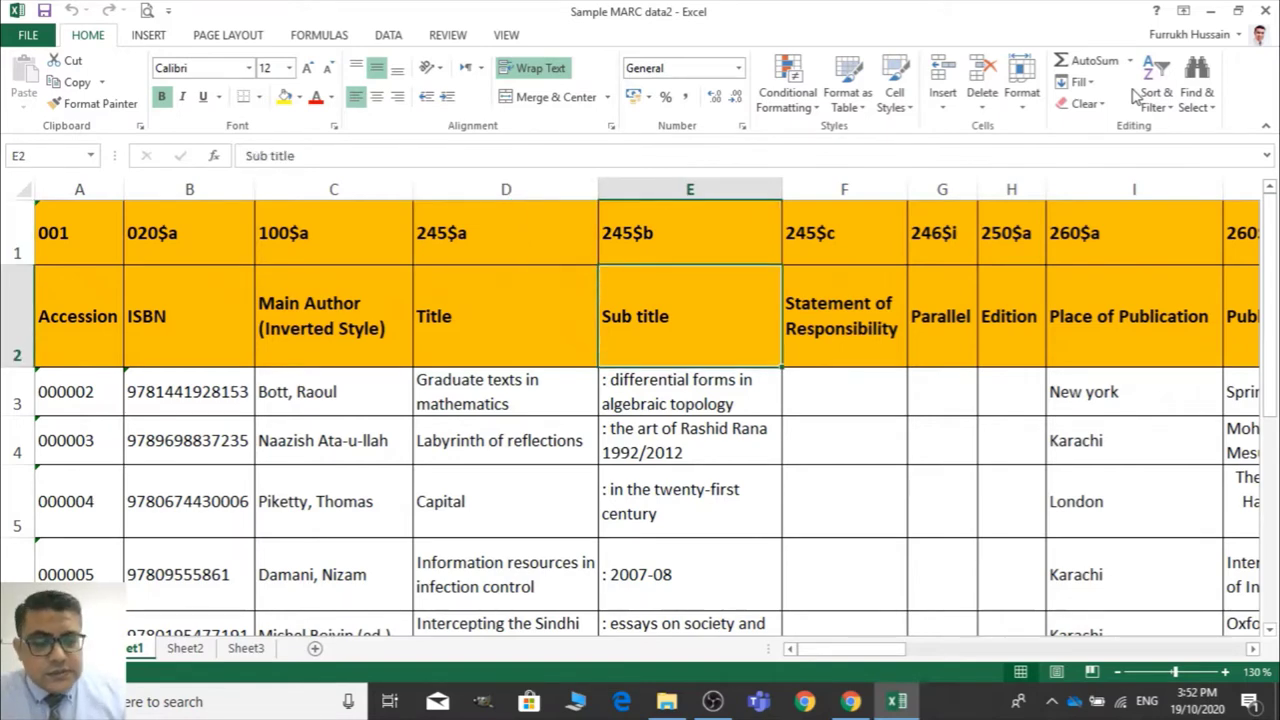
{"action": "key", "text": "Right"}
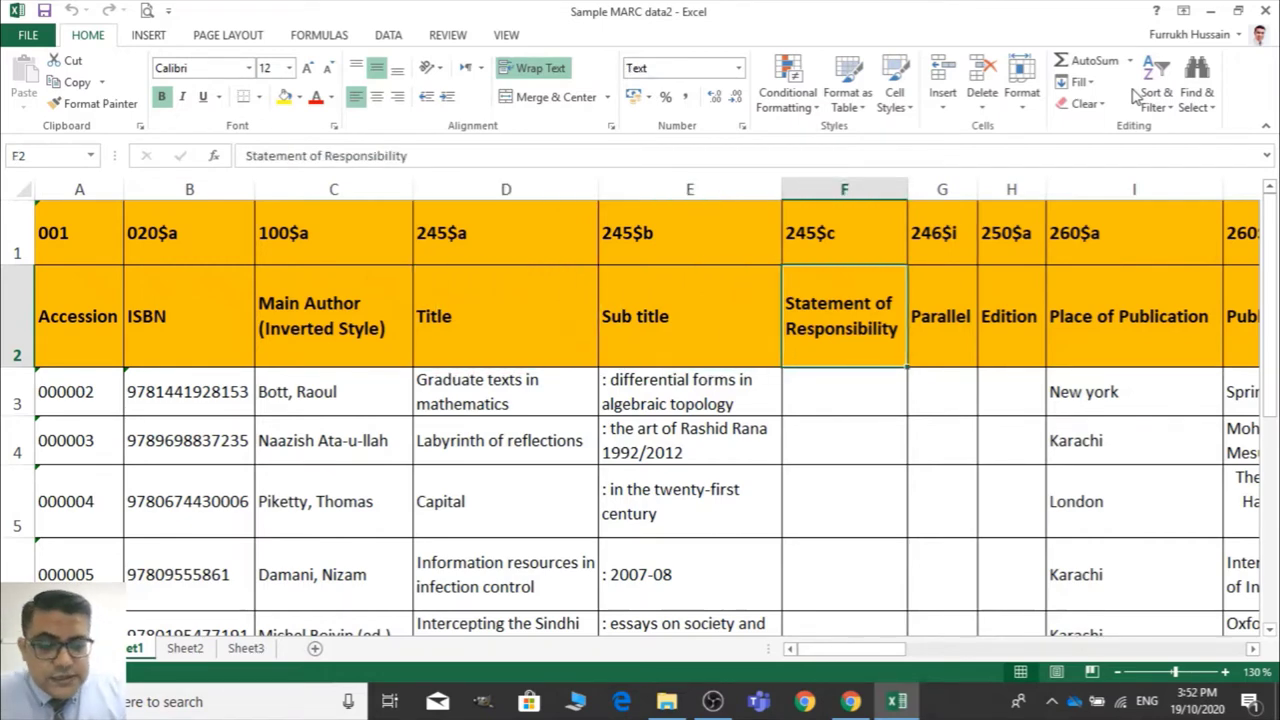
{"action": "key", "text": "Right"}
{"action": "key", "text": "Left"}
{"action": "key", "text": "Down"}
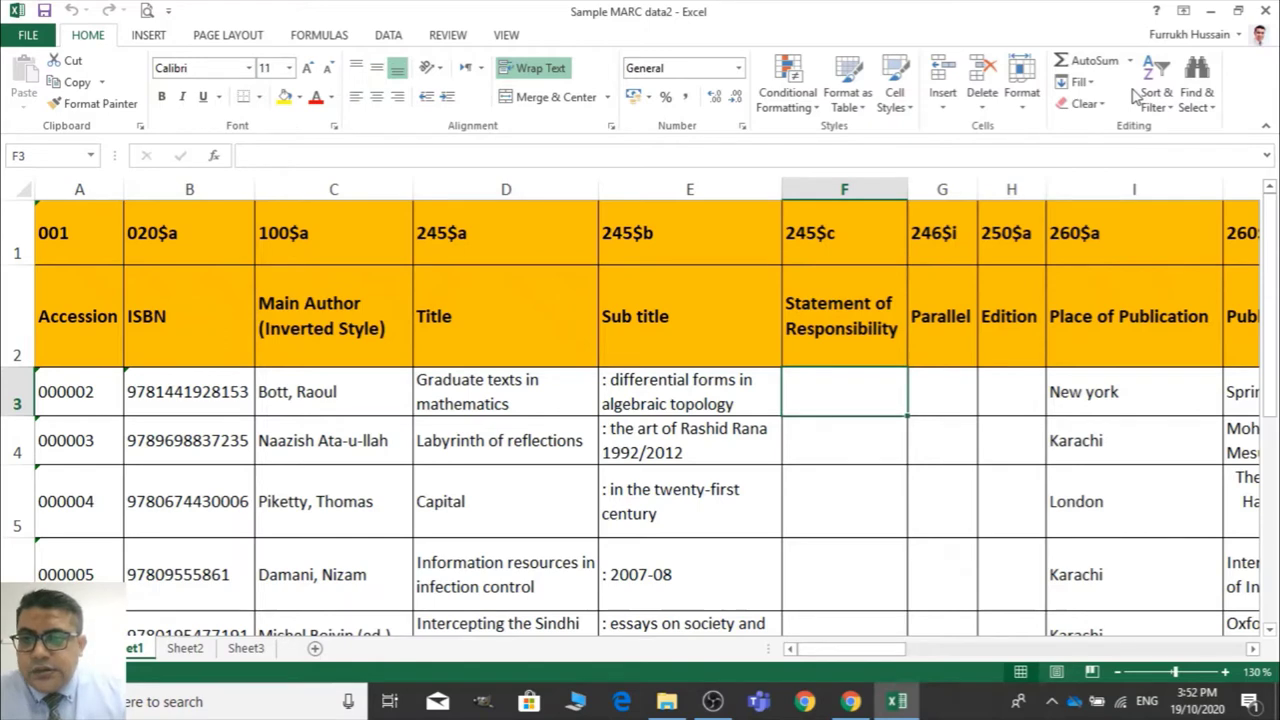
{"action": "key", "text": "Left"}
{"action": "key", "text": "Left"}
{"action": "key", "text": "Left"}
{"action": "key", "text": "Left"}
{"action": "key", "text": "Right"}
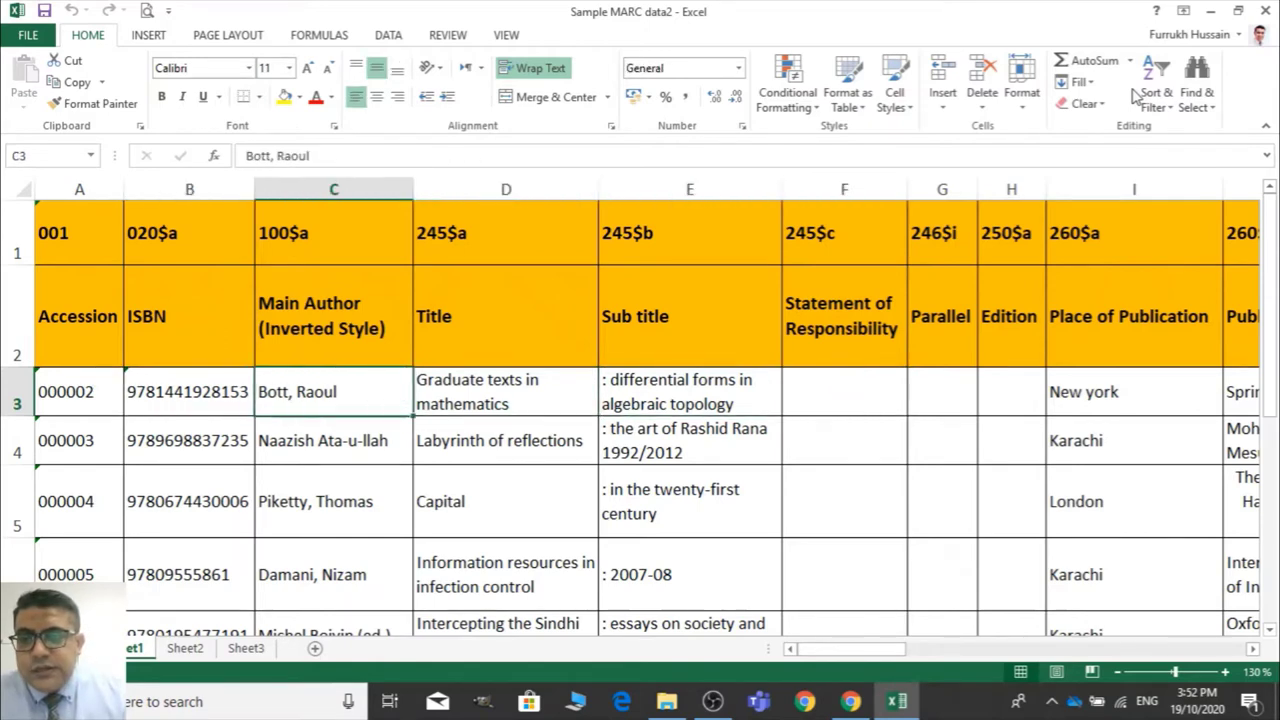
{"action": "key", "text": "Down"}
{"action": "key", "text": "Down"}
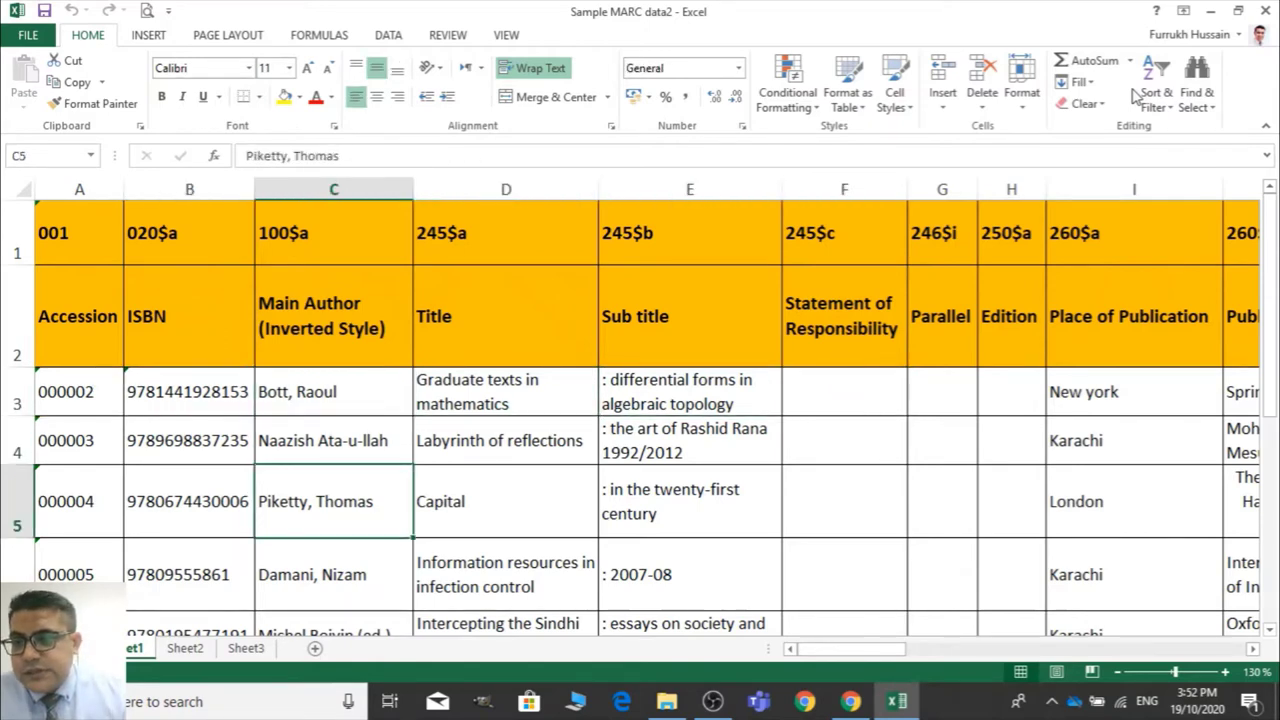
{"action": "key", "text": "Down"}
{"action": "key", "text": "Up"}
{"action": "key", "text": "Up"}
{"action": "key", "text": "Up"}
{"action": "key", "text": "Down"}
{"action": "key", "text": "Down"}
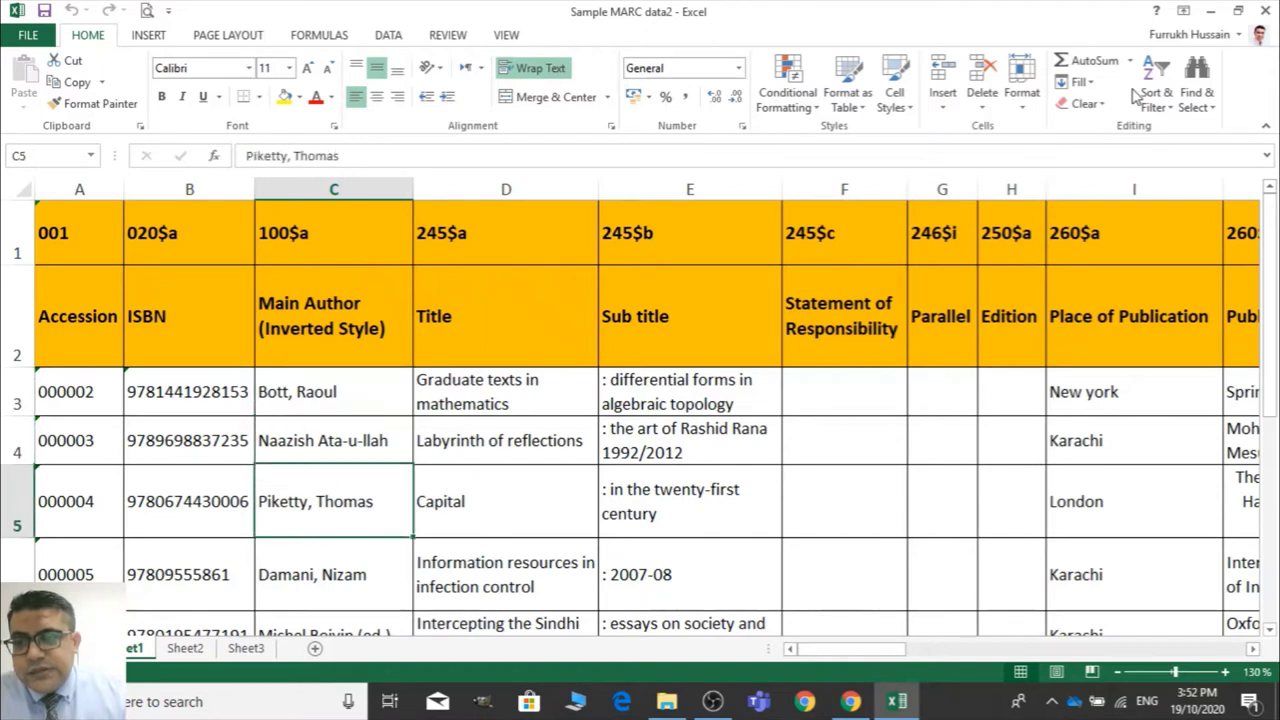
{"action": "key", "text": "Down"}
{"action": "key", "text": "Down"}
{"action": "key", "text": "Up"}
{"action": "key", "text": "Right"}
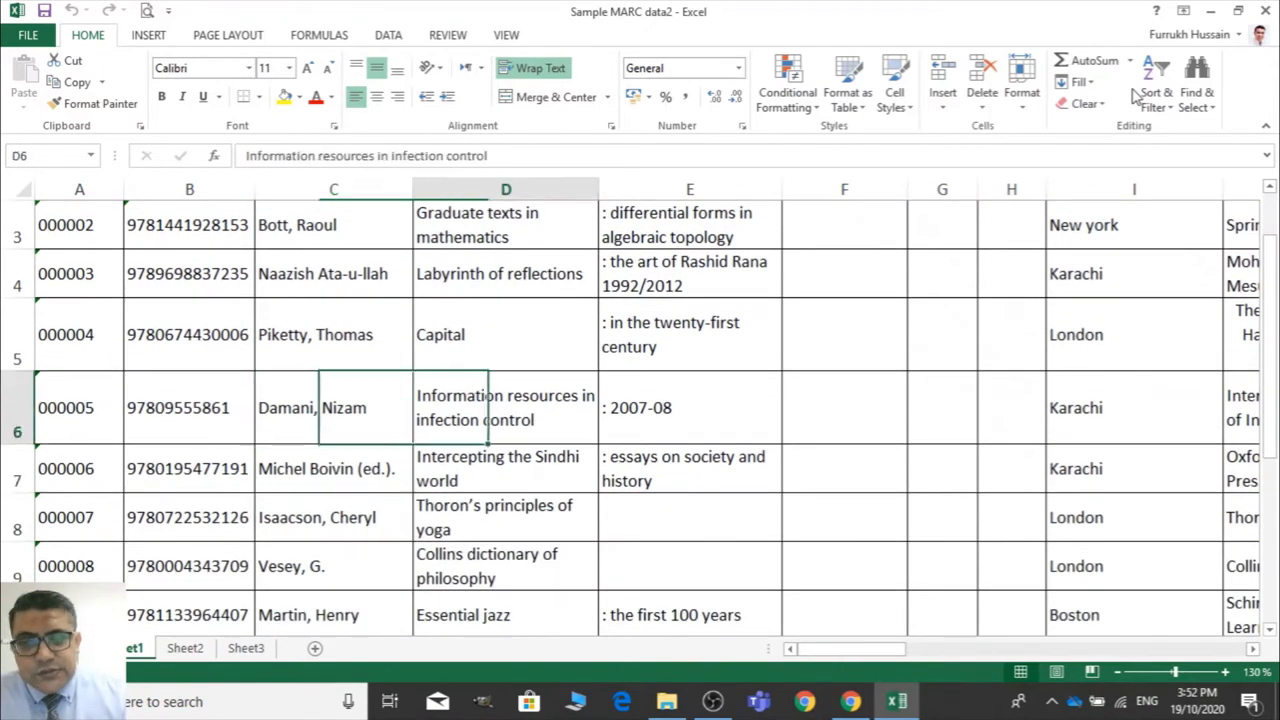
{"action": "key", "text": "Right"}
{"action": "key", "text": "Right"}
{"action": "key", "text": "Right"}
{"action": "key", "text": "Right"}
{"action": "key", "text": "Up"}
{"action": "key", "text": "Up"}
{"action": "key", "text": "Up"}
{"action": "key", "text": "Up"}
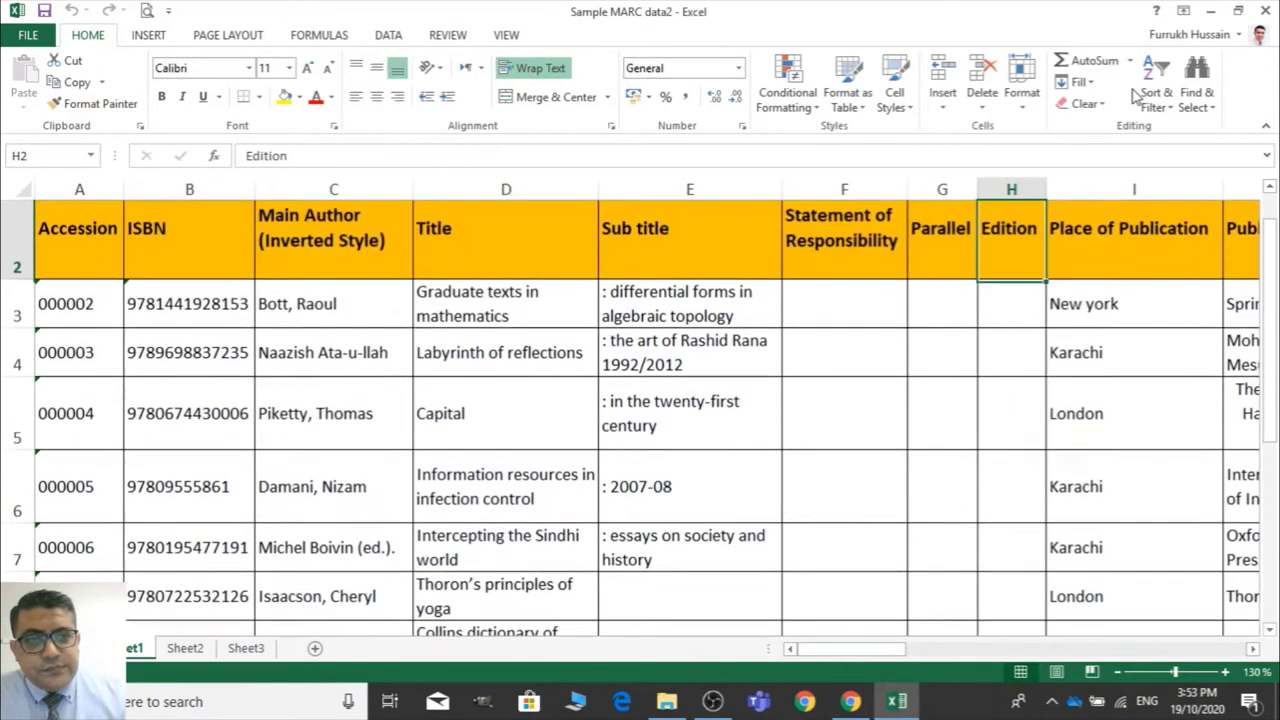
{"action": "key", "text": "Down"}
{"action": "key", "text": "Left"}
{"action": "key", "text": "Right"}
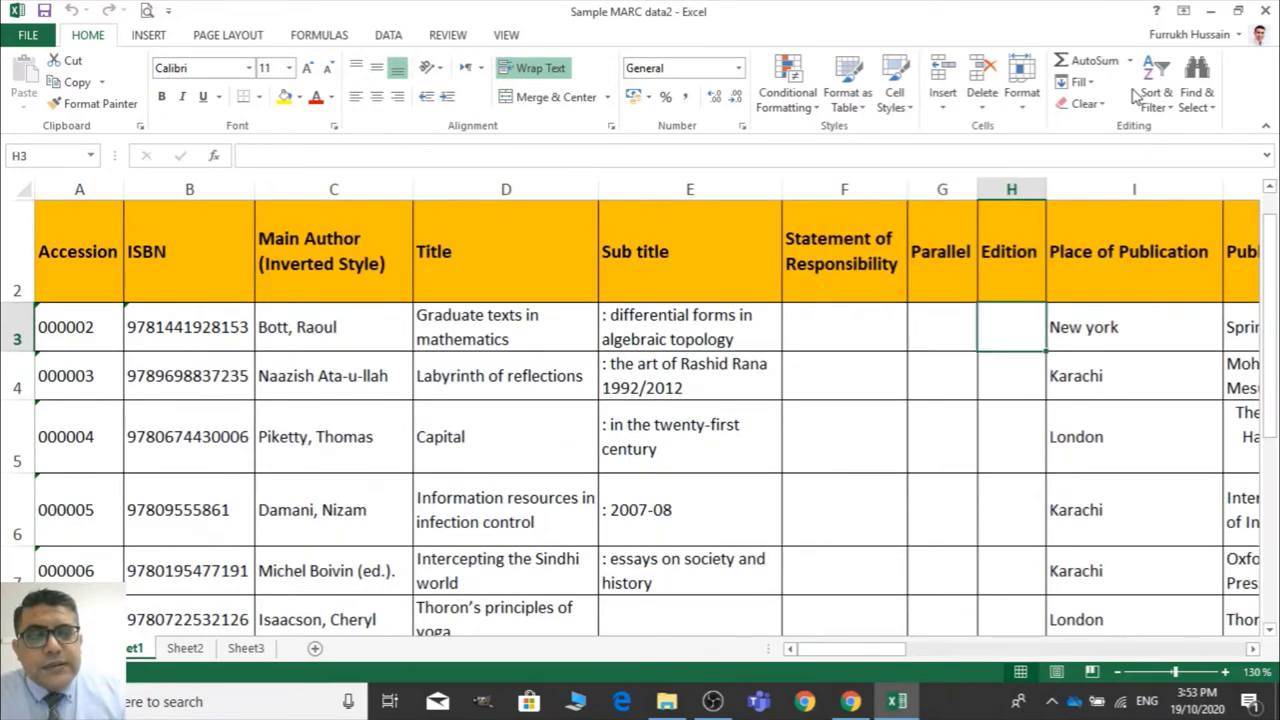
{"action": "key", "text": "Left"}
{"action": "key", "text": "Left"}
{"action": "key", "text": "Left"}
{"action": "key", "text": "Left"}
{"action": "key", "text": "Right"}
{"action": "key", "text": "Right"}
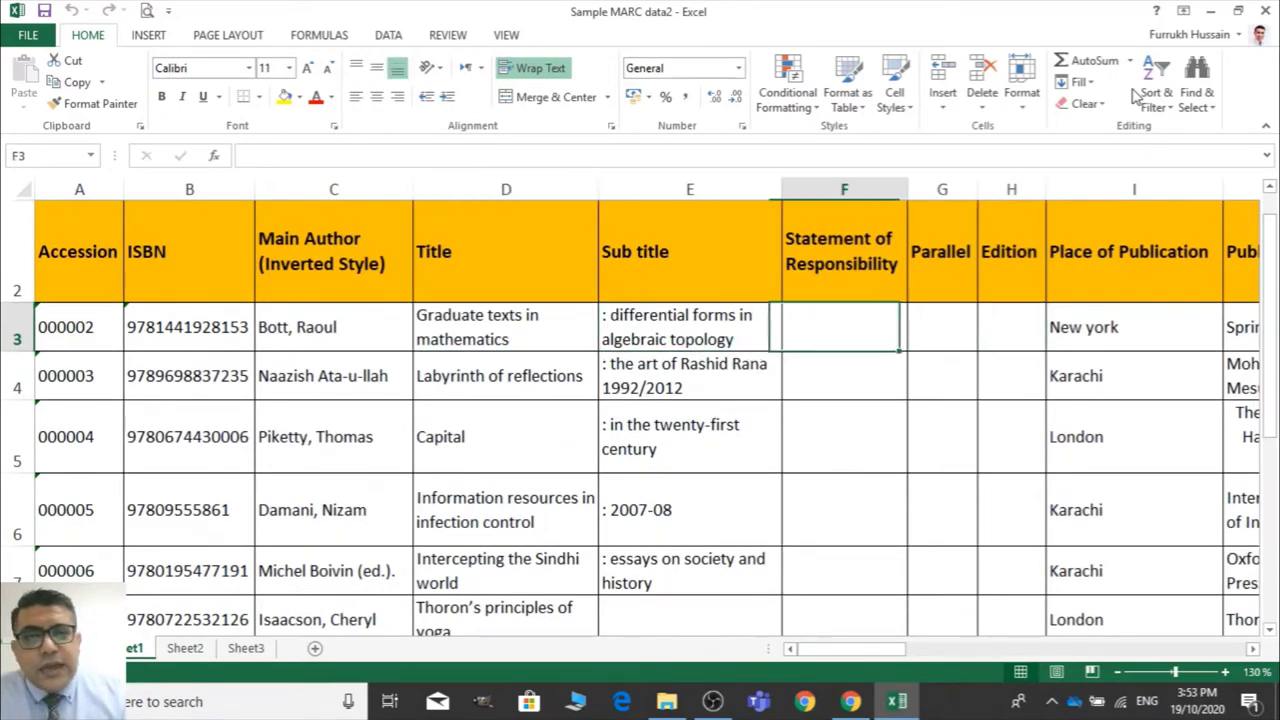
{"action": "key", "text": "Right"}
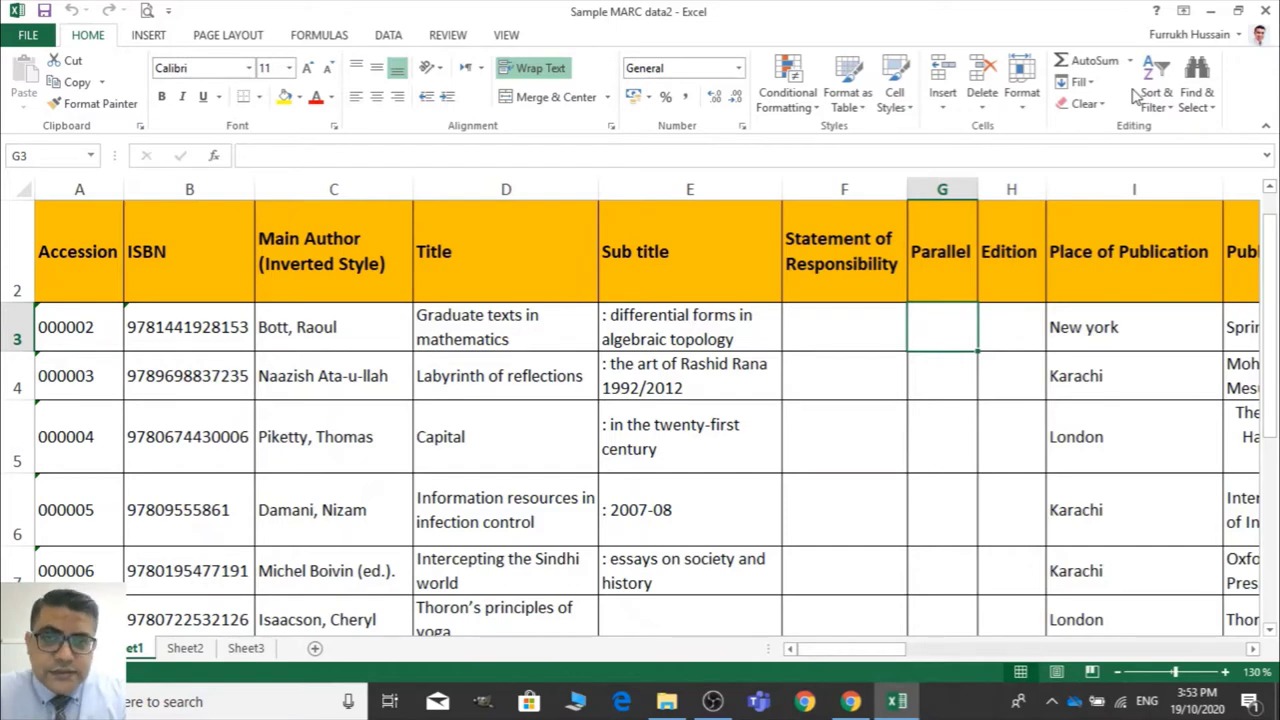
{"action": "key", "text": "Right"}
{"action": "key", "text": "Right"}
{"action": "key", "text": "Right"}
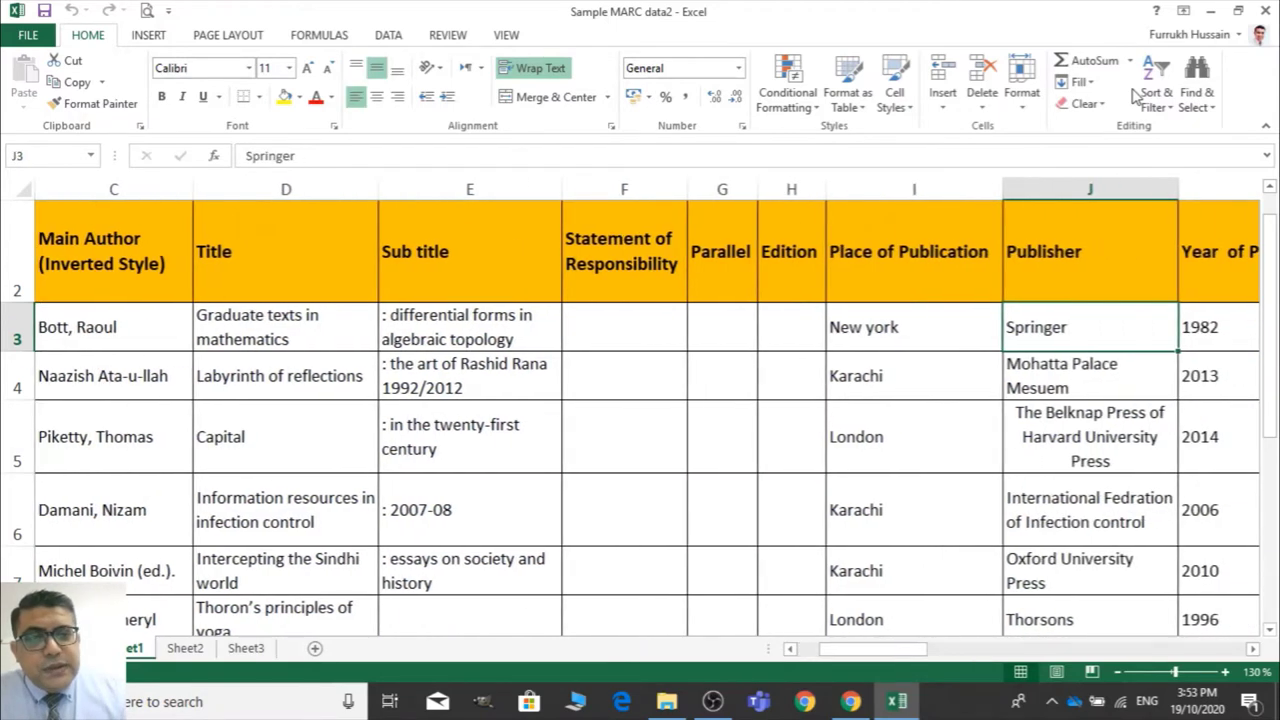
{"action": "key", "text": "Left"}
{"action": "key", "text": "Left"}
{"action": "key", "text": "Left"}
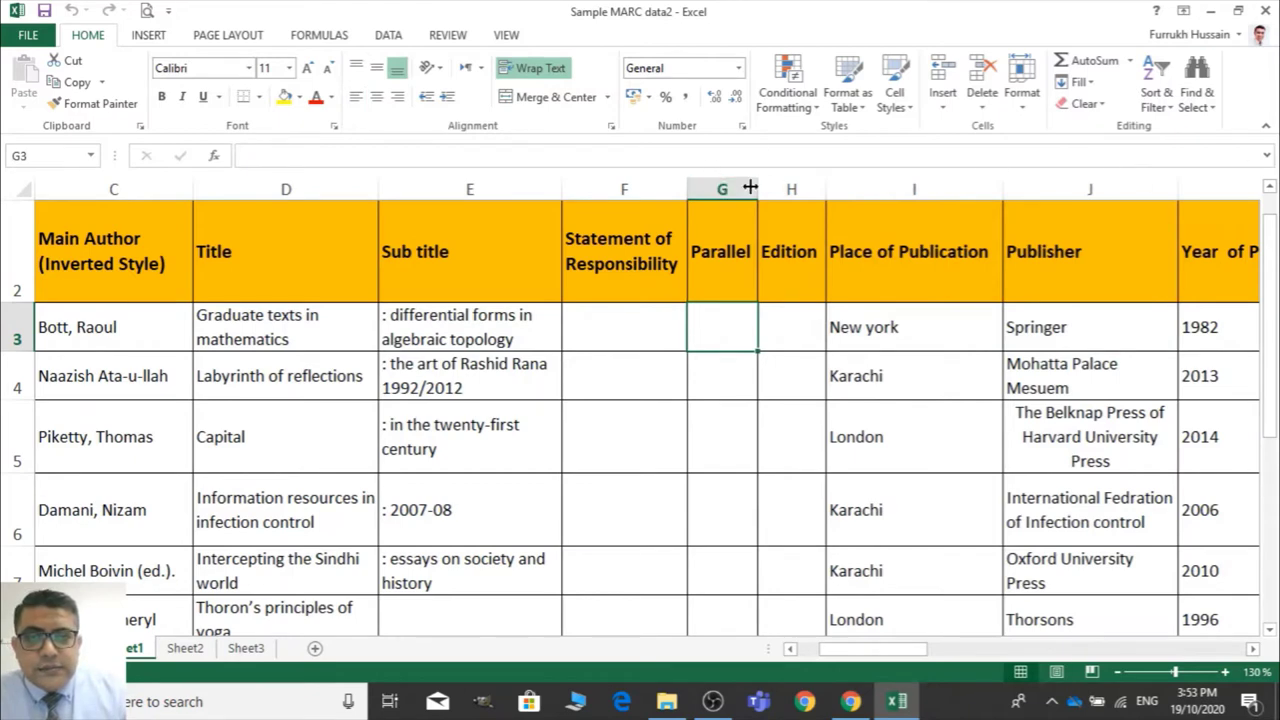
Widen the Parallel column G and move toward the Natural gases row's Parallel cell
{"action": "left_click_drag", "start_coordinate": [758, 189], "coordinate": [852, 189]}
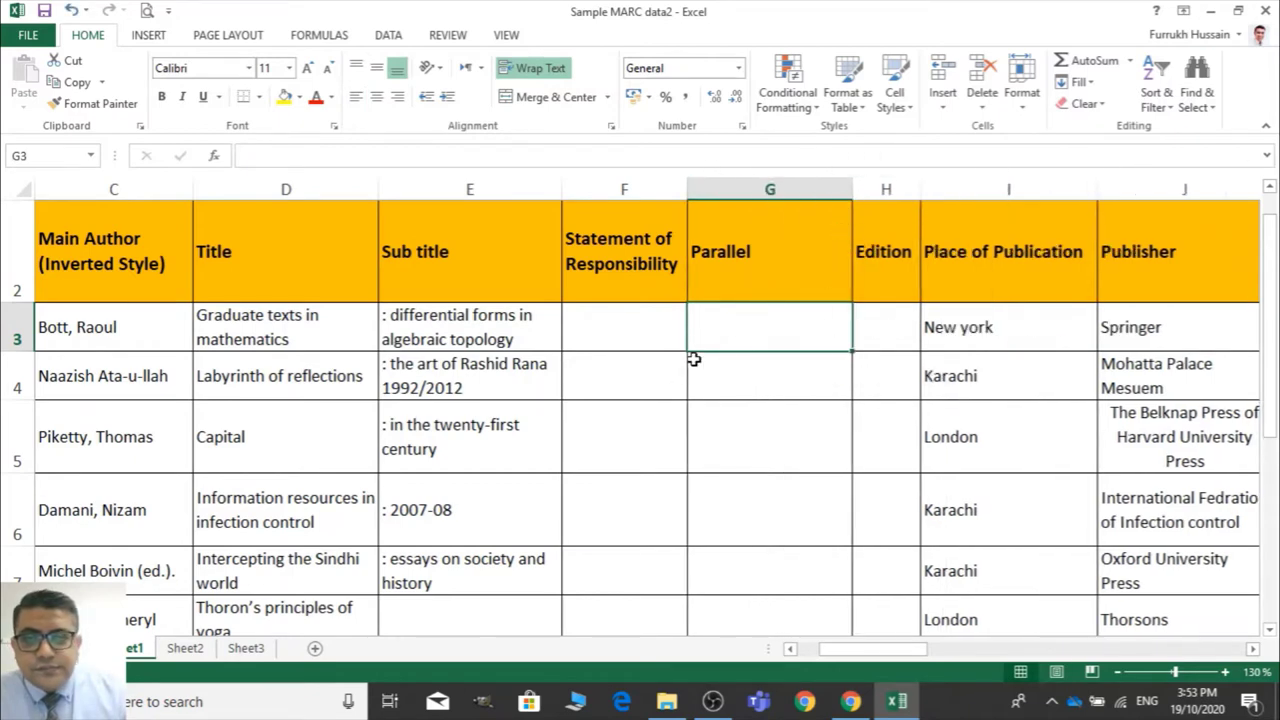
{"action": "key", "text": "Down"}
{"action": "key", "text": "Down"}
{"action": "key", "text": "Left"}
{"action": "key", "text": "Left"}
{"action": "key", "text": "Left"}
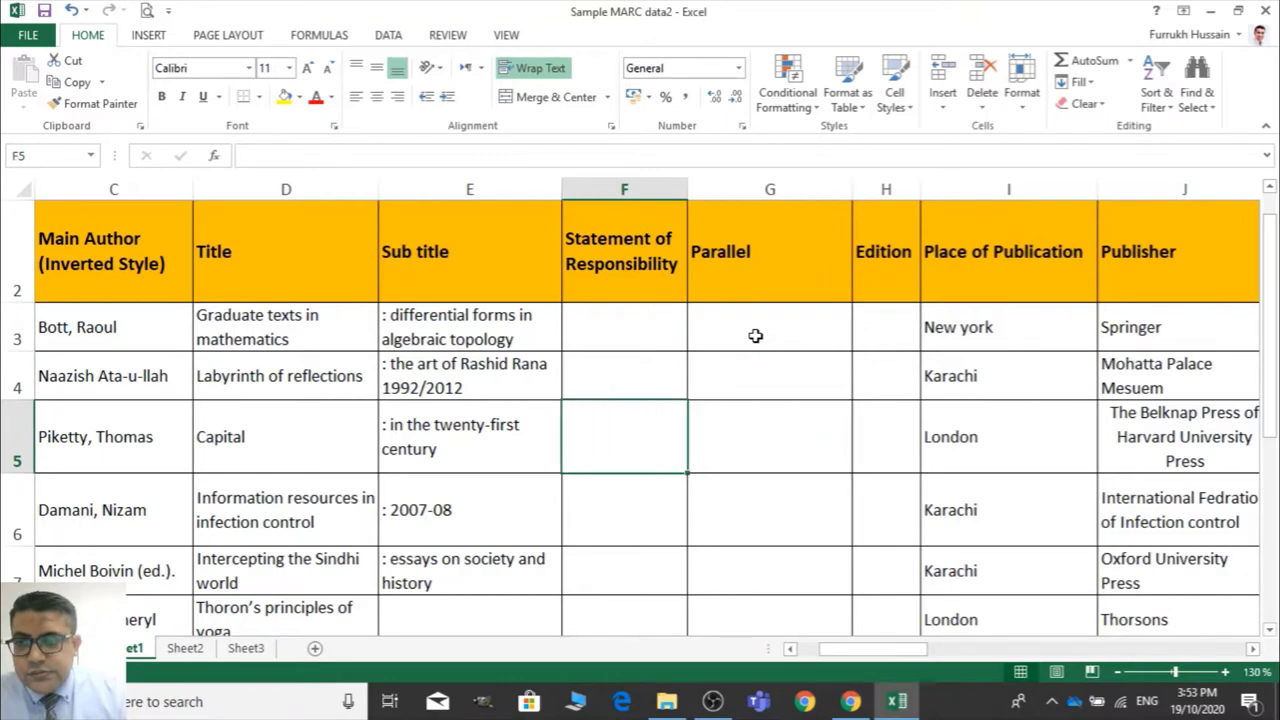
{"action": "key", "text": "Down"}
{"action": "key", "text": "Down"}
{"action": "key", "text": "Down"}
{"action": "key", "text": "Down"}
{"action": "key", "text": "Down"}
{"action": "key", "text": "Down"}
{"action": "key", "text": "Down"}
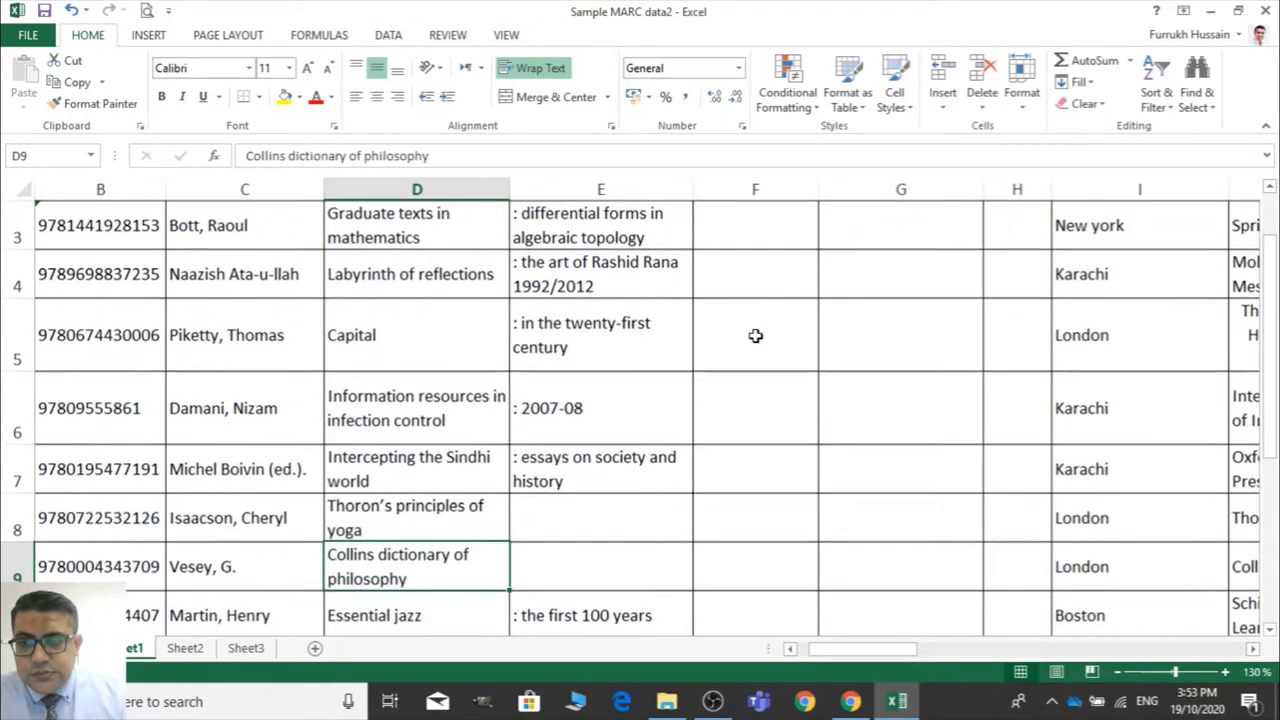
{"action": "key", "text": "Down"}
{"action": "key", "text": "Down"}
{"action": "key", "text": "Right"}
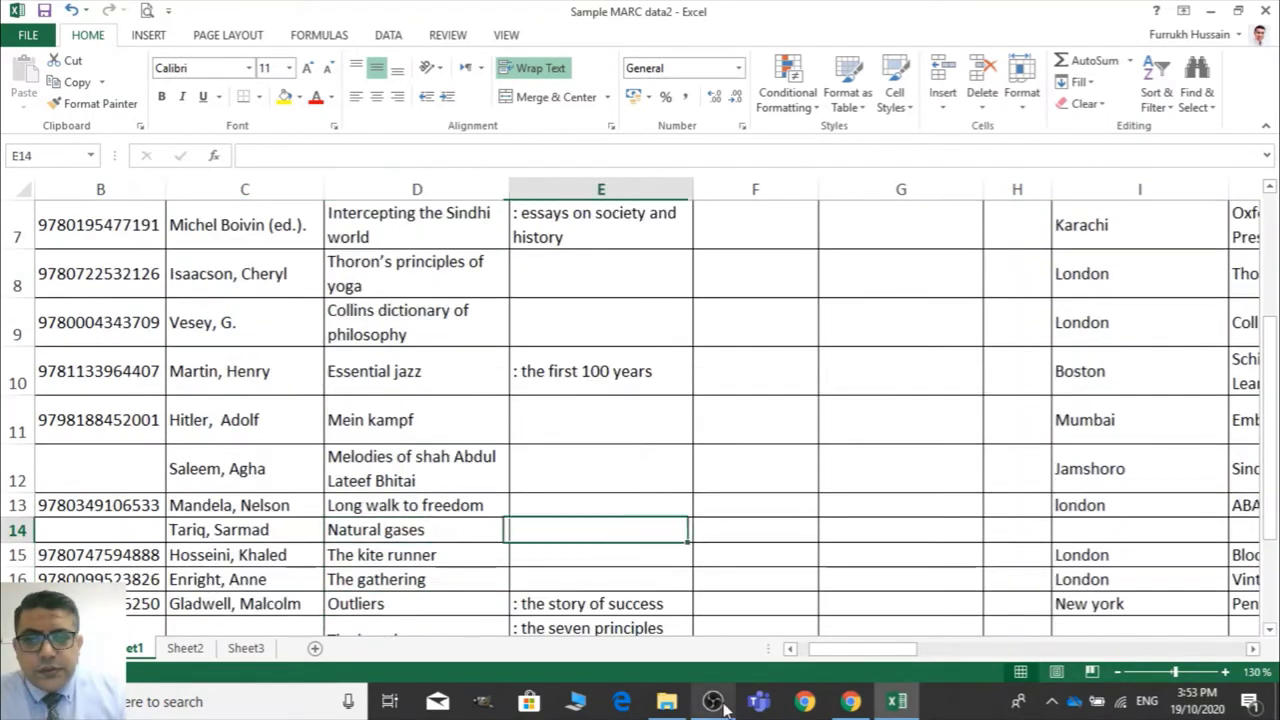
{"action": "key", "text": "Right"}
{"action": "key", "text": "Right"}
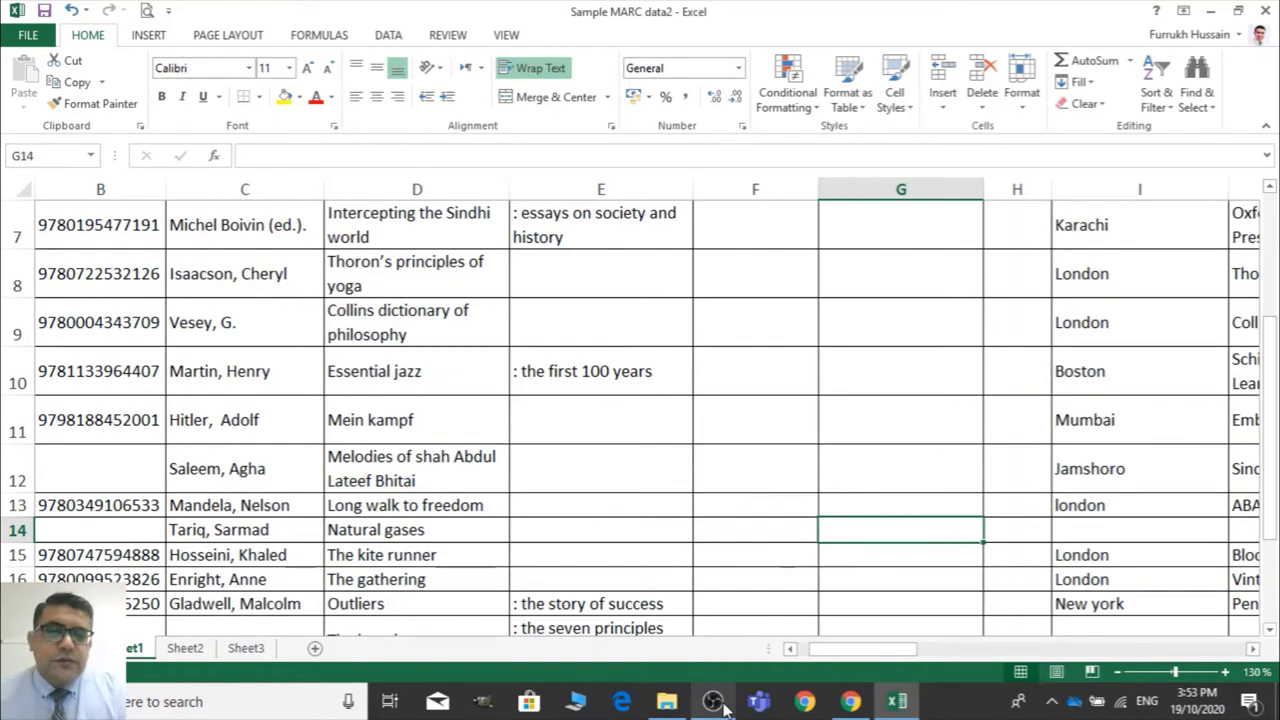
Select row 14 from Title to Parallel, return to G14, and start switching input language
{"action": "key", "text": "Left"}
{"action": "key", "text": "Left"}
{"action": "key", "text": "Left"}
{"action": "key", "text": "Left"}
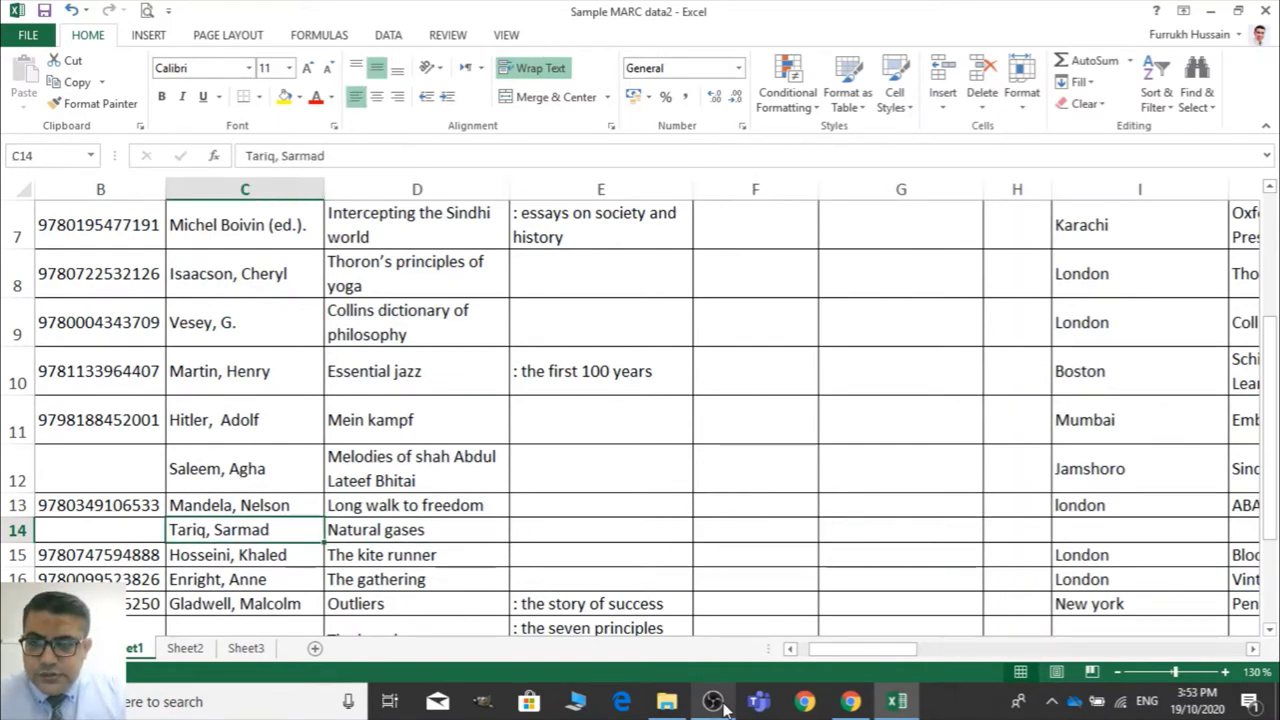
{"action": "key", "text": "Right"}
{"action": "key", "text": "shift+Right"}
{"action": "key", "text": "shift+Right"}
{"action": "key", "text": "shift+Right"}
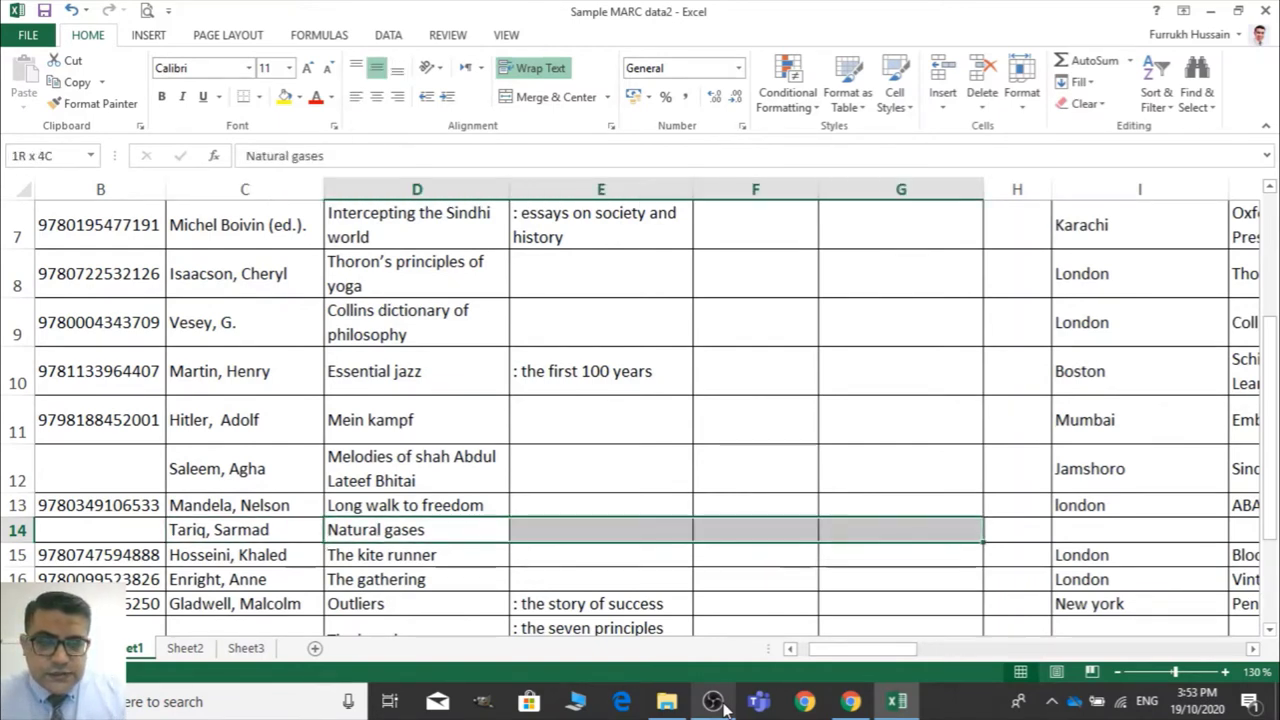
{"action": "key", "text": "Right"}
{"action": "key", "text": "Right"}
{"action": "key", "text": "Right"}
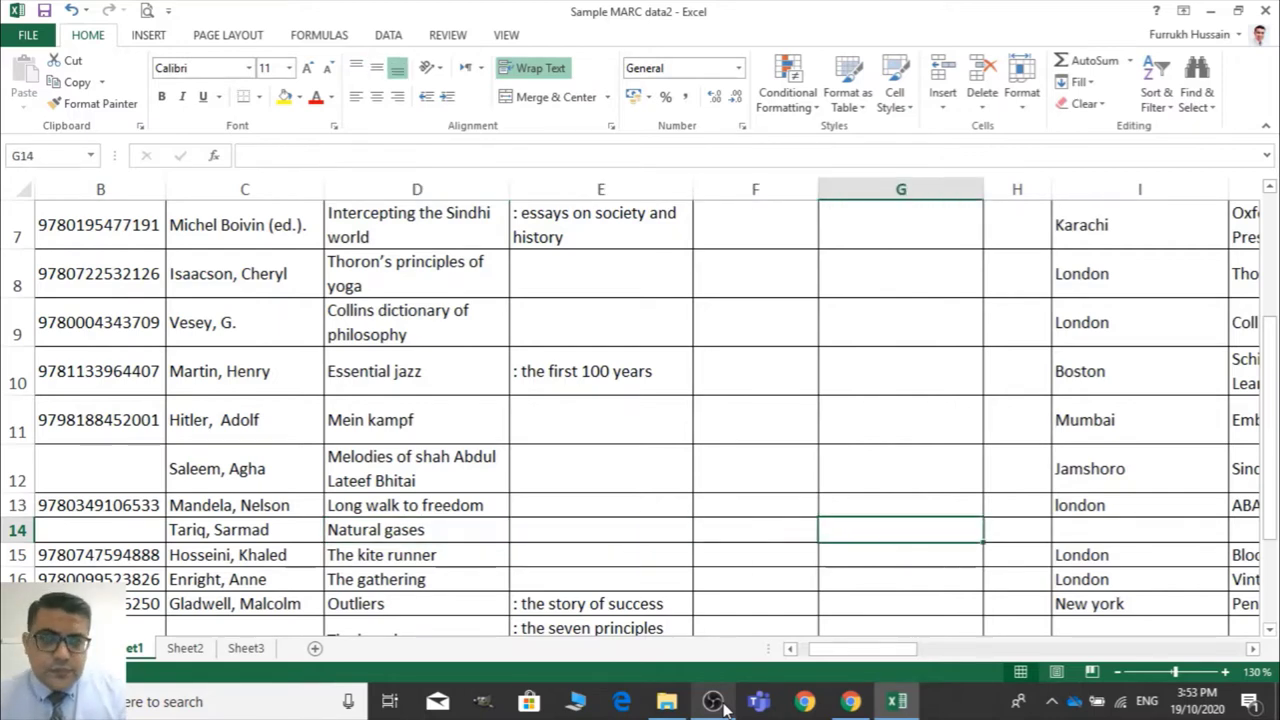
{"action": "key", "text": "super+space"}
{"action": "key", "text": "super+space"}
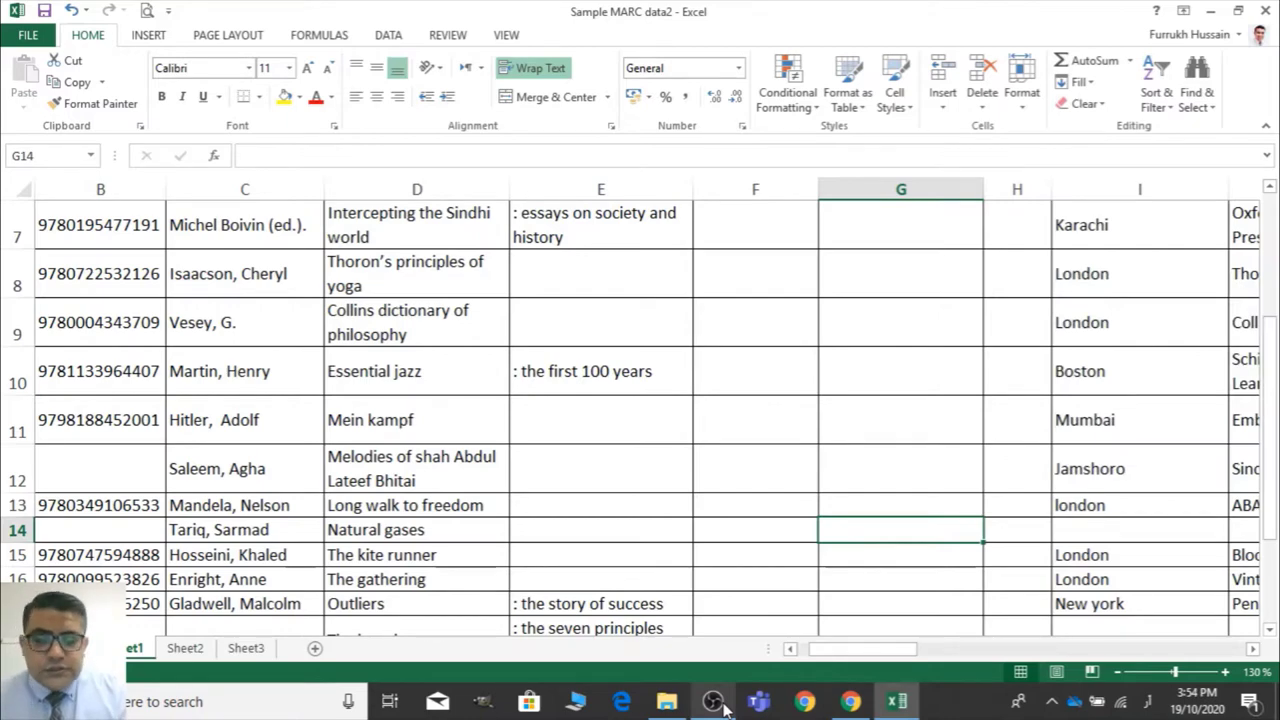
{"action": "key", "text": "super+space"}
{"action": "key", "text": "super+space"}
{"action": "key", "text": "super+space"}
{"action": "key", "text": "super+space"}
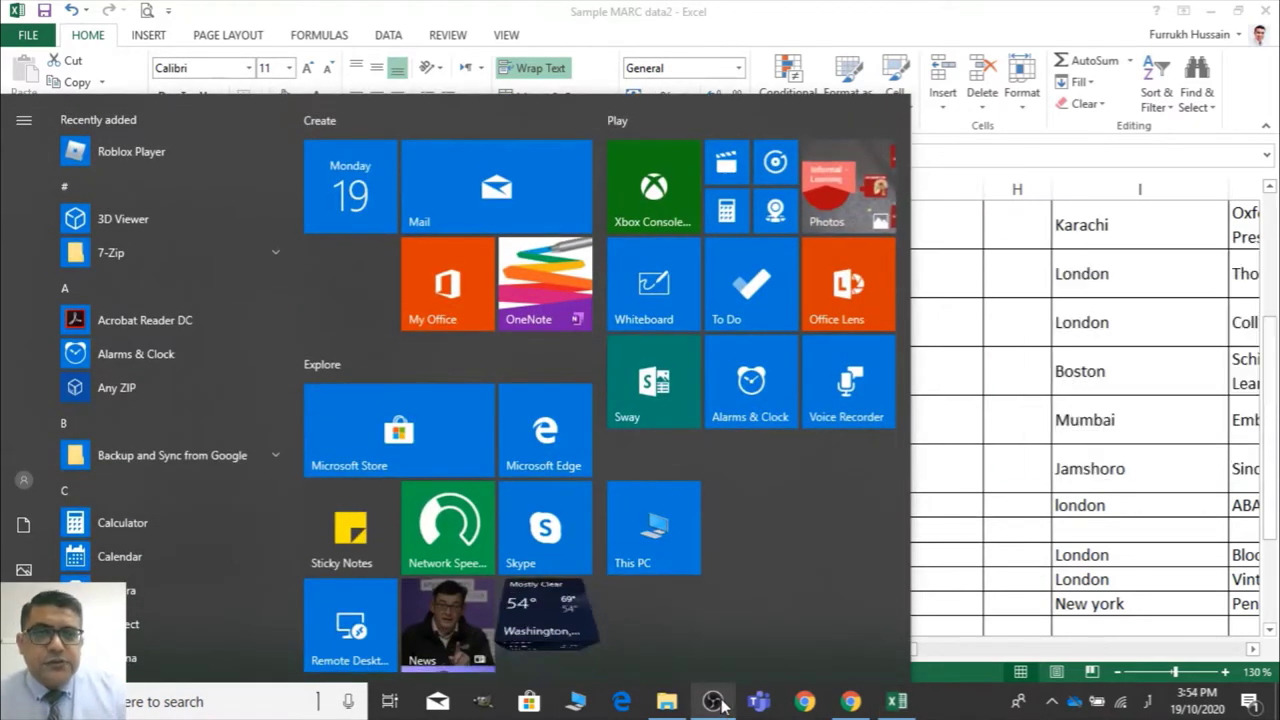
Close the Start menu and cycle the input language to the Urdu Phonetic keyboard
{"action": "key", "text": "Escape"}
{"action": "key", "text": "super+space"}
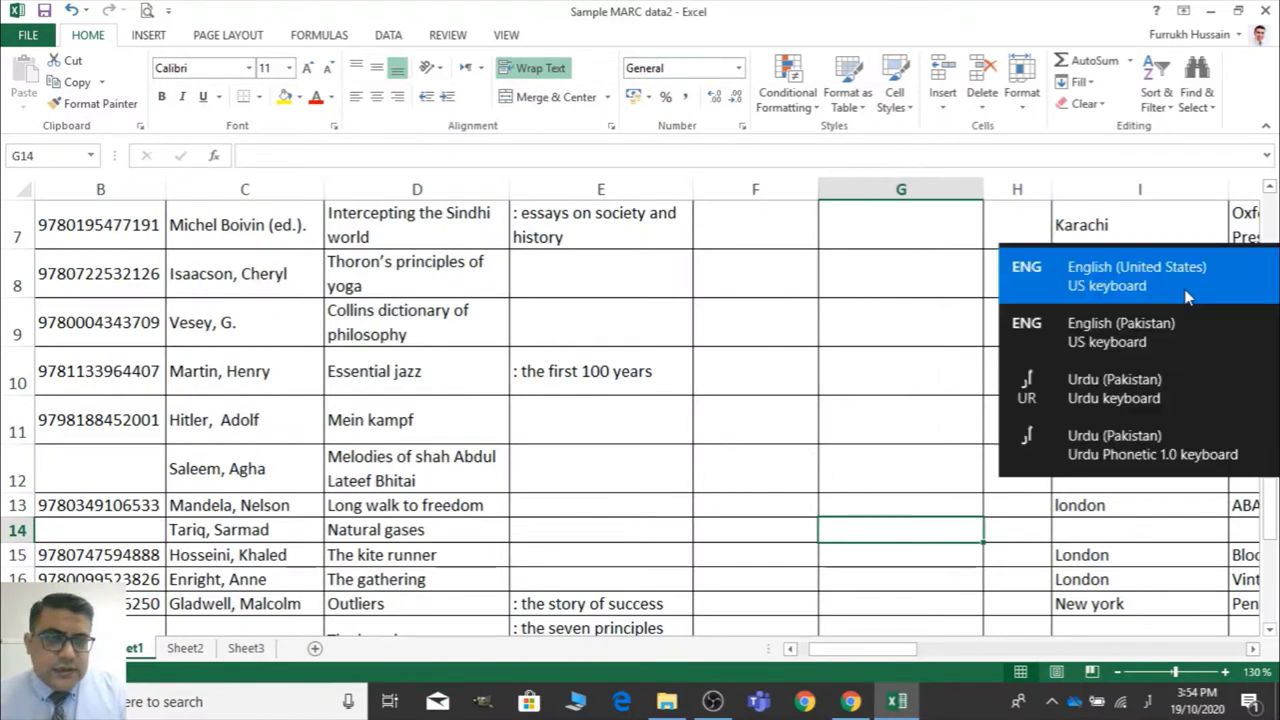
{"action": "key", "text": "super+space"}
{"action": "key", "text": "super+space"}
{"action": "key", "text": "super+space"}
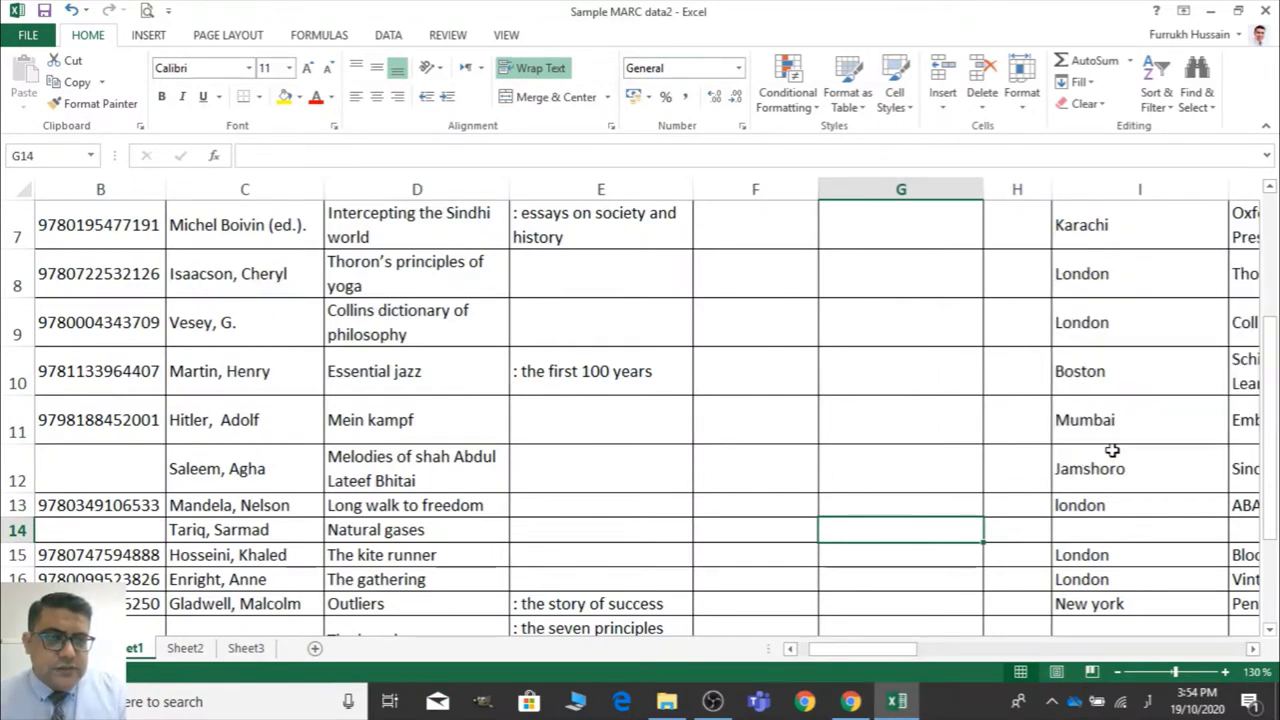
{"action": "key", "text": "super+space"}
{"action": "key", "text": "super+space"}
{"action": "key", "text": "super+space"}
{"action": "key", "text": "super+space"}
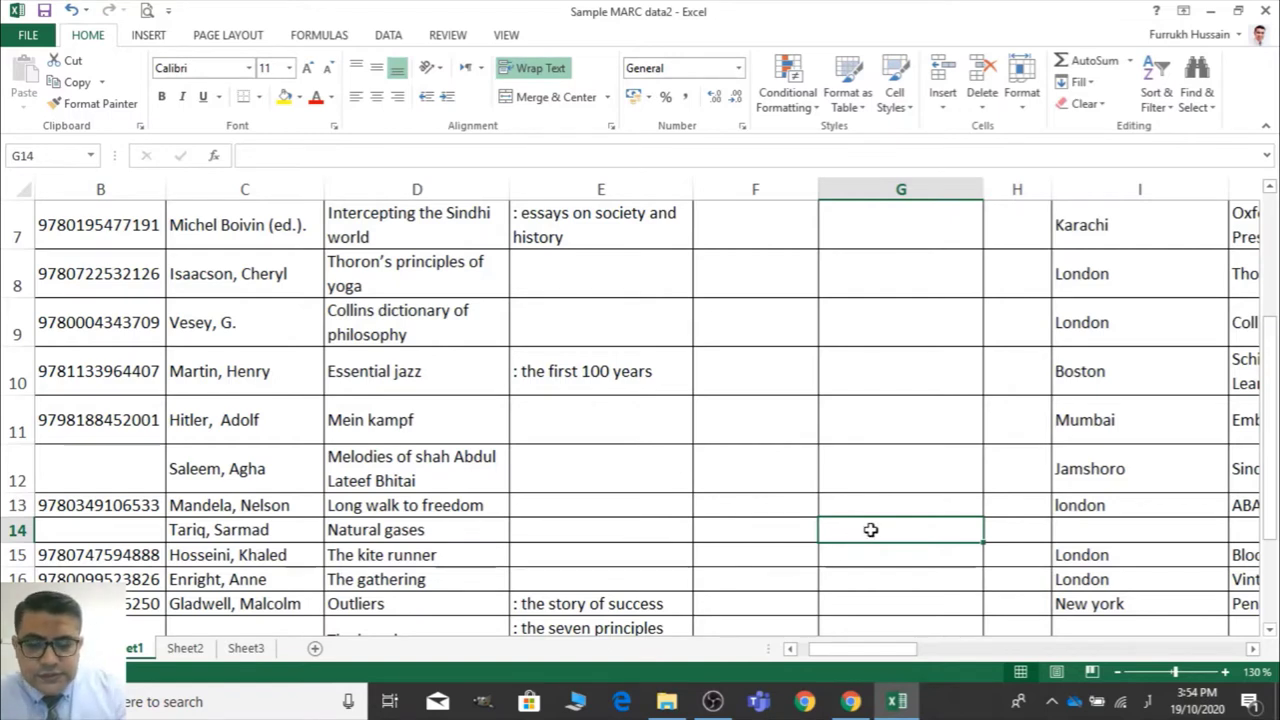
Enter the Urdu parallel title نیچرل گیسیس in G14 and return to column G
{"action": "type", "text": "ن"}
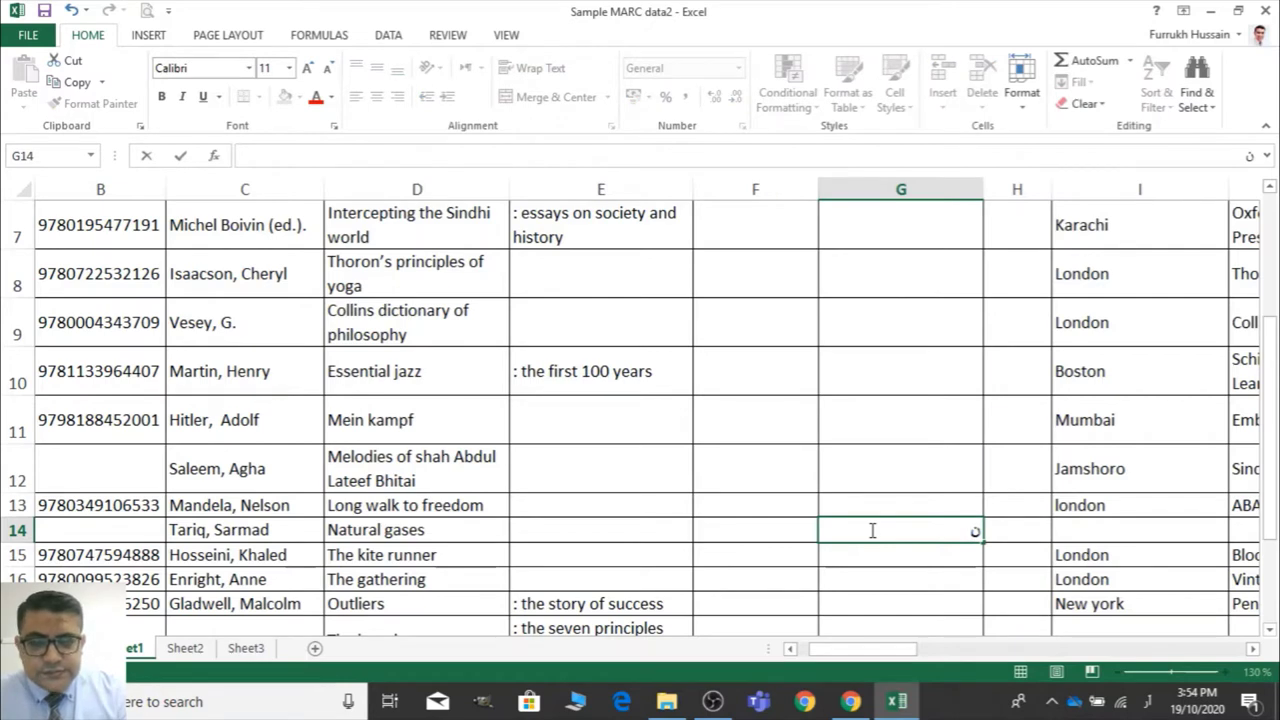
{"action": "key", "text": "BackSpace"}
{"action": "type", "text": "ق"}
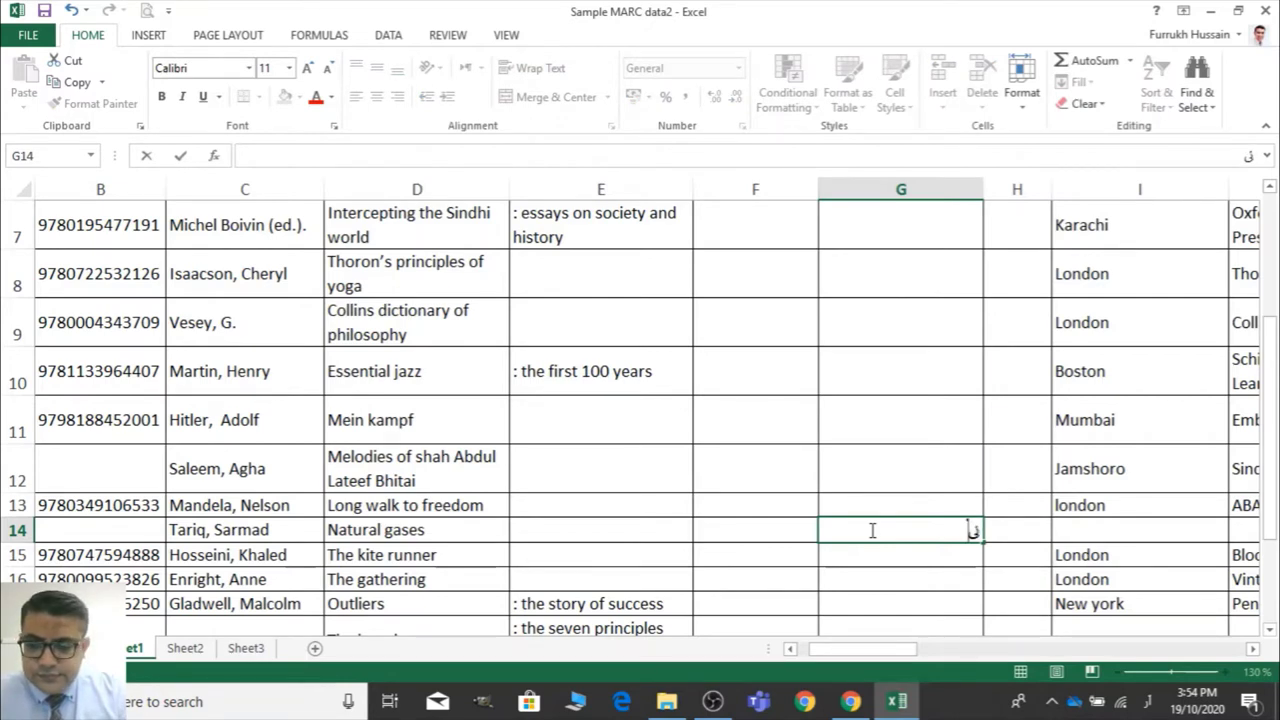
{"action": "key", "text": "BackSpace"}
{"action": "type", "text": "نیح"}
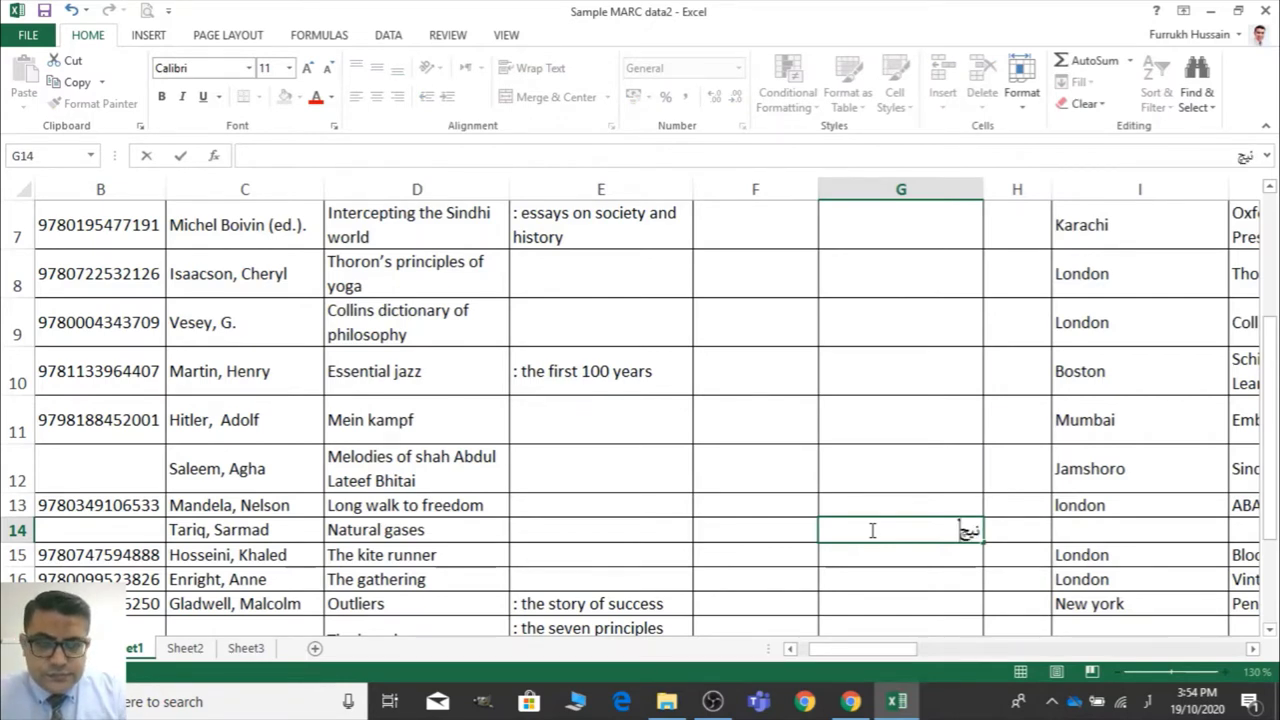
{"action": "type", "text": "رل"}
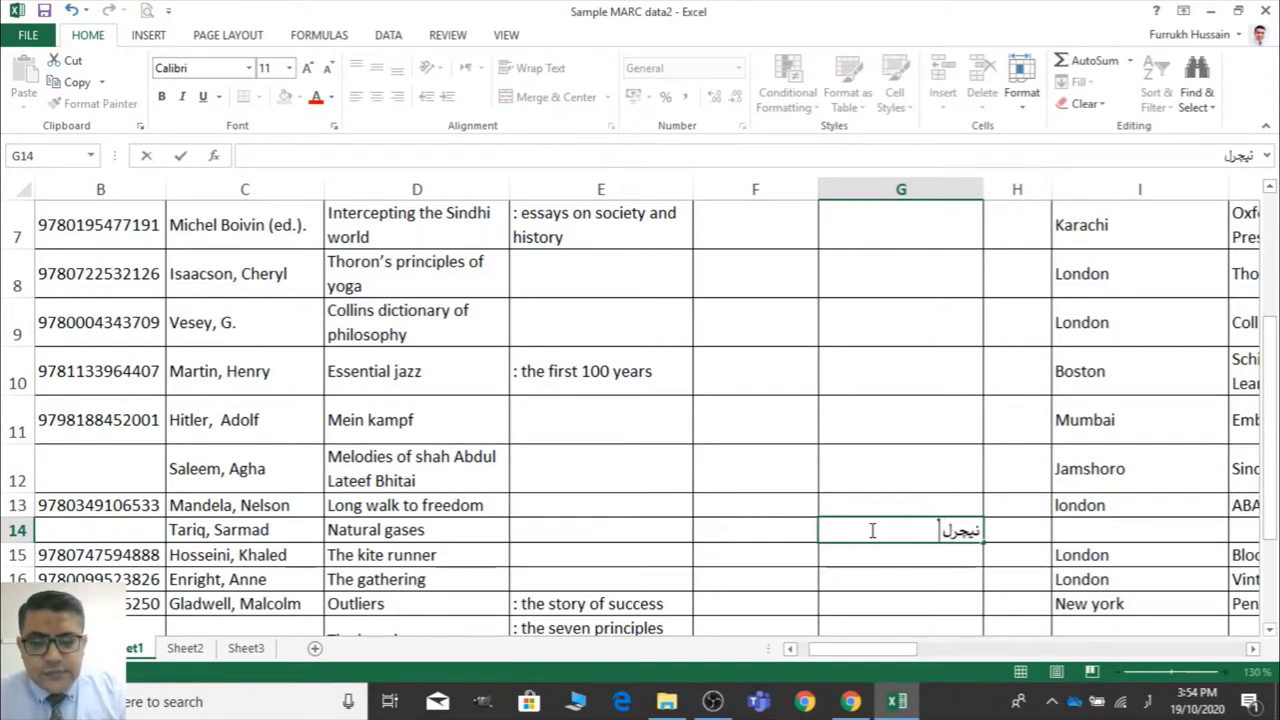
{"action": "type", "text": " گ"}
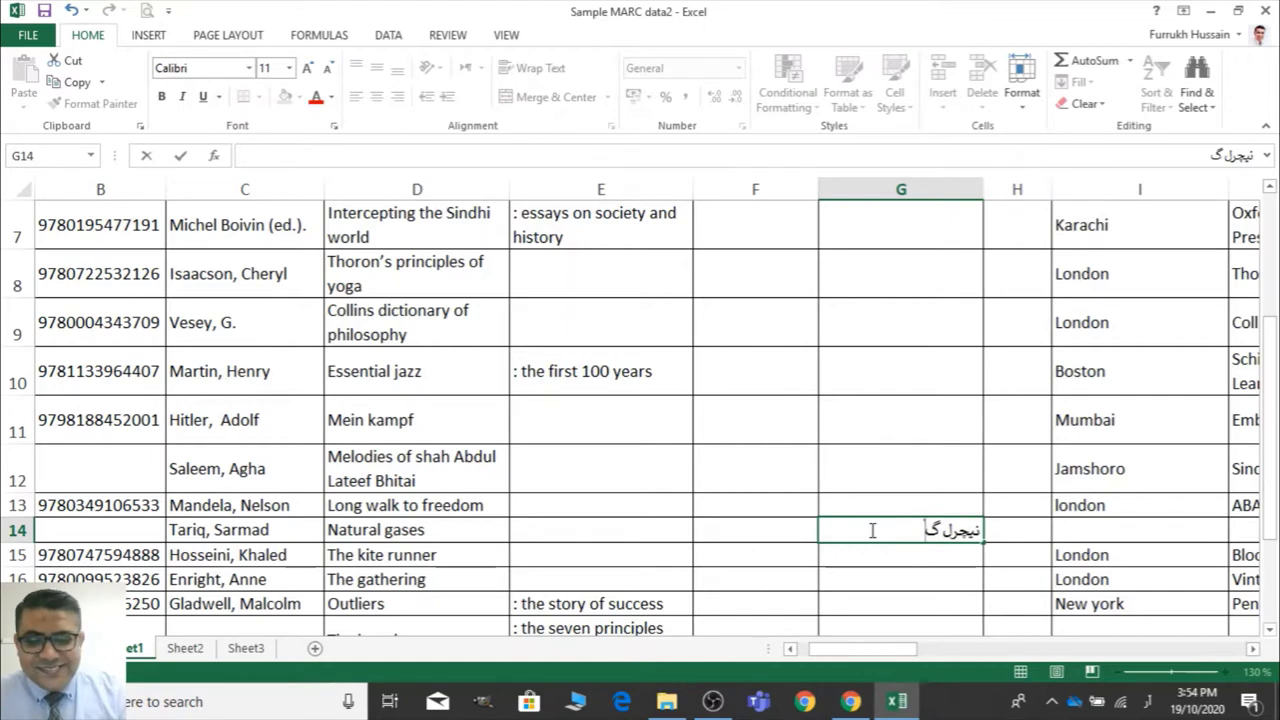
{"action": "type", "text": "ی"}
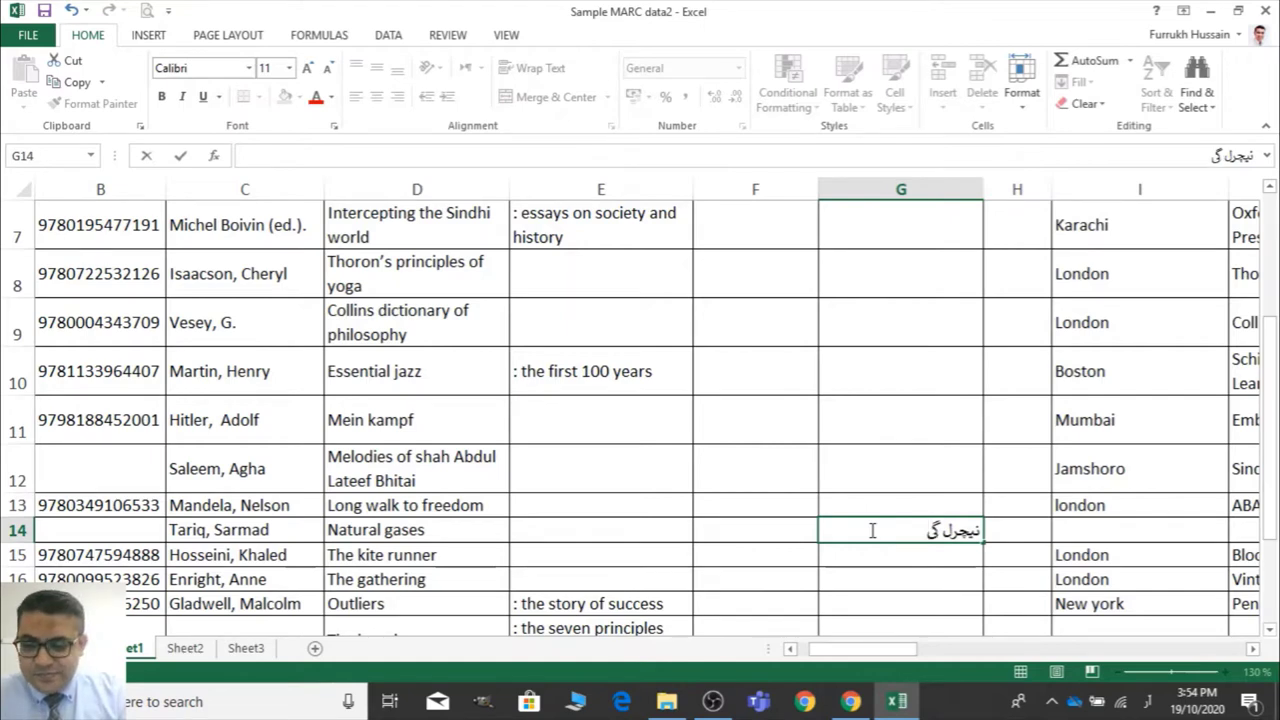
{"action": "type", "text": "سیس"}
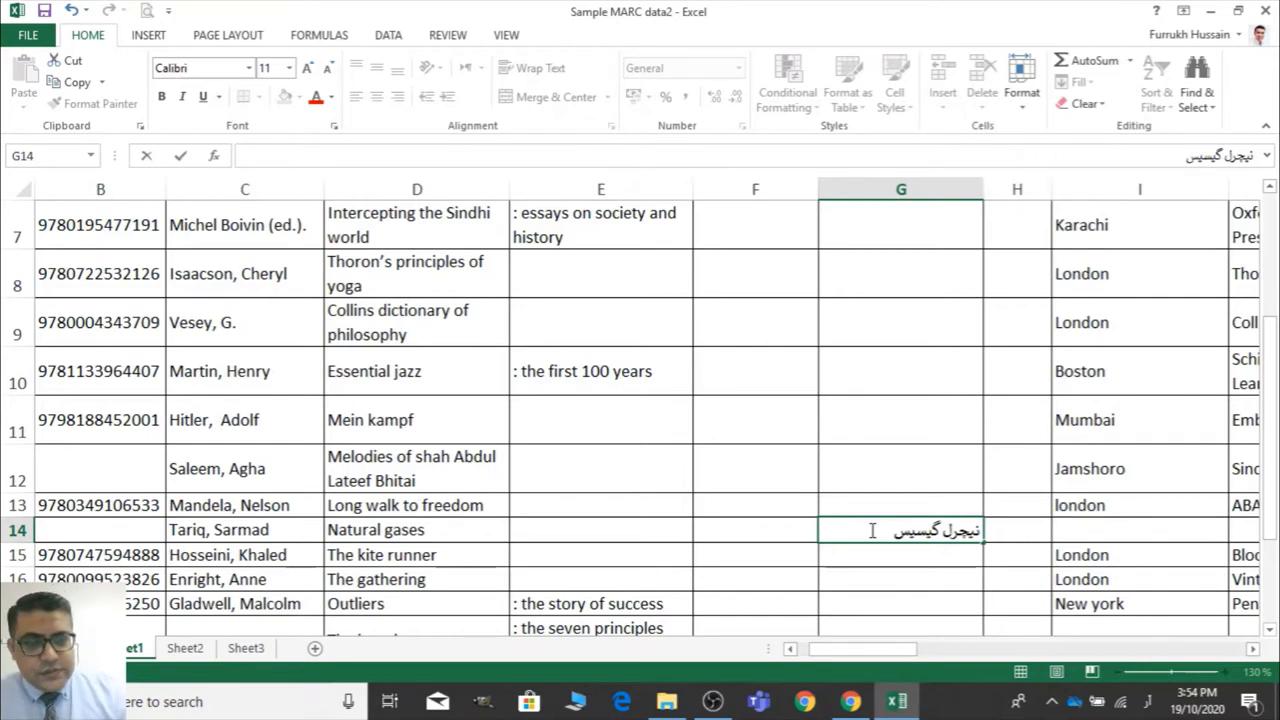
{"action": "key", "text": "Tab"}
{"action": "key", "text": "Tab"}
{"action": "key", "text": "Left"}
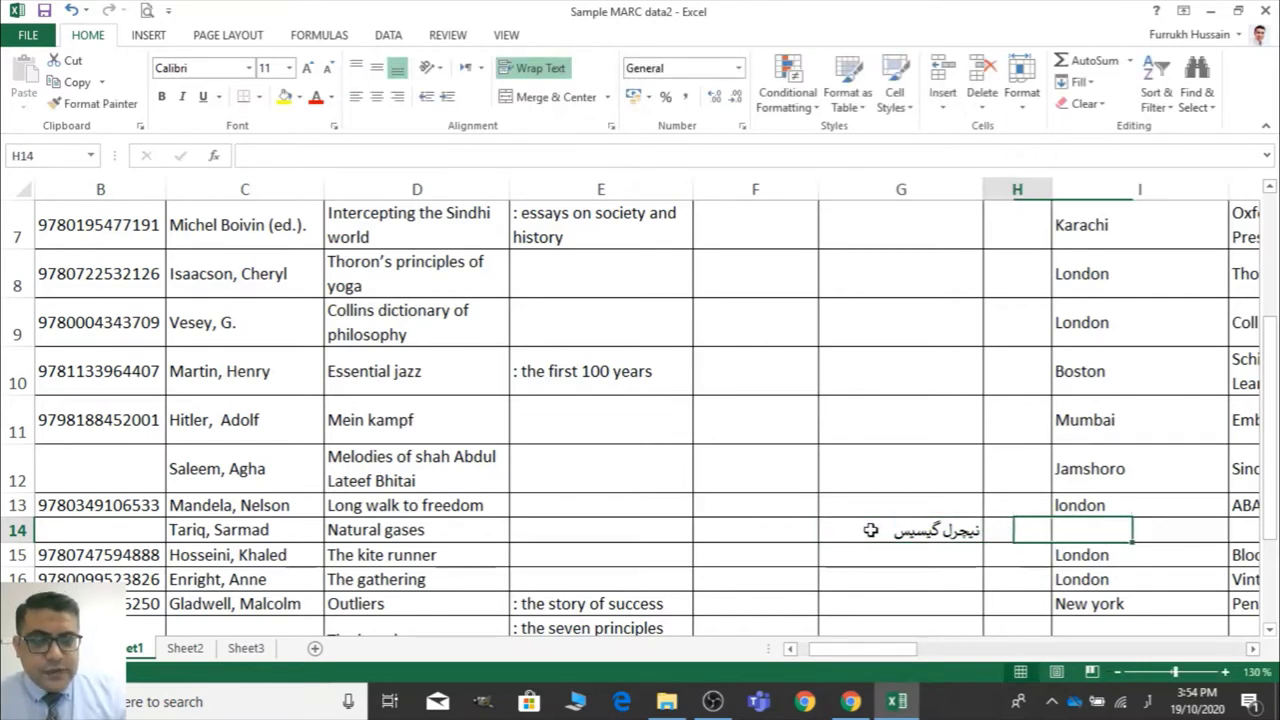
{"action": "key", "text": "Left"}
{"action": "key", "text": "Up"}
{"action": "key", "text": "Up"}
{"action": "key", "text": "Up"}
{"action": "key", "text": "Up"}
{"action": "key", "text": "Up"}
{"action": "key", "text": "Up"}
{"action": "key", "text": "Up"}
{"action": "key", "text": "Up"}
{"action": "key", "text": "Up"}
{"action": "key", "text": "Up"}
{"action": "key", "text": "Up"}
{"action": "key", "text": "Up"}
{"action": "key", "text": "Up"}
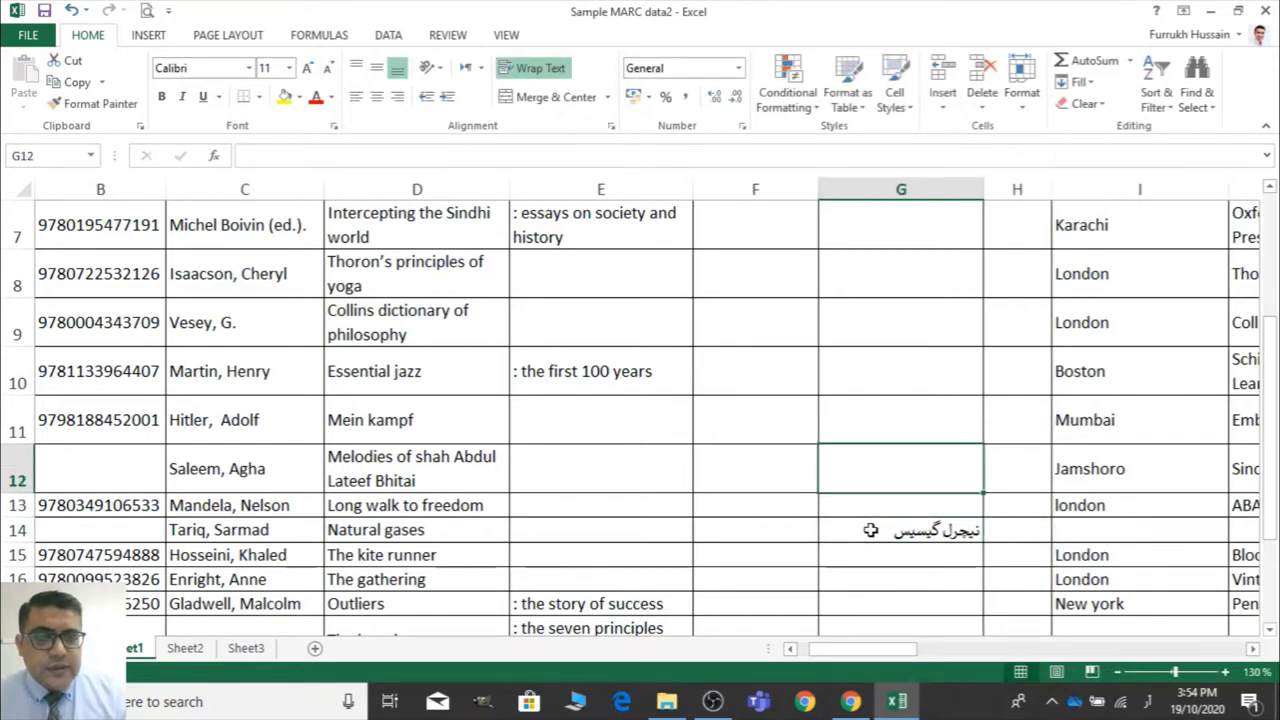
{"action": "key", "text": "Down"}
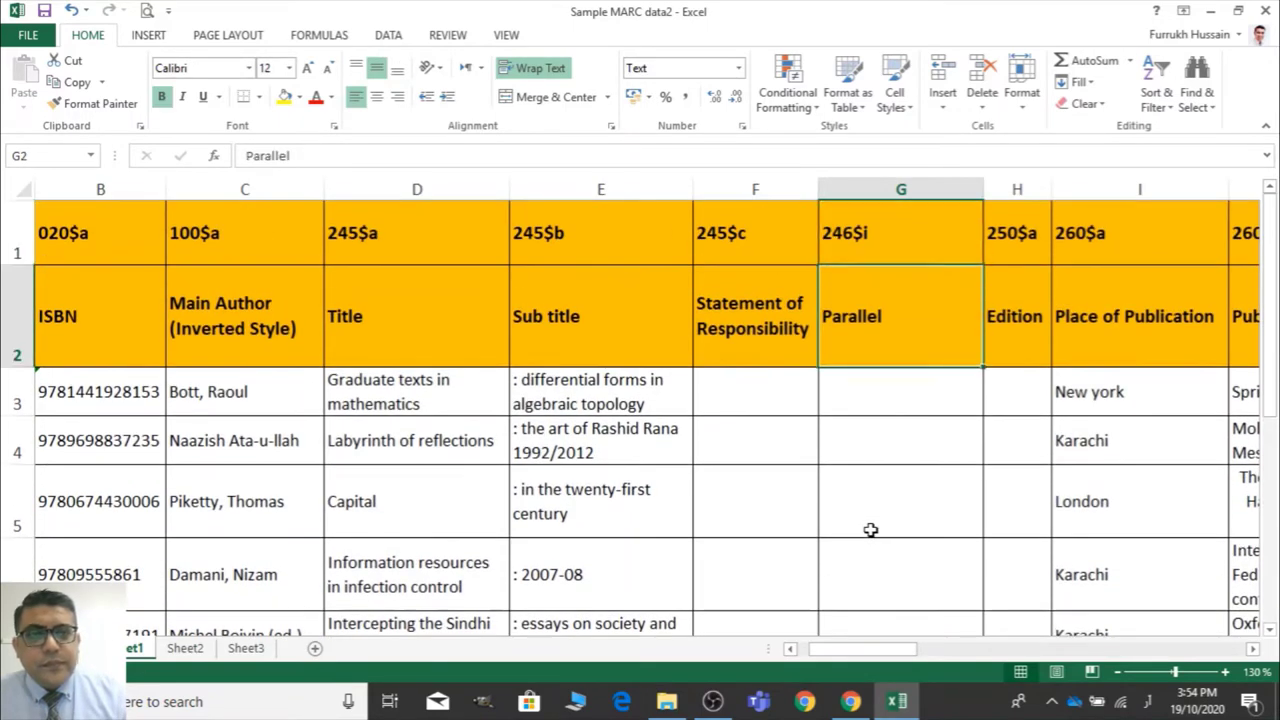
{"action": "key", "text": "Down"}
{"action": "key", "text": "Right"}
{"action": "key", "text": "Up"}
{"action": "key", "text": "Up"}
{"action": "key", "text": "Right"}
{"action": "key", "text": "Right"}
{"action": "key", "text": "Right"}
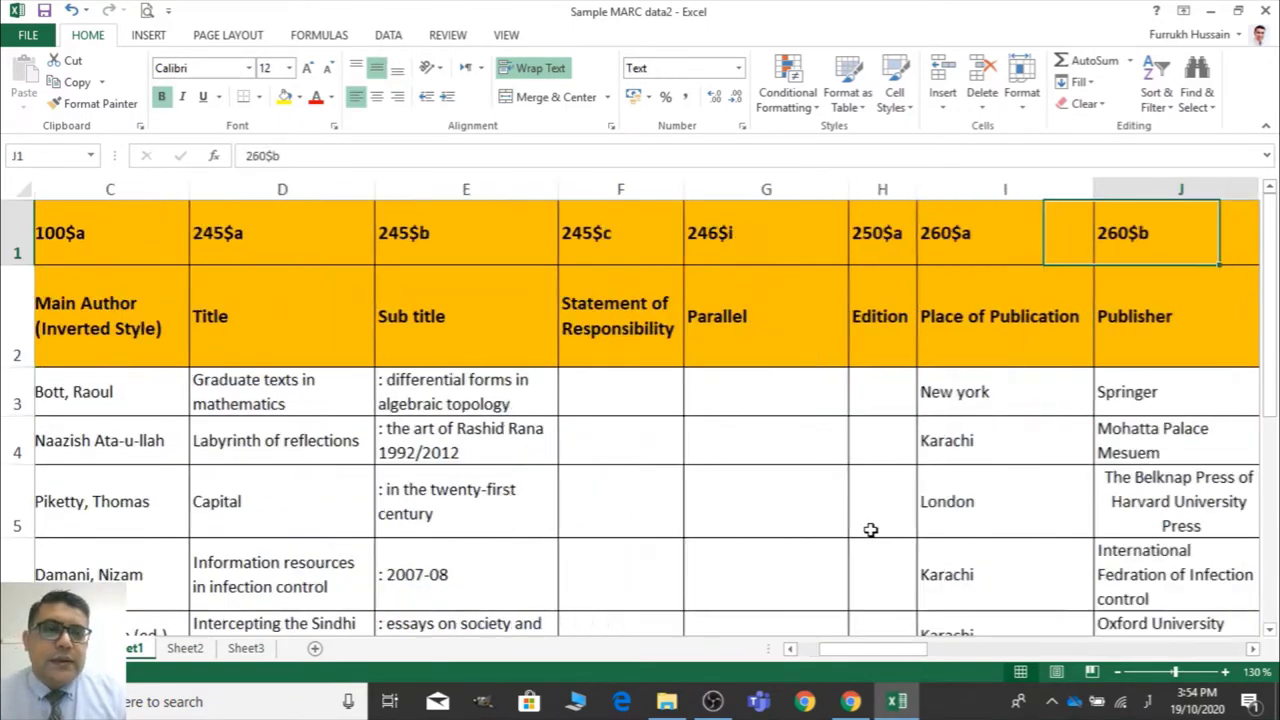
{"action": "key", "text": "Left"}
{"action": "key", "text": "Left"}
{"action": "key", "text": "Left"}
{"action": "key", "text": "Down"}
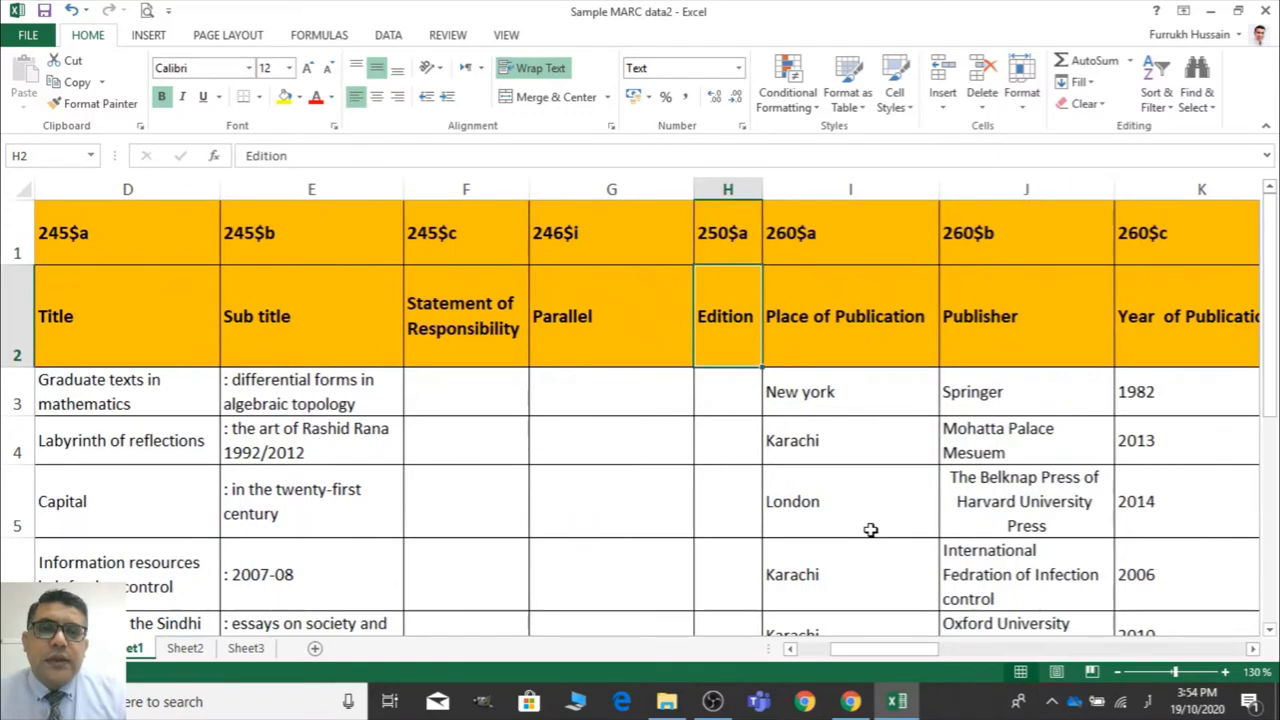
{"action": "key", "text": "Up"}
{"action": "key", "text": "Down"}
{"action": "key", "text": "Right"}
{"action": "key", "text": "Right"}
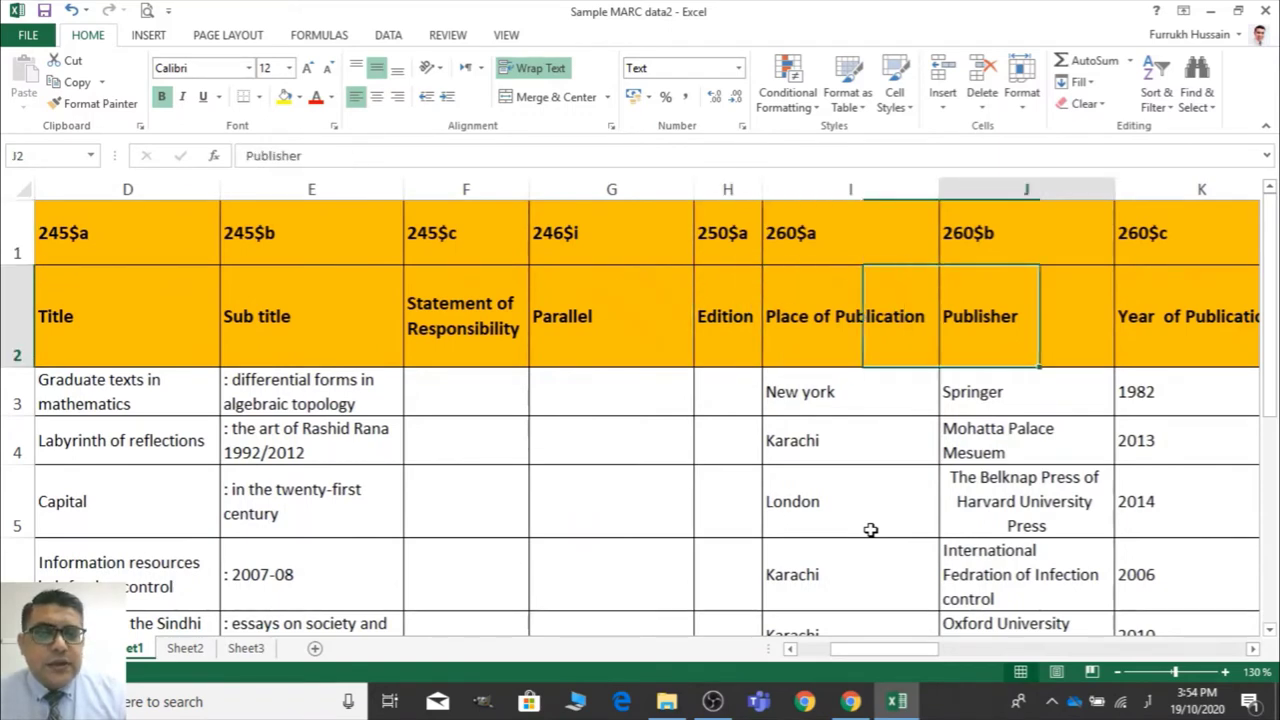
{"action": "key", "text": "Up"}
{"action": "key", "text": "Left"}
{"action": "key", "text": "Right"}
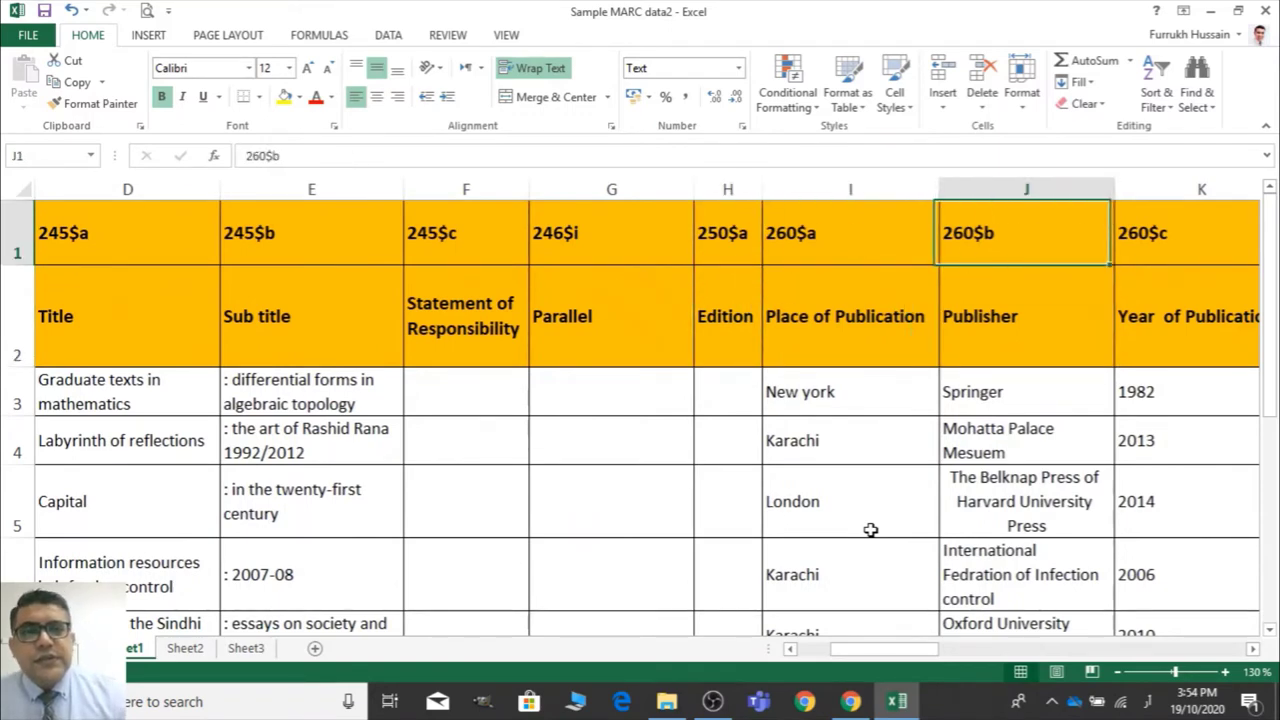
{"action": "key", "text": "Right"}
{"action": "key", "text": "Down"}
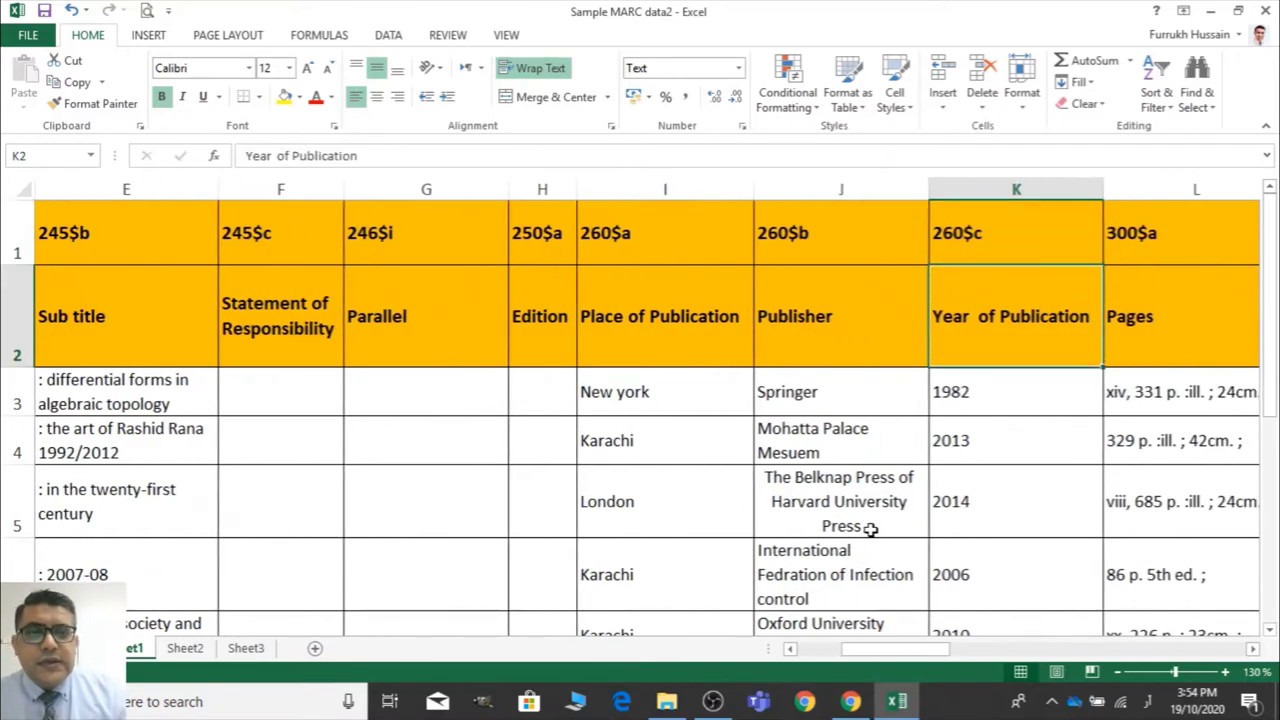
{"action": "key", "text": "Left"}
{"action": "key", "text": "Left"}
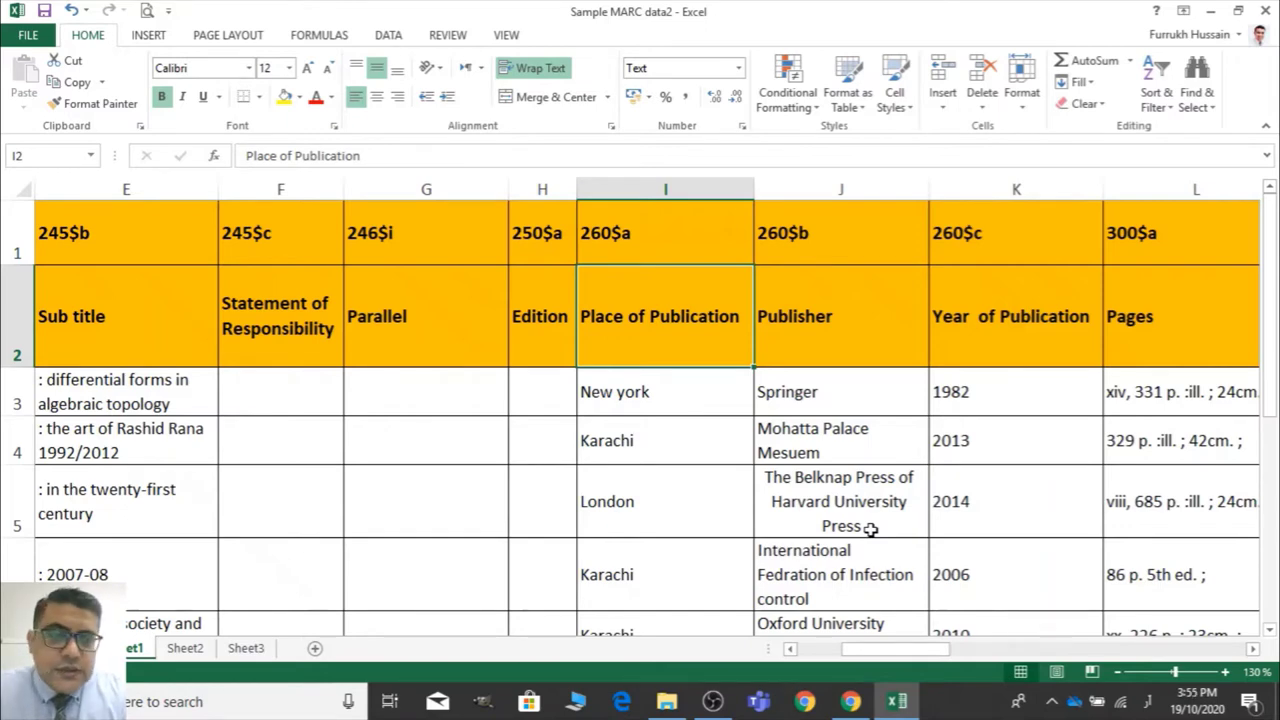
{"action": "key", "text": "Right"}
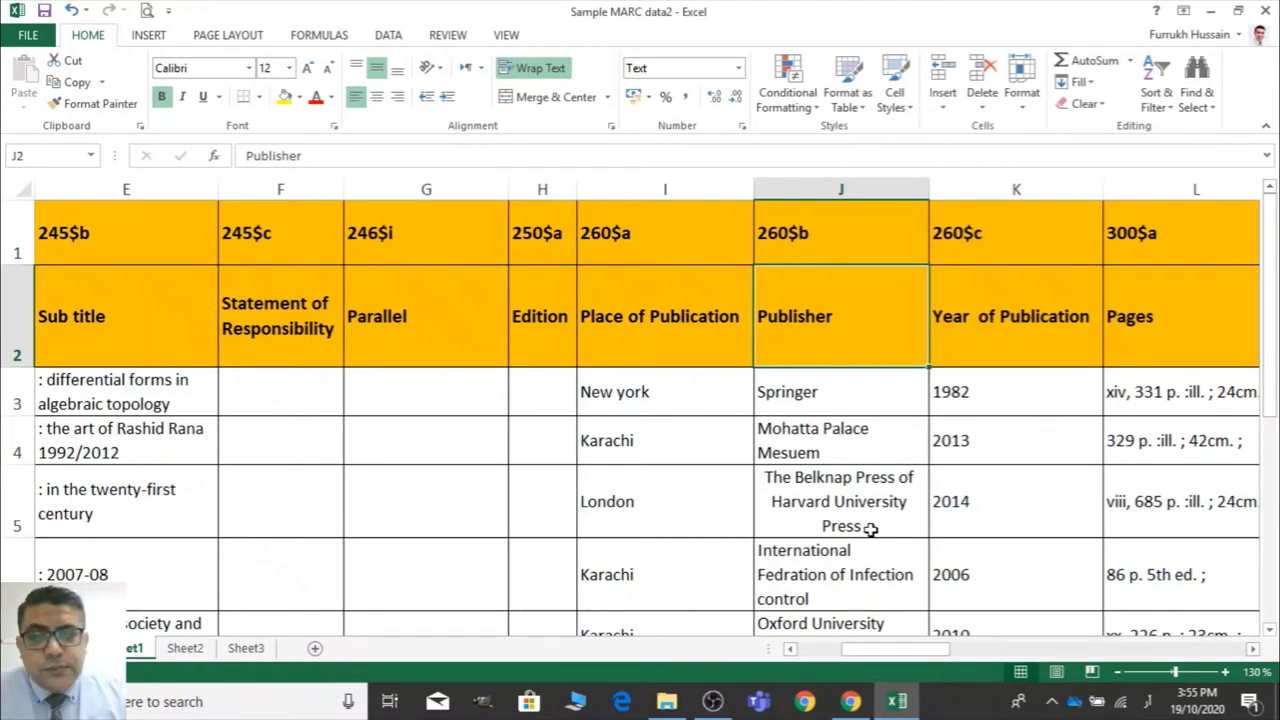
{"action": "key", "text": "Up"}
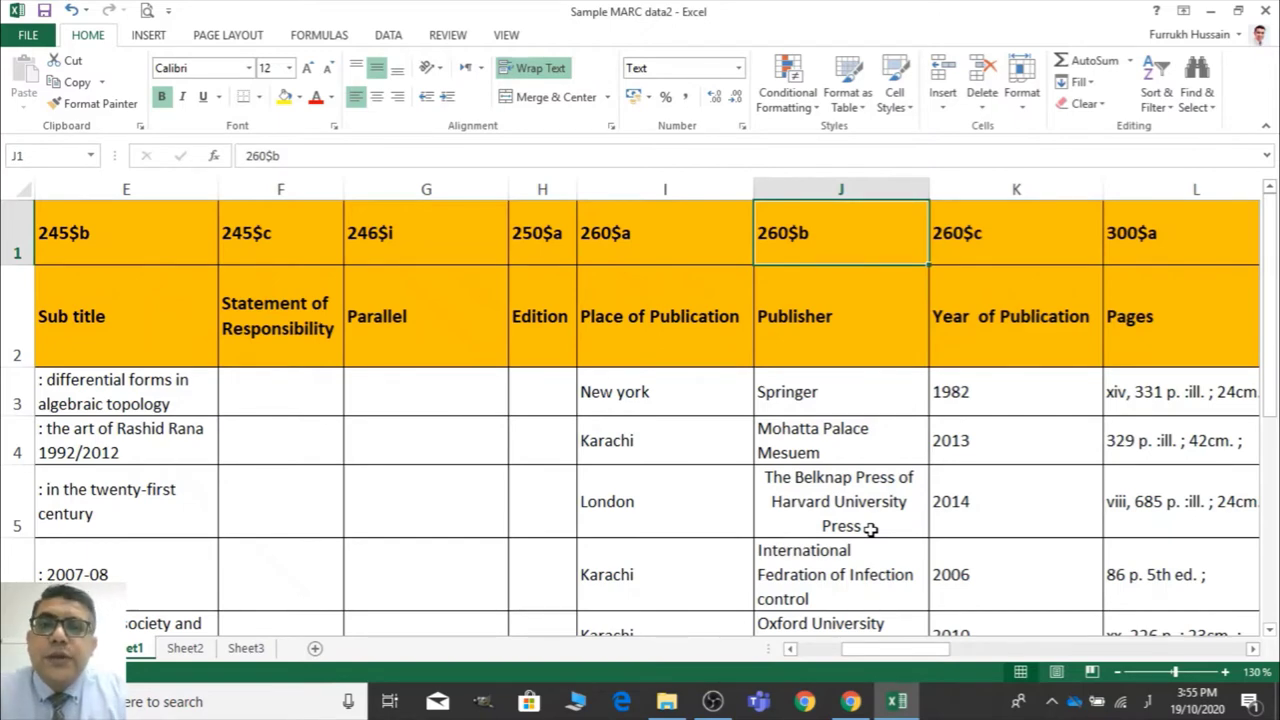
{"action": "key", "text": "Right"}
{"action": "key", "text": "Right"}
{"action": "key", "text": "Right"}
{"action": "key", "text": "Right"}
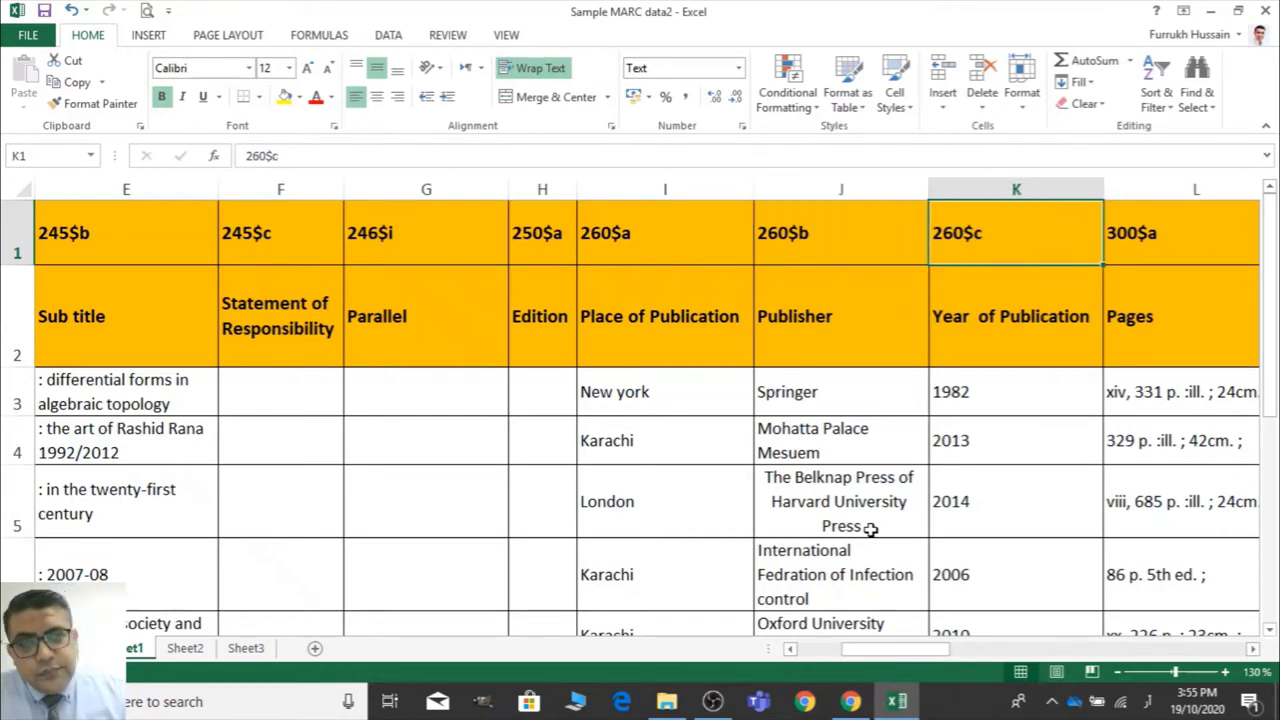
{"action": "key", "text": "Left"}
{"action": "key", "text": "Left"}
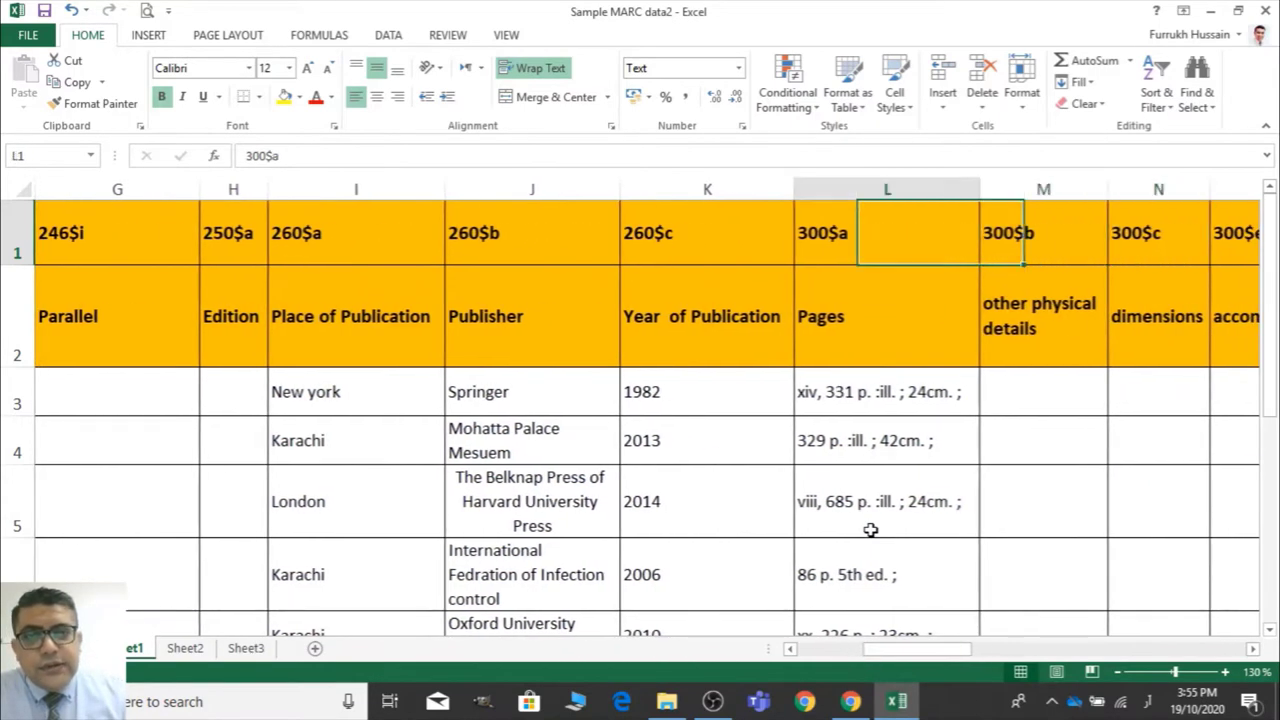
{"action": "key", "text": "Down"}
{"action": "key", "text": "Right"}
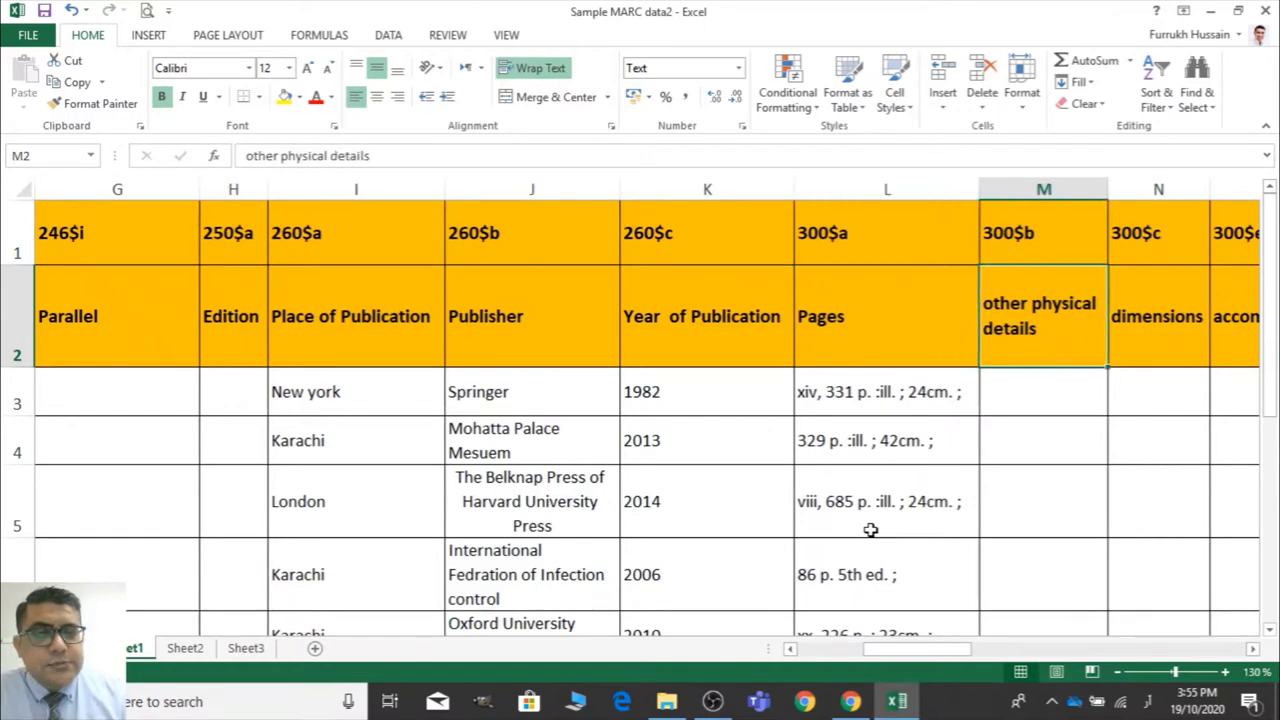
{"action": "key", "text": "Down"}
{"action": "key", "text": "Down"}
{"action": "key", "text": "Up"}
{"action": "key", "text": "Left"}
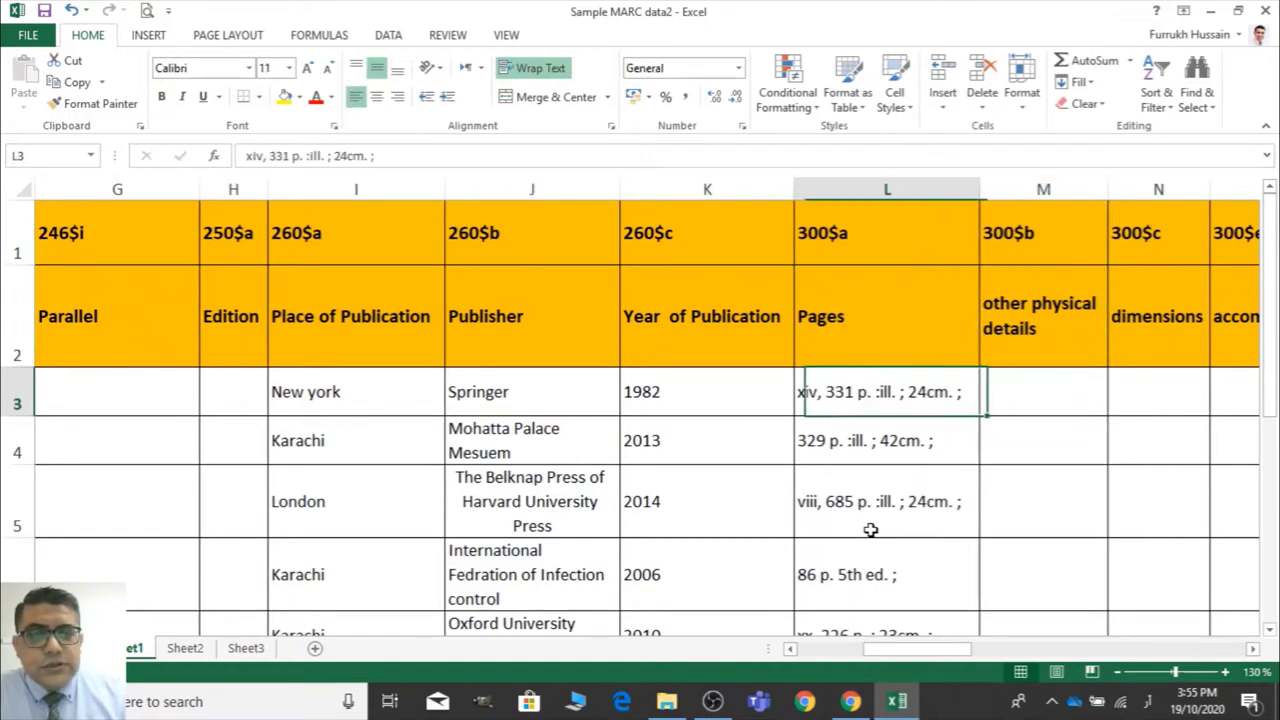
{"action": "key", "text": "Right"}
{"action": "key", "text": "Left"}
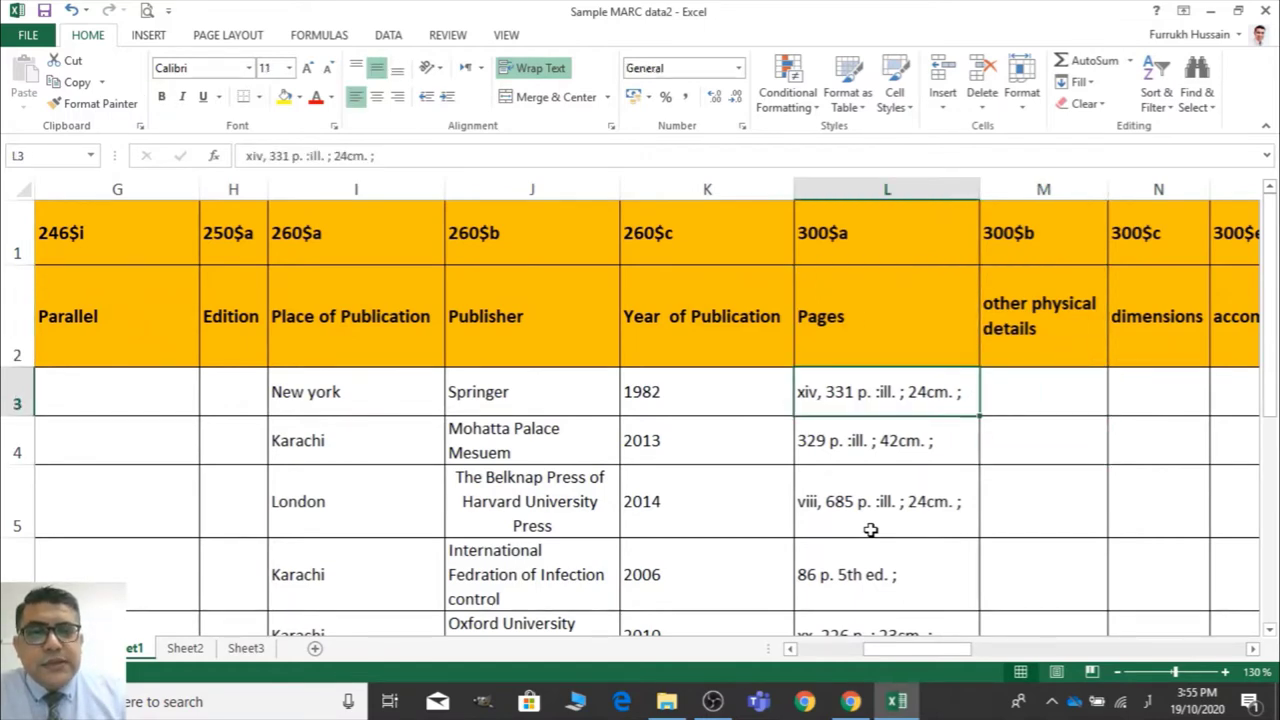
{"action": "key", "text": "Right"}
{"action": "key", "text": "Left"}
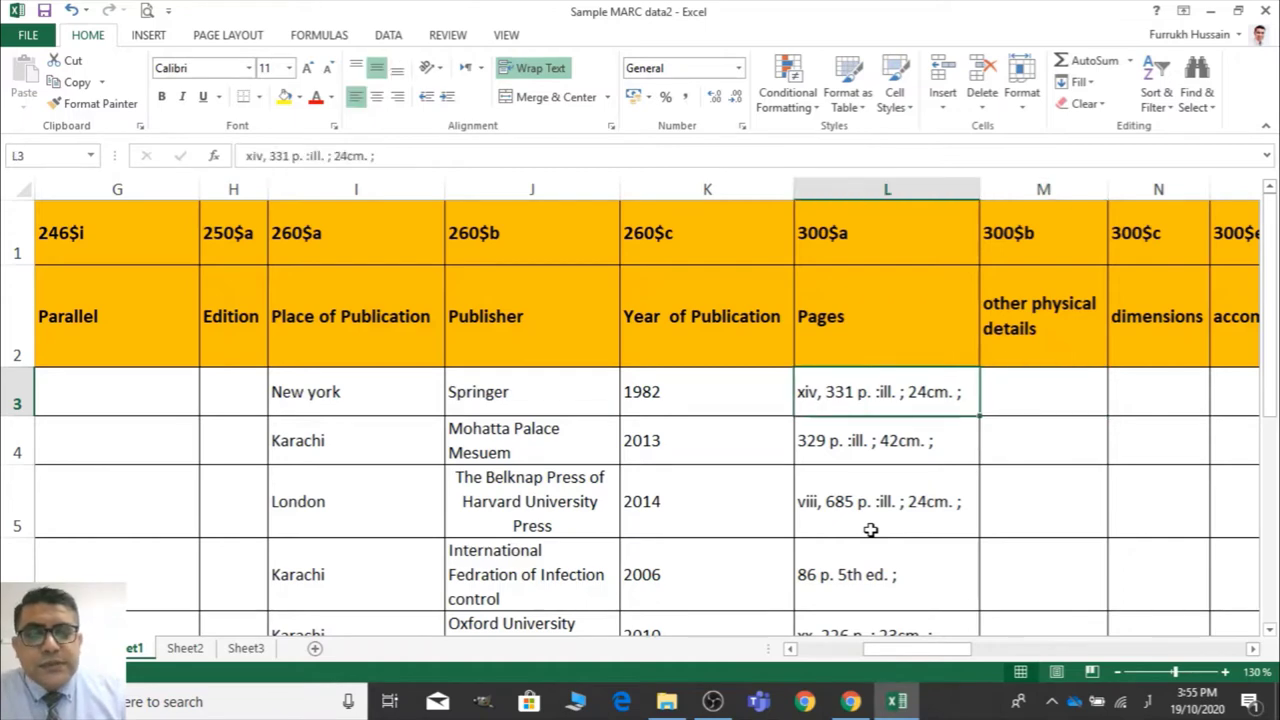
{"action": "key", "text": "Right"}
{"action": "key", "text": "Left"}
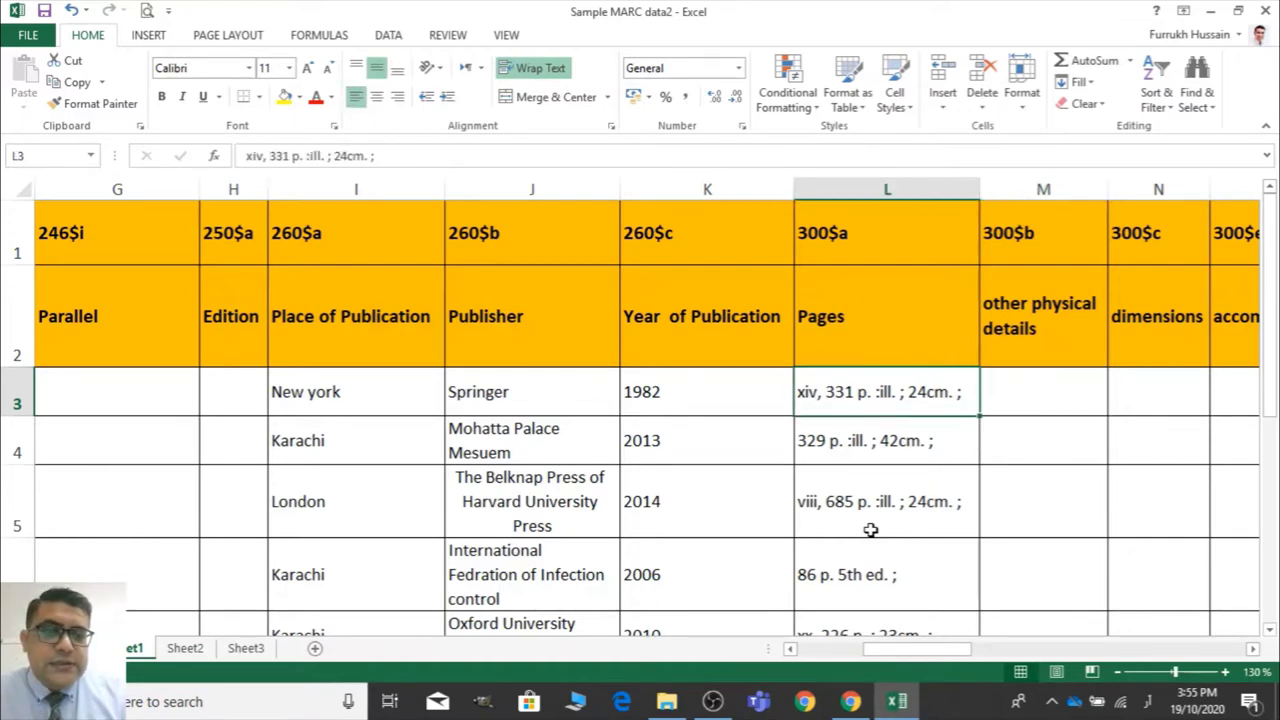
{"action": "key", "text": "Up"}
{"action": "key", "text": "Right"}
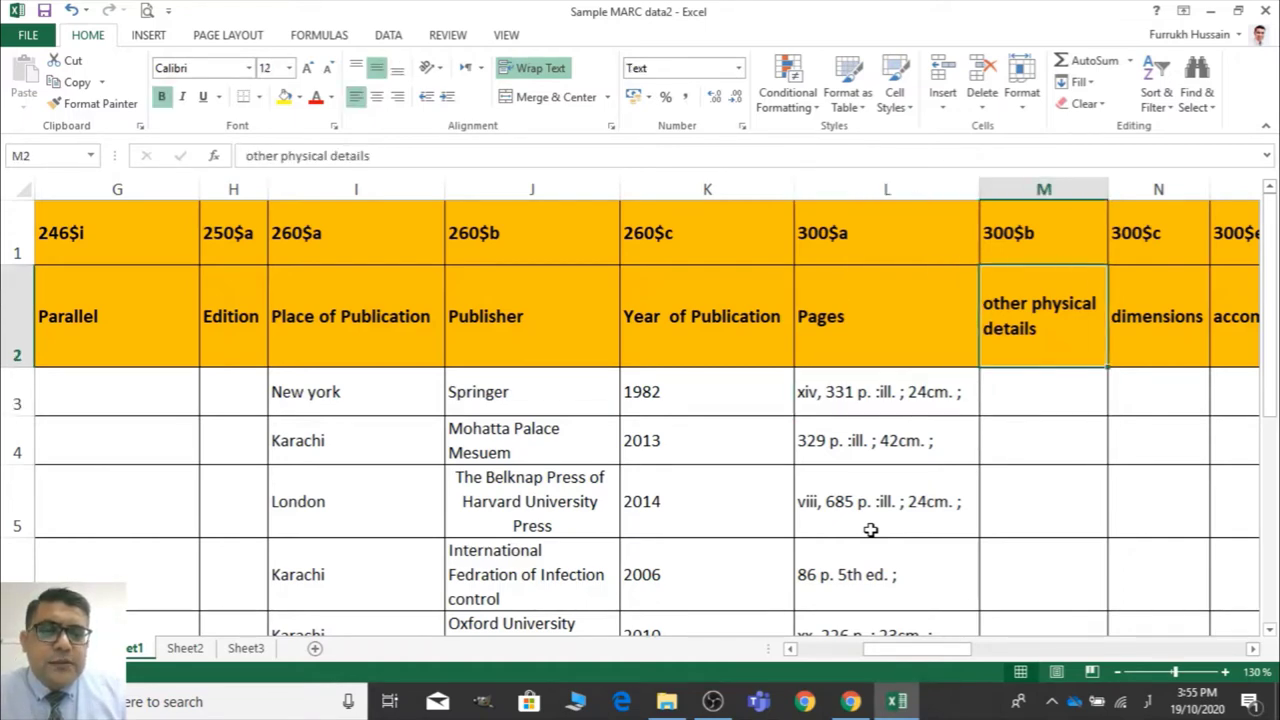
{"action": "key", "text": "Left"}
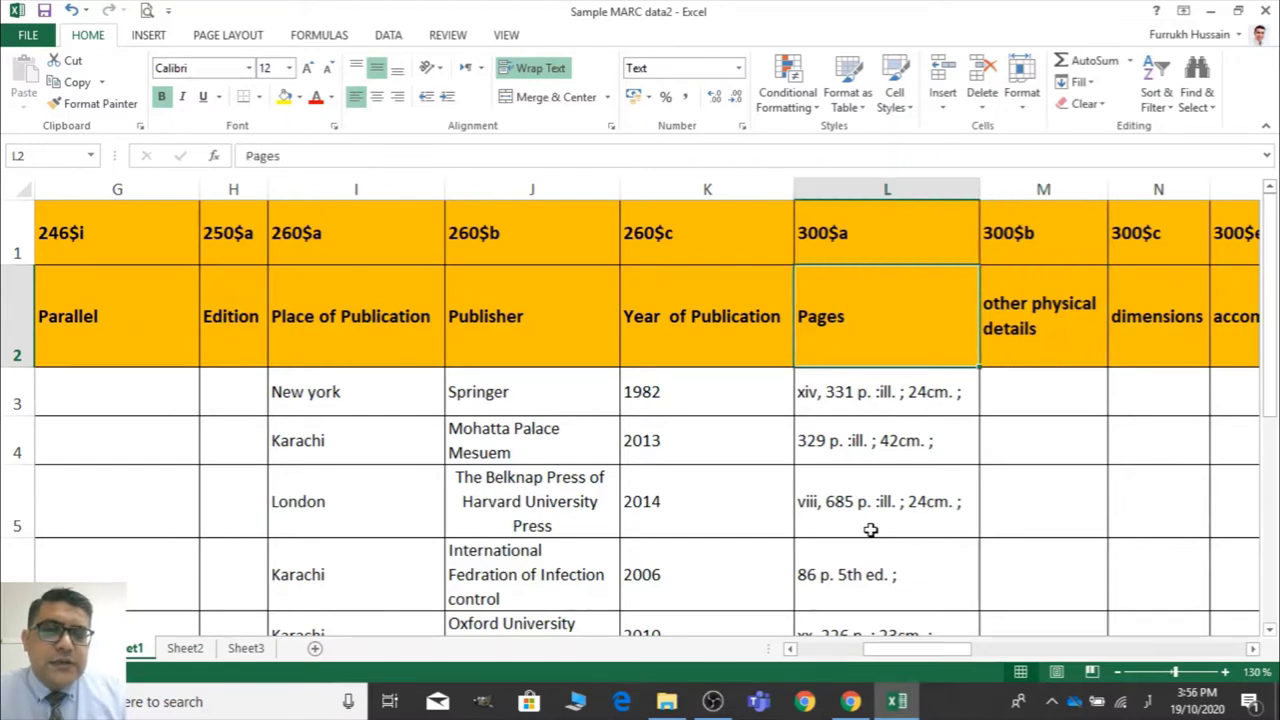
{"action": "key", "text": "Up"}
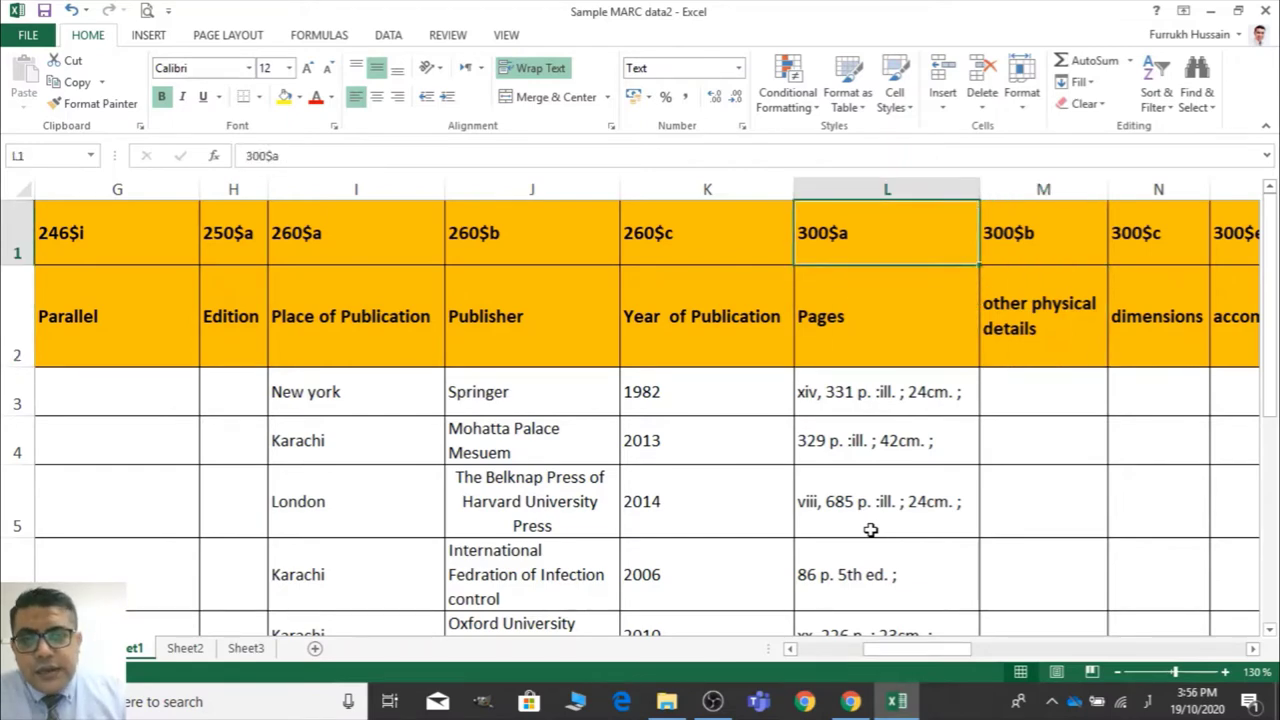
{"action": "key", "text": "Down"}
{"action": "key", "text": "Right"}
{"action": "key", "text": "Up"}
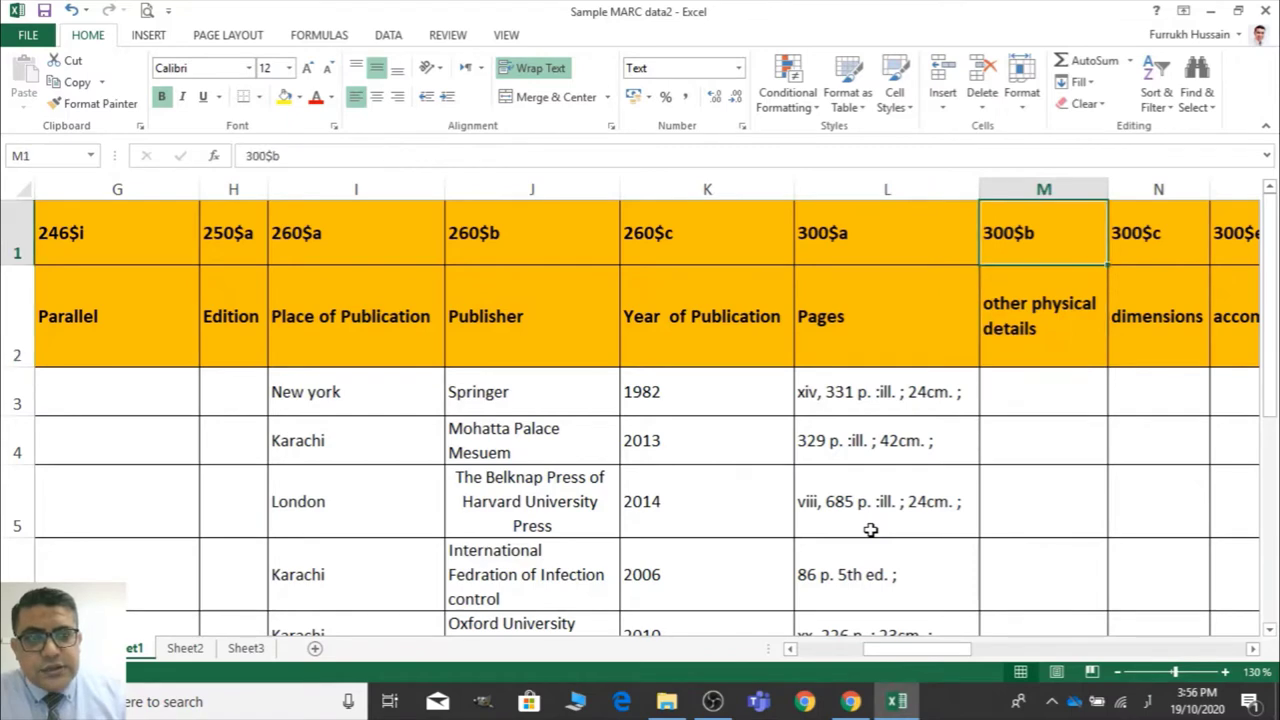
{"action": "key", "text": "Down"}
{"action": "key", "text": "Right"}
{"action": "key", "text": "Right"}
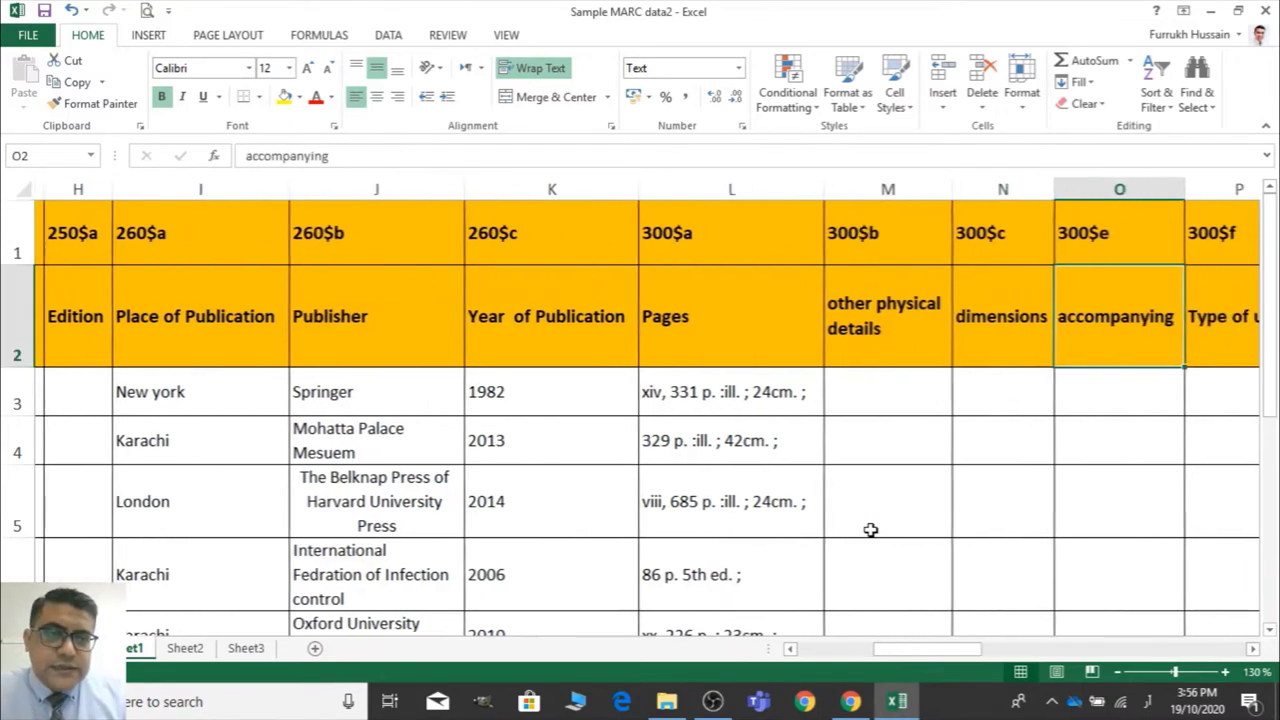
{"action": "key", "text": "Left"}
{"action": "key", "text": "Right"}
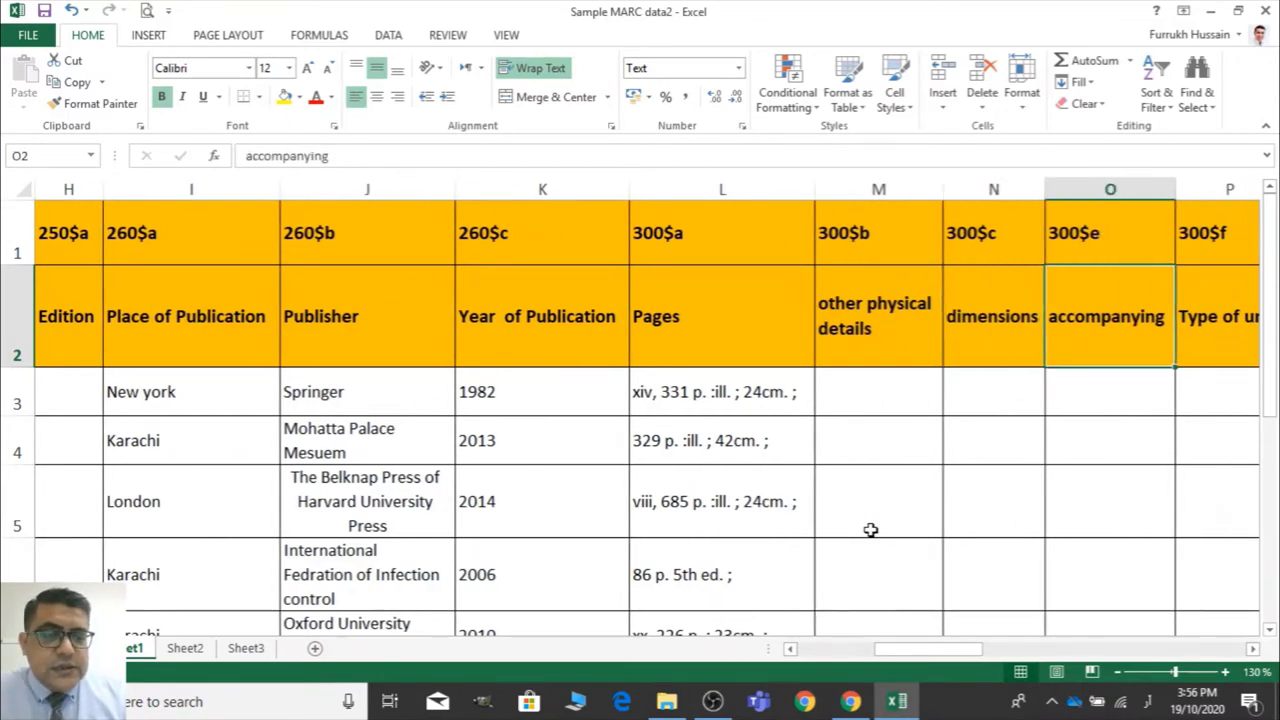
{"action": "key", "text": "Right"}
{"action": "key", "text": "Right"}
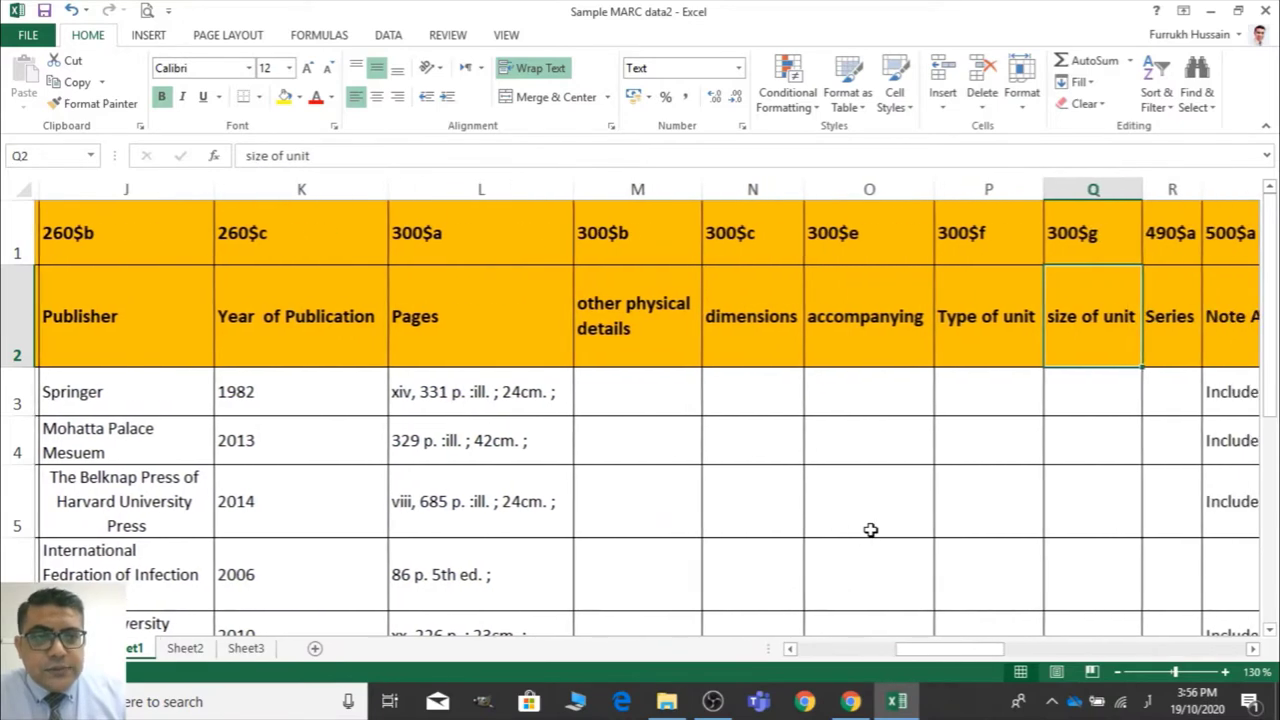
{"action": "key", "text": "Right"}
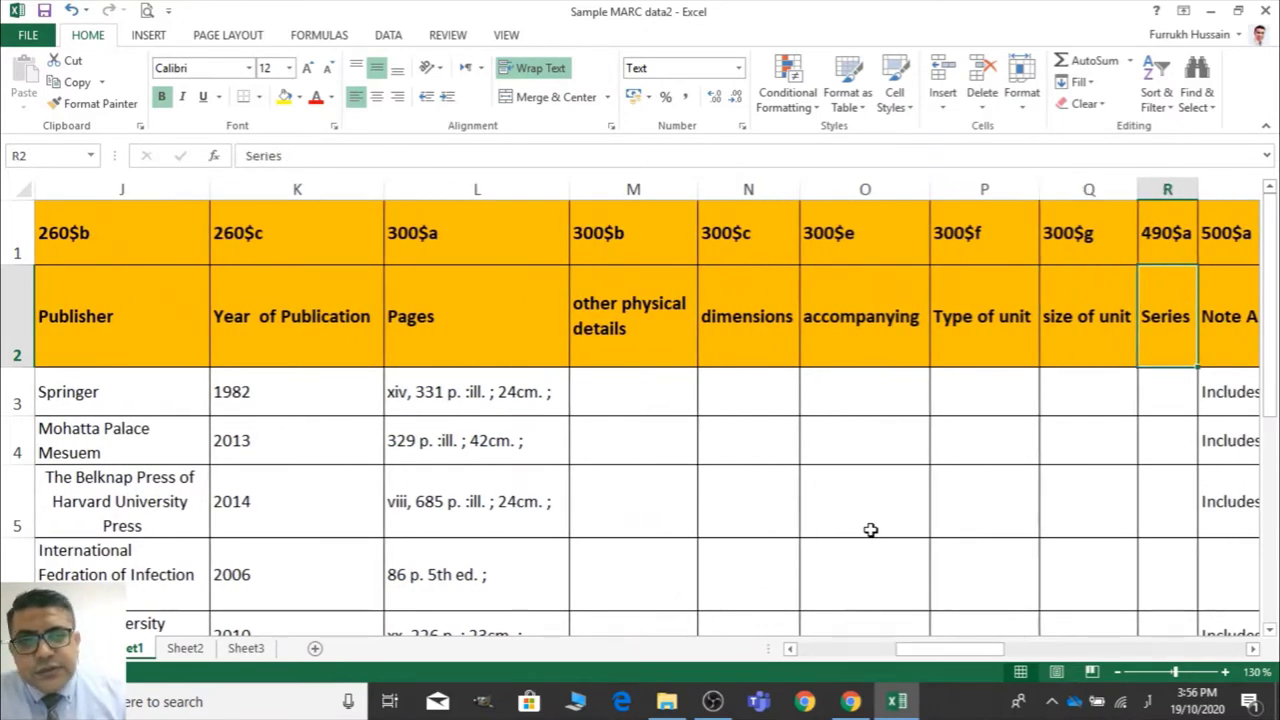
{"action": "key", "text": "Down"}
{"action": "key", "text": "Left"}
{"action": "key", "text": "Left"}
{"action": "key", "text": "Left"}
{"action": "key", "text": "Left"}
{"action": "key", "text": "Left"}
{"action": "key", "text": "Left"}
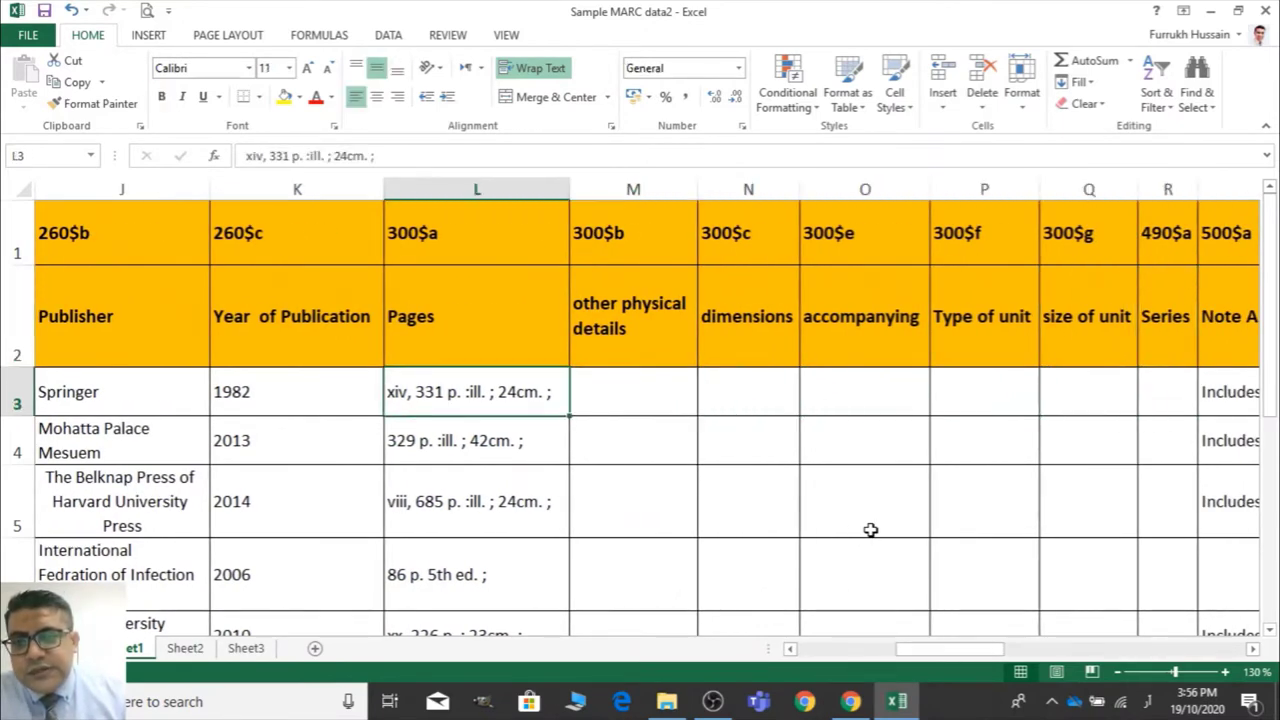
{"action": "key", "text": "Right"}
{"action": "key", "text": "Right"}
{"action": "key", "text": "Right"}
{"action": "key", "text": "Left"}
{"action": "key", "text": "Left"}
{"action": "key", "text": "Left"}
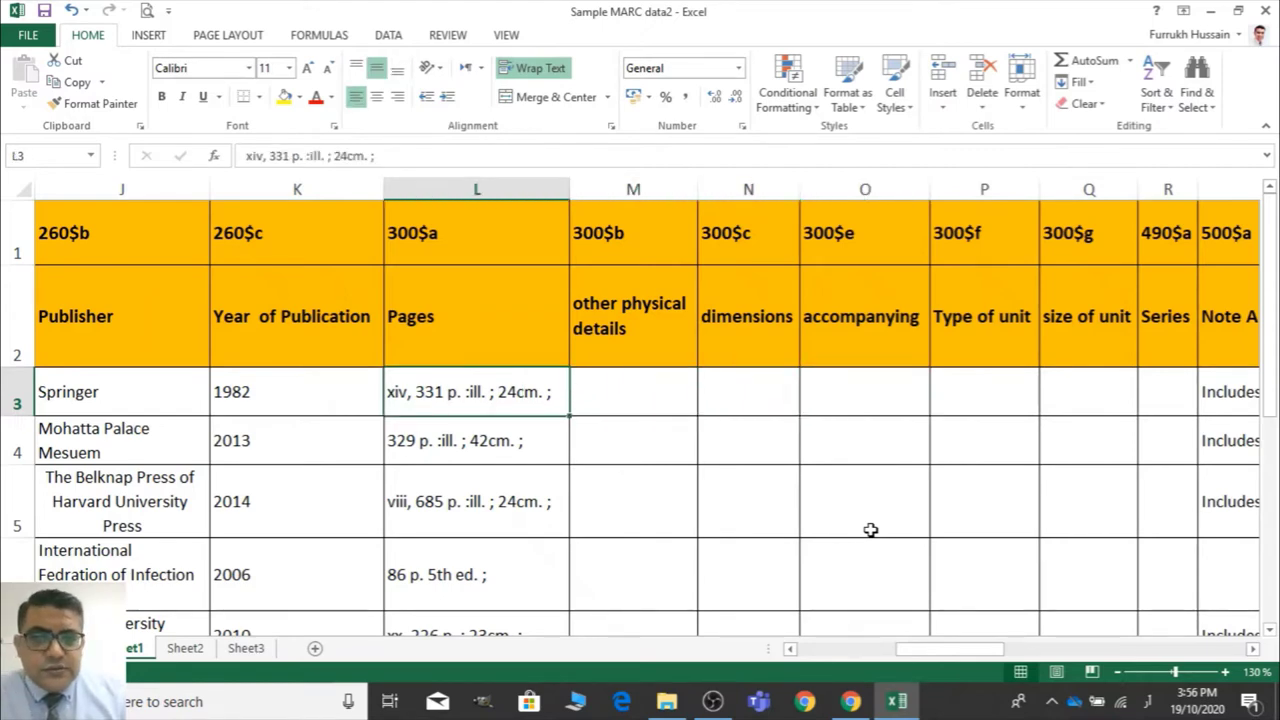
{"action": "key", "text": "Right"}
{"action": "key", "text": "Right"}
{"action": "key", "text": "Right"}
{"action": "key", "text": "Right"}
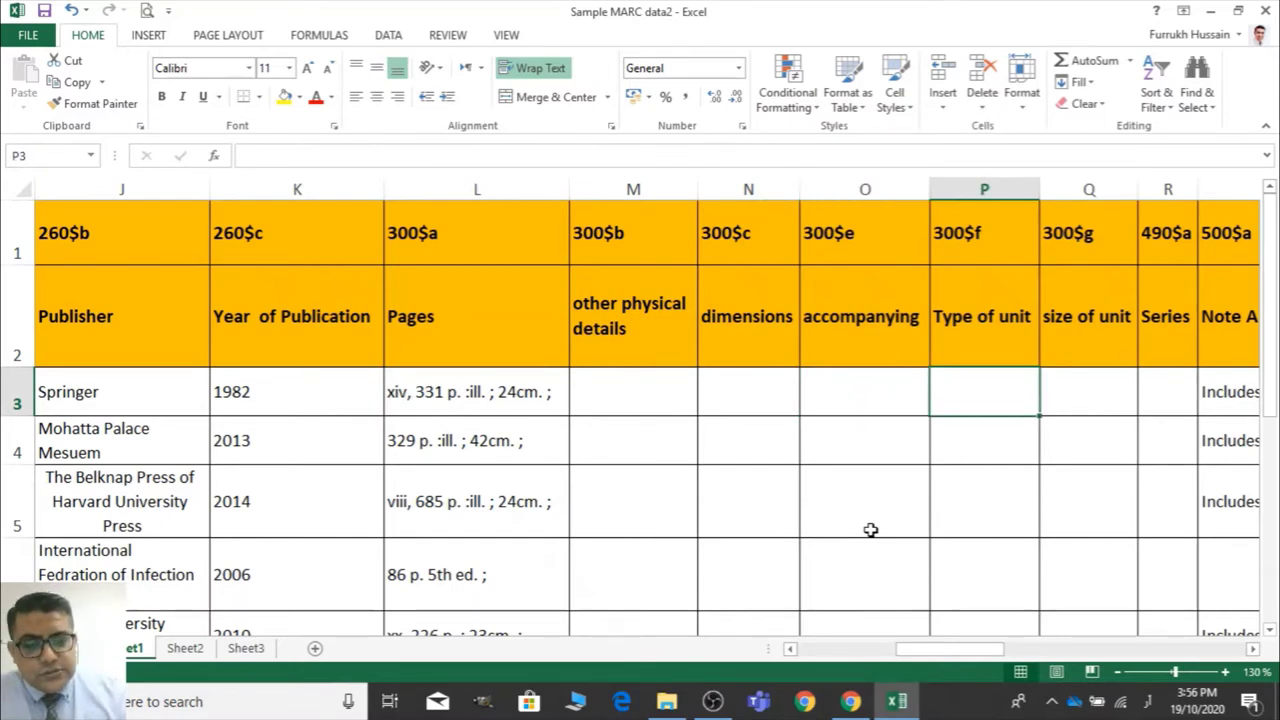
{"action": "key", "text": "Right"}
{"action": "key", "text": "Right"}
{"action": "key", "text": "Right"}
{"action": "key", "text": "Up"}
{"action": "key", "text": "Up"}
{"action": "key", "text": "Left"}
{"action": "key", "text": "Left"}
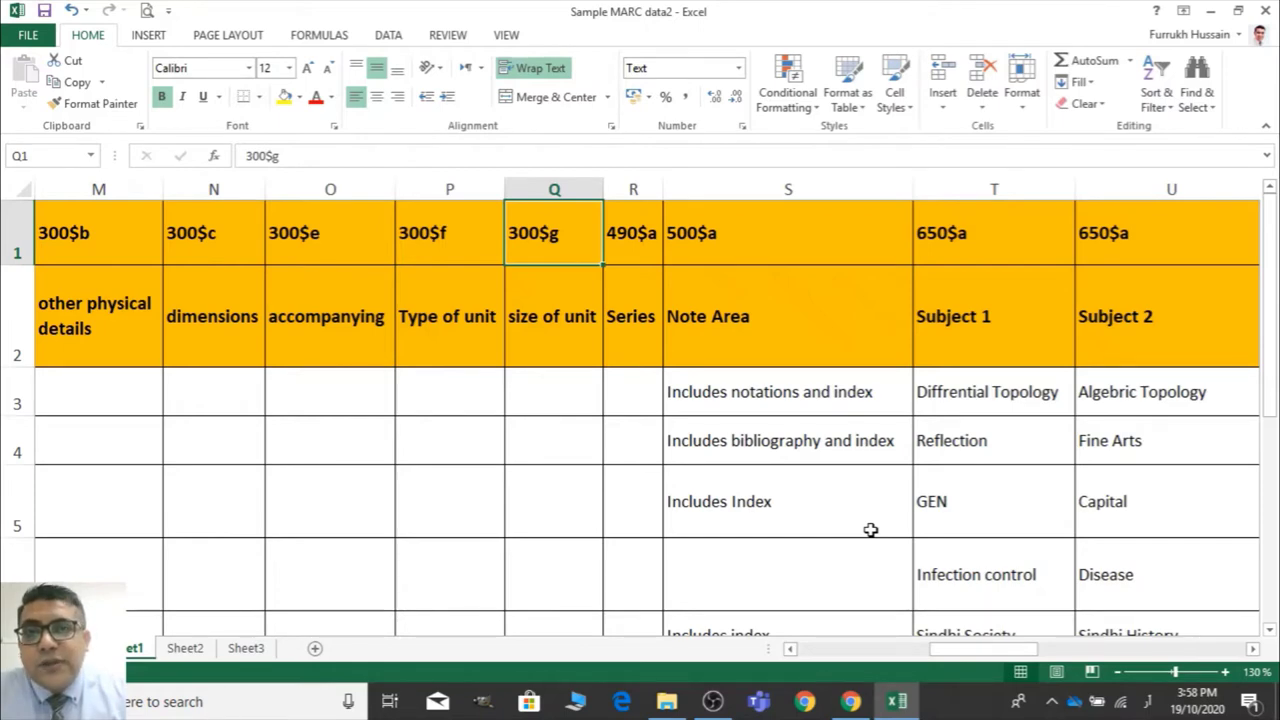
{"action": "key", "text": "Down"}
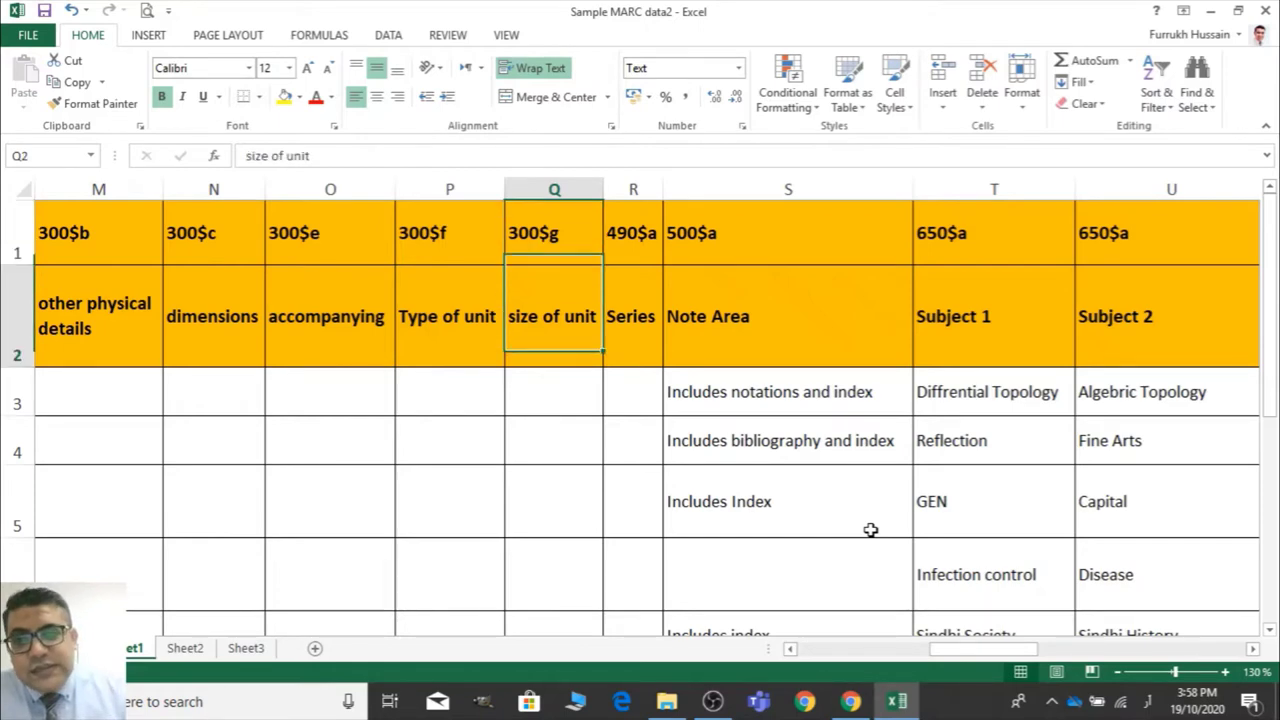
{"action": "key", "text": "Right"}
{"action": "key", "text": "Up"}
{"action": "key", "text": "Left"}
{"action": "key", "text": "Left"}
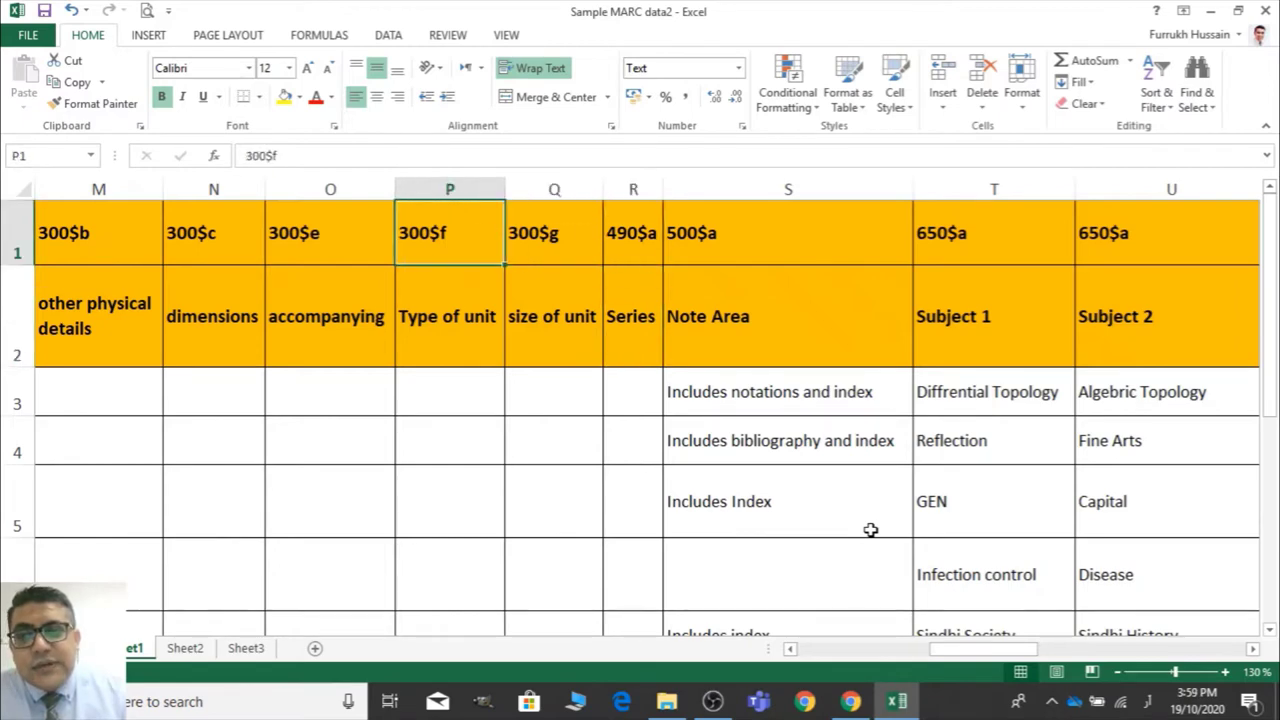
{"action": "key", "text": "Right"}
{"action": "key", "text": "Left"}
{"action": "key", "text": "Right"}
{"action": "key", "text": "Left"}
{"action": "key", "text": "Right"}
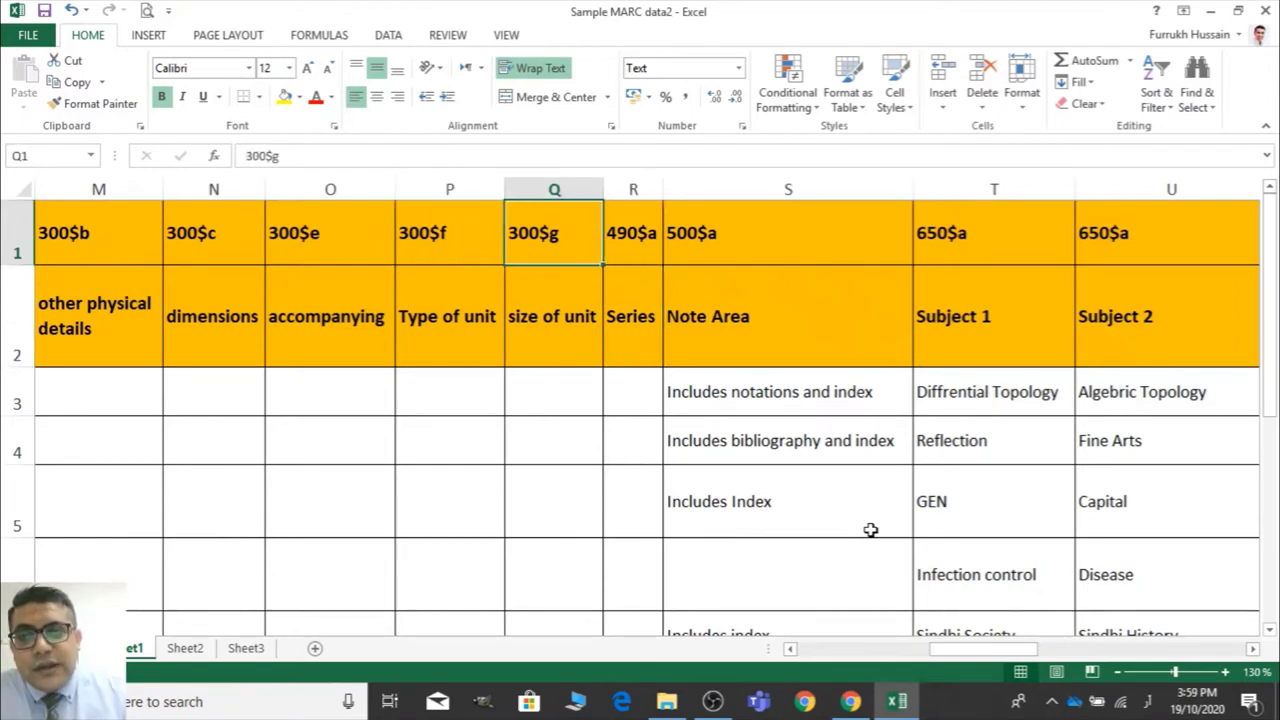
{"action": "key", "text": "Down"}
{"action": "key", "text": "Down"}
{"action": "key", "text": "Down"}
{"action": "key", "text": "Right"}
{"action": "key", "text": "Right"}
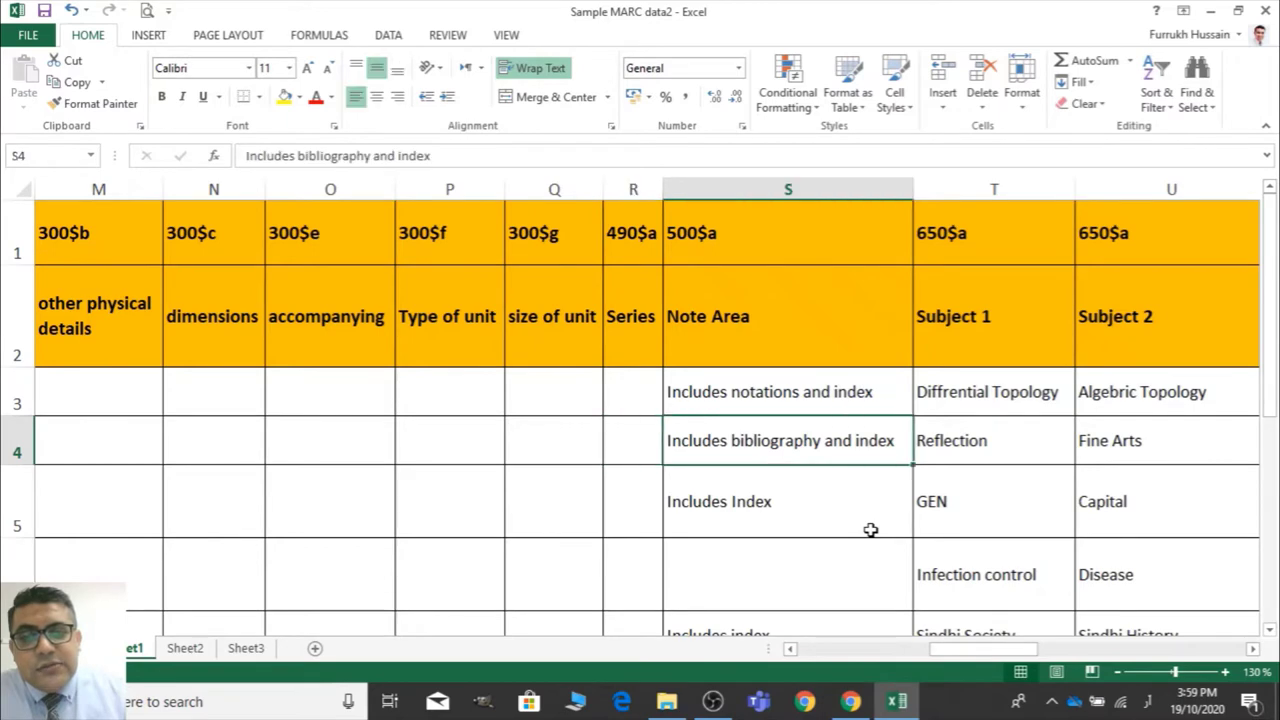
{"action": "key", "text": "Right"}
{"action": "key", "text": "Right"}
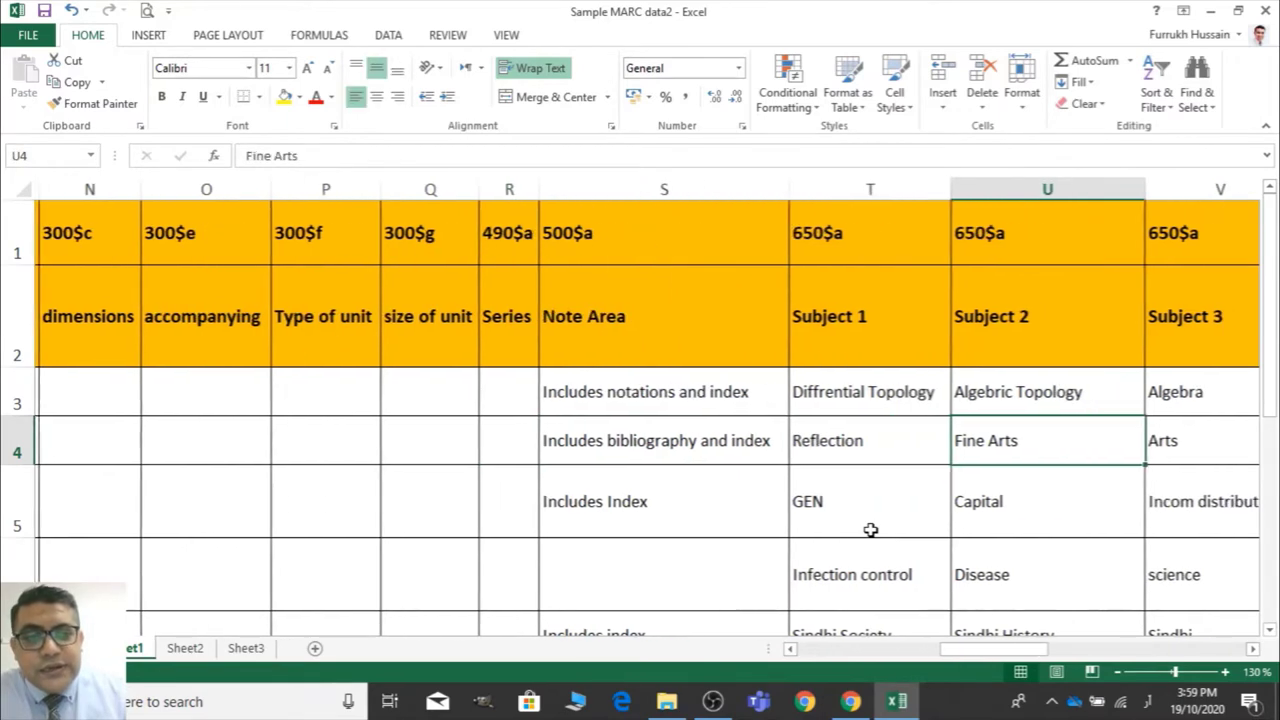
{"action": "key", "text": "Right"}
{"action": "key", "text": "Right"}
{"action": "key", "text": "Right"}
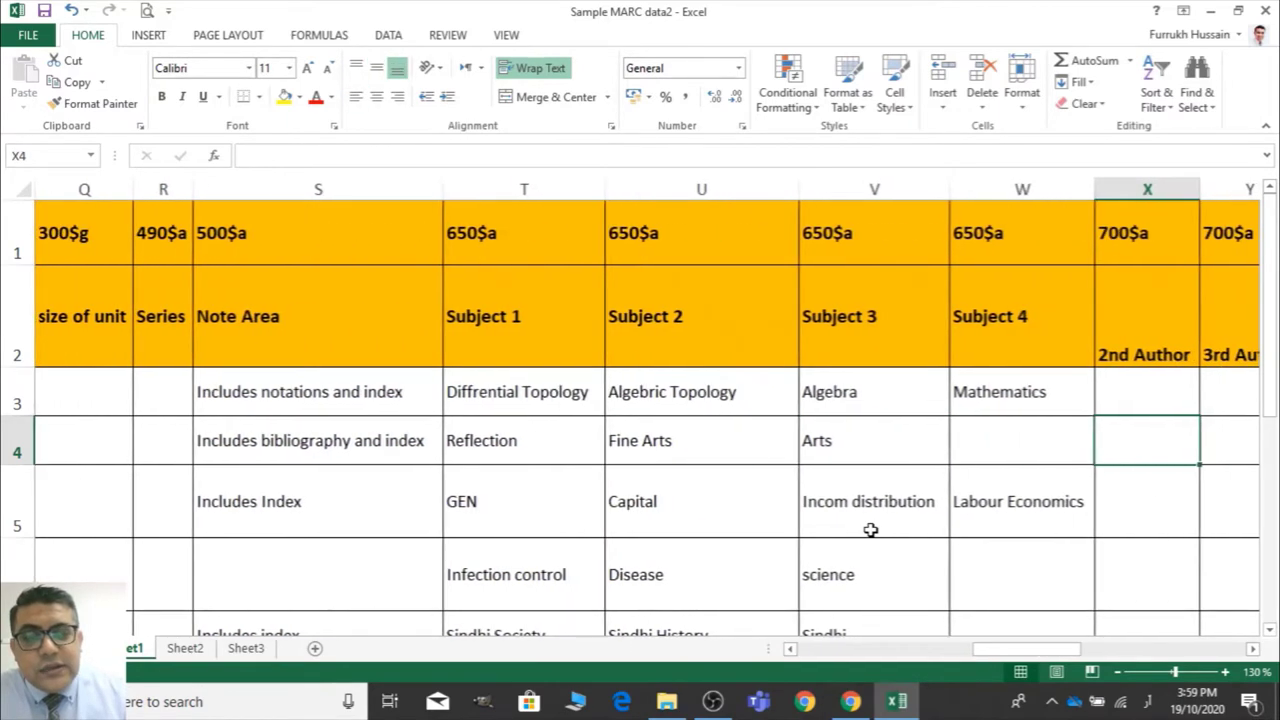
{"action": "key", "text": "Right"}
{"action": "key", "text": "Down"}
{"action": "key", "text": "Left"}
{"action": "key", "text": "Left"}
{"action": "key", "text": "Left"}
{"action": "key", "text": "Left"}
{"action": "key", "text": "Left"}
{"action": "key", "text": "Left"}
{"action": "key", "text": "Left"}
{"action": "key", "text": "Left"}
{"action": "key", "text": "Left"}
{"action": "key", "text": "Left"}
{"action": "key", "text": "Left"}
{"action": "key", "text": "Left"}
{"action": "key", "text": "Left"}
{"action": "key", "text": "Left"}
{"action": "key", "text": "Left"}
{"action": "key", "text": "Left"}
{"action": "key", "text": "Left"}
{"action": "key", "text": "Left"}
{"action": "key", "text": "Left"}
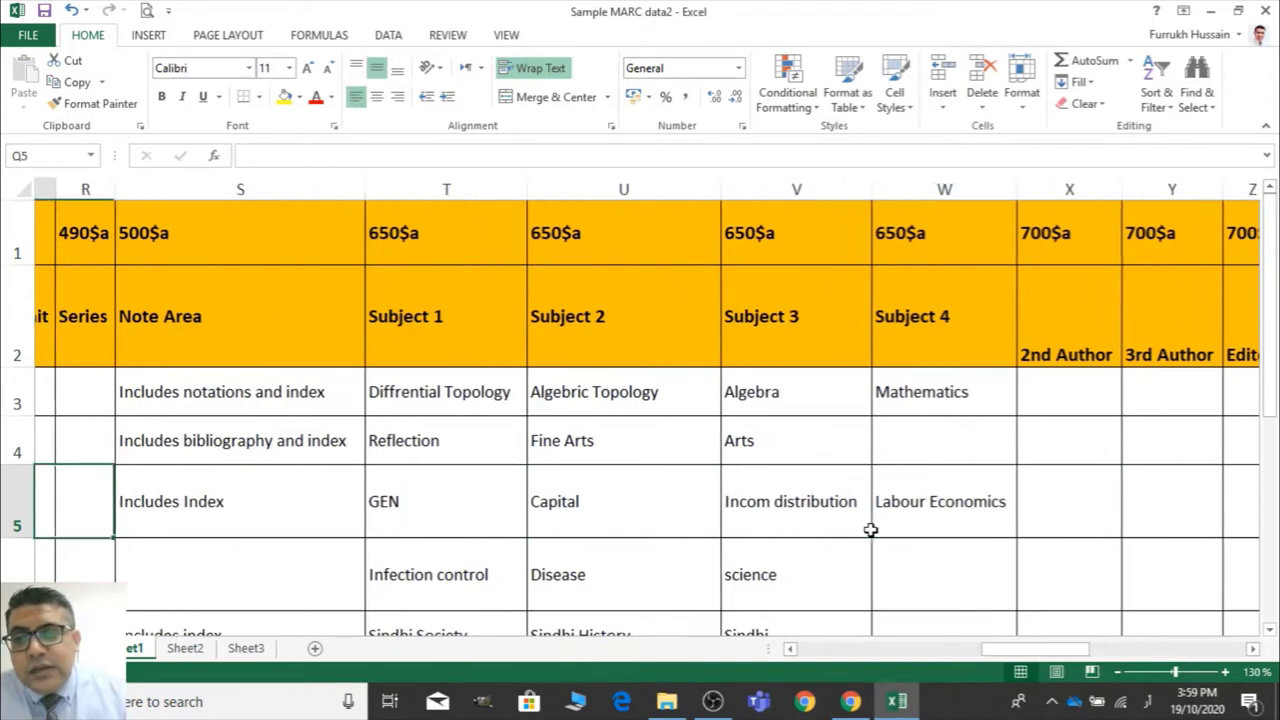
{"action": "key", "text": "Left"}
{"action": "key", "text": "Left"}
{"action": "key", "text": "Left"}
{"action": "key", "text": "Left"}
{"action": "key", "text": "Right"}
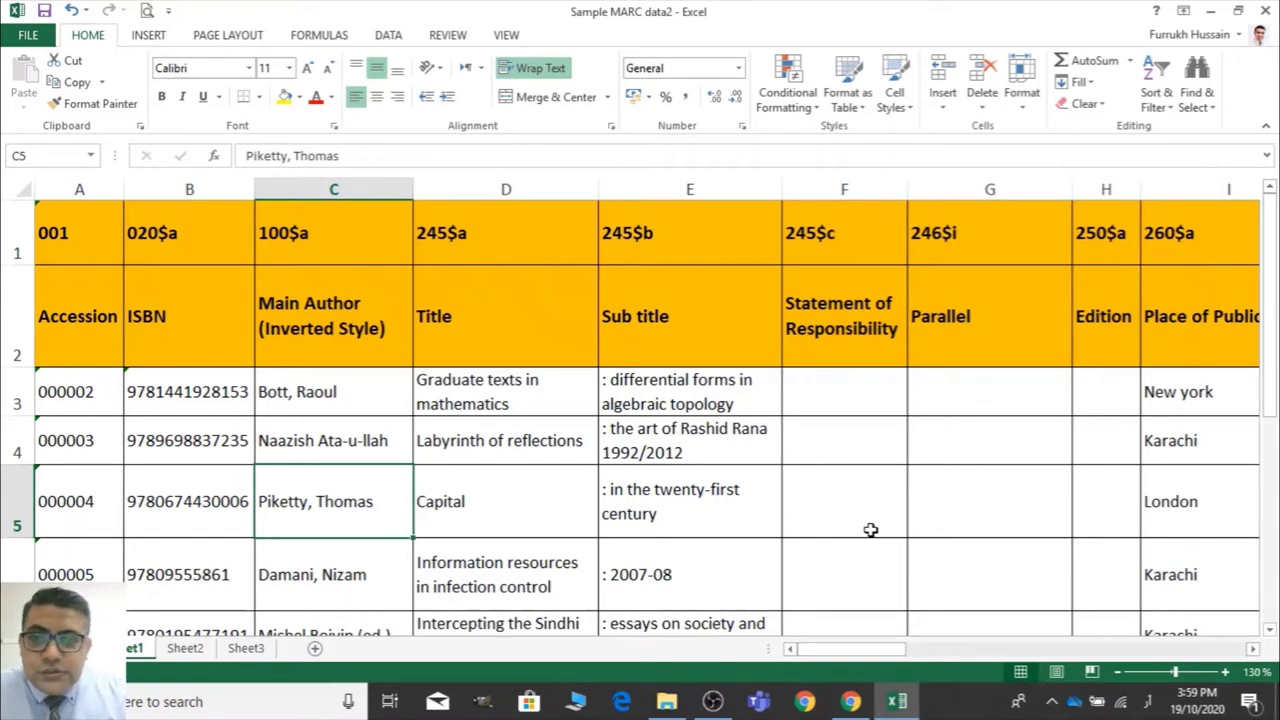
{"action": "key", "text": "Right"}
{"action": "key", "text": "Left"}
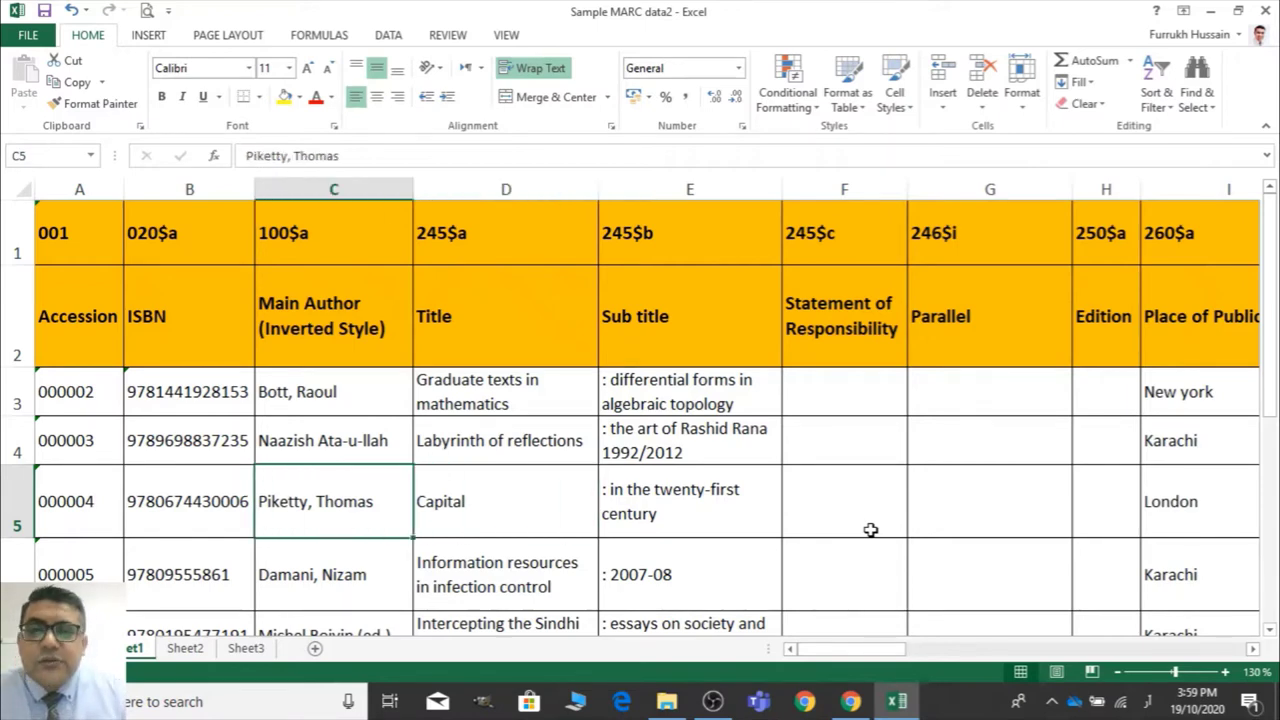
{"action": "key", "text": "Up"}
{"action": "key", "text": "Up"}
{"action": "key", "text": "Up"}
{"action": "key", "text": "Up"}
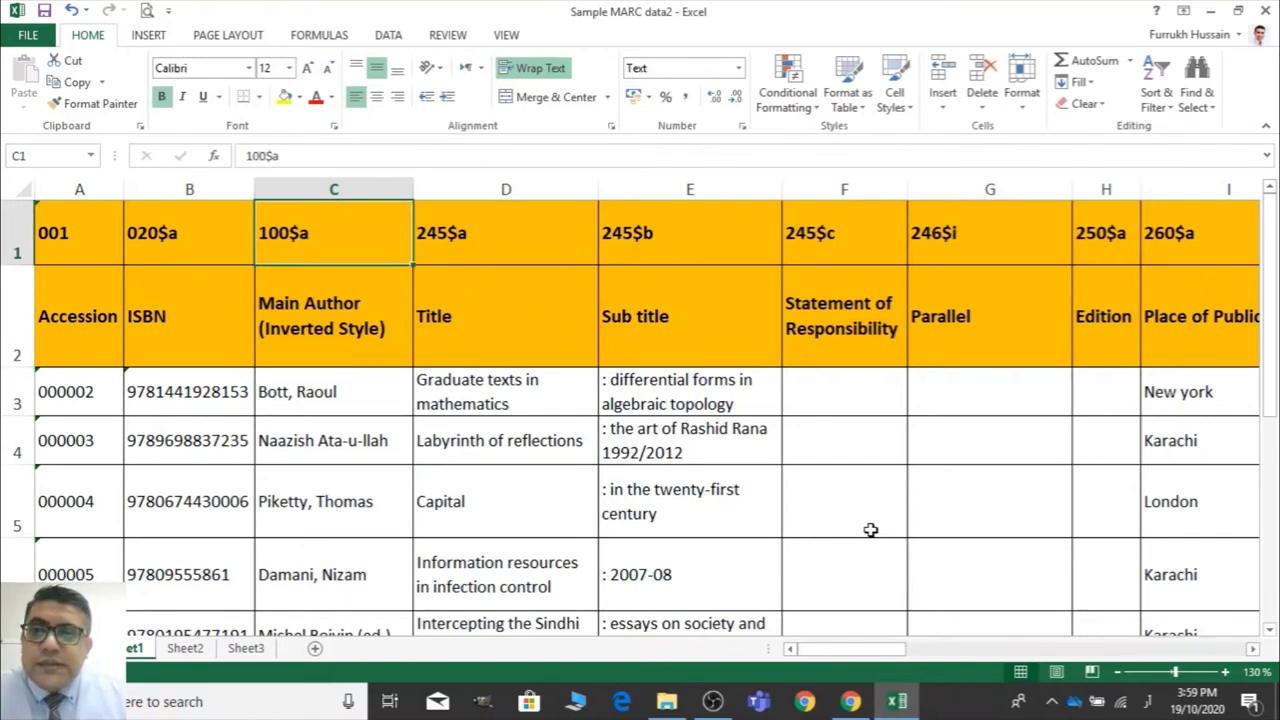
{"action": "key", "text": "Right"}
{"action": "key", "text": "Left"}
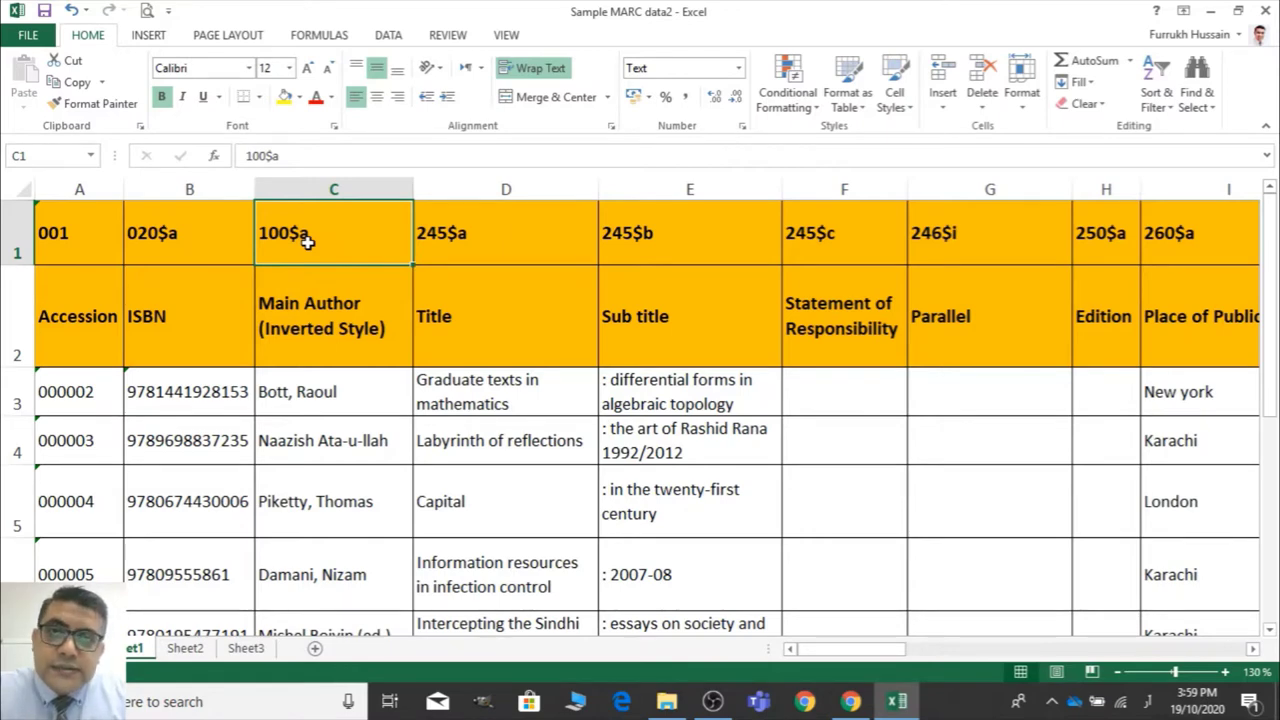
{"action": "key", "text": "Down"}
{"action": "key", "text": "Down"}
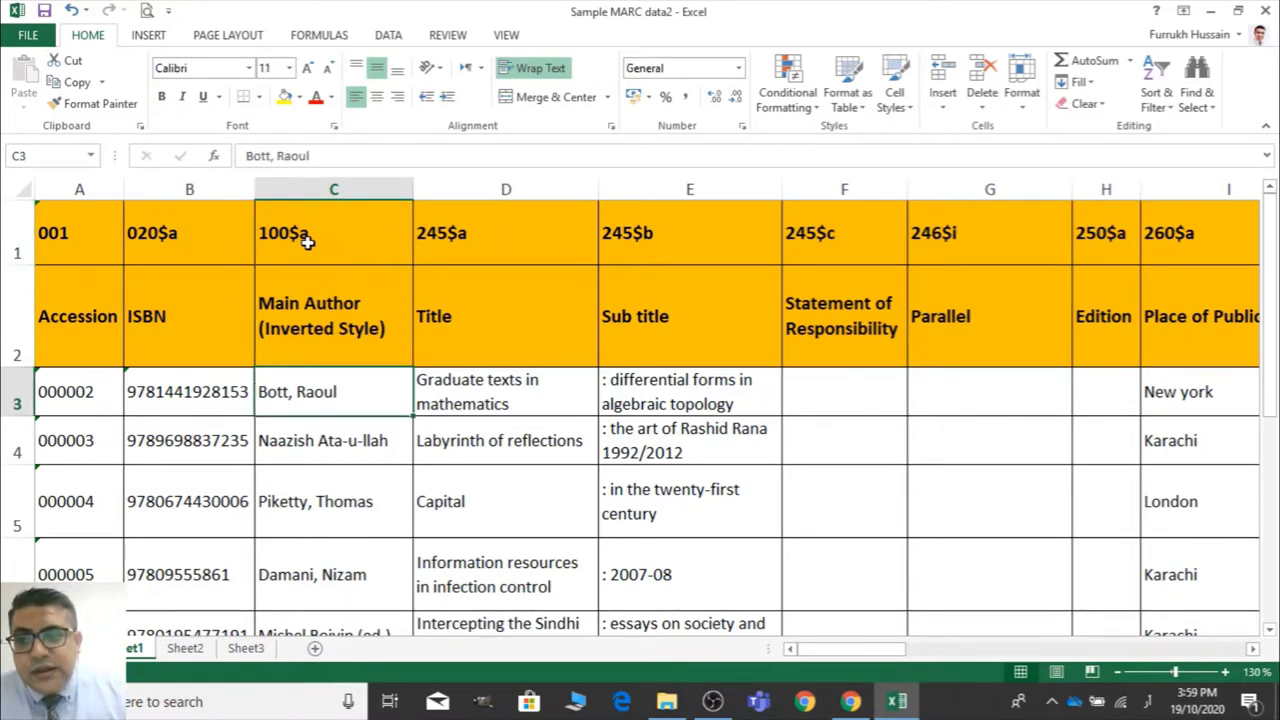
{"action": "key", "text": "Right"}
{"action": "key", "text": "Right"}
{"action": "key", "text": "Right"}
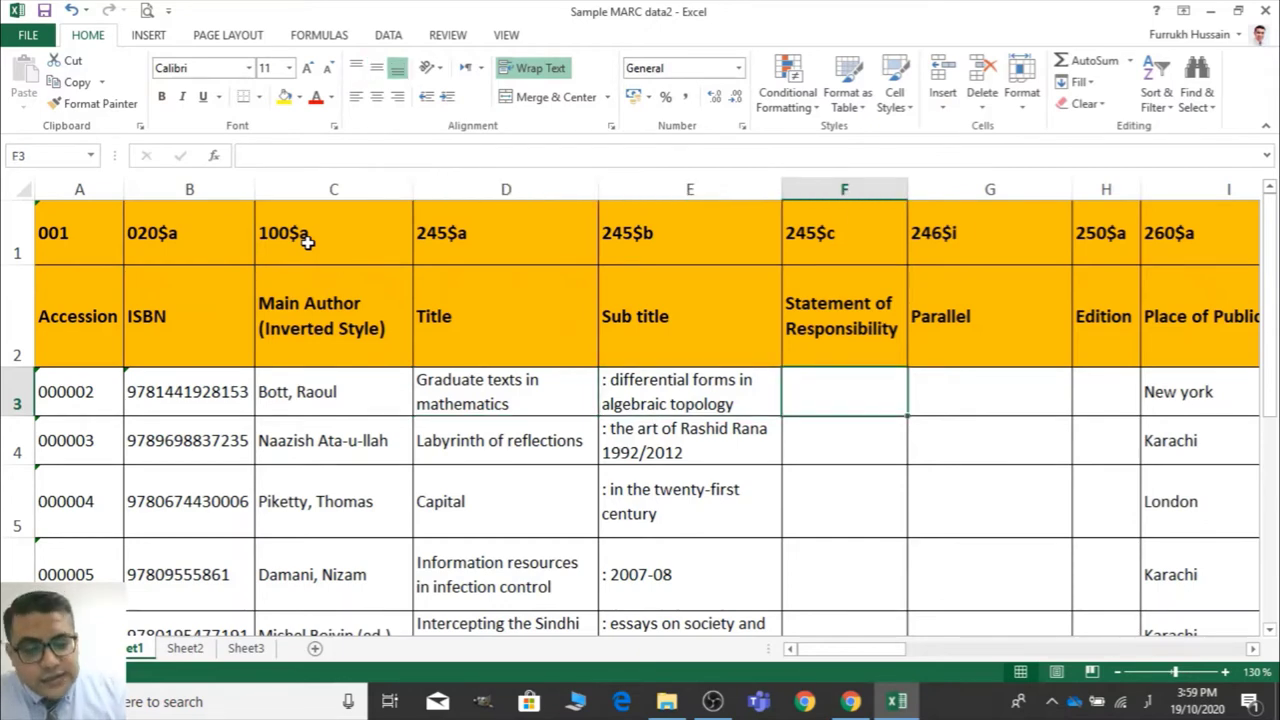
{"action": "key", "text": "Right"}
{"action": "key", "text": "Right"}
{"action": "scroll", "coordinate": [308, 242], "scroll_direction": "right", "scroll_amount": 1}
{"action": "key", "text": "Left"}
{"action": "key", "text": "Left"}
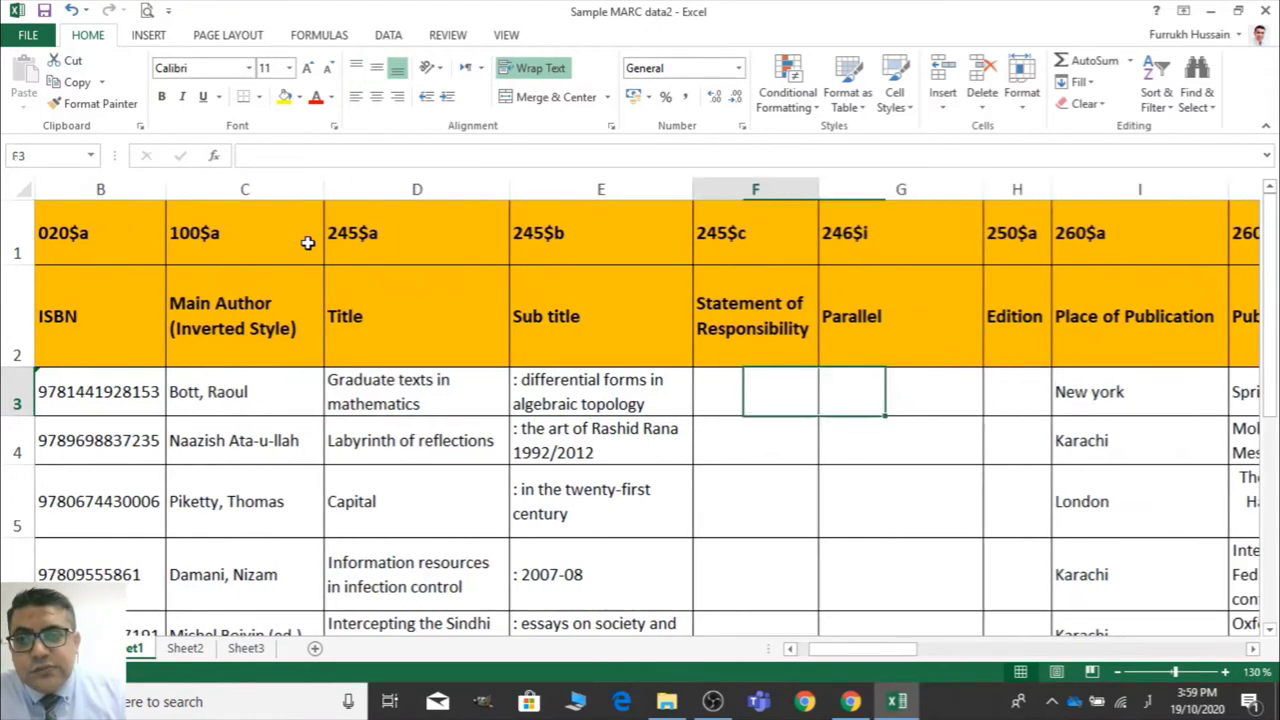
{"action": "key", "text": "Left"}
{"action": "key", "text": "Right"}
{"action": "key", "text": "Right"}
{"action": "key", "text": "Right"}
{"action": "key", "text": "Right"}
{"action": "key", "text": "Right"}
{"action": "key", "text": "Down"}
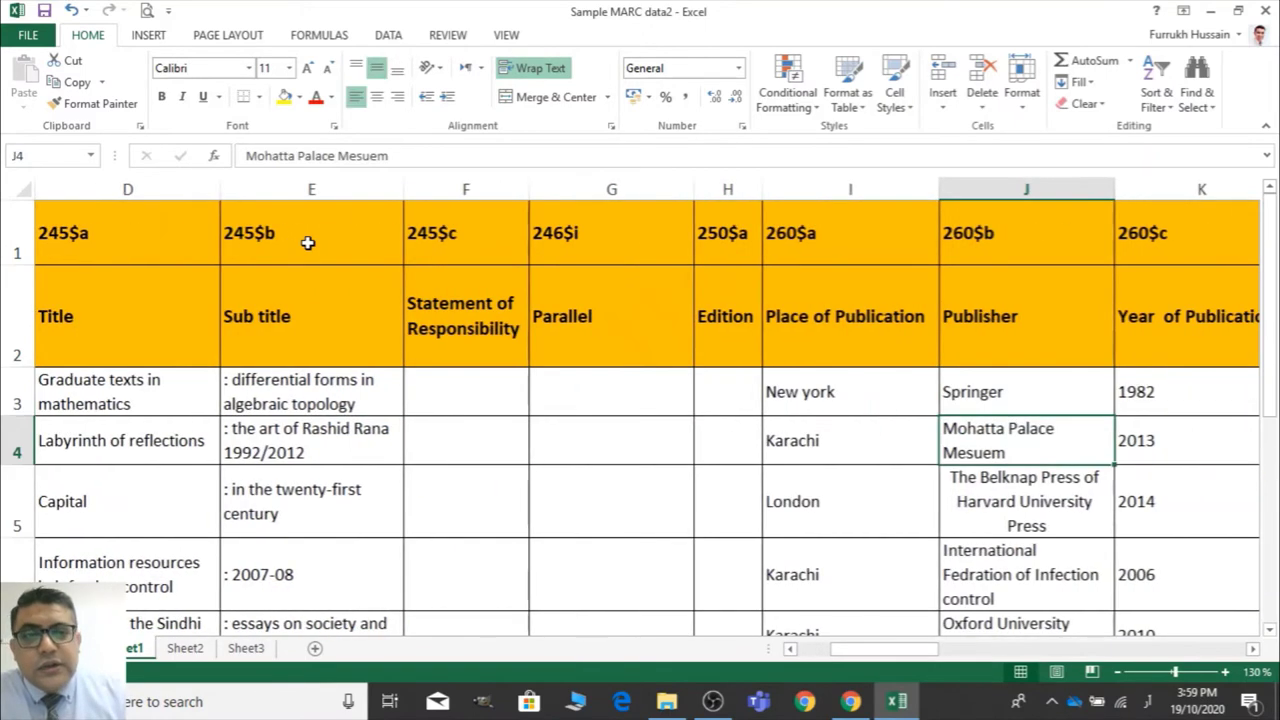
{"action": "key", "text": "Right"}
{"action": "key", "text": "Down"}
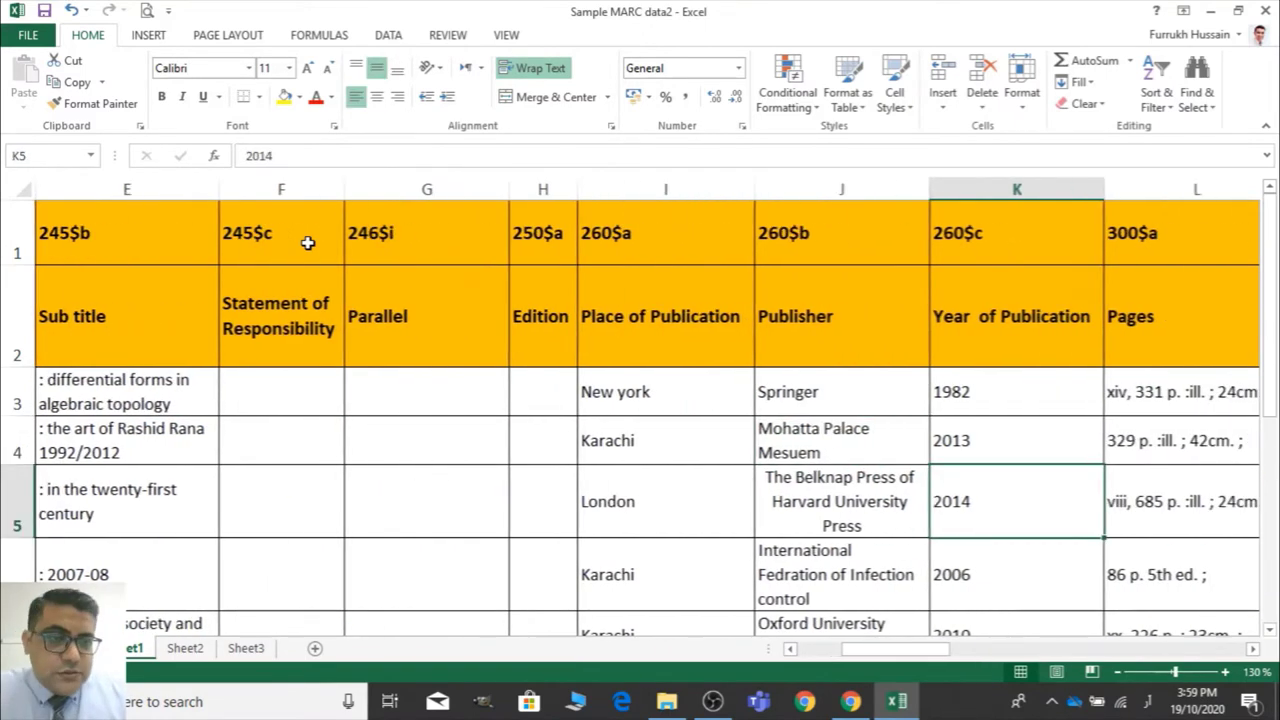
{"action": "key", "text": "Right"}
{"action": "key", "text": "Up"}
{"action": "key", "text": "Right"}
{"action": "key", "text": "Up"}
{"action": "key", "text": "Left"}
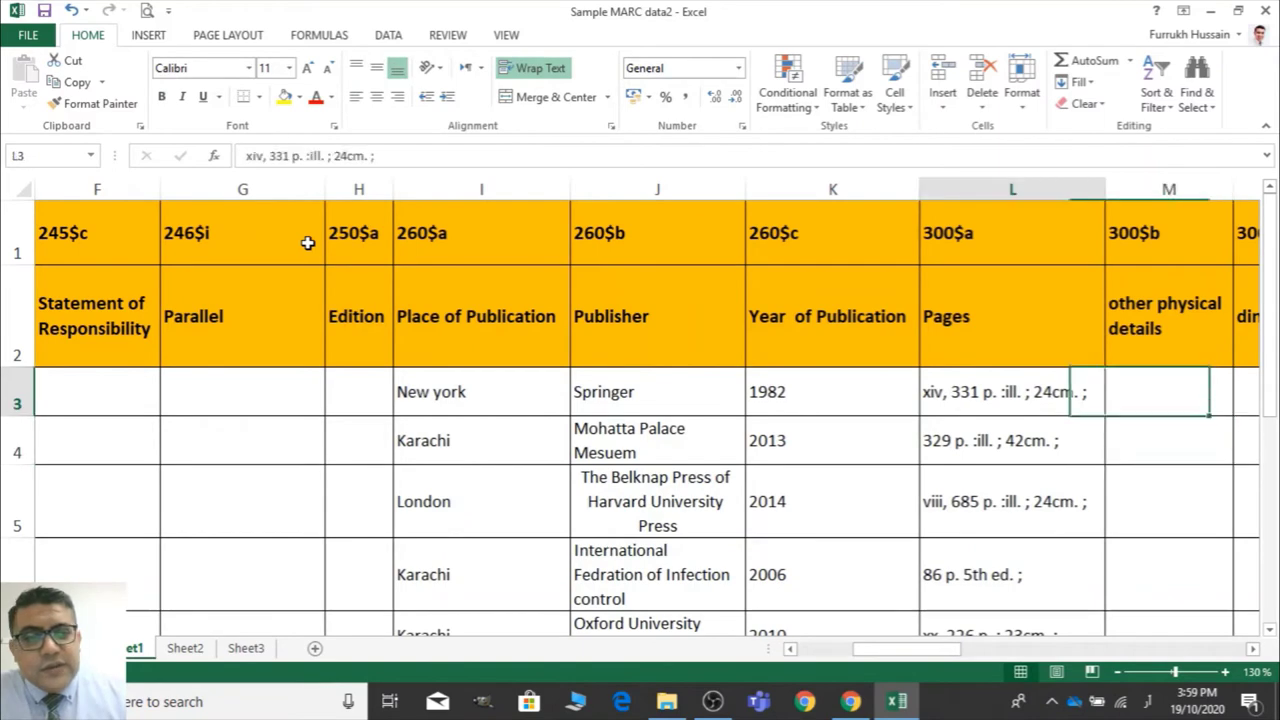
{"action": "key", "text": "Right"}
{"action": "key", "text": "Right"}
{"action": "key", "text": "Right"}
{"action": "key", "text": "Right"}
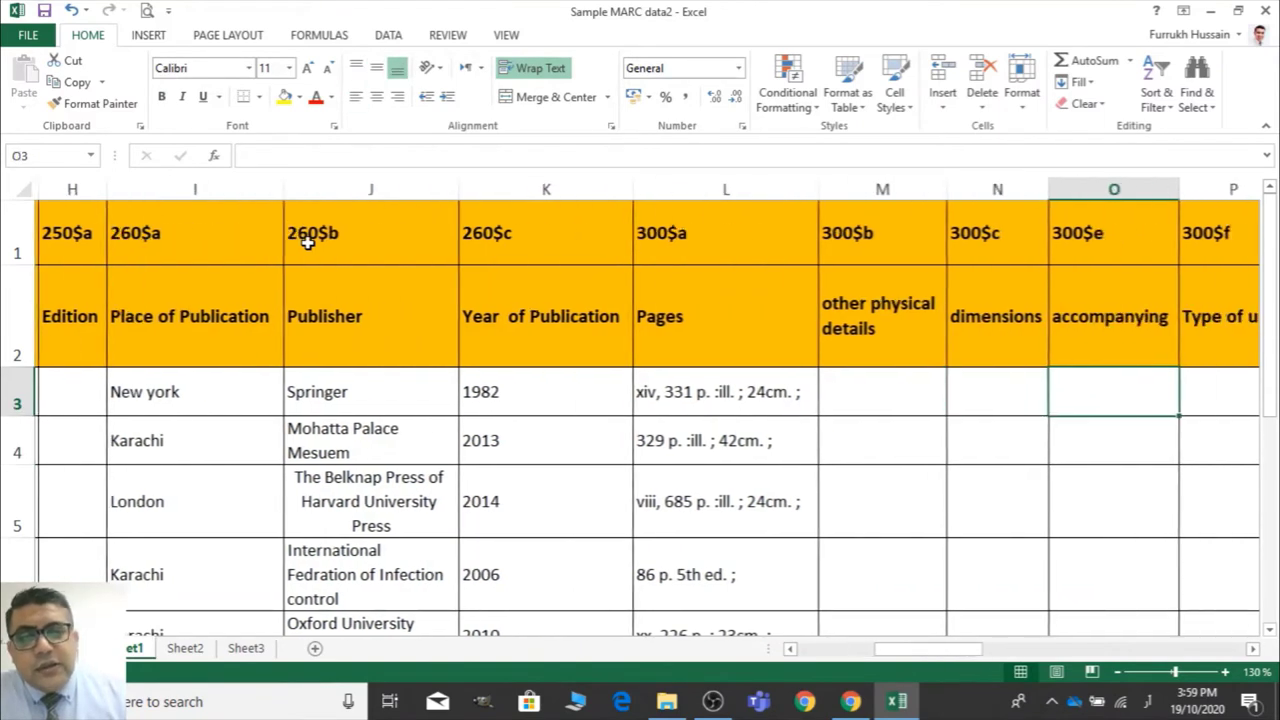
{"action": "key", "text": "Up"}
{"action": "key", "text": "Up"}
{"action": "key", "text": "Left"}
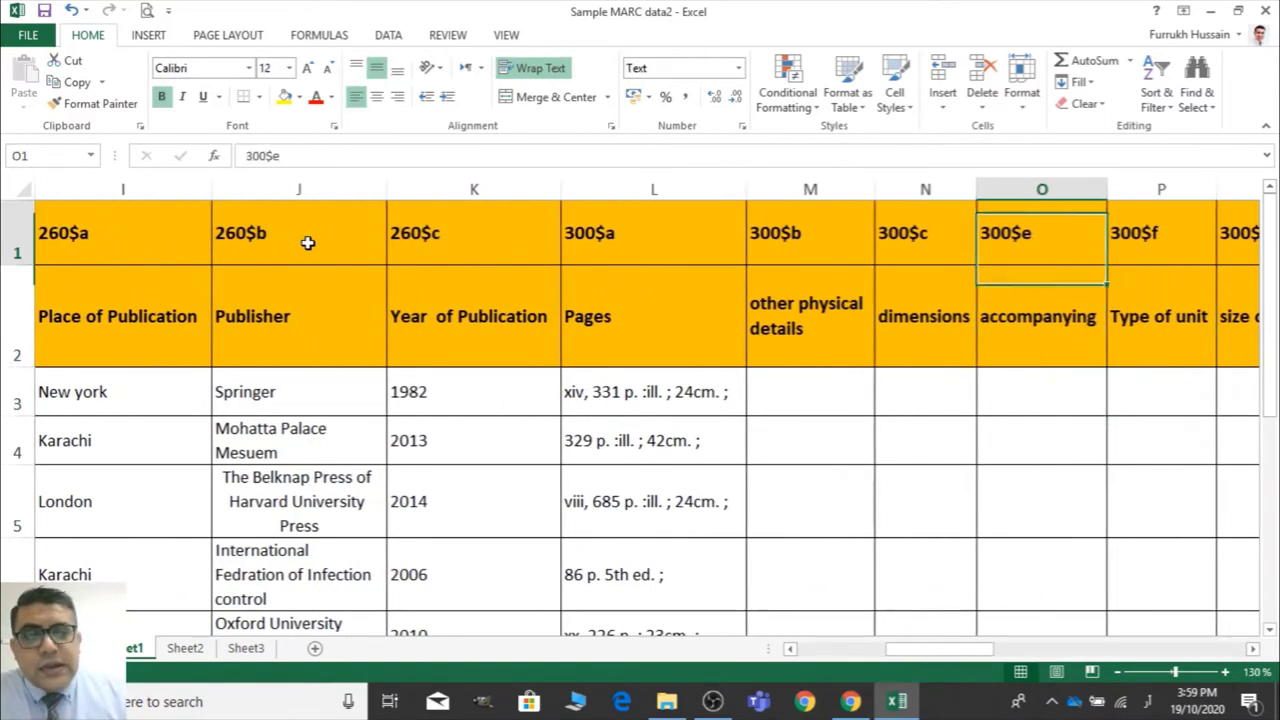
{"action": "key", "text": "Right"}
{"action": "key", "text": "Right"}
{"action": "key", "text": "Right"}
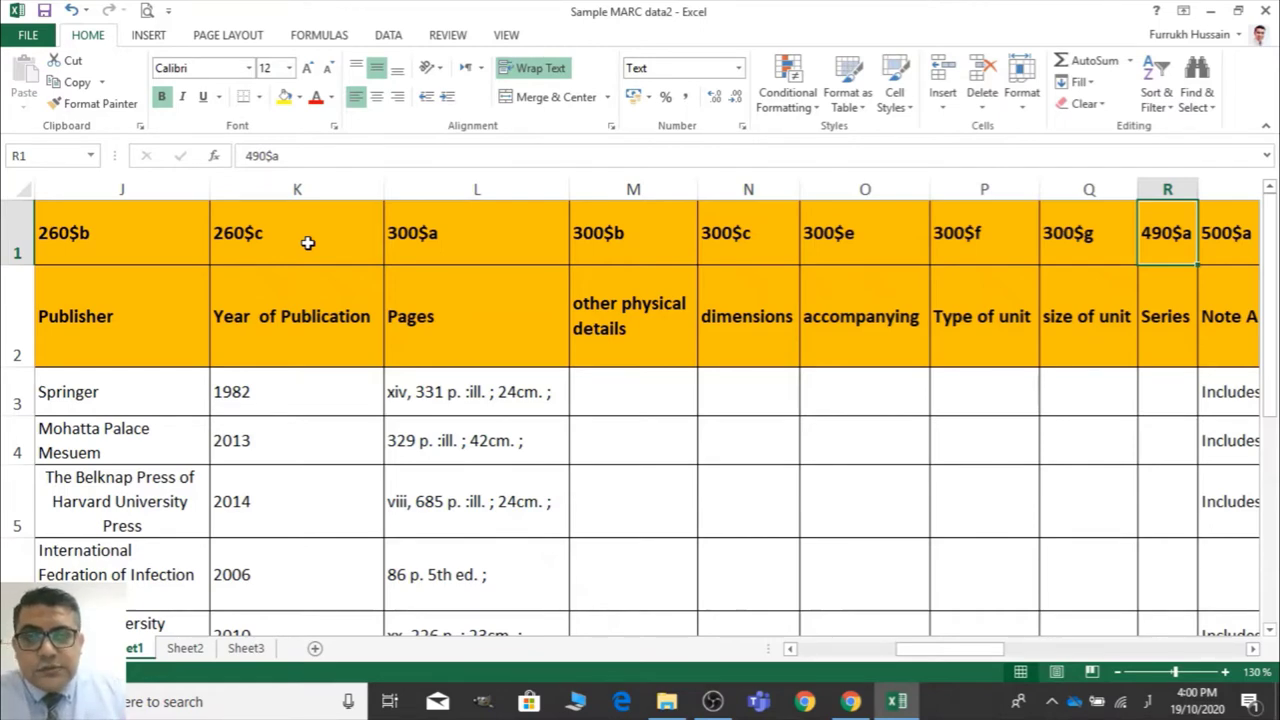
{"action": "key", "text": "Right"}
{"action": "key", "text": "Down"}
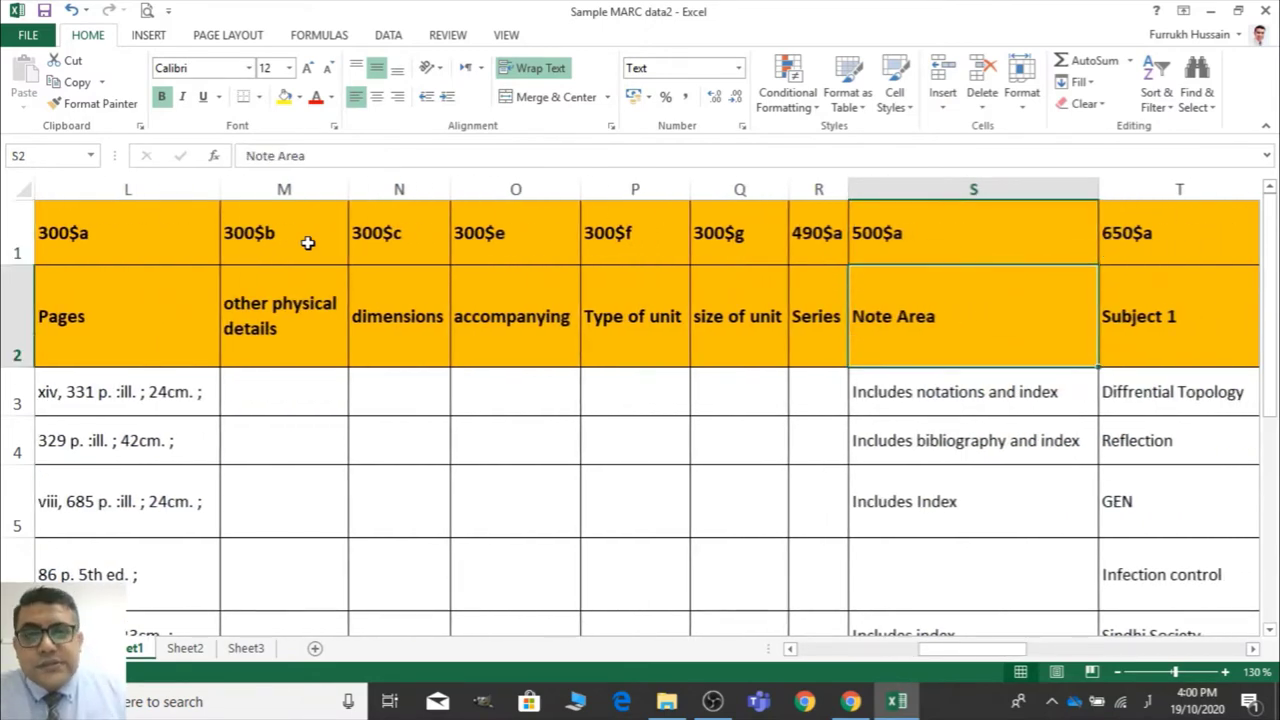
{"action": "key", "text": "Up"}
{"action": "key", "text": "Right"}
{"action": "key", "text": "Left"}
{"action": "key", "text": "Left"}
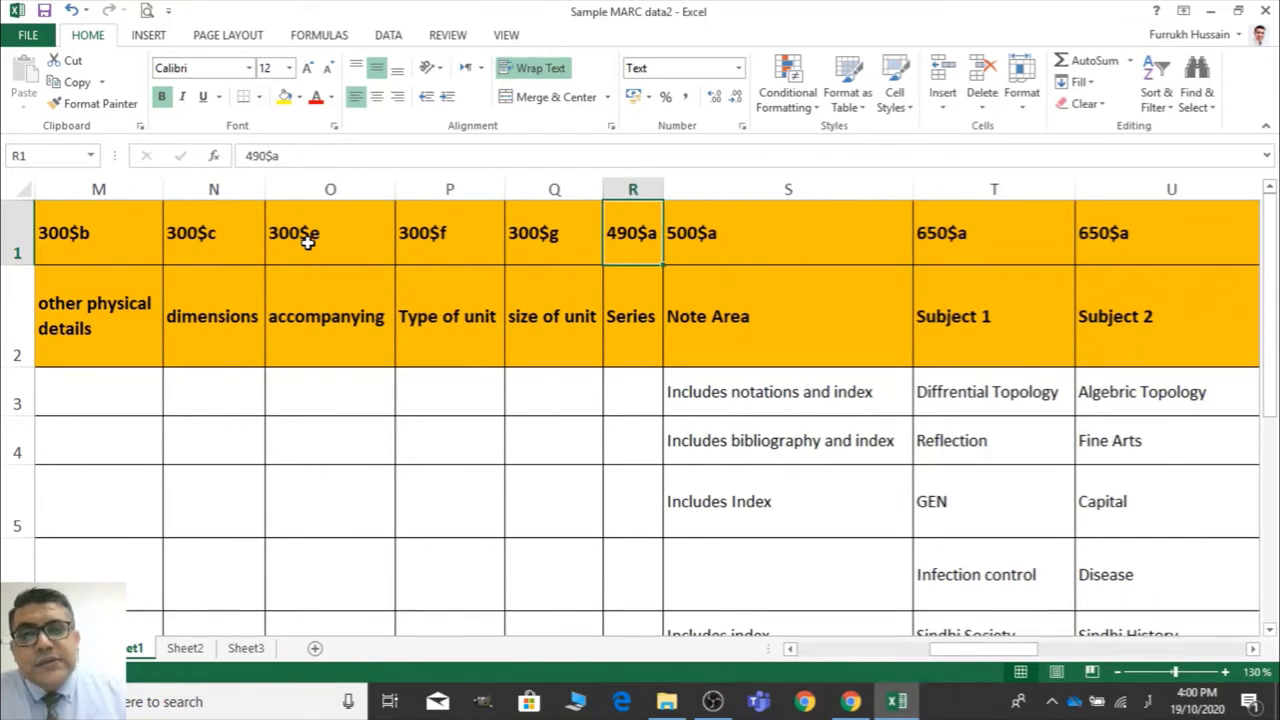
{"action": "key", "text": "Down"}
{"action": "key", "text": "Up"}
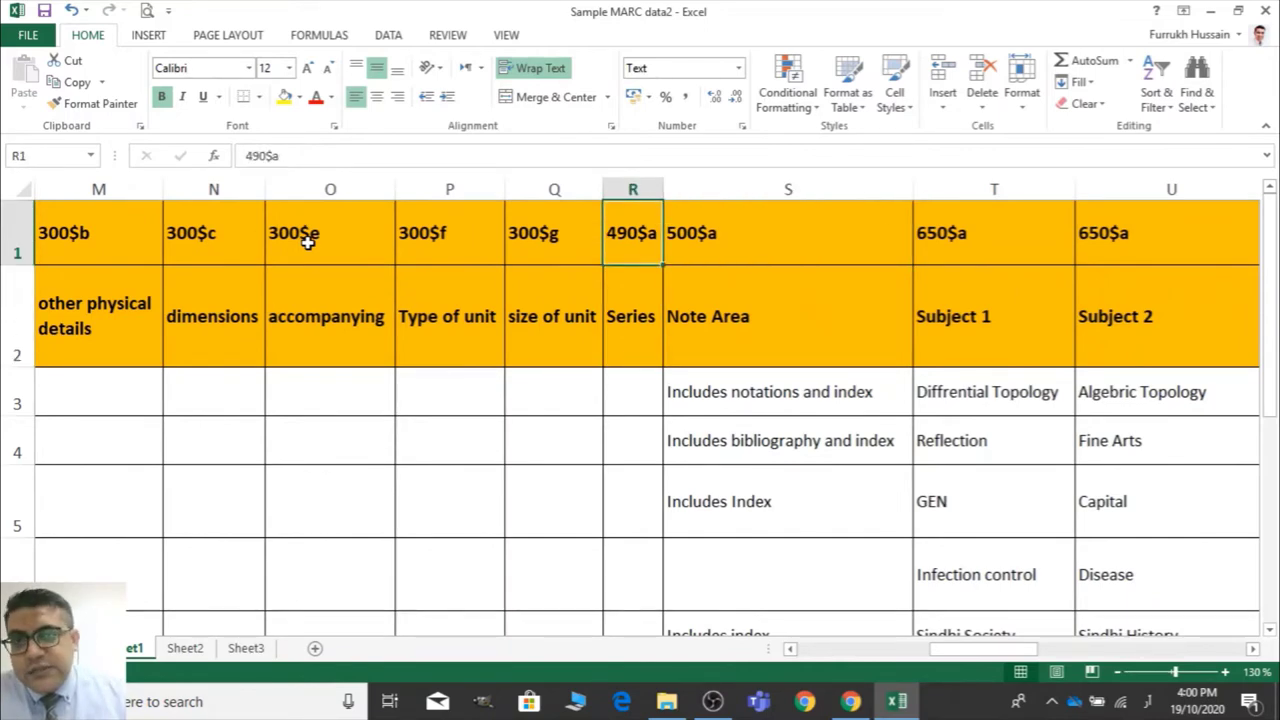
{"action": "key", "text": "Down"}
{"action": "key", "text": "Up"}
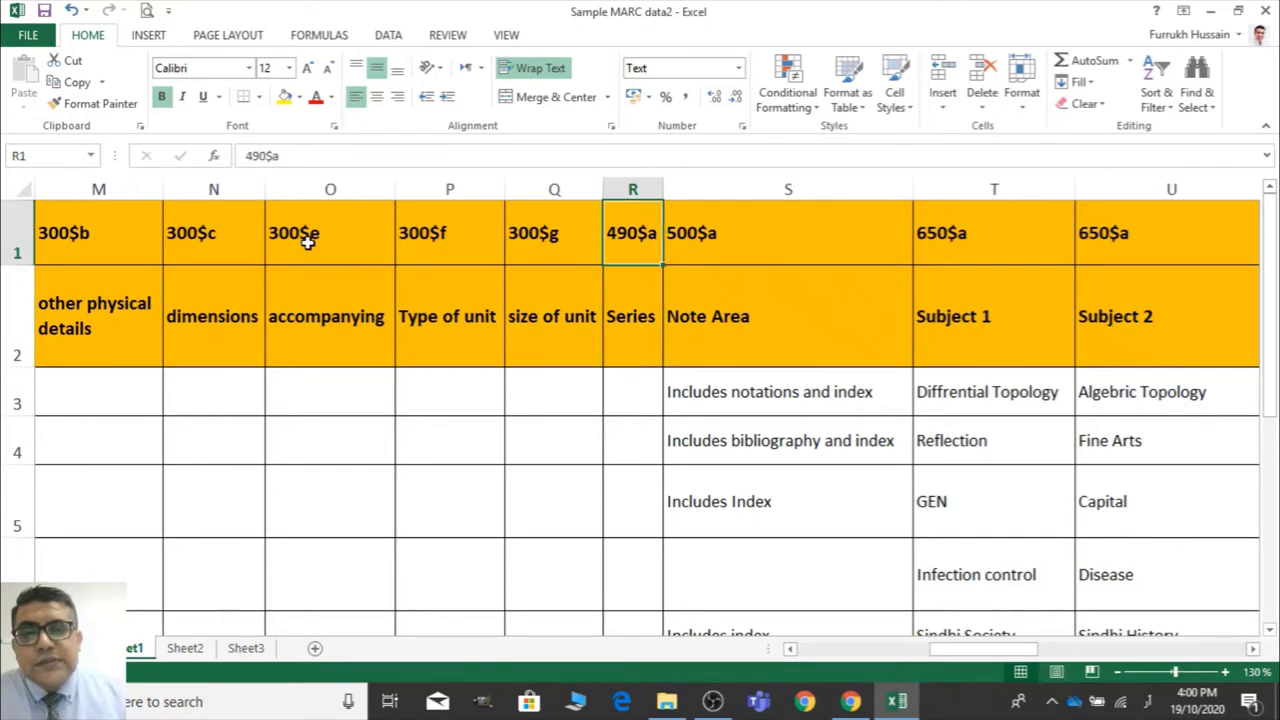
{"action": "key", "text": "Right"}
{"action": "key", "text": "Left"}
{"action": "key", "text": "Left"}
{"action": "key", "text": "Right"}
{"action": "key", "text": "Right"}
{"action": "key", "text": "Right"}
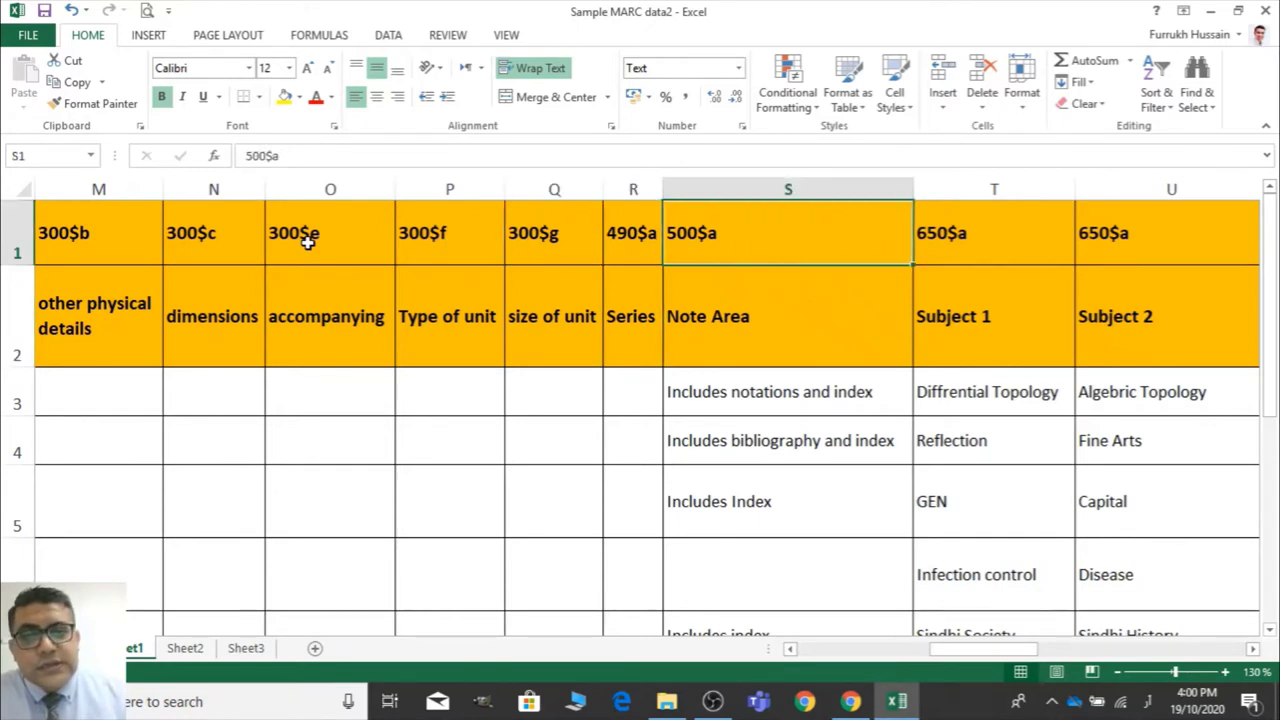
{"action": "key", "text": "Left"}
{"action": "key", "text": "Left"}
{"action": "key", "text": "Left"}
{"action": "key", "text": "Left"}
{"action": "key", "text": "Left"}
{"action": "key", "text": "Right"}
{"action": "key", "text": "Right"}
{"action": "key", "text": "Right"}
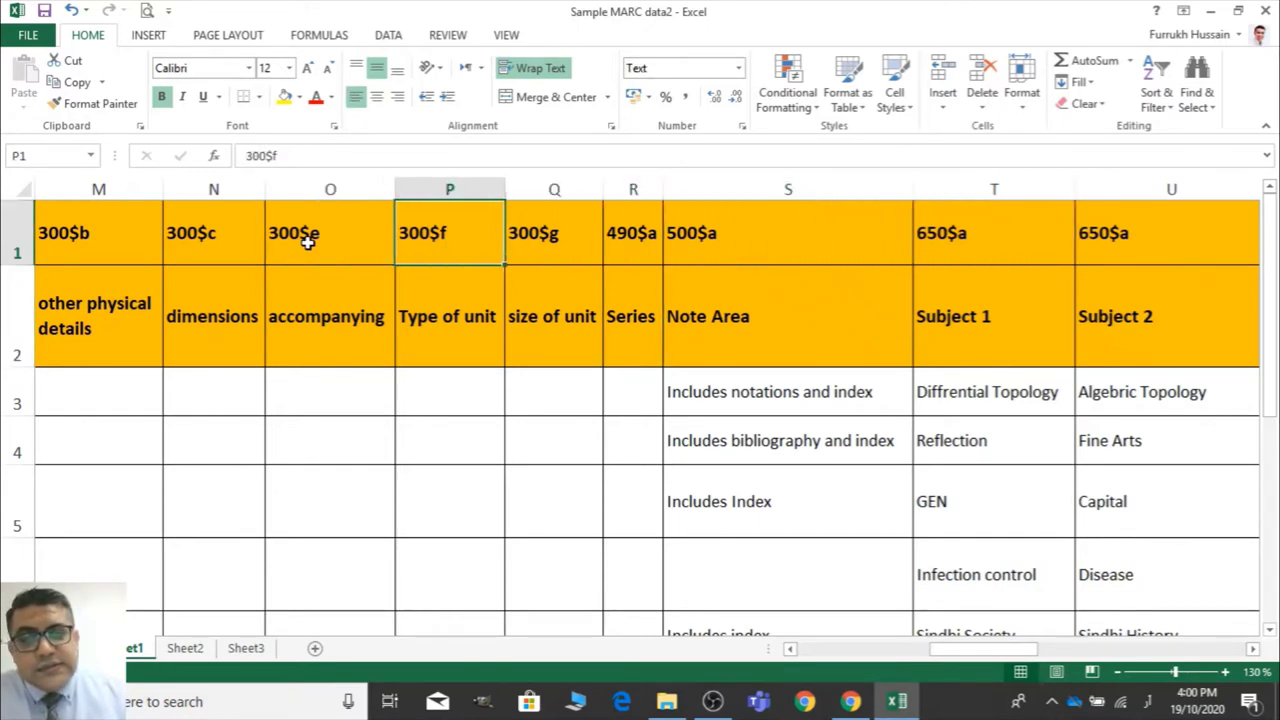
{"action": "key", "text": "shift+Right"}
{"action": "key", "text": "shift+Right"}
{"action": "key", "text": "shift+Right"}
{"action": "key", "text": "shift+Right"}
{"action": "key", "text": "shift+Right"}
{"action": "key", "text": "shift+Right"}
{"action": "key", "text": "shift+Right"}
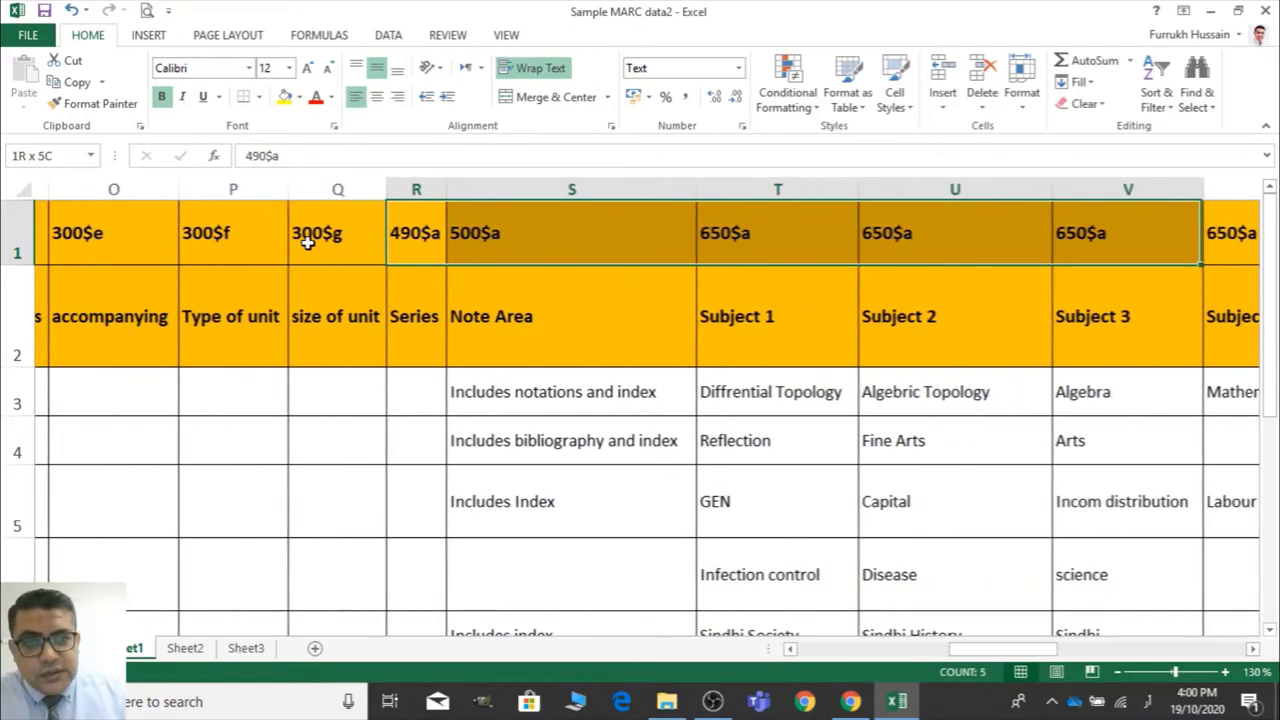
{"action": "key", "text": "shift+Left"}
{"action": "key", "text": "Left"}
{"action": "key", "text": "Left"}
{"action": "key", "text": "Left"}
{"action": "key", "text": "Left"}
{"action": "key", "text": "Left"}
{"action": "key", "text": "Left"}
{"action": "key", "text": "Left"}
{"action": "key", "text": "Left"}
{"action": "key", "text": "Left"}
{"action": "key", "text": "Left"}
{"action": "key", "text": "Left"}
{"action": "key", "text": "Left"}
{"action": "key", "text": "Left"}
{"action": "key", "text": "Left"}
{"action": "key", "text": "Left"}
{"action": "key", "text": "Left"}
{"action": "key", "text": "Left"}
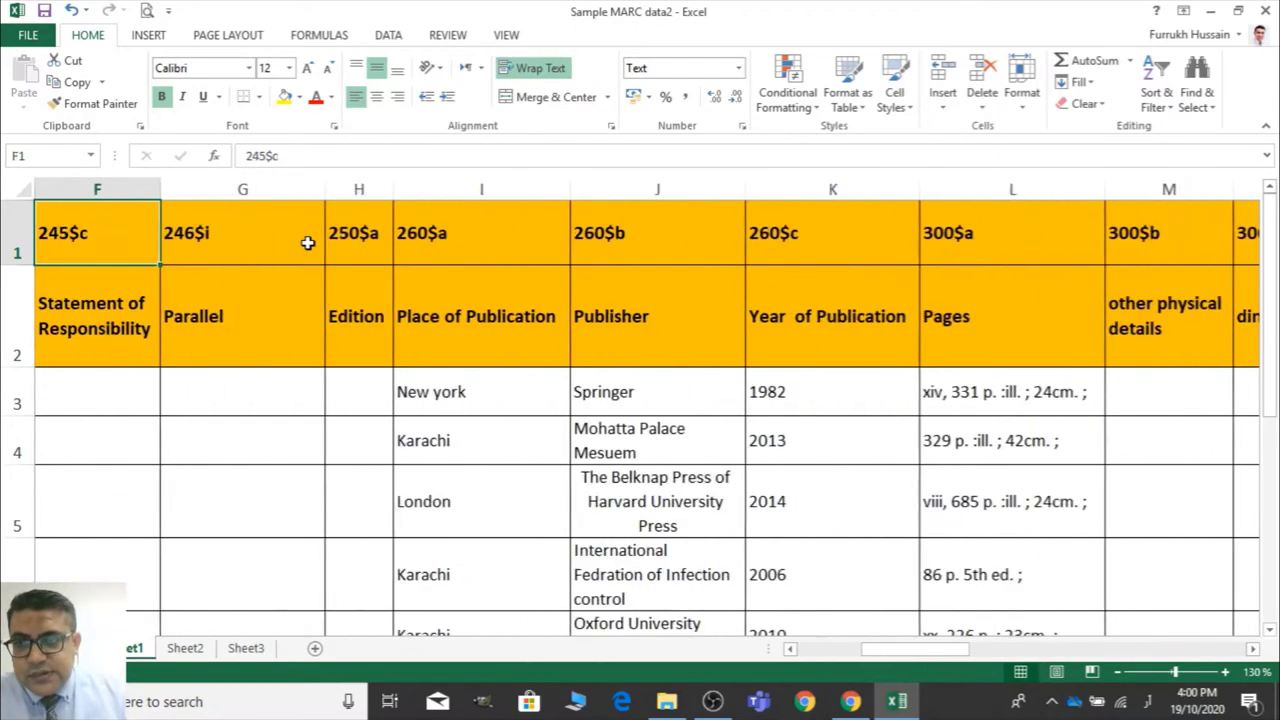
{"action": "key", "text": "shift+Right"}
{"action": "key", "text": "shift+Right"}
{"action": "key", "text": "shift+Right"}
{"action": "key", "text": "shift+Right"}
{"action": "key", "text": "shift+Right"}
{"action": "key", "text": "shift+Right"}
{"action": "key", "text": "shift+Right"}
{"action": "key", "text": "shift+Right"}
{"action": "key", "text": "shift+Right"}
{"action": "key", "text": "shift+Right"}
{"action": "key", "text": "shift+Right"}
{"action": "key", "text": "shift+Right"}
{"action": "key", "text": "shift+Right"}
{"action": "key", "text": "shift+Right"}
{"action": "key", "text": "shift+Right"}
{"action": "key", "text": "shift+Right"}
{"action": "key", "text": "shift+Right"}
{"action": "key", "text": "shift+Right"}
{"action": "key", "text": "shift+Right"}
{"action": "key", "text": "shift+Right"}
{"action": "key", "text": "shift+Right"}
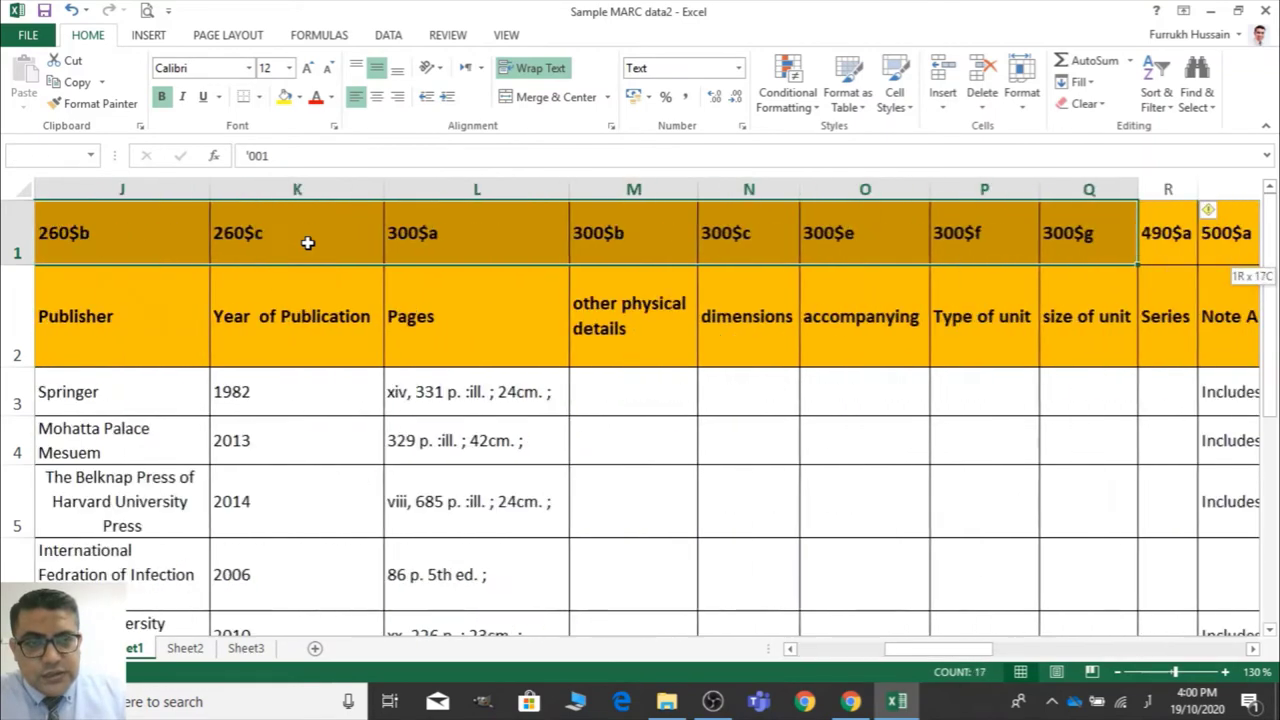
{"action": "key", "text": "shift+Right"}
{"action": "key", "text": "shift+Right"}
{"action": "key", "text": "shift+Right"}
{"action": "key", "text": "shift+Right"}
{"action": "key", "text": "shift+Right"}
{"action": "key", "text": "shift+Right"}
{"action": "key", "text": "shift+Right"}
{"action": "key", "text": "shift+Right"}
{"action": "key", "text": "shift+Right"}
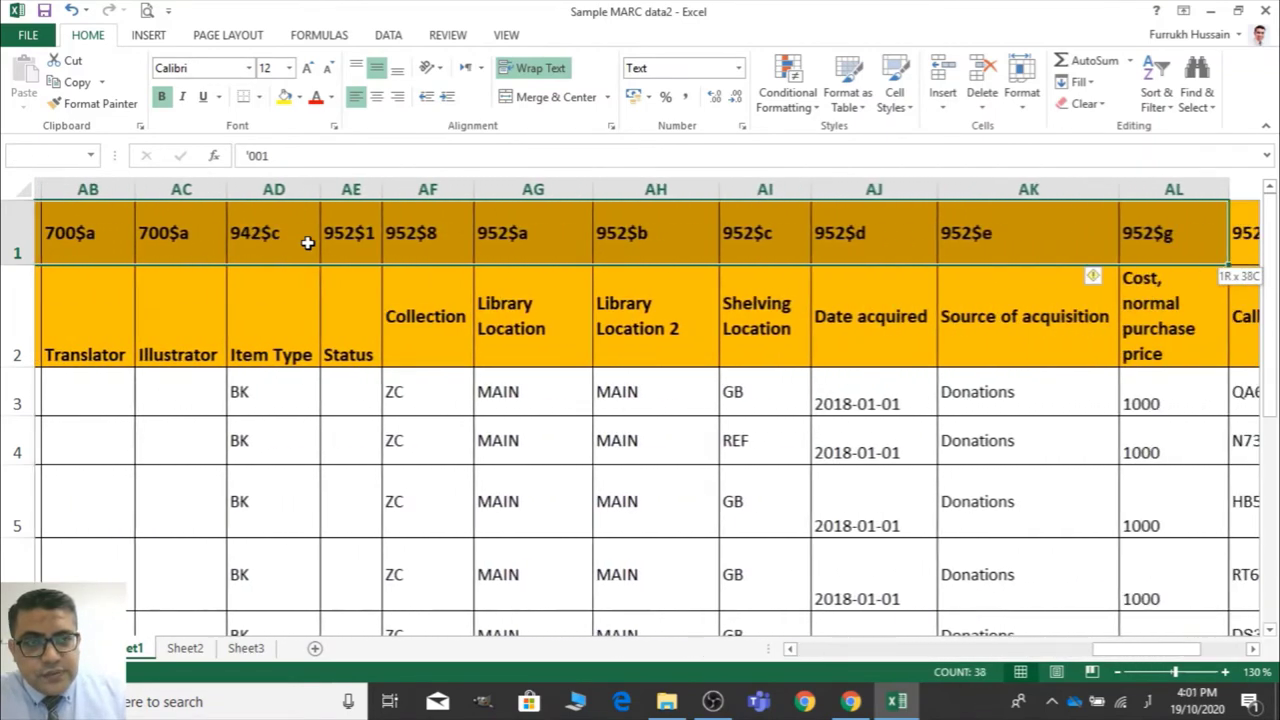
{"action": "key", "text": "shift+Right"}
{"action": "key", "text": "ctrl+Home"}
{"action": "key", "text": "Down"}
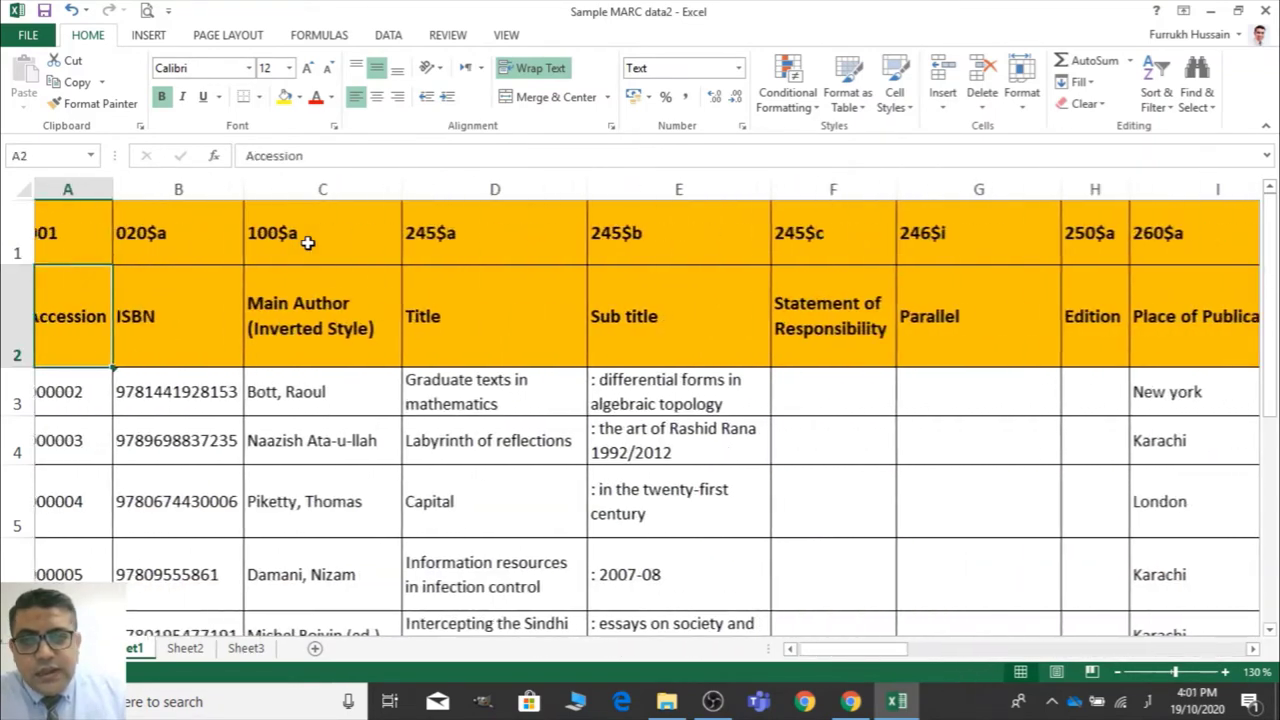
{"action": "key", "text": "Down"}
{"action": "key", "text": "Right"}
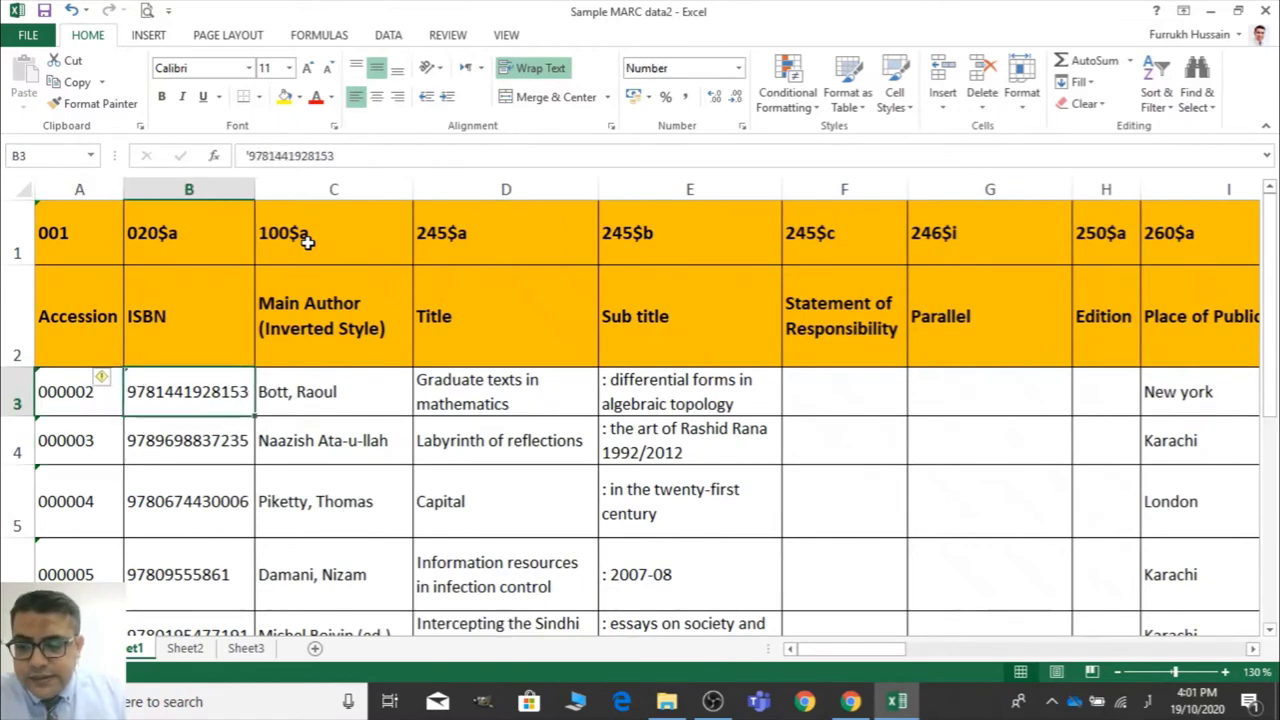
{"action": "key", "text": "shift+Right"}
{"action": "key", "text": "shift+Right"}
{"action": "key", "text": "shift+Right"}
{"action": "key", "text": "shift+Right"}
{"action": "key", "text": "shift+Right"}
{"action": "key", "text": "shift+Right"}
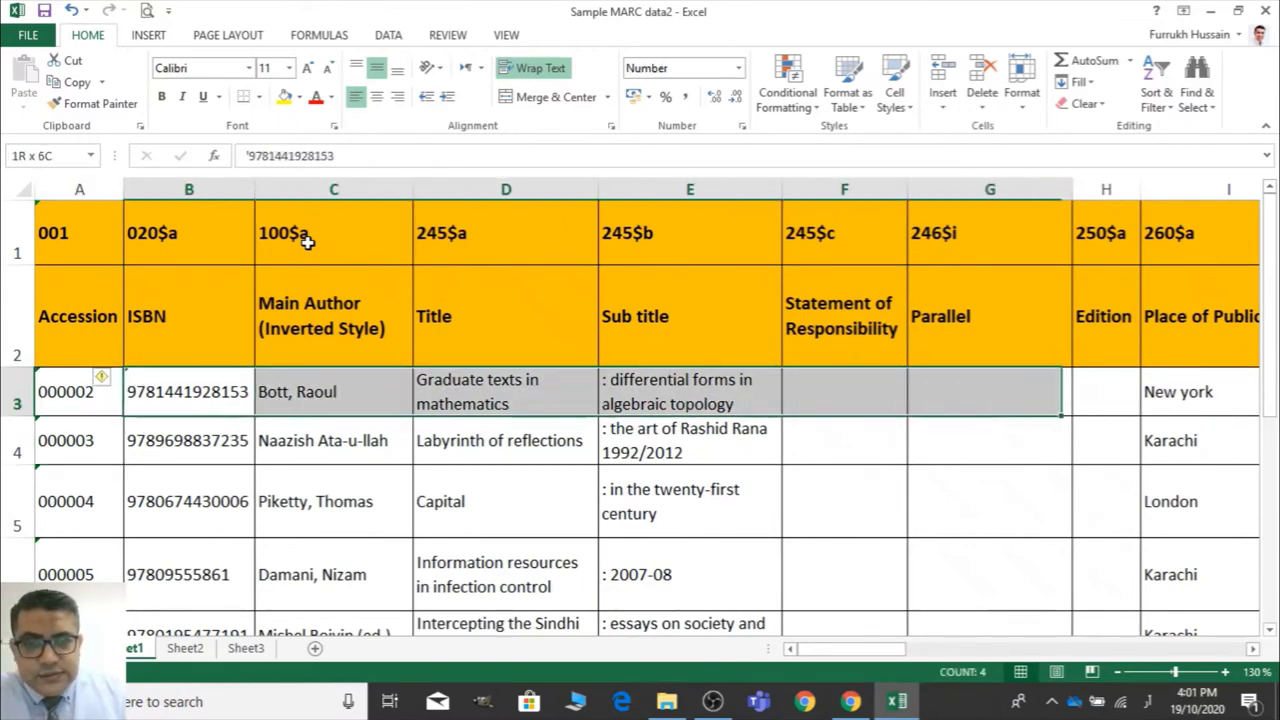
{"action": "key", "text": "Down"}
{"action": "key", "text": "shift+Right"}
{"action": "key", "text": "shift+Right"}
{"action": "key", "text": "shift+Right"}
{"action": "key", "text": "shift+Right"}
{"action": "key", "text": "shift+Right"}
{"action": "key", "text": "shift+Right"}
{"action": "key", "text": "shift+Right"}
{"action": "key", "text": "shift+Right"}
{"action": "key", "text": "shift+Right"}
{"action": "key", "text": "shift+Right"}
{"action": "key", "text": "shift+Right"}
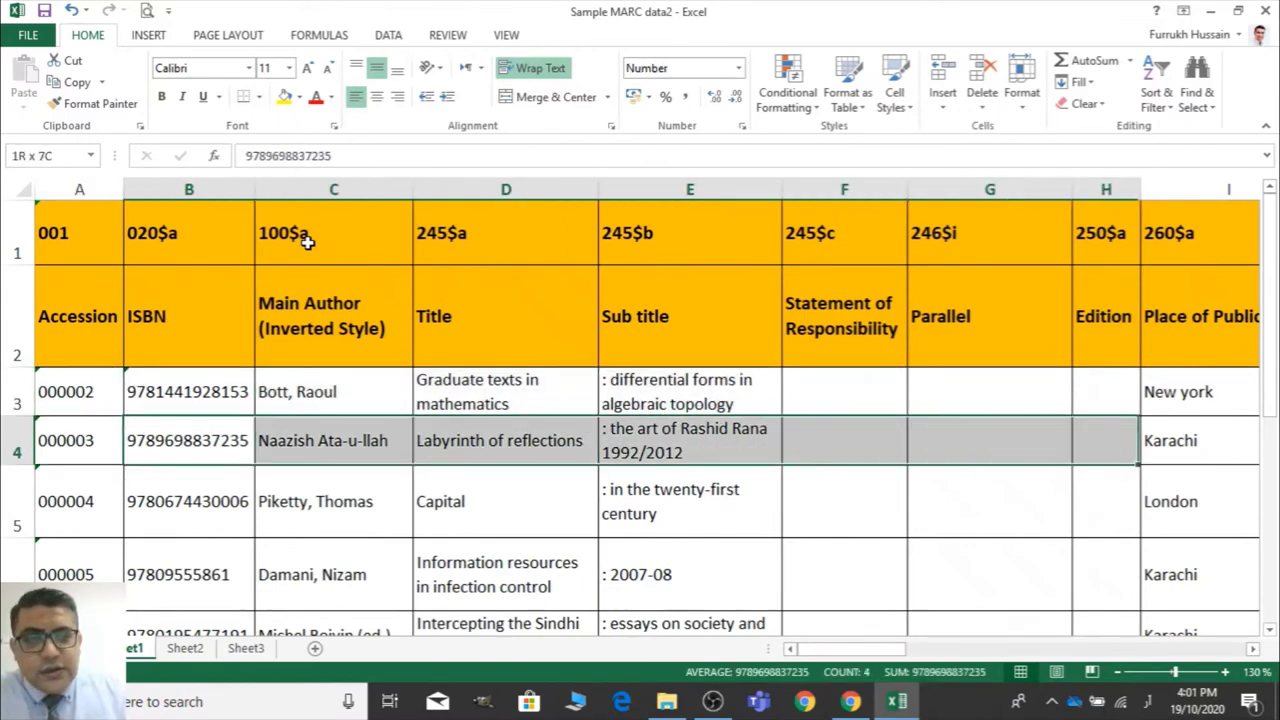
{"action": "key", "text": "shift+Right"}
{"action": "key", "text": "shift+Right"}
{"action": "key", "text": "shift+Right"}
{"action": "key", "text": "shift+Right"}
{"action": "key", "text": "shift+Right"}
{"action": "key", "text": "shift+Right"}
{"action": "key", "text": "shift+Right"}
{"action": "key", "text": "shift+Right"}
{"action": "key", "text": "shift+Right"}
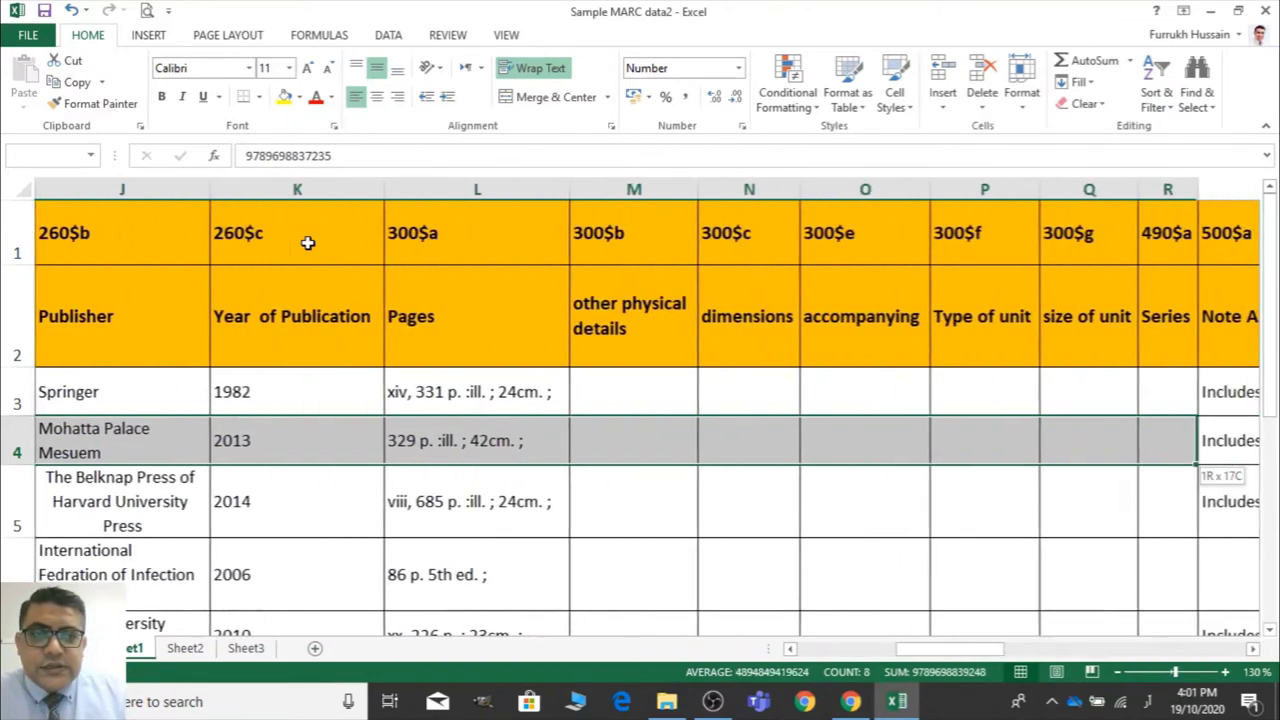
{"action": "key", "text": "shift+Right"}
{"action": "key", "text": "shift+Right"}
{"action": "key", "text": "shift+Right"}
{"action": "key", "text": "shift+Right"}
{"action": "key", "text": "shift+Right"}
{"action": "key", "text": "shift+Right"}
{"action": "key", "text": "shift+Right"}
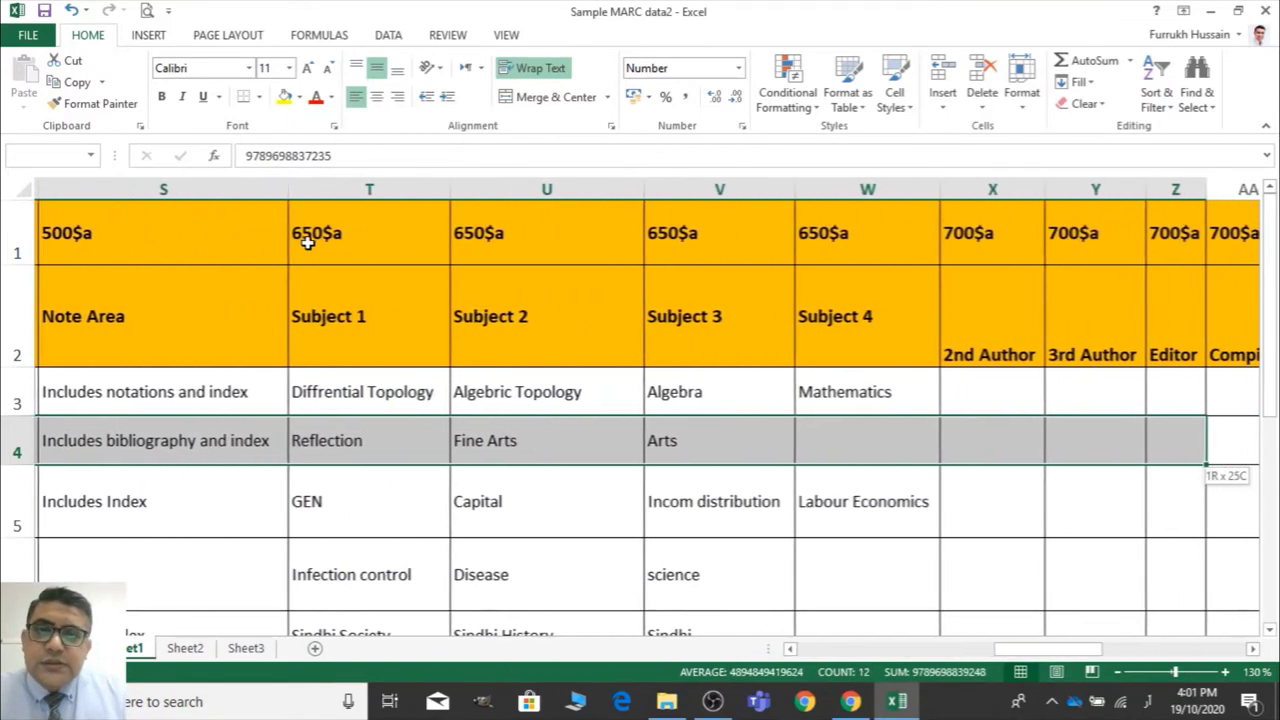
{"action": "key", "text": "shift+Right"}
{"action": "key", "text": "shift+Right"}
{"action": "key", "text": "shift+Right"}
{"action": "key", "text": "shift+Right"}
{"action": "key", "text": "shift+Right"}
{"action": "key", "text": "shift+Right"}
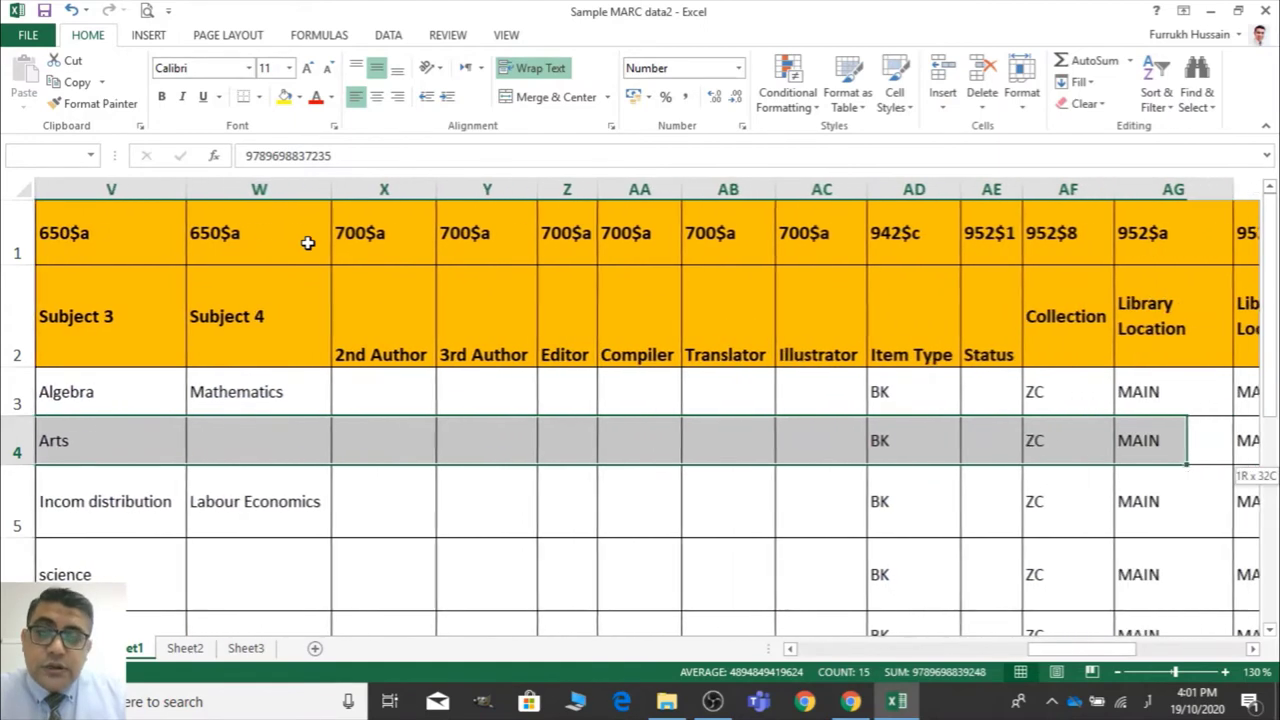
{"action": "key", "text": "shift+Right"}
{"action": "key", "text": "shift+Right"}
{"action": "key", "text": "shift+Right"}
{"action": "key", "text": "shift+Right"}
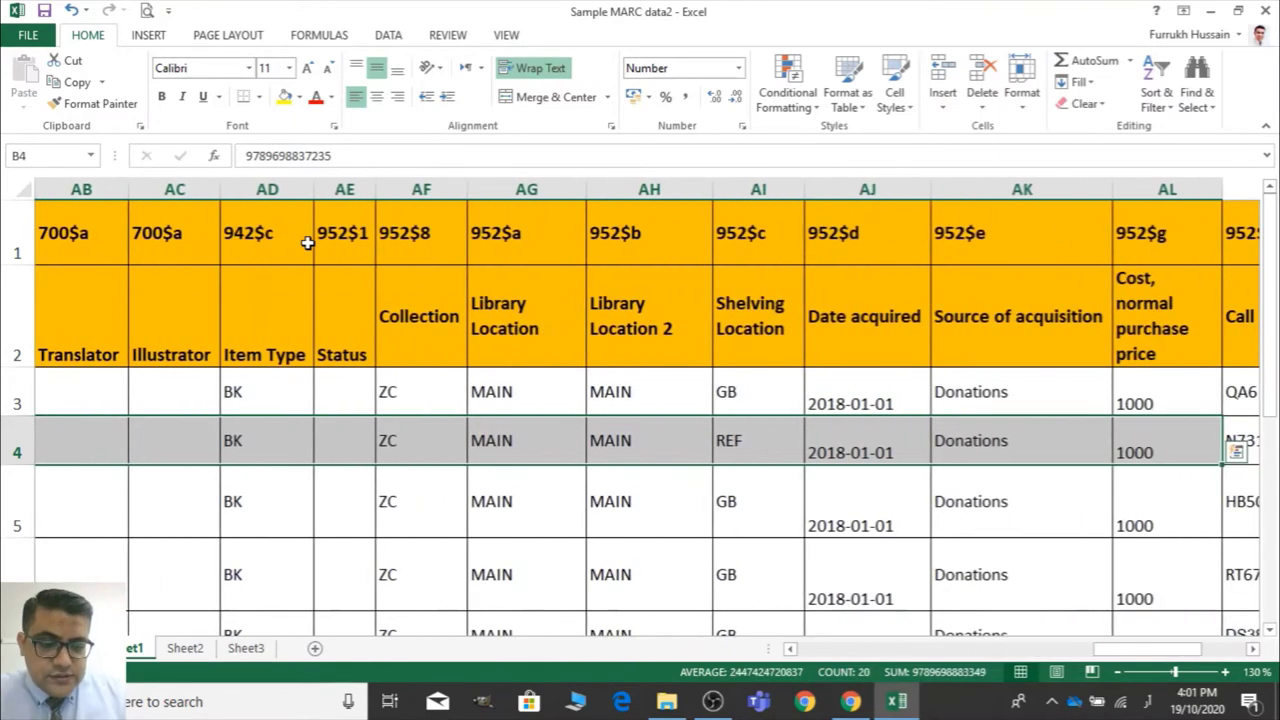
{"action": "key", "text": "Home"}
{"action": "key", "text": "Up"}
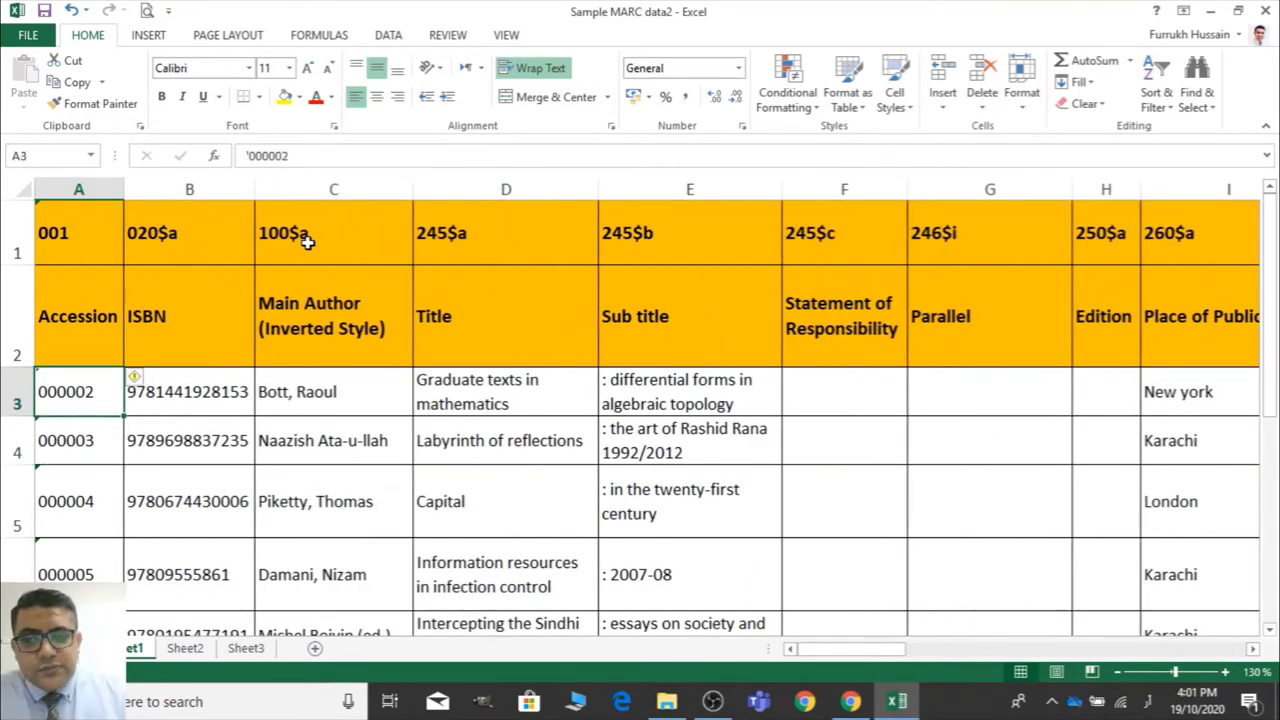
{"action": "key", "text": "Right"}
{"action": "key", "text": "Up"}
{"action": "key", "text": "Right"}
{"action": "key", "text": "Right"}
{"action": "key", "text": "Right"}
{"action": "key", "text": "Right"}
{"action": "key", "text": "Right"}
{"action": "key", "text": "Right"}
{"action": "key", "text": "Right"}
{"action": "key", "text": "Right"}
{"action": "key", "text": "Right"}
{"action": "key", "text": "Right"}
{"action": "key", "text": "Right"}
{"action": "key", "text": "Right"}
{"action": "key", "text": "Right"}
{"action": "key", "text": "Right"}
{"action": "key", "text": "Right"}
{"action": "key", "text": "Right"}
{"action": "key", "text": "Right"}
{"action": "key", "text": "Right"}
{"action": "key", "text": "Right"}
{"action": "key", "text": "Right"}
{"action": "key", "text": "Right"}
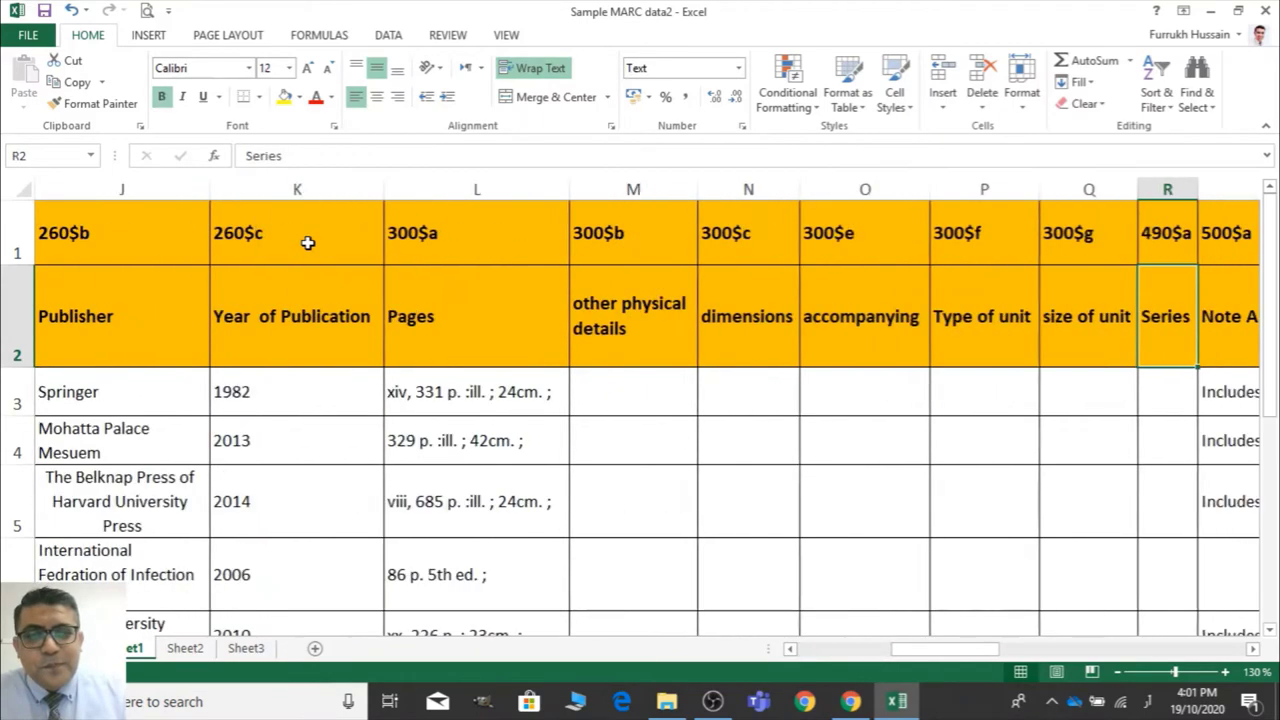
{"action": "key", "text": "Left"}
{"action": "key", "text": "Left"}
{"action": "key", "text": "Left"}
{"action": "key", "text": "Left"}
{"action": "key", "text": "Left"}
{"action": "key", "text": "Left"}
{"action": "key", "text": "Left"}
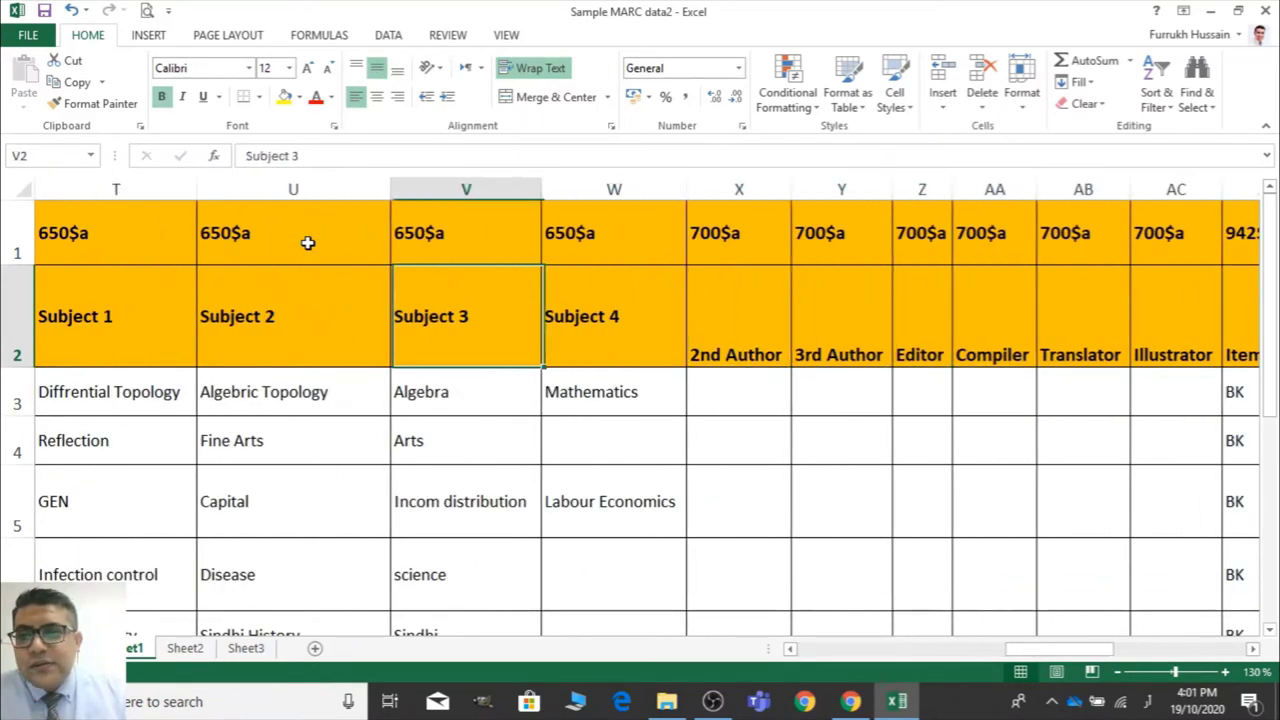
{"action": "key", "text": "Up"}
{"action": "key", "text": "Left"}
{"action": "key", "text": "Left"}
{"action": "key", "text": "Left"}
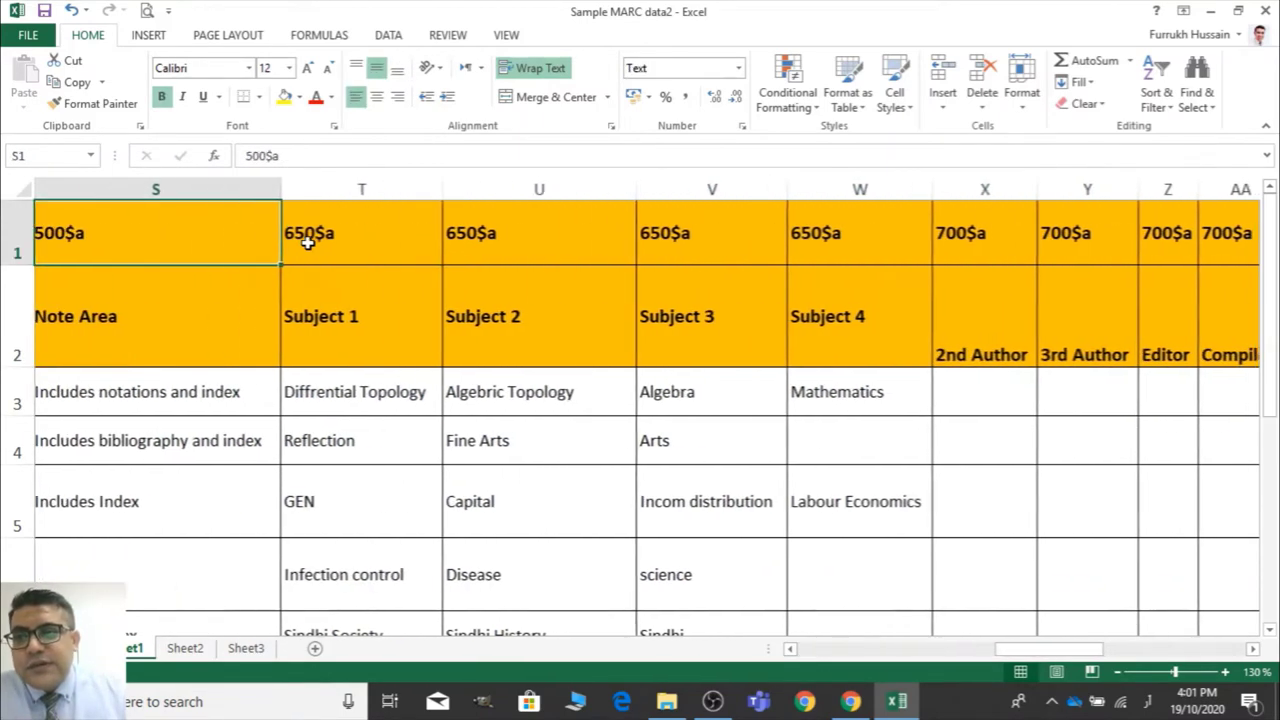
{"action": "key", "text": "Right"}
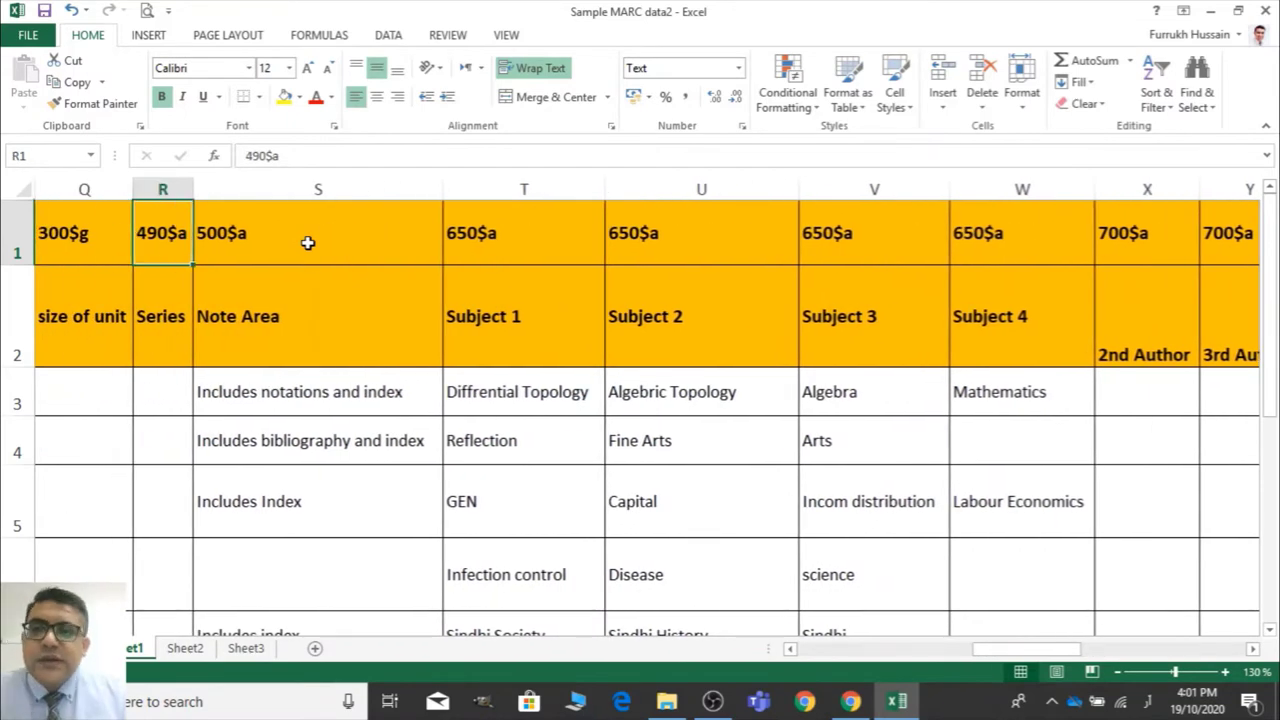
{"action": "key", "text": "Right"}
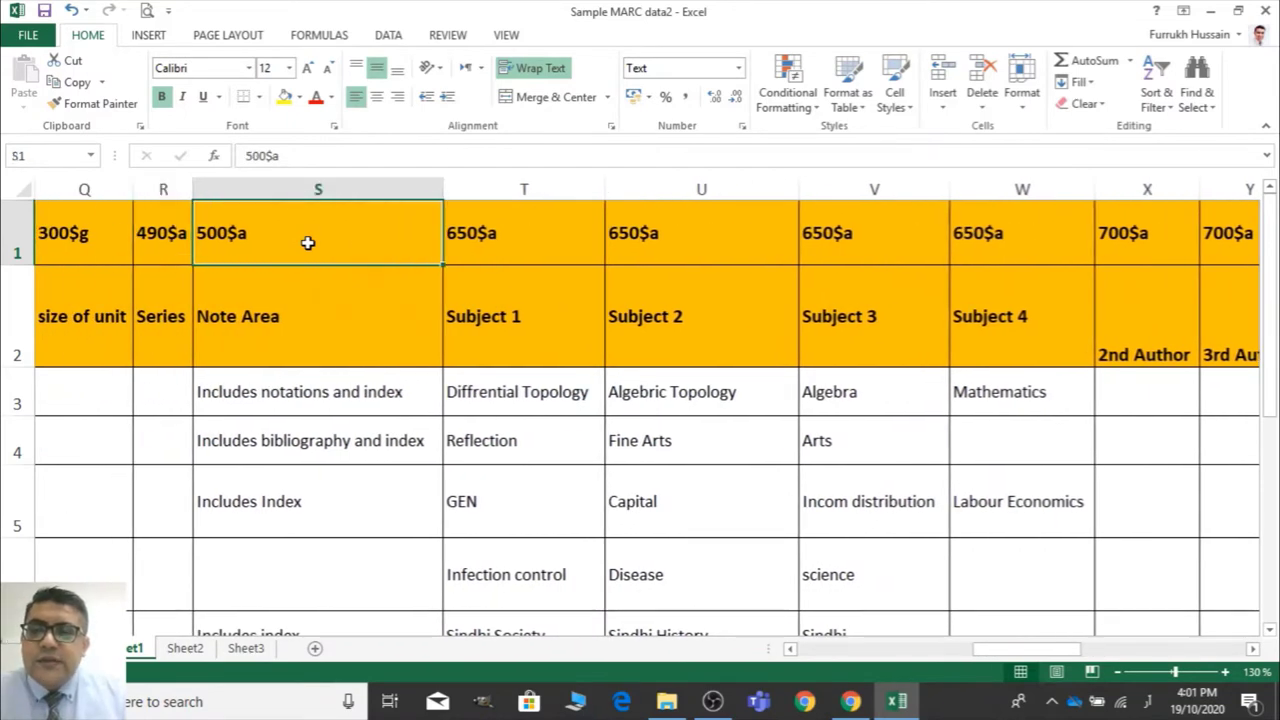
{"action": "key", "text": "Down"}
{"action": "key", "text": "Up"}
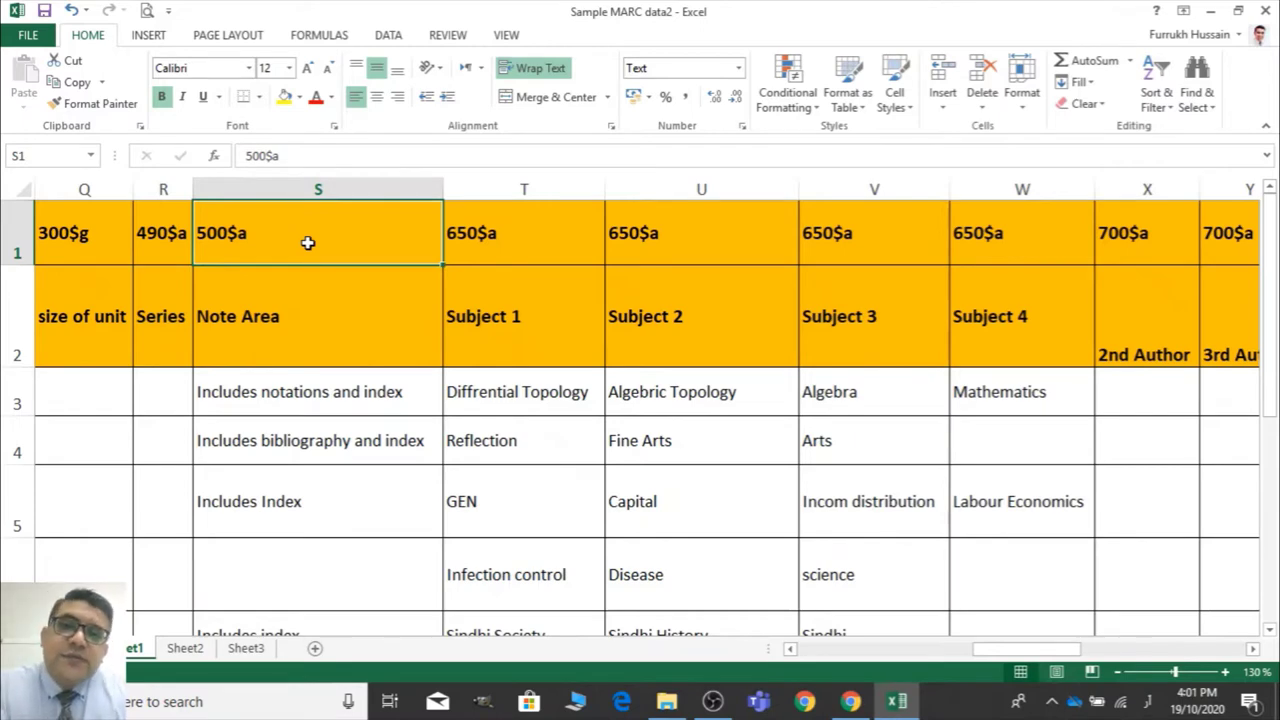
{"action": "key", "text": "Right"}
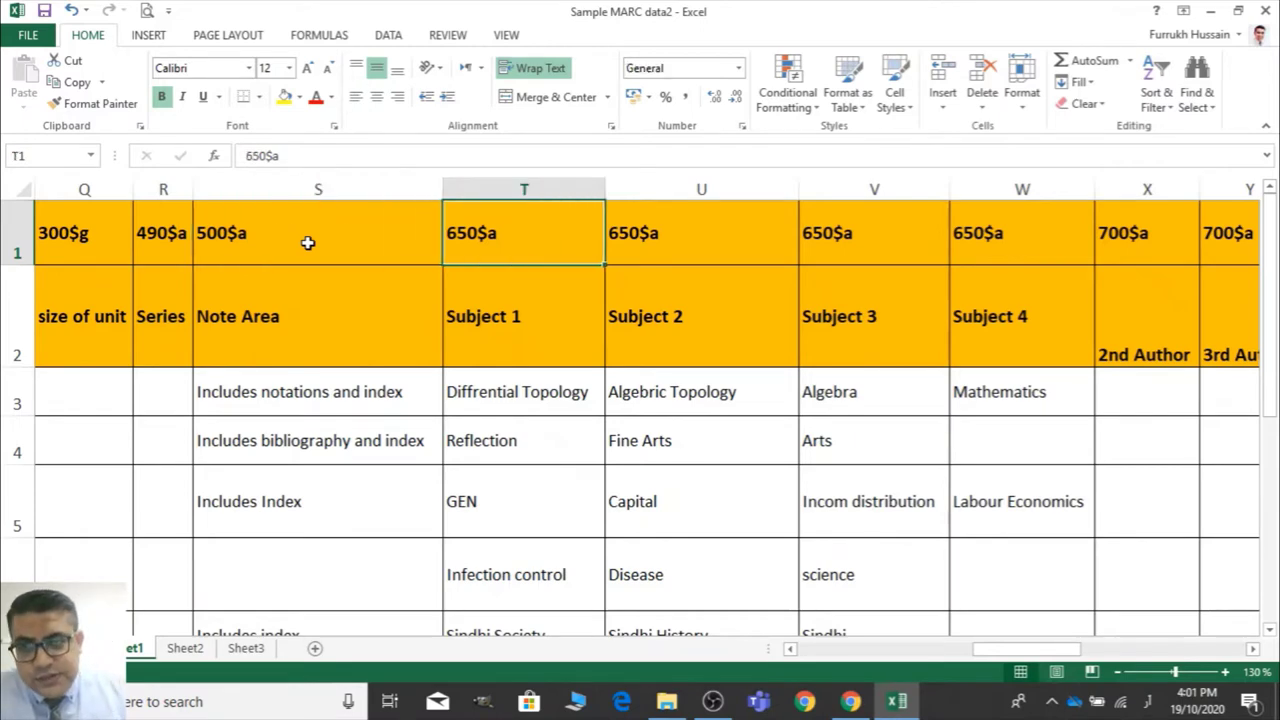
{"action": "key", "text": "Down"}
{"action": "key", "text": "Up"}
{"action": "key", "text": "Down"}
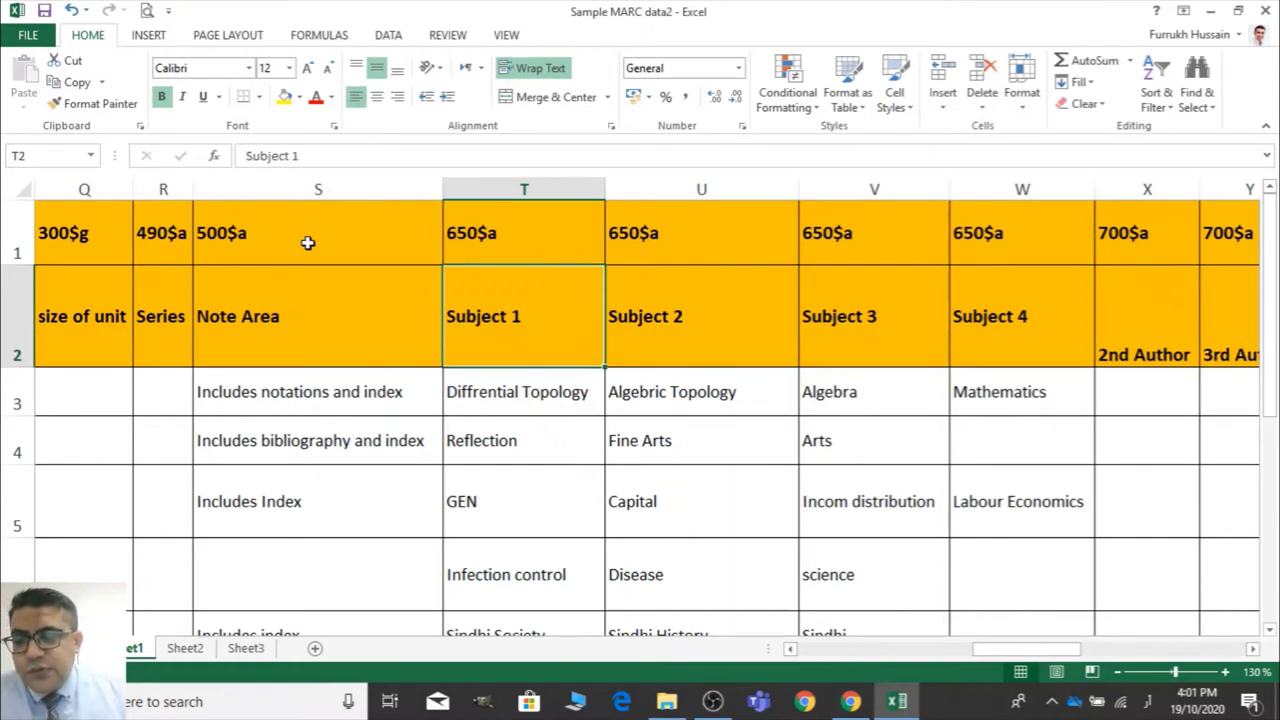
{"action": "key", "text": "shift+Right"}
{"action": "key", "text": "shift+Right"}
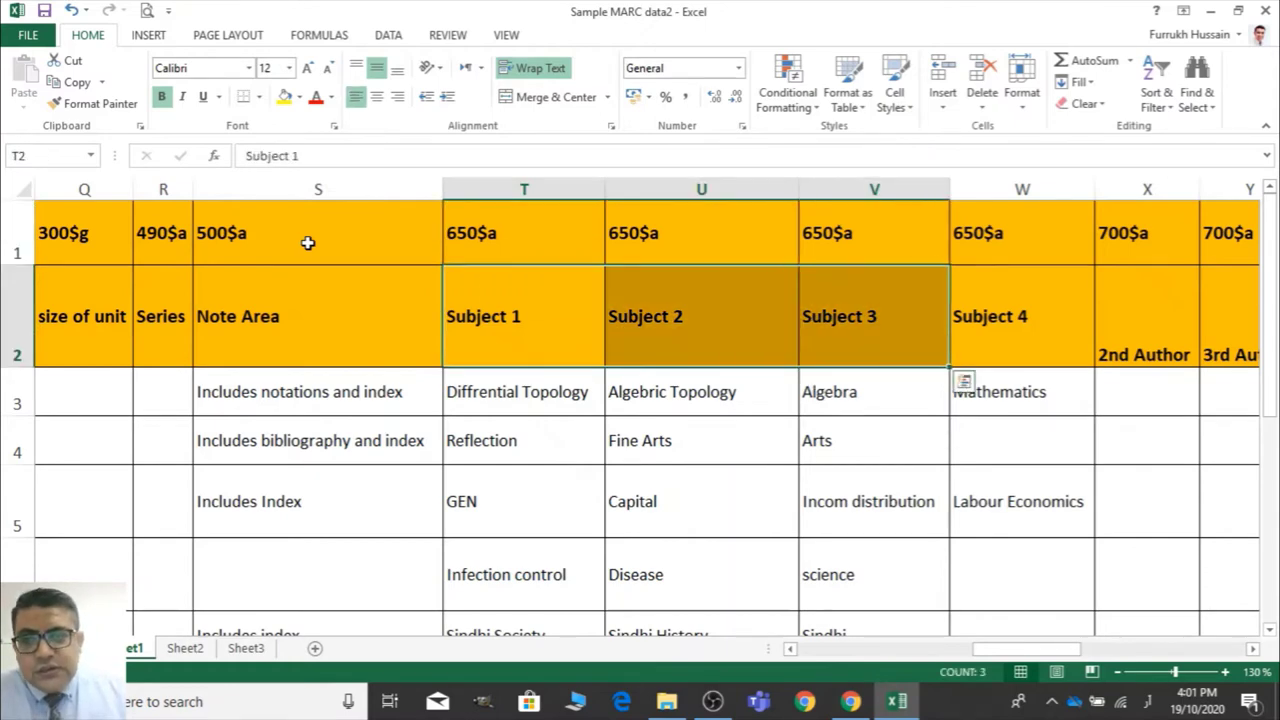
{"action": "key", "text": "Left"}
{"action": "key", "text": "Right"}
{"action": "key", "text": "Right"}
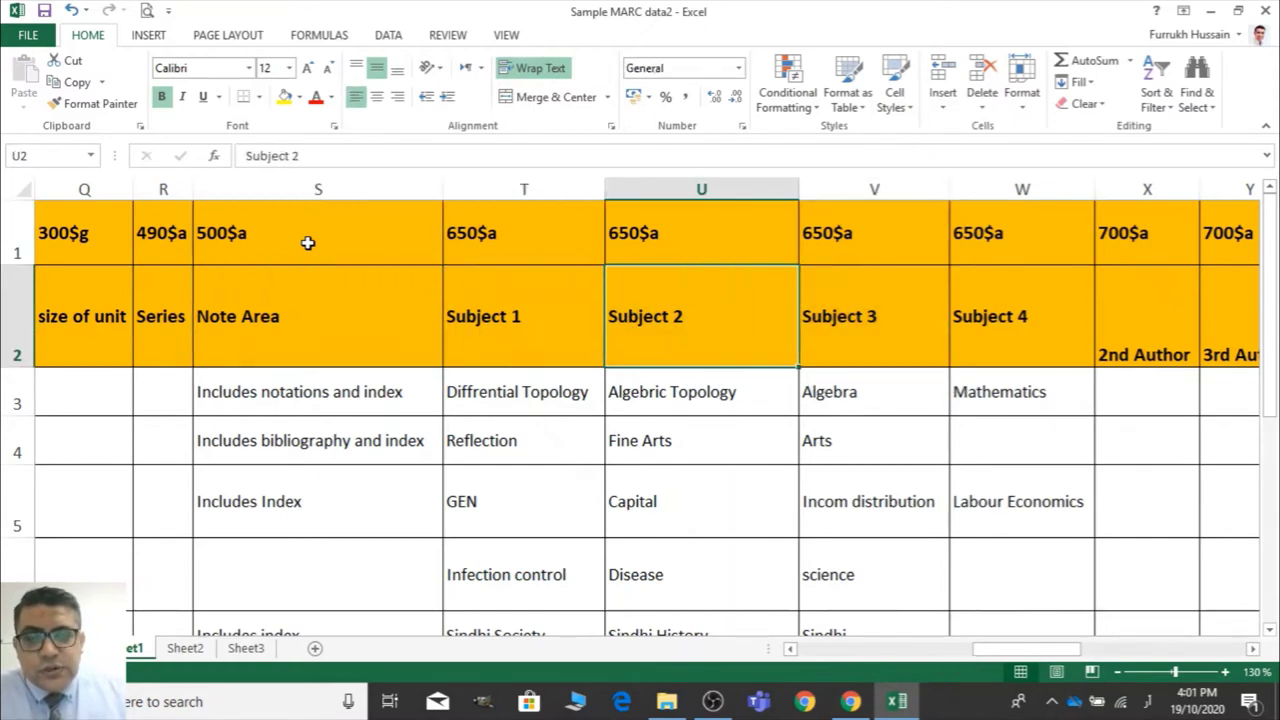
{"action": "key", "text": "Right"}
{"action": "key", "text": "Right"}
{"action": "key", "text": "Up"}
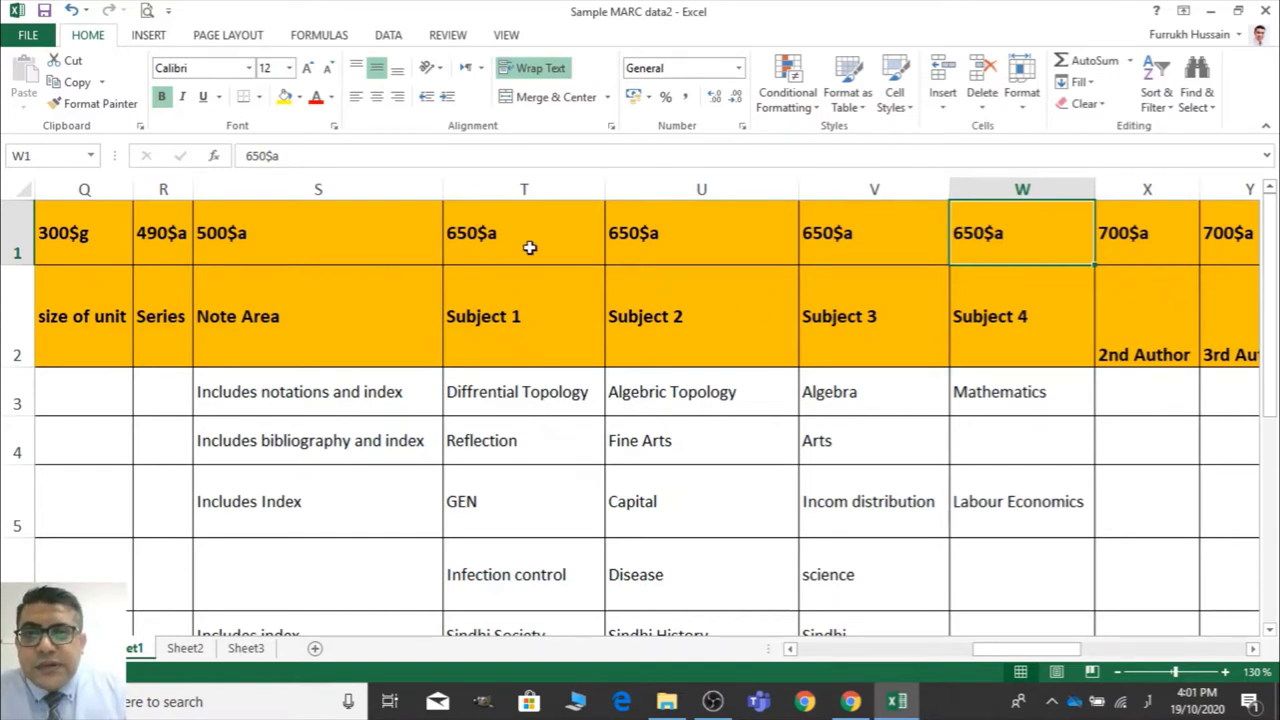
{"action": "double_click", "coordinate": [708, 242]}
{"action": "key", "text": "BackSpace"}
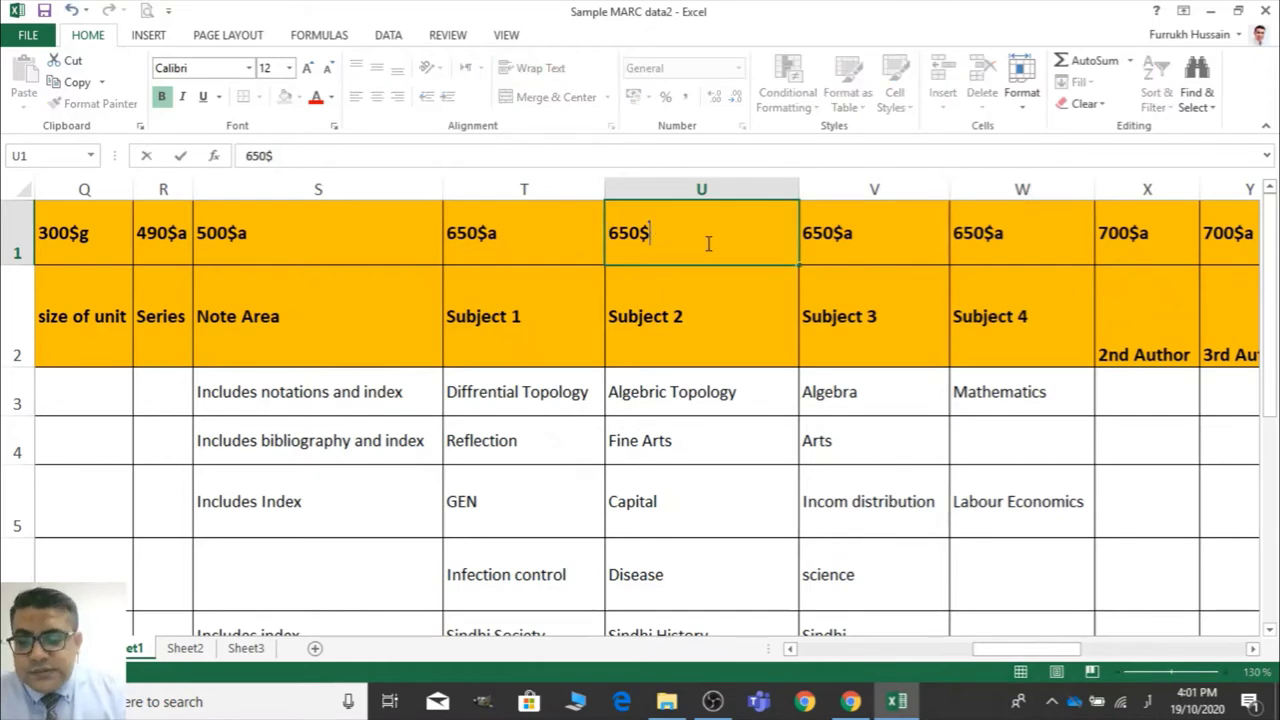
{"action": "type", "text": "ش"}
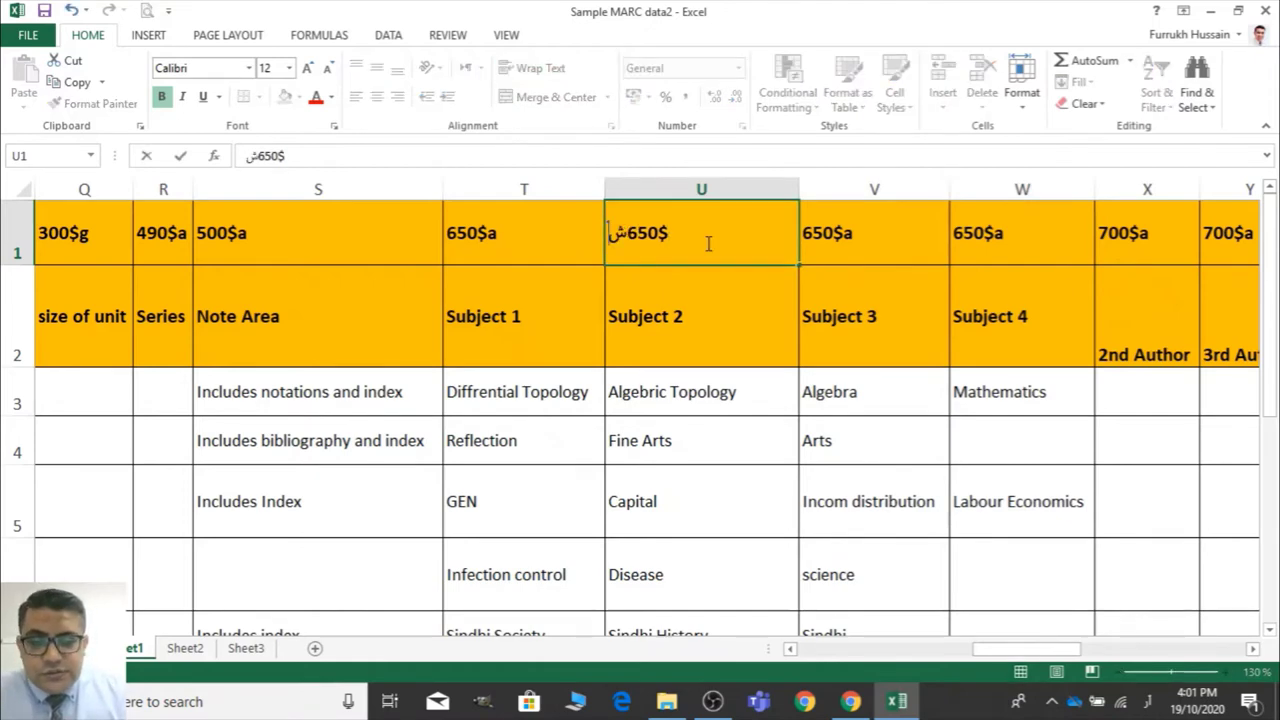
{"action": "key", "text": "BackSpace"}
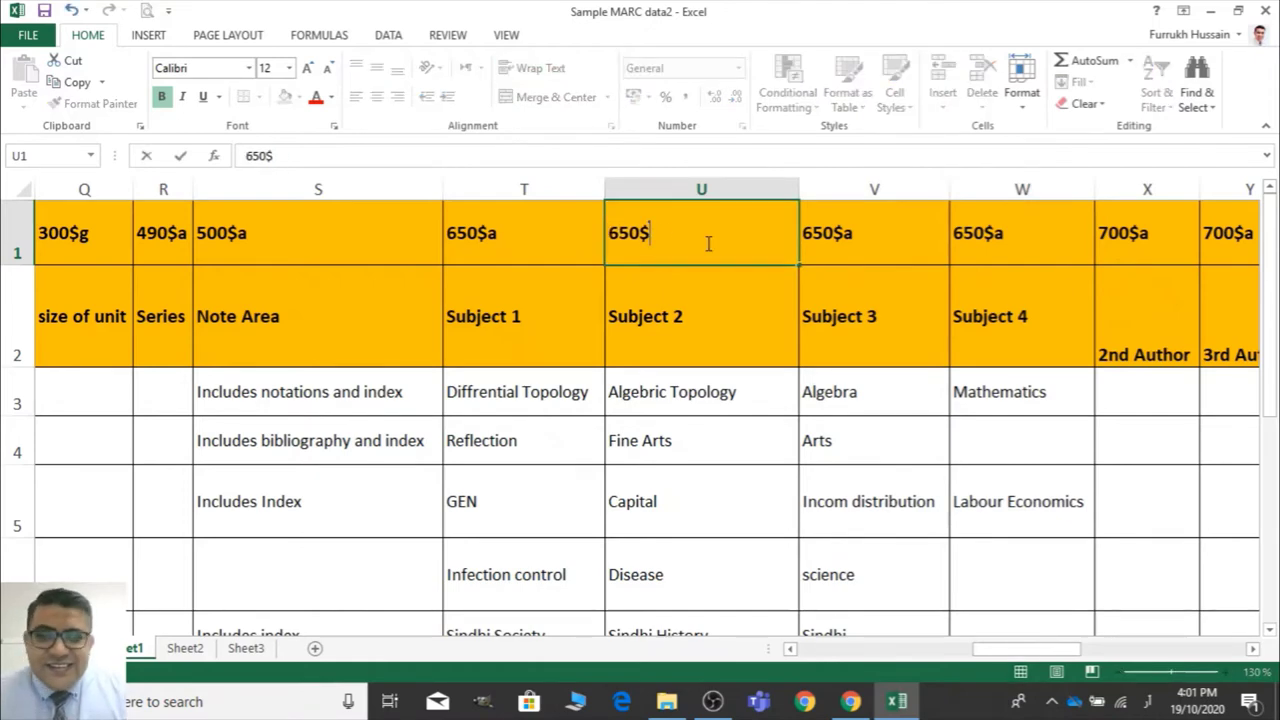
{"action": "key", "text": "super+space"}
{"action": "type", "text": "x"}
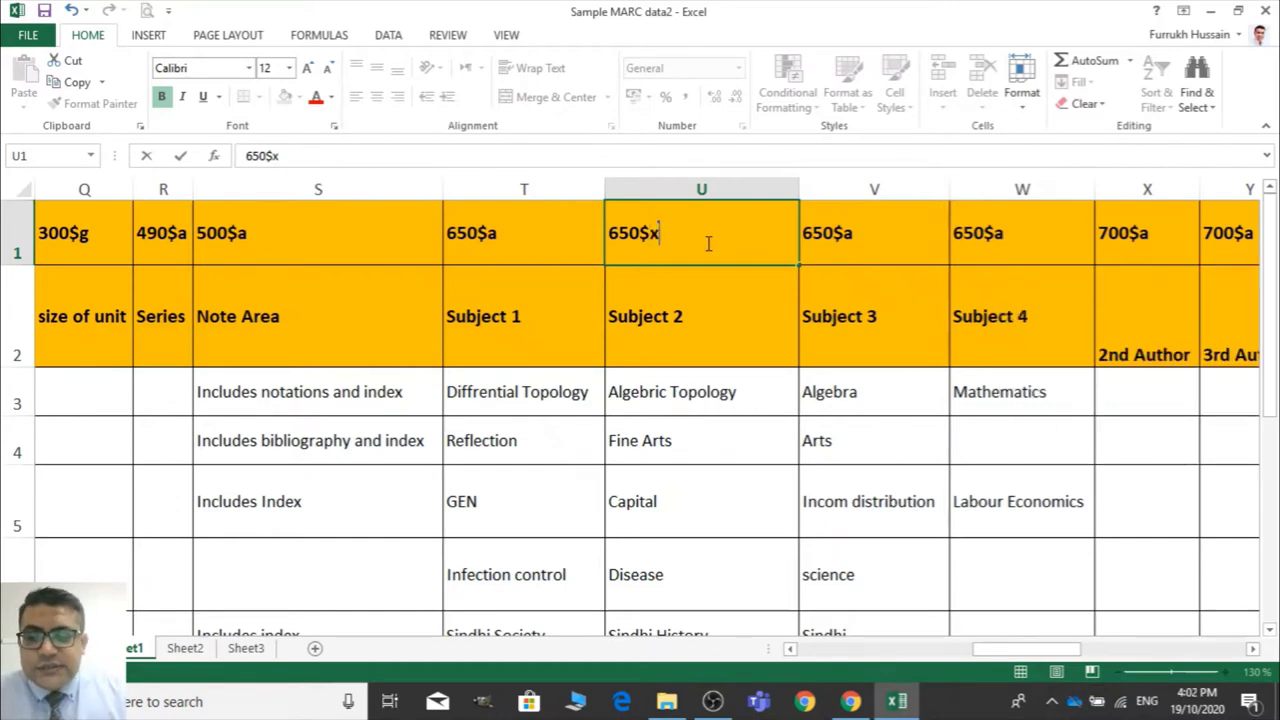
{"action": "key", "text": "Tab"}
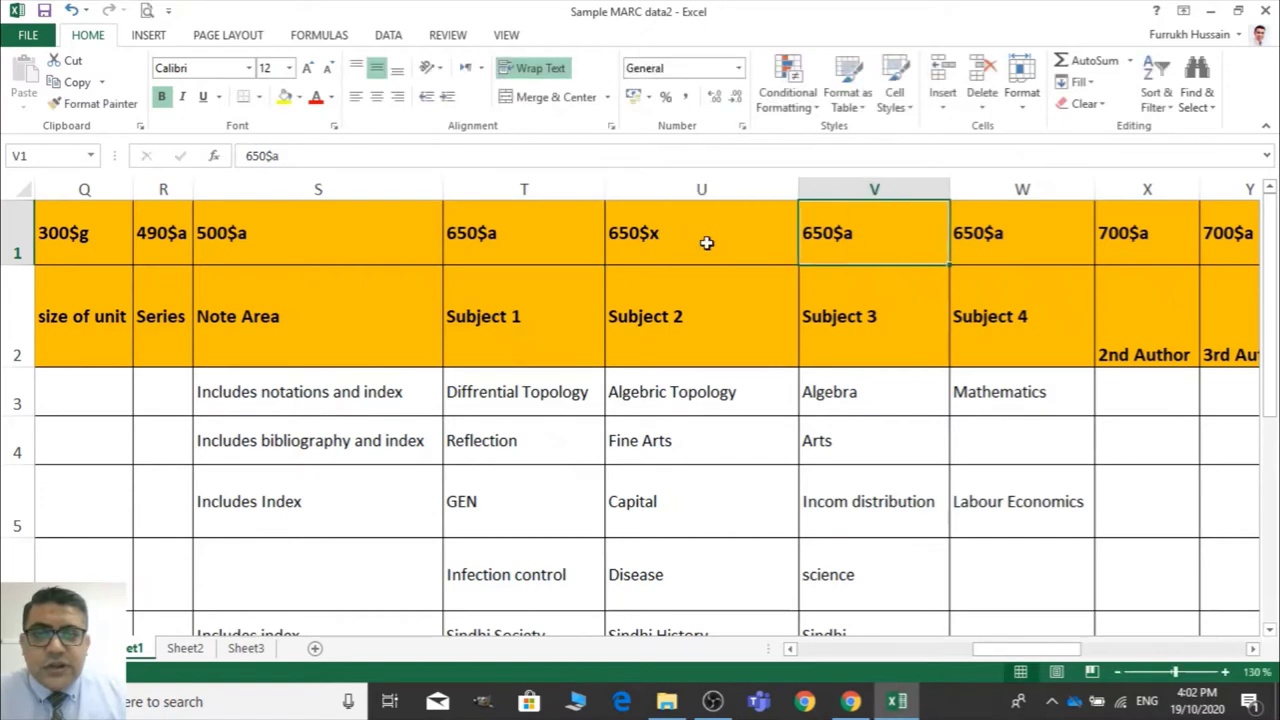
{"action": "left_click", "coordinate": [706, 242]}
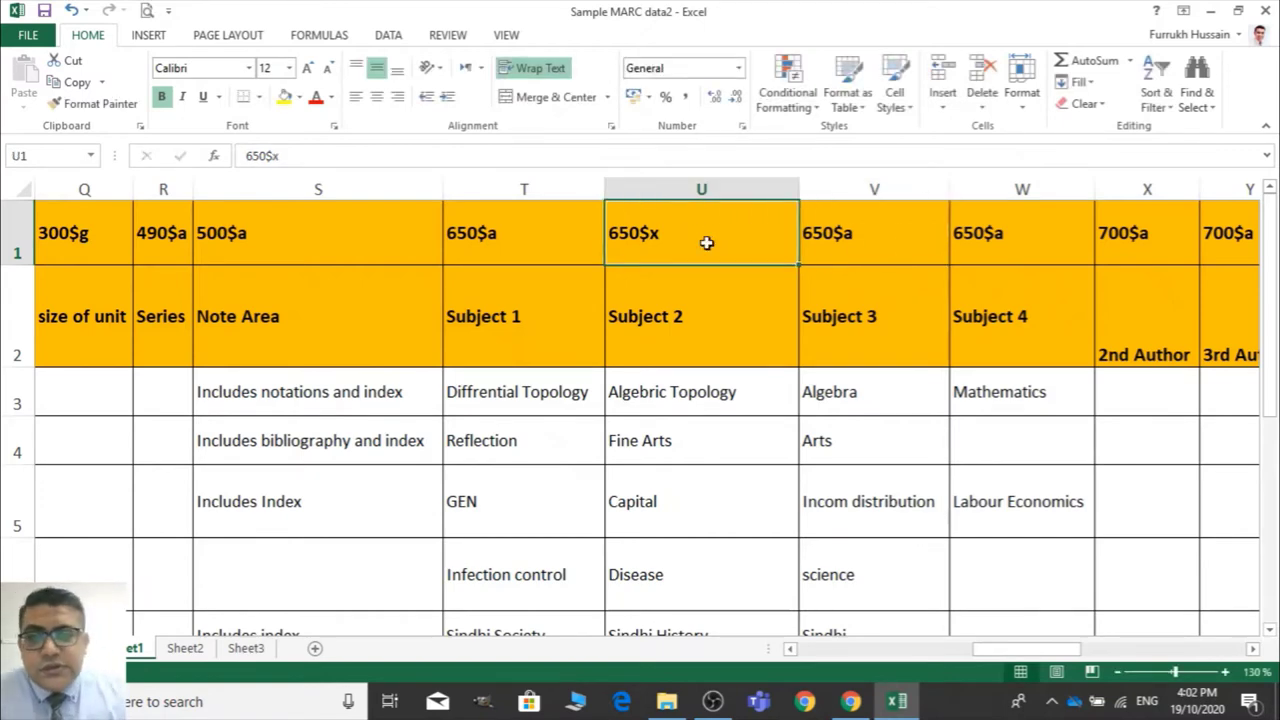
{"action": "double_click", "coordinate": [706, 242]}
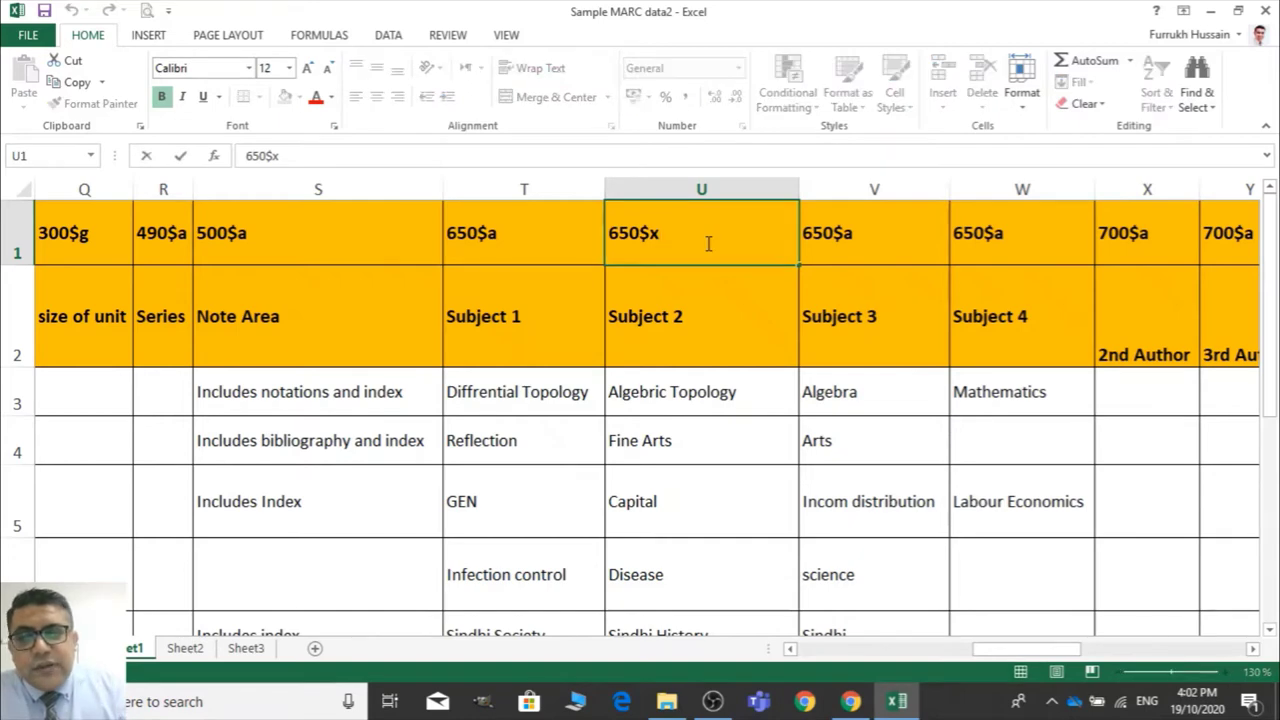
{"action": "key", "text": "BackSpace"}
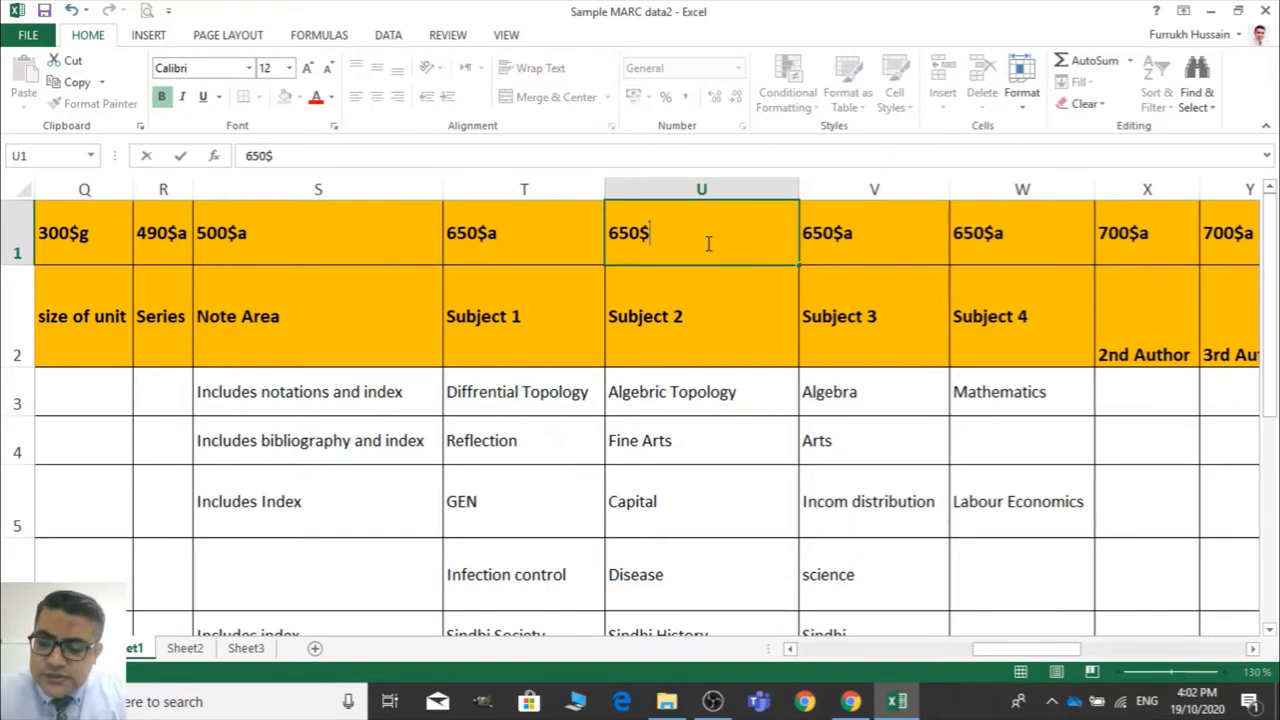
{"action": "type", "text": "a"}
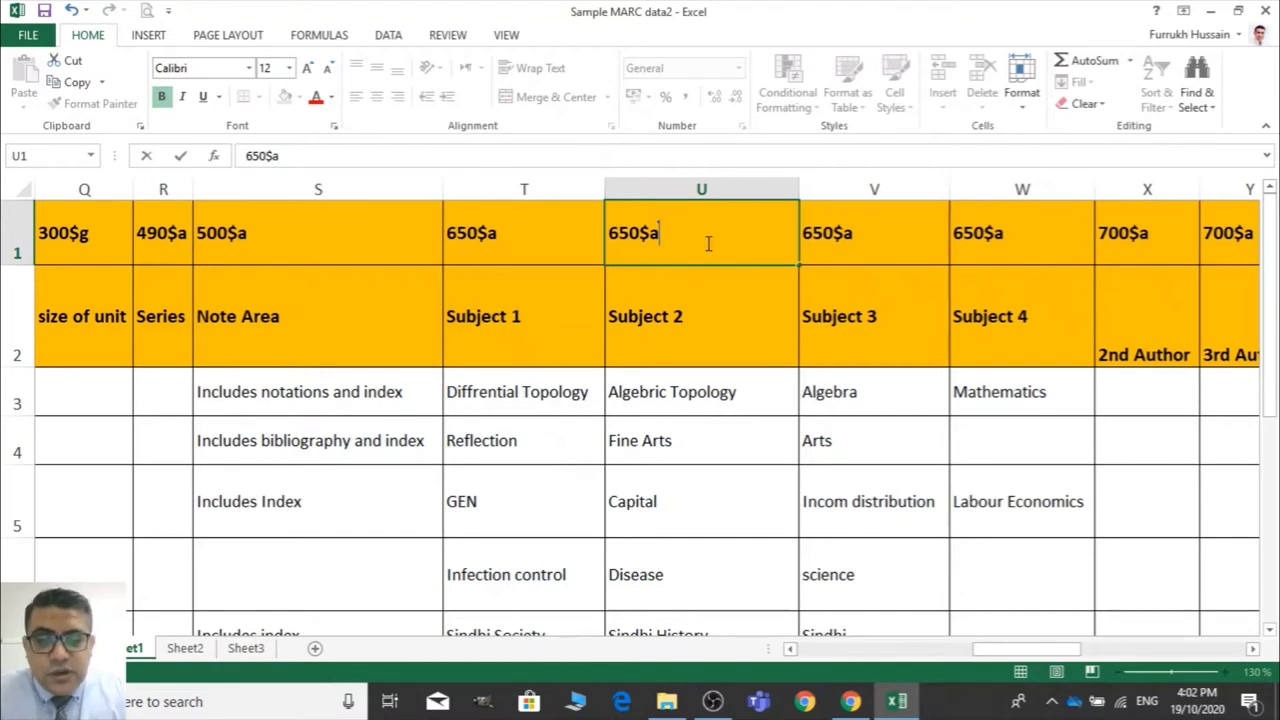
{"action": "key", "text": "BackSpace"}
{"action": "type", "text": "x"}
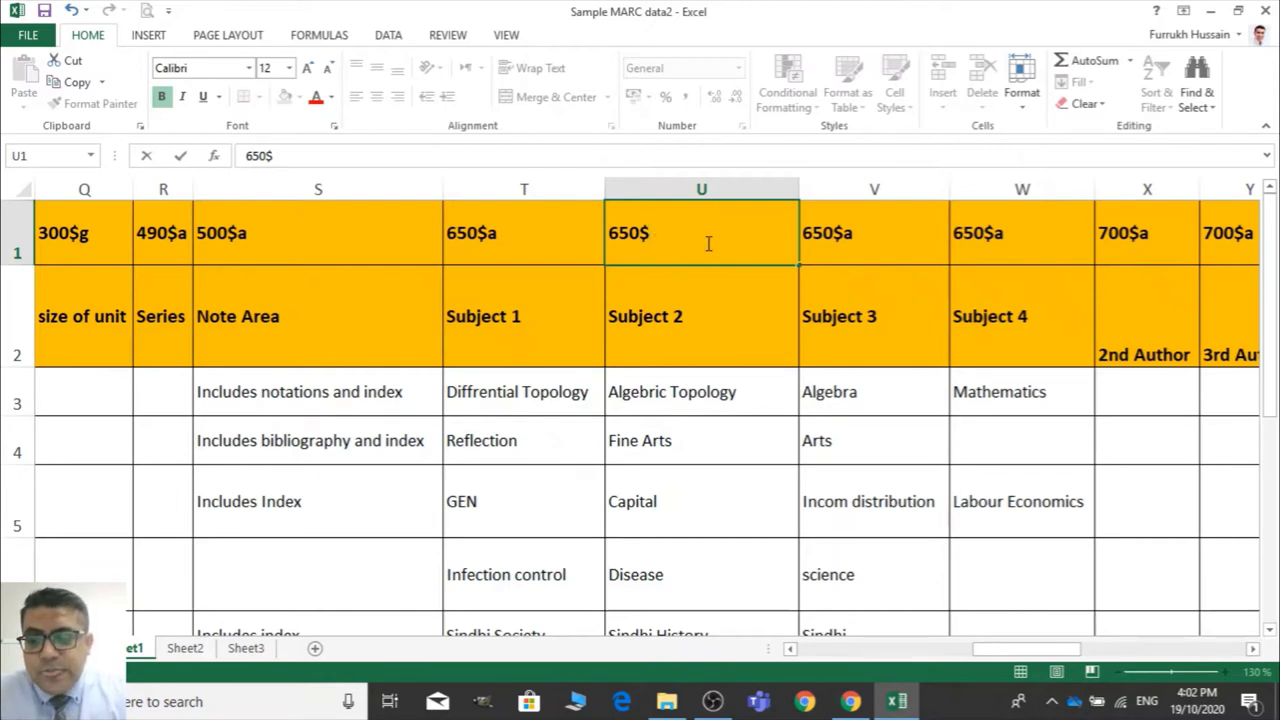
{"action": "type", "text": "a"}
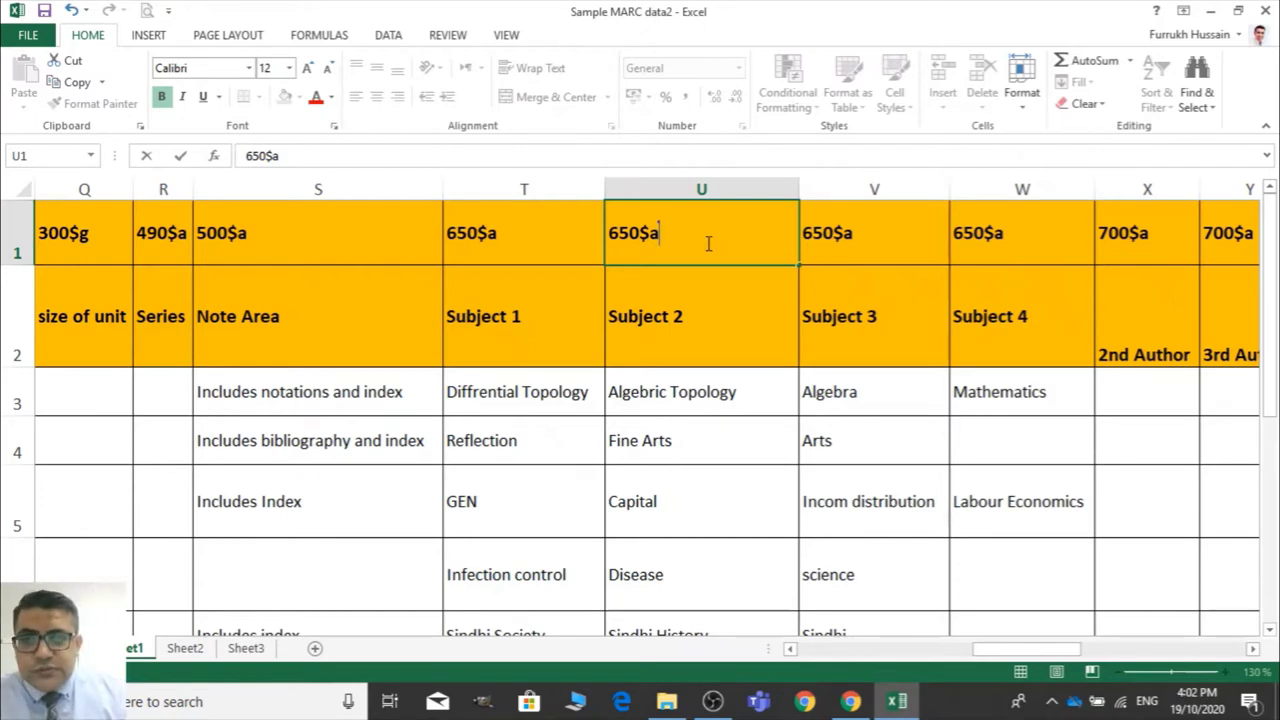
{"action": "key", "text": "Tab"}
{"action": "key", "text": "Tab"}
{"action": "key", "text": "Down"}
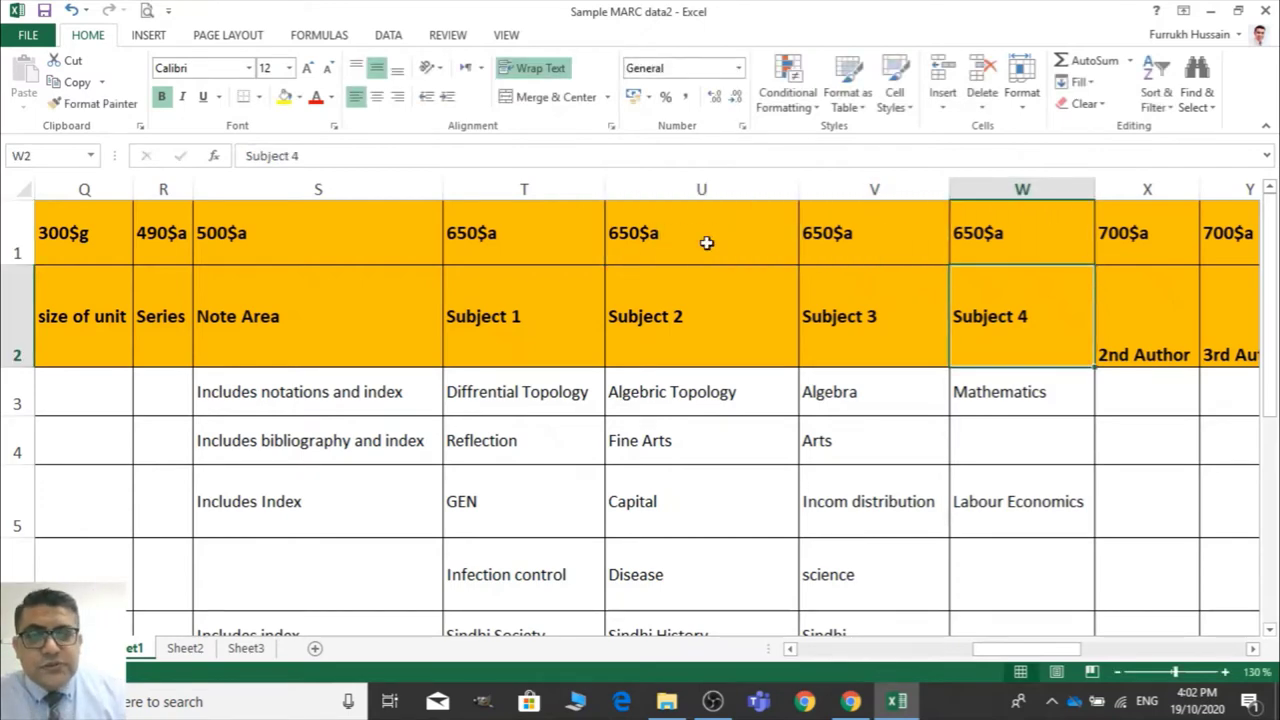
{"action": "key", "text": "Right"}
{"action": "key", "text": "Right"}
{"action": "key", "text": "Up"}
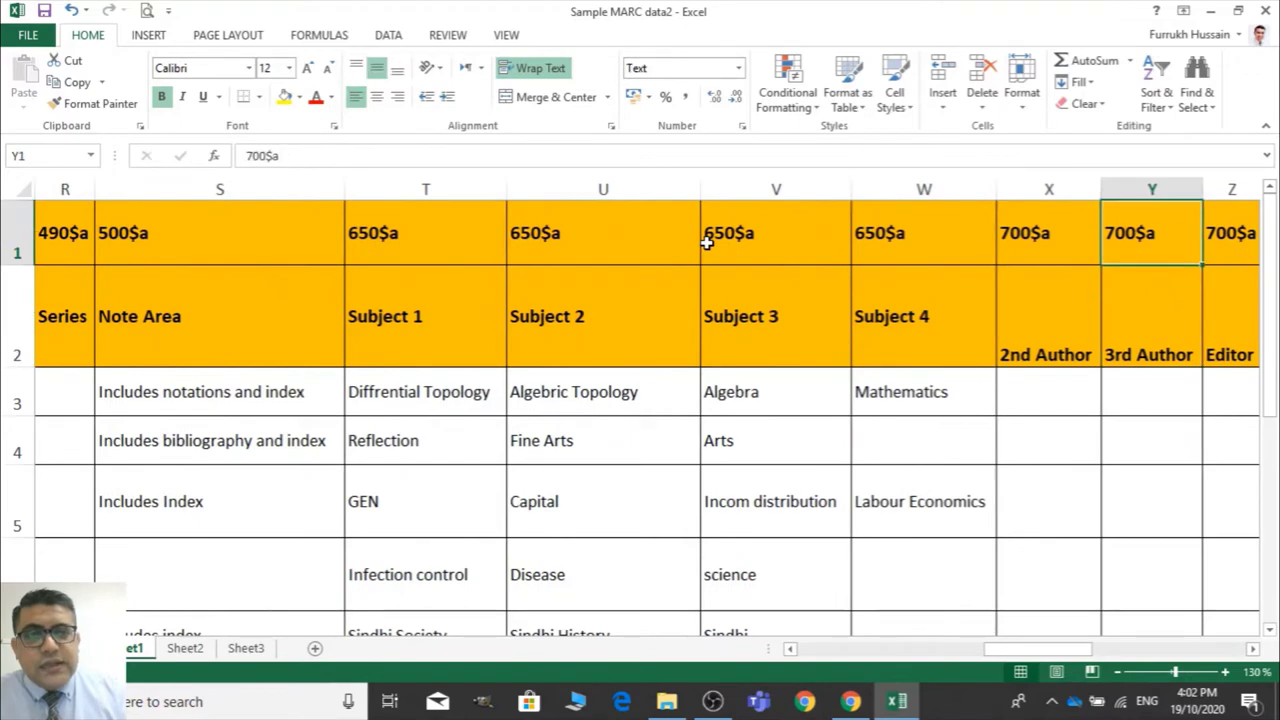
{"action": "key", "text": "Left"}
{"action": "key", "text": "Down"}
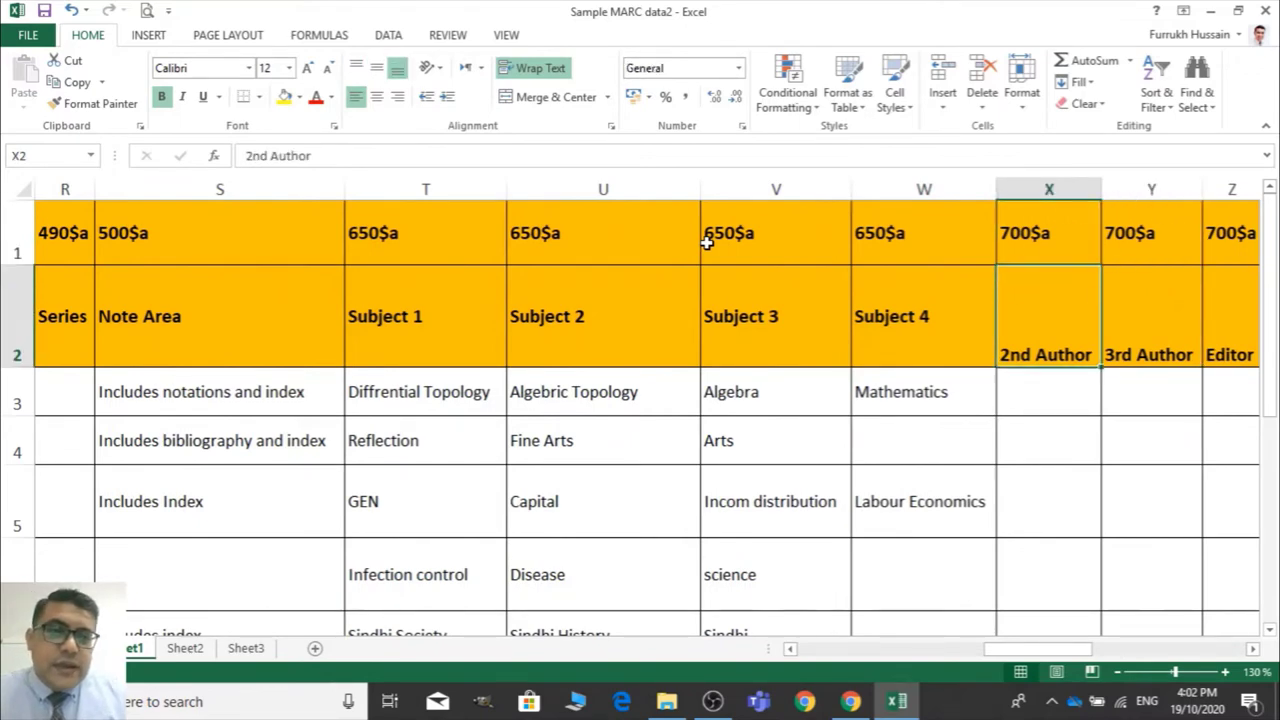
{"action": "key", "text": "Right"}
{"action": "key", "text": "Up"}
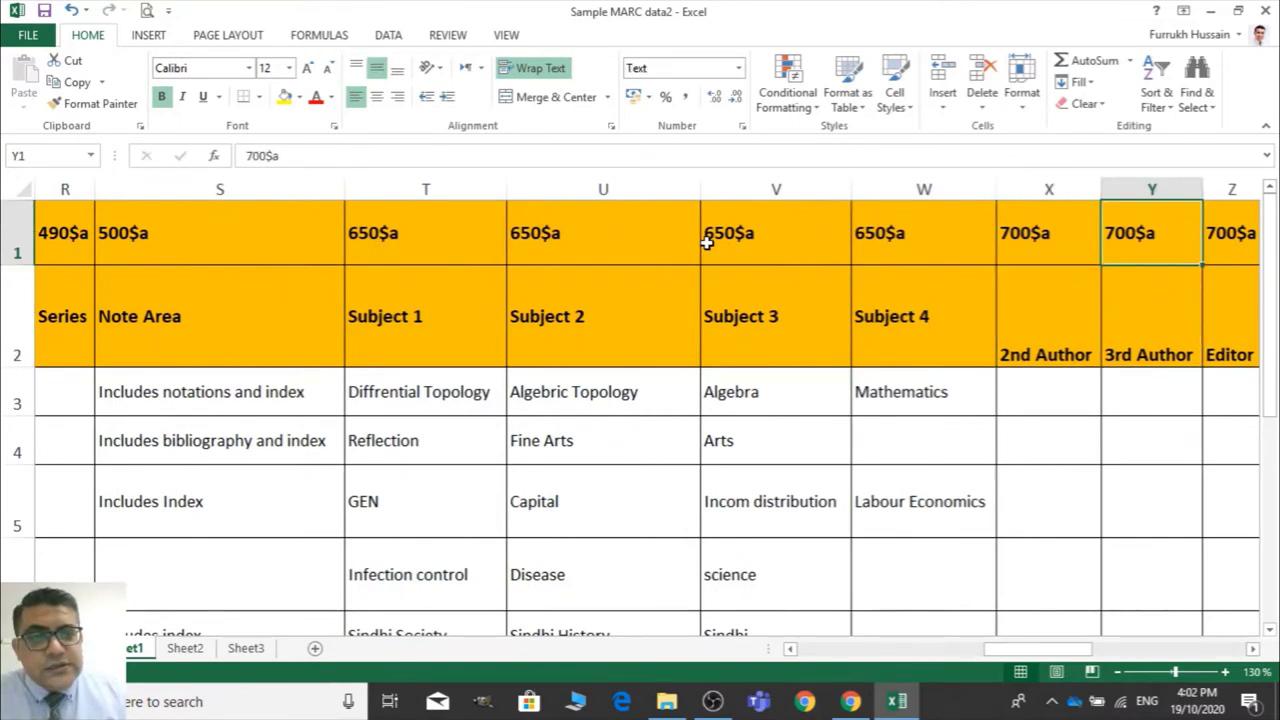
{"action": "key", "text": "Right"}
{"action": "key", "text": "Down"}
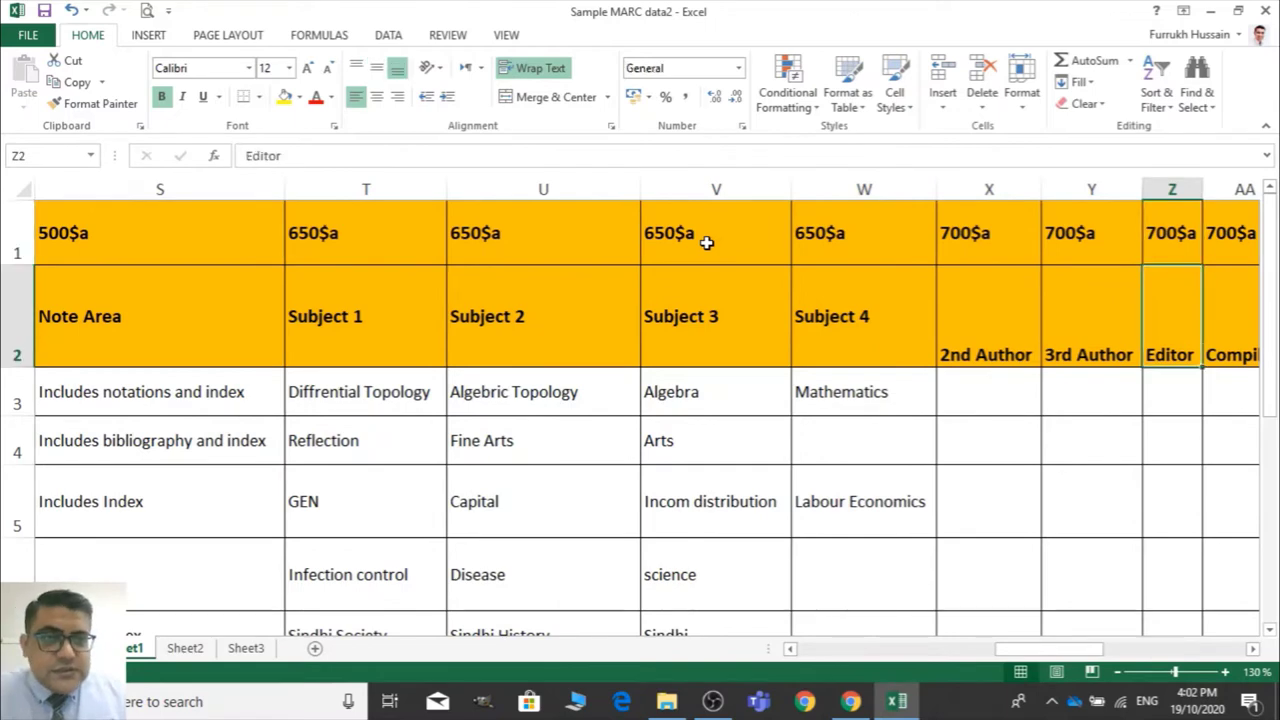
{"action": "key", "text": "Left"}
{"action": "key", "text": "Up"}
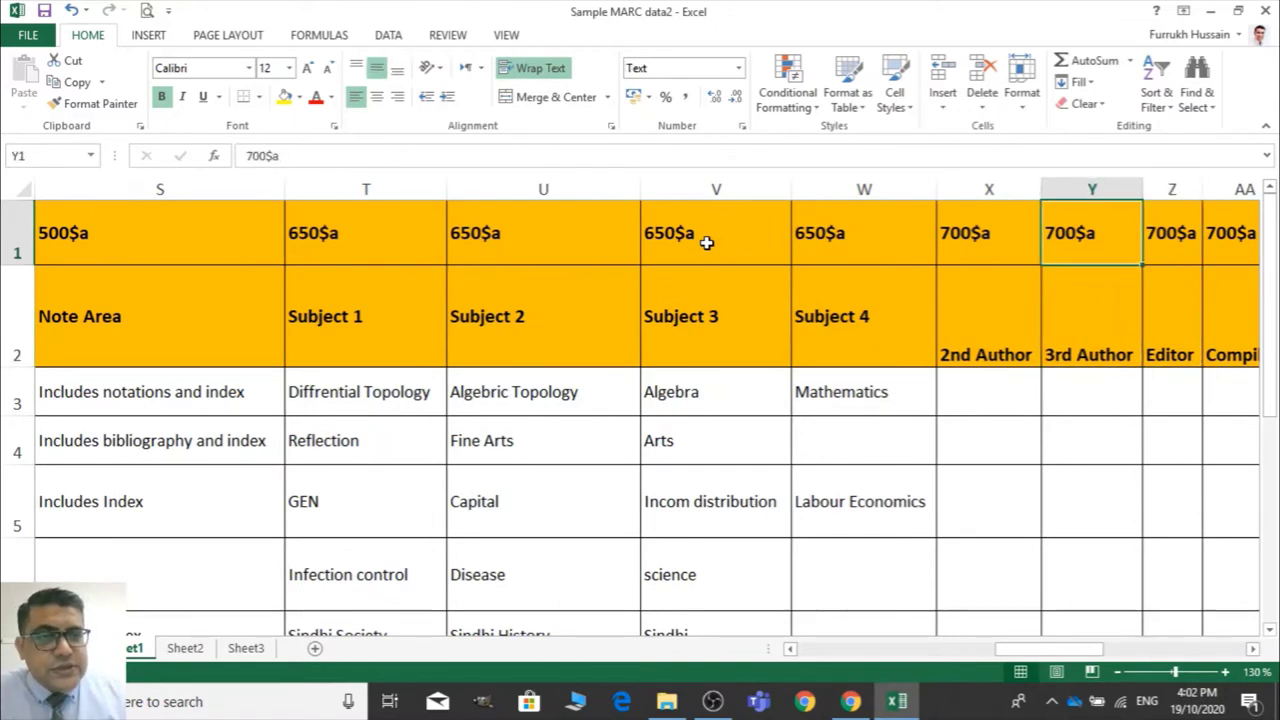
{"action": "key", "text": "Right"}
{"action": "key", "text": "Right"}
{"action": "key", "text": "Left"}
{"action": "key", "text": "Down"}
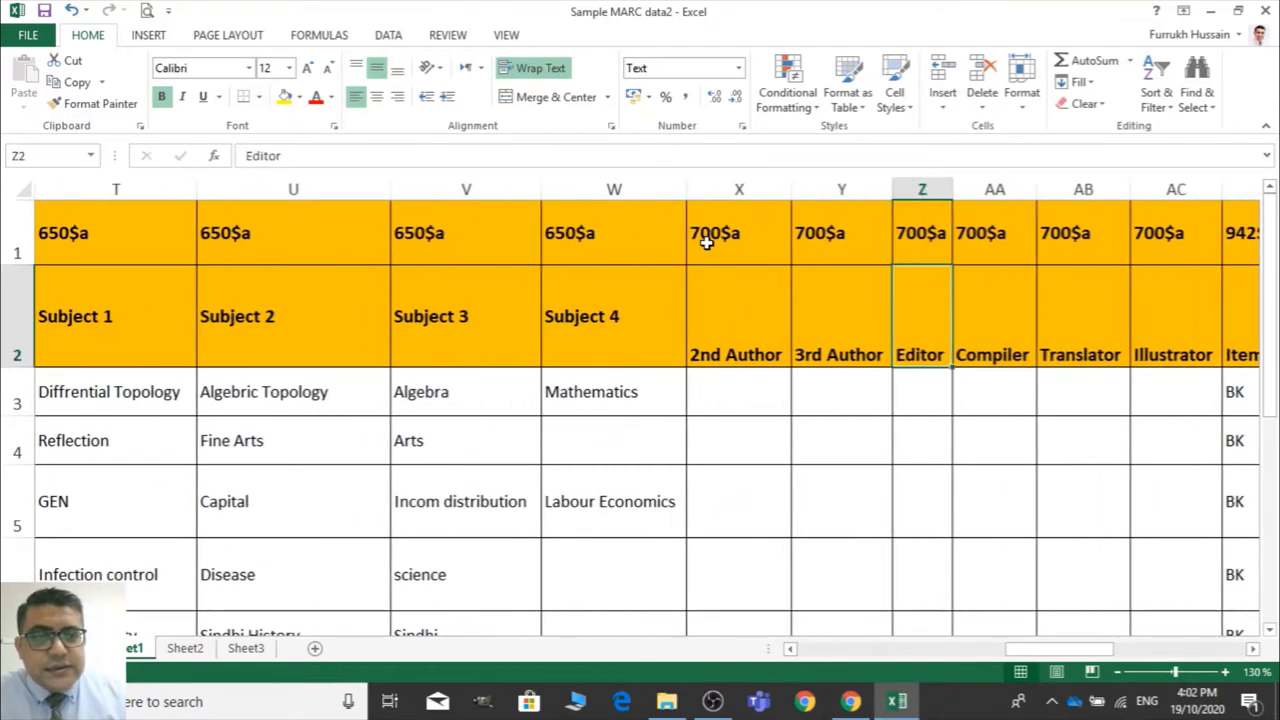
{"action": "key", "text": "Right"}
{"action": "key", "text": "Right"}
{"action": "key", "text": "Right"}
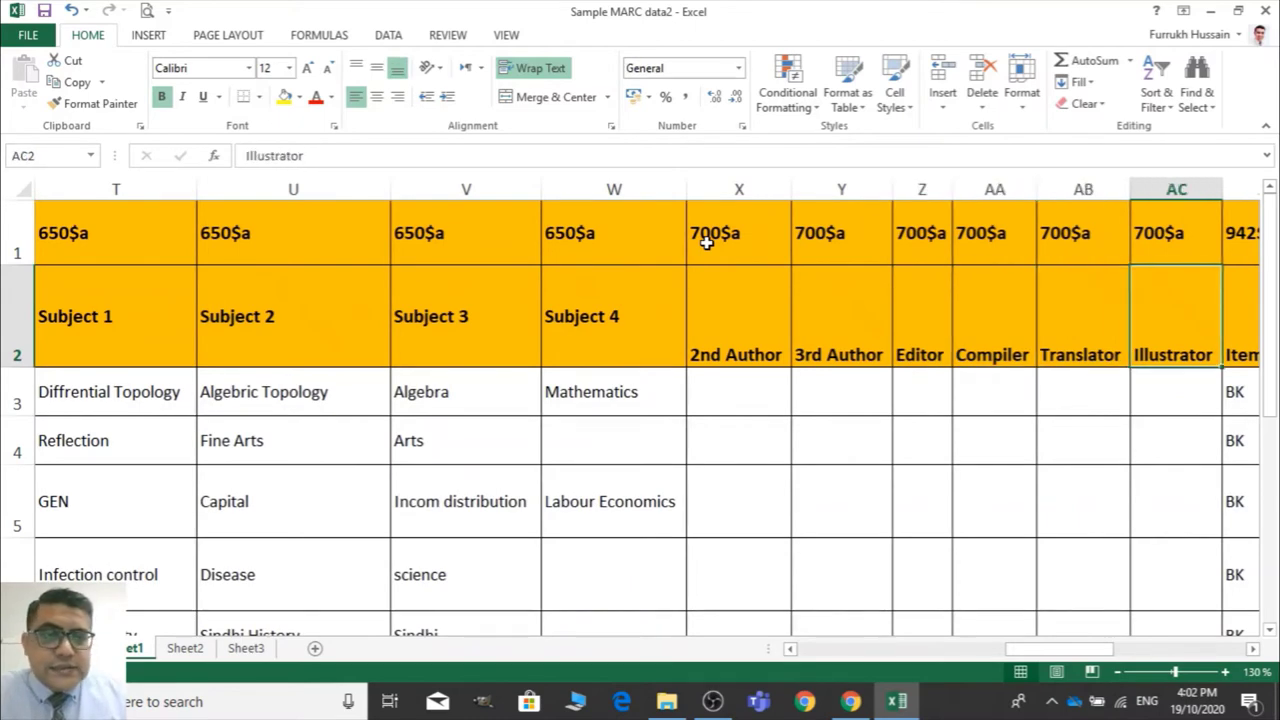
{"action": "key", "text": "Right"}
{"action": "key", "text": "Left"}
{"action": "key", "text": "Left"}
{"action": "key", "text": "Up"}
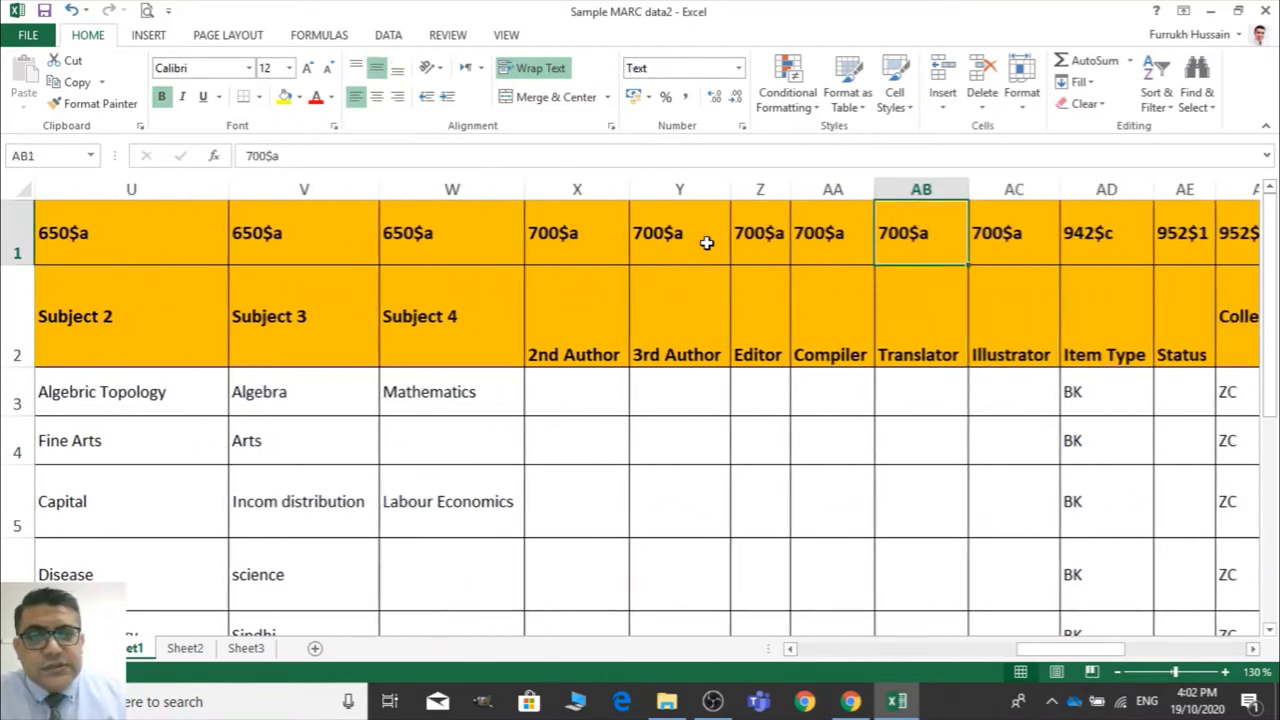
{"action": "key", "text": "Left"}
{"action": "key", "text": "Left"}
{"action": "key", "text": "Left"}
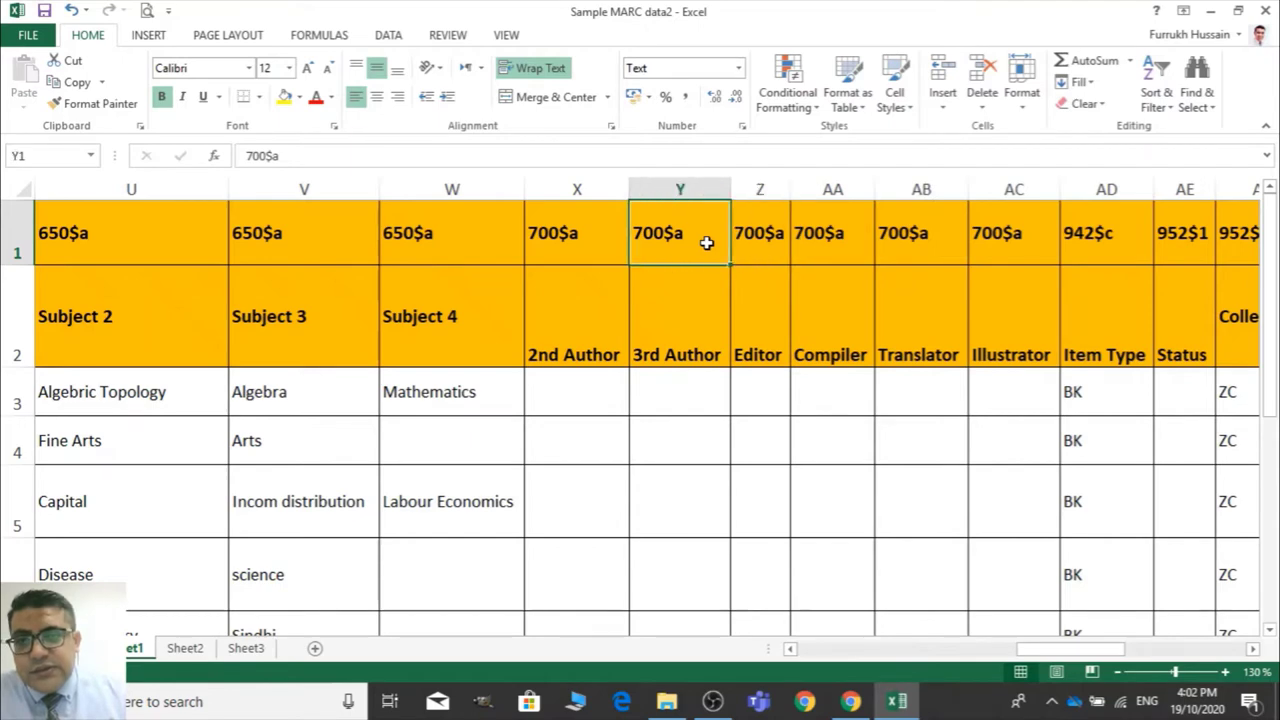
{"action": "key", "text": "Down"}
{"action": "key", "text": "Left"}
{"action": "key", "text": "Down"}
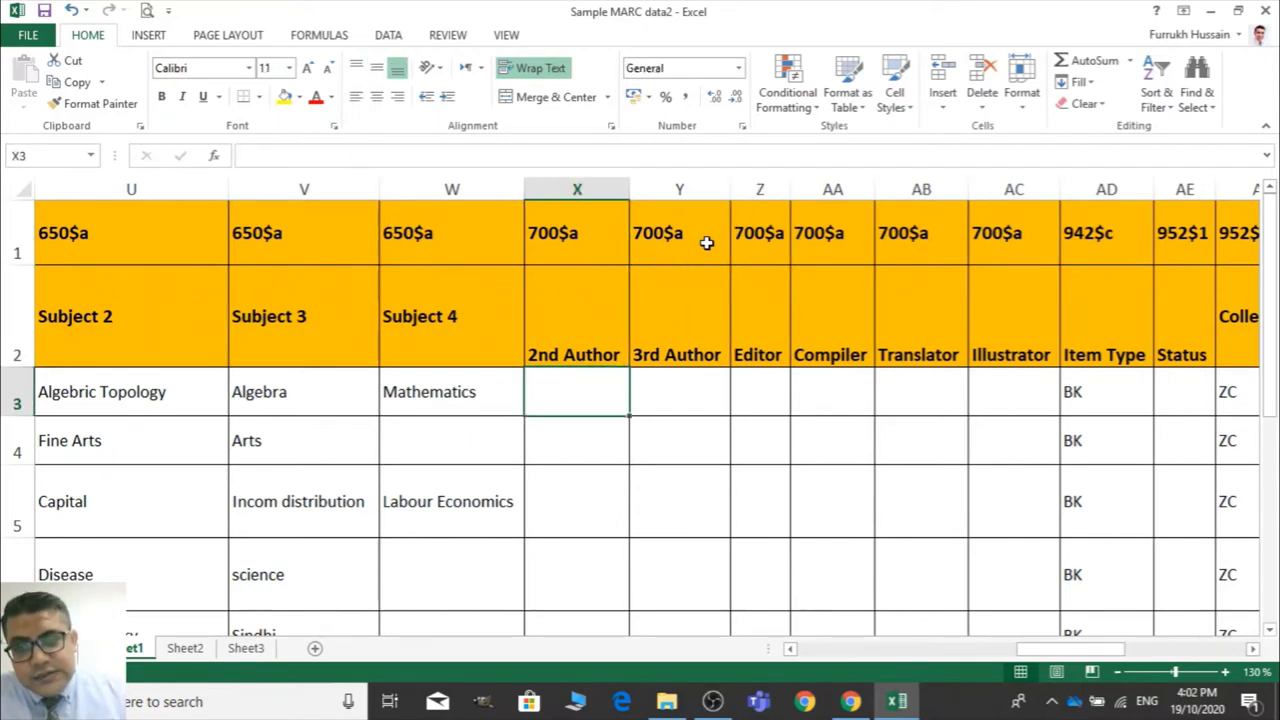
{"action": "key", "text": "Right"}
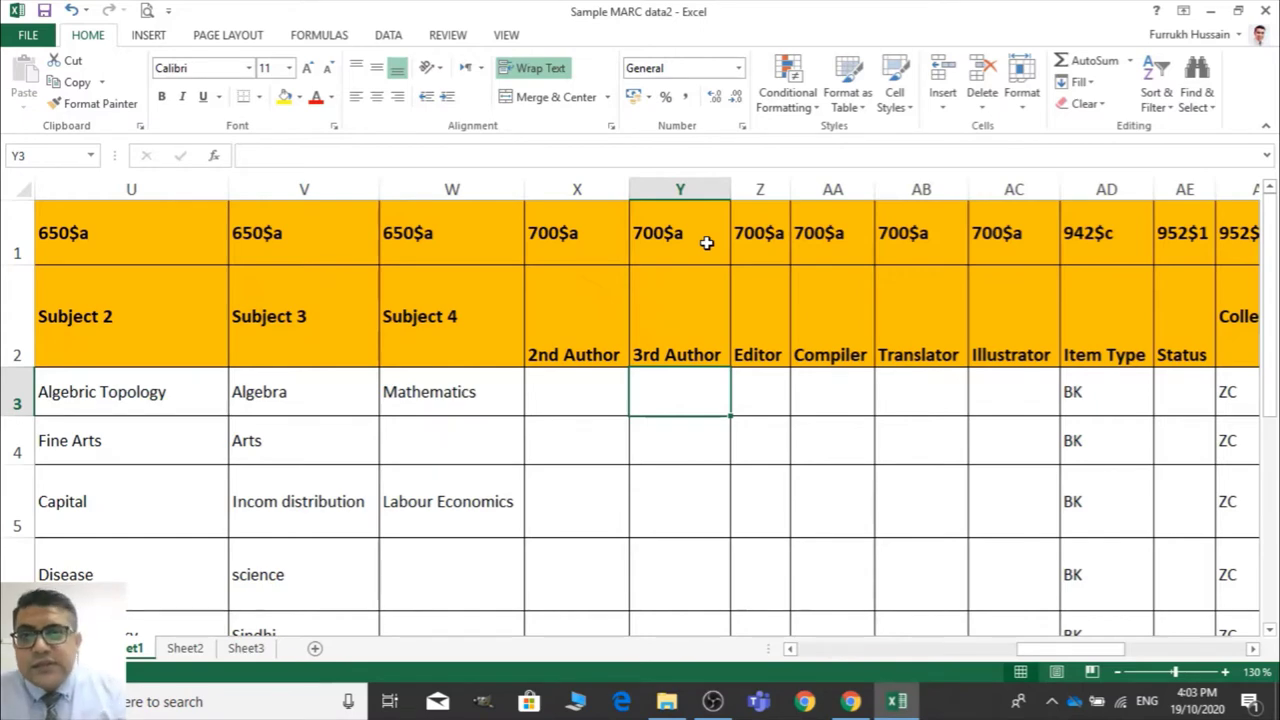
{"action": "key", "text": "Right"}
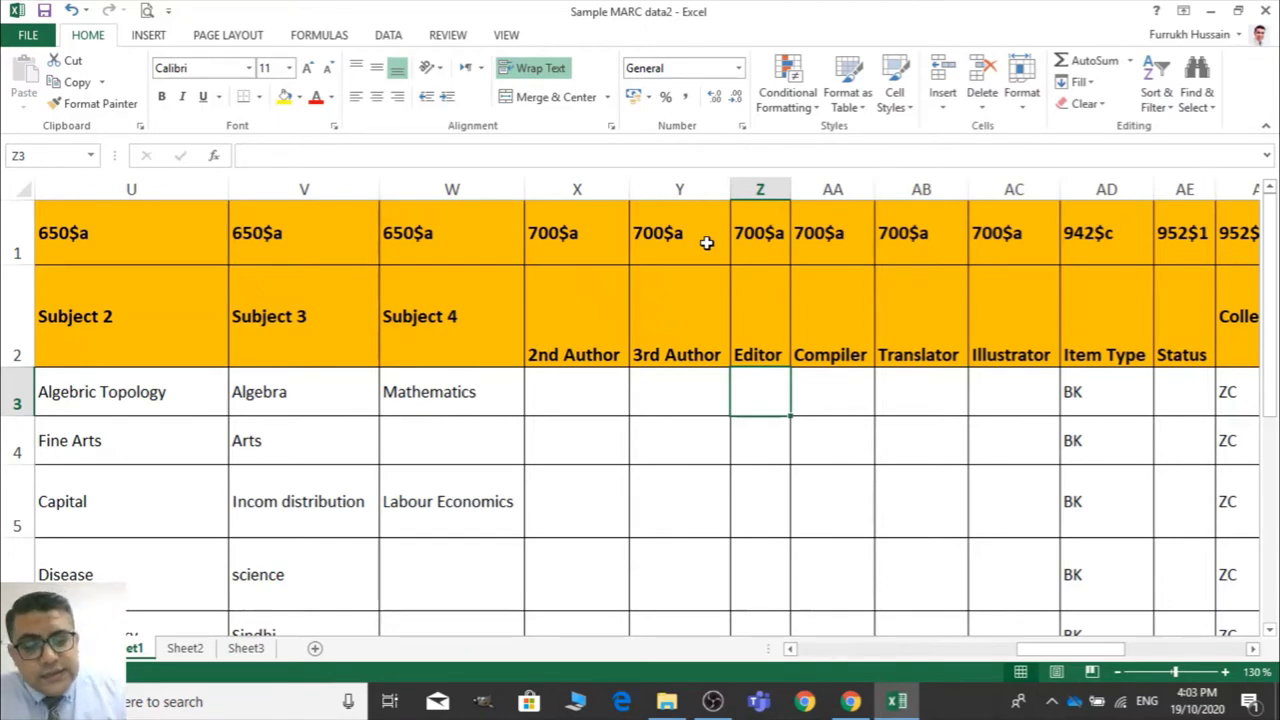
{"action": "key", "text": "Up"}
{"action": "key", "text": "Up"}
{"action": "key", "text": "Left"}
{"action": "key", "text": "Left"}
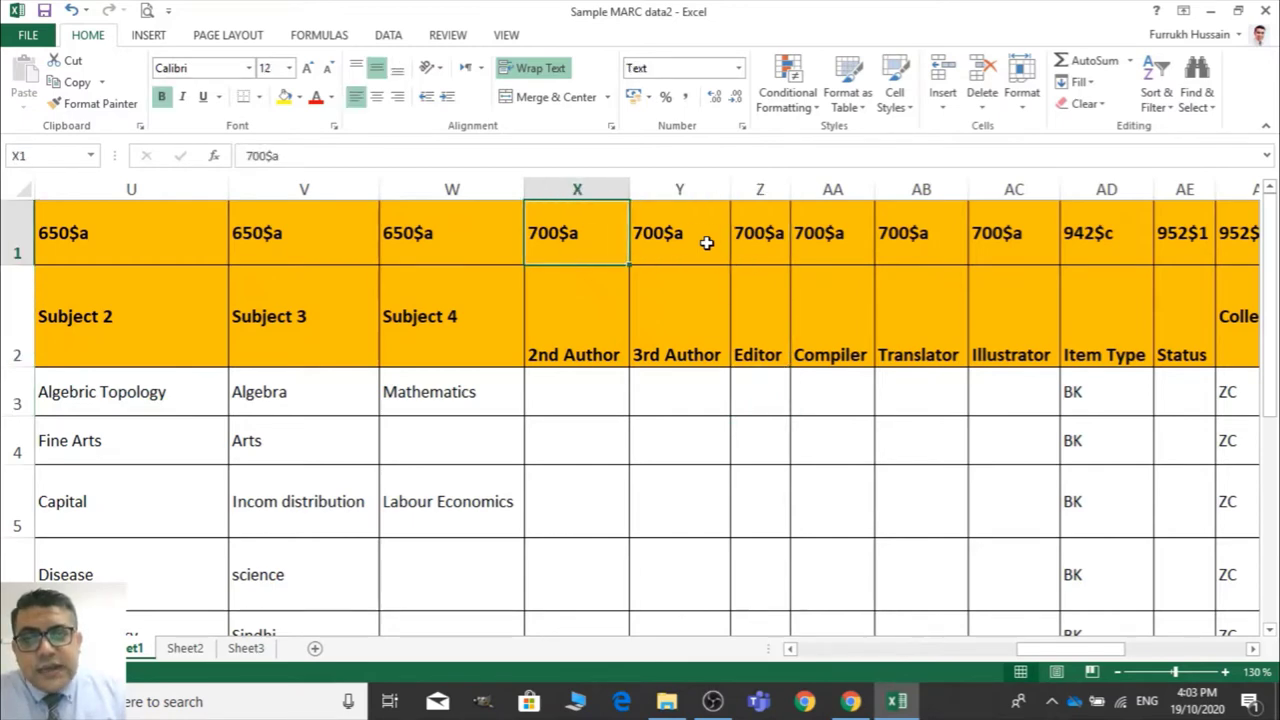
{"action": "key", "text": "Right"}
{"action": "key", "text": "Left"}
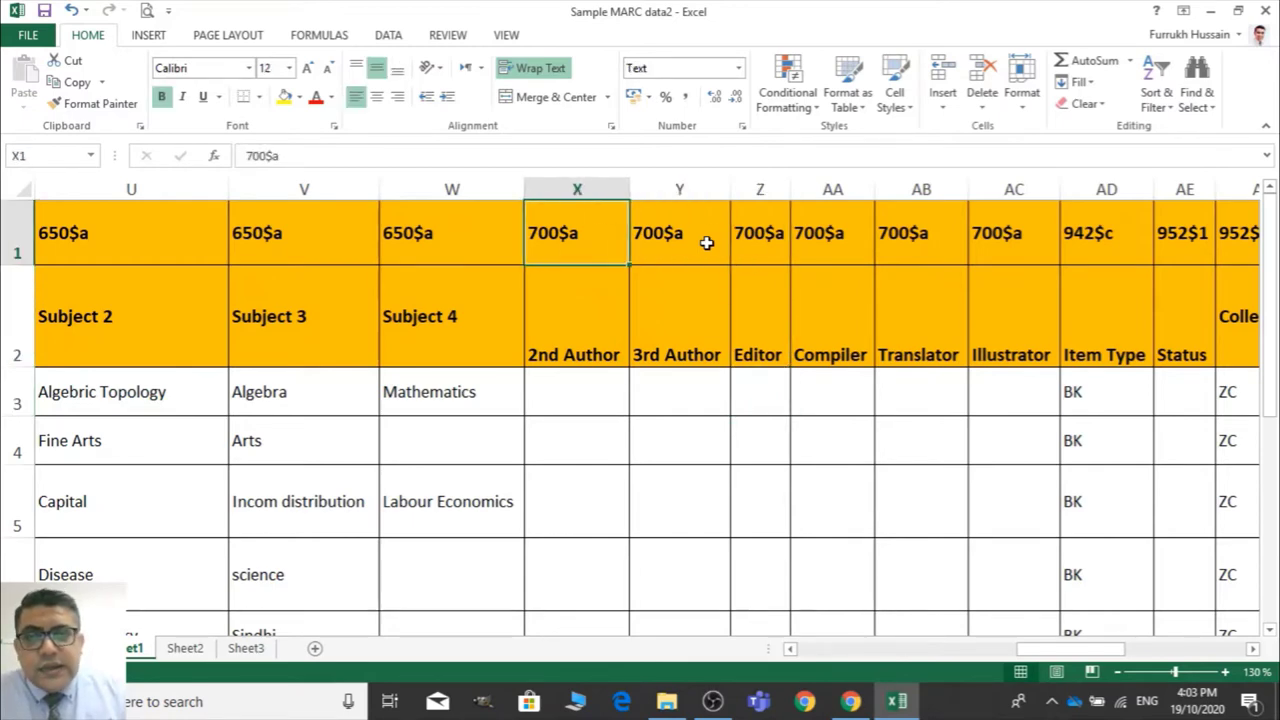
{"action": "key", "text": "Down"}
{"action": "key", "text": "Down"}
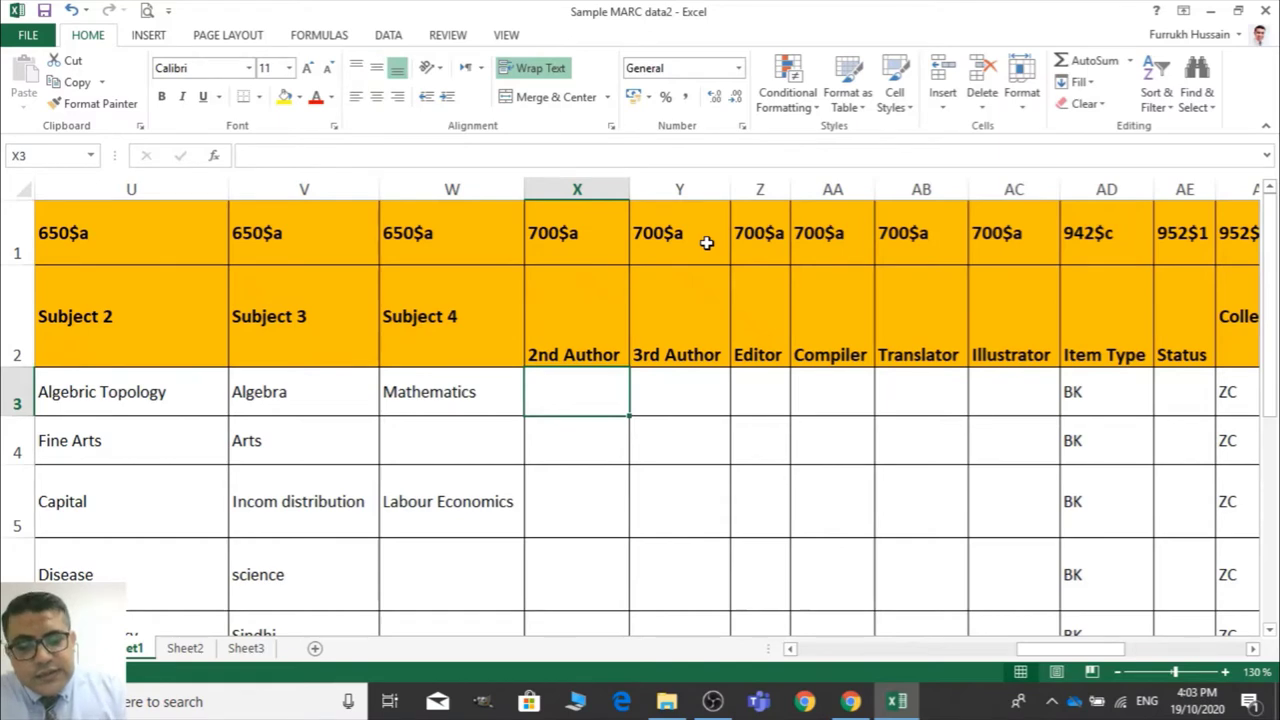
{"action": "key", "text": "Up"}
{"action": "key", "text": "Up"}
{"action": "key", "text": "Left"}
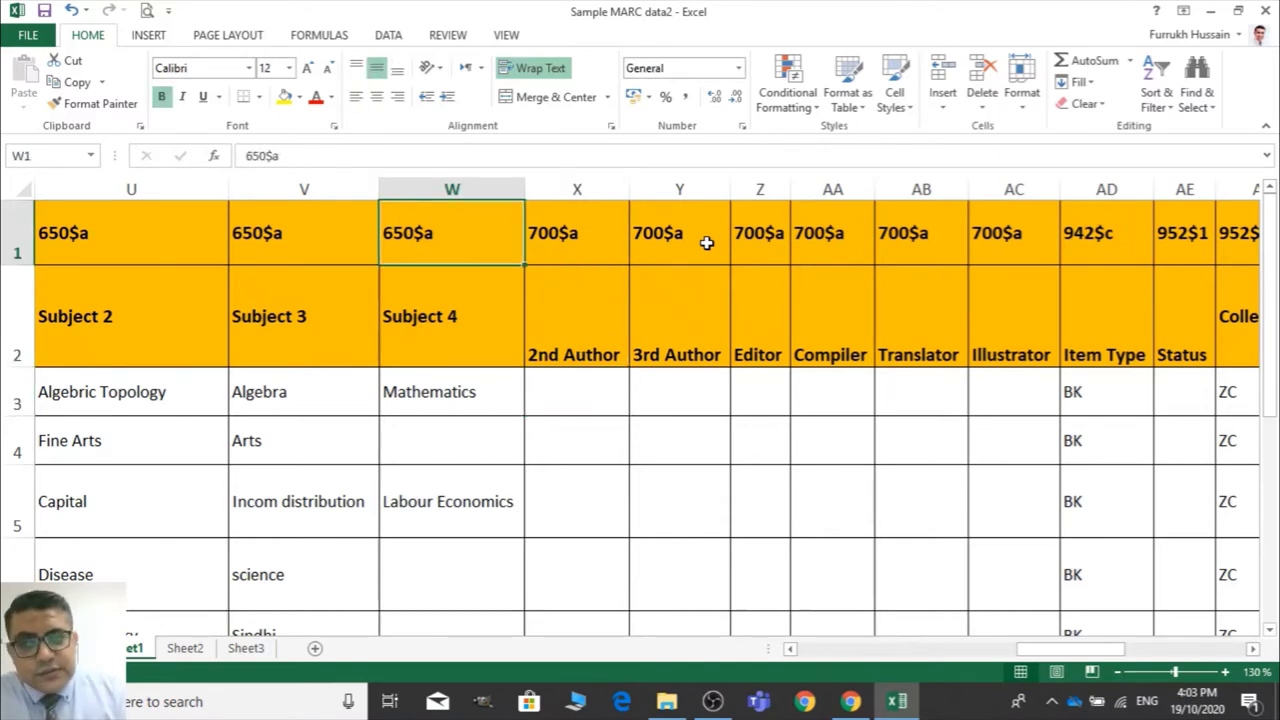
{"action": "key", "text": "Right"}
{"action": "key", "text": "Right"}
{"action": "key", "text": "Right"}
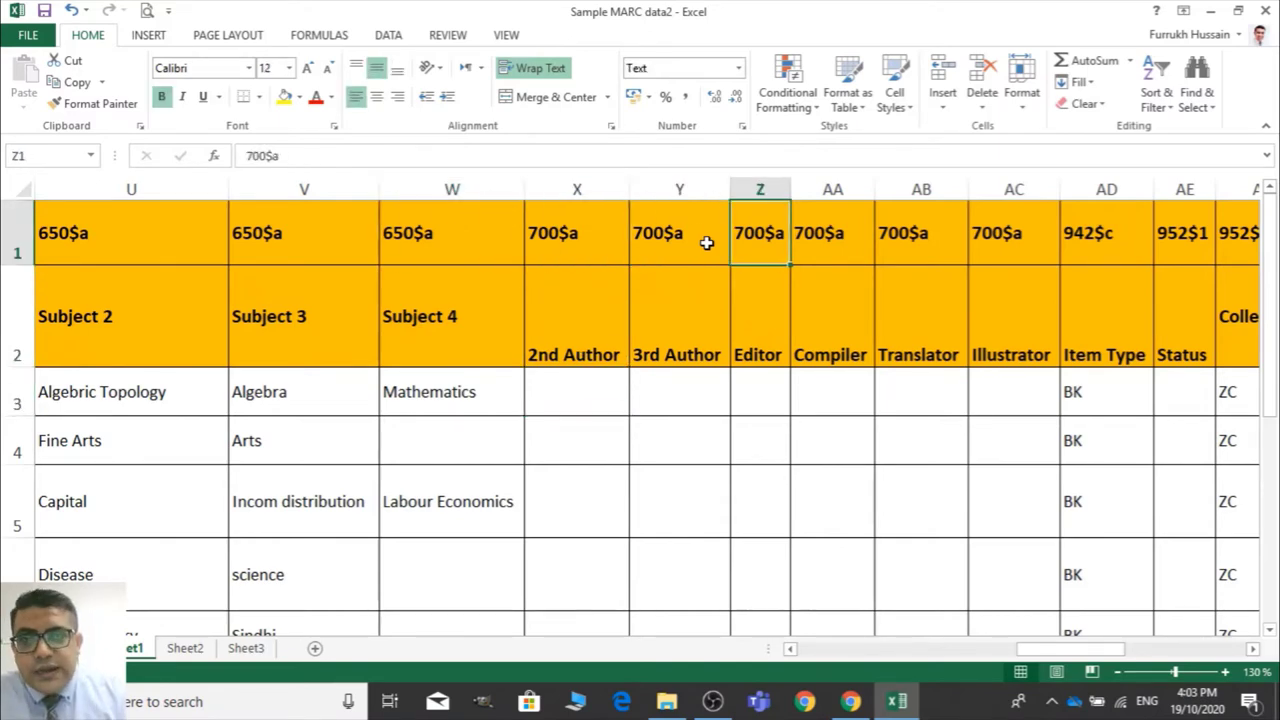
{"action": "key", "text": "Right"}
{"action": "key", "text": "Right"}
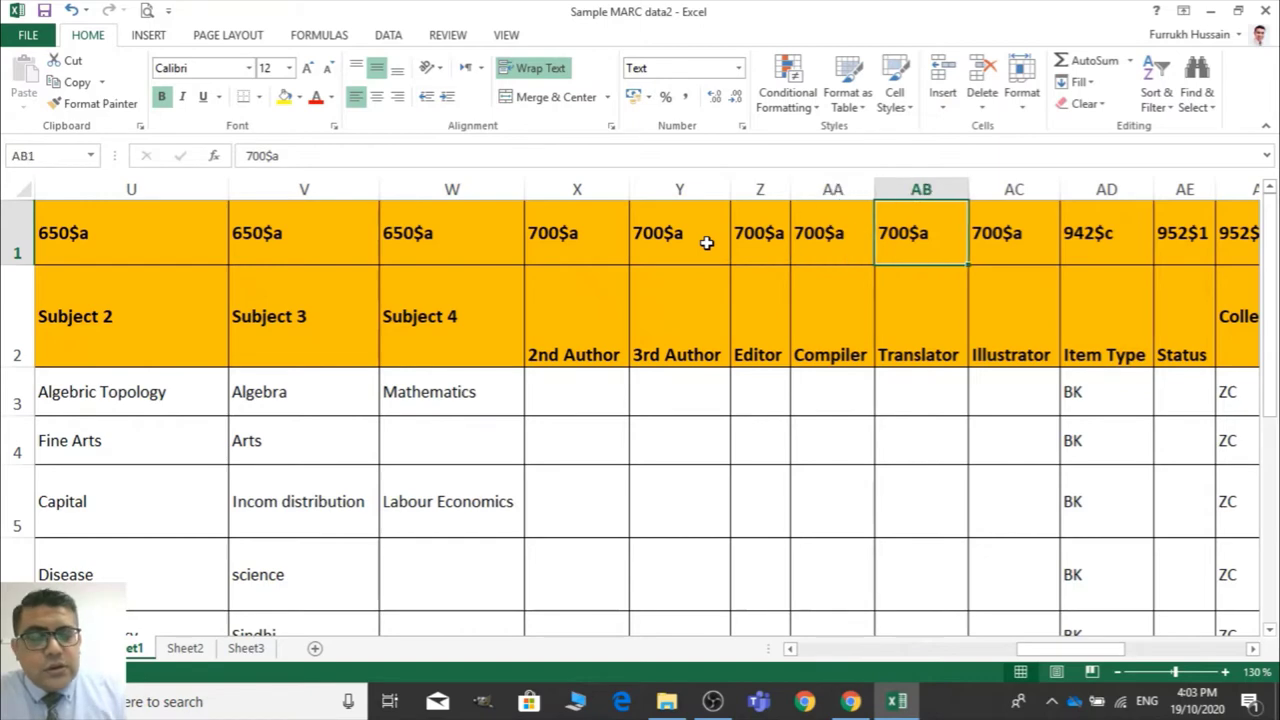
{"action": "key", "text": "Right"}
{"action": "key", "text": "Right"}
{"action": "key", "text": "Right"}
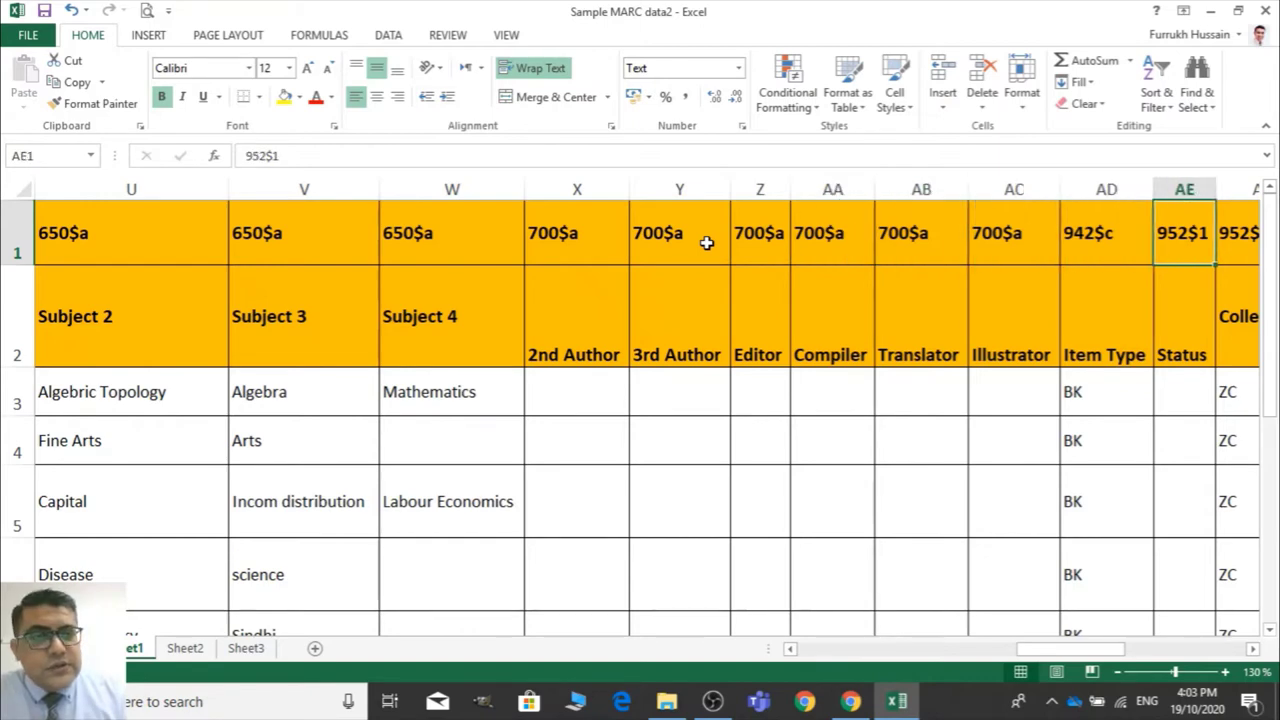
{"action": "key", "text": "Left"}
{"action": "key", "text": "Left"}
{"action": "key", "text": "Right"}
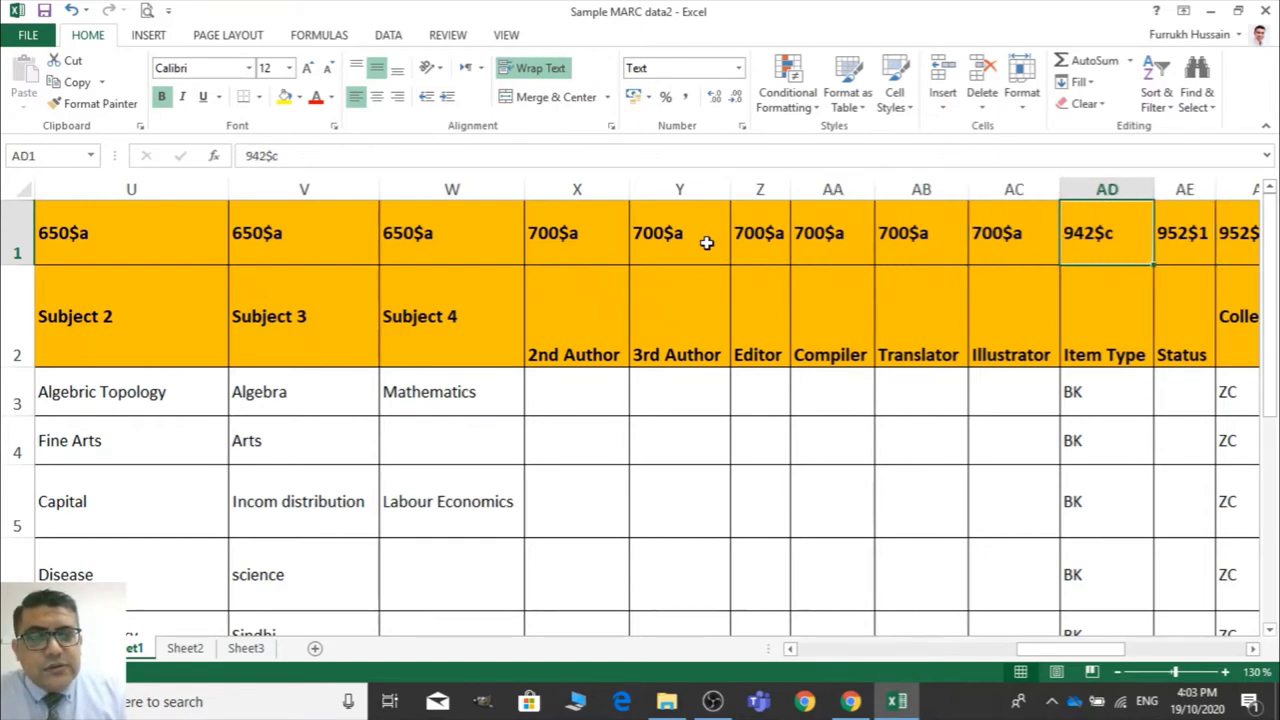
{"action": "key", "text": "Right"}
{"action": "key", "text": "Right"}
{"action": "key", "text": "Right"}
{"action": "key", "text": "Right"}
{"action": "key", "text": "Right"}
{"action": "key", "text": "Left"}
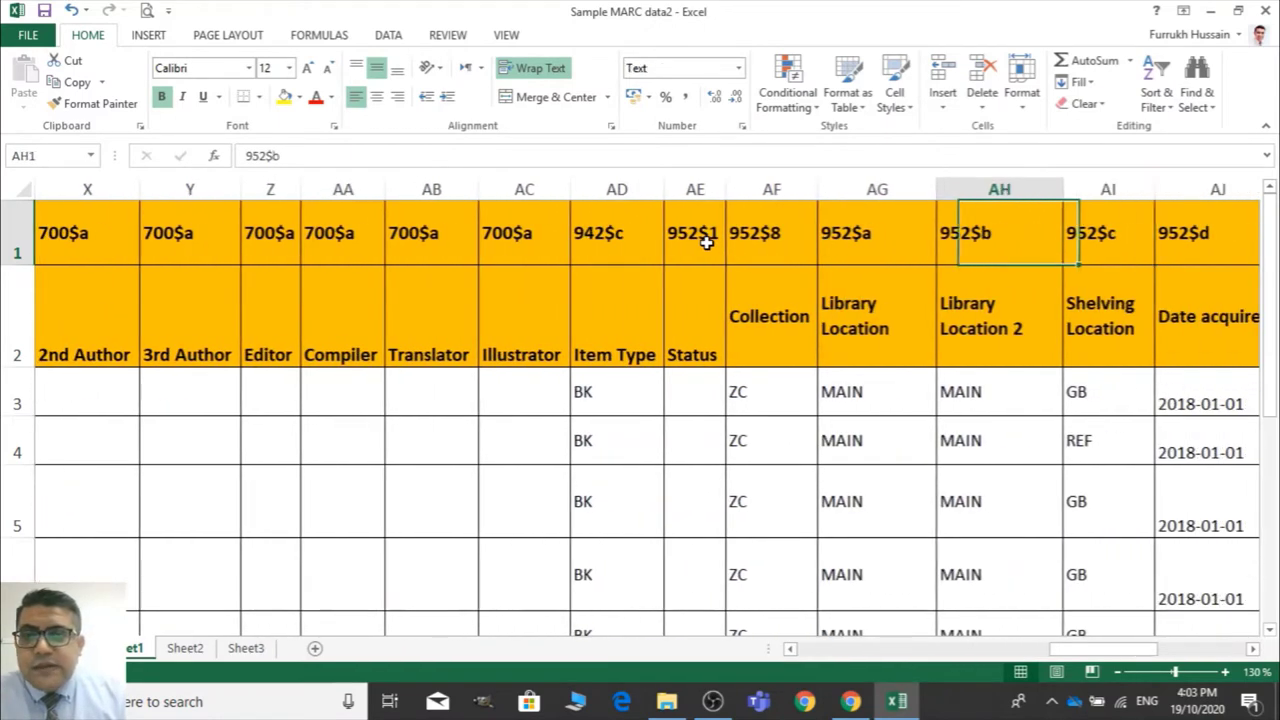
{"action": "key", "text": "Left"}
{"action": "key", "text": "Left"}
{"action": "key", "text": "Left"}
{"action": "key", "text": "Left"}
{"action": "key", "text": "Left"}
{"action": "key", "text": "Right"}
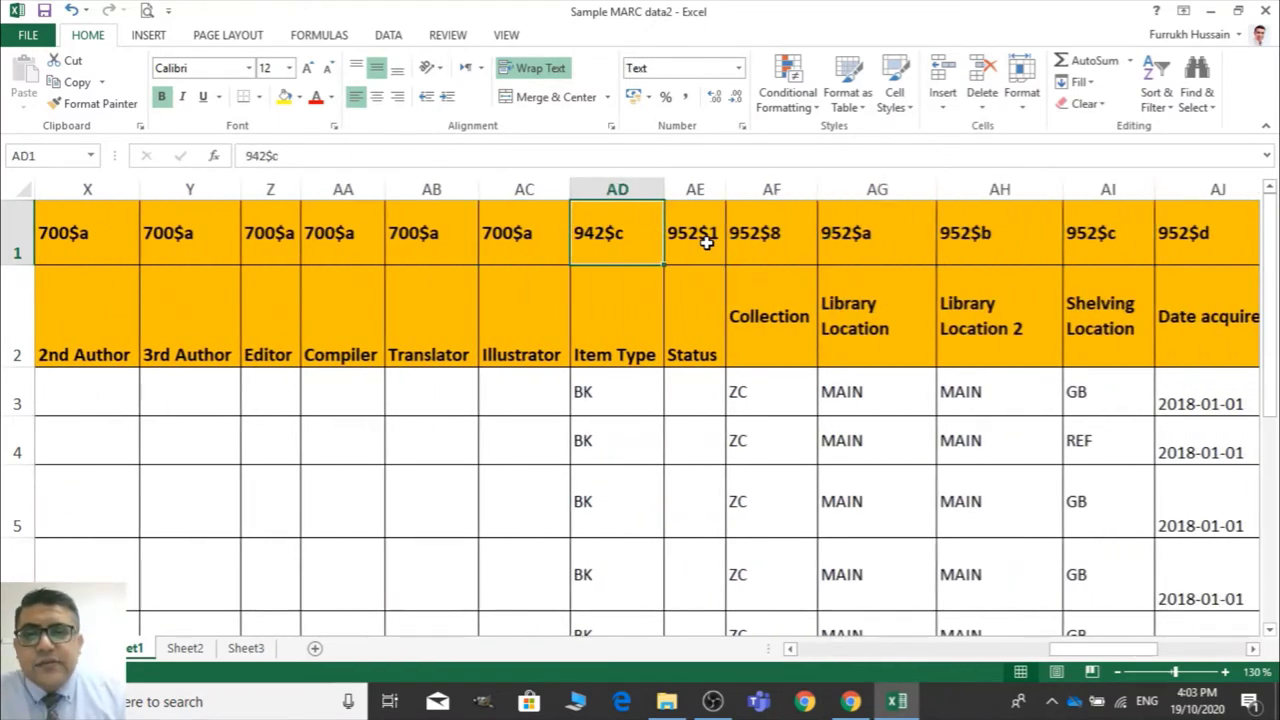
{"action": "key", "text": "Down"}
{"action": "key", "text": "Up"}
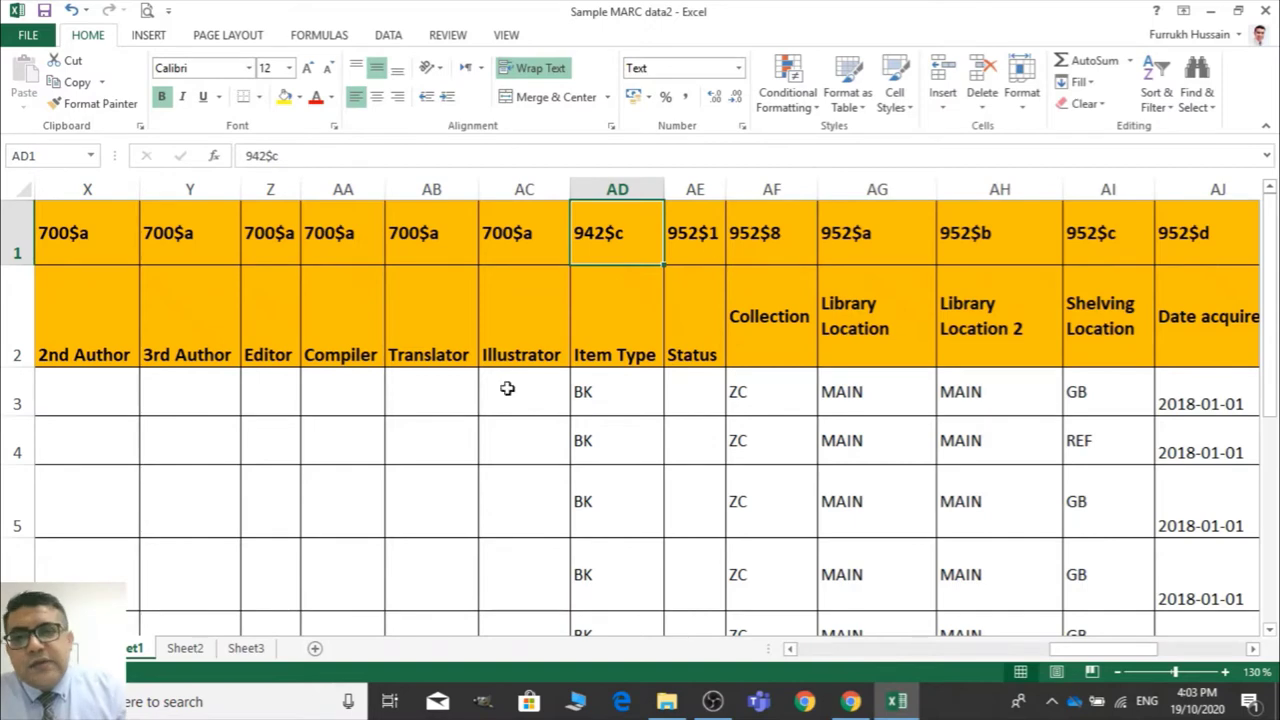
Insert two blank columns before the Item Type column
{"action": "left_click_drag", "start_coordinate": [617, 189], "coordinate": [700, 190]}
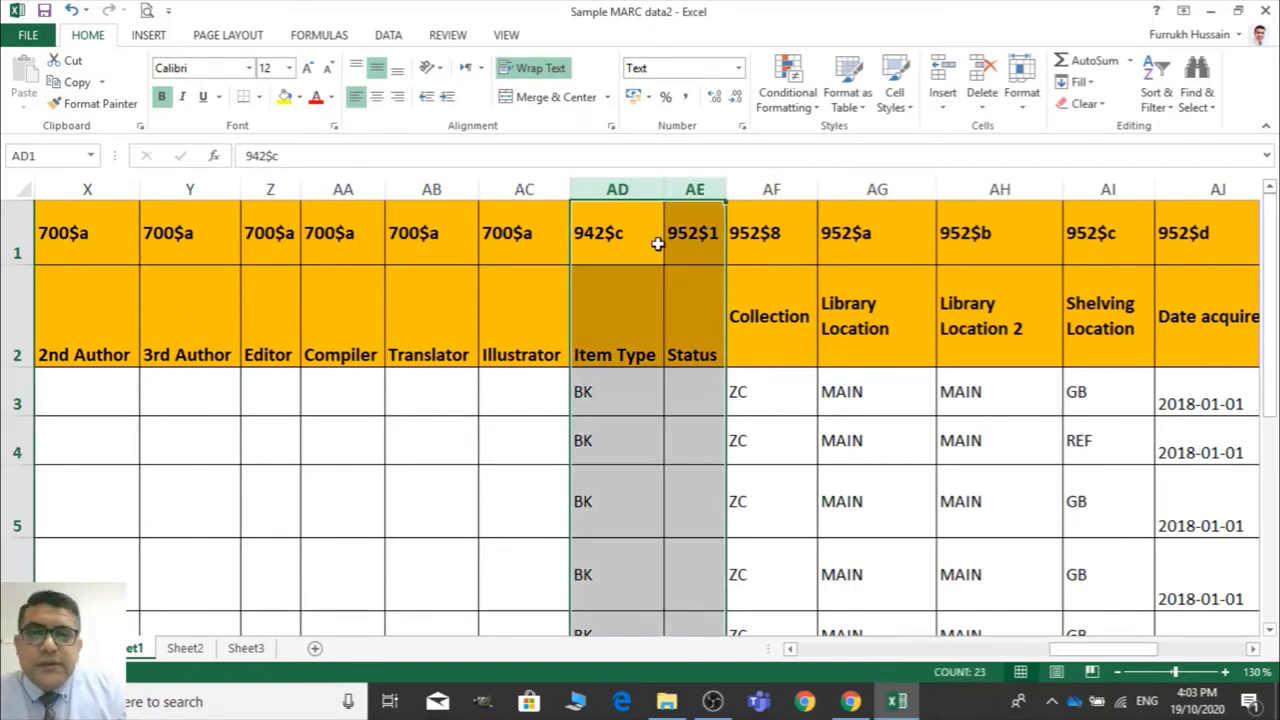
{"action": "right_click", "coordinate": [651, 242]}
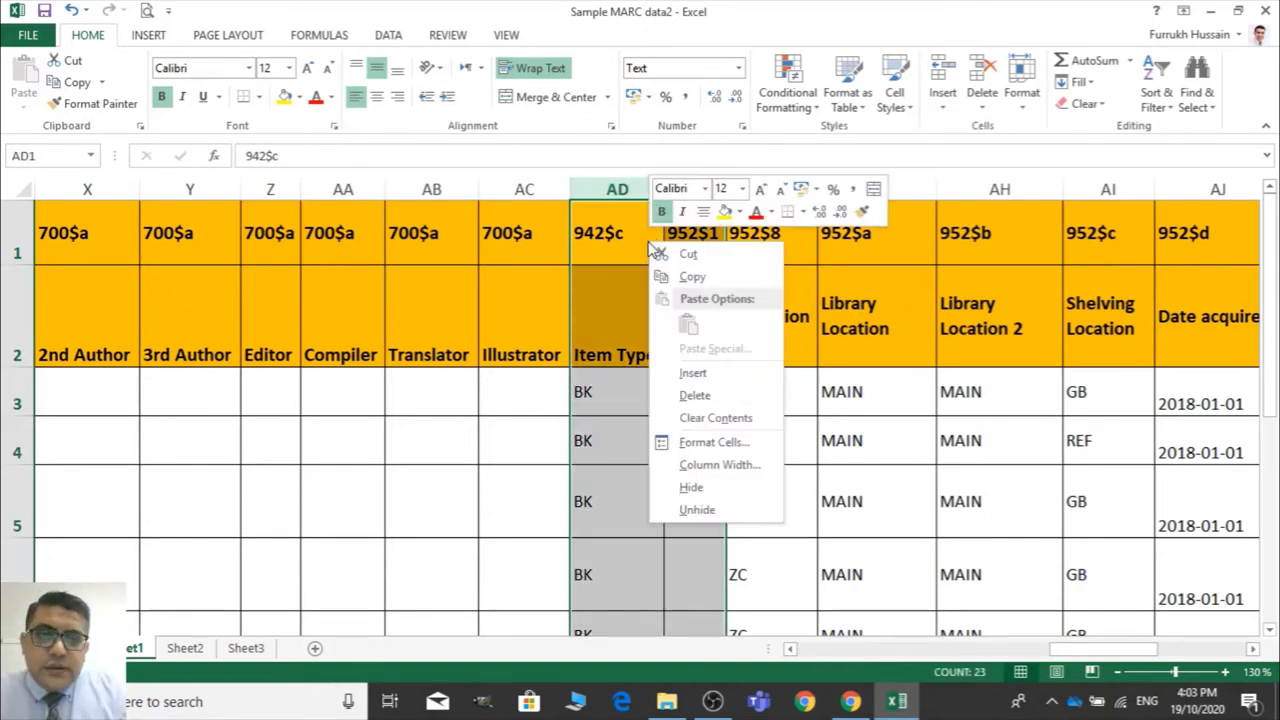
{"action": "left_click", "coordinate": [716, 382]}
{"action": "left_click", "coordinate": [600, 236]}
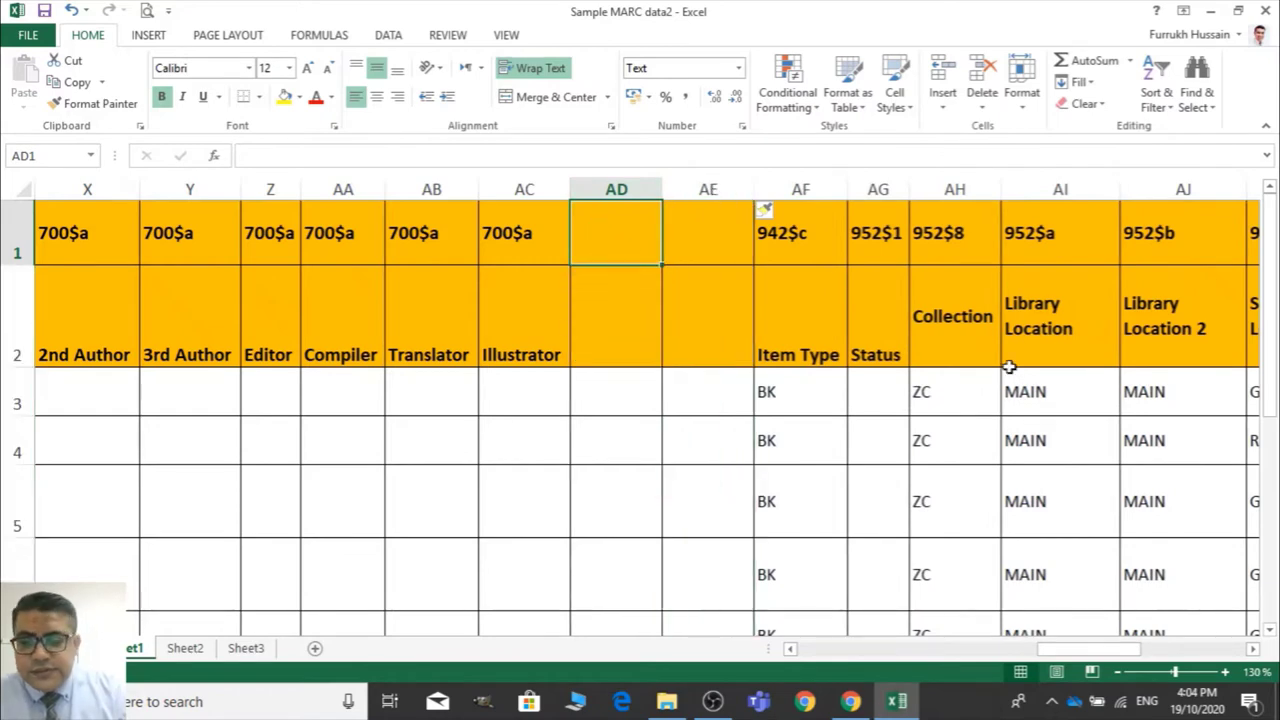
Enter the MARC tags 856$3 in AD1 and 856$u in AE1
{"action": "type", "text": "8"}
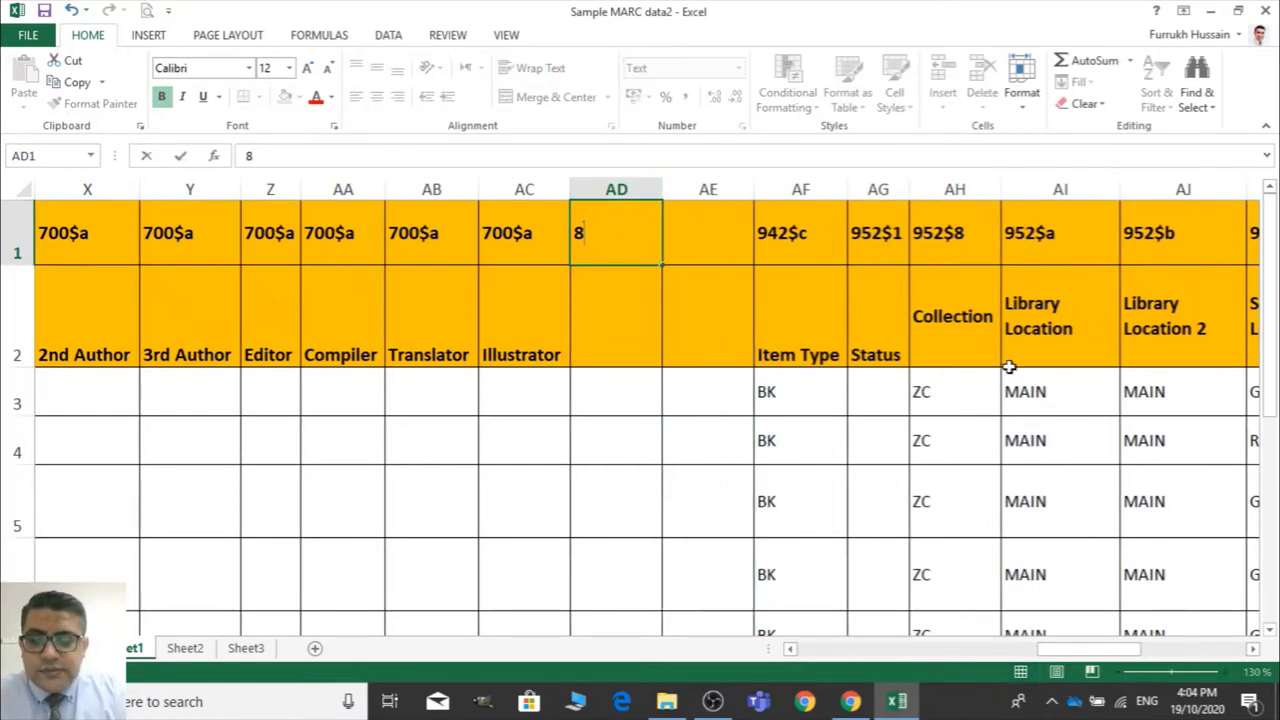
{"action": "type", "text": "56"}
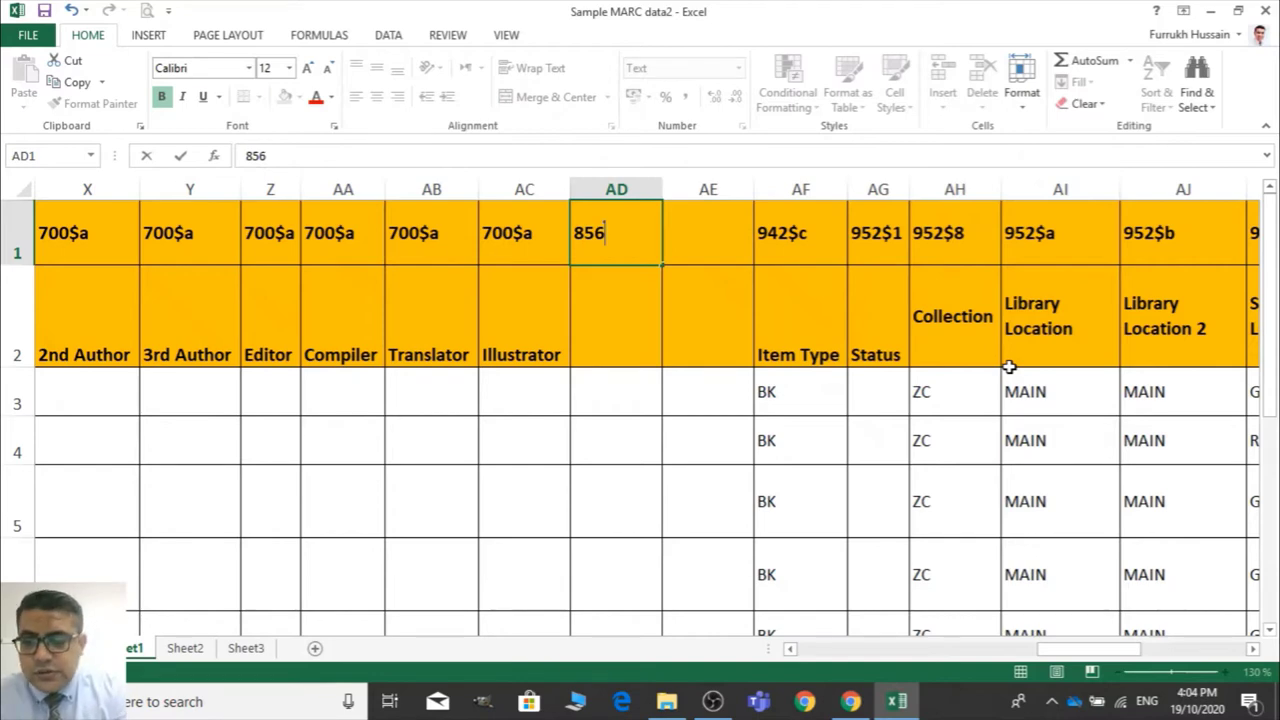
{"action": "type", "text": "$"}
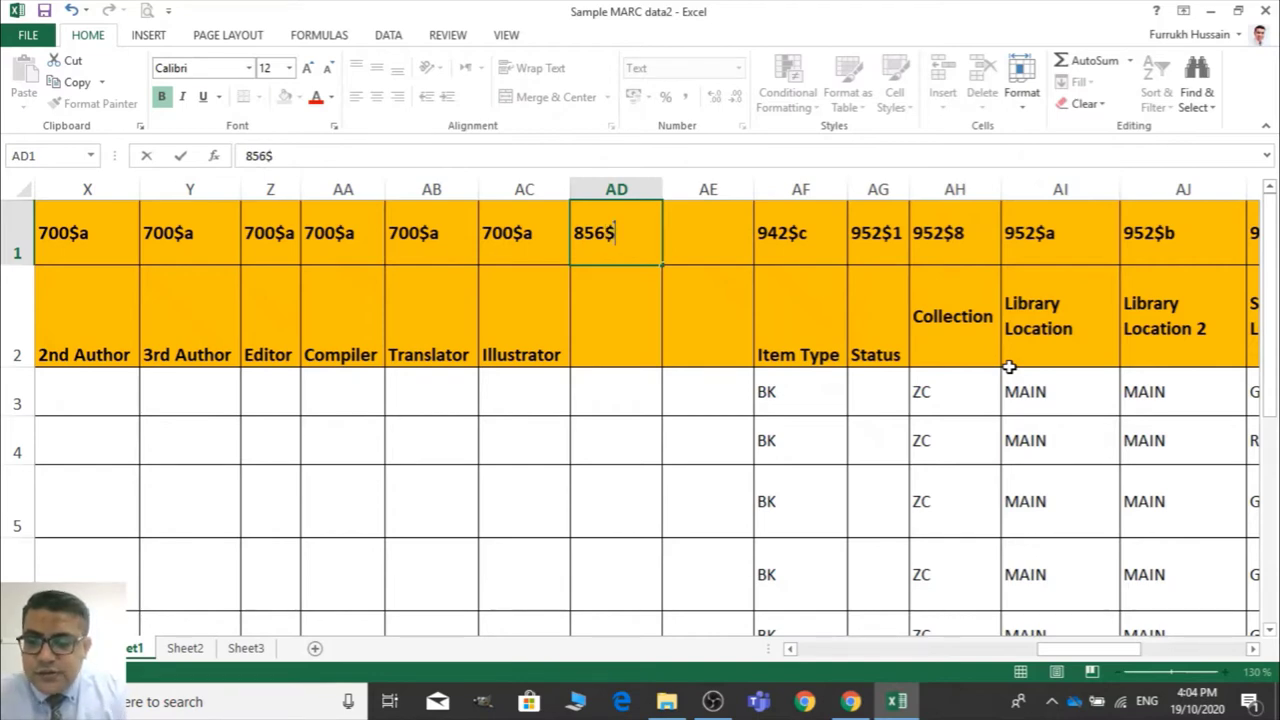
{"action": "type", "text": "a"}
{"action": "key", "text": "BackSpace"}
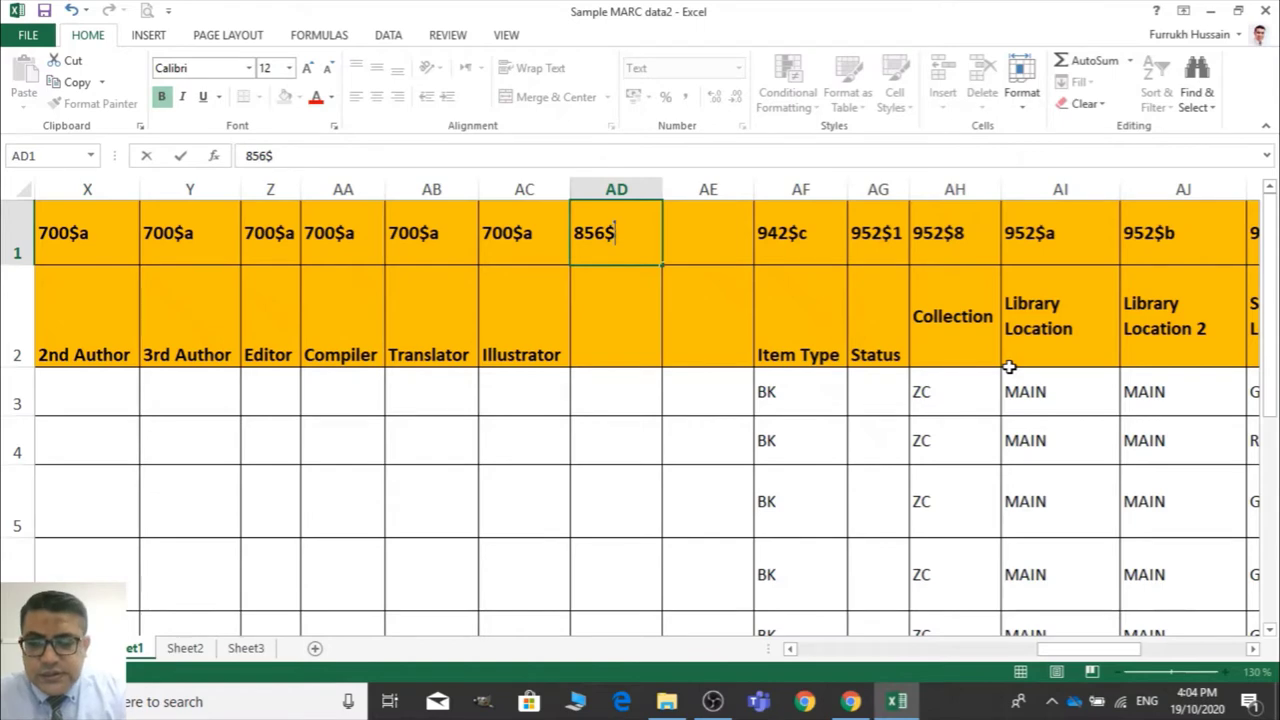
{"action": "type", "text": "3"}
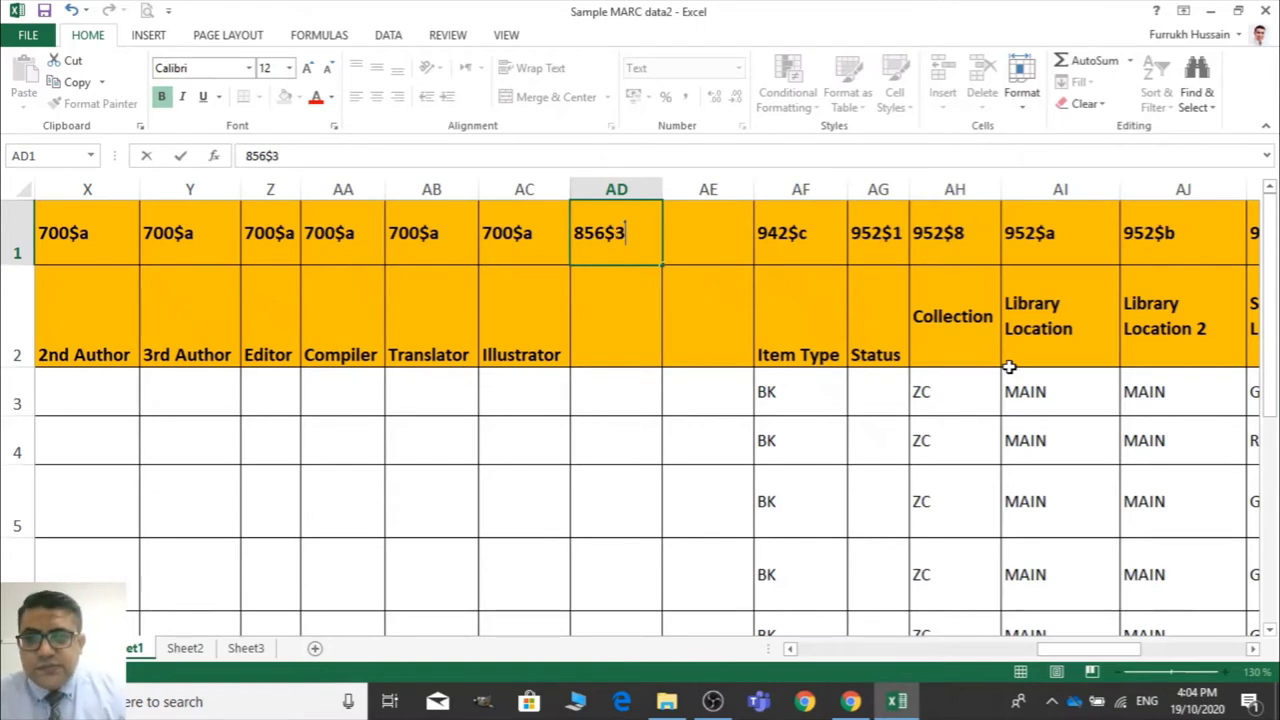
{"action": "left_click", "coordinate": [698, 214]}
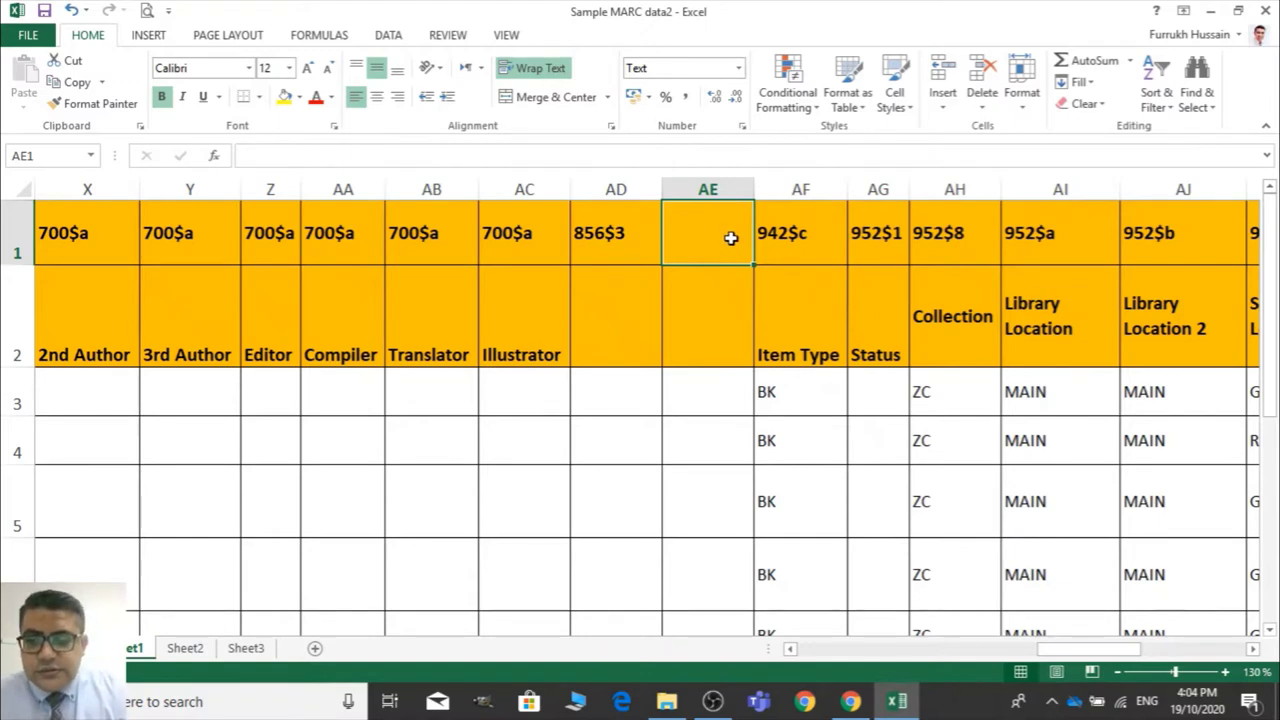
{"action": "type", "text": "856"}
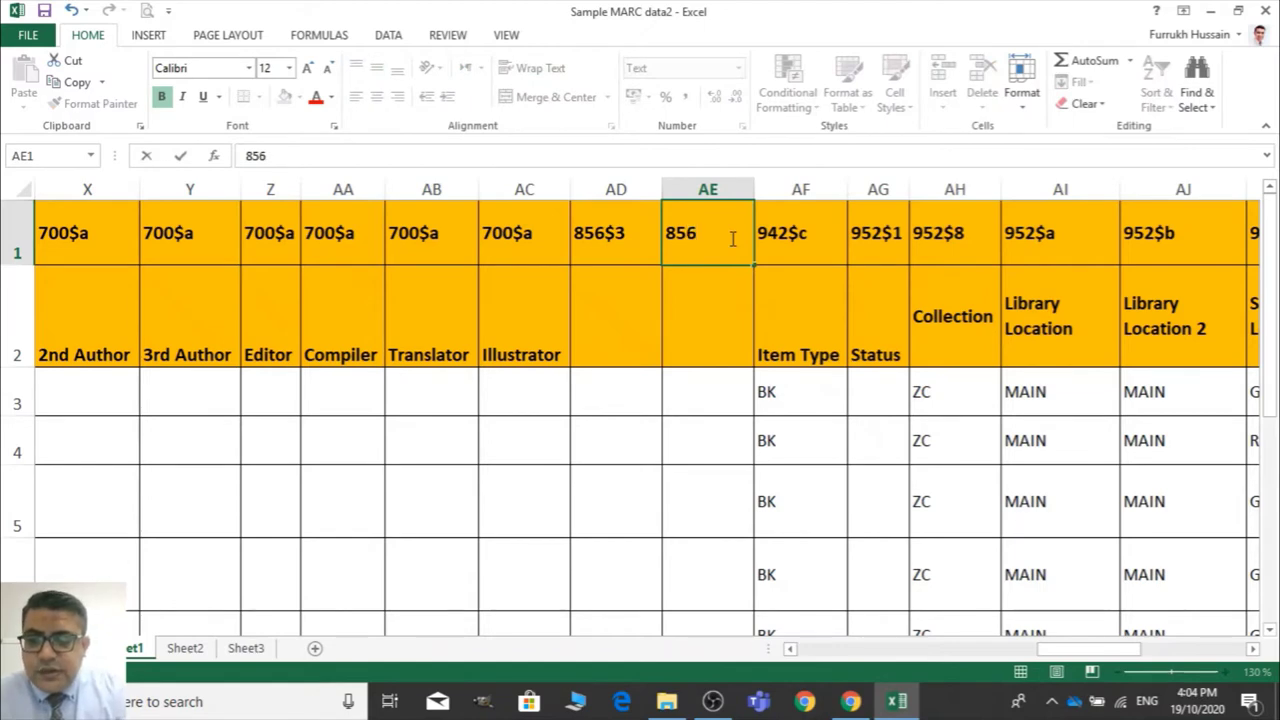
{"action": "type", "text": "$u"}
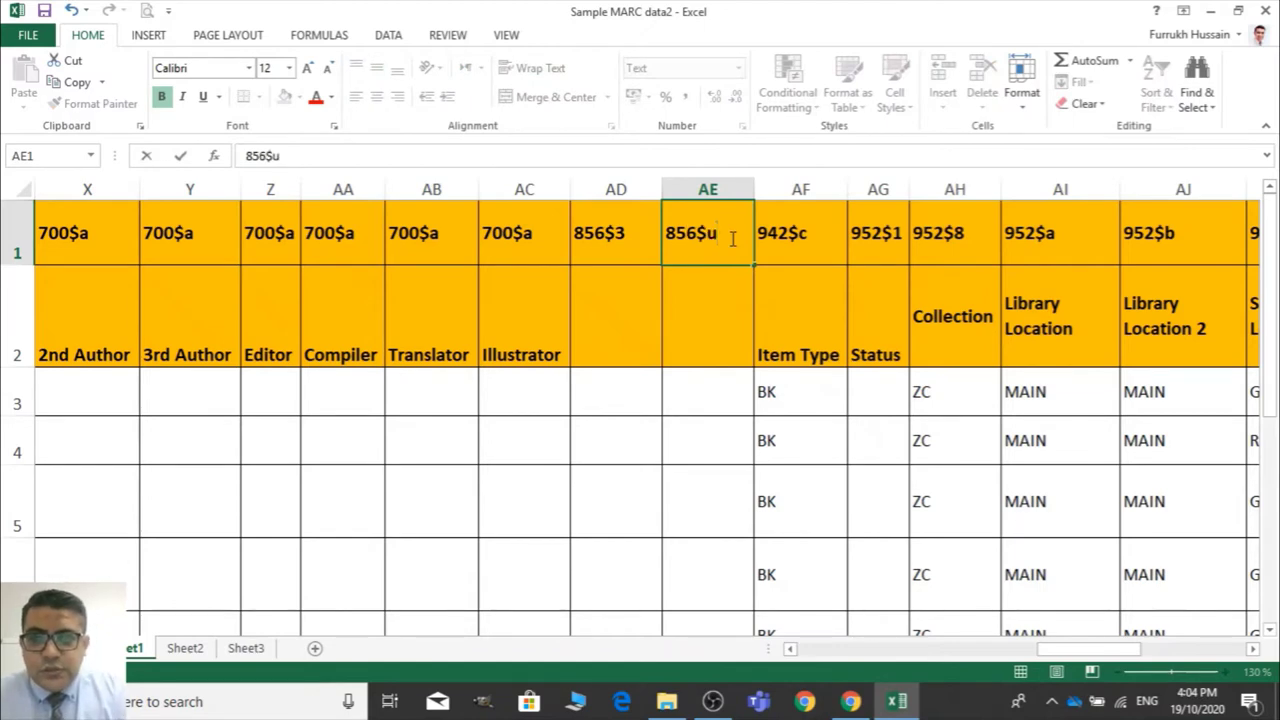
Commit the 856$u tag, then label AD2 'Text URL' and AE2 'URL'
{"action": "left_click", "coordinate": [731, 316]}
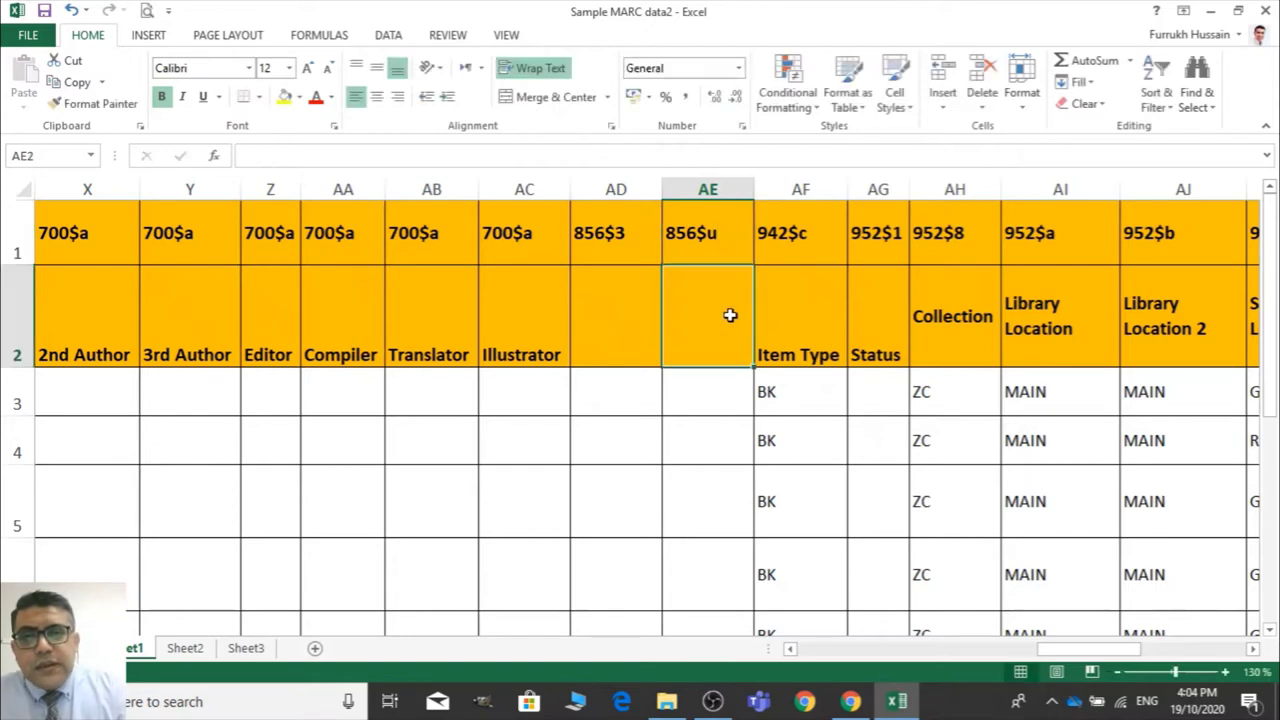
{"action": "left_click", "coordinate": [630, 304]}
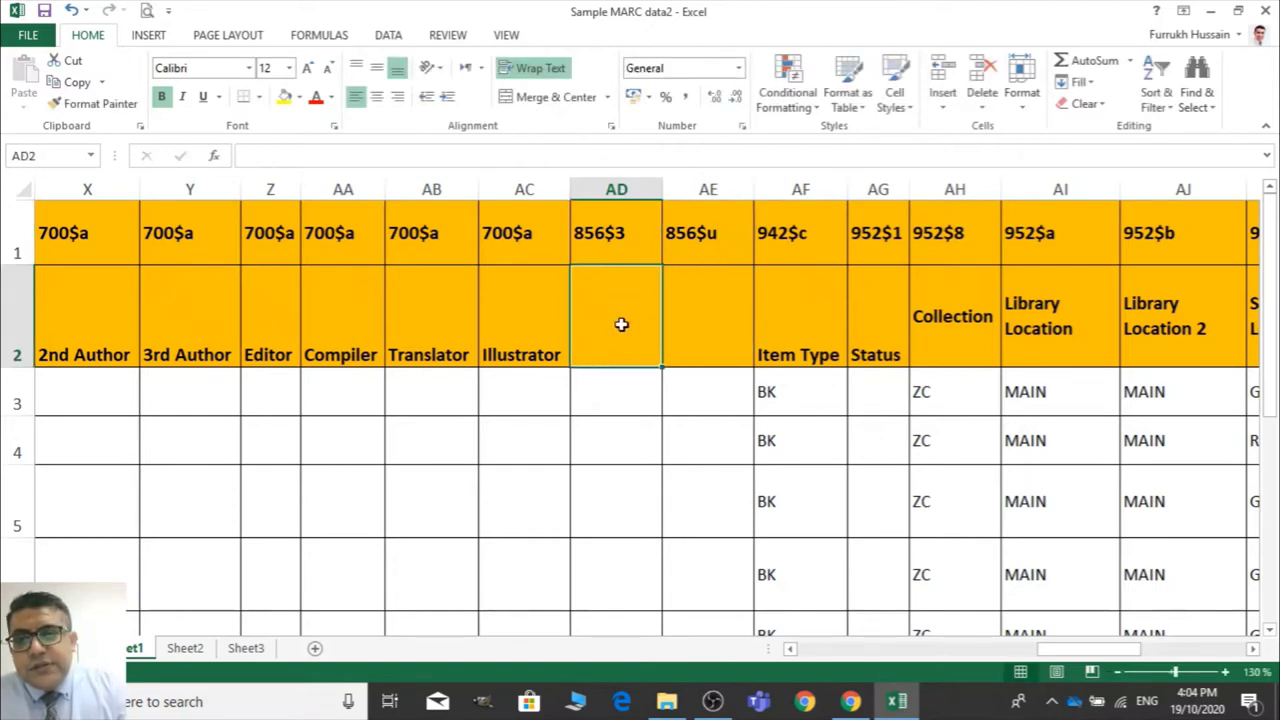
{"action": "type", "text": "U"}
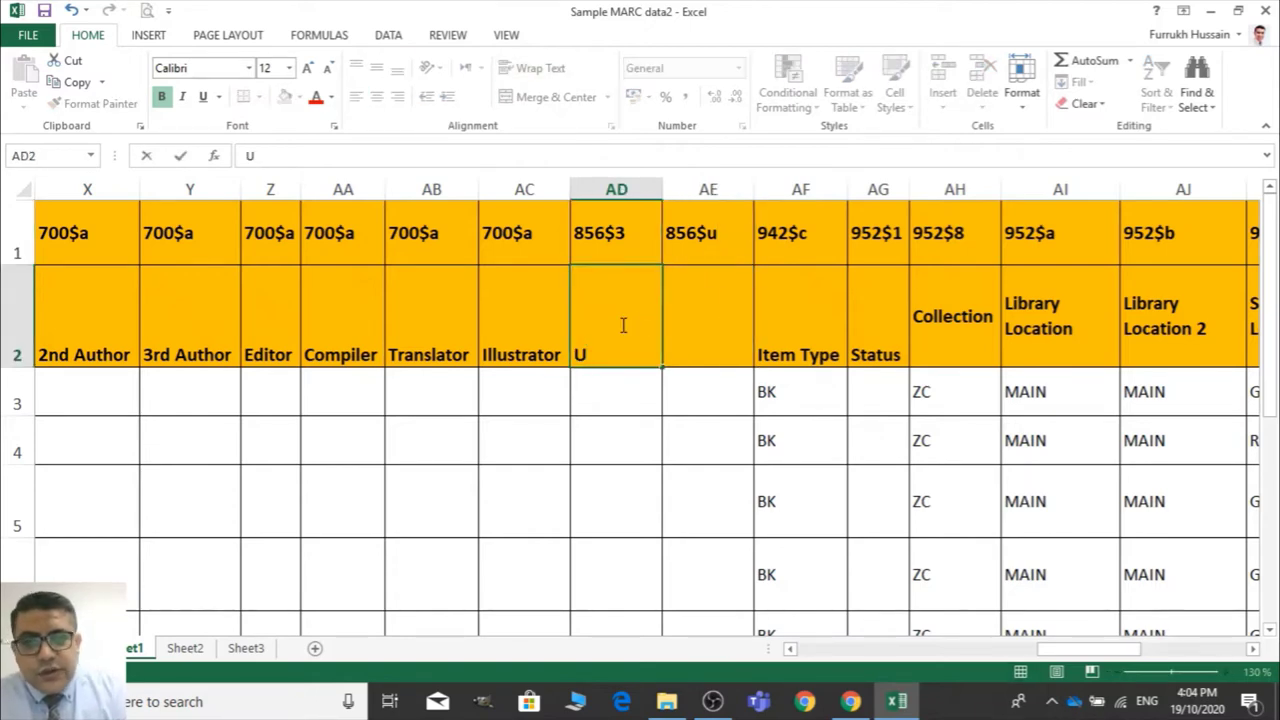
{"action": "key", "text": "BackSpace"}
{"action": "type", "text": "Text"}
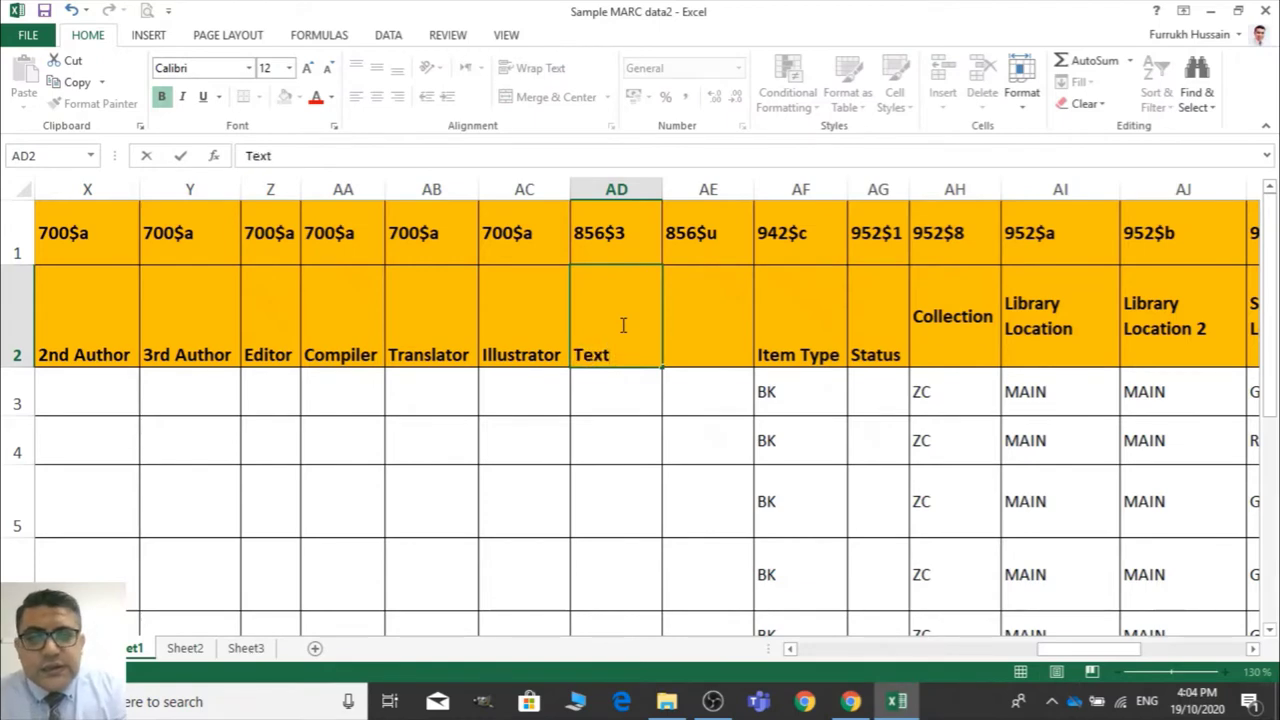
{"action": "type", "text": " URL"}
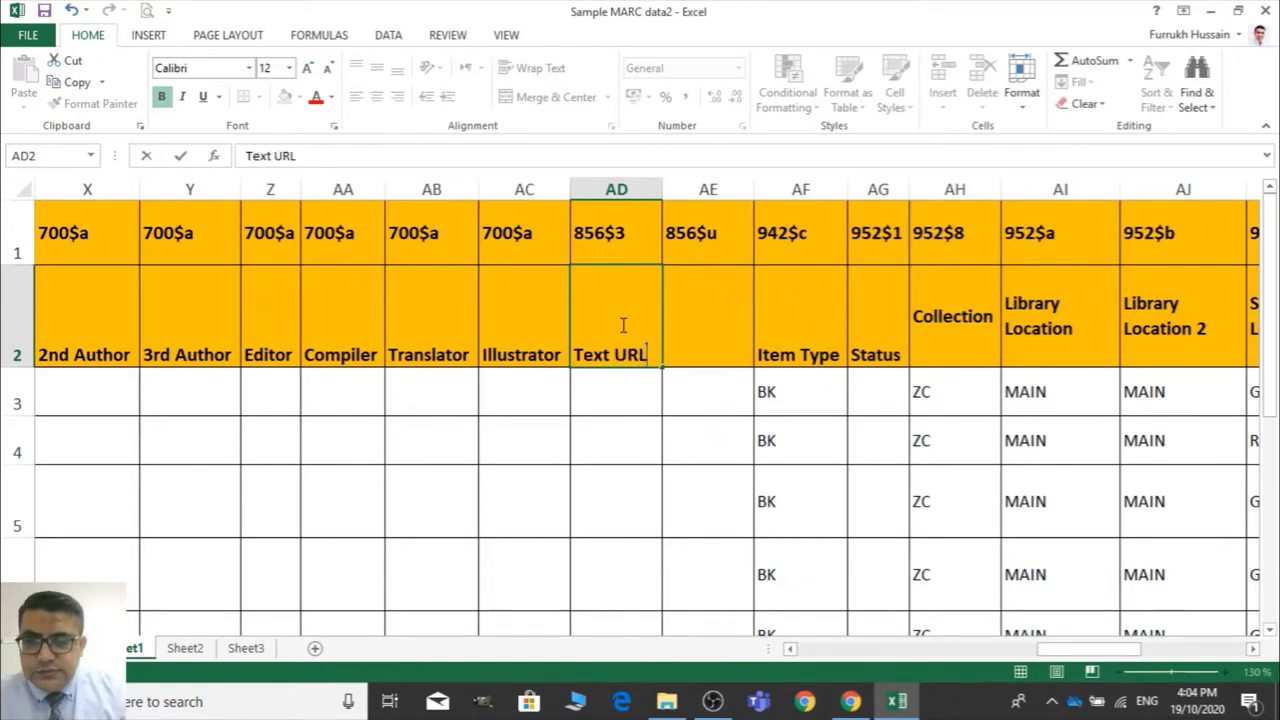
{"action": "key", "text": "Tab"}
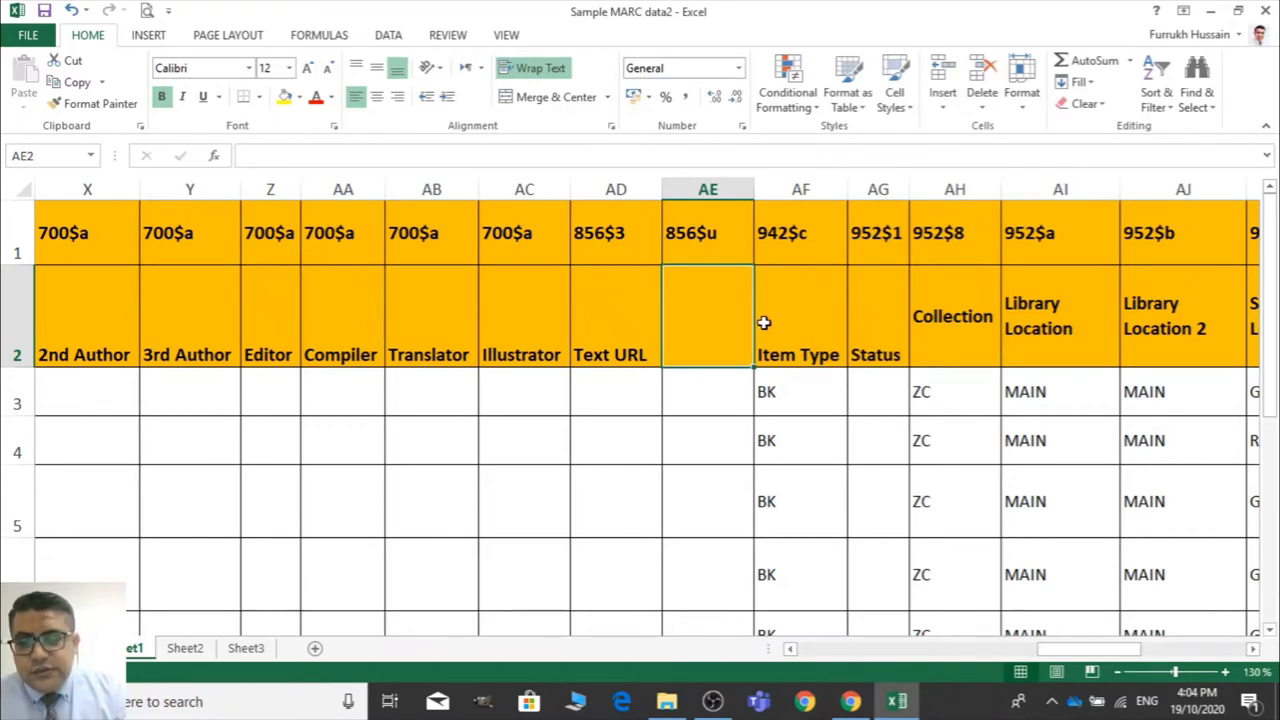
{"action": "type", "text": "URL"}
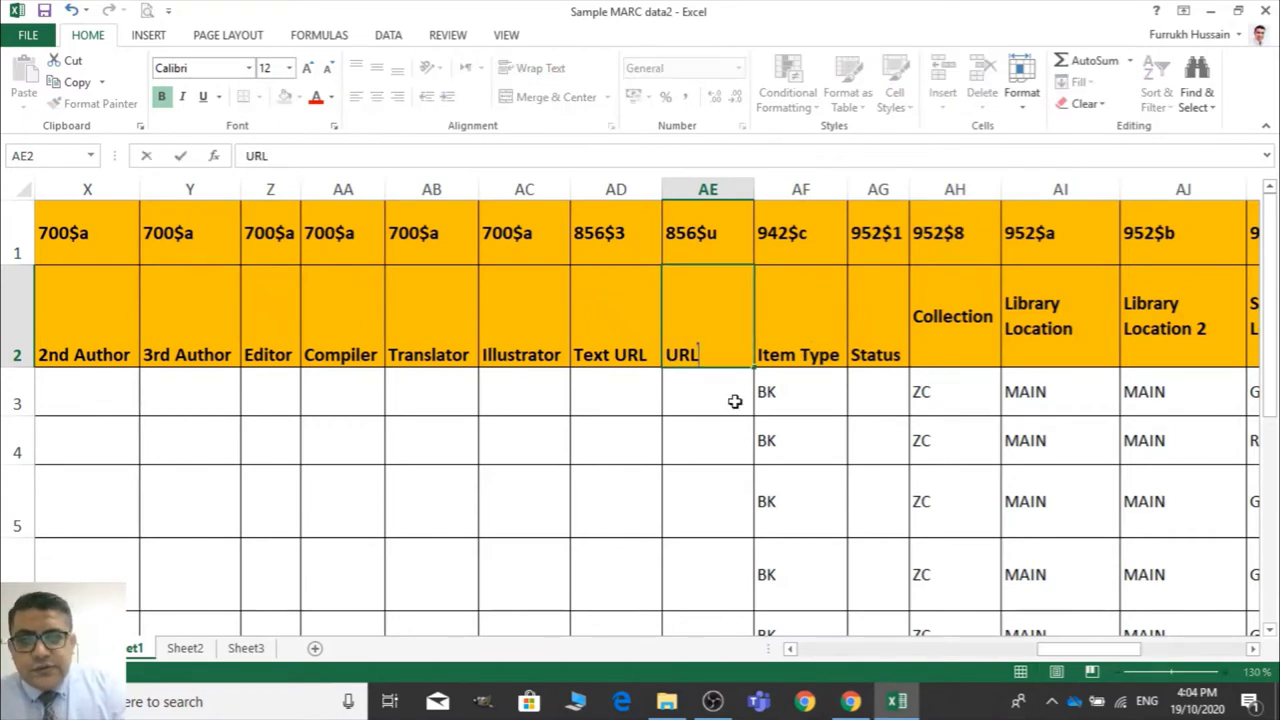
{"action": "left_click", "coordinate": [735, 401]}
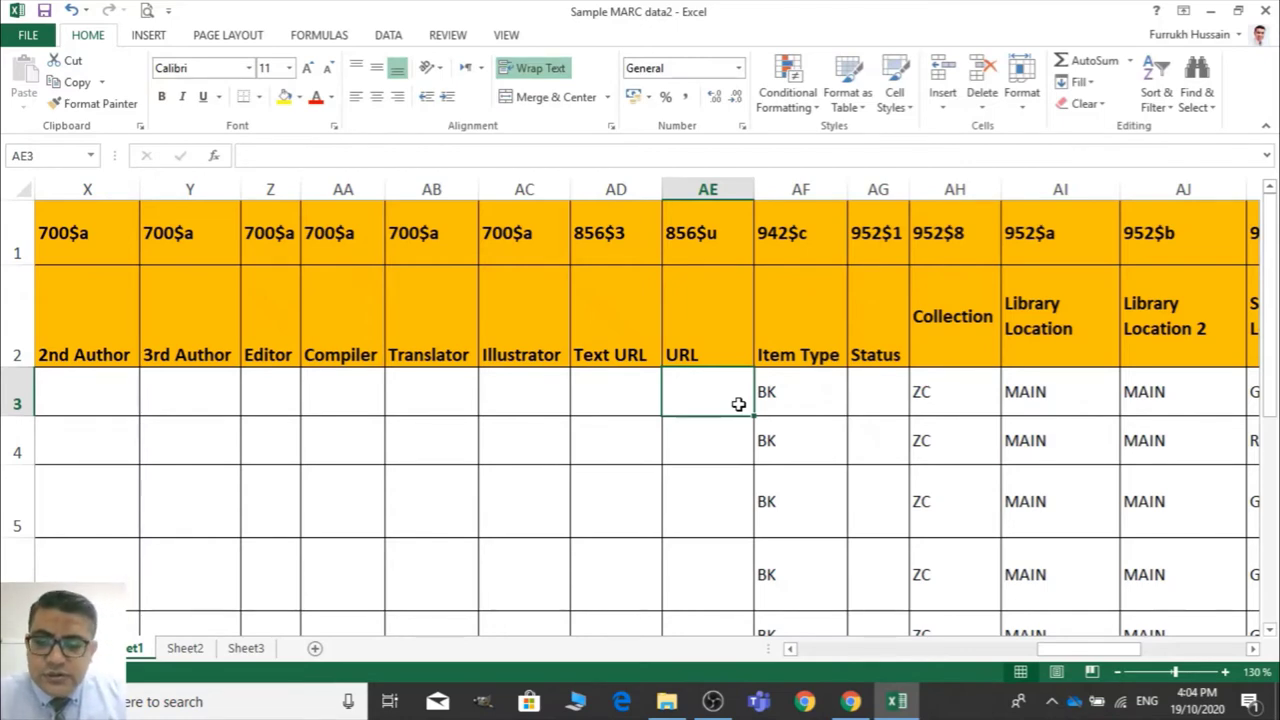
Enter the address https:youtube.com/c/raflimts in cell AE3
{"action": "type", "text": "http"}
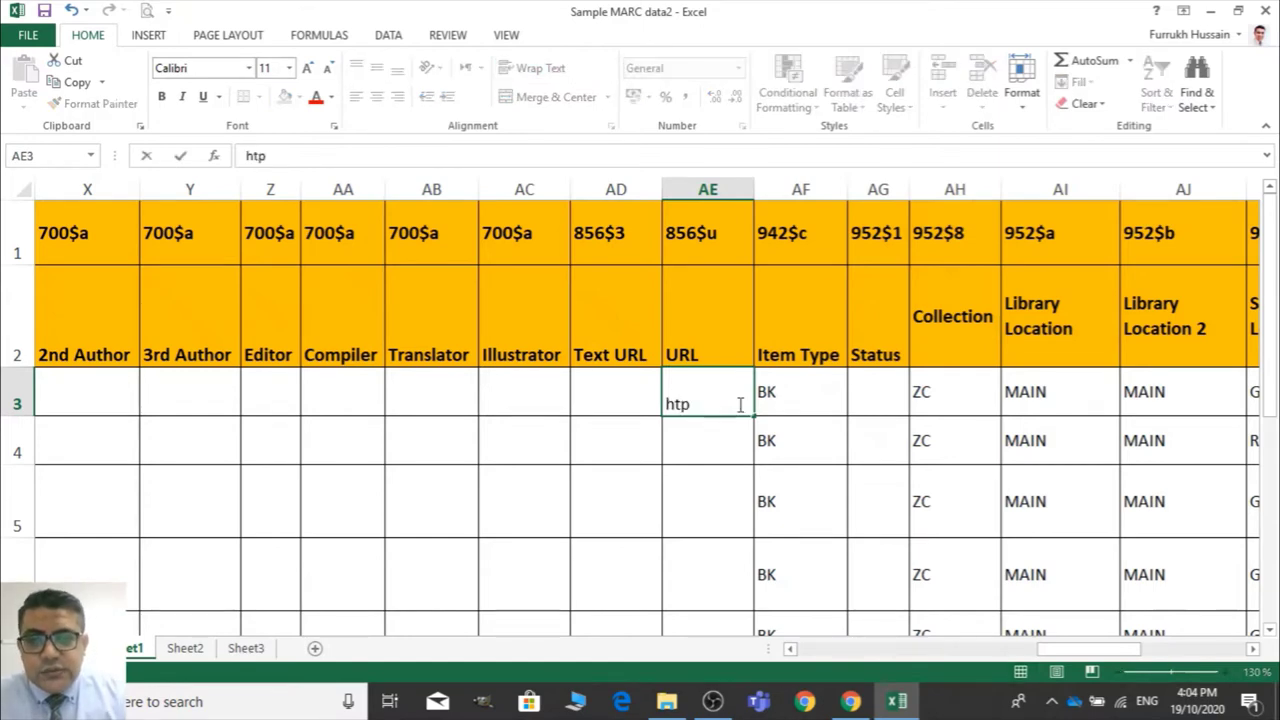
{"action": "key", "text": "BackSpace"}
{"action": "key", "text": "BackSpace"}
{"action": "type", "text": "t"}
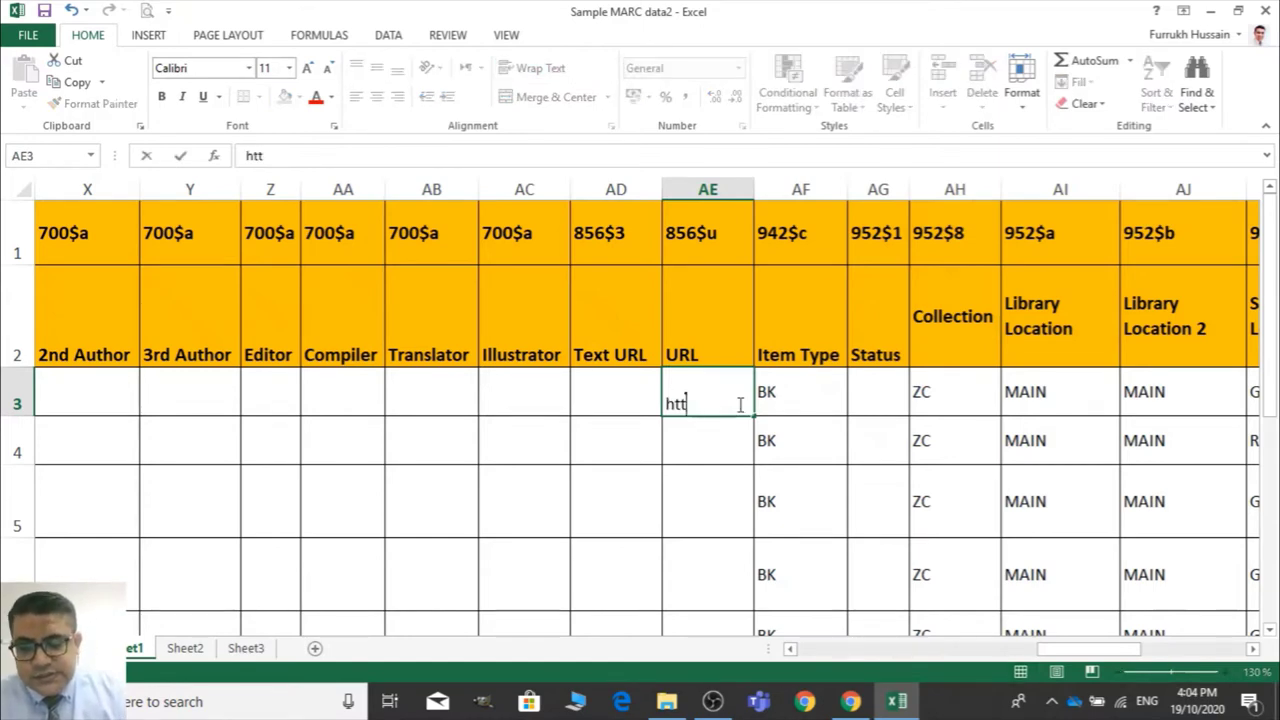
{"action": "type", "text": "ps:"}
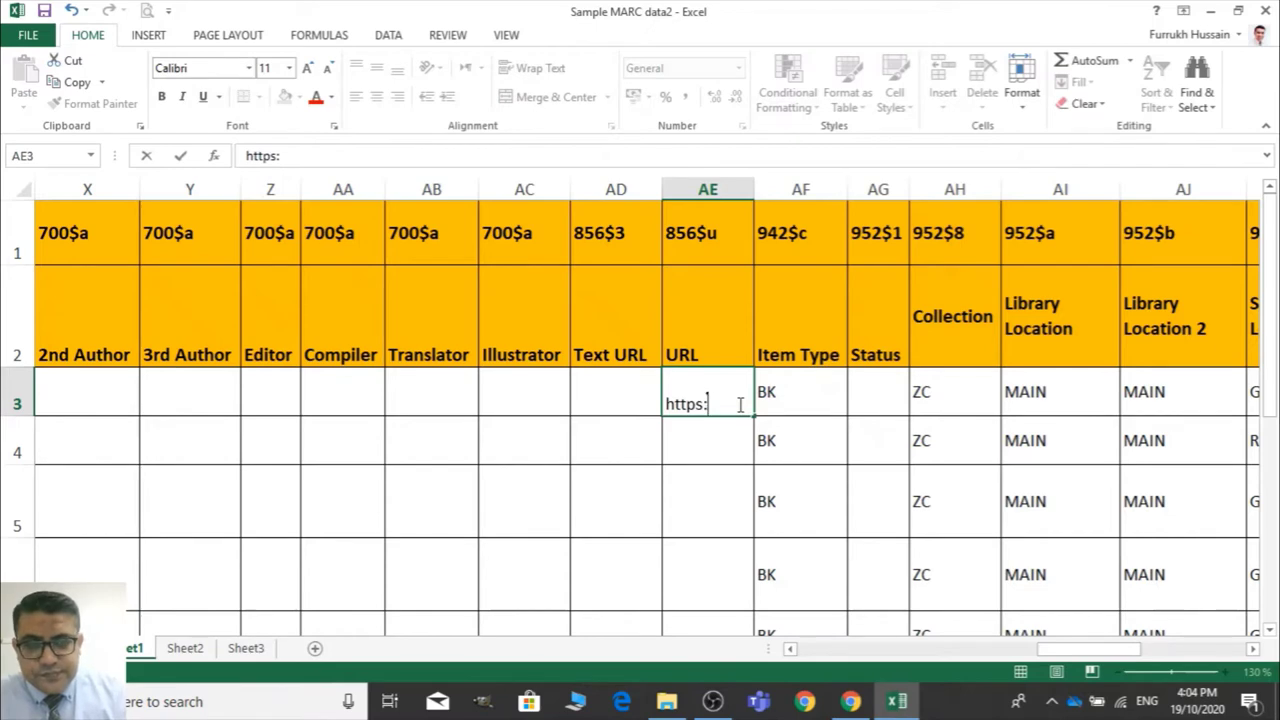
{"action": "type", "text": "yout"}
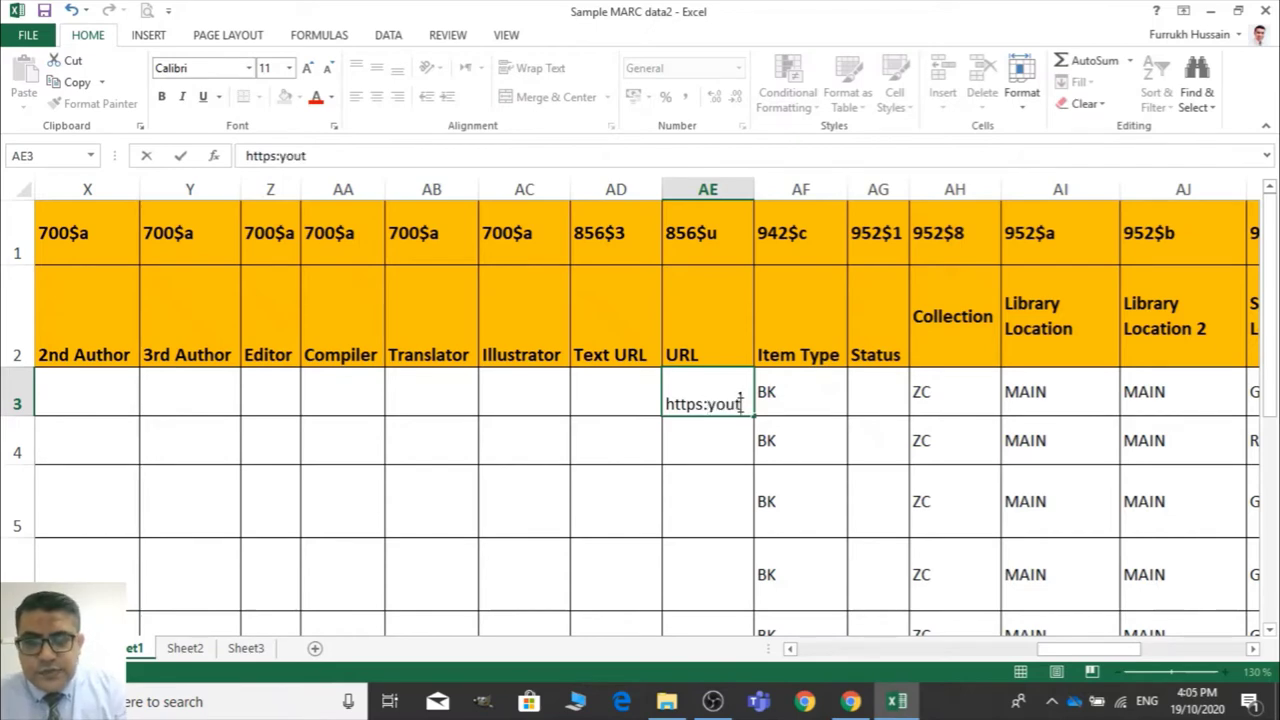
{"action": "type", "text": "ube.c"}
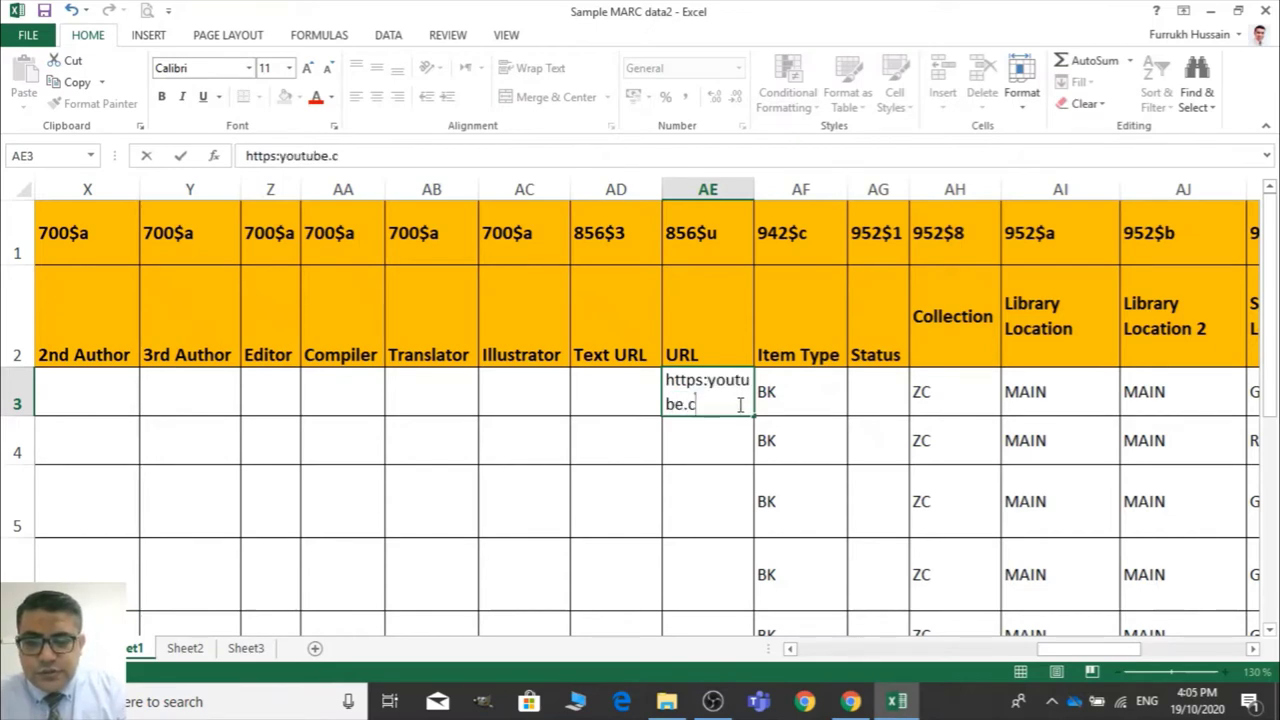
{"action": "type", "text": "om/c"}
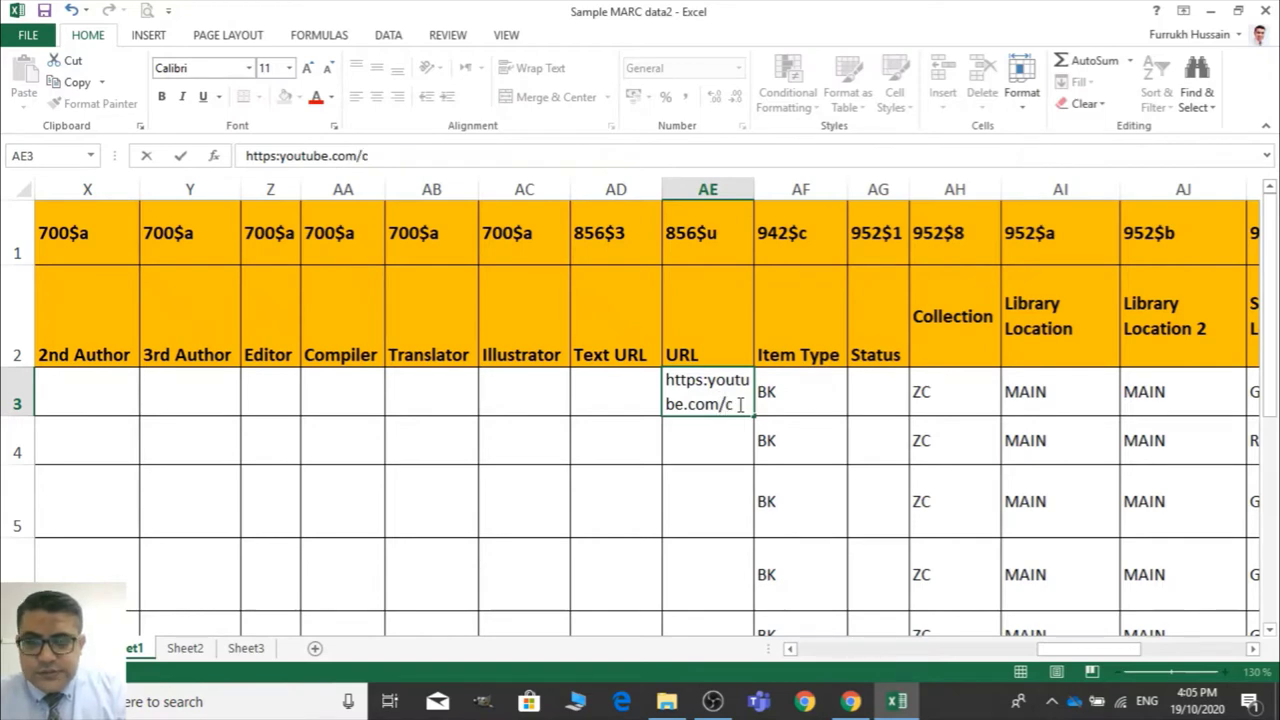
{"action": "type", "text": "/raf"}
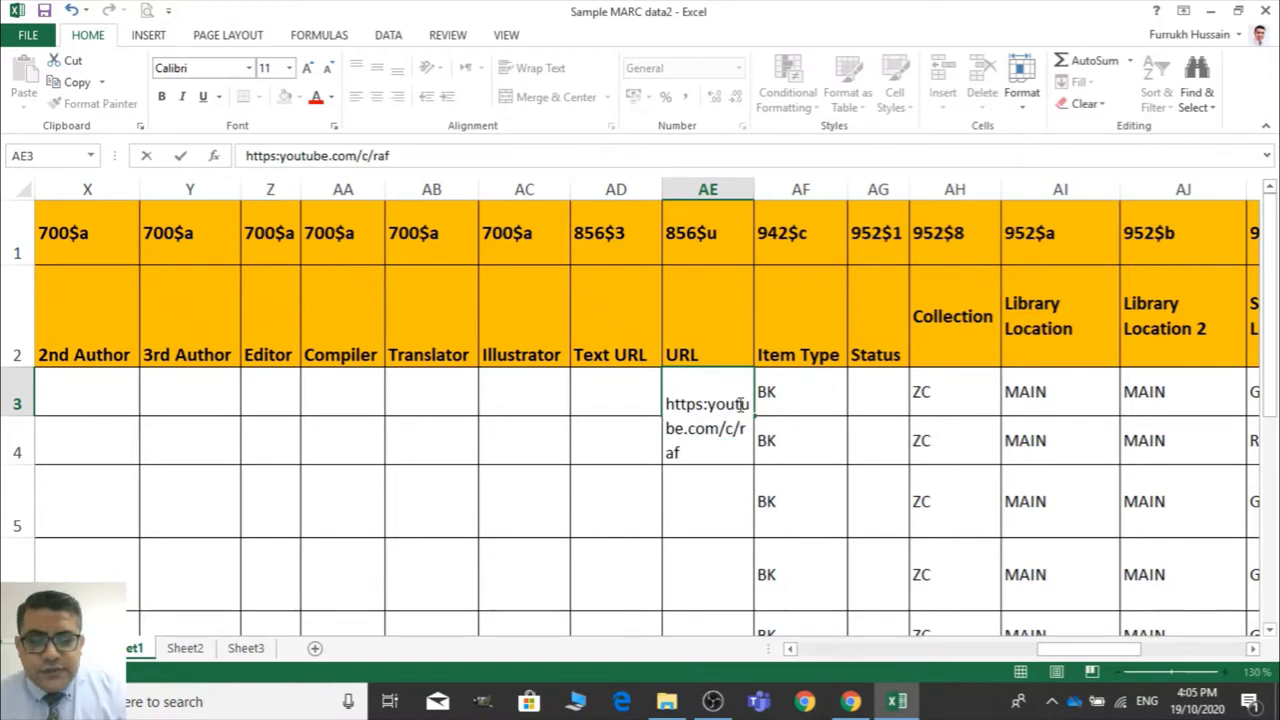
{"action": "type", "text": "limts"}
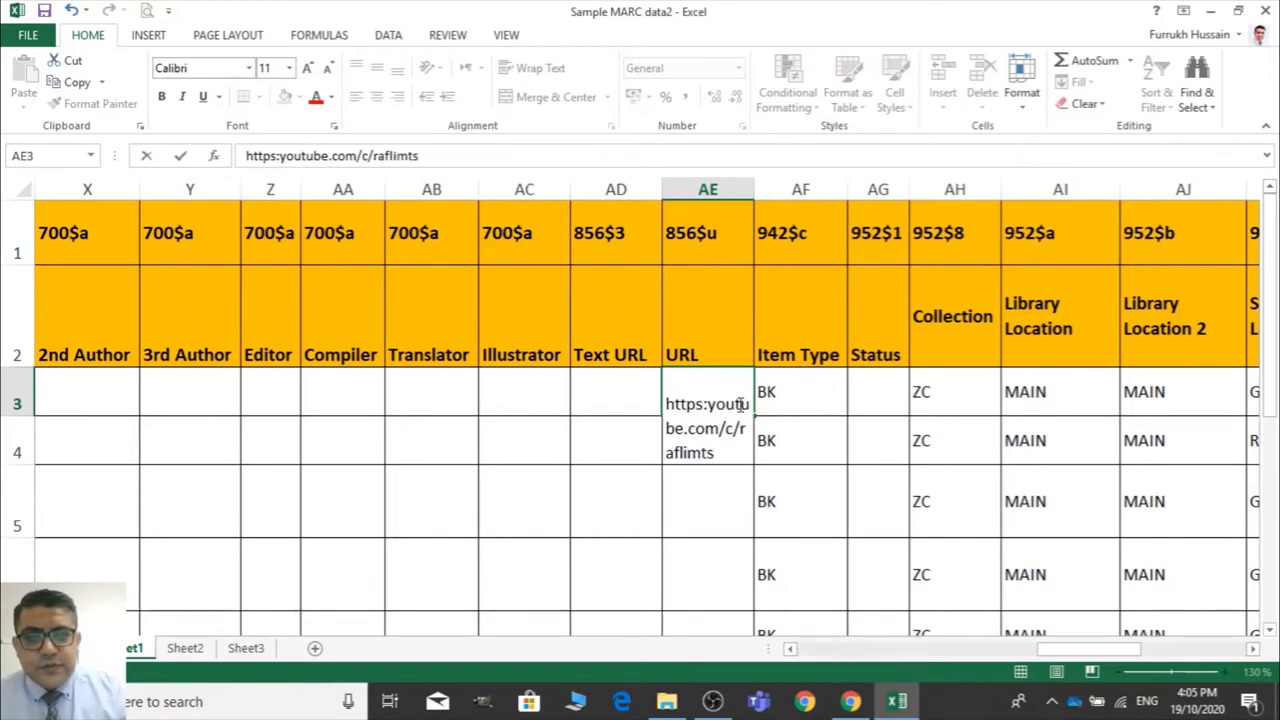
{"action": "left_click", "coordinate": [634, 424]}
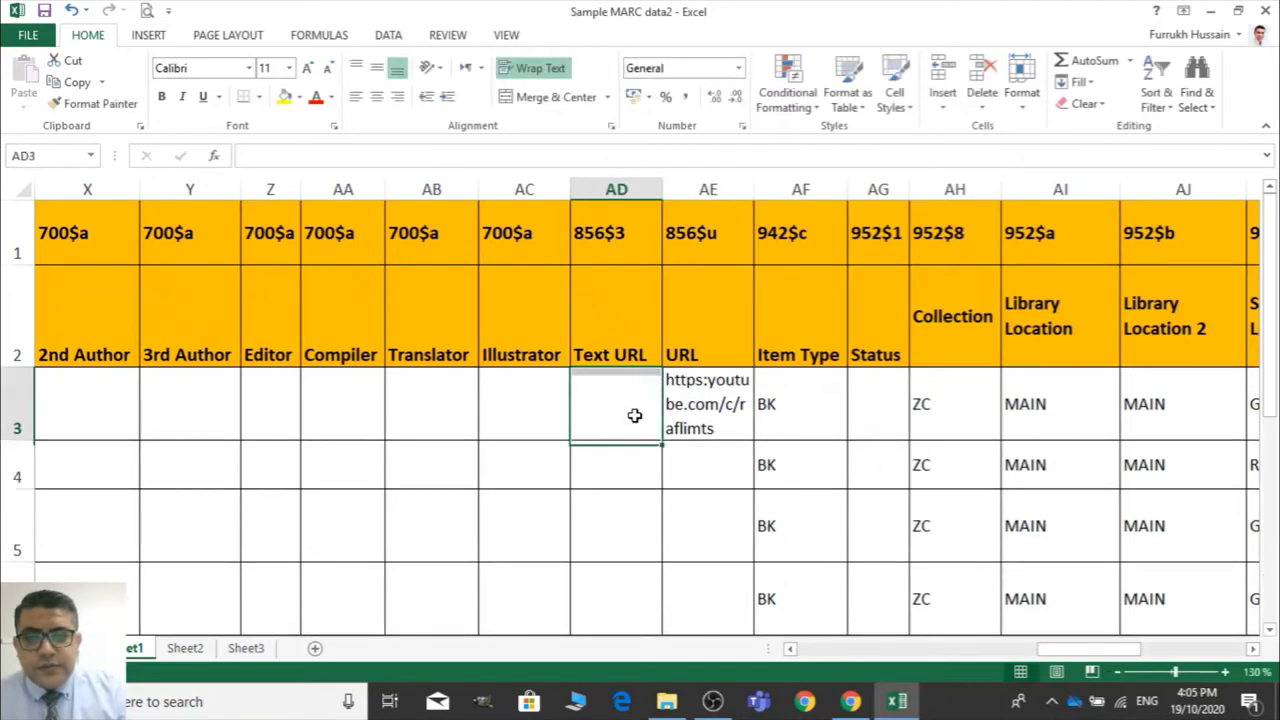
Enter 'Click here to access the eResource' as the link text in cell AD3
{"action": "left_click", "coordinate": [716, 428]}
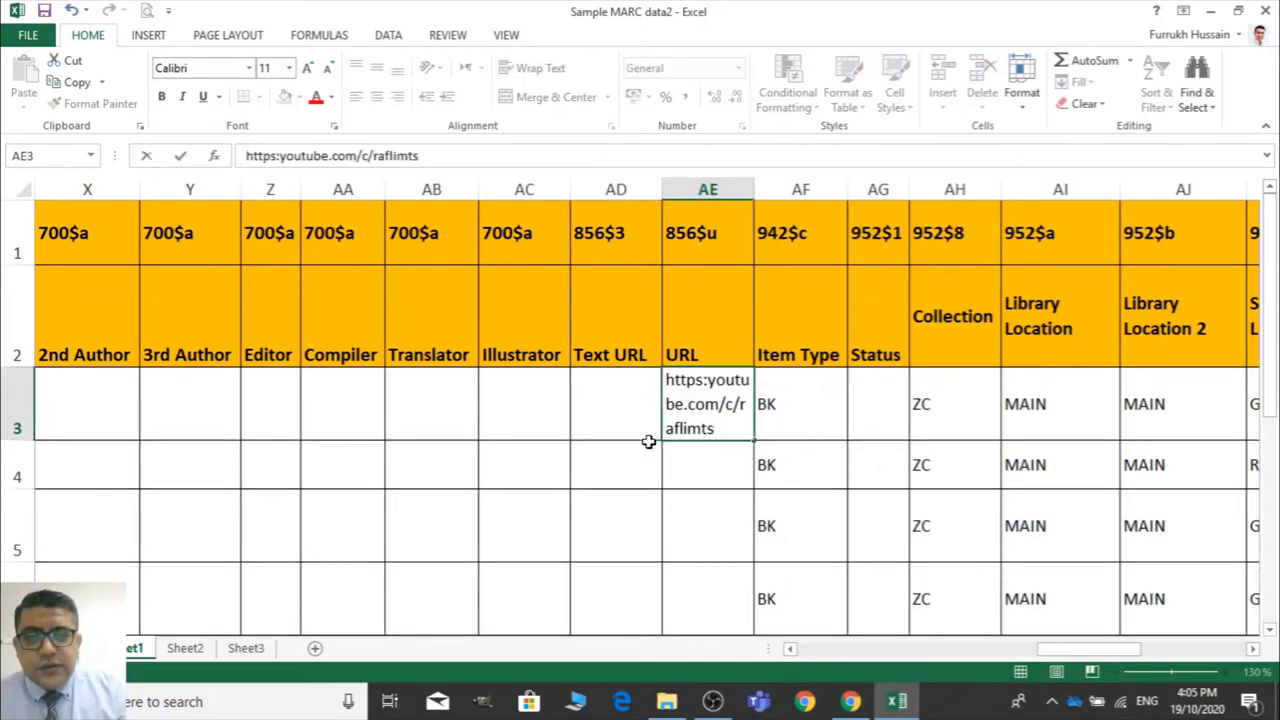
{"action": "left_click", "coordinate": [604, 409]}
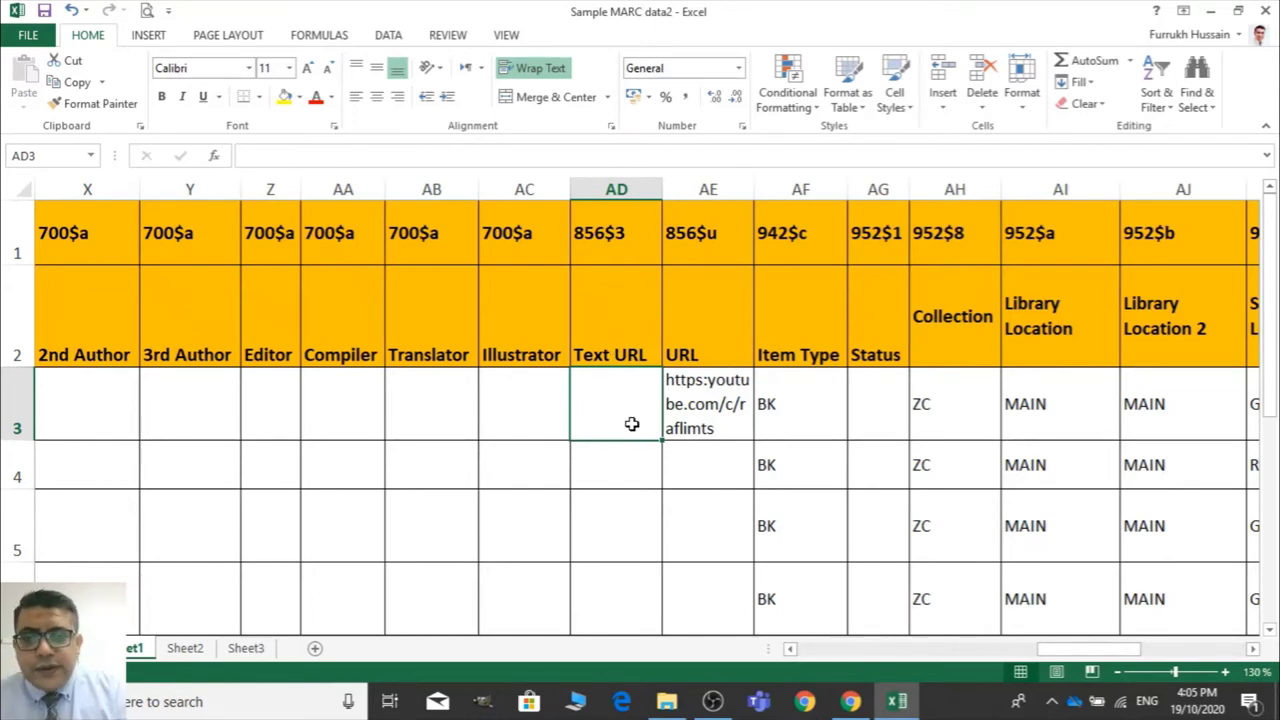
{"action": "type", "text": "Click "}
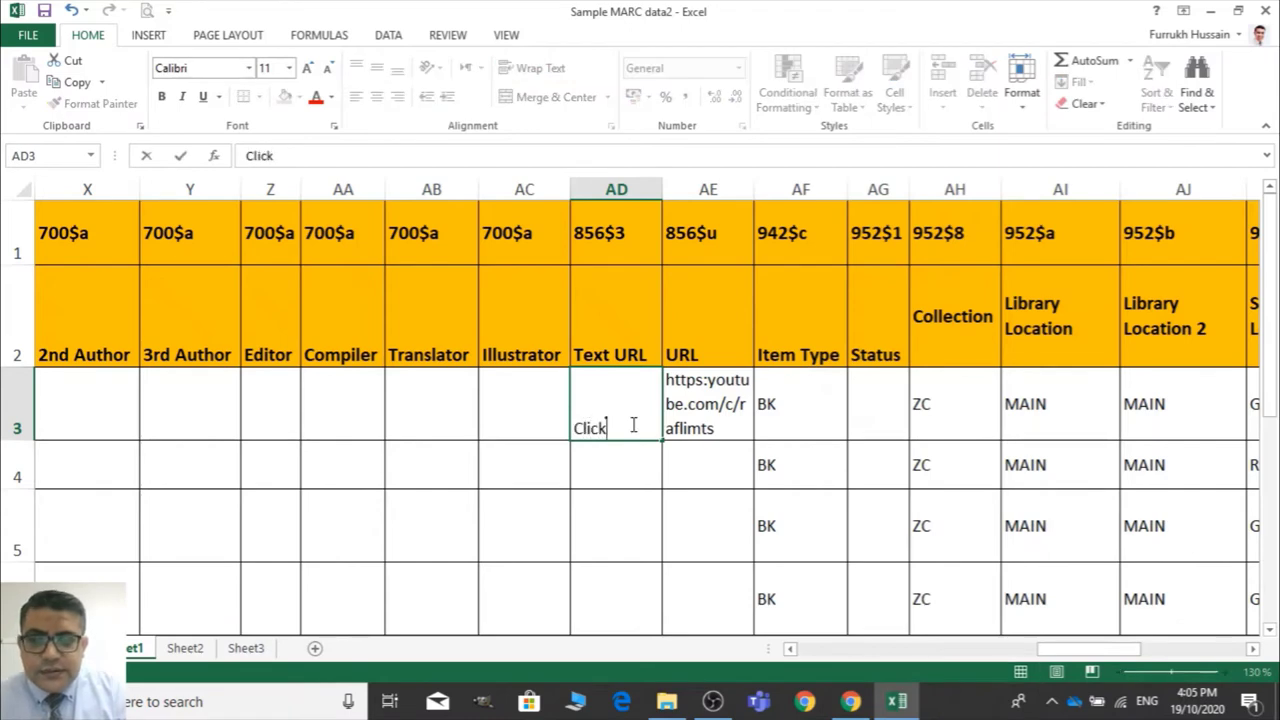
{"action": "type", "text": "here"}
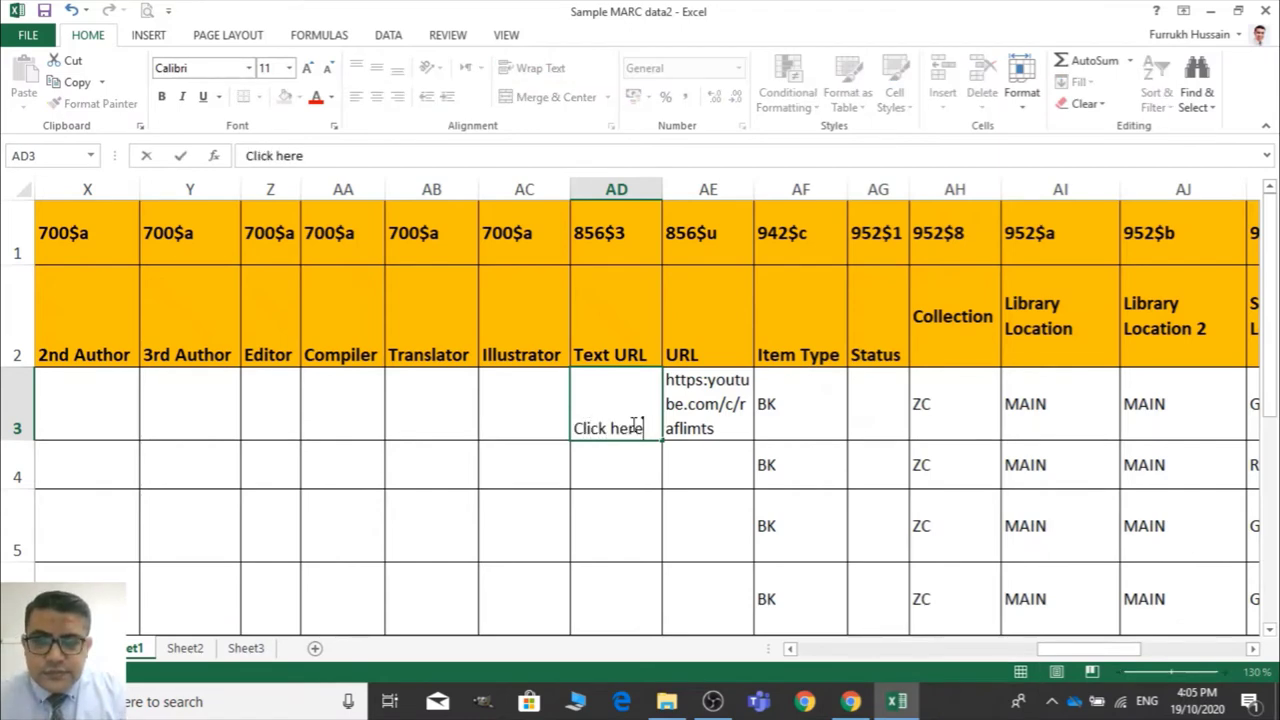
{"action": "type", "text": " to"}
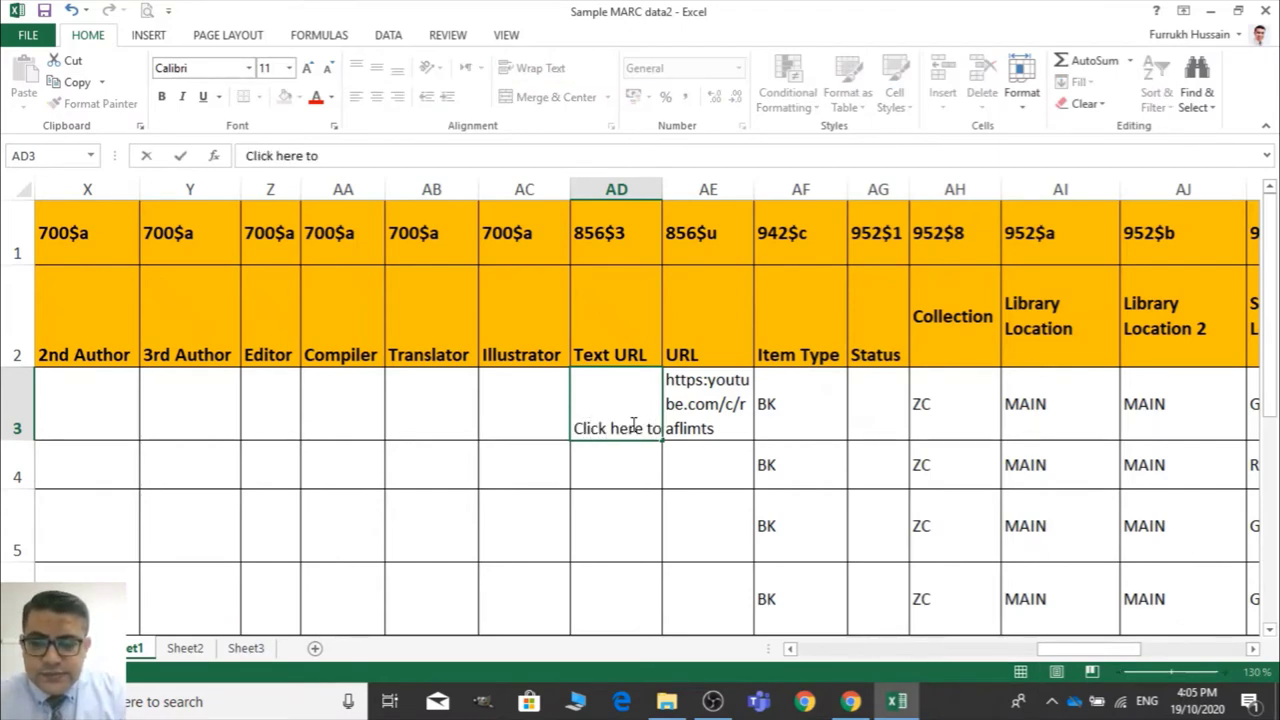
{"action": "type", "text": " access t"}
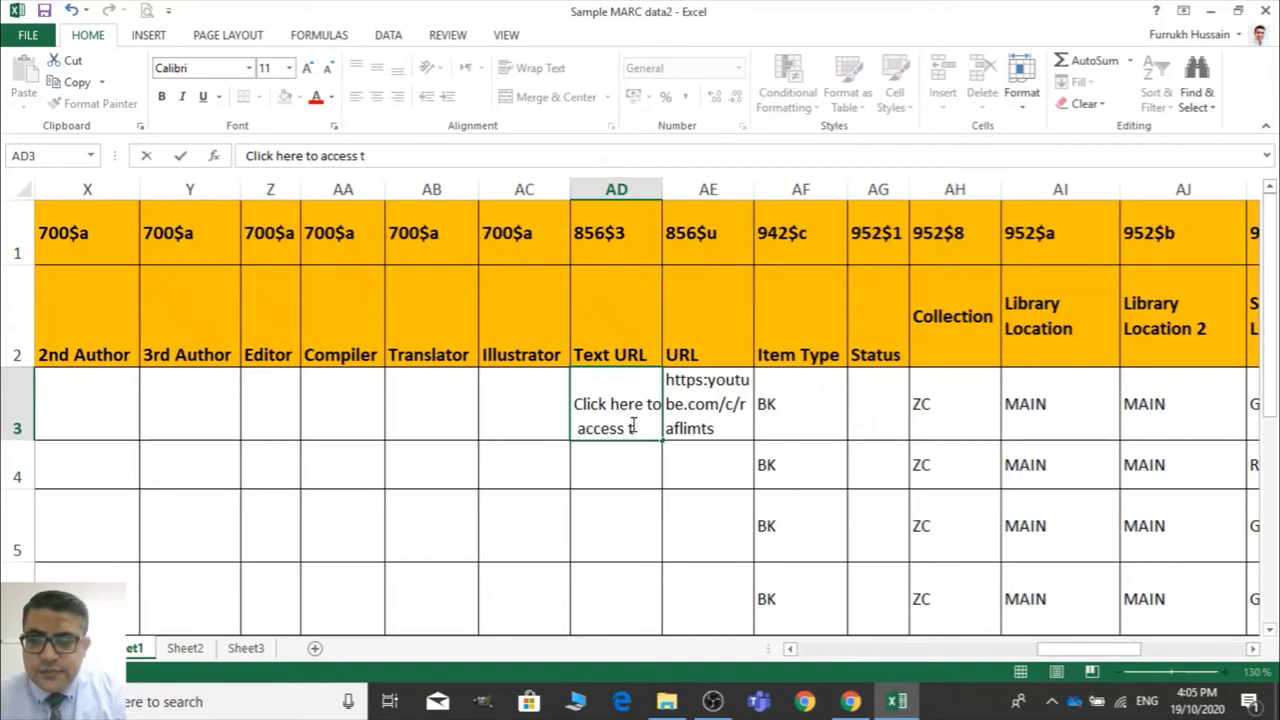
{"action": "type", "text": "he eR"}
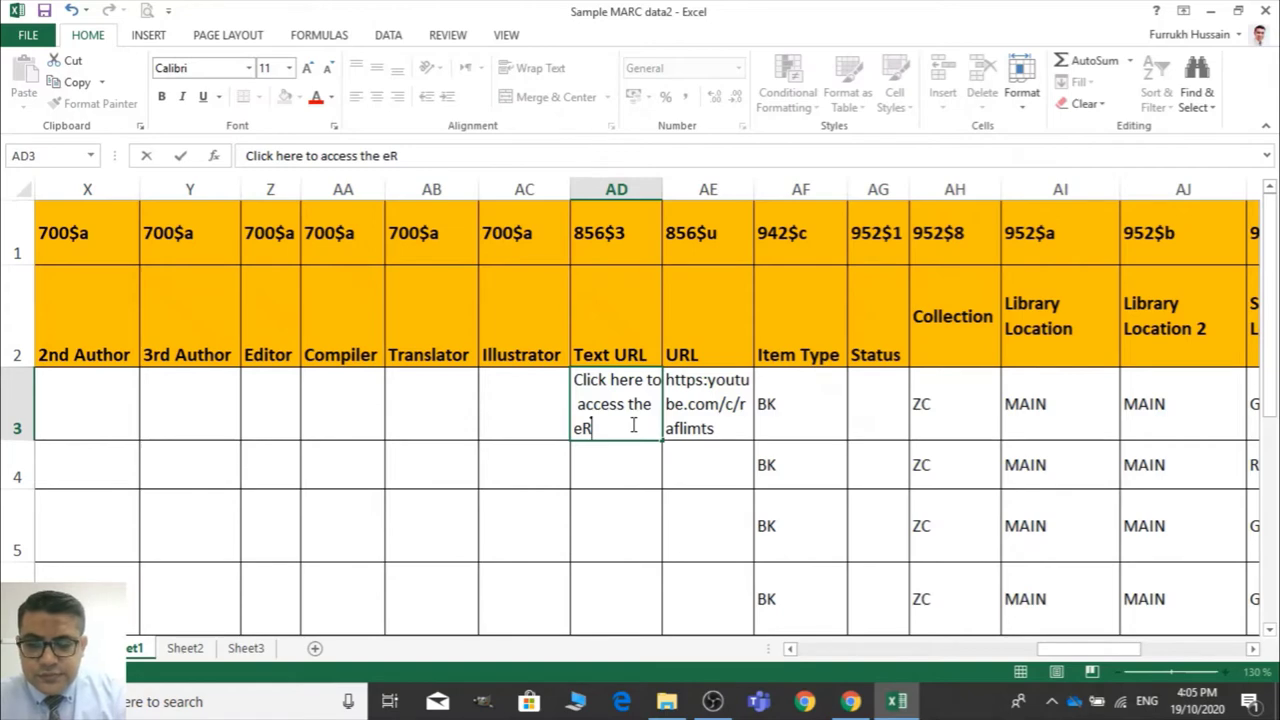
{"action": "type", "text": "esource"}
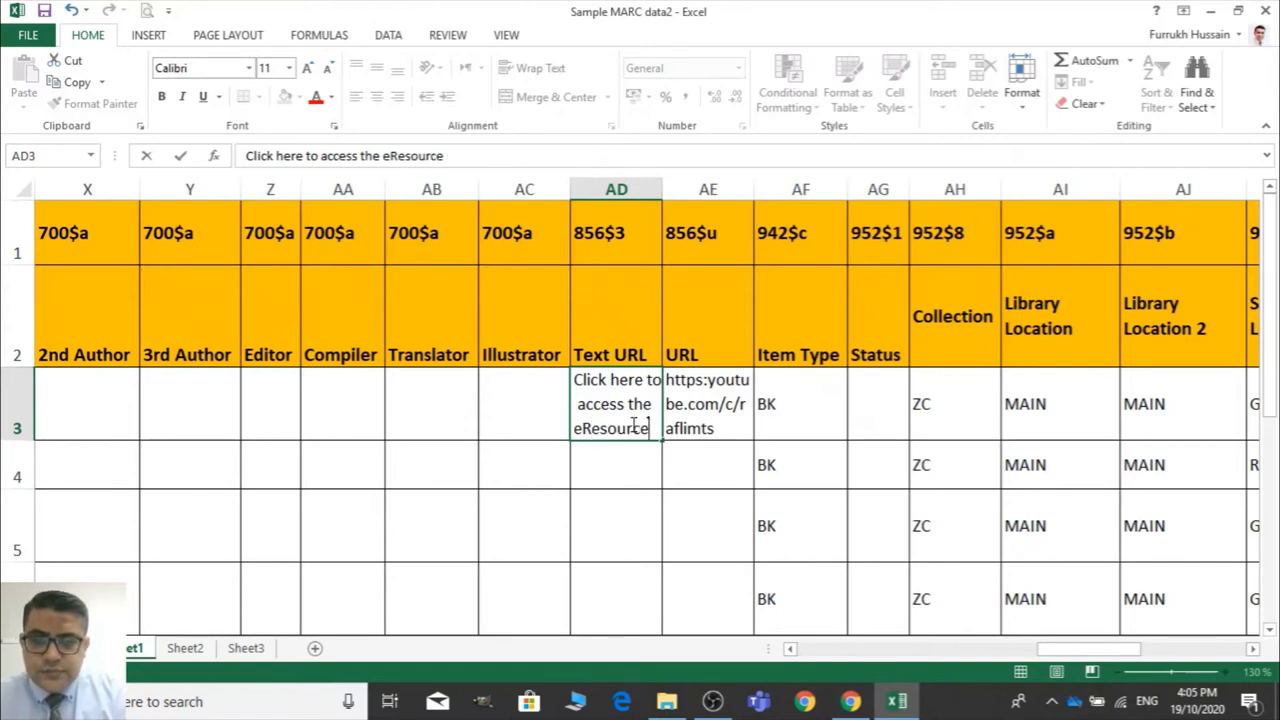
{"action": "left_click", "coordinate": [815, 430]}
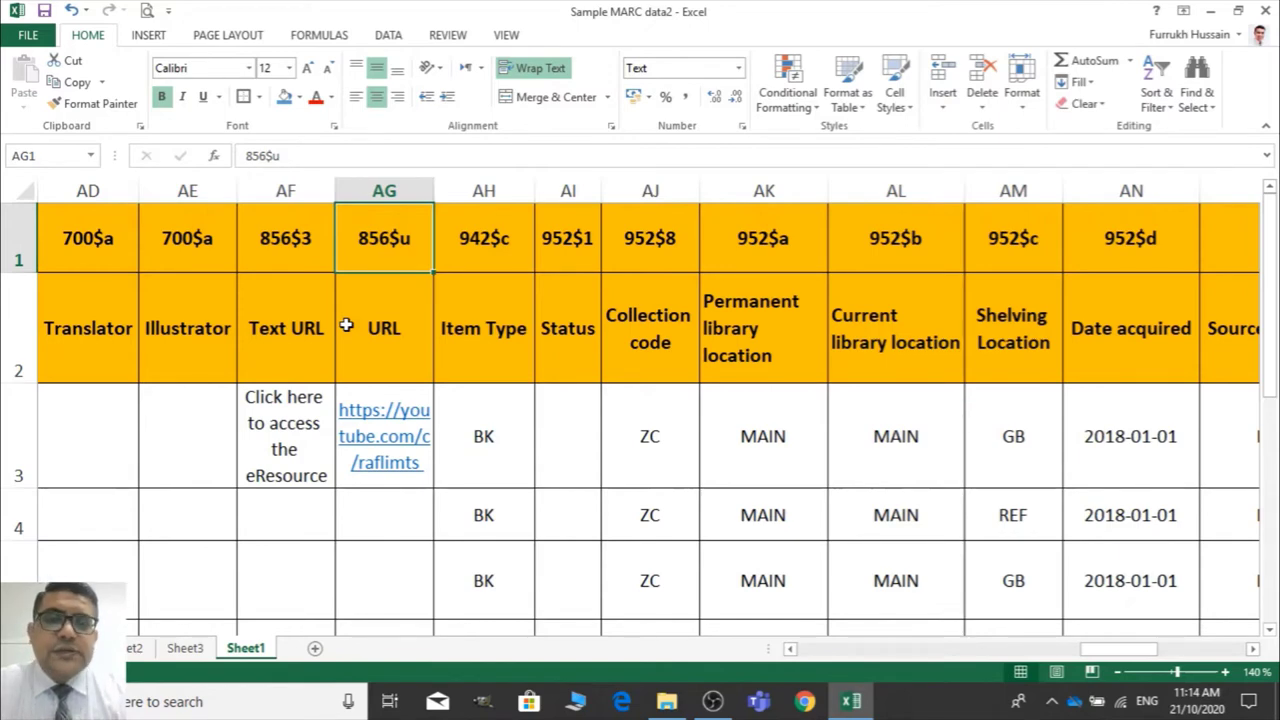
{"action": "key", "text": "Right"}
{"action": "key", "text": "Right"}
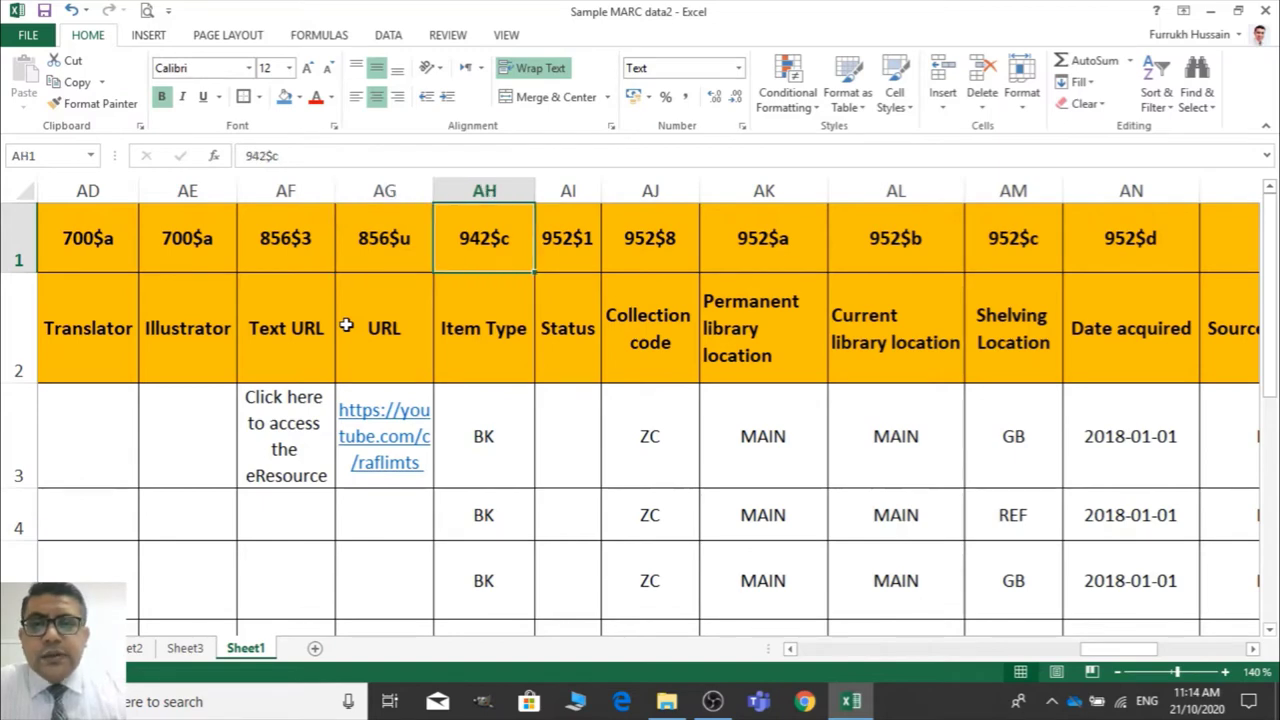
{"action": "key", "text": "Down"}
{"action": "key", "text": "Right"}
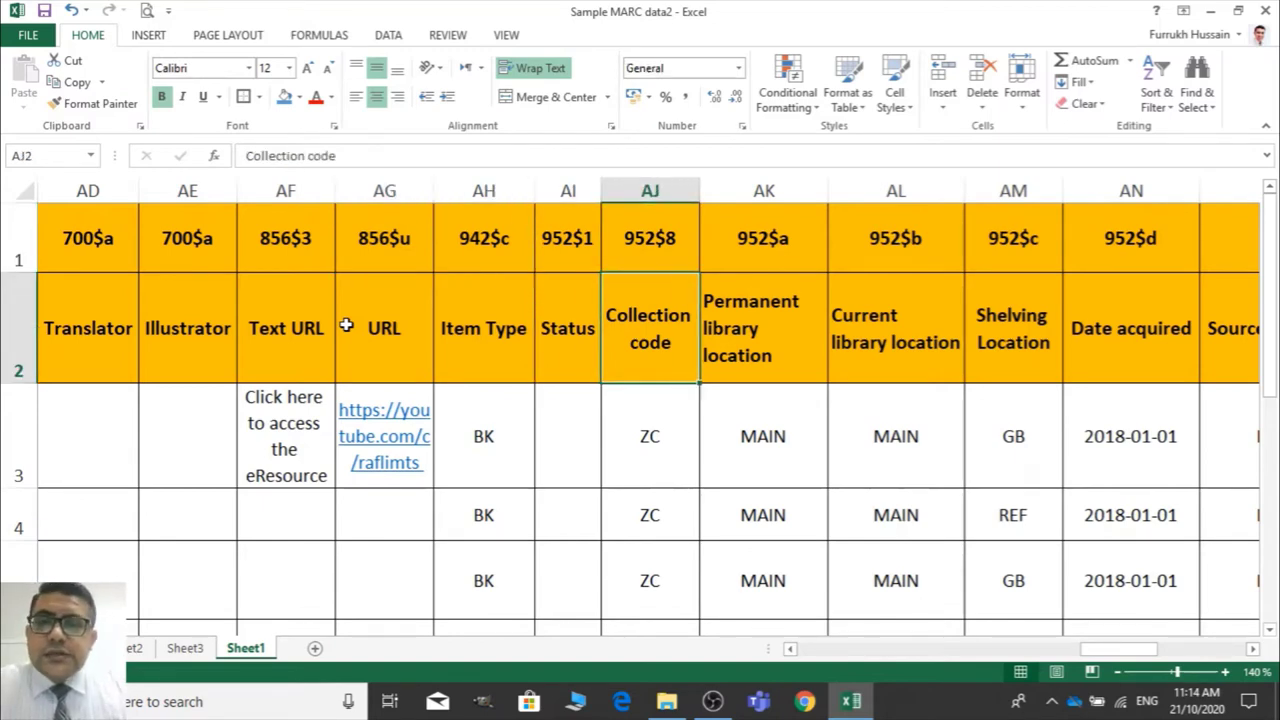
{"action": "key", "text": "Right"}
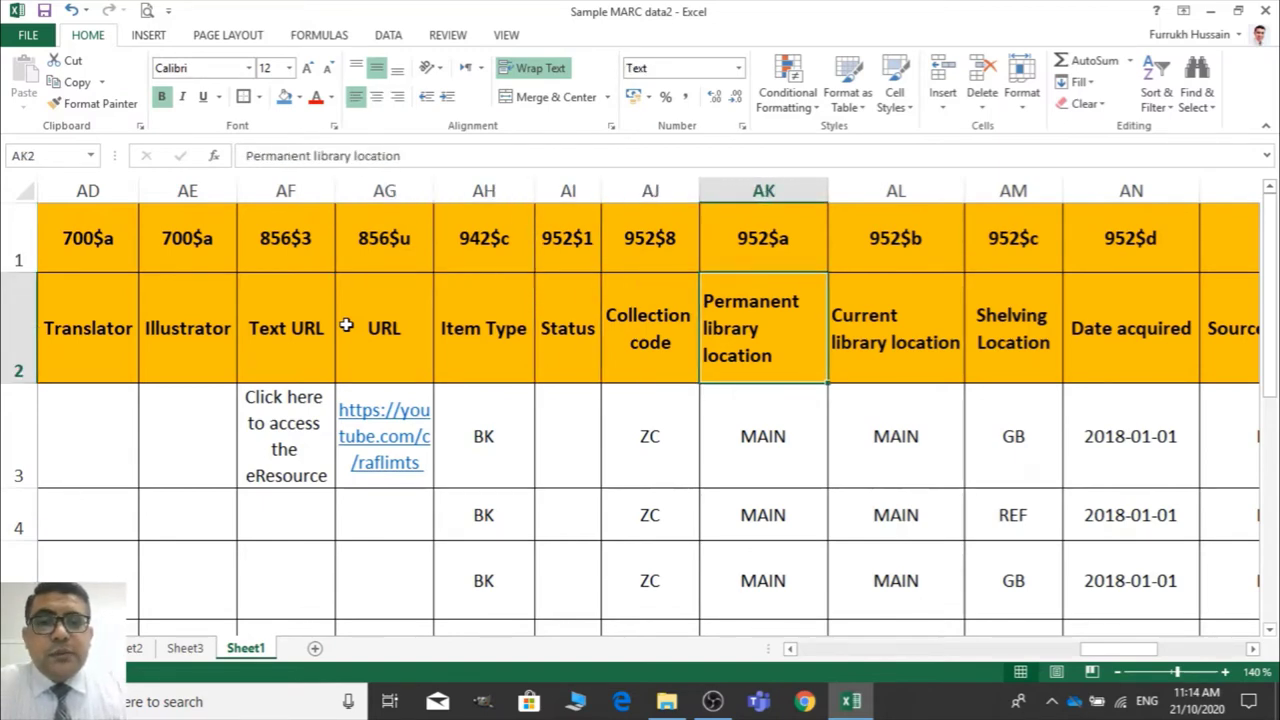
{"action": "key", "text": "Right"}
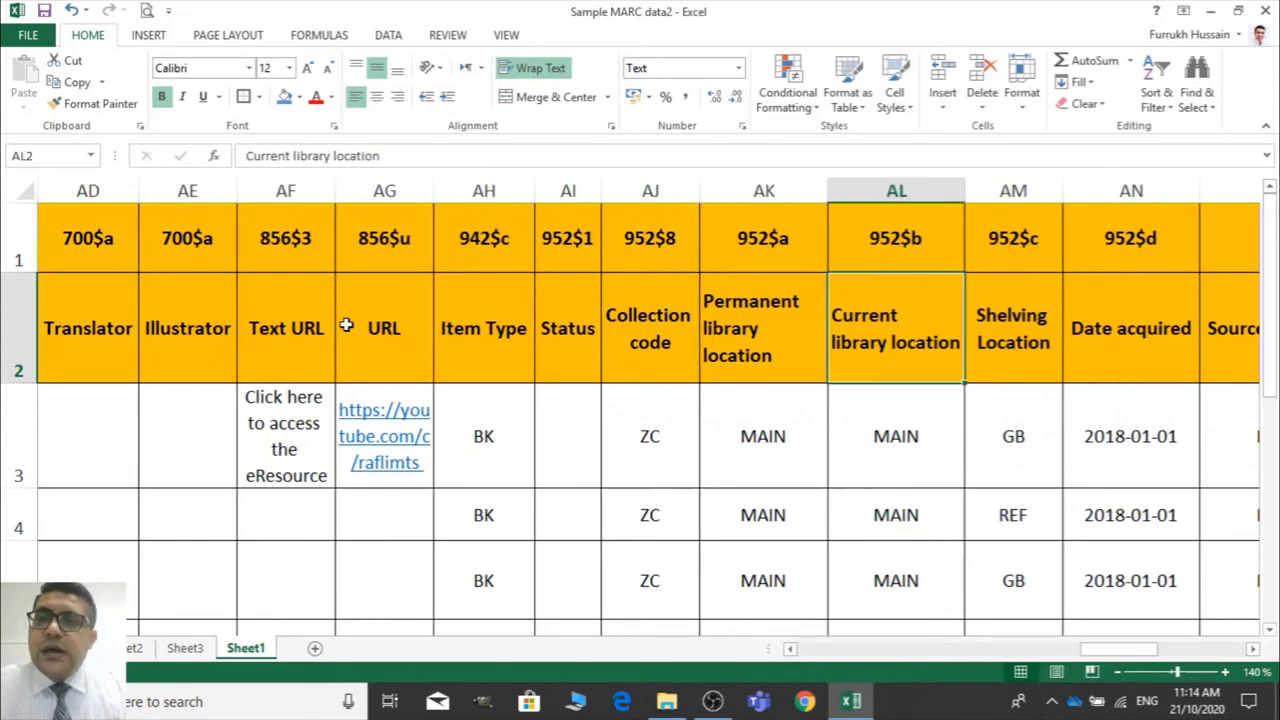
{"action": "key", "text": "Right"}
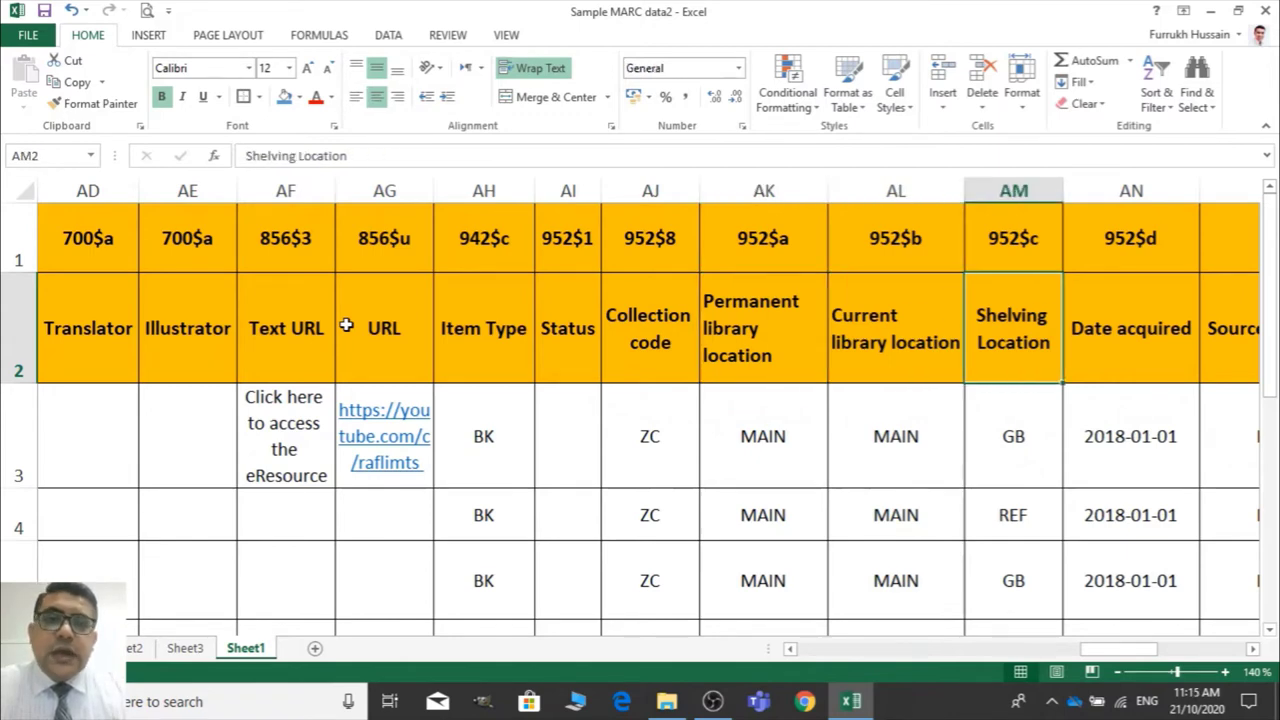
{"action": "key", "text": "Right"}
{"action": "key", "text": "Right"}
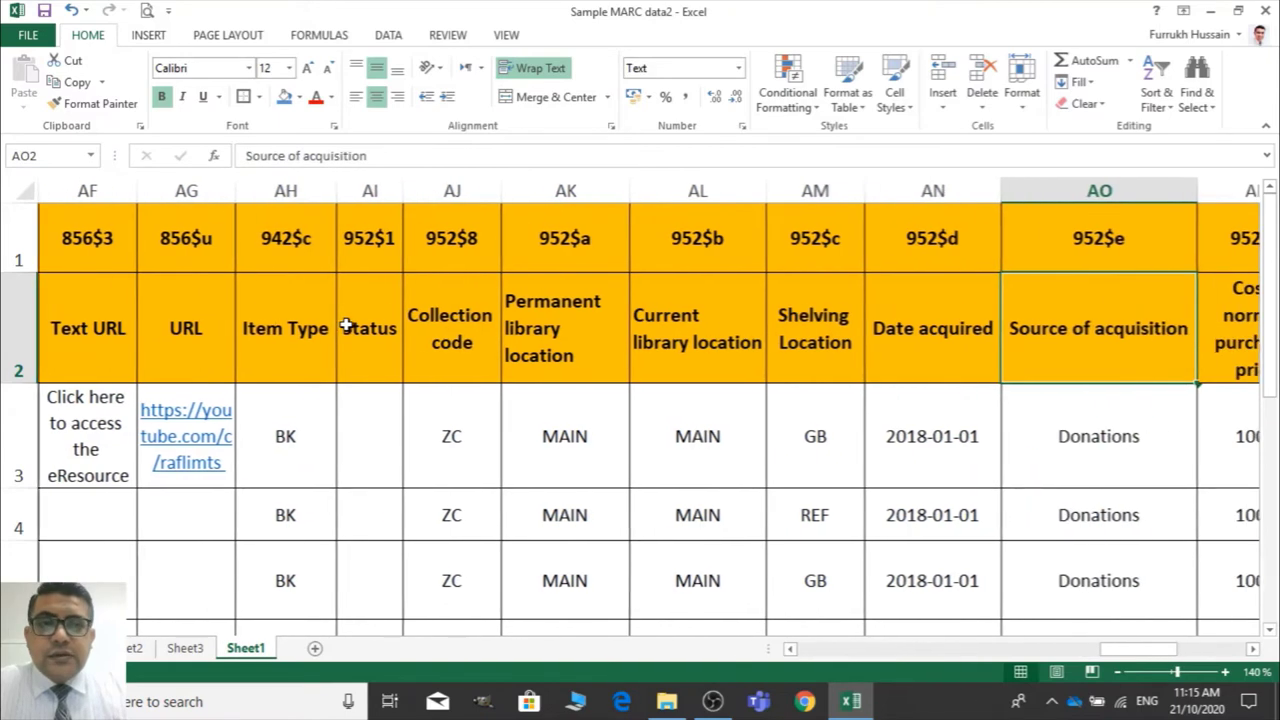
{"action": "key", "text": "Right"}
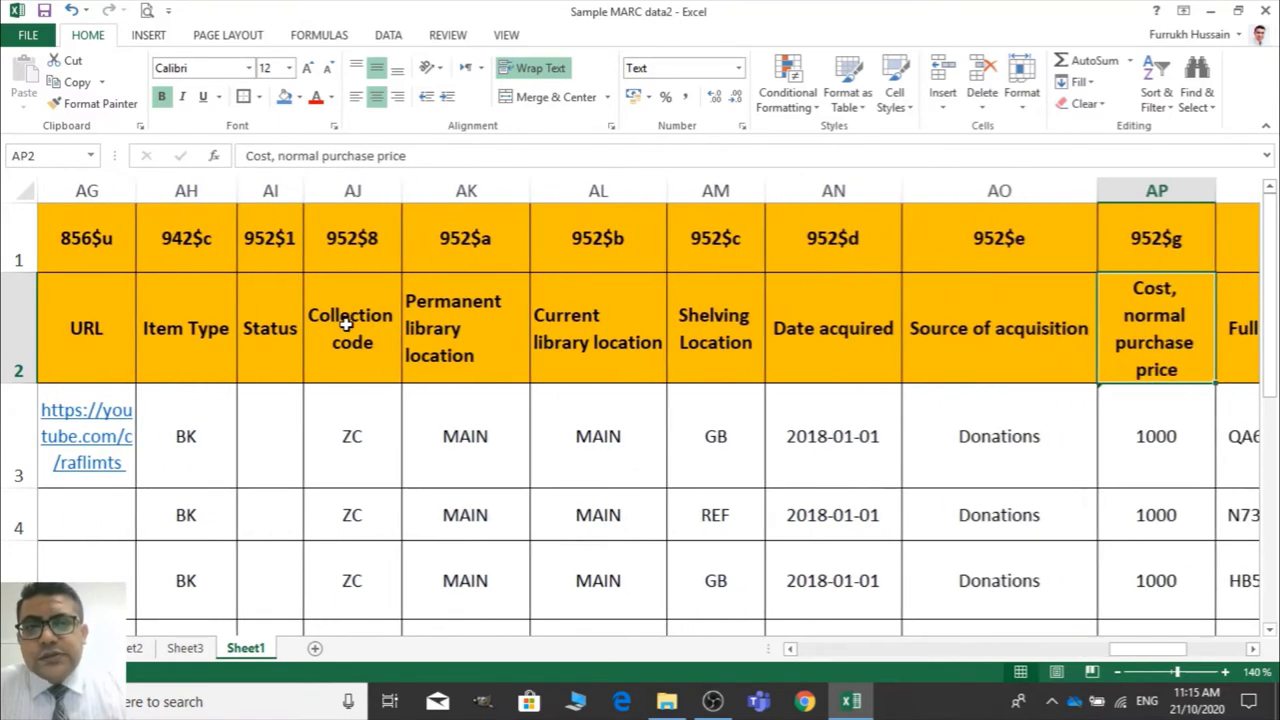
{"action": "key", "text": "Right"}
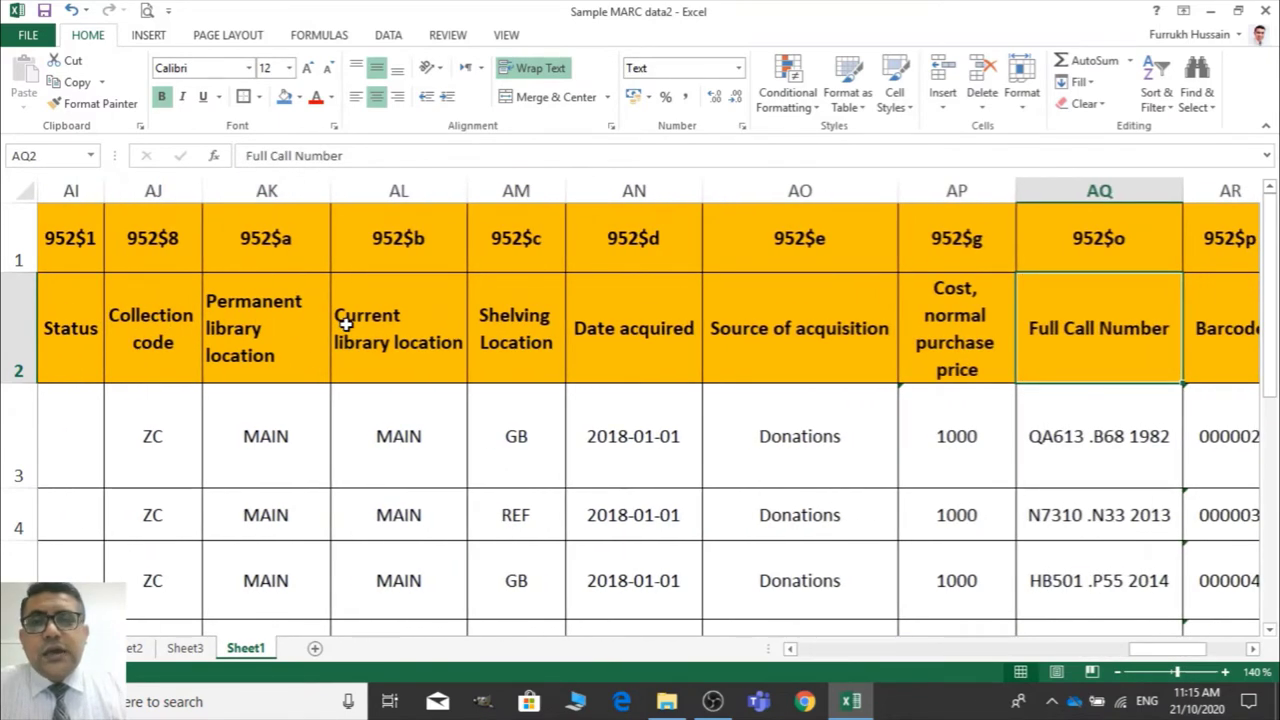
{"action": "key", "text": "Right"}
{"action": "key", "text": "Right"}
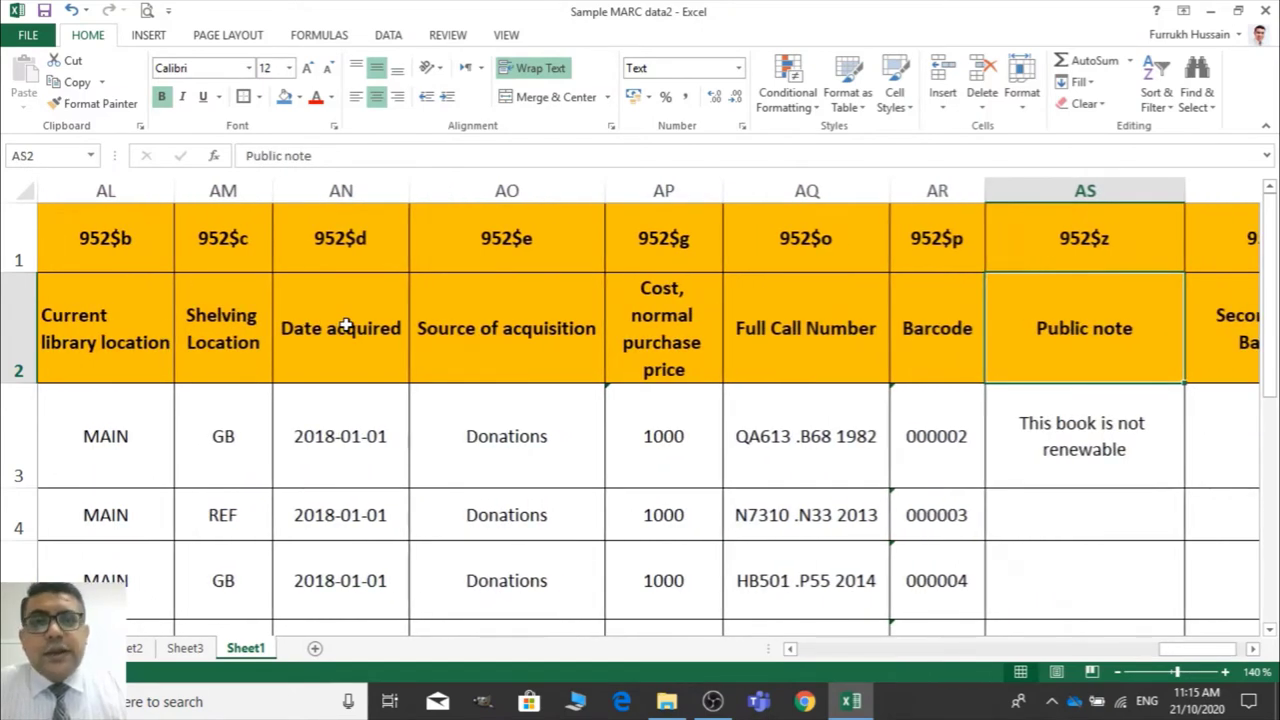
{"action": "key", "text": "Left"}
{"action": "key", "text": "Left"}
{"action": "key", "text": "Left"}
{"action": "key", "text": "Left"}
{"action": "key", "text": "Left"}
{"action": "key", "text": "Left"}
{"action": "key", "text": "Left"}
{"action": "key", "text": "Left"}
{"action": "key", "text": "Left"}
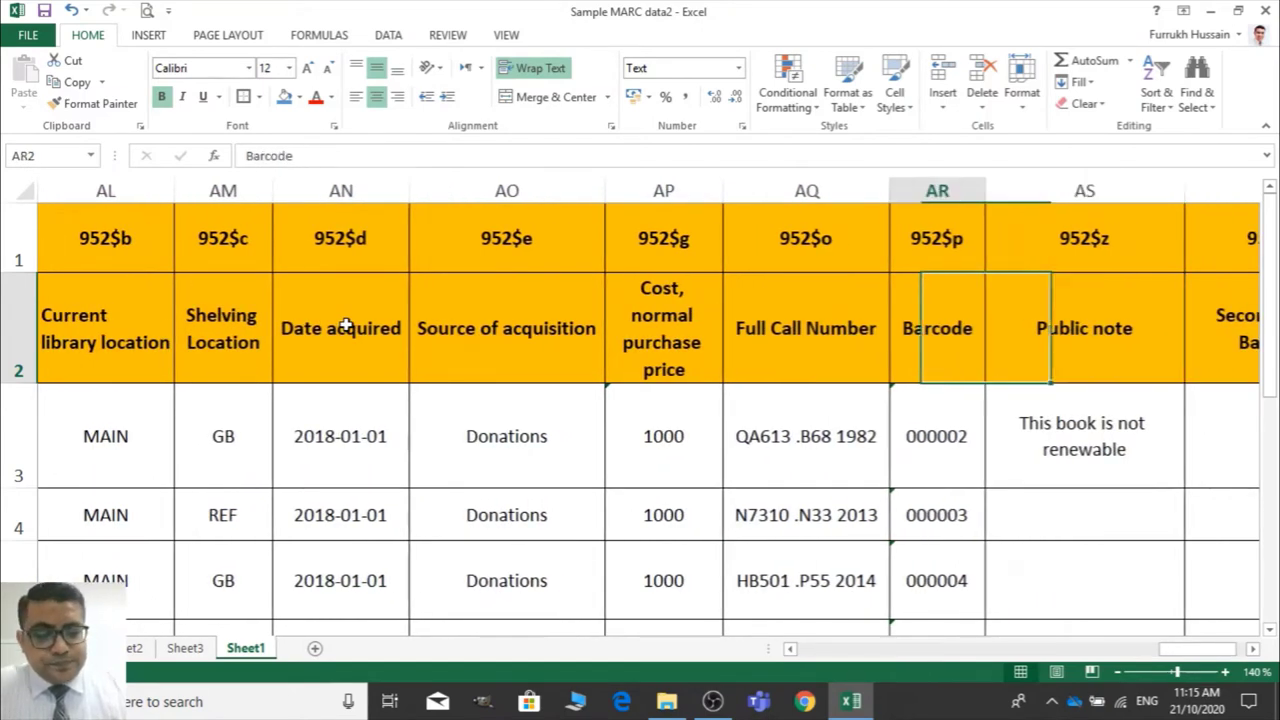
{"action": "key", "text": "Right"}
{"action": "key", "text": "Right"}
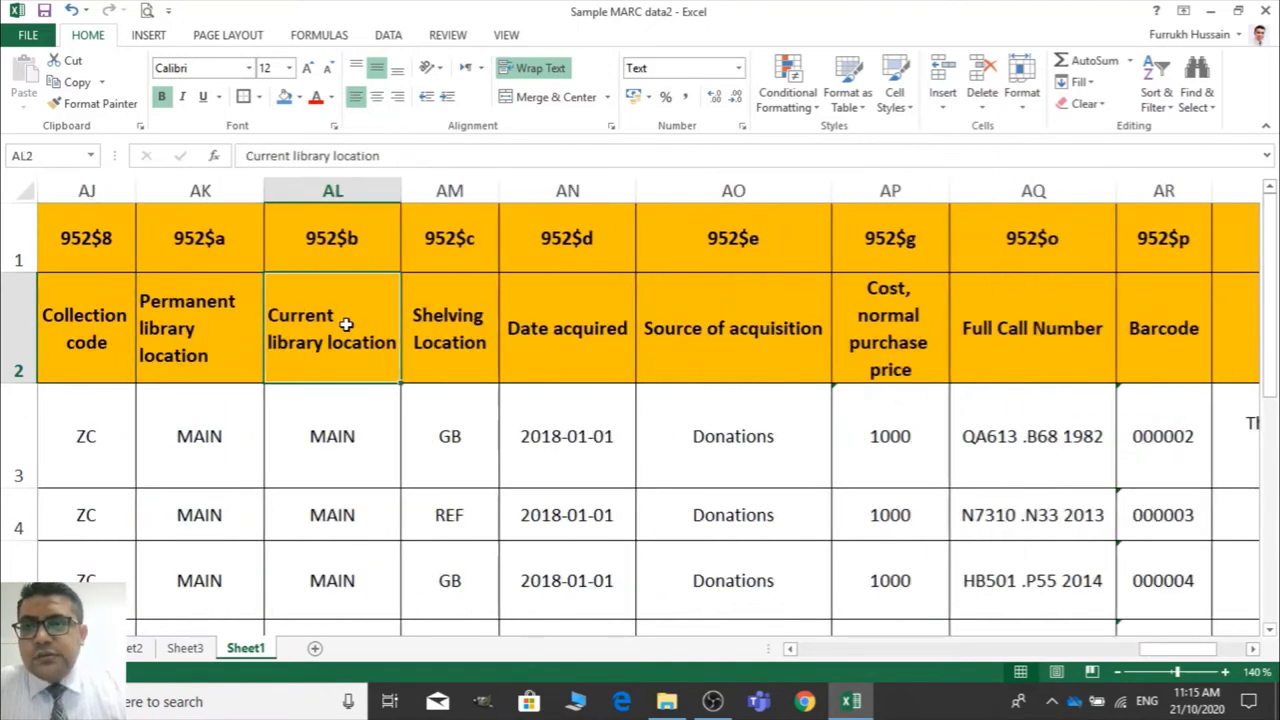
{"action": "key", "text": "Up"}
{"action": "key", "text": "Left"}
{"action": "key", "text": "Left"}
{"action": "key", "text": "Left"}
{"action": "scroll", "coordinate": [343, 322], "scroll_direction": "left", "scroll_amount": 1}
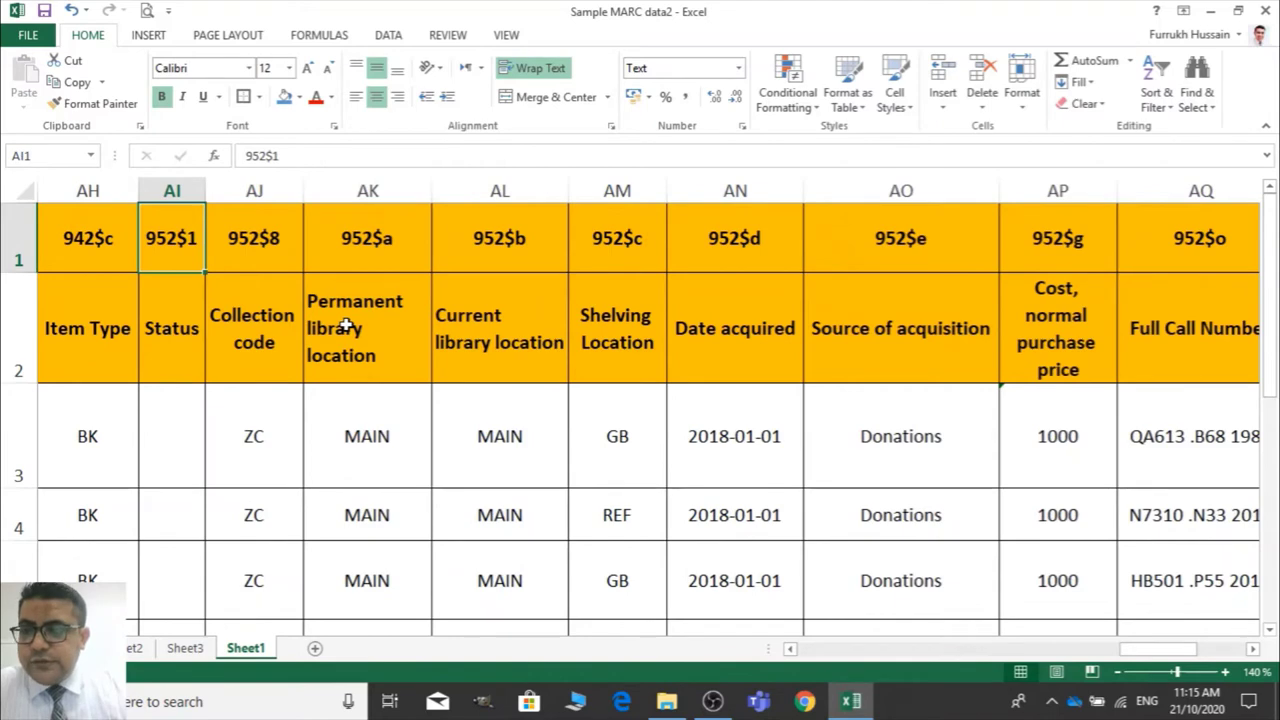
{"action": "key", "text": "Left"}
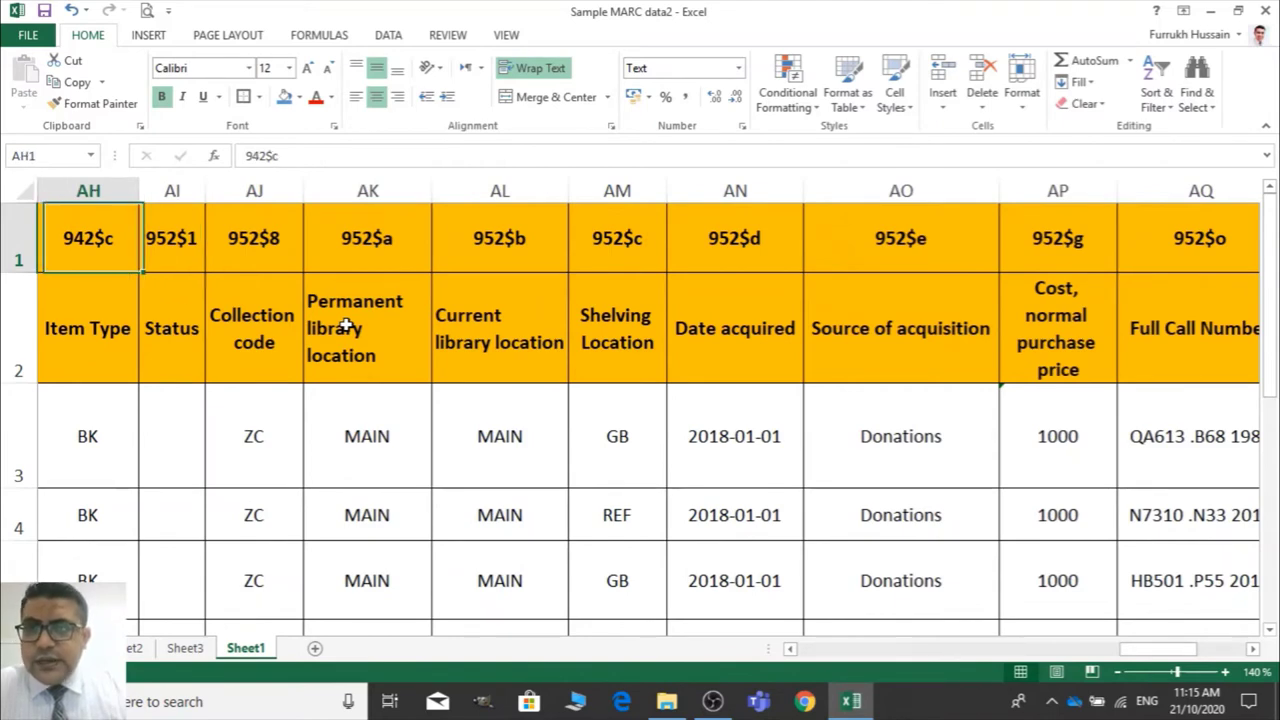
{"action": "key", "text": "Down"}
{"action": "key", "text": "Left"}
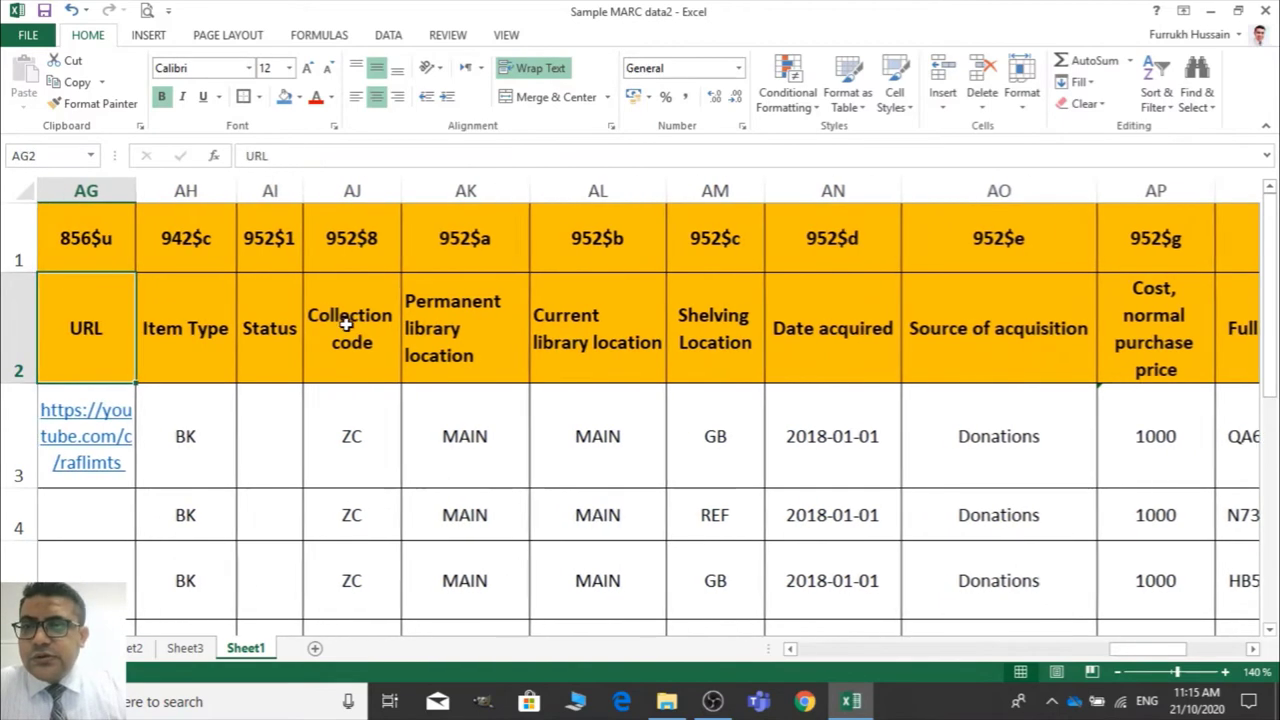
{"action": "key", "text": "Right"}
{"action": "key", "text": "Up"}
{"action": "key", "text": "Down"}
{"action": "key", "text": "Down"}
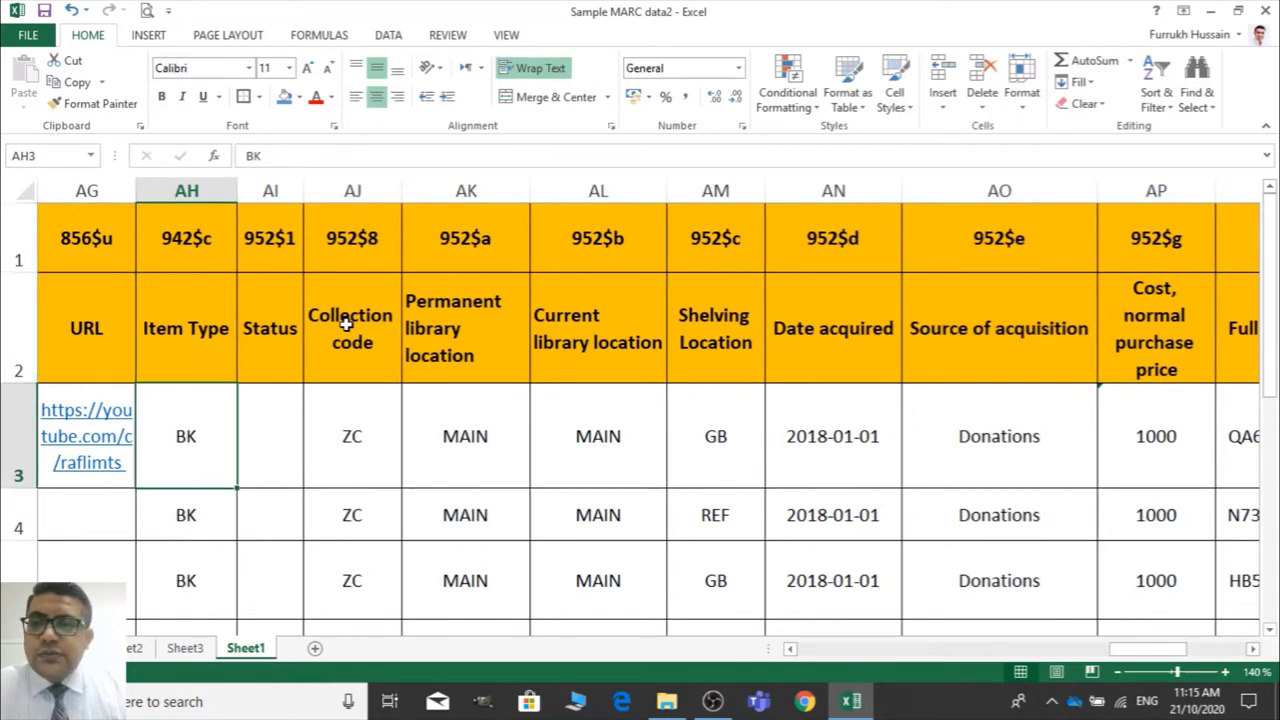
{"action": "key", "text": "Down"}
{"action": "key", "text": "Up"}
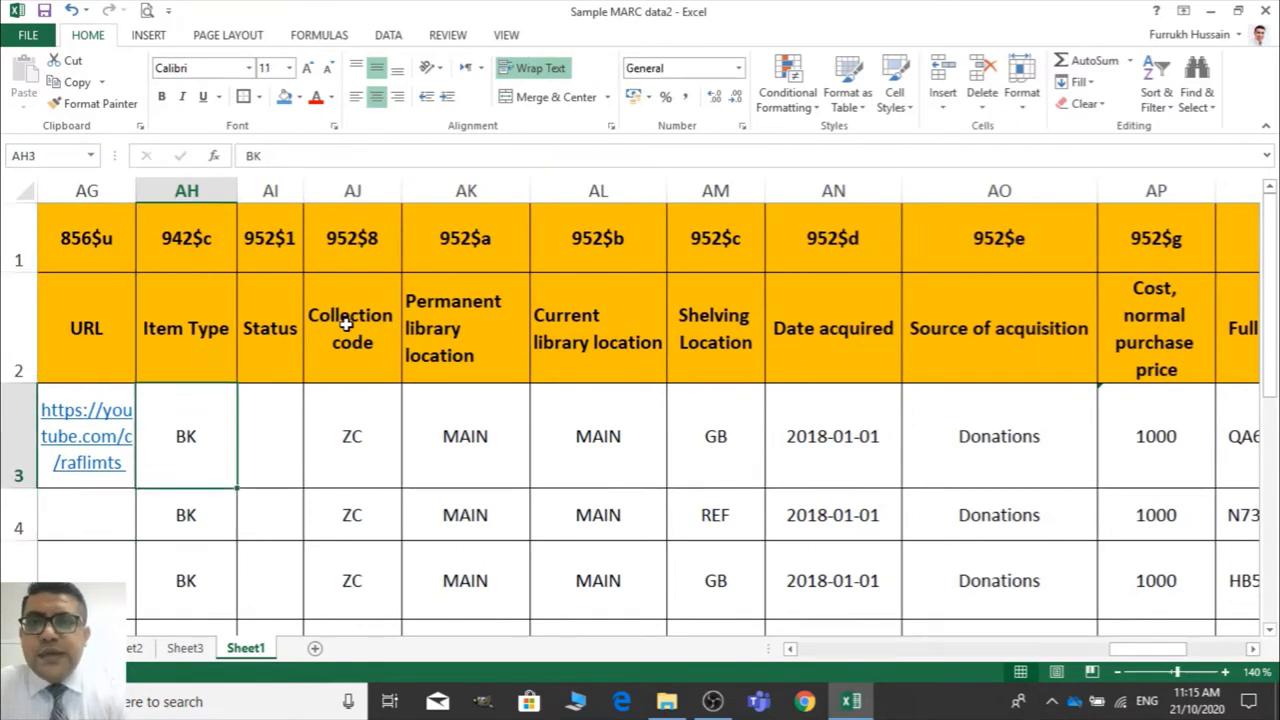
{"action": "key", "text": "Right"}
{"action": "key", "text": "Left"}
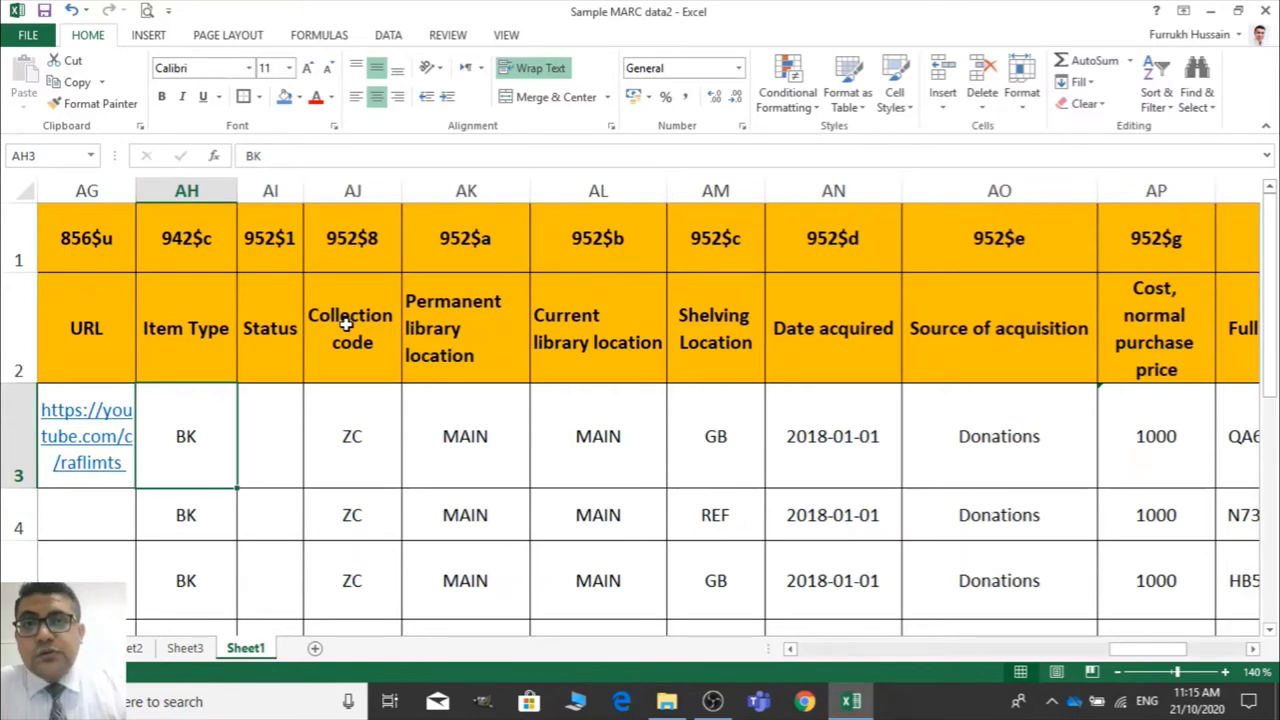
{"action": "key", "text": "Right"}
{"action": "key", "text": "Left"}
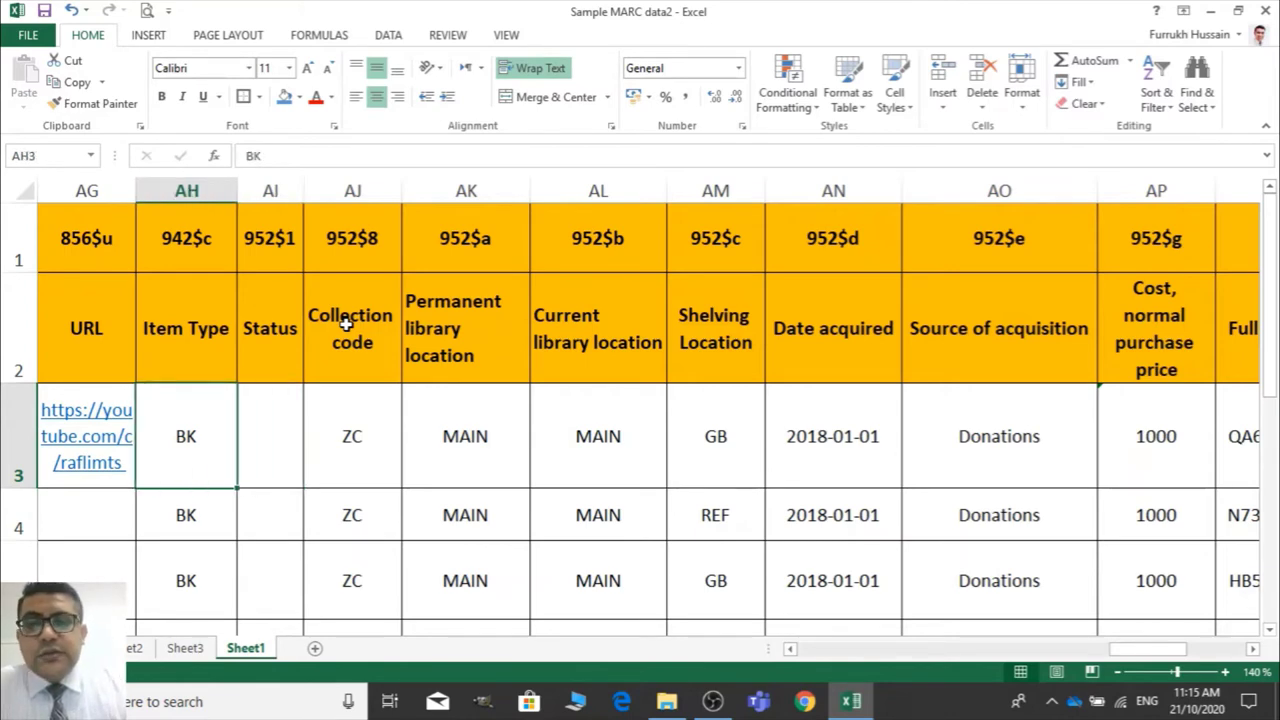
{"action": "key", "text": "Right"}
{"action": "key", "text": "Left"}
{"action": "key", "text": "Right"}
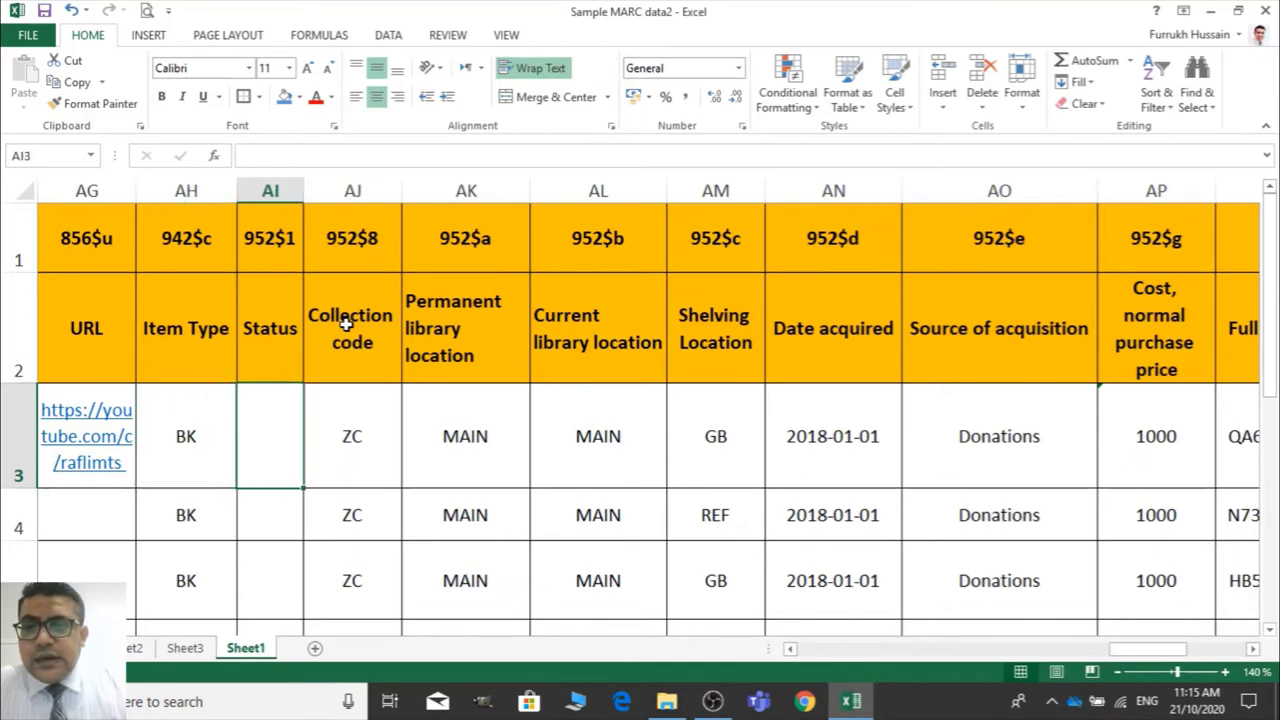
{"action": "key", "text": "Right"}
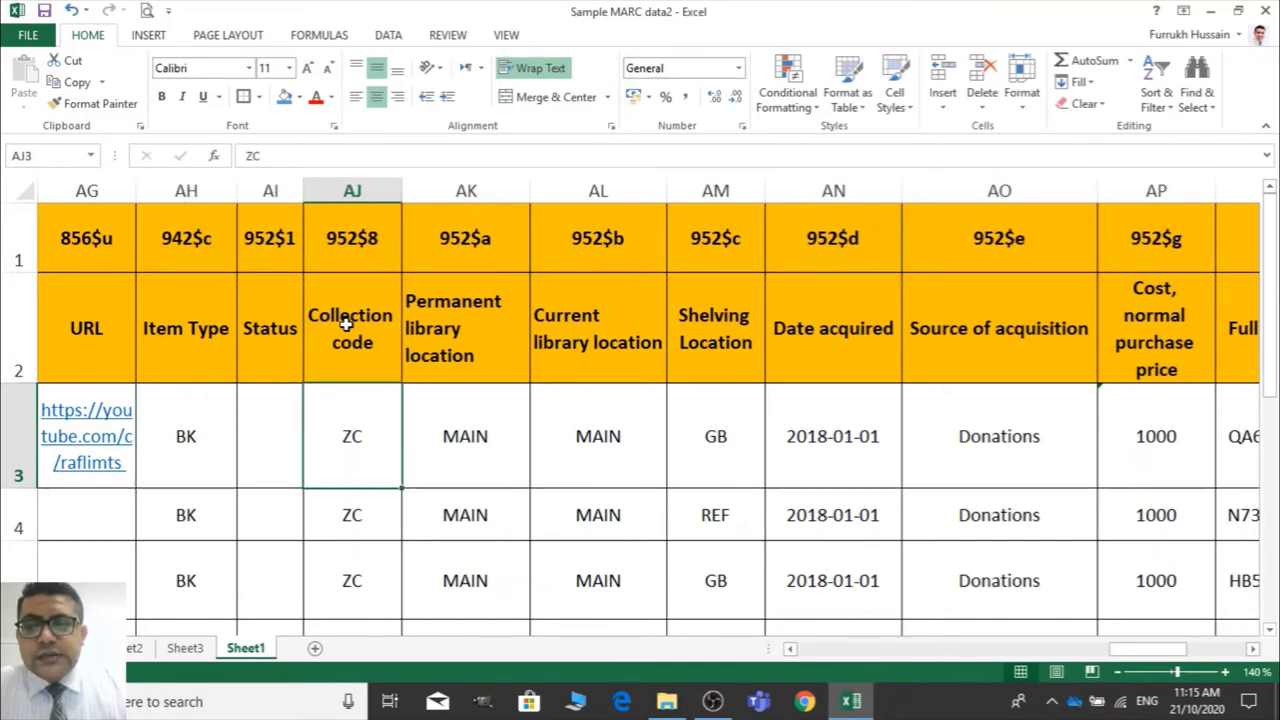
{"action": "key", "text": "Right"}
{"action": "key", "text": "Right"}
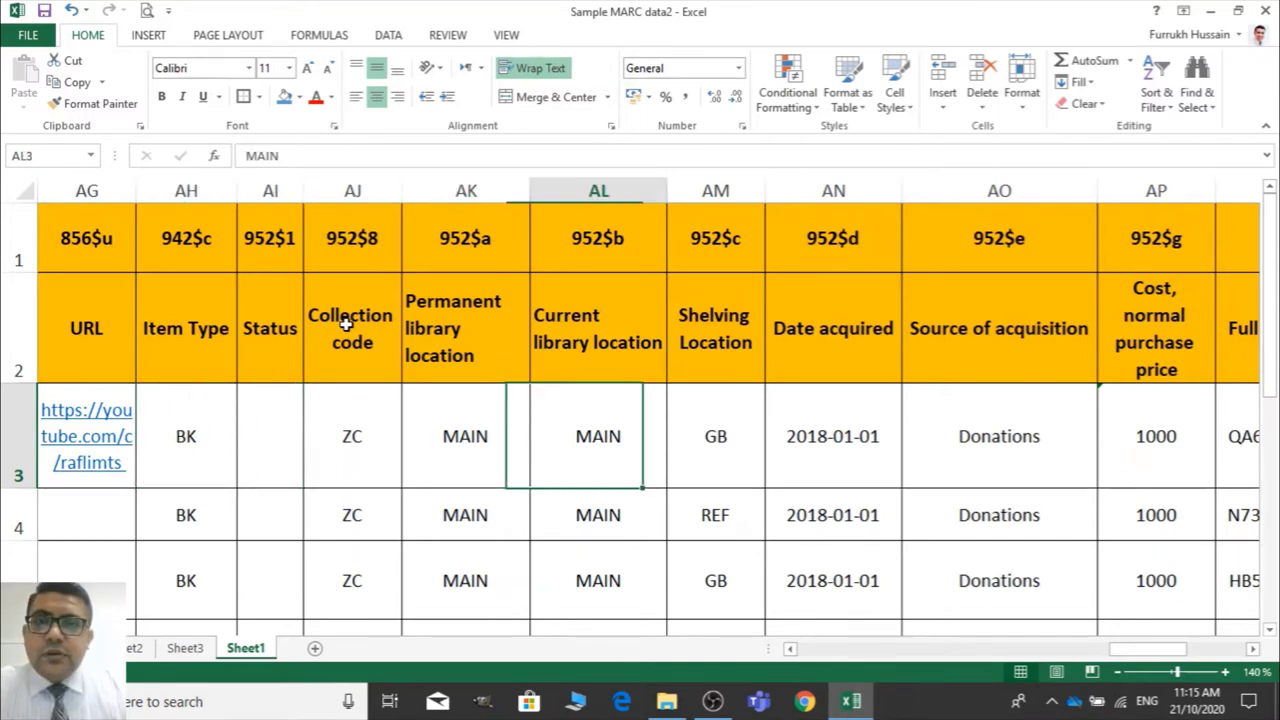
{"action": "key", "text": "Right"}
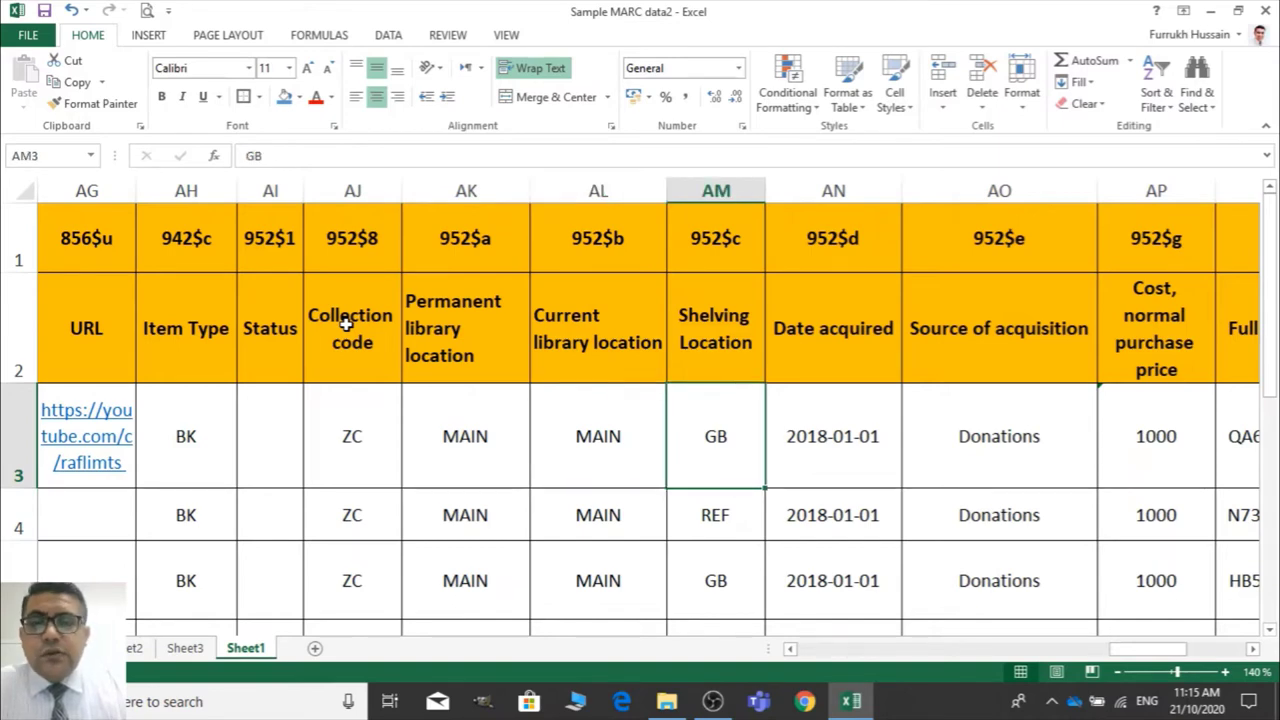
{"action": "key", "text": "Down"}
{"action": "key", "text": "Left"}
{"action": "key", "text": "Left"}
{"action": "key", "text": "Left"}
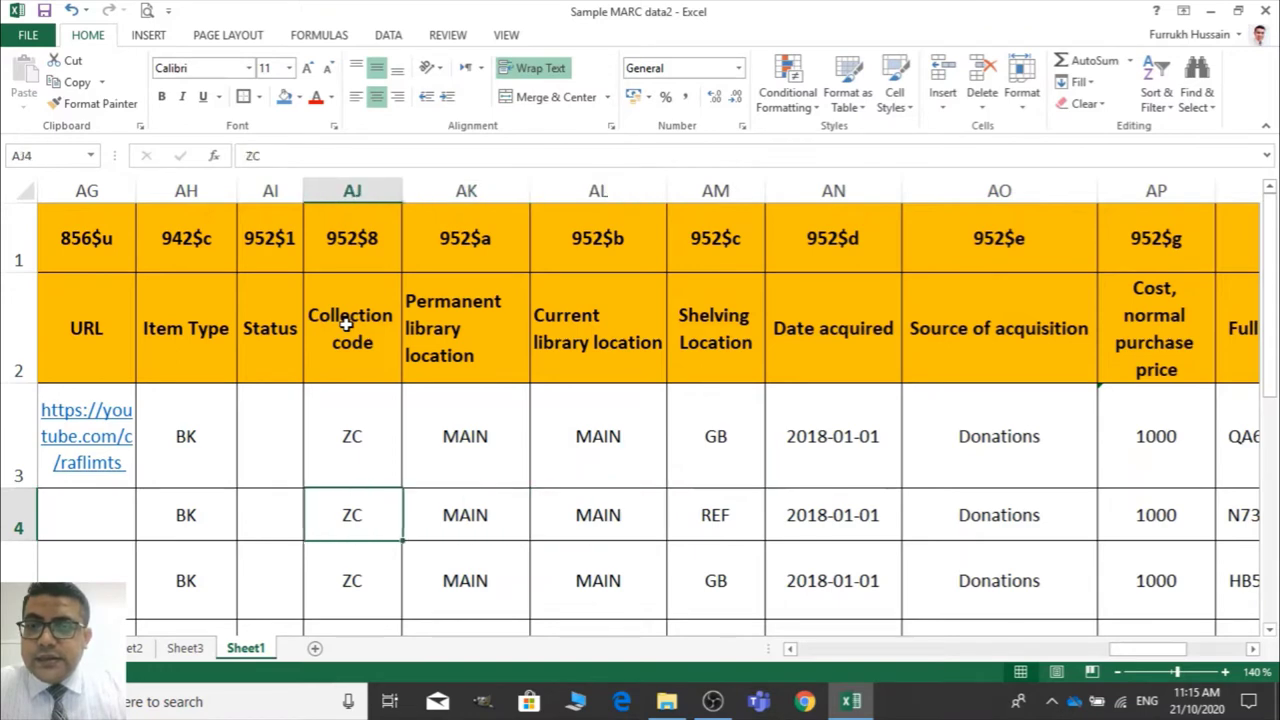
{"action": "key", "text": "Left"}
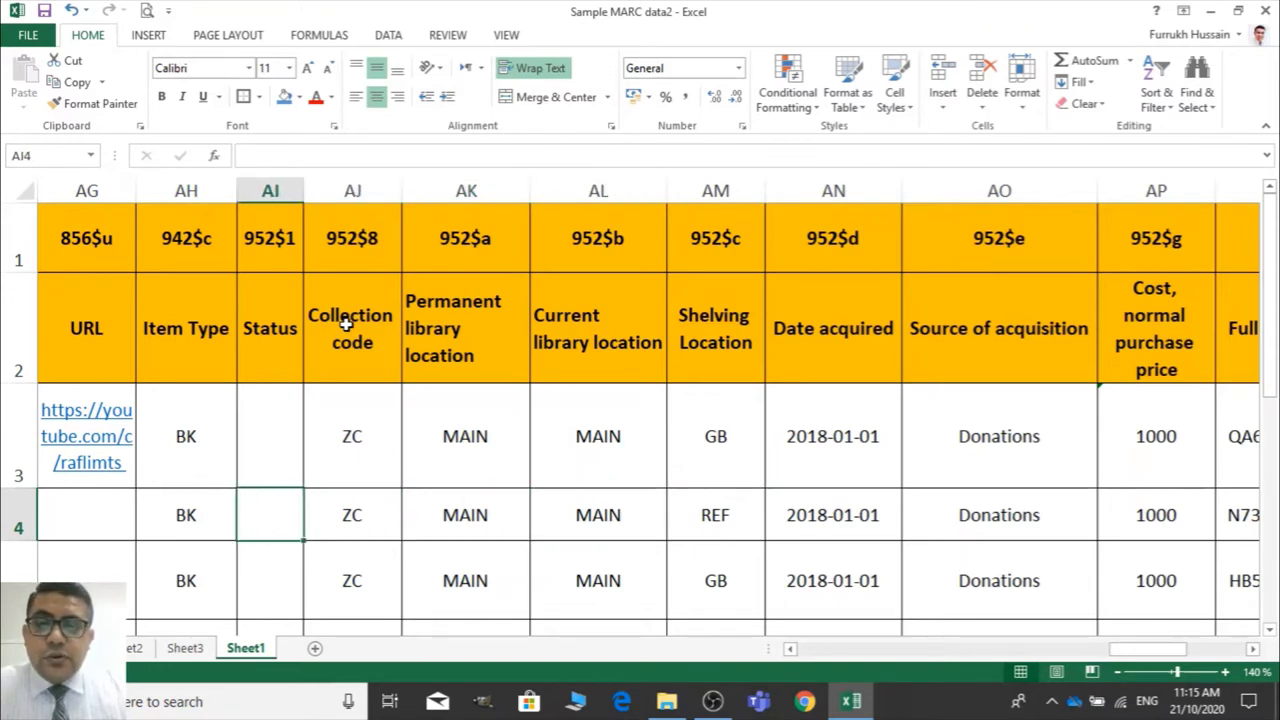
{"action": "key", "text": "Left"}
{"action": "key", "text": "Right"}
{"action": "key", "text": "Right"}
{"action": "key", "text": "Right"}
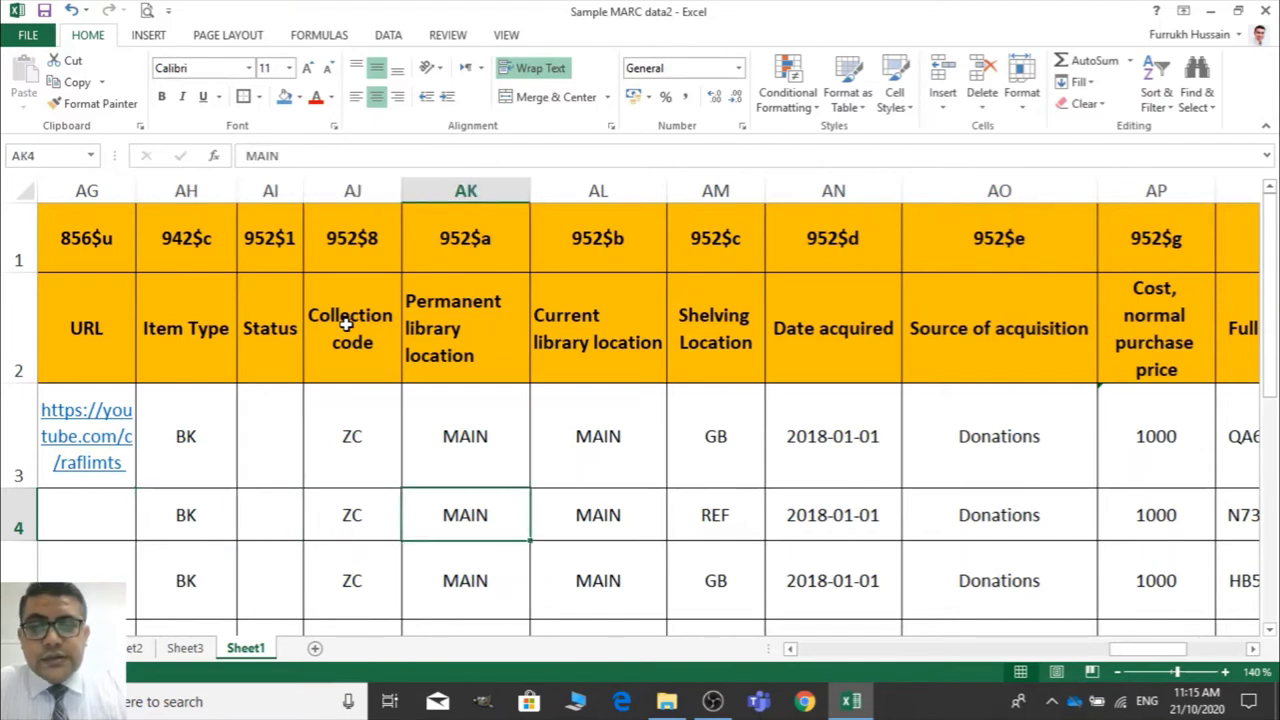
{"action": "key", "text": "Right"}
{"action": "key", "text": "Left"}
{"action": "key", "text": "Left"}
{"action": "key", "text": "Left"}
{"action": "key", "text": "Left"}
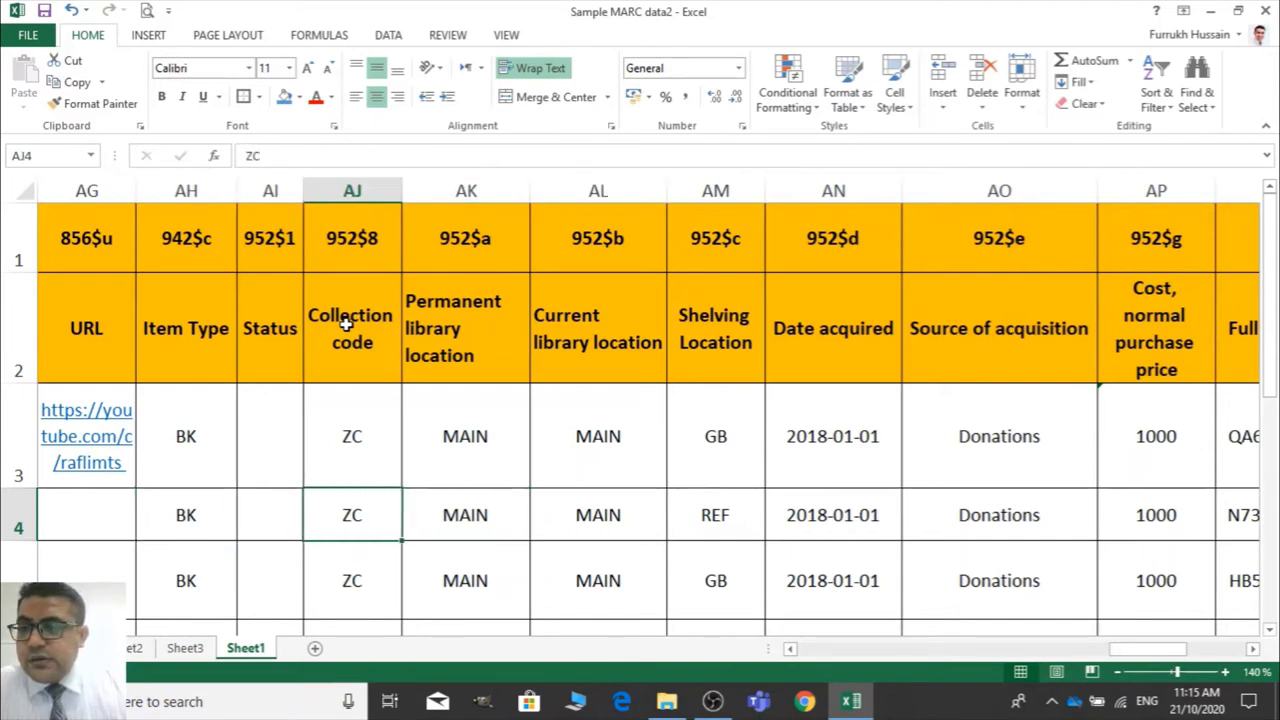
{"action": "key", "text": "Up"}
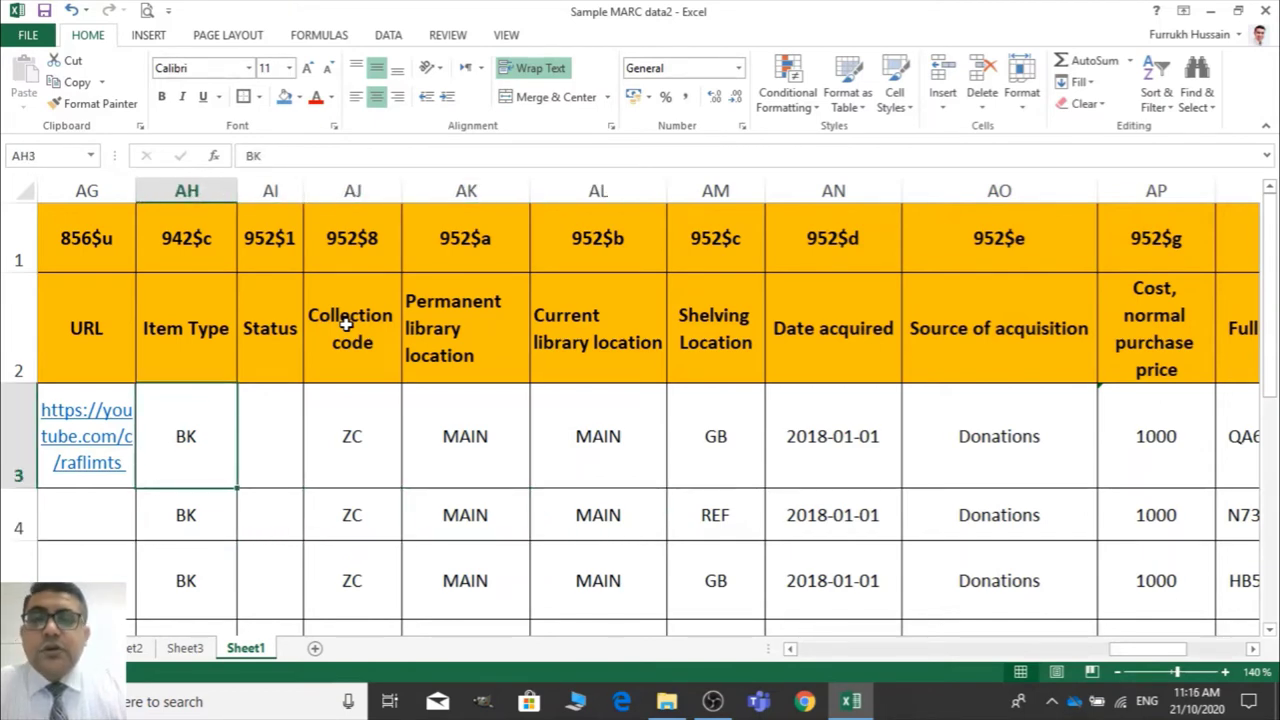
{"action": "key", "text": "Right"}
{"action": "key", "text": "Left"}
{"action": "key", "text": "Up"}
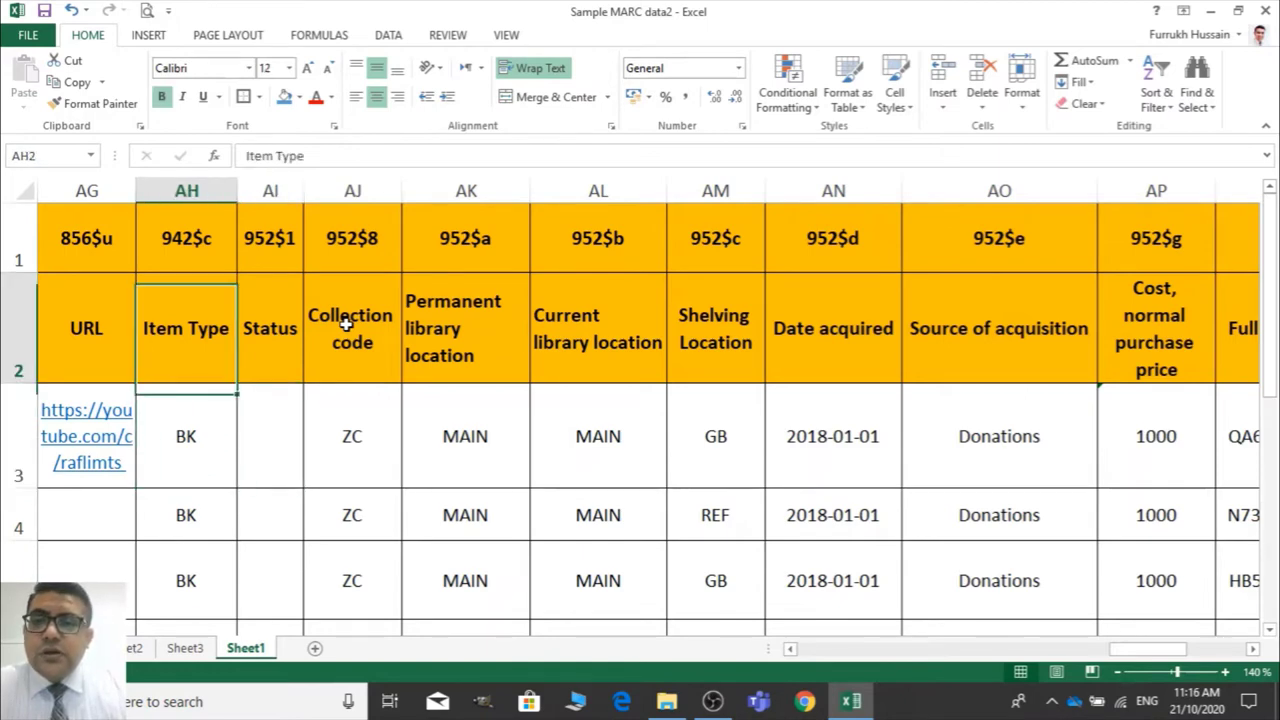
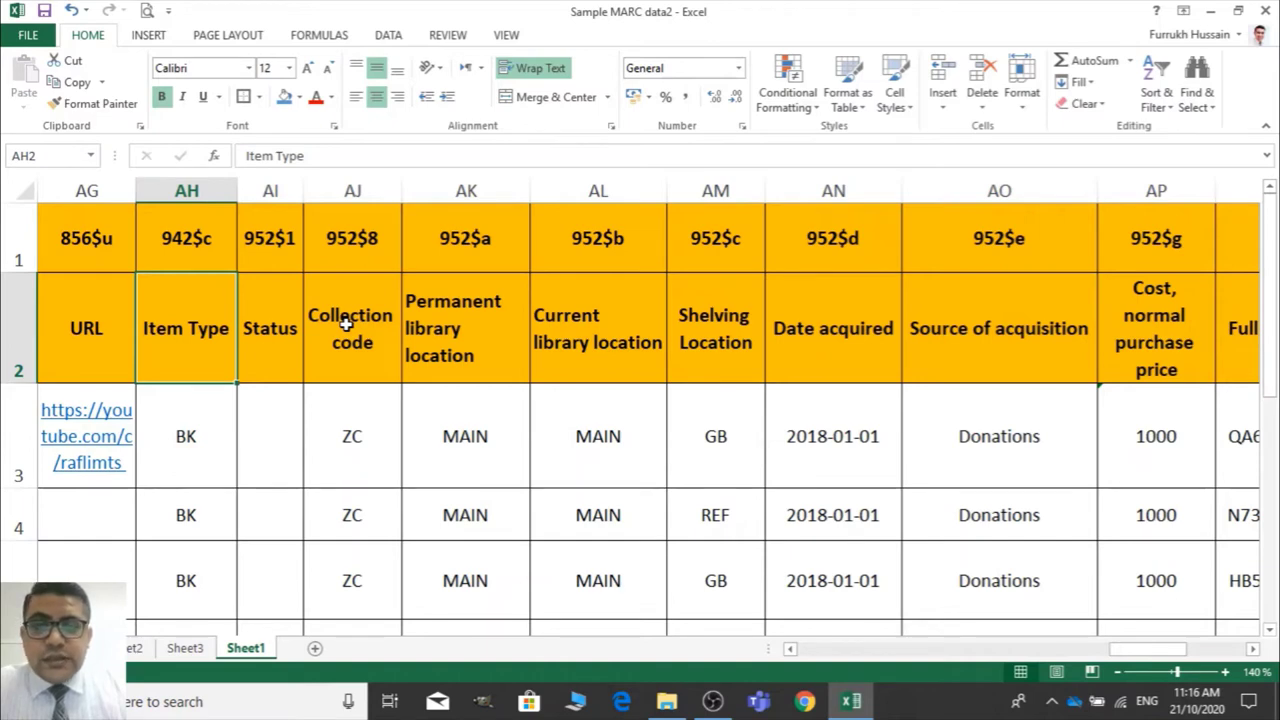
Change the first item's Date acquired in AN3 from 01/01/2018 to 19/01/2018
{"action": "key", "text": "Right"}
{"action": "key", "text": "Right"}
{"action": "key", "text": "Right"}
{"action": "key", "text": "Right"}
{"action": "key", "text": "Right"}
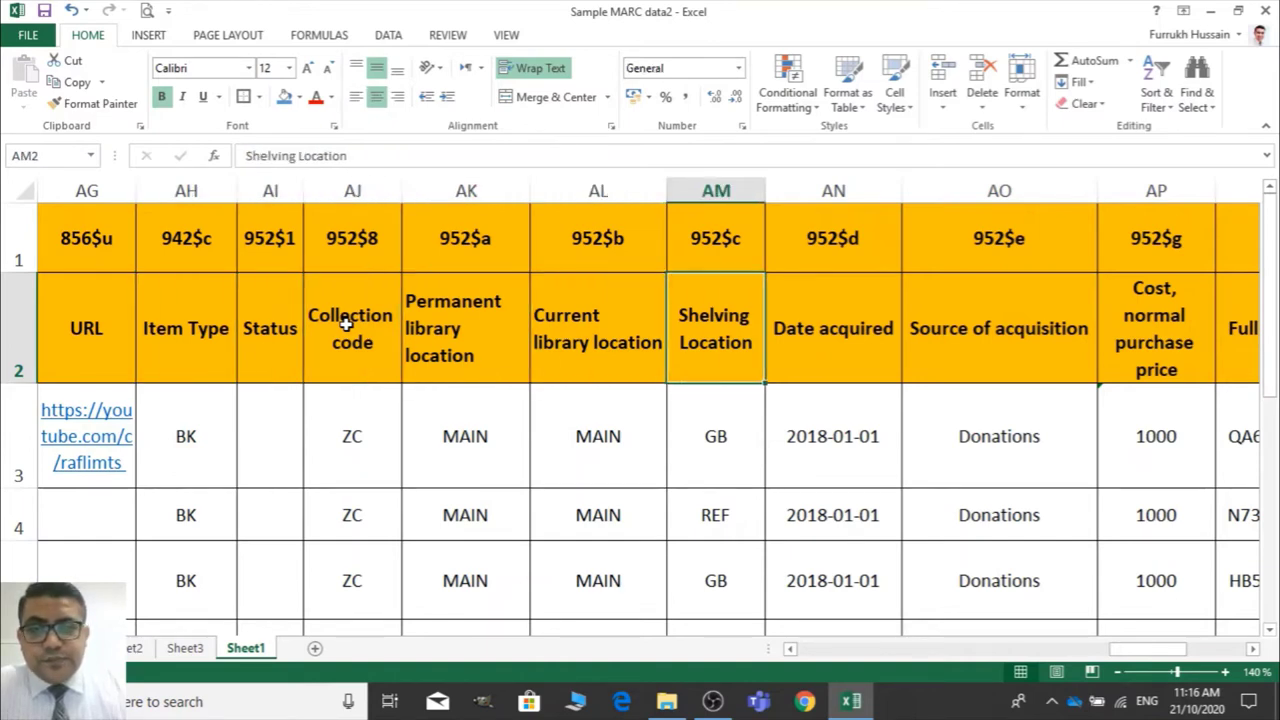
{"action": "key", "text": "Down"}
{"action": "key", "text": "Right"}
{"action": "key", "text": "Left"}
{"action": "key", "text": "Left"}
{"action": "key", "text": "Left"}
{"action": "key", "text": "Left"}
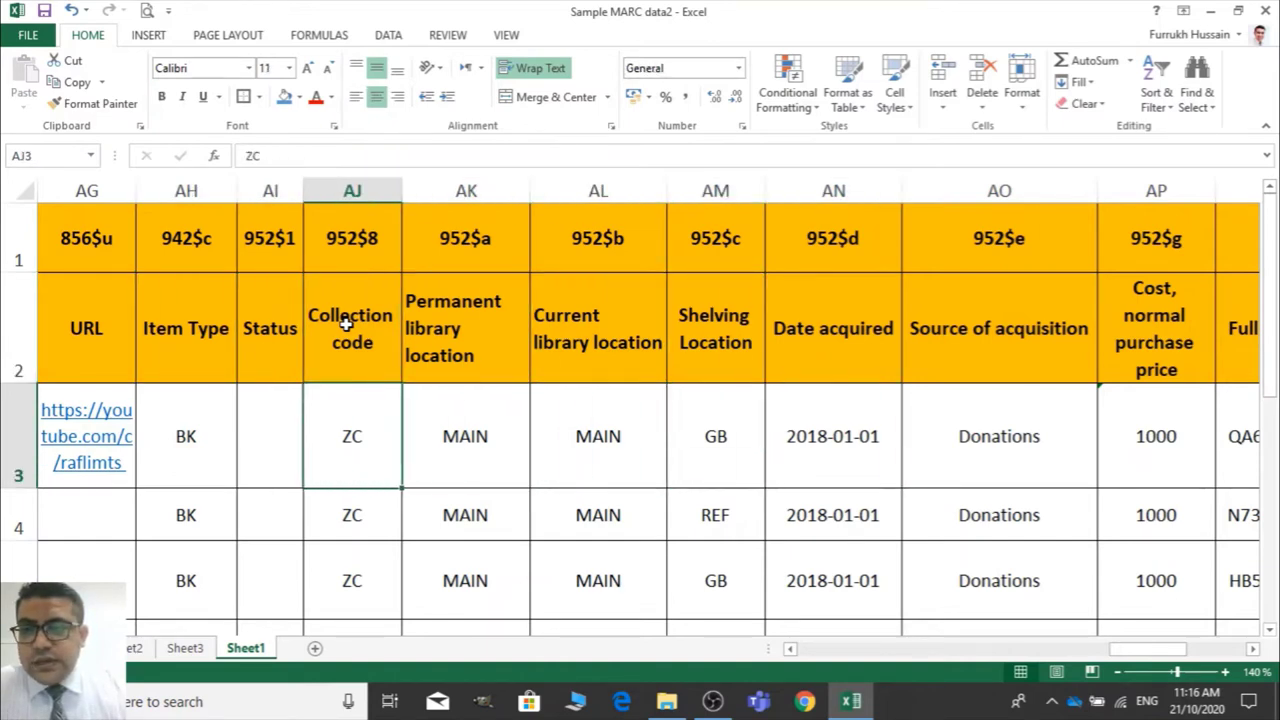
{"action": "key", "text": "Right"}
{"action": "key", "text": "Right"}
{"action": "key", "text": "Right"}
{"action": "key", "text": "Right"}
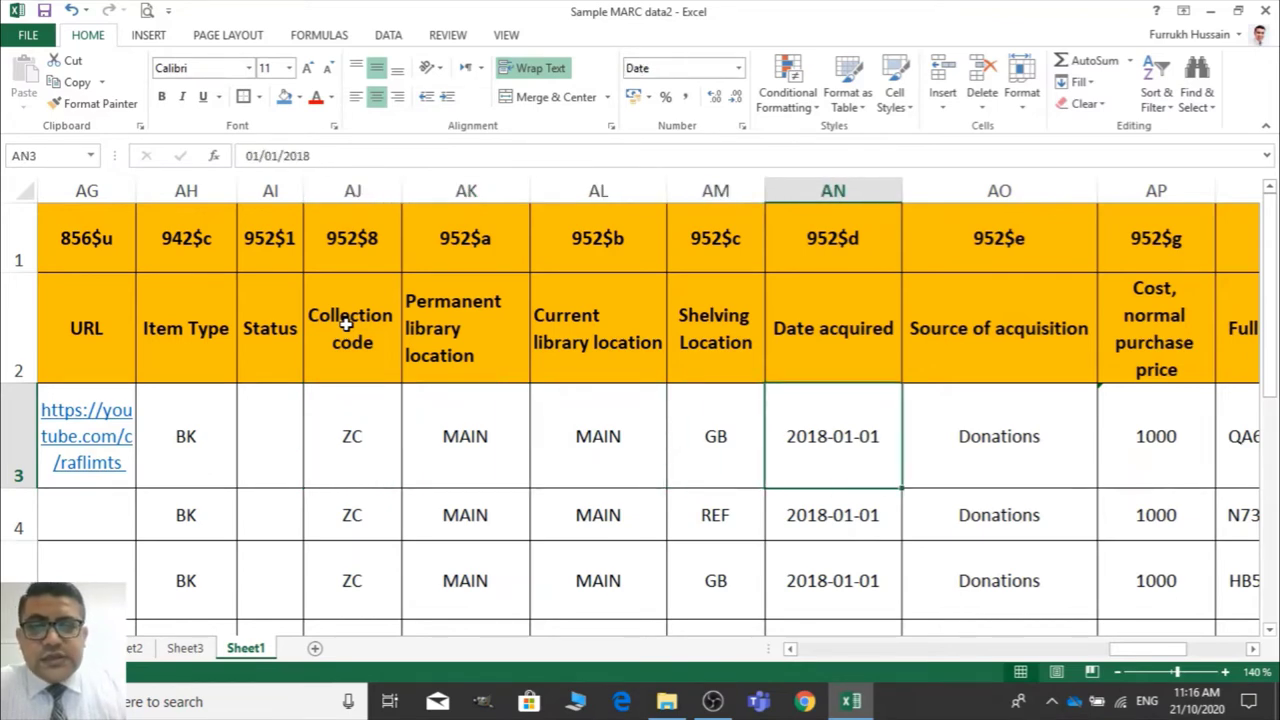
{"action": "double_click", "coordinate": [817, 470]}
{"action": "left_click", "coordinate": [252, 155]}
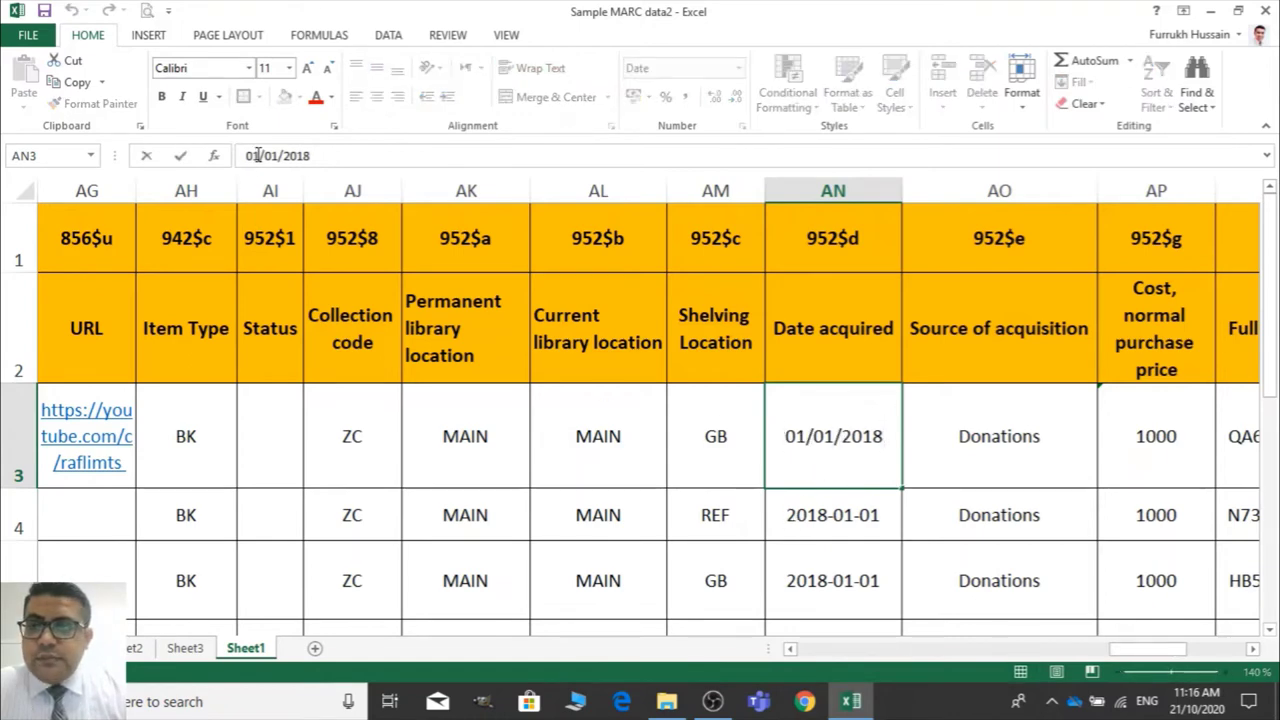
{"action": "key", "text": "BackSpace"}
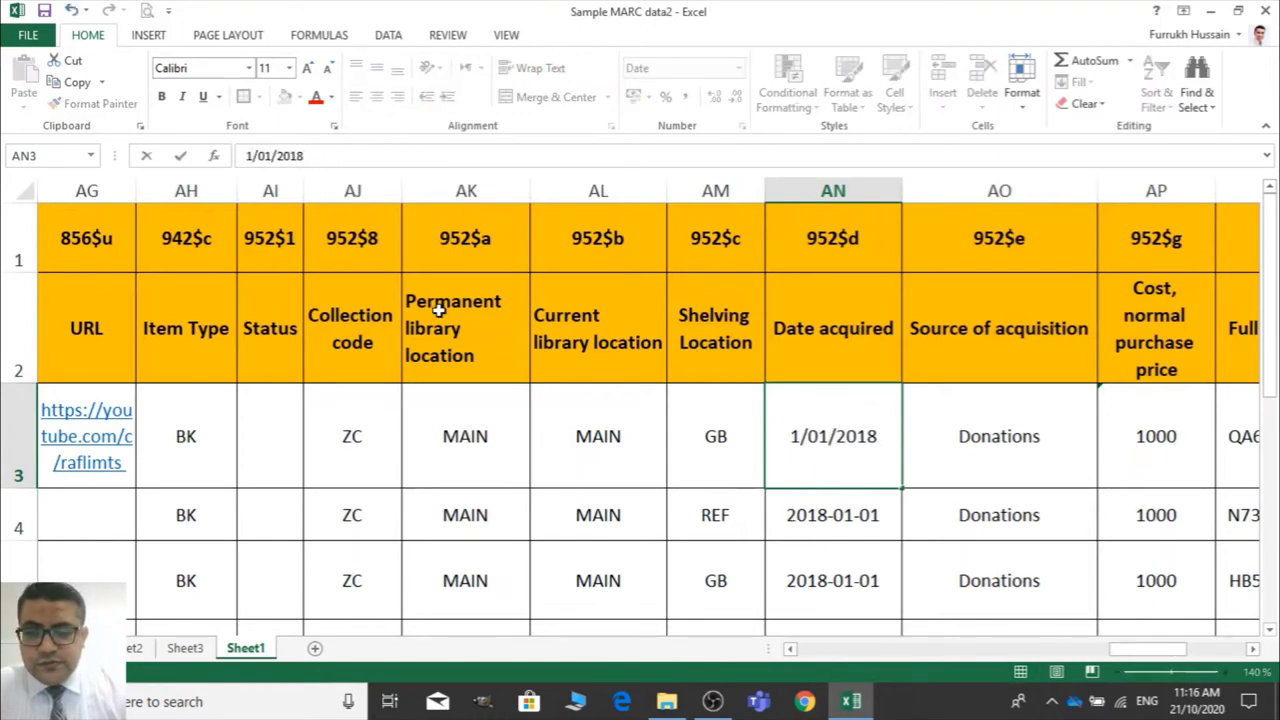
{"action": "key", "text": "Right"}
{"action": "type", "text": "9"}
{"action": "key", "text": "Tab"}
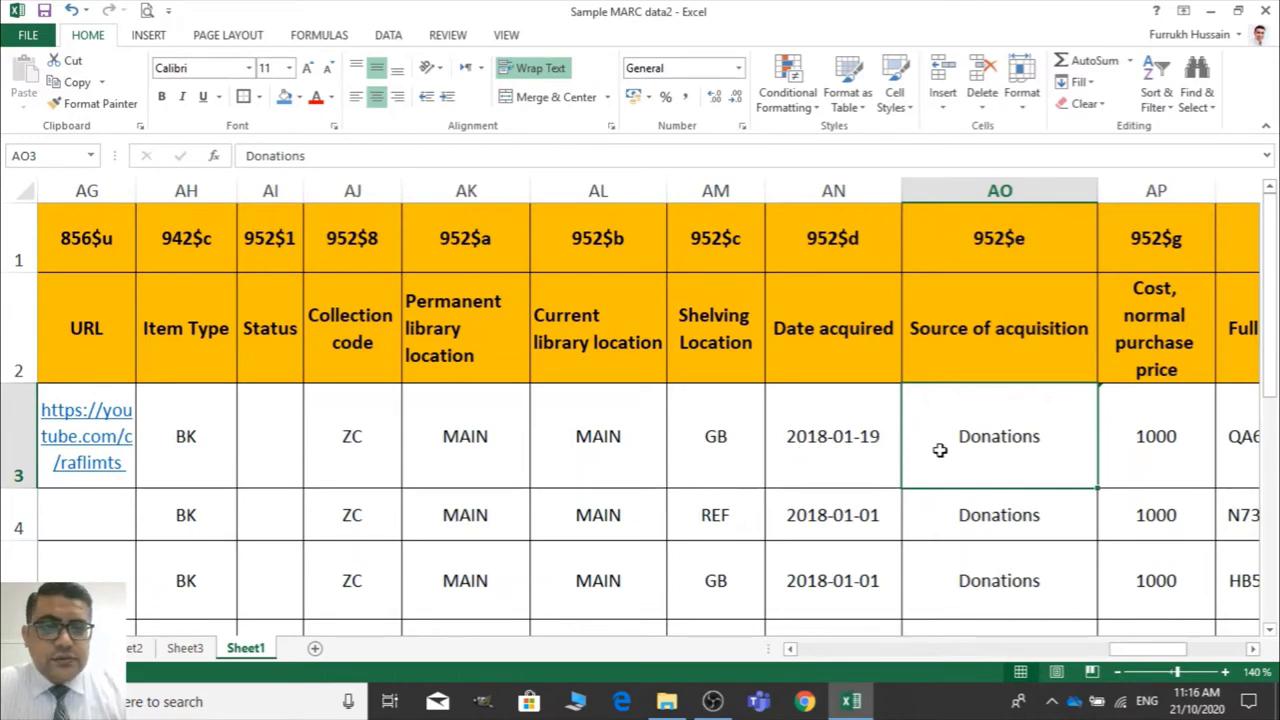
Open the Format Cells date settings for AN3 and browse the locale list
{"action": "left_click", "coordinate": [831, 476]}
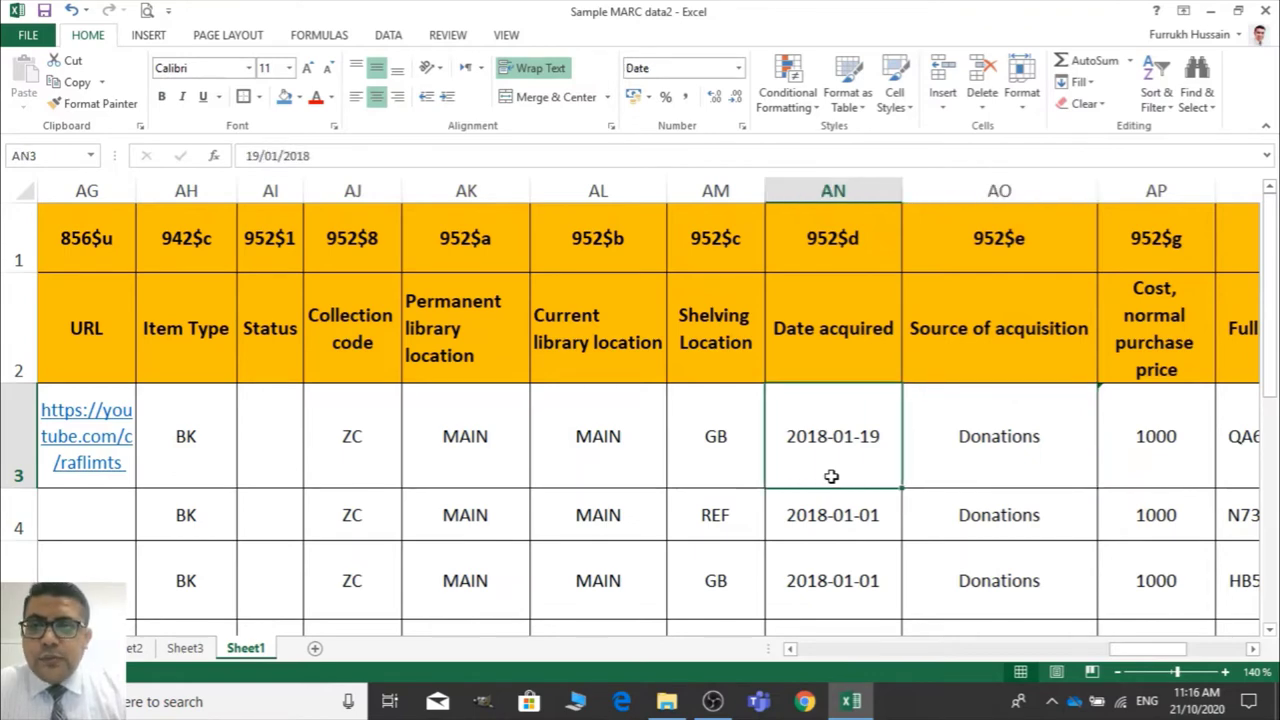
{"action": "right_click", "coordinate": [831, 476]}
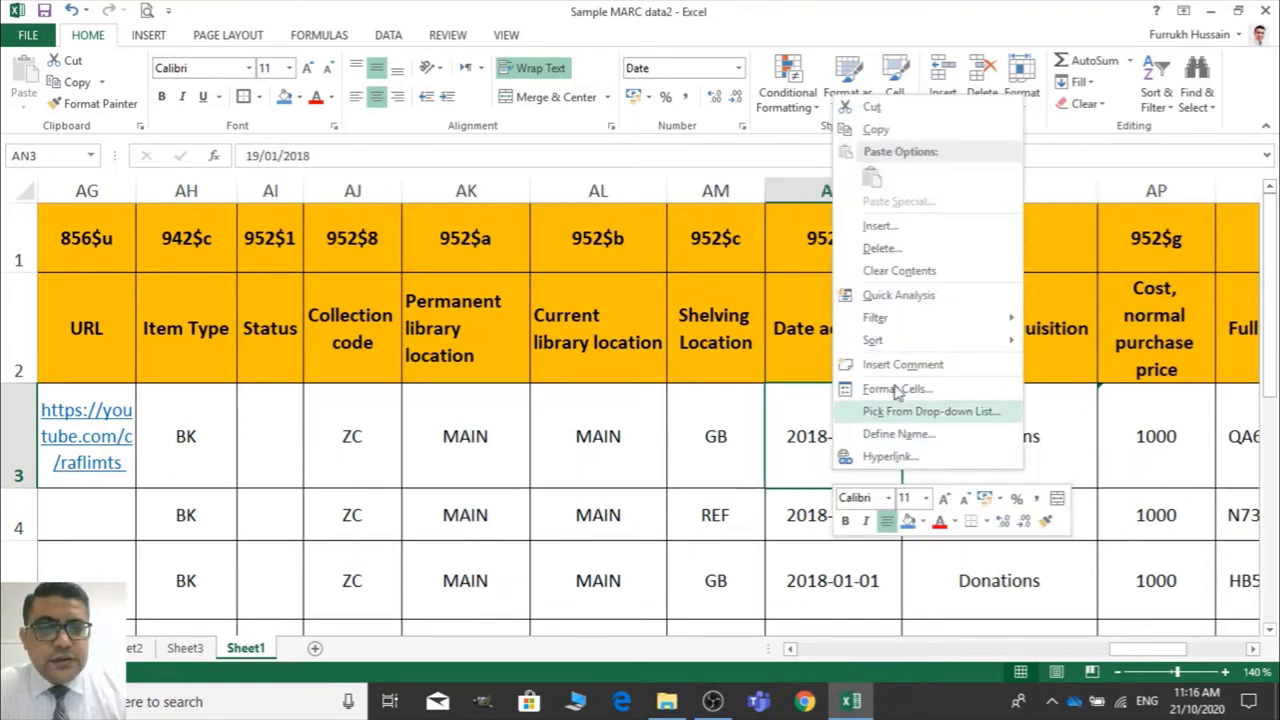
{"action": "key", "text": "Escape"}
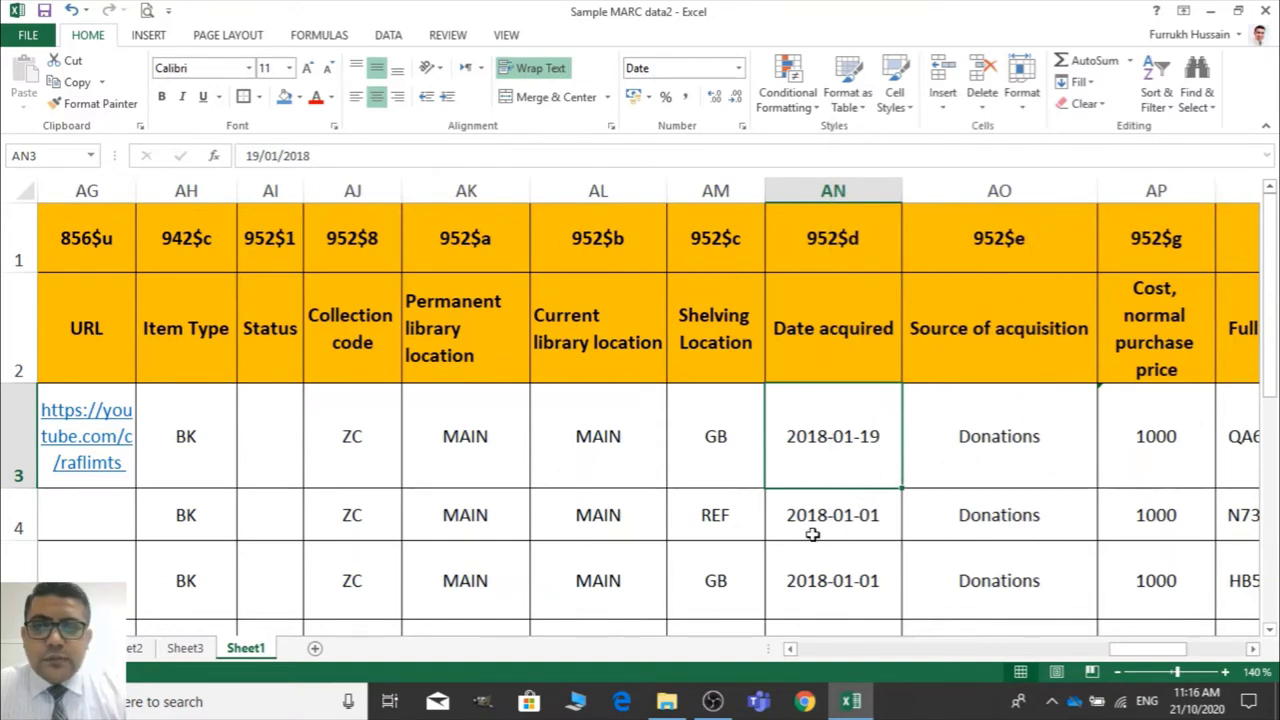
{"action": "key", "text": "ctrl+1"}
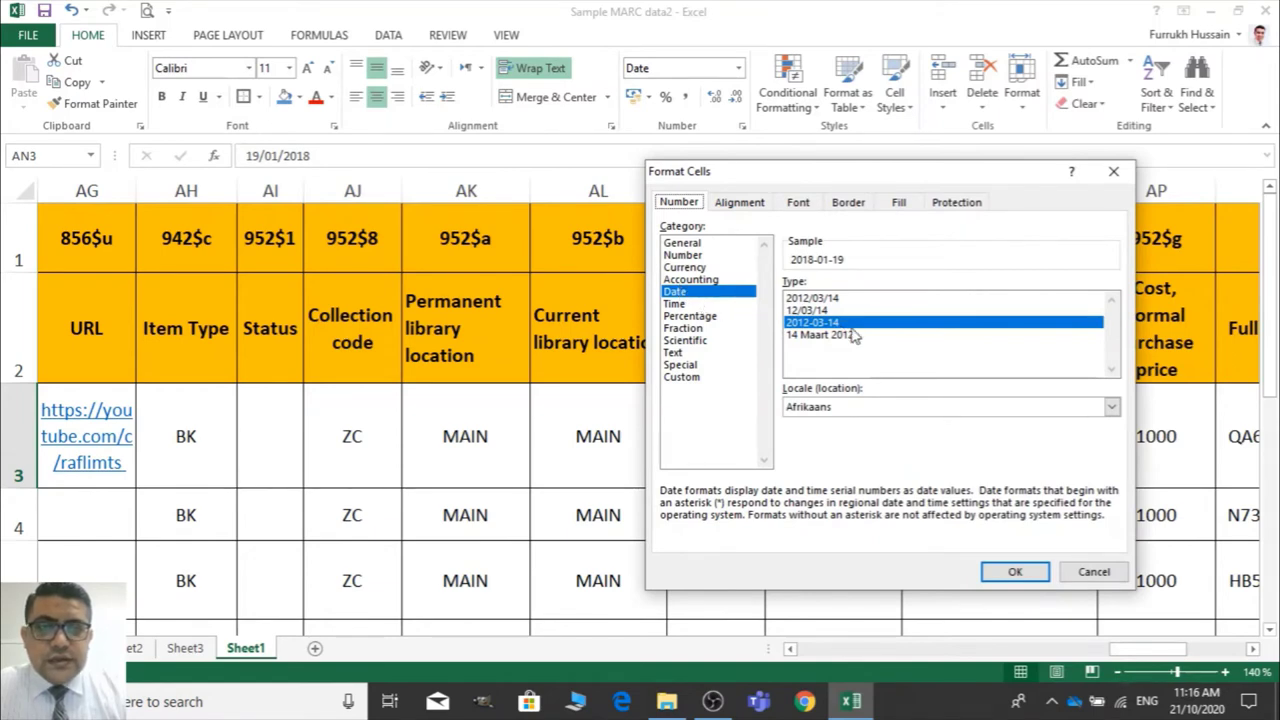
{"action": "left_click", "coordinate": [848, 415]}
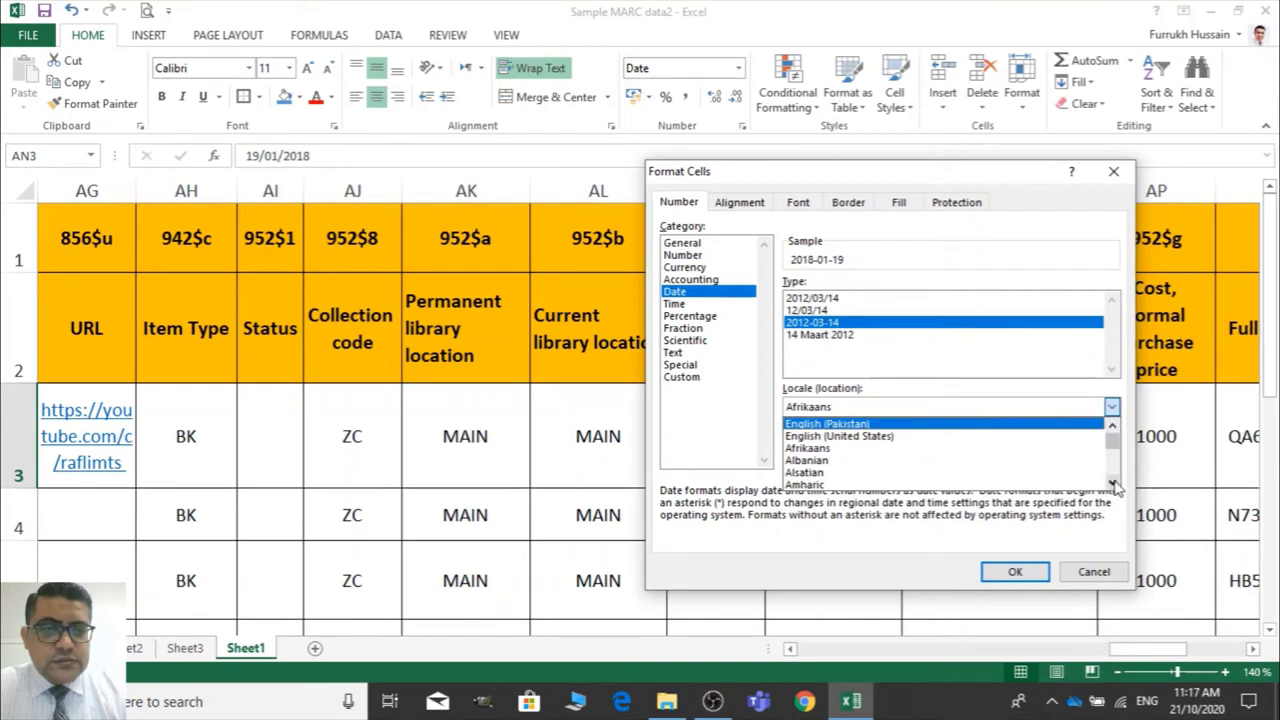
{"action": "left_click", "coordinate": [1112, 481]}
{"action": "left_click", "coordinate": [1112, 481]}
{"action": "left_click", "coordinate": [1112, 481]}
{"action": "left_click", "coordinate": [1112, 481]}
{"action": "left_click", "coordinate": [1112, 481]}
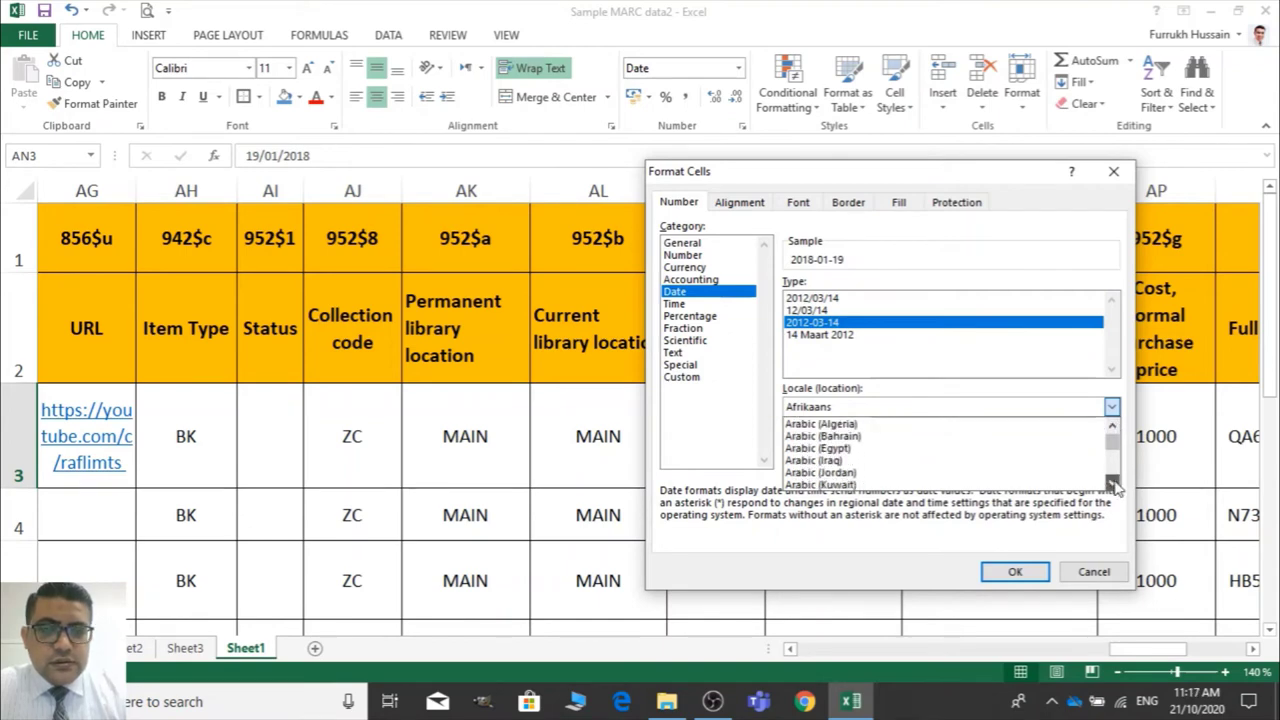
Set AN3's date locale to English (Canada) with the 2012-03-14 format
{"action": "left_click", "coordinate": [893, 405]}
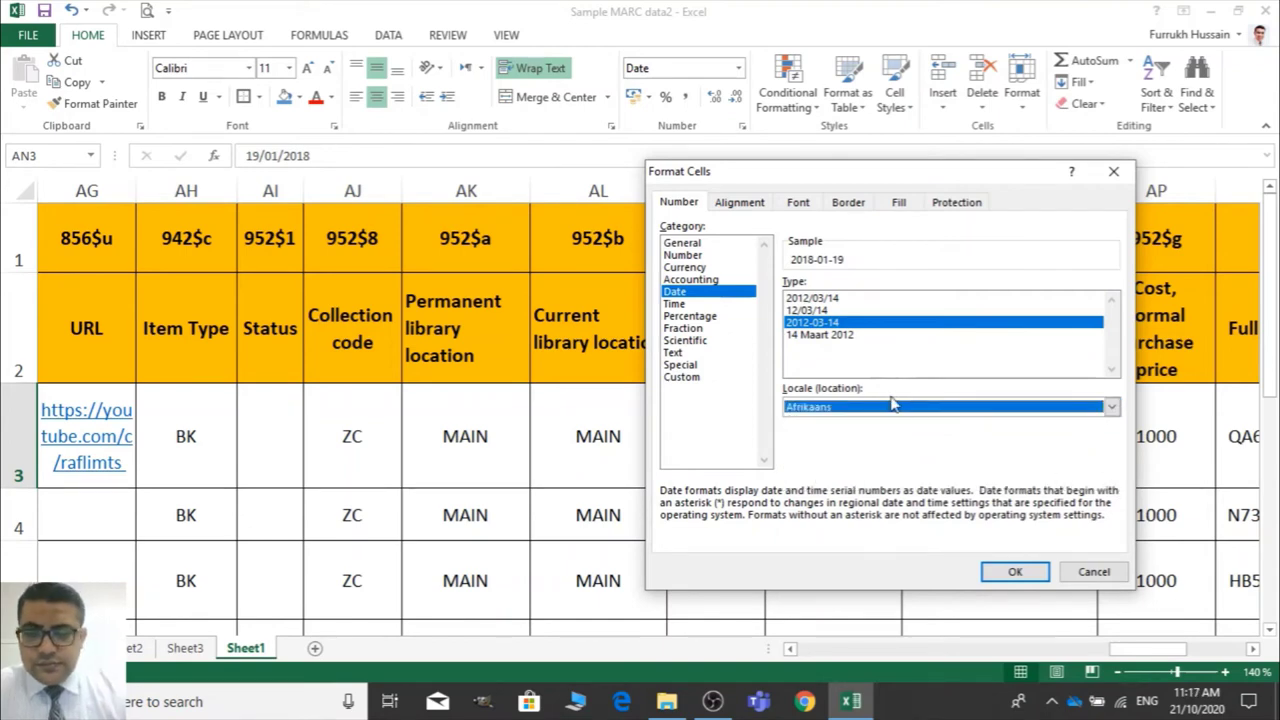
{"action": "left_click", "coordinate": [893, 405]}
{"action": "key", "text": "n"}
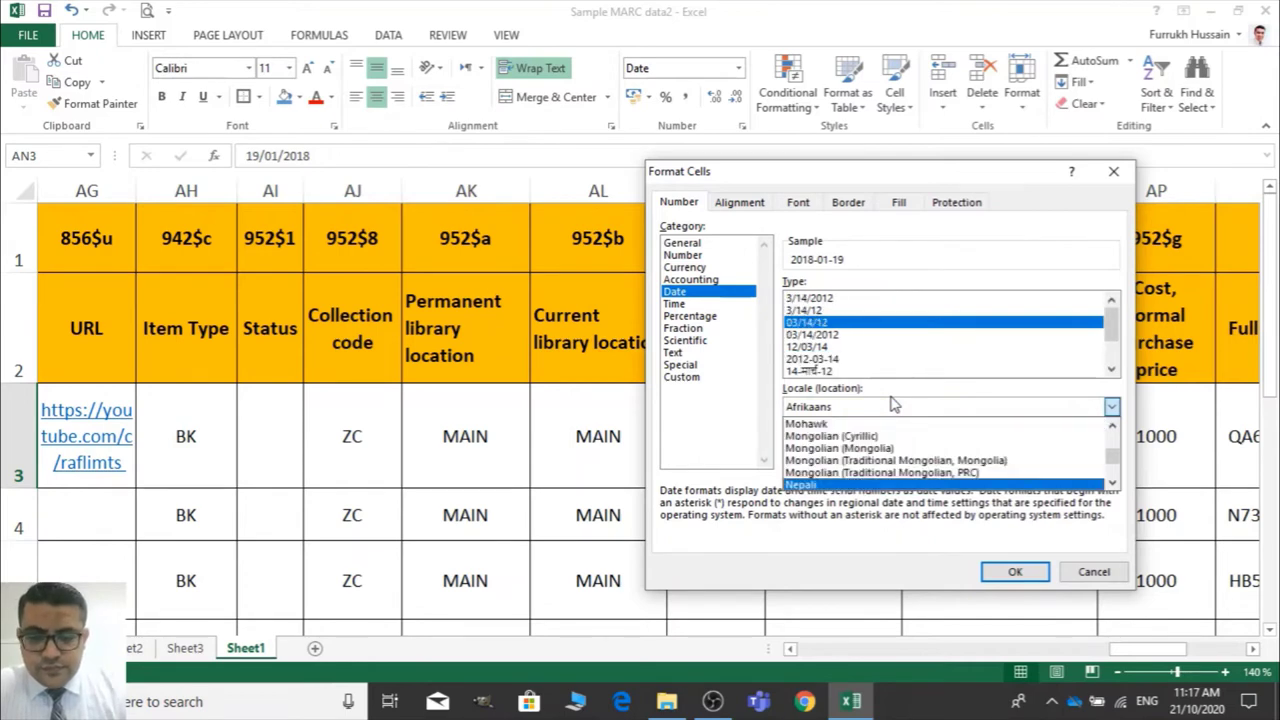
{"action": "key", "text": "g"}
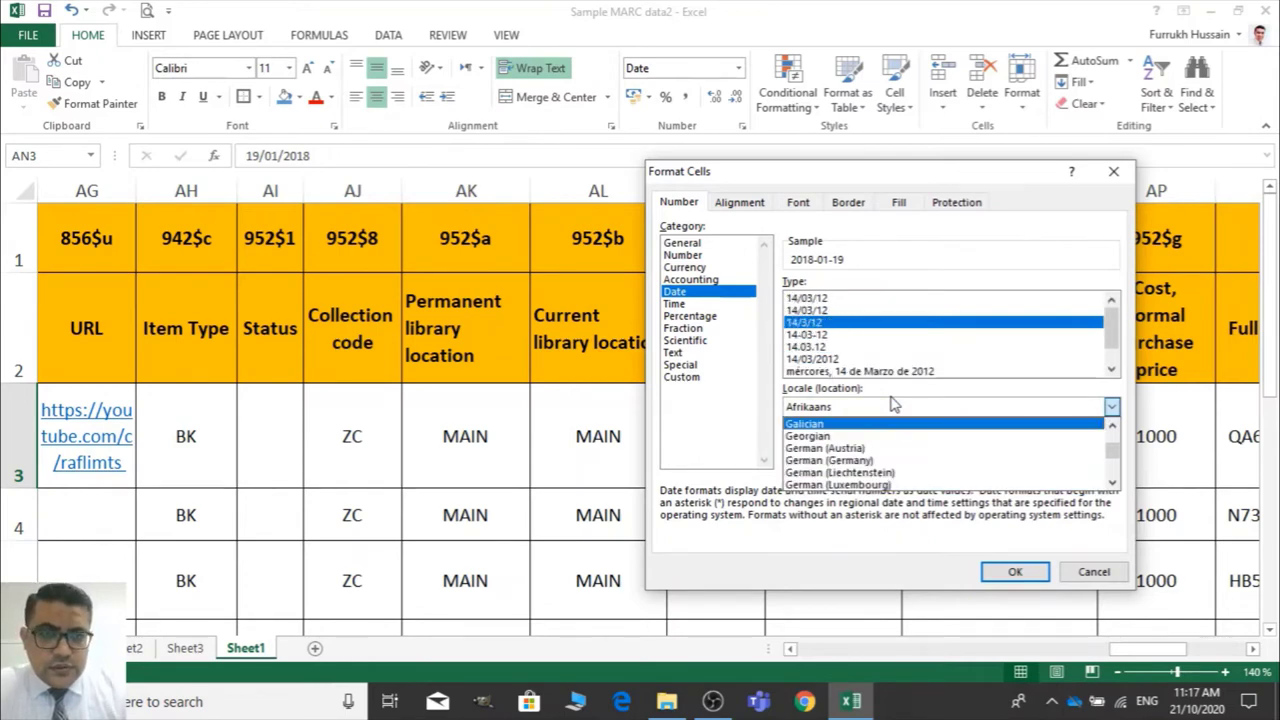
{"action": "key", "text": "e"}
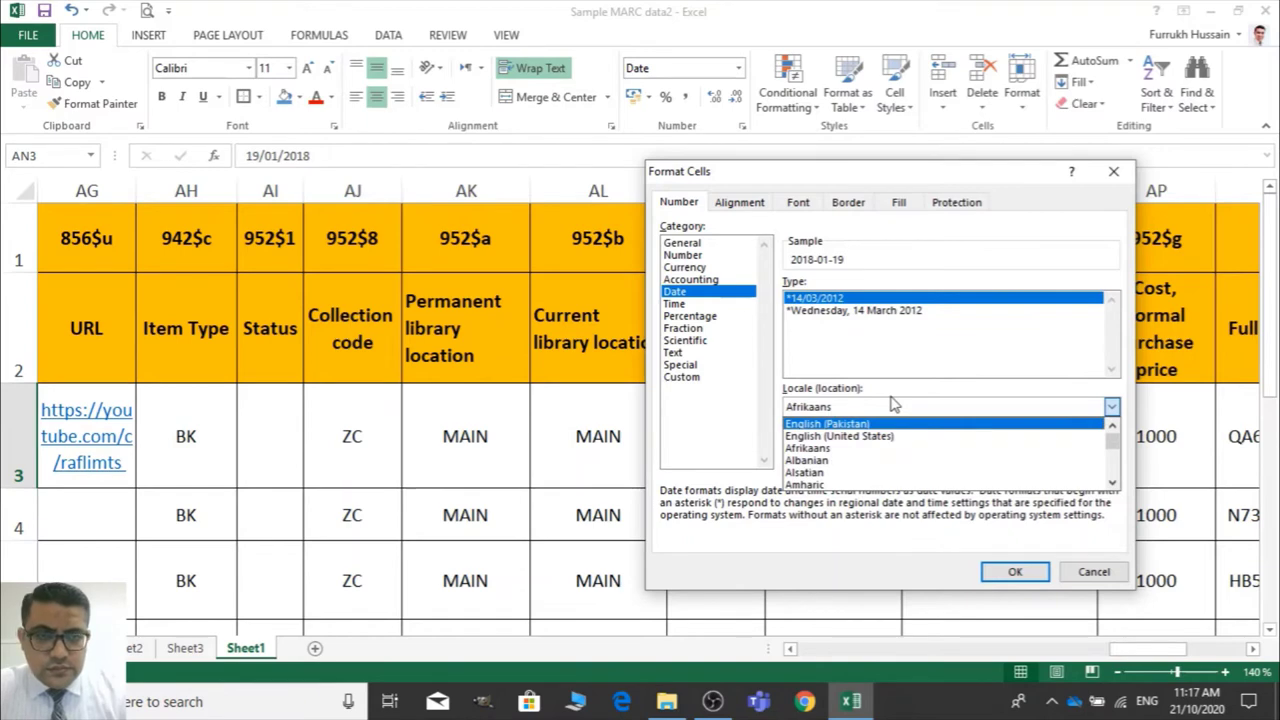
{"action": "key", "text": "e"}
{"action": "key", "text": "e"}
{"action": "key", "text": "e"}
{"action": "key", "text": "e"}
{"action": "key", "text": "e"}
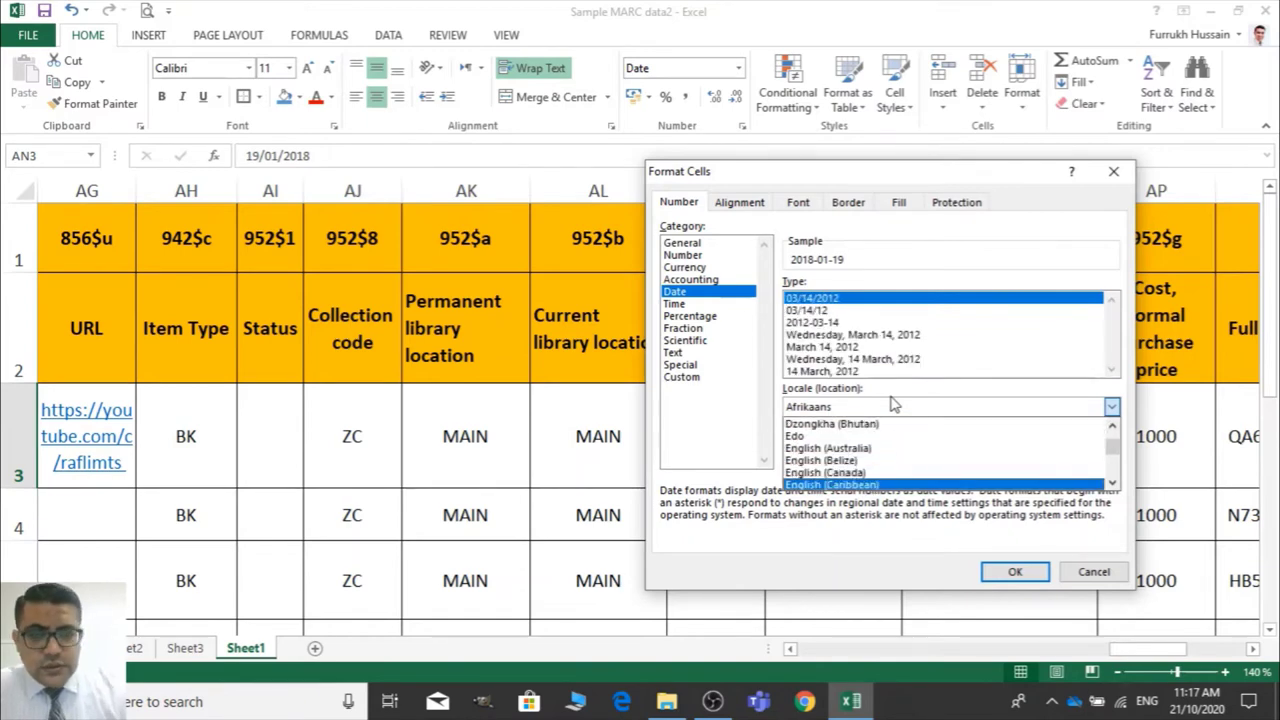
{"action": "left_click", "coordinate": [868, 473]}
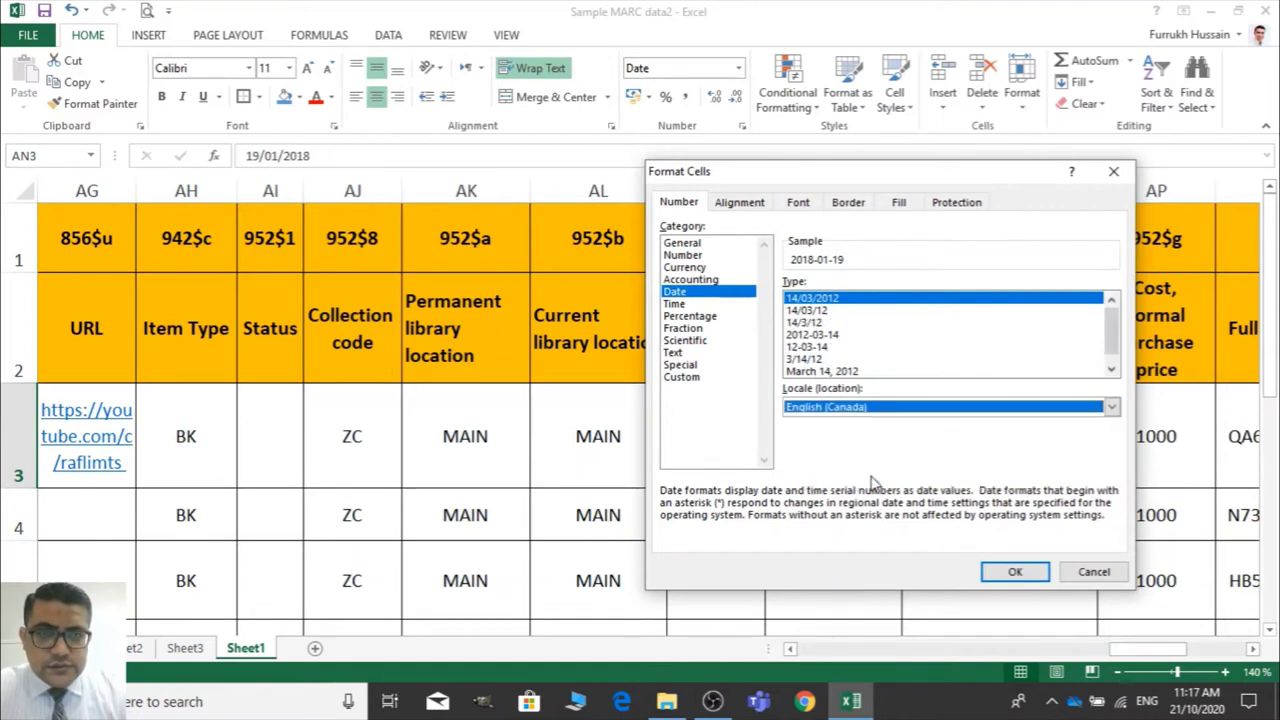
{"action": "left_click", "coordinate": [837, 336]}
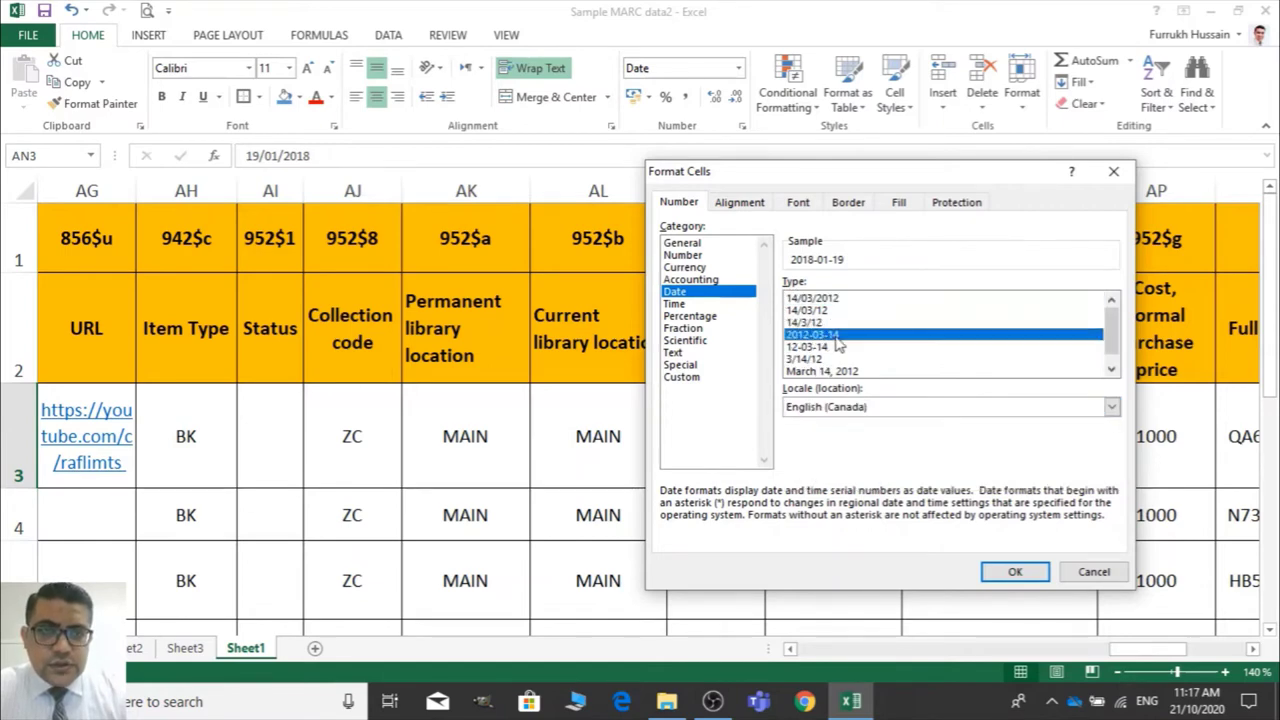
{"action": "left_click", "coordinate": [1010, 572]}
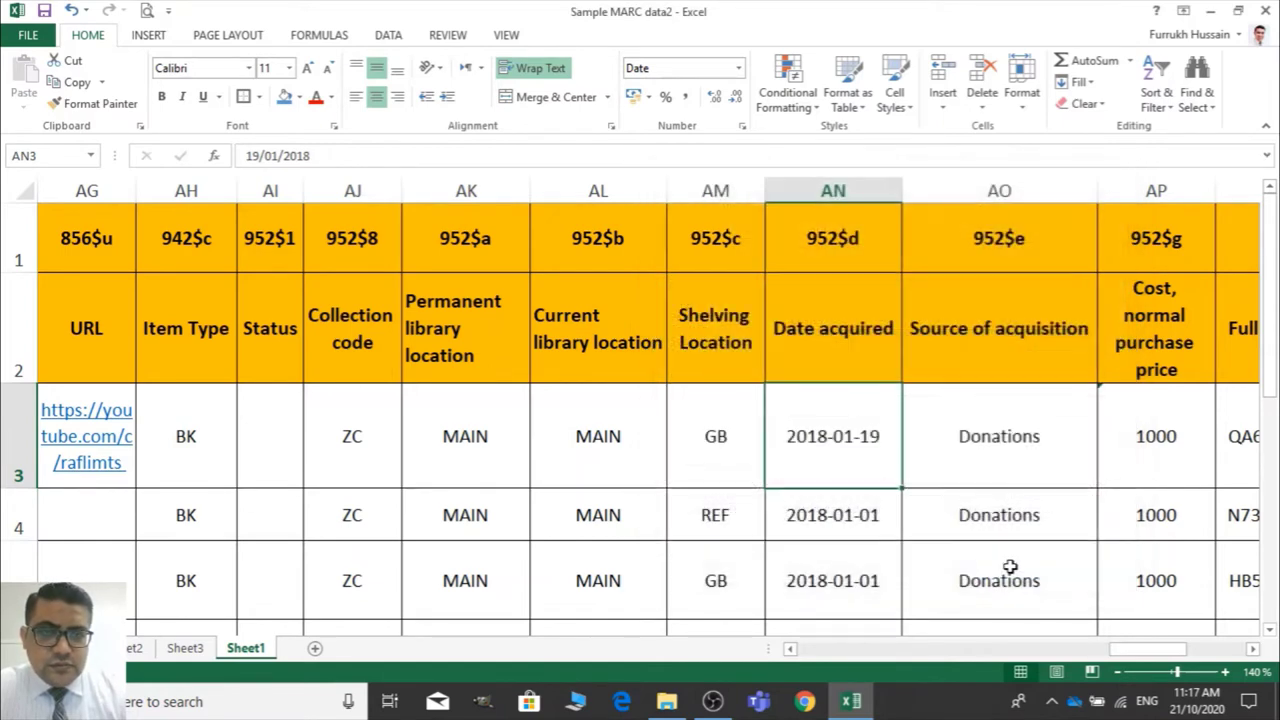
Inspect the cost column's 952$g header and its 1000 value in AP3
{"action": "left_click", "coordinate": [1006, 455]}
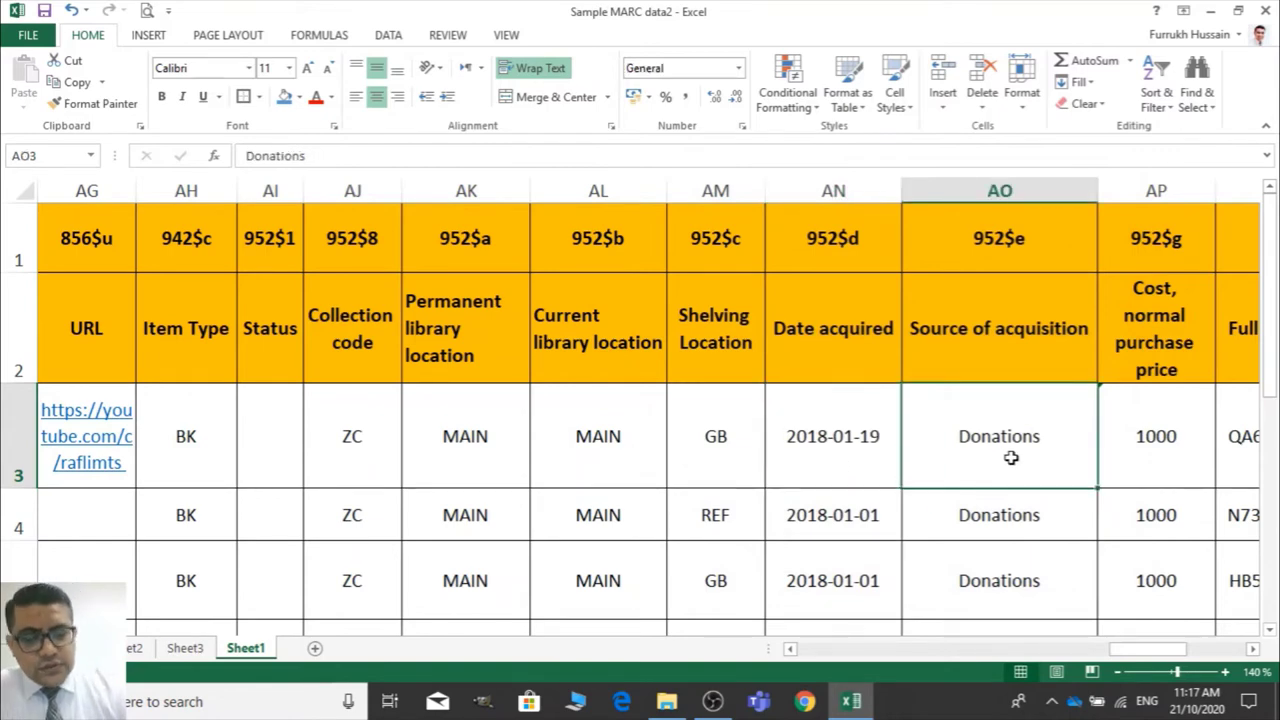
{"action": "key", "text": "Right"}
{"action": "key", "text": "Right"}
{"action": "key", "text": "Right"}
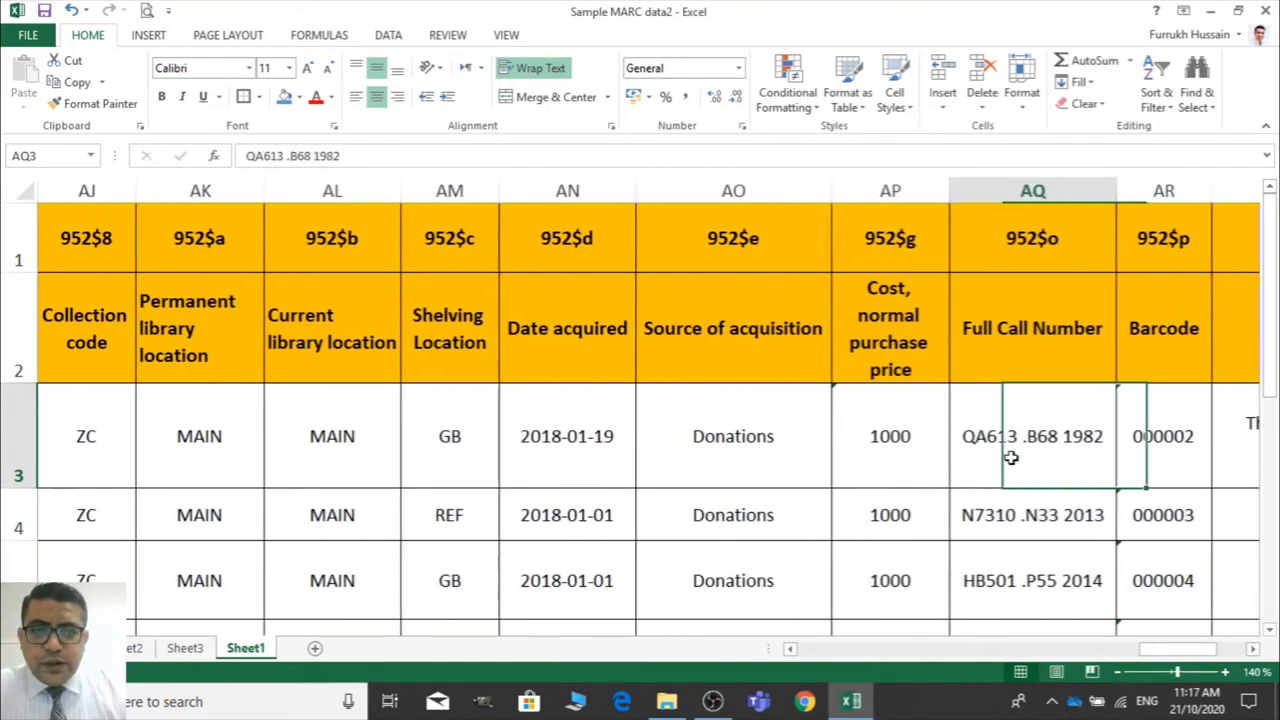
{"action": "key", "text": "Left"}
{"action": "key", "text": "Left"}
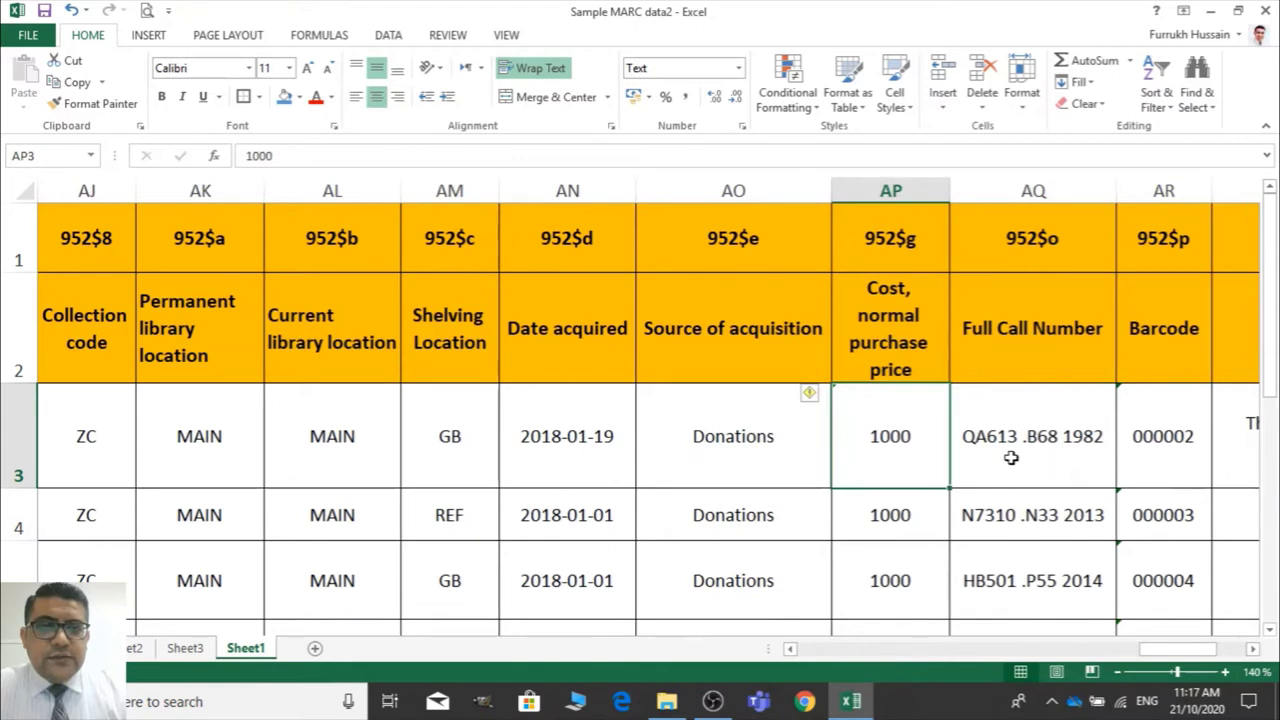
{"action": "key", "text": "Up"}
{"action": "key", "text": "Up"}
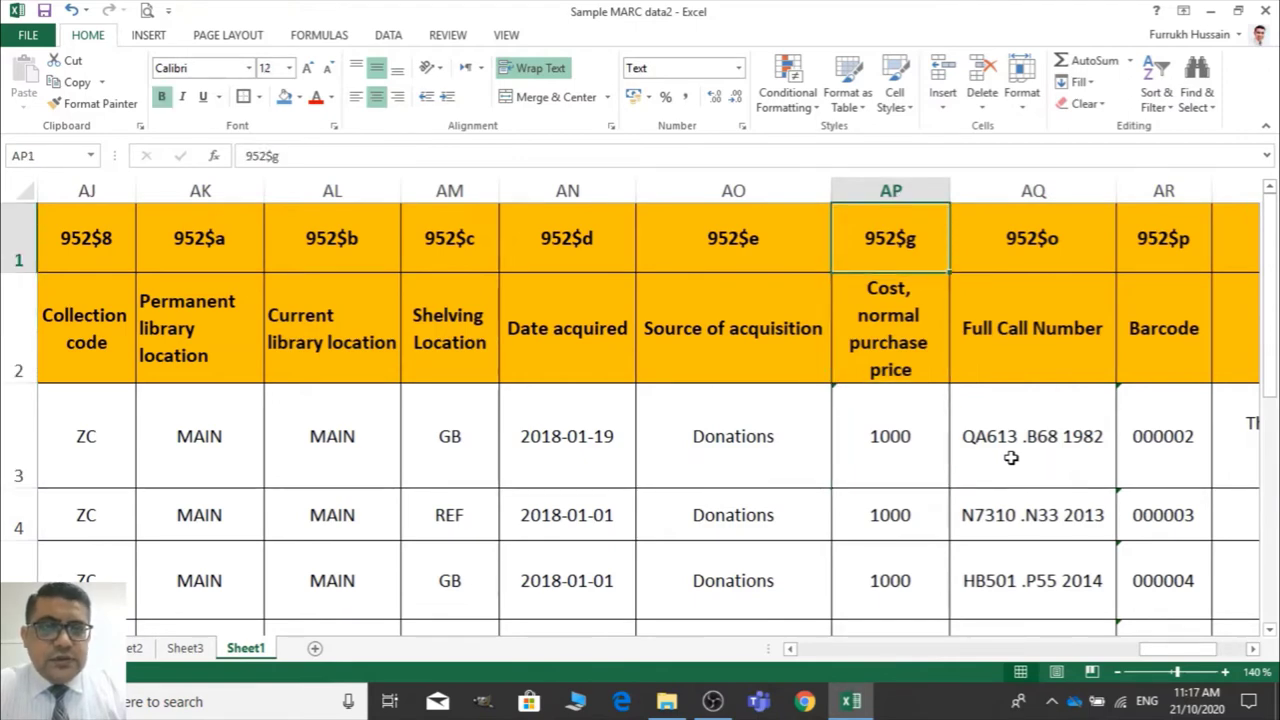
{"action": "key", "text": "Down"}
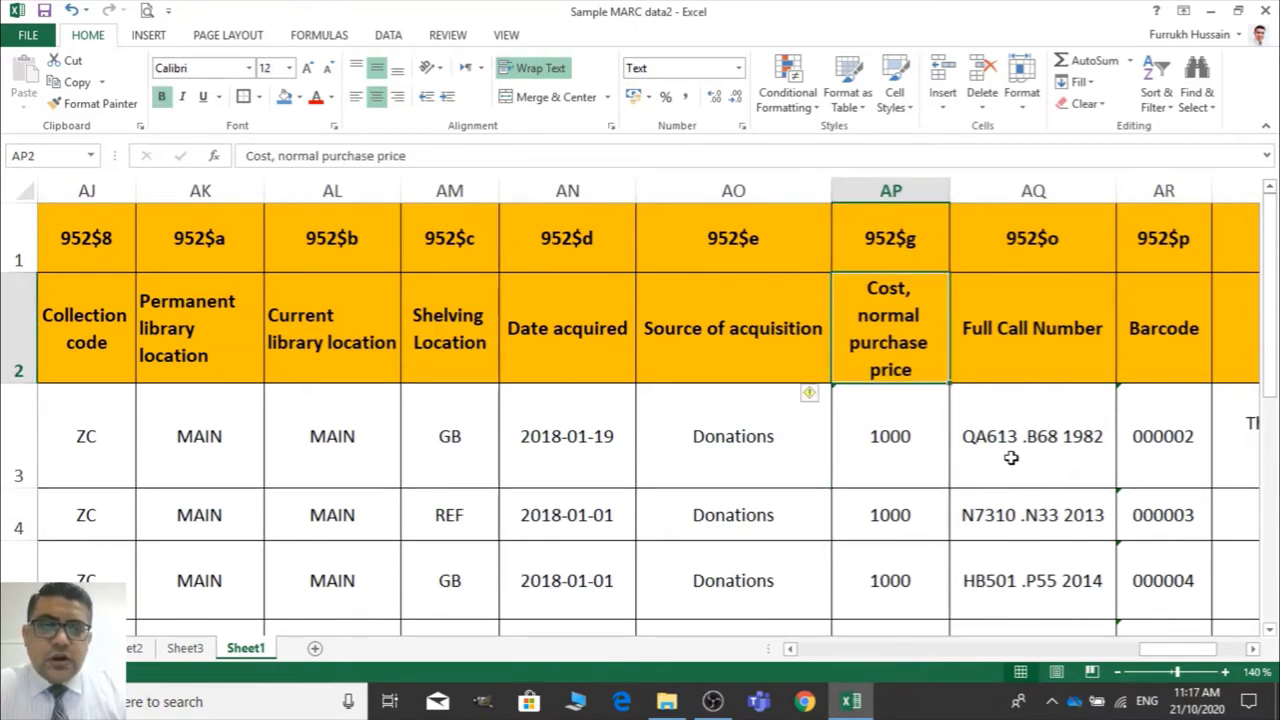
{"action": "key", "text": "Down"}
{"action": "key", "text": "Up"}
{"action": "key", "text": "Down"}
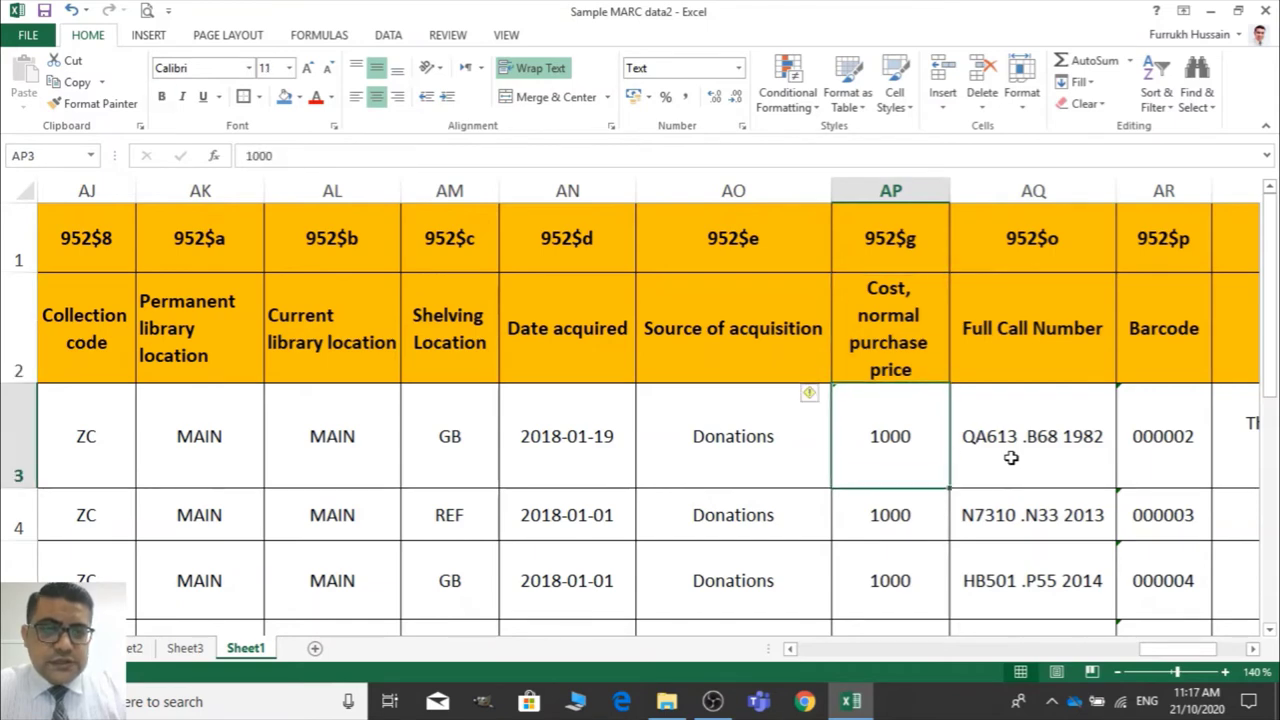
{"action": "key", "text": "Up"}
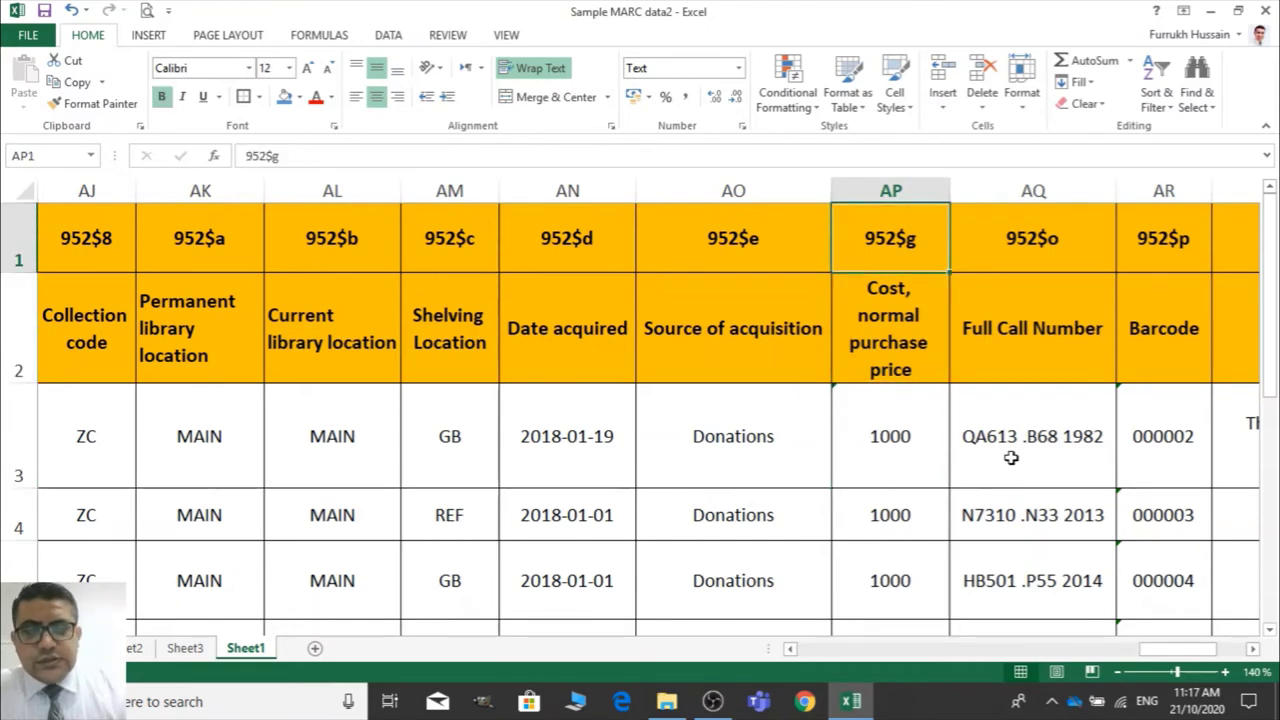
{"action": "key", "text": "Down"}
{"action": "key", "text": "Down"}
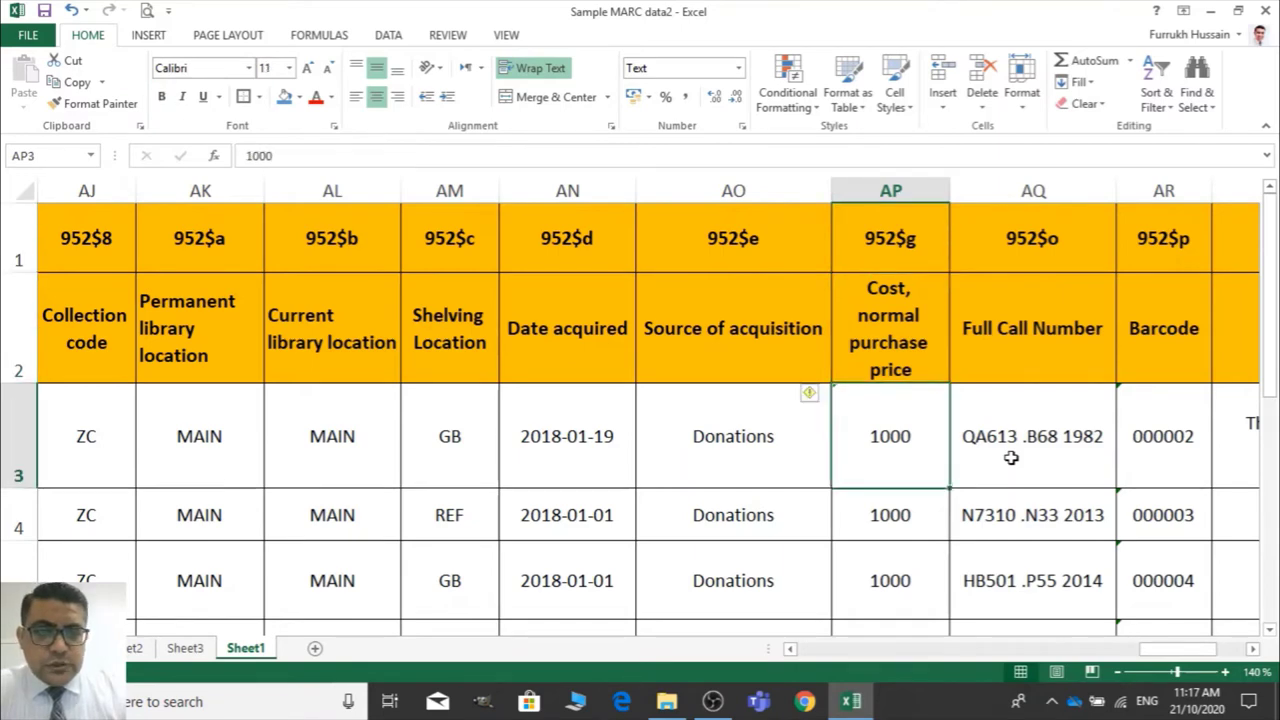
{"action": "key", "text": "Right"}
{"action": "key", "text": "Left"}
{"action": "key", "text": "Right"}
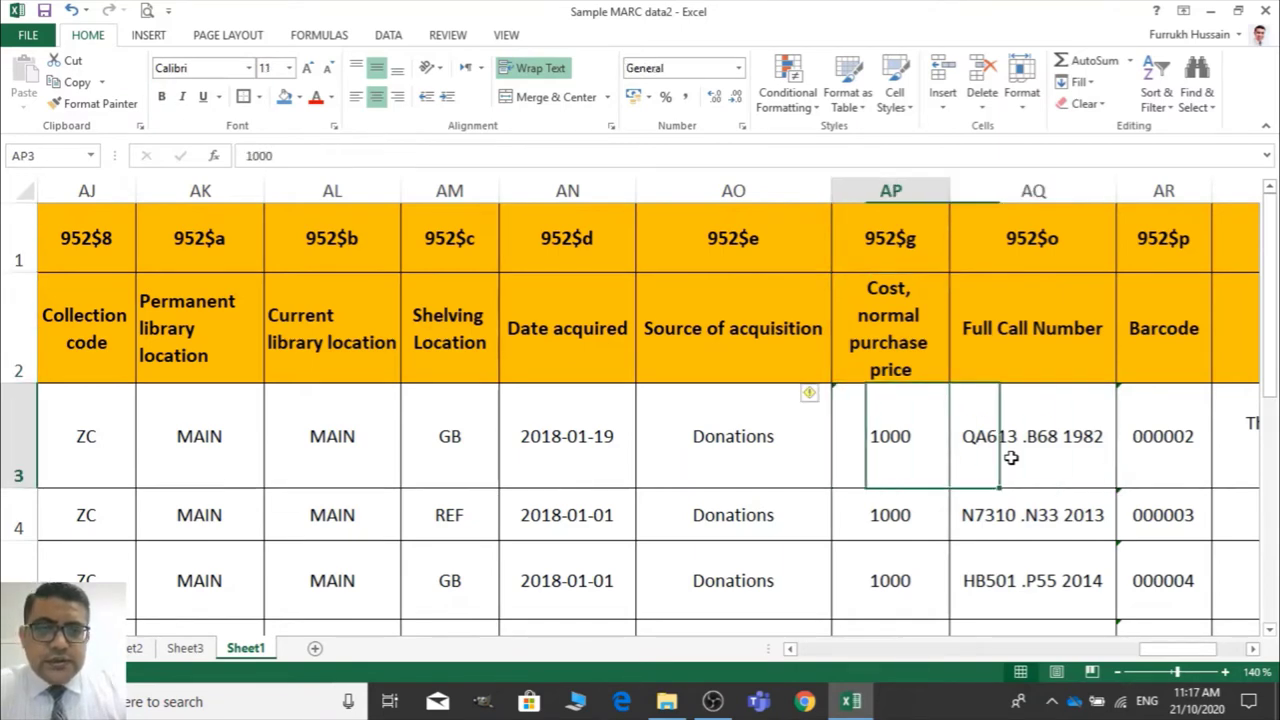
{"action": "key", "text": "Left"}
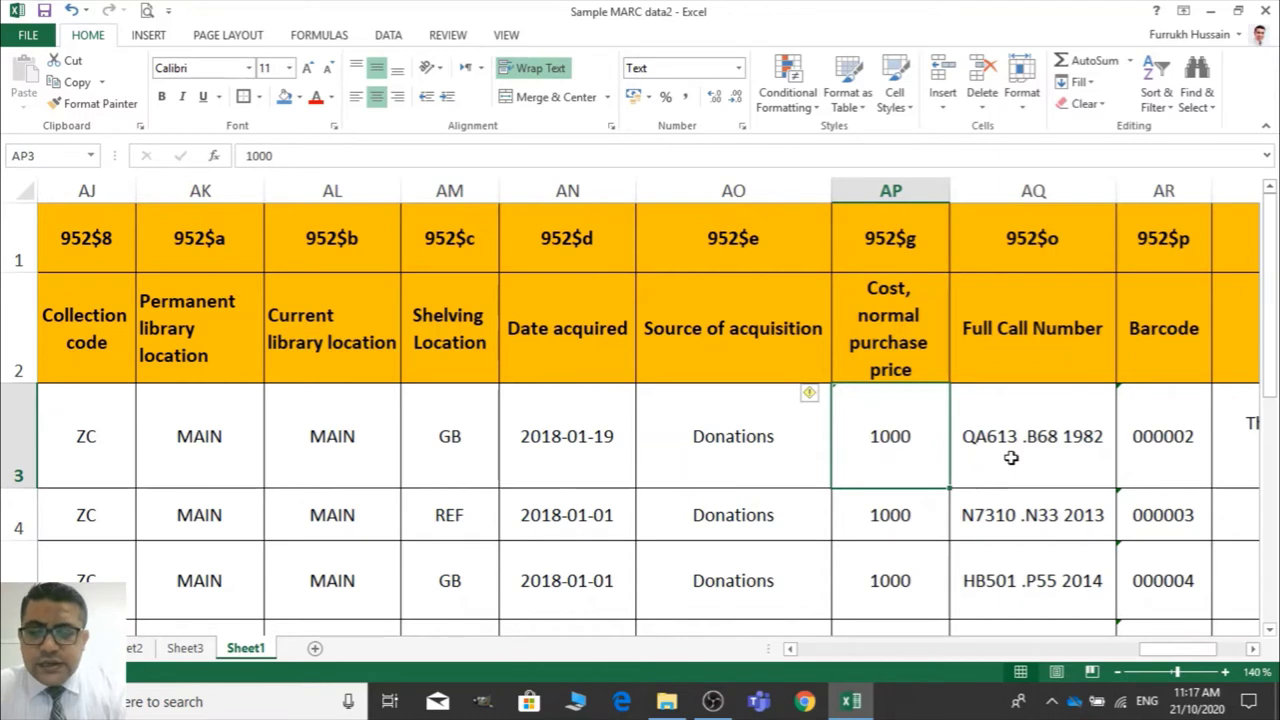
Enter 1000, then 'Rs. 1000', in AP3 before retyping the plain value
{"action": "type", "text": "1000"}
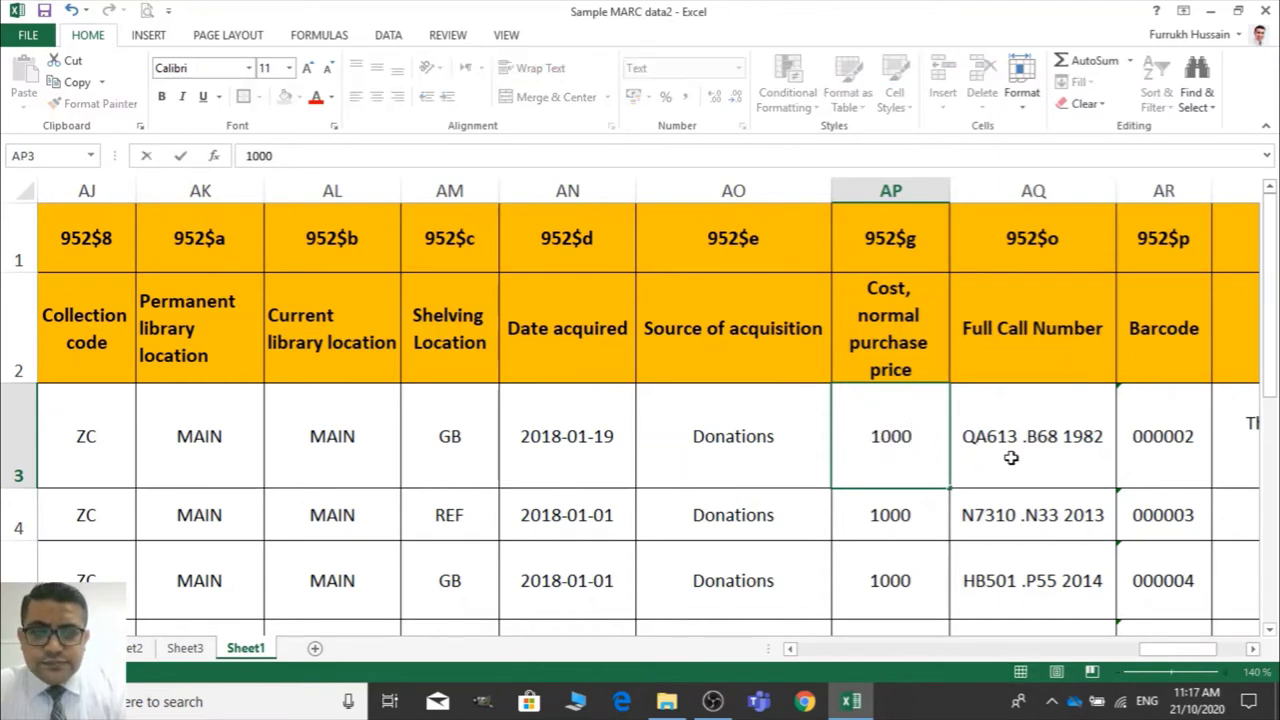
{"action": "key", "text": "Right"}
{"action": "key", "text": "Left"}
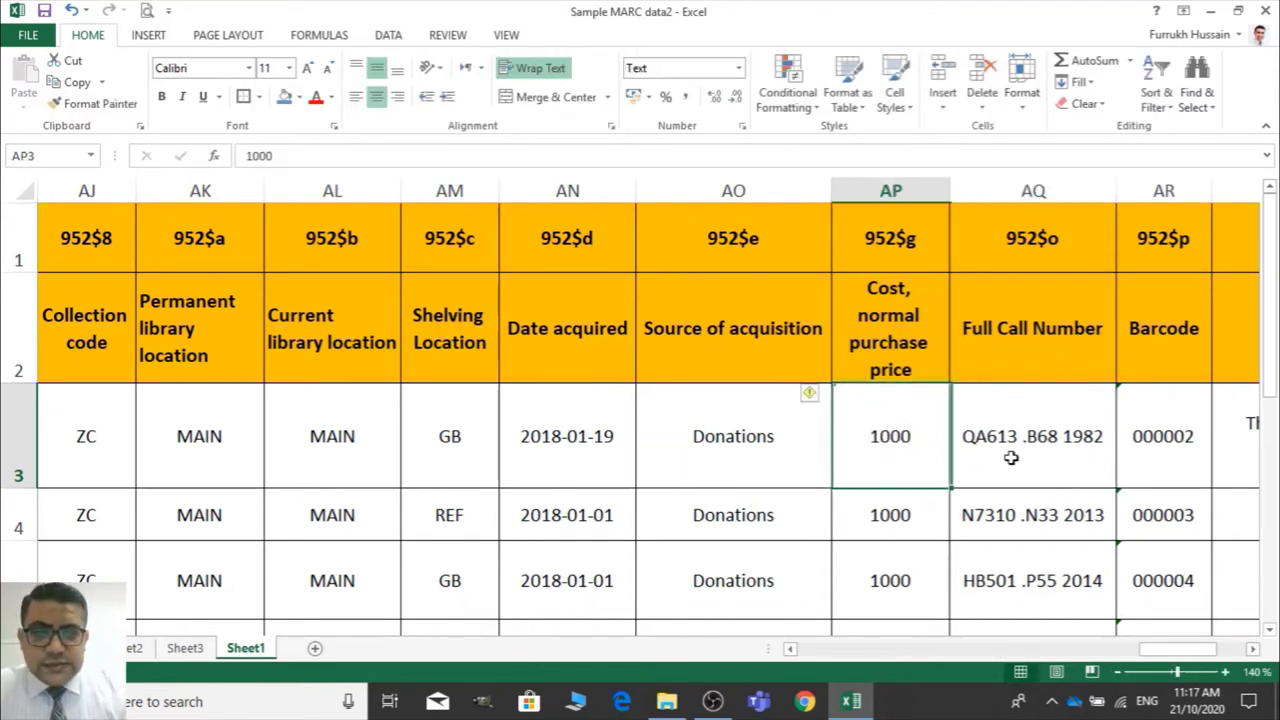
{"action": "type", "text": "Rs."}
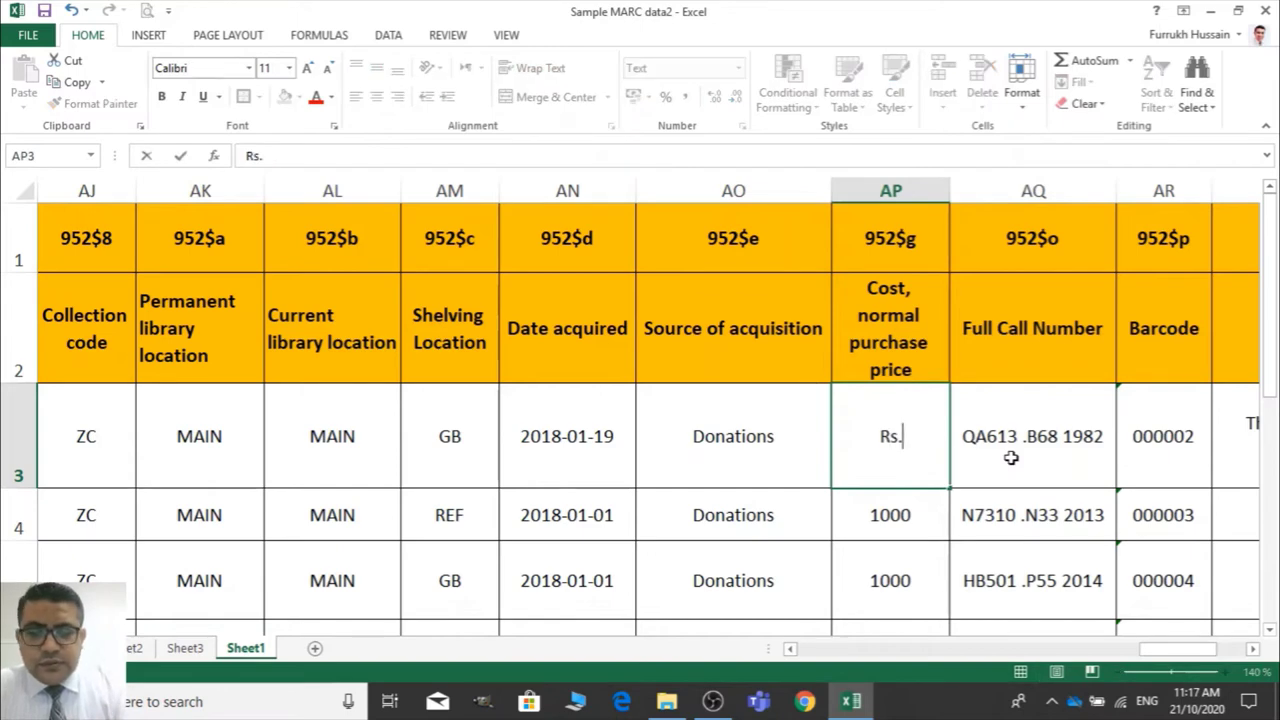
{"action": "type", "text": " 1000"}
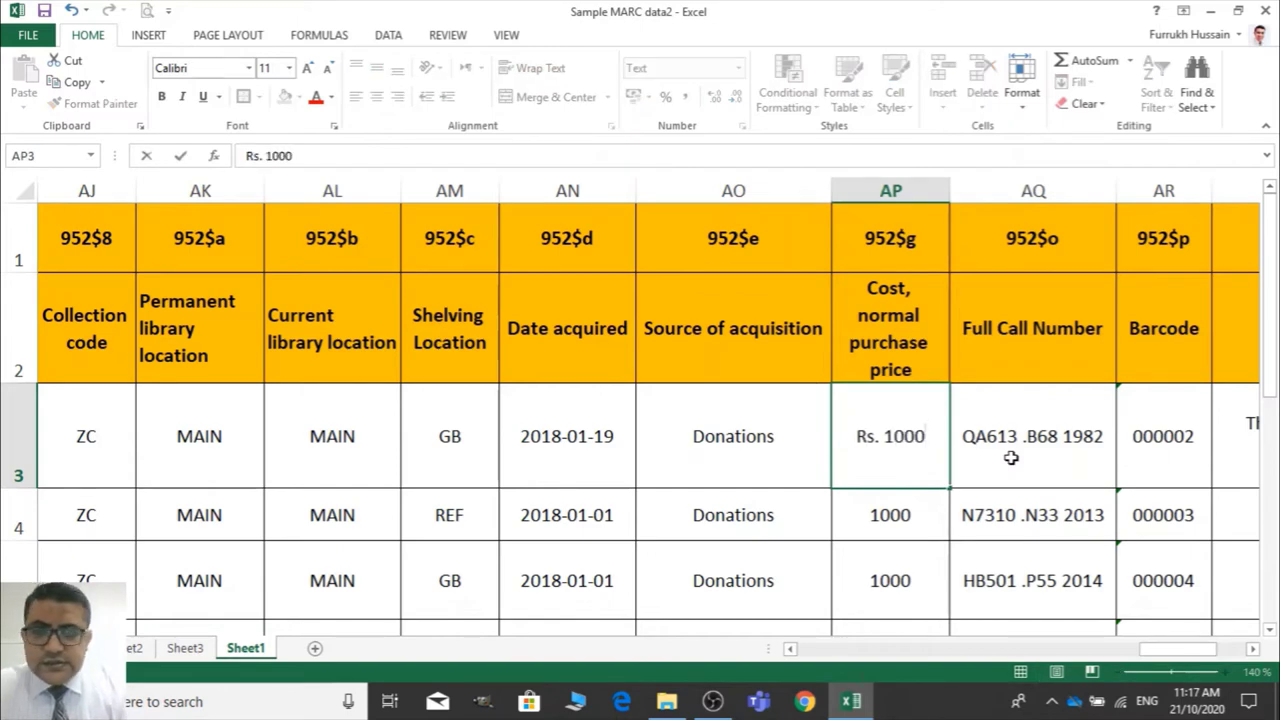
{"action": "key", "text": "Right"}
{"action": "key", "text": "Left"}
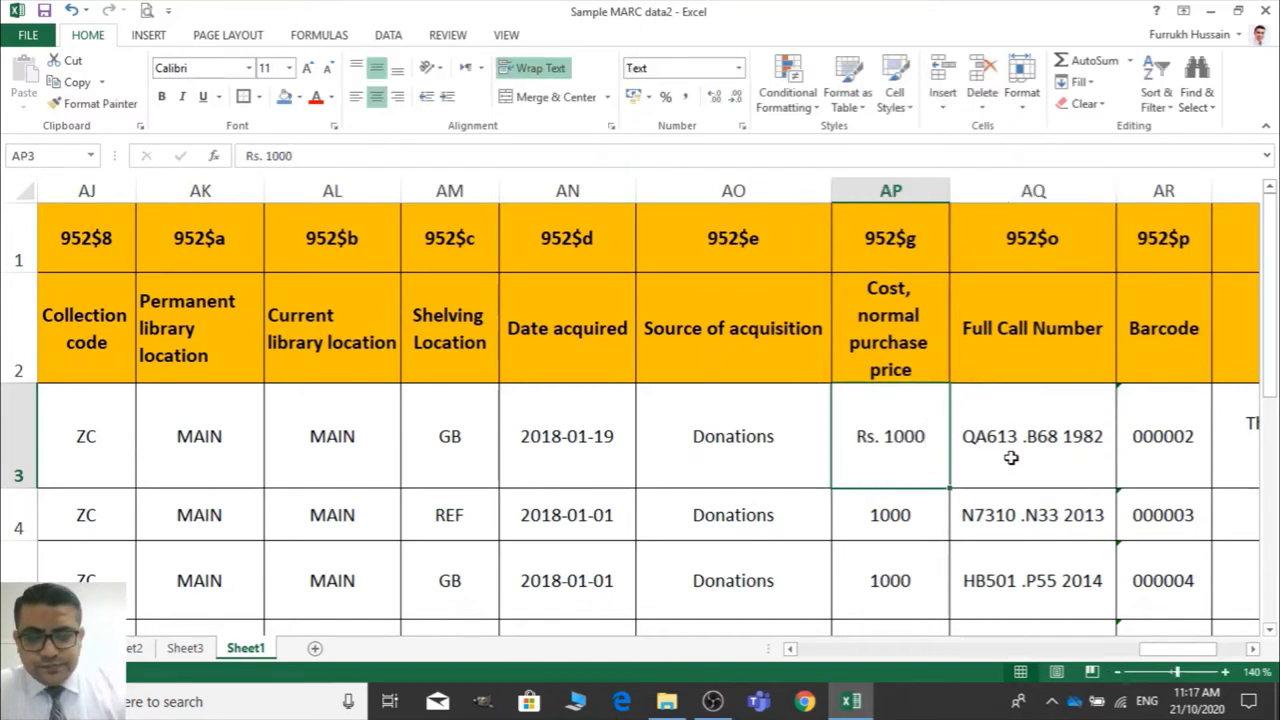
{"action": "type", "text": "1"}
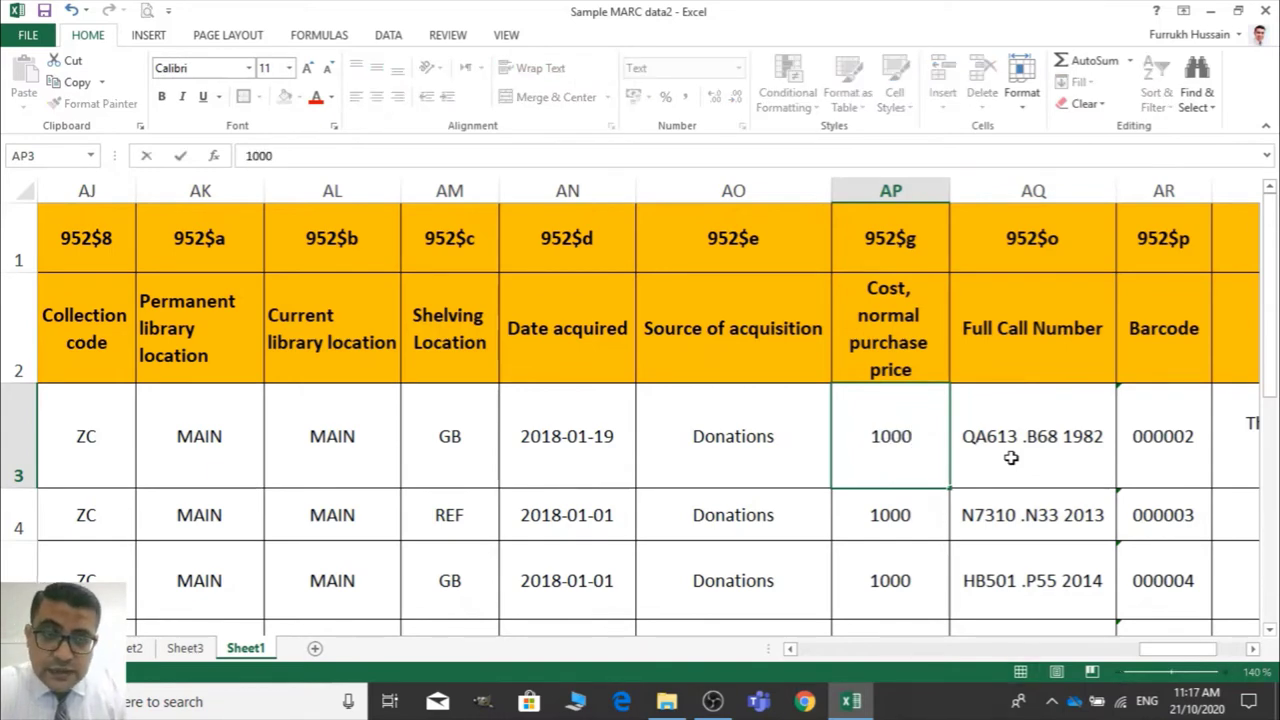
Commit the restored 1000 cost and move along row 3 to Public note in AS3
{"action": "key", "text": "Right"}
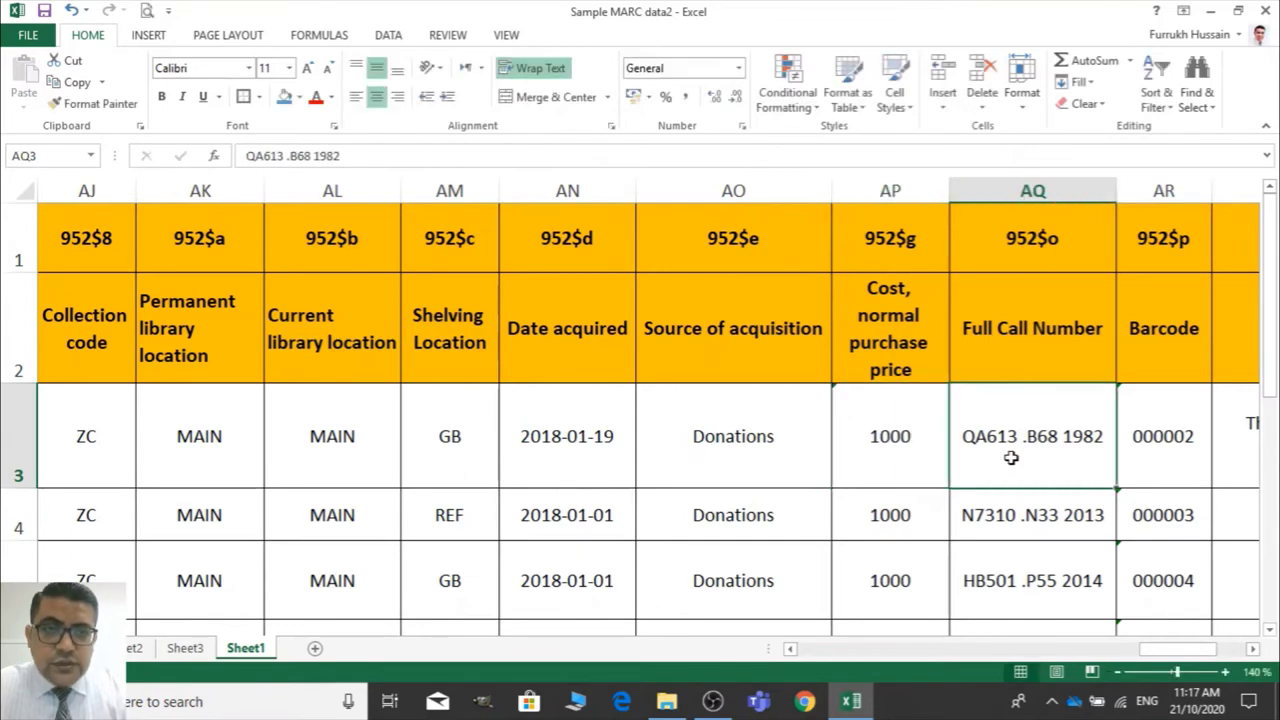
{"action": "key", "text": "Left"}
{"action": "key", "text": "Right"}
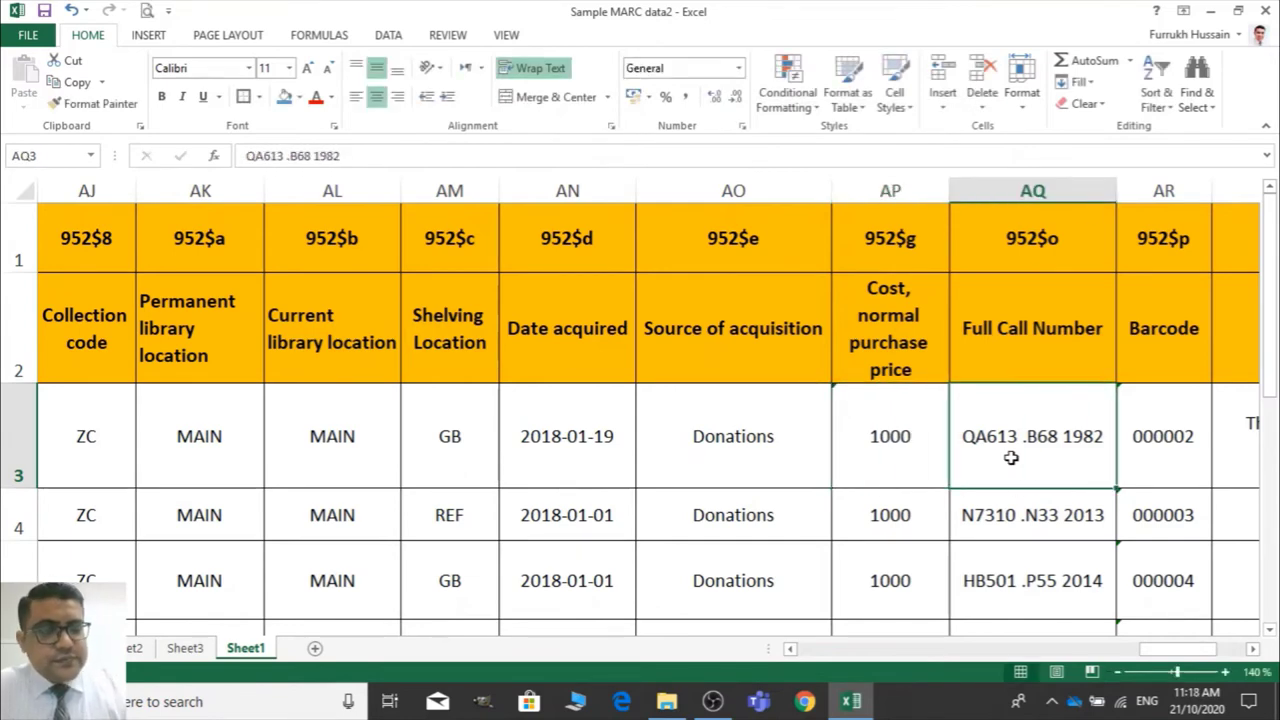
{"action": "key", "text": "Right"}
{"action": "key", "text": "Left"}
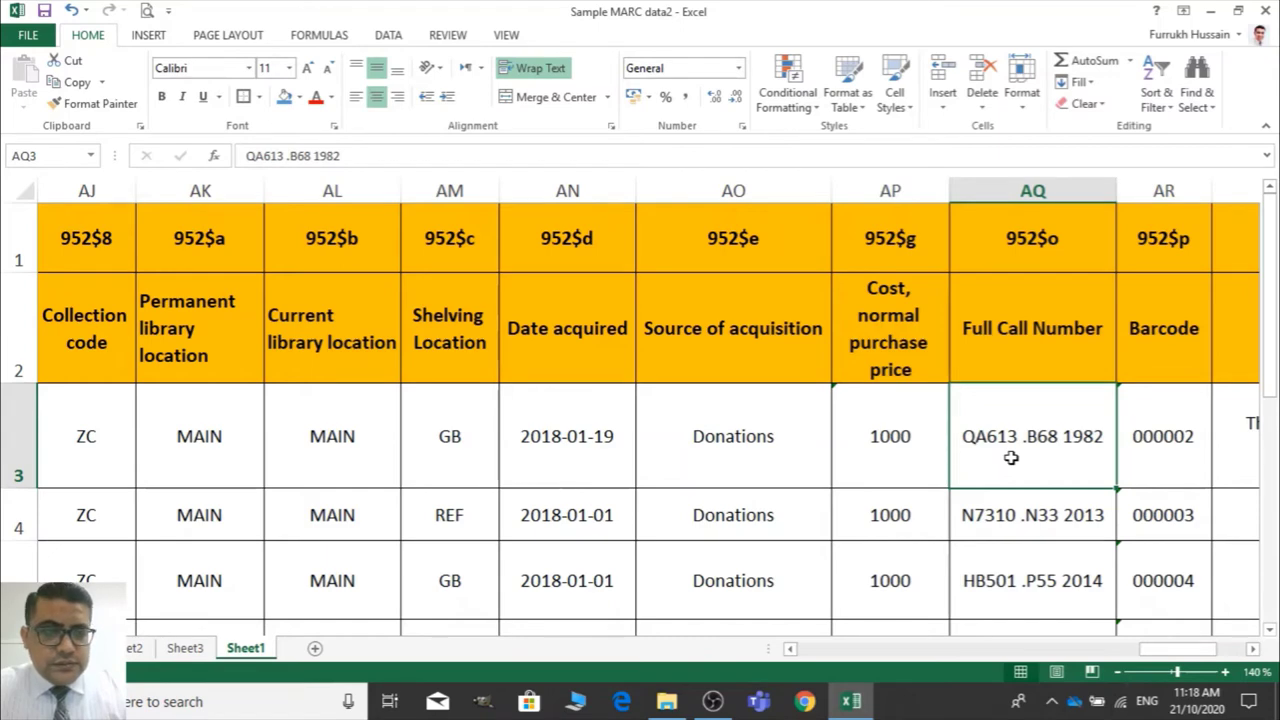
{"action": "key", "text": "Right"}
{"action": "key", "text": "Left"}
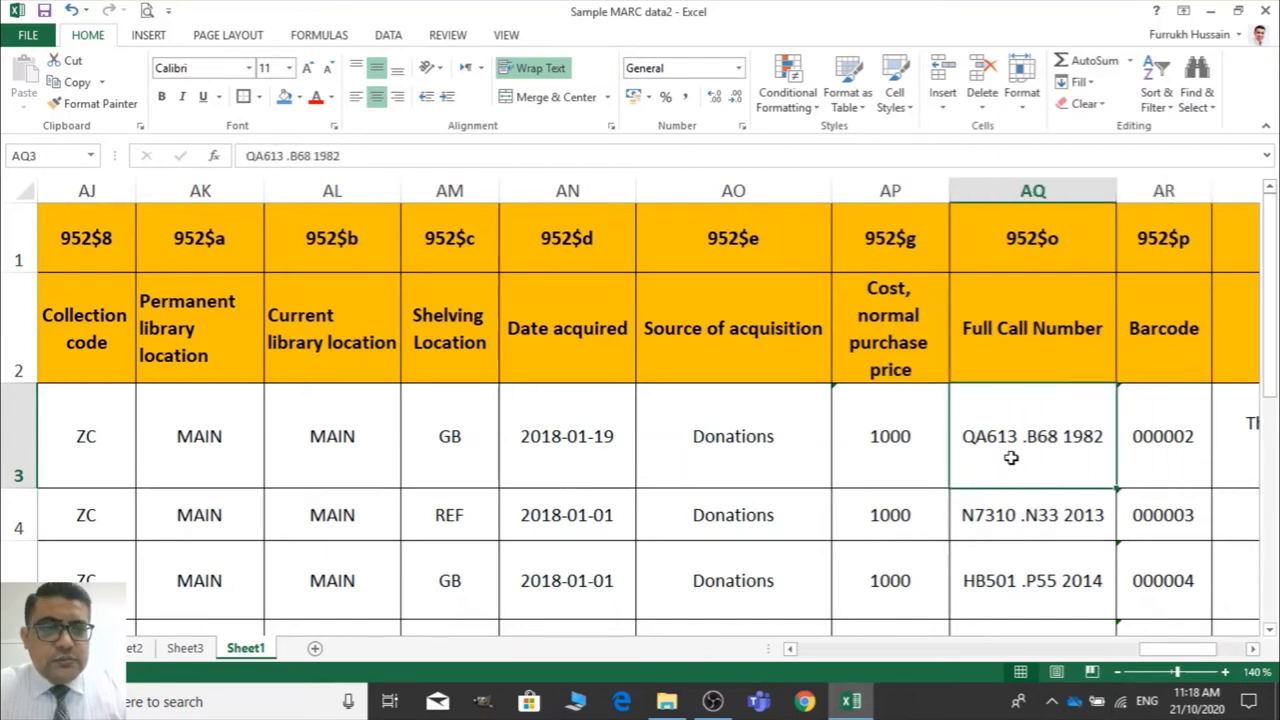
{"action": "key", "text": "Right"}
{"action": "key", "text": "Right"}
{"action": "key", "text": "Left"}
{"action": "key", "text": "Left"}
{"action": "key", "text": "Left"}
{"action": "key", "text": "Right"}
{"action": "key", "text": "Right"}
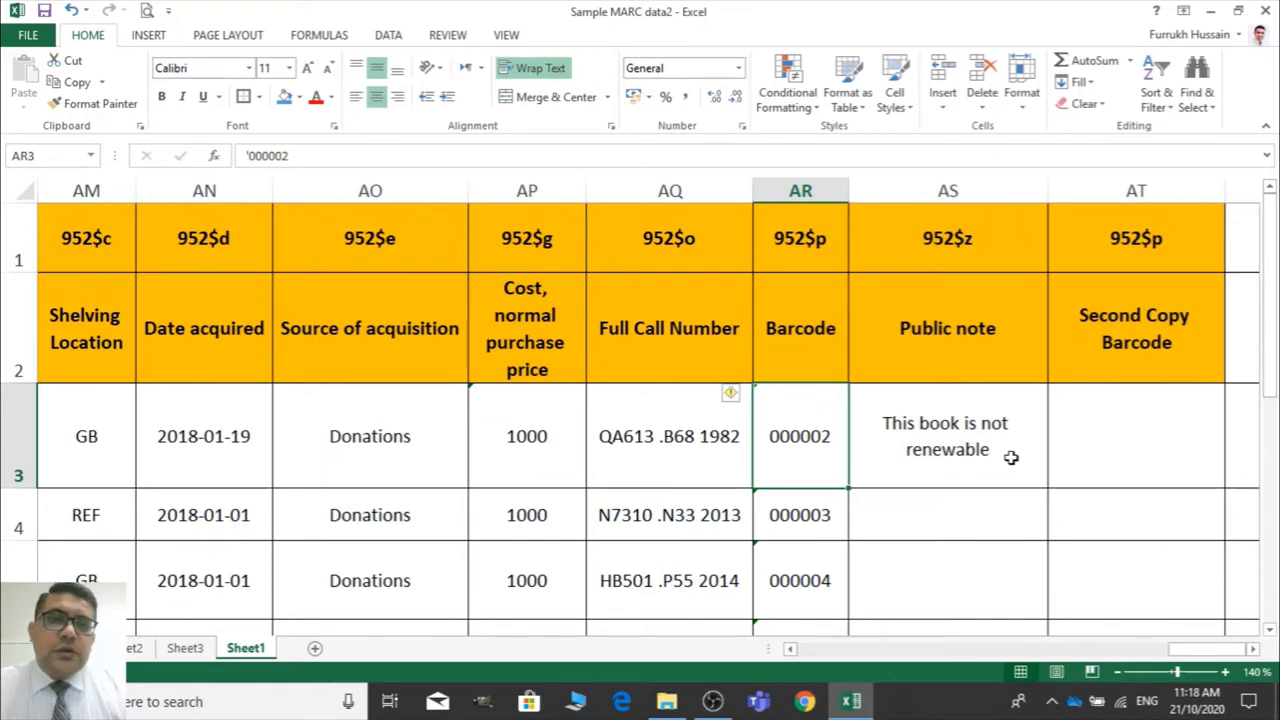
{"action": "key", "text": "Right"}
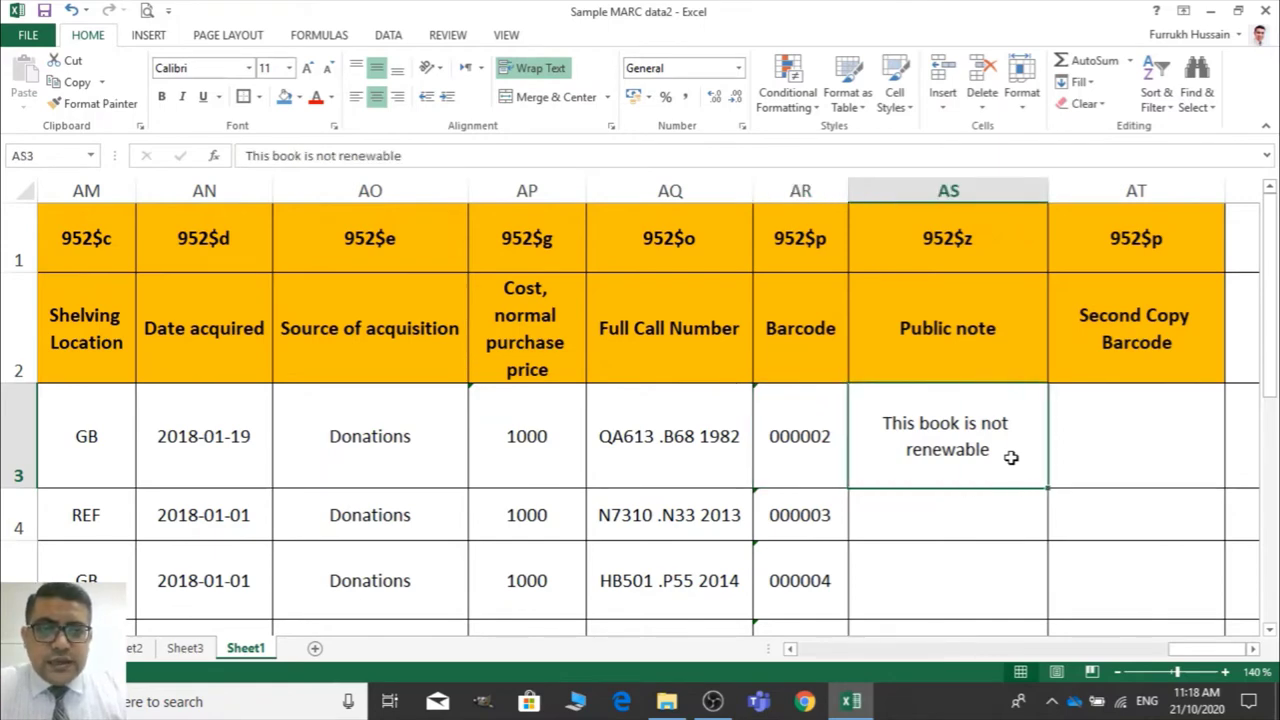
Delete column AT, the Second Copy Barcode (952$p) column
{"action": "key", "text": "Up"}
{"action": "key", "text": "Up"}
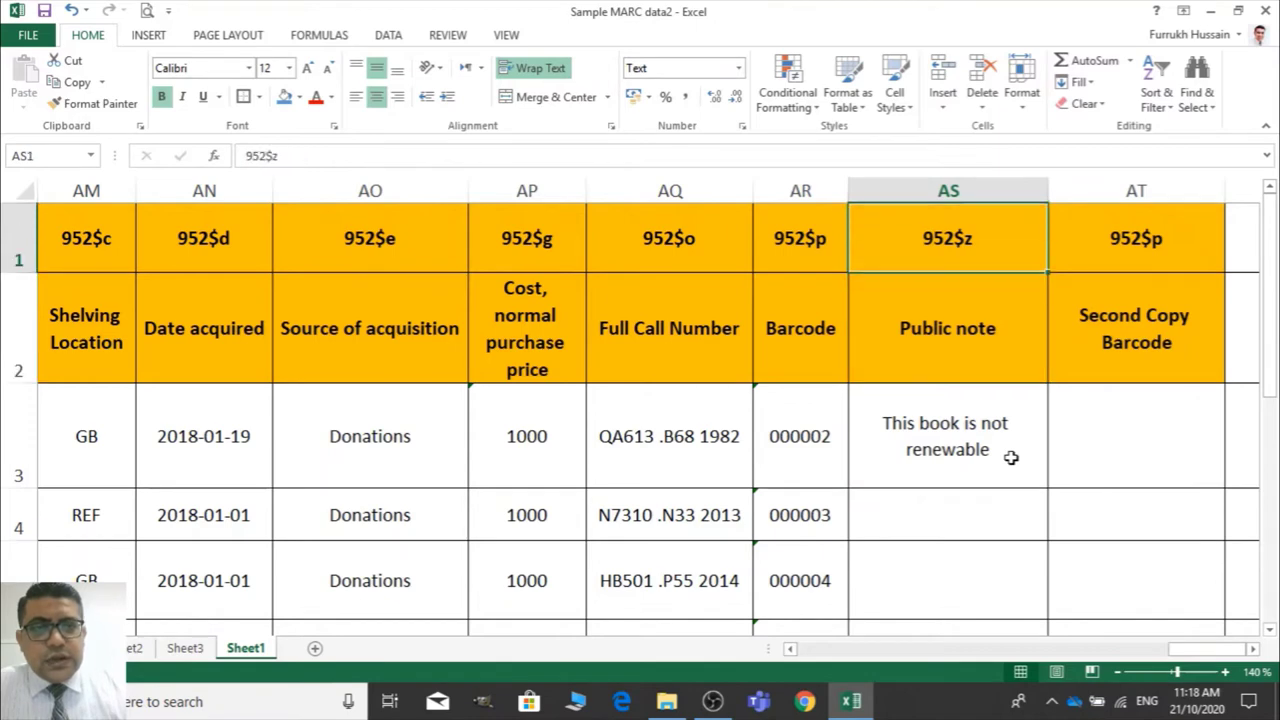
{"action": "key", "text": "Right"}
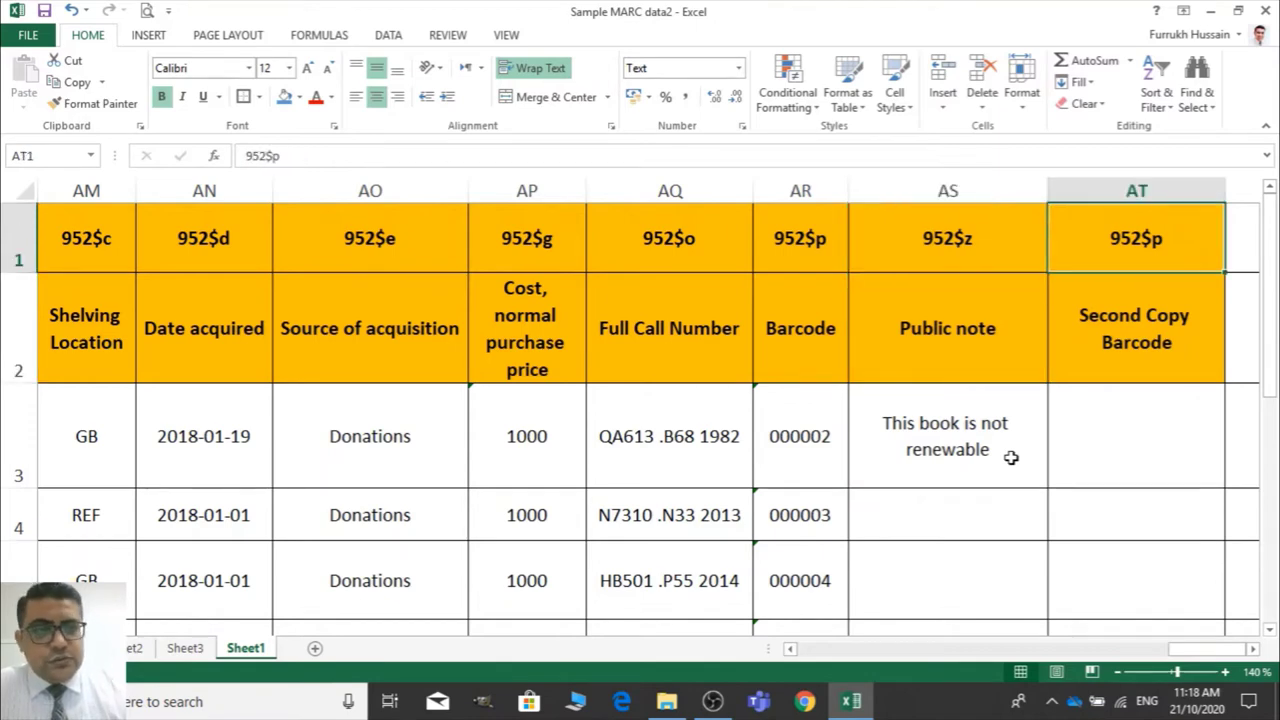
{"action": "scroll", "coordinate": [1011, 457], "scroll_direction": "right", "scroll_amount": 2}
{"action": "left_click", "coordinate": [706, 190]}
{"action": "right_click", "coordinate": [752, 238]}
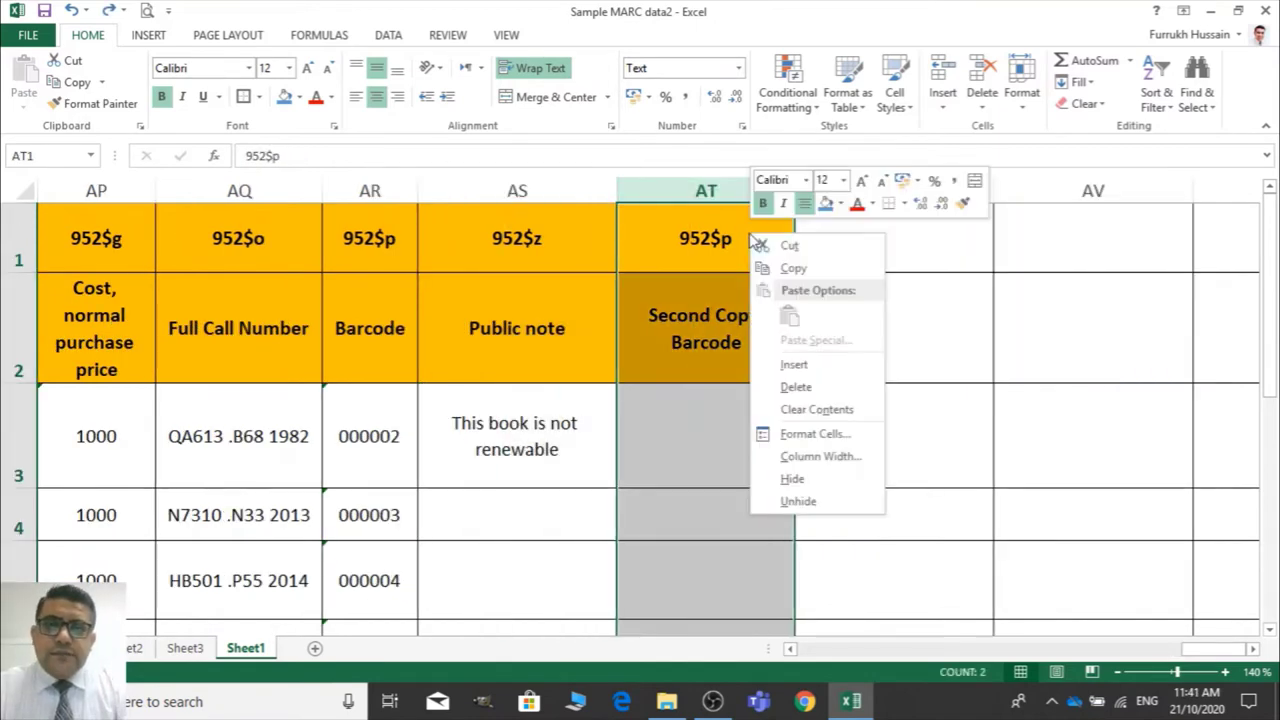
{"action": "left_click", "coordinate": [780, 386]}
{"action": "left_click", "coordinate": [759, 345]}
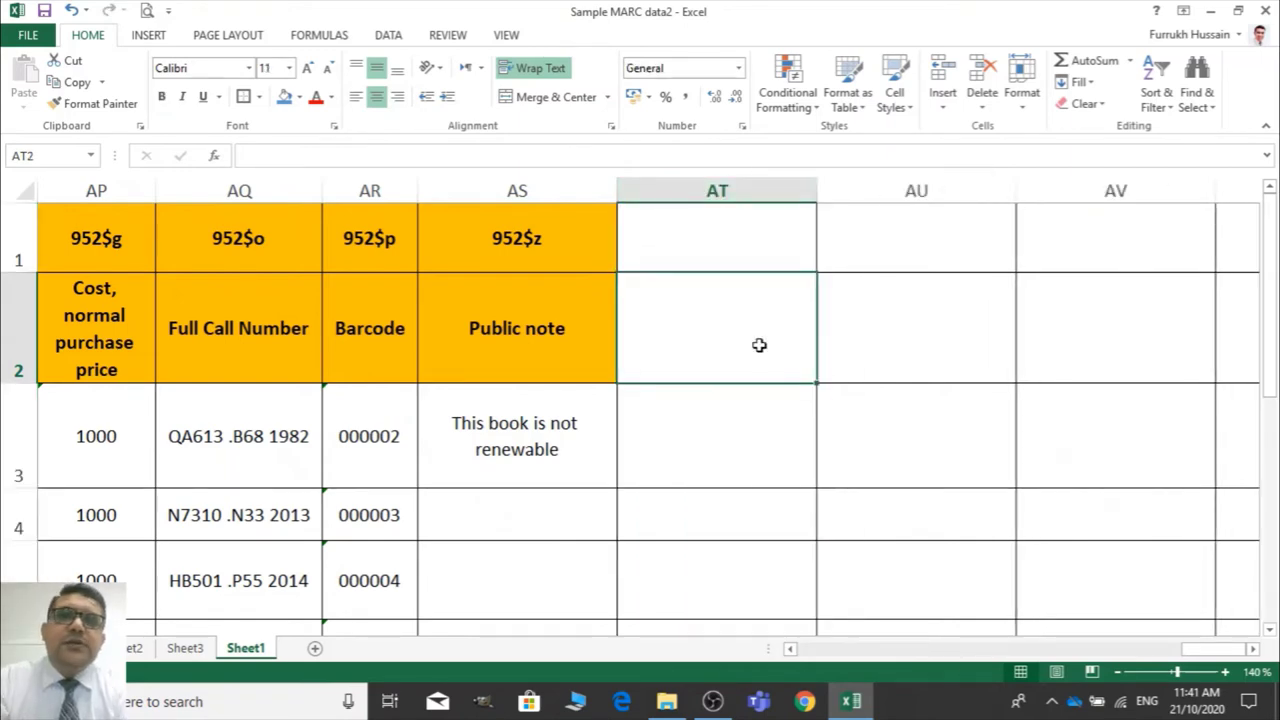
{"action": "key", "text": "Left"}
{"action": "key", "text": "Left"}
{"action": "key", "text": "Left"}
{"action": "key", "text": "Left"}
{"action": "key", "text": "Left"}
{"action": "key", "text": "Left"}
{"action": "key", "text": "Left"}
{"action": "key", "text": "Left"}
{"action": "key", "text": "Left"}
{"action": "key", "text": "Left"}
{"action": "key", "text": "Left"}
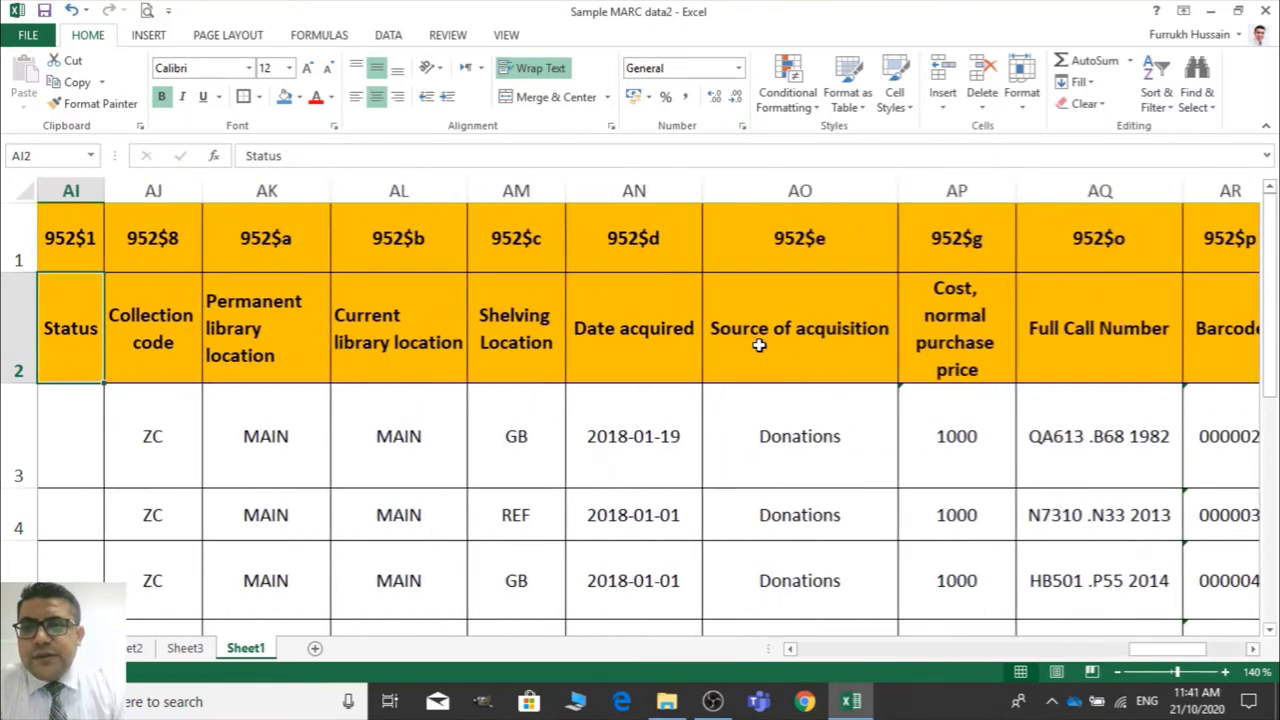
{"action": "key", "text": "Left"}
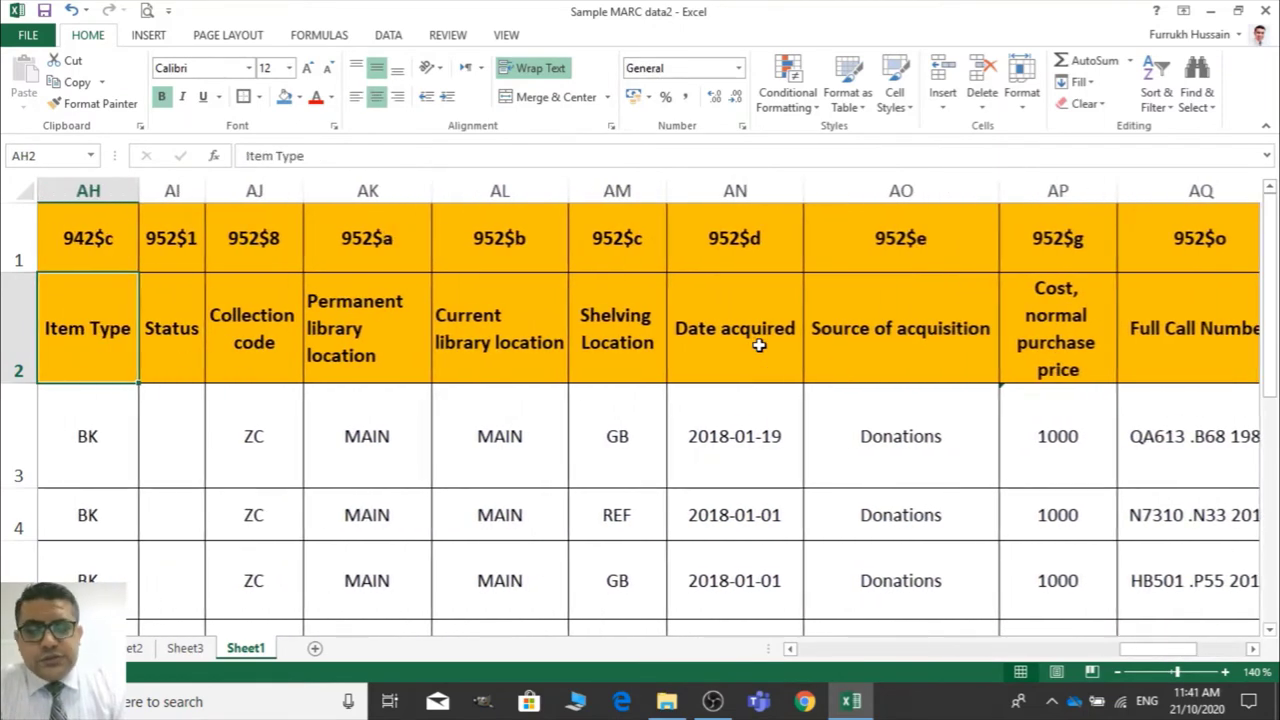
{"action": "key", "text": "Left"}
{"action": "key", "text": "Up"}
{"action": "key", "text": "Right"}
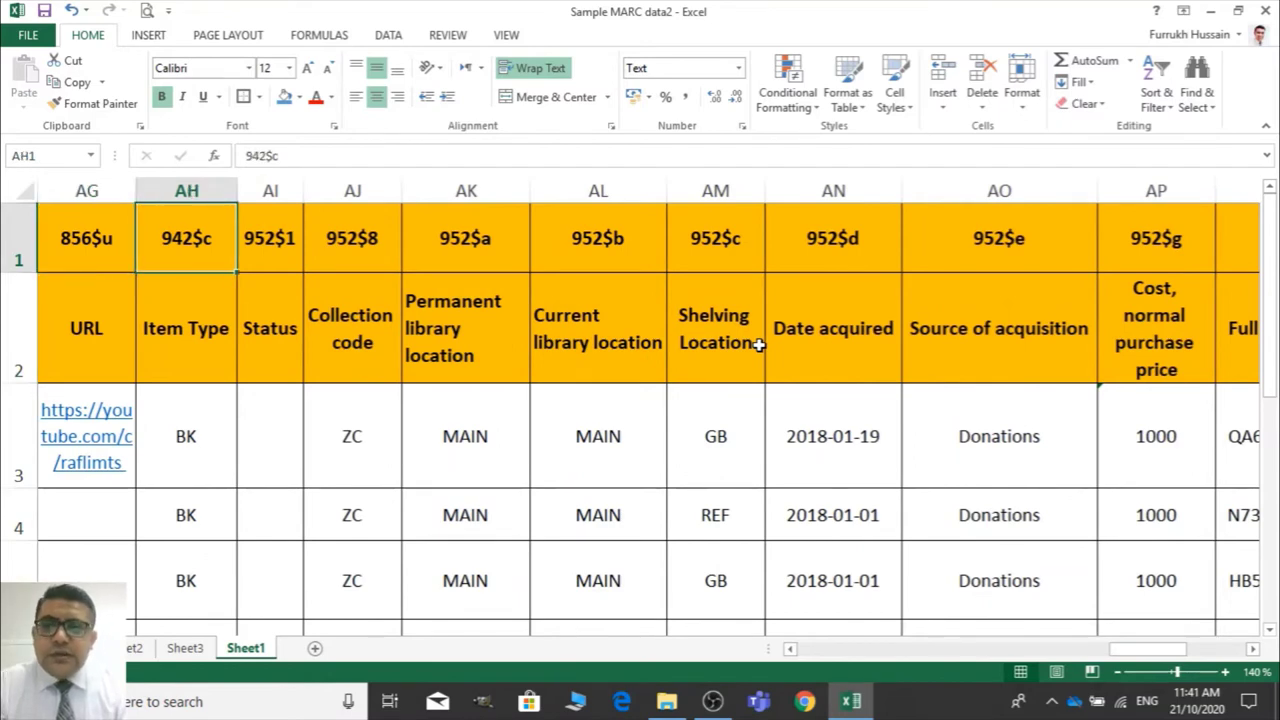
{"action": "key", "text": "Right"}
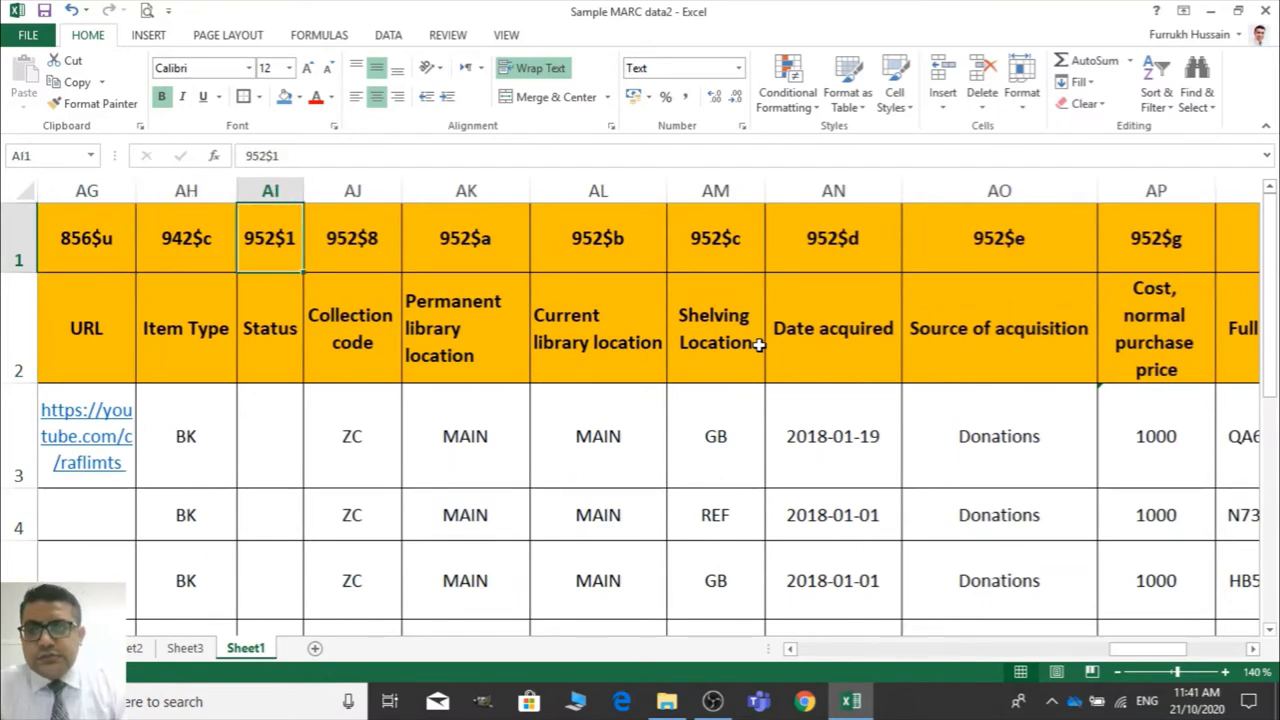
{"action": "left_click", "coordinate": [632, 436]}
{"action": "key", "text": "Right"}
{"action": "key", "text": "Right"}
{"action": "key", "text": "Right"}
{"action": "key", "text": "Right"}
{"action": "key", "text": "Right"}
{"action": "key", "text": "Right"}
{"action": "key", "text": "Right"}
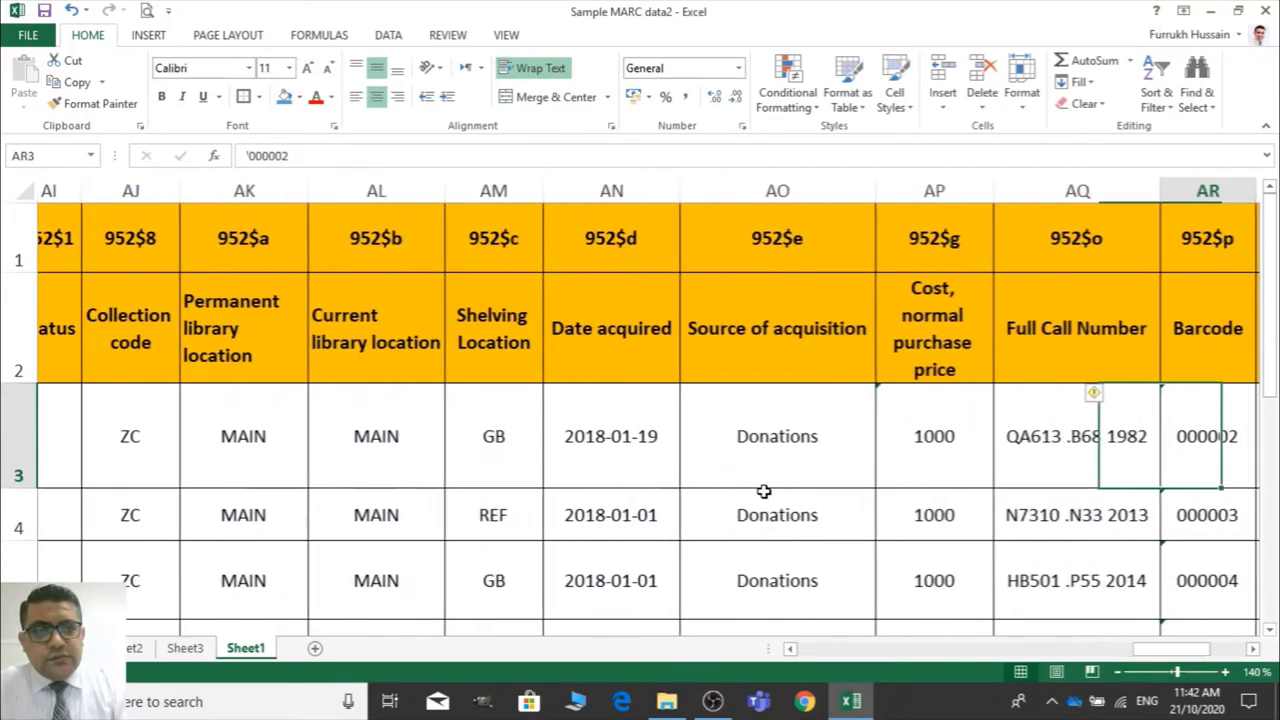
{"action": "key", "text": "Right"}
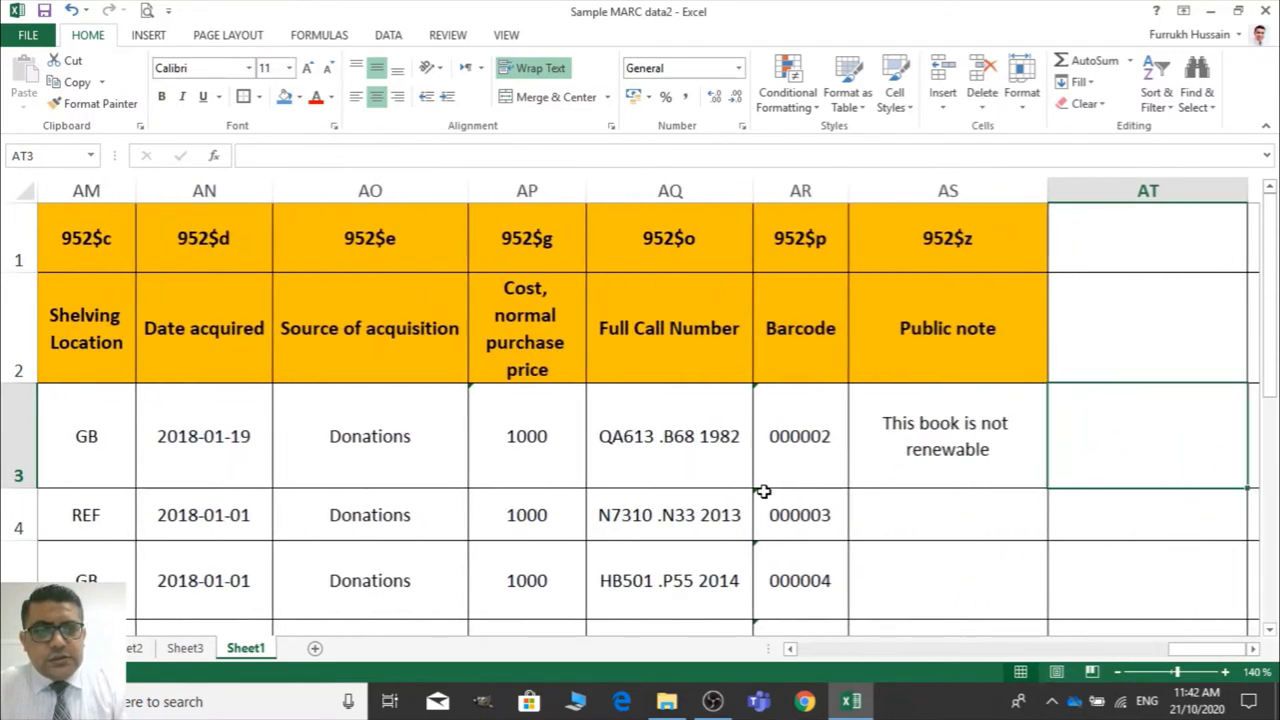
{"action": "key", "text": "Left"}
{"action": "key", "text": "Left"}
{"action": "key", "text": "Left"}
{"action": "key", "text": "Left"}
{"action": "key", "text": "Left"}
{"action": "key", "text": "Left"}
{"action": "key", "text": "Left"}
{"action": "key", "text": "Left"}
{"action": "key", "text": "Up"}
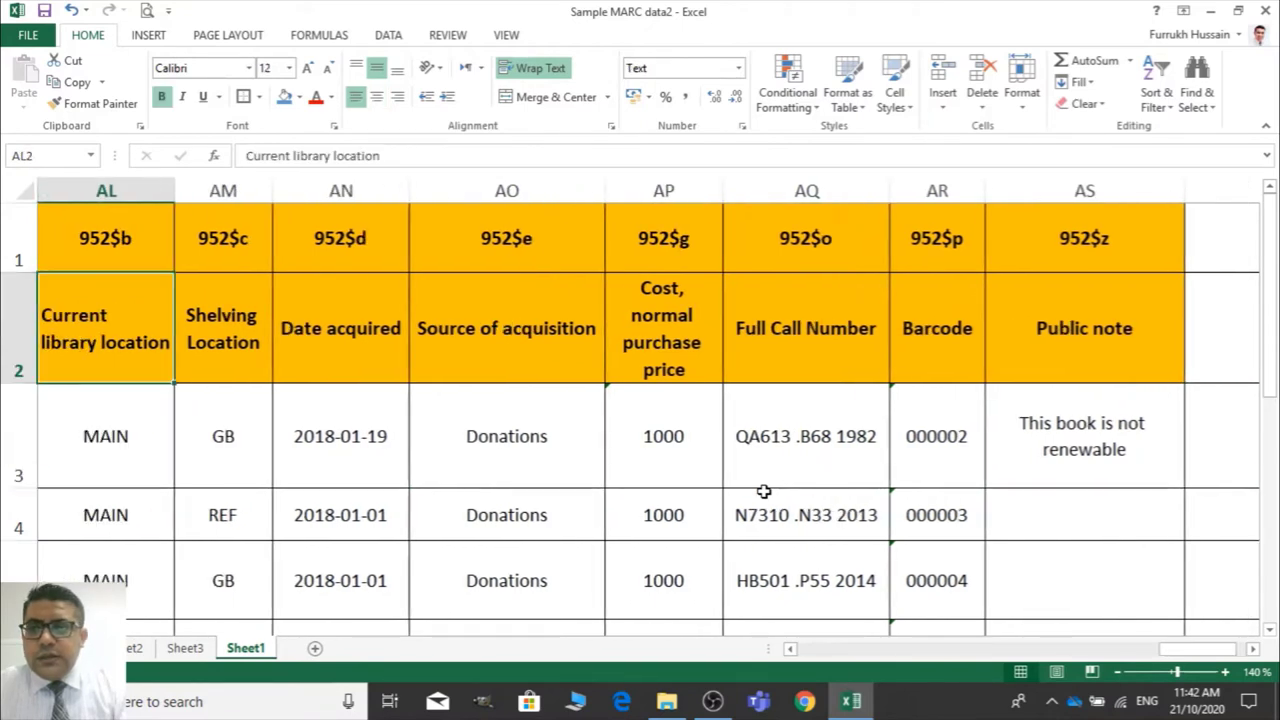
{"action": "key", "text": "Up"}
{"action": "key", "text": "Left"}
{"action": "key", "text": "Left"}
{"action": "key", "text": "Left"}
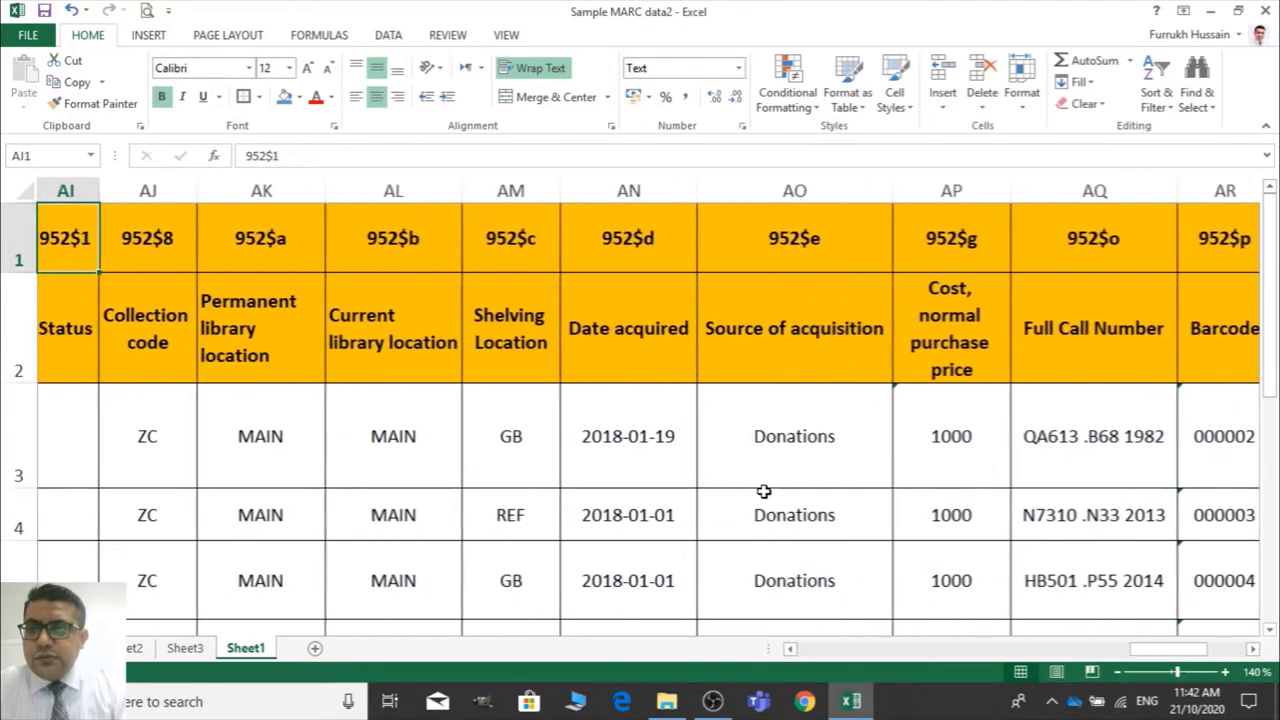
{"action": "left_click", "coordinate": [791, 650]}
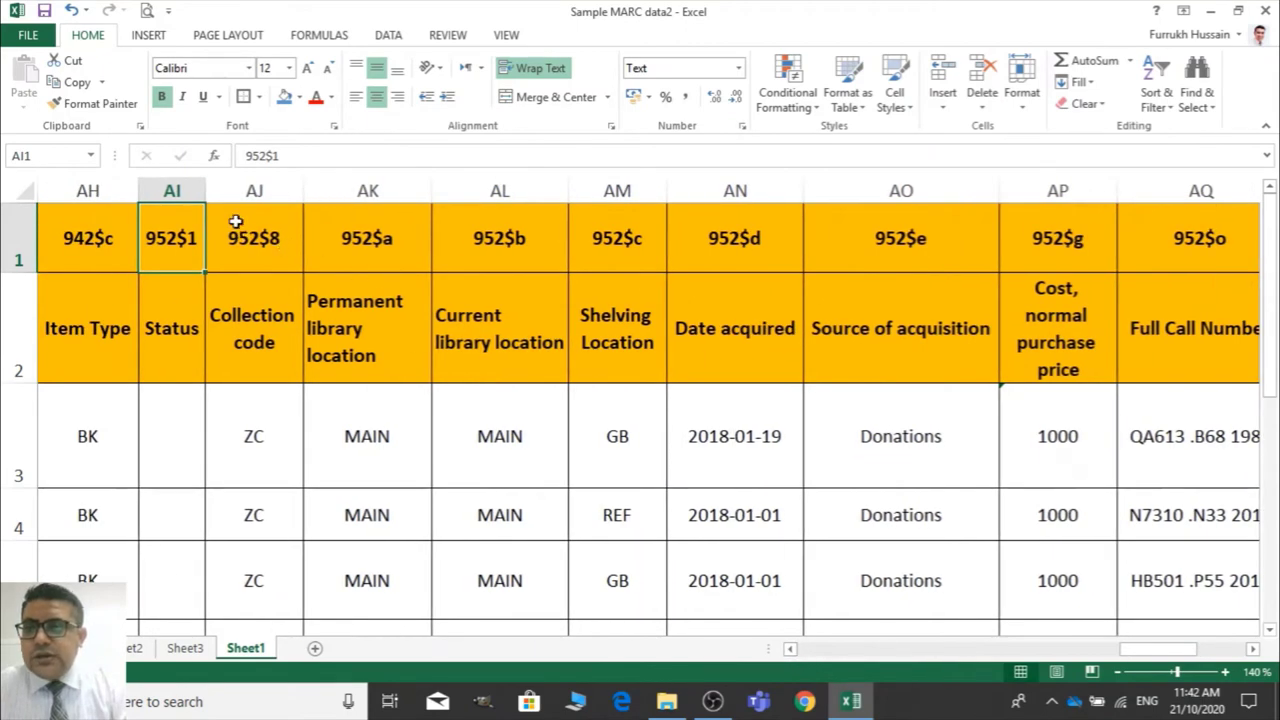
{"action": "left_click", "coordinate": [180, 190]}
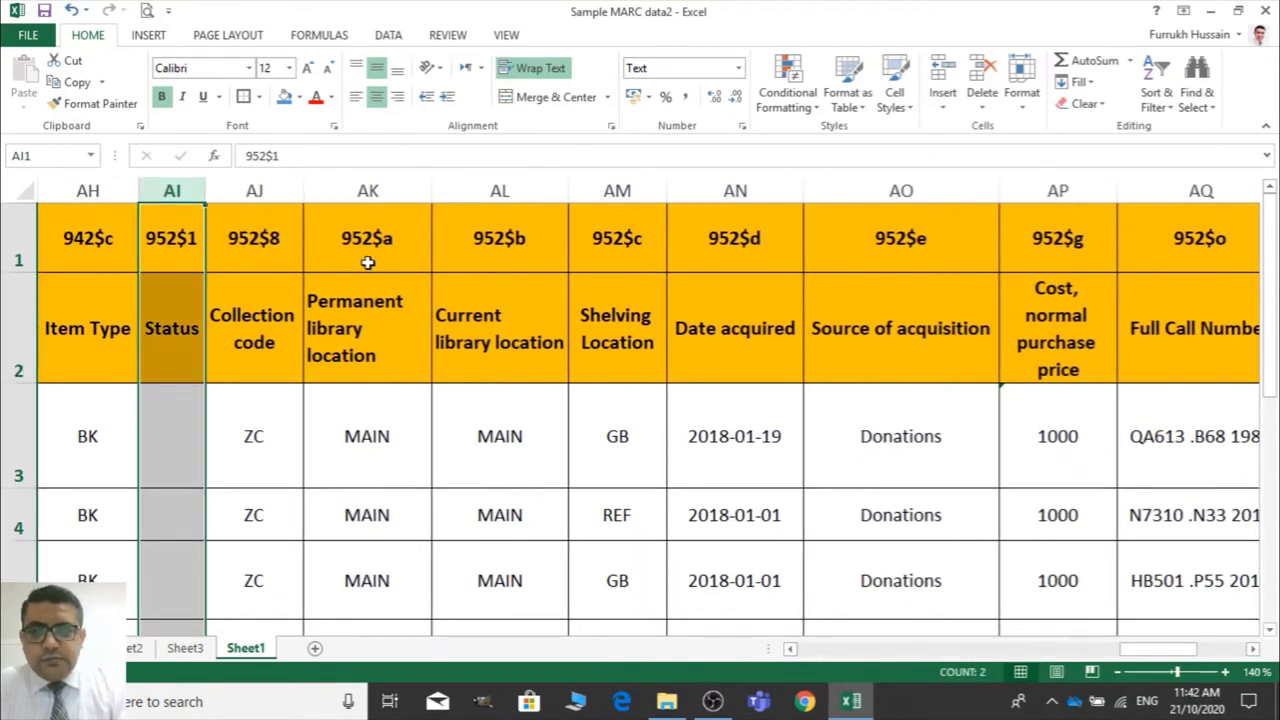
Copy the 952 item block columns and paste a copy starting at AT1
{"action": "left_click_drag", "start_coordinate": [172, 190], "coordinate": [1197, 190]}
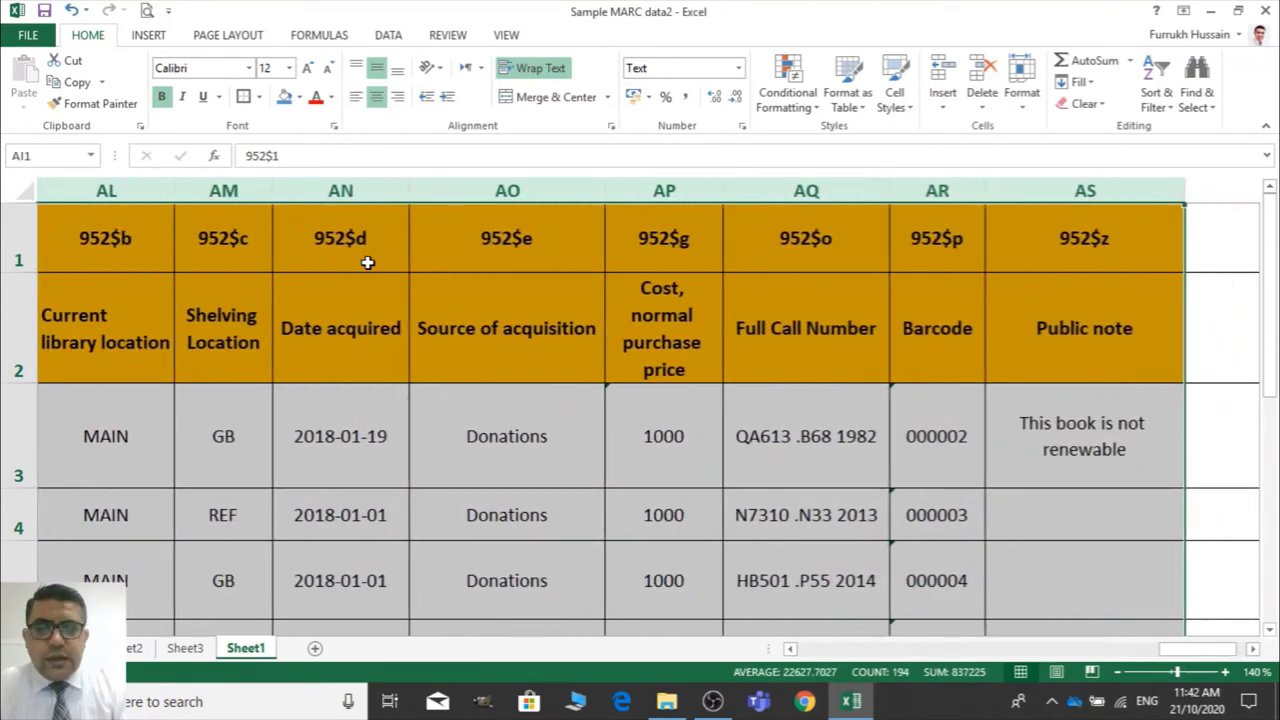
{"action": "key", "text": "ctrl+c"}
{"action": "key", "text": "Right"}
{"action": "key", "text": "Right"}
{"action": "key", "text": "Right"}
{"action": "key", "text": "Right"}
{"action": "key", "text": "Right"}
{"action": "key", "text": "Right"}
{"action": "key", "text": "Right"}
{"action": "key", "text": "Right"}
{"action": "key", "text": "Right"}
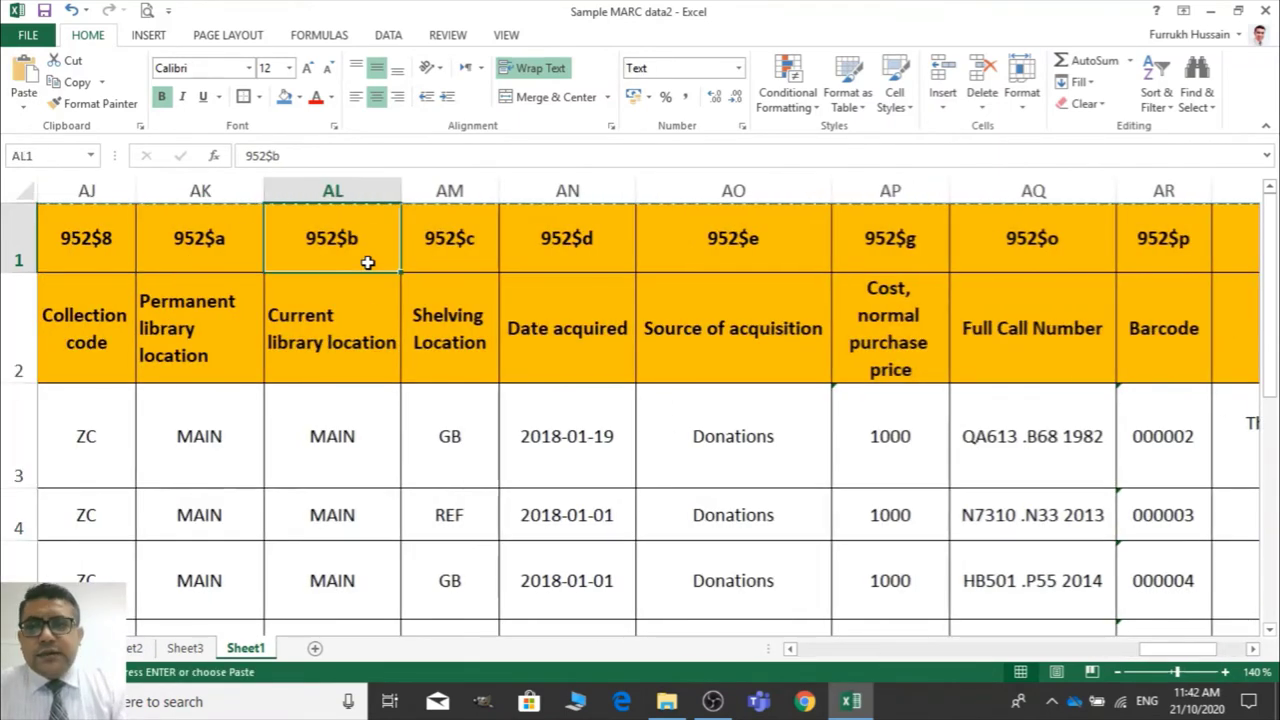
{"action": "key", "text": "Right"}
{"action": "key", "text": "Right"}
{"action": "key", "text": "Right"}
{"action": "key", "text": "Left"}
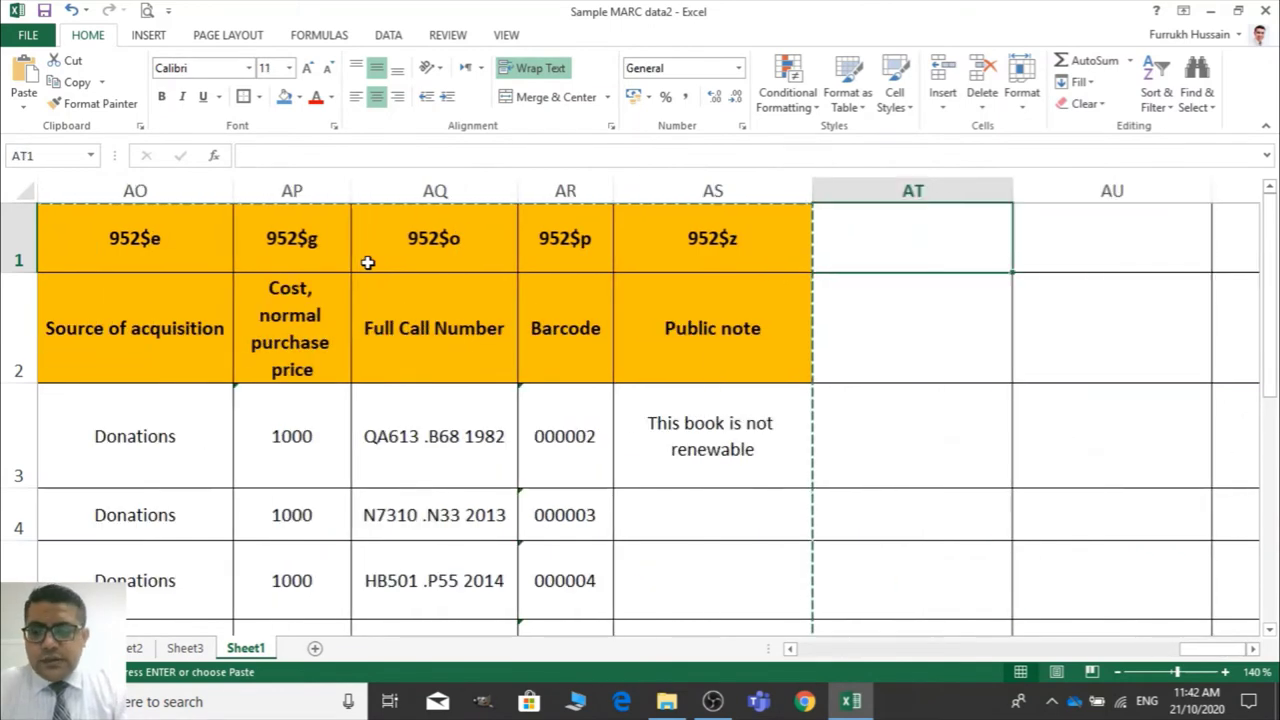
{"action": "key", "text": "ctrl+v"}
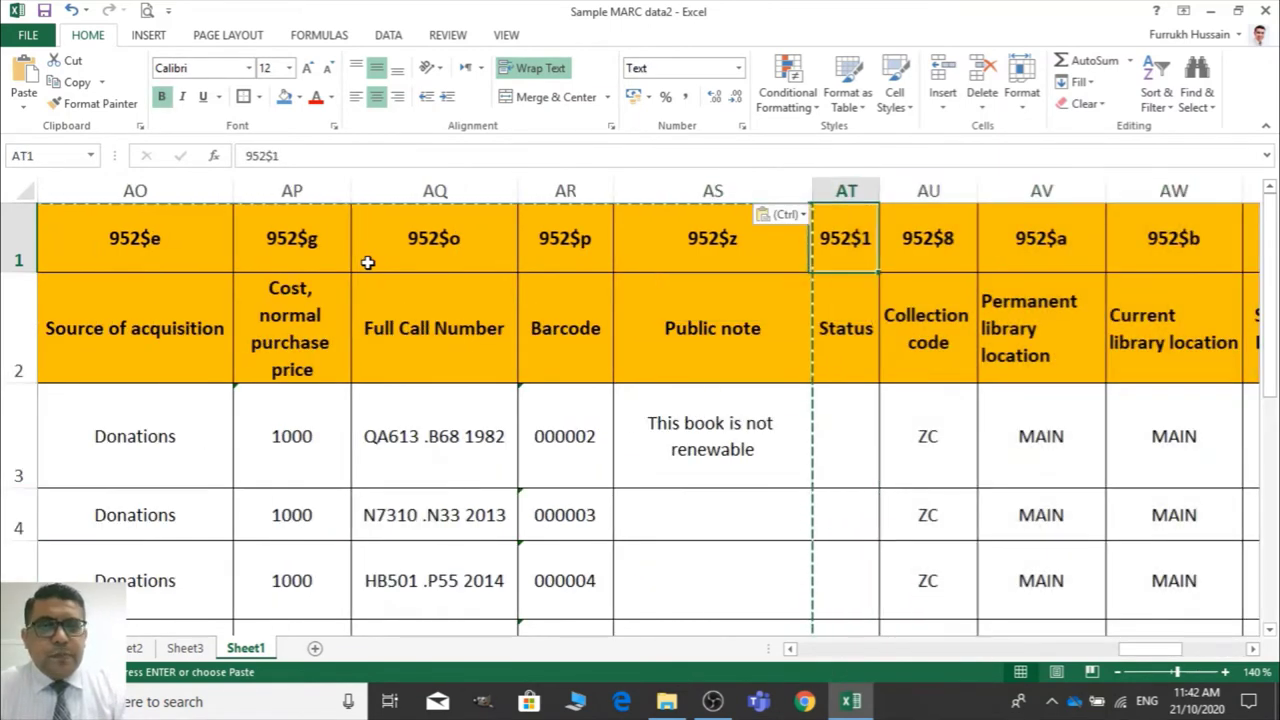
Paste another copy of the item columns at BP1 and select the new columns
{"action": "key", "text": "Right"}
{"action": "key", "text": "Right"}
{"action": "key", "text": "Left"}
{"action": "key", "text": "Left"}
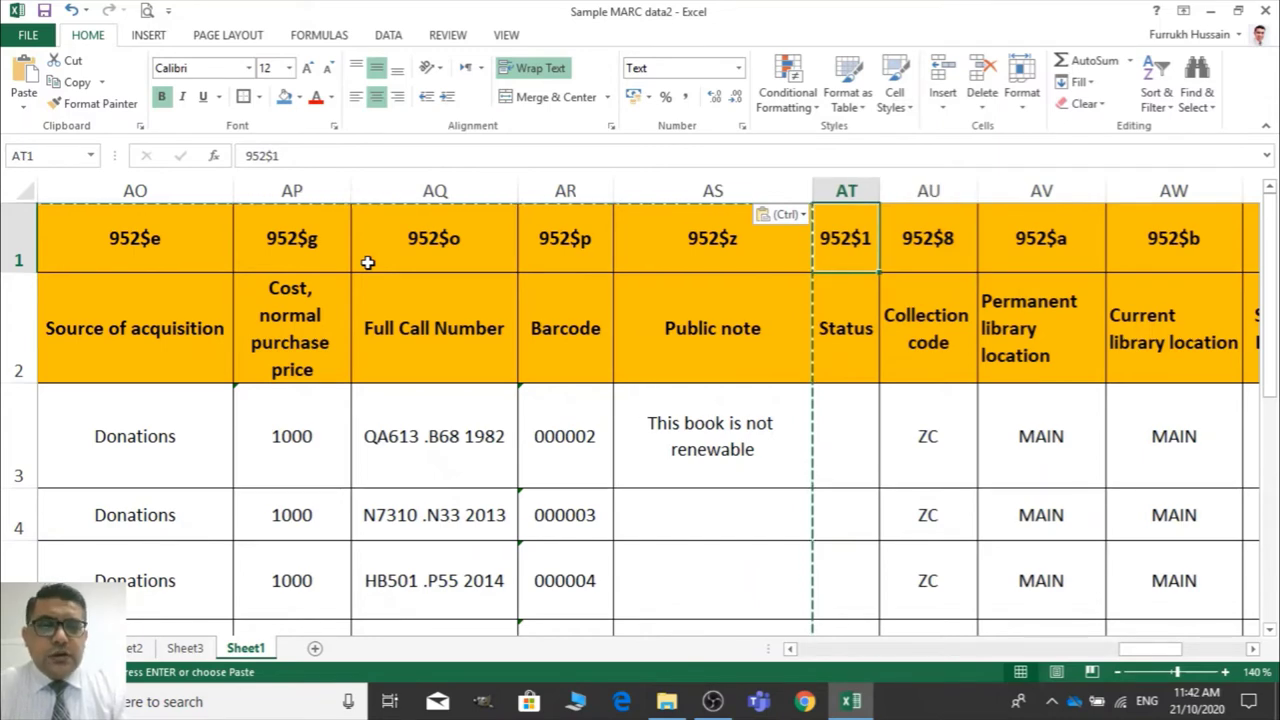
{"action": "key", "text": "Right"}
{"action": "key", "text": "Right"}
{"action": "key", "text": "Right"}
{"action": "key", "text": "Right"}
{"action": "key", "text": "Right"}
{"action": "key", "text": "Right"}
{"action": "key", "text": "Right"}
{"action": "key", "text": "Right"}
{"action": "key", "text": "Right"}
{"action": "key", "text": "Right"}
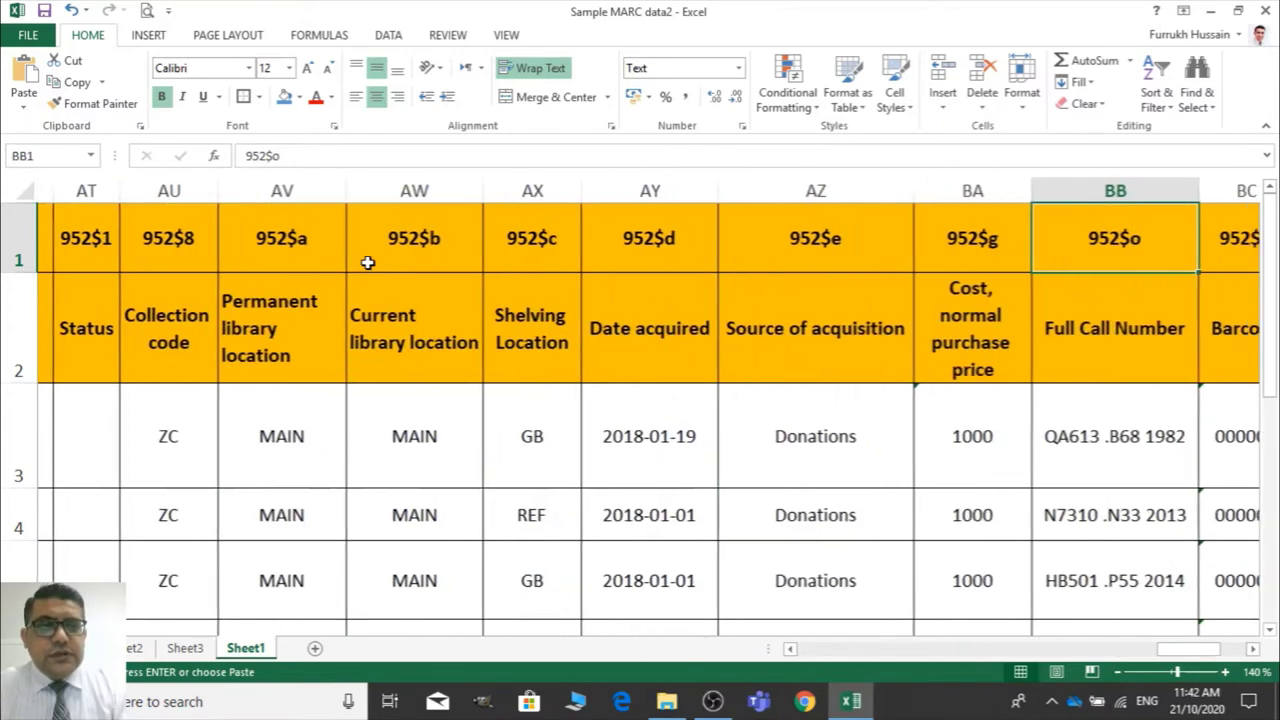
{"action": "key", "text": "Right"}
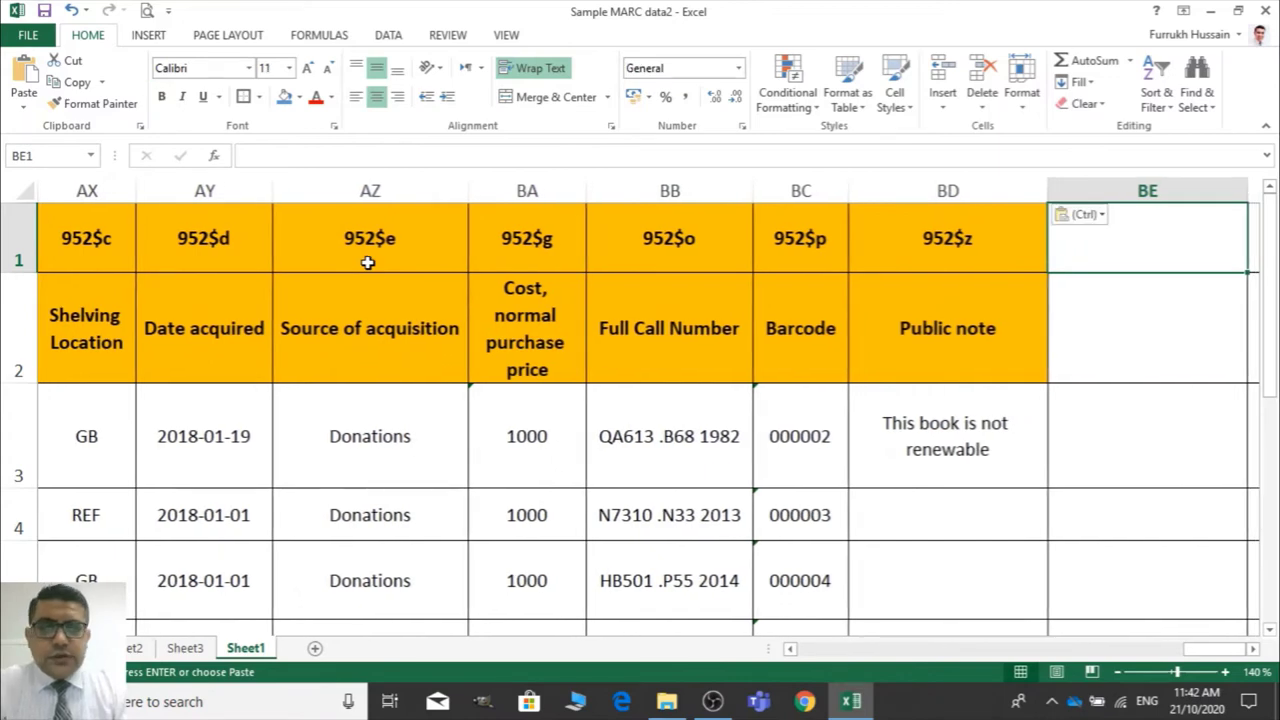
{"action": "key", "text": "Right"}
{"action": "key", "text": "Right"}
{"action": "key", "text": "Right"}
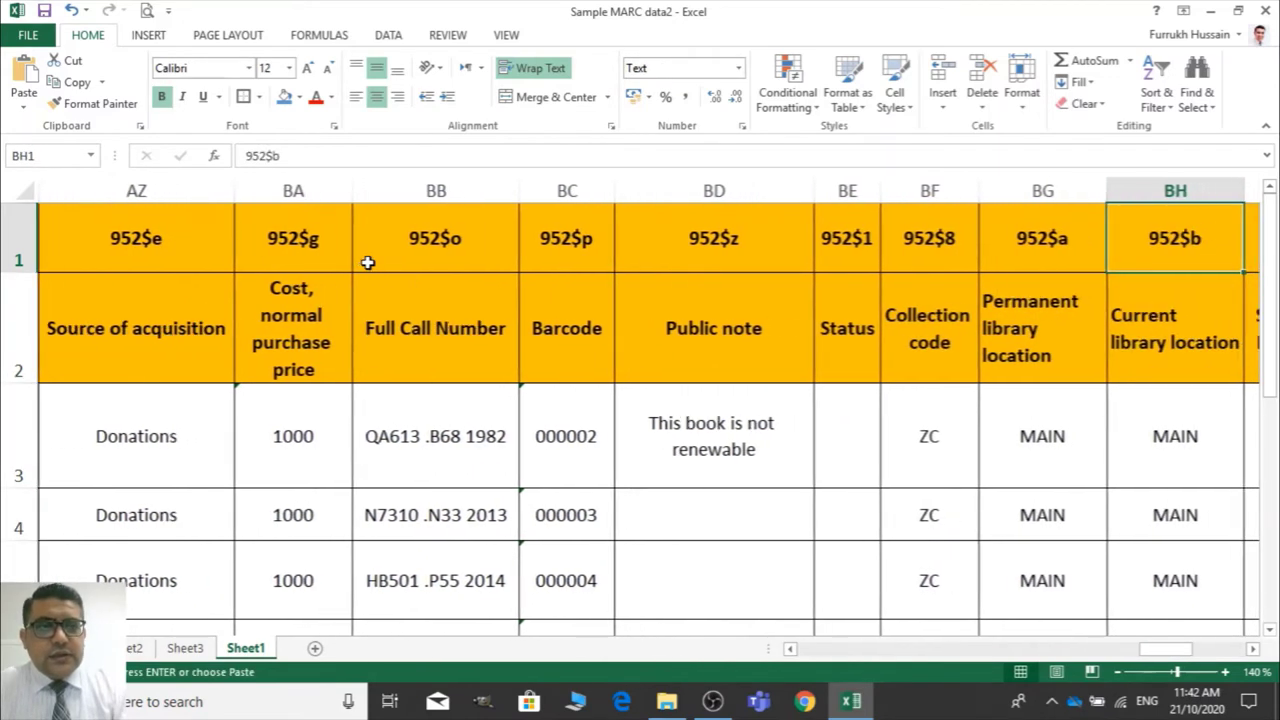
{"action": "key", "text": "Right"}
{"action": "key", "text": "Right"}
{"action": "key", "text": "Right"}
{"action": "key", "text": "Right"}
{"action": "key", "text": "Right"}
{"action": "key", "text": "Right"}
{"action": "key", "text": "Right"}
{"action": "key", "text": "Right"}
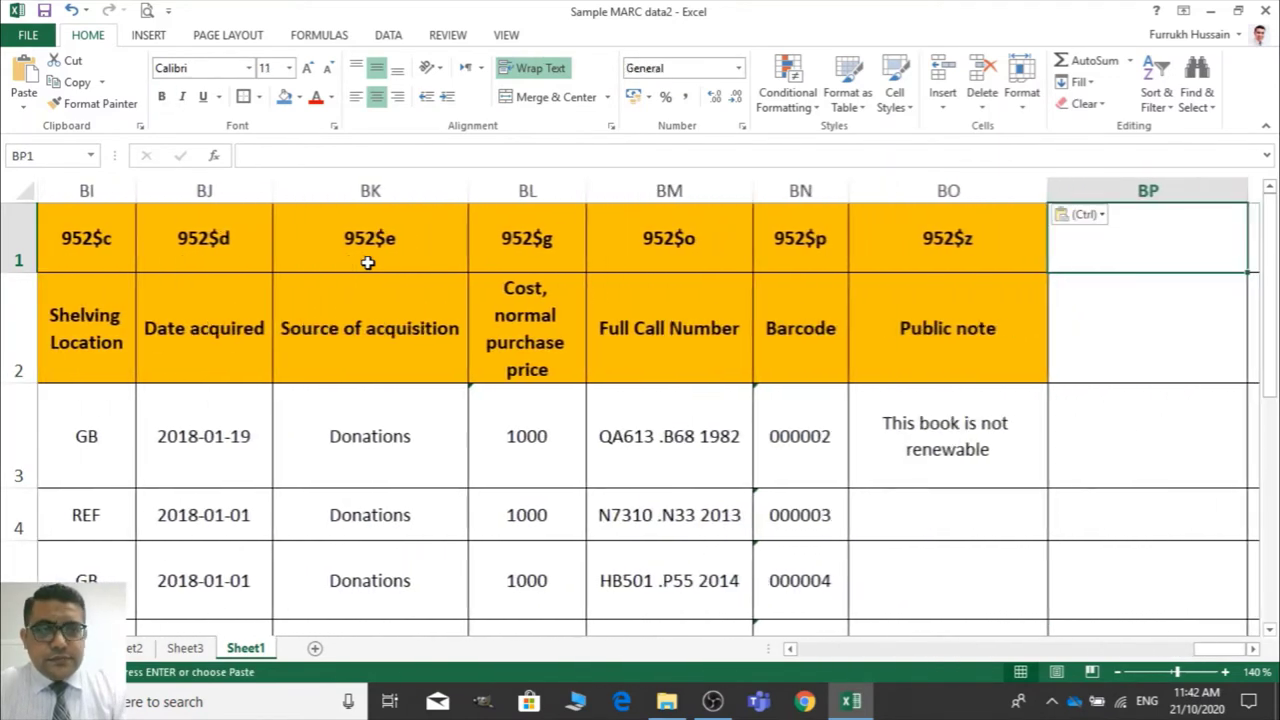
{"action": "key", "text": "ctrl+v"}
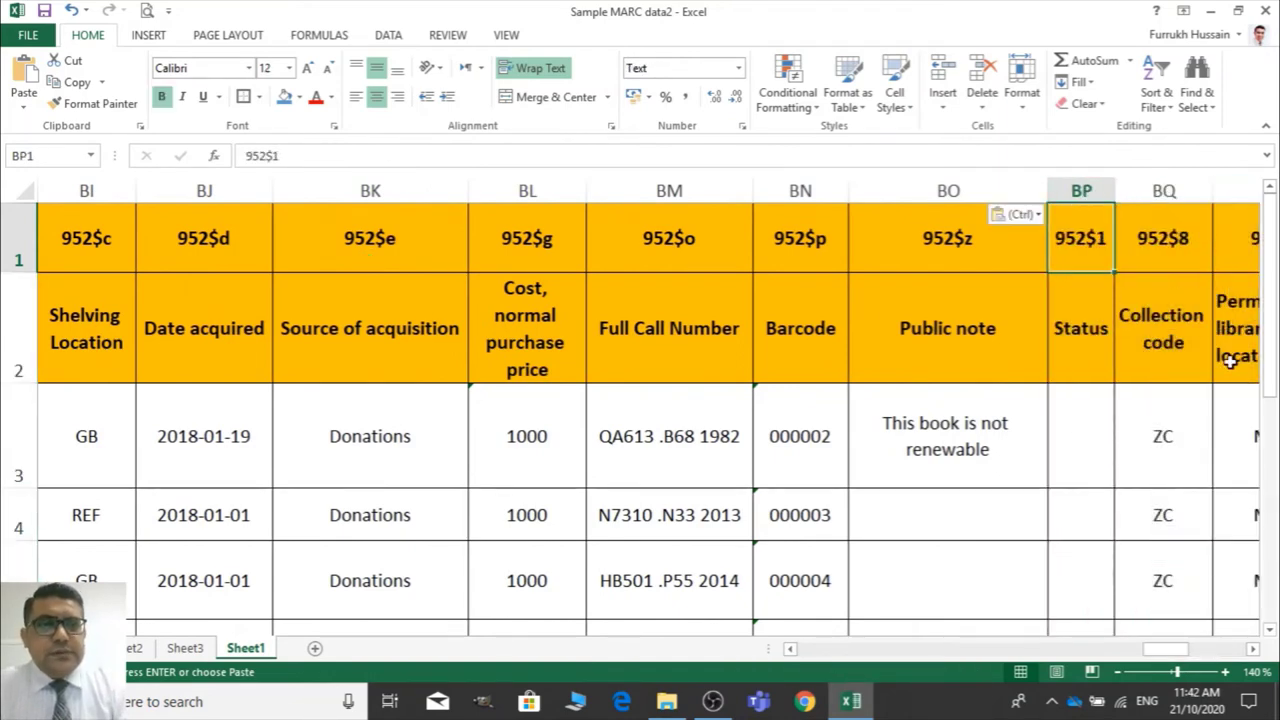
{"action": "mouse_move", "coordinate": [1085, 190]}
{"action": "left_mouse_down"}
{"action": "mouse_move", "coordinate": [1120, 190]}
{"action": "mouse_move", "coordinate": [1087, 187]}
{"action": "left_mouse_up"}
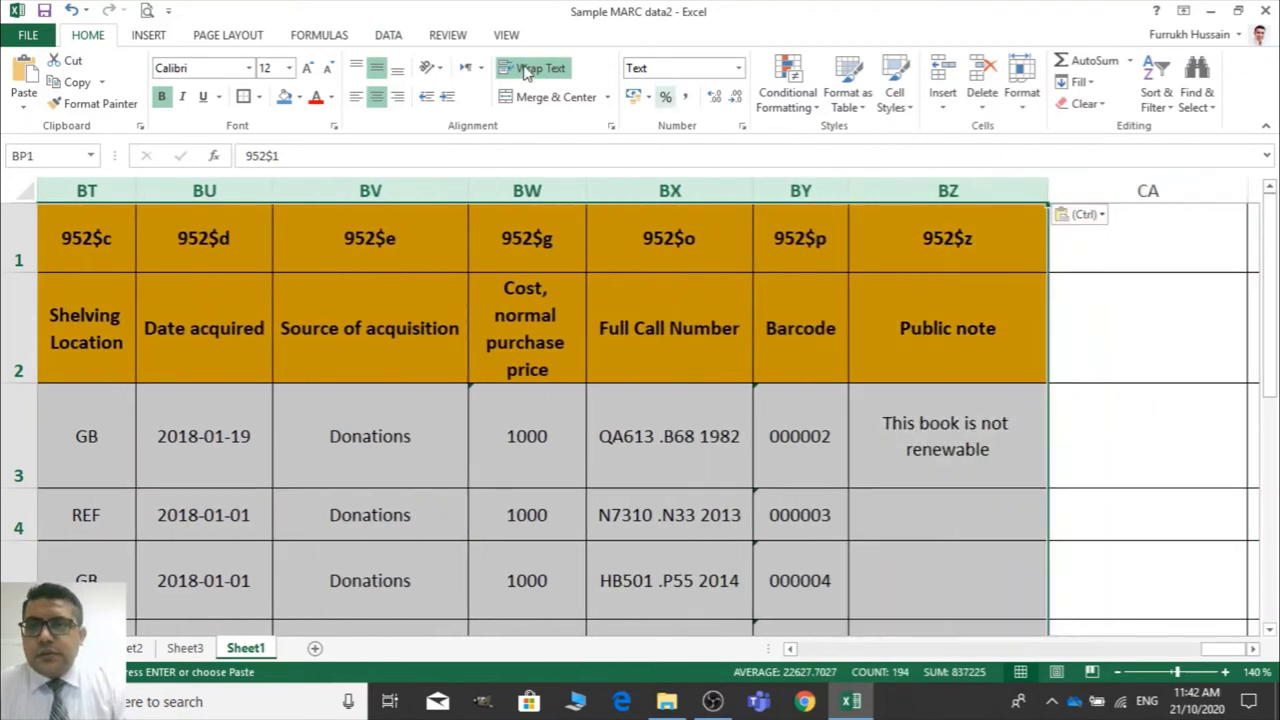
Fill the block from column BP blue and the BE–BO block gold
{"action": "left_click", "coordinate": [286, 97]}
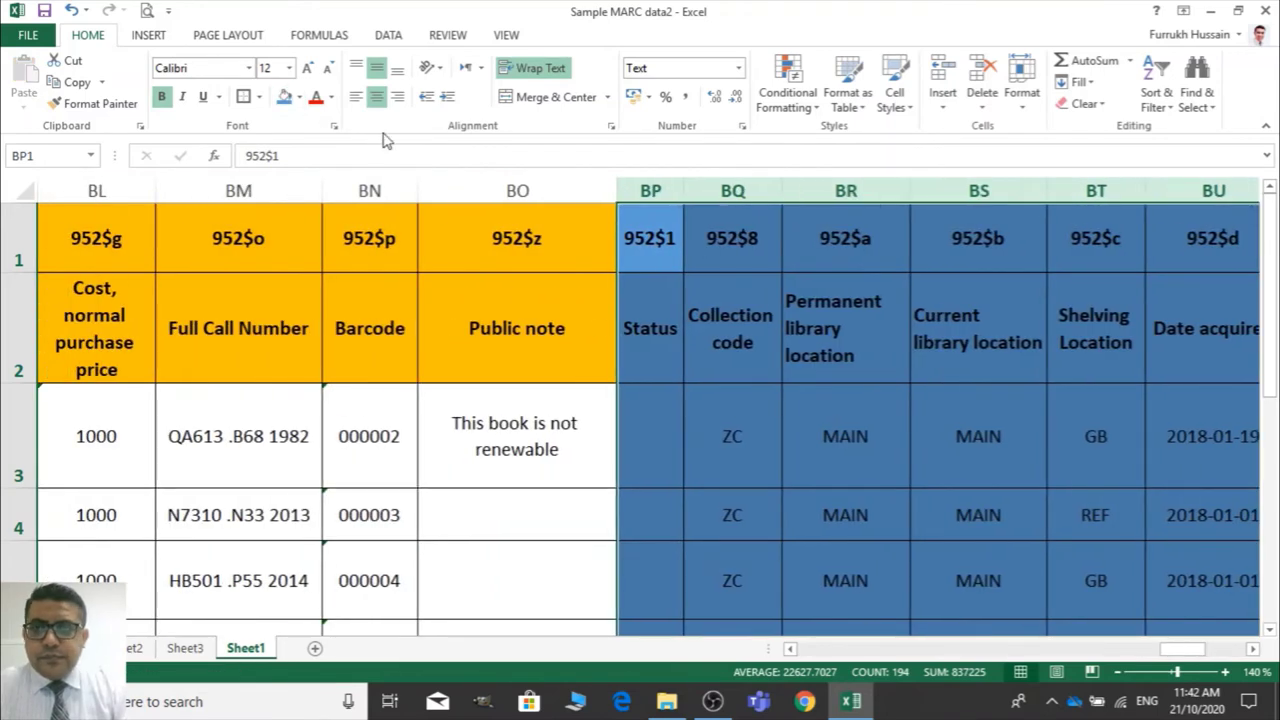
{"action": "left_click_drag", "start_coordinate": [577, 193], "coordinate": [579, 192]}
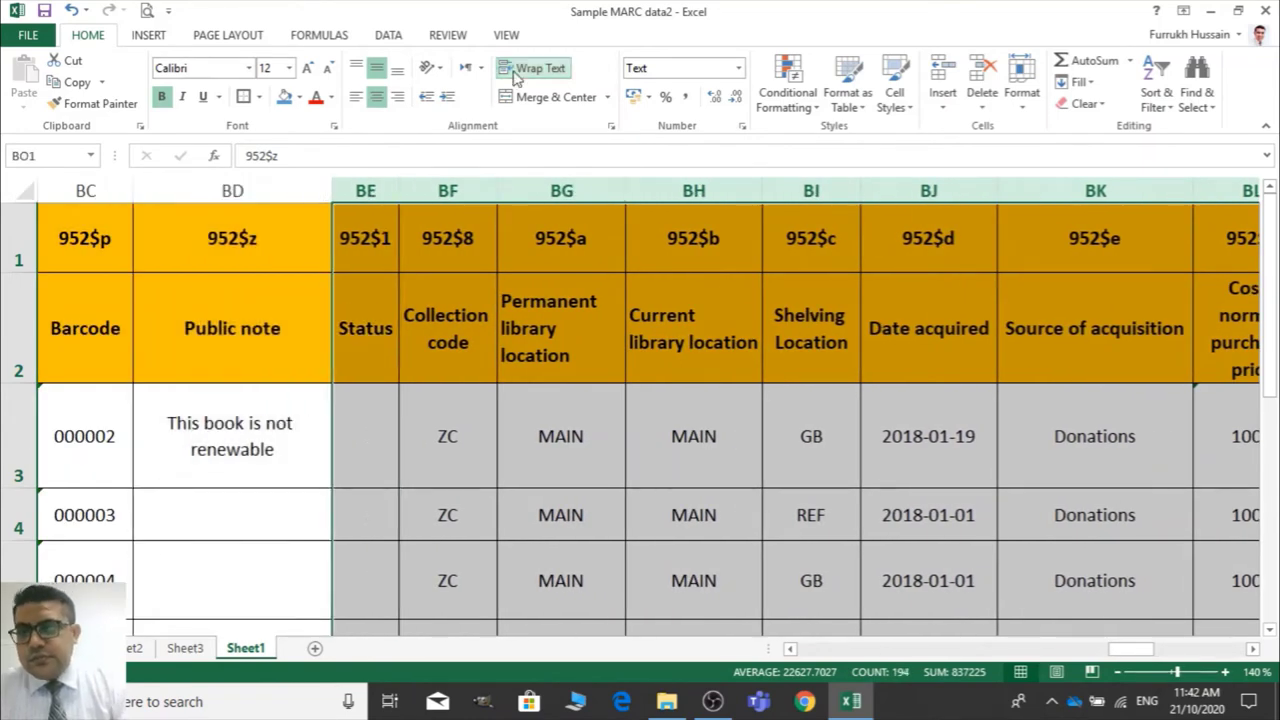
{"action": "left_click", "coordinate": [295, 98]}
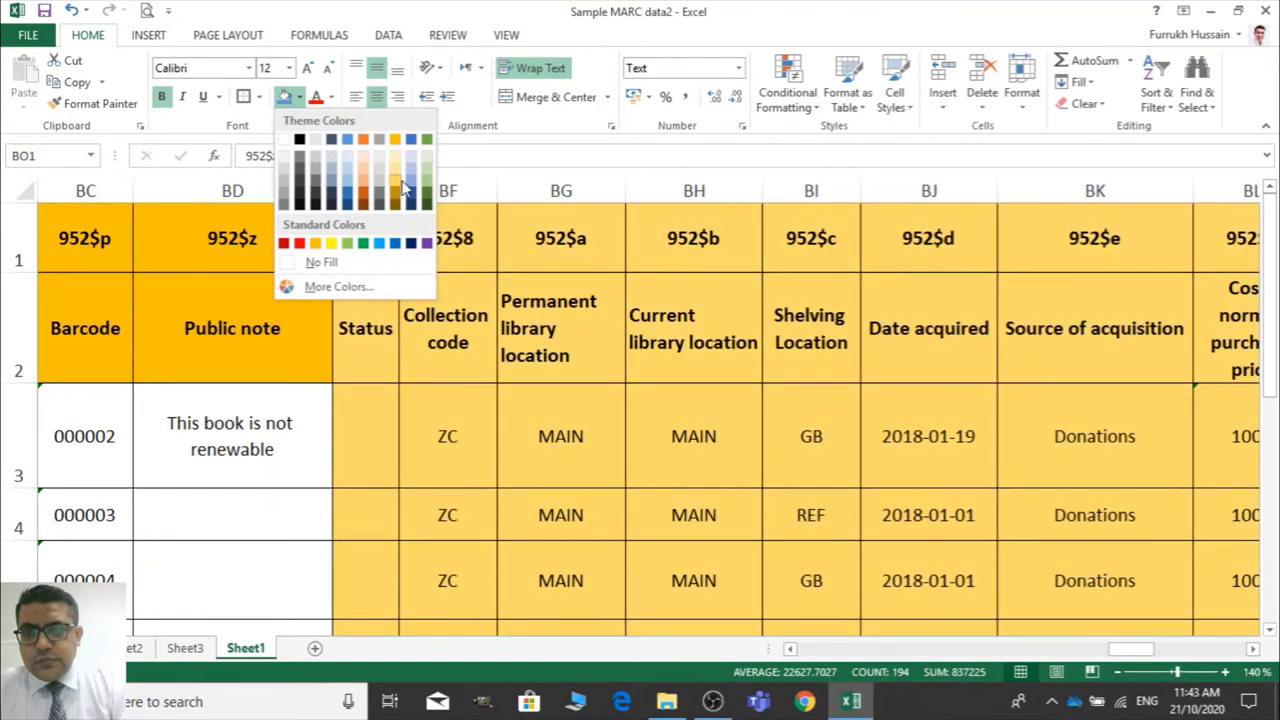
{"action": "left_click", "coordinate": [403, 187]}
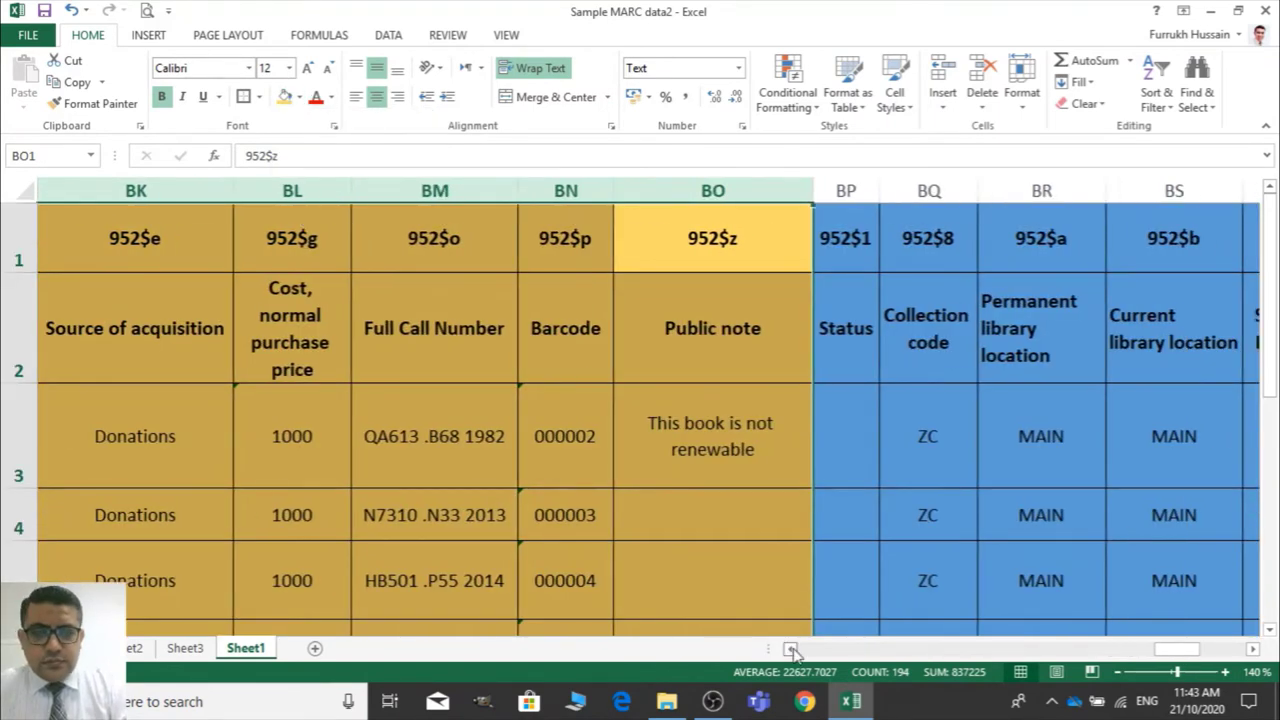
Select the earlier item block starting at column BD
{"action": "left_click_drag", "start_coordinate": [792, 651], "coordinate": [792, 651]}
{"action": "left_click", "coordinate": [940, 190]}
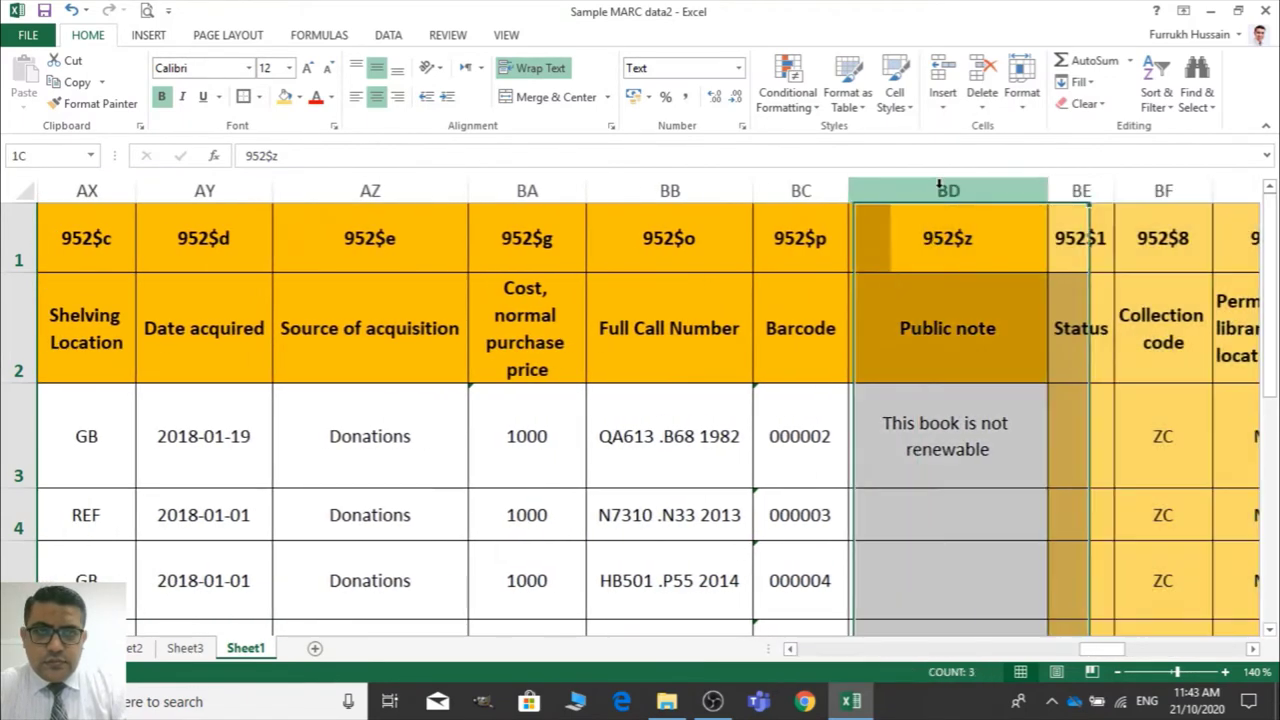
{"action": "mouse_move", "coordinate": [940, 190]}
{"action": "left_mouse_down"}
{"action": "mouse_move", "coordinate": [25, 190]}
{"action": "mouse_move", "coordinate": [939, 184]}
{"action": "left_mouse_up"}
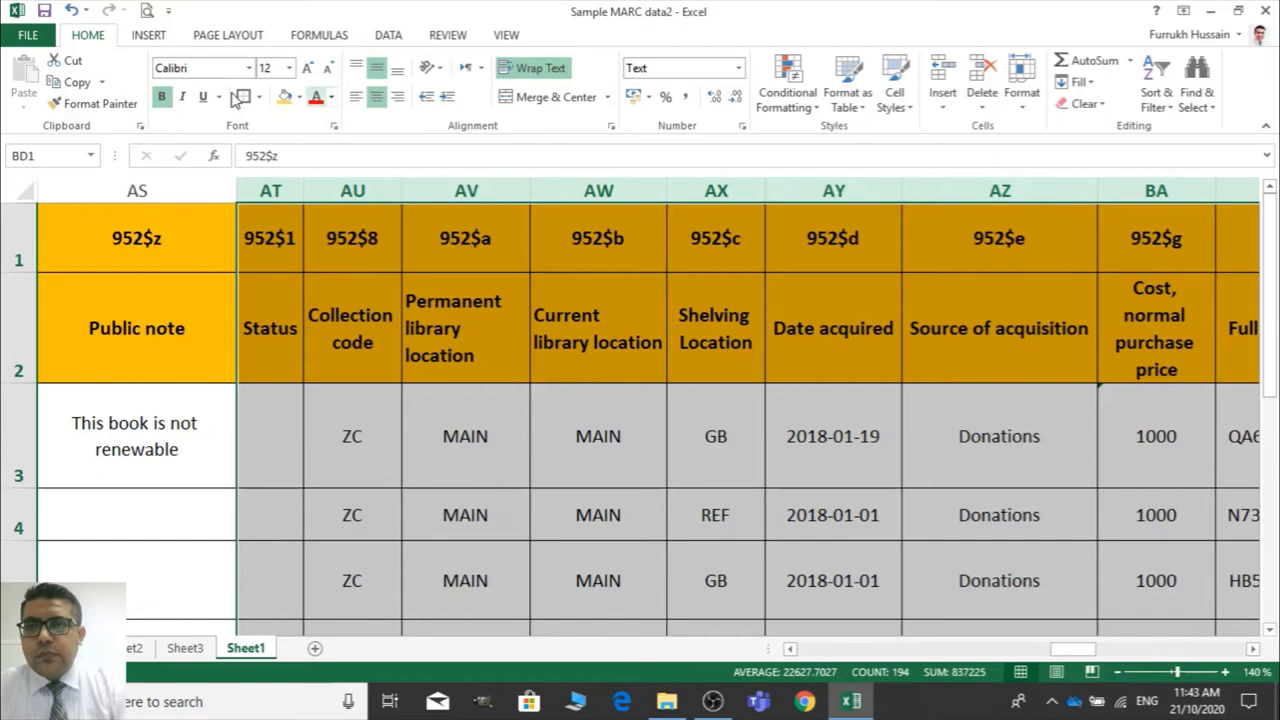
Fill the AT–BD item block grey
{"action": "left_click", "coordinate": [299, 97]}
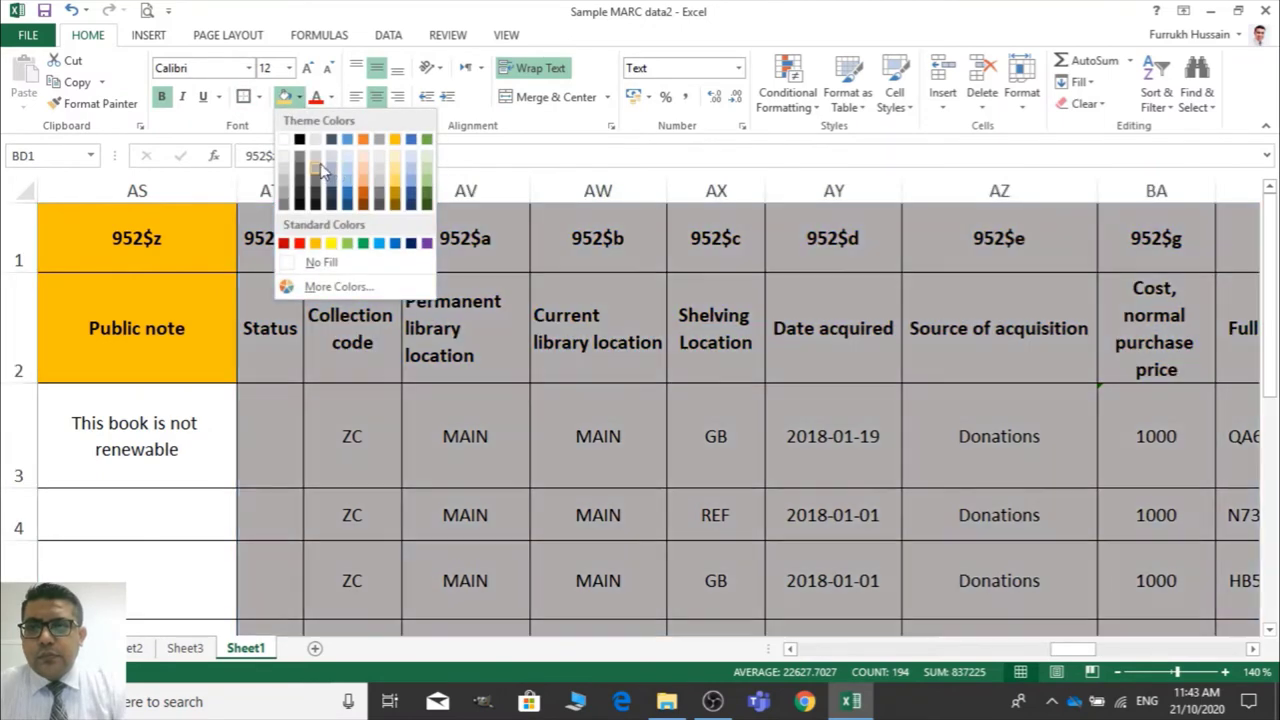
{"action": "left_click", "coordinate": [320, 163]}
{"action": "key", "text": "Left"}
{"action": "key", "text": "Left"}
{"action": "key", "text": "Left"}
{"action": "key", "text": "Left"}
{"action": "key", "text": "Left"}
{"action": "key", "text": "Left"}
{"action": "key", "text": "Left"}
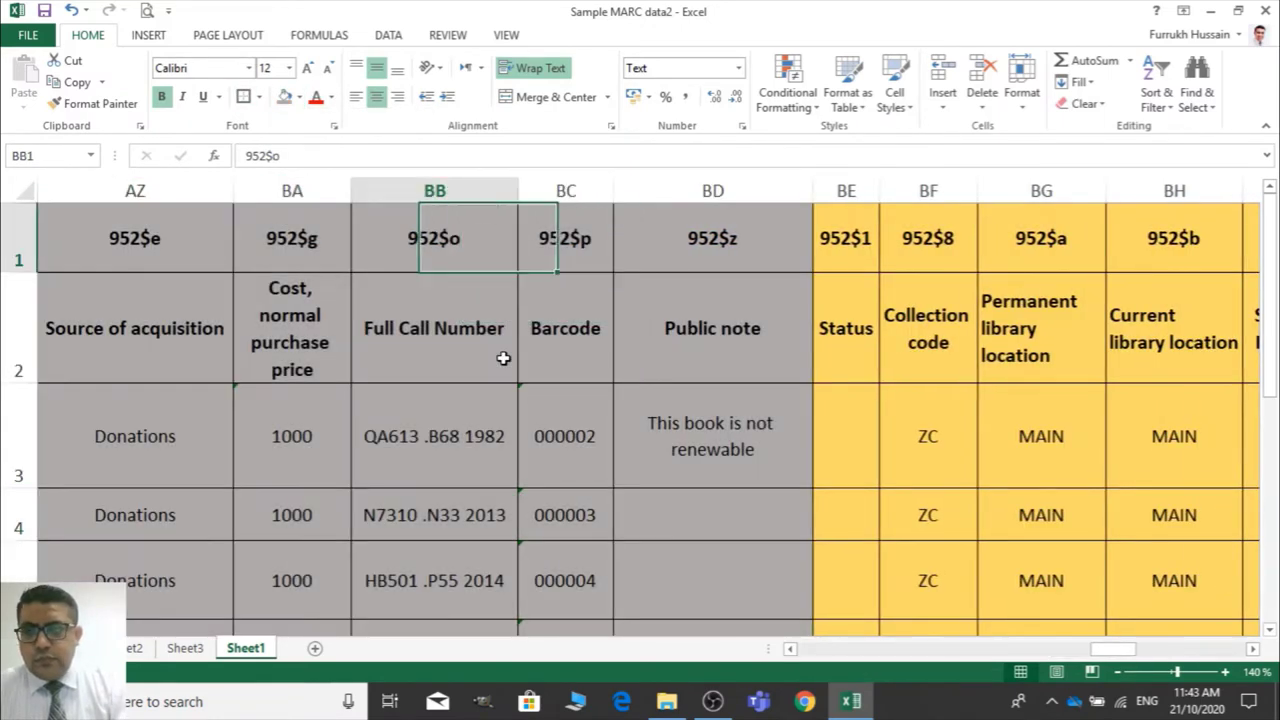
{"action": "key", "text": "Left"}
{"action": "key", "text": "Left"}
{"action": "key", "text": "Left"}
{"action": "key", "text": "Left"}
{"action": "key", "text": "Left"}
{"action": "key", "text": "Left"}
{"action": "key", "text": "Left"}
{"action": "key", "text": "Left"}
{"action": "key", "text": "Left"}
{"action": "key", "text": "Left"}
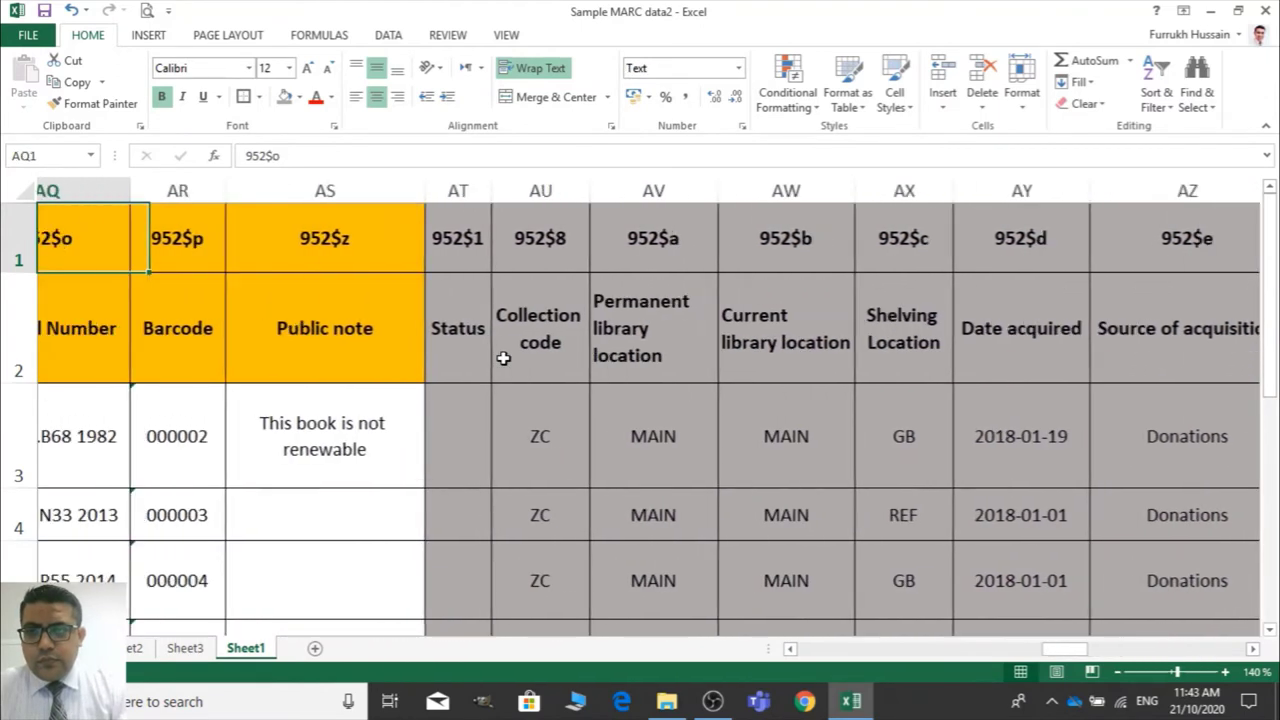
{"action": "key", "text": "Left"}
{"action": "key", "text": "Left"}
{"action": "key", "text": "Left"}
{"action": "key", "text": "Left"}
{"action": "key", "text": "Left"}
{"action": "key", "text": "Left"}
{"action": "key", "text": "Left"}
{"action": "key", "text": "Left"}
{"action": "key", "text": "Left"}
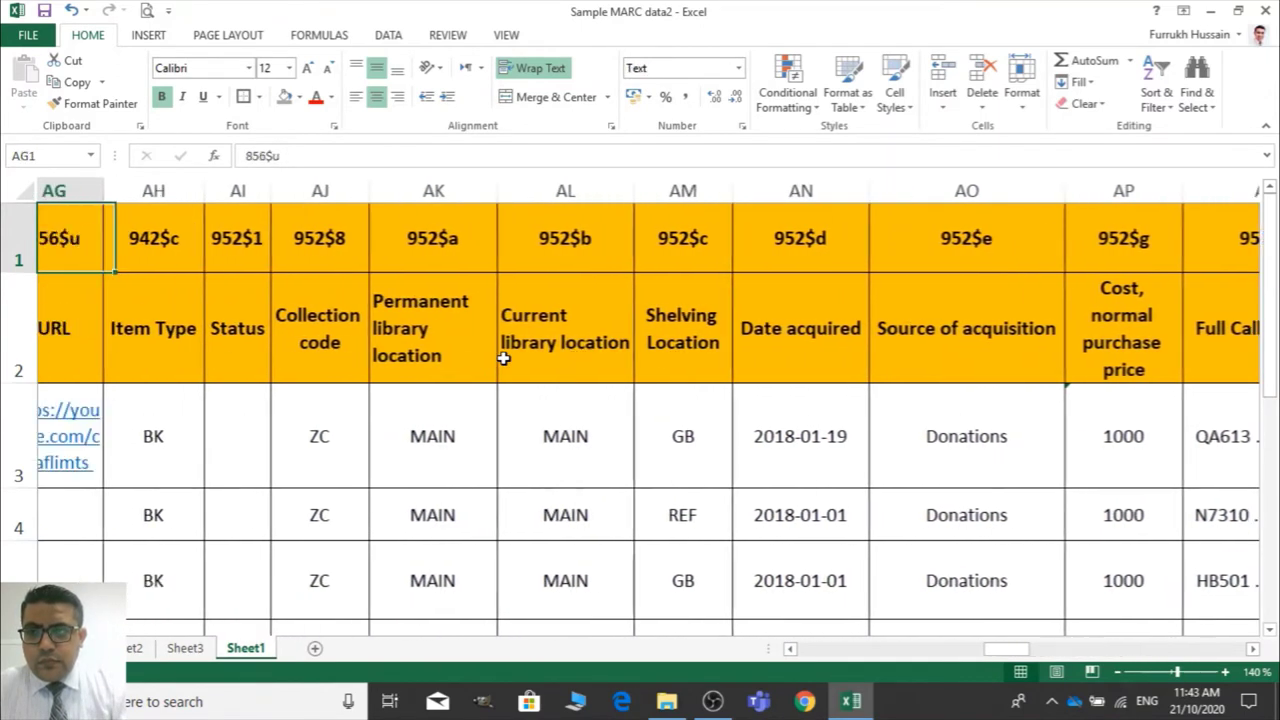
{"action": "key", "text": "Right"}
{"action": "key", "text": "Right"}
{"action": "key", "text": "Right"}
{"action": "key", "text": "Right"}
{"action": "key", "text": "Right"}
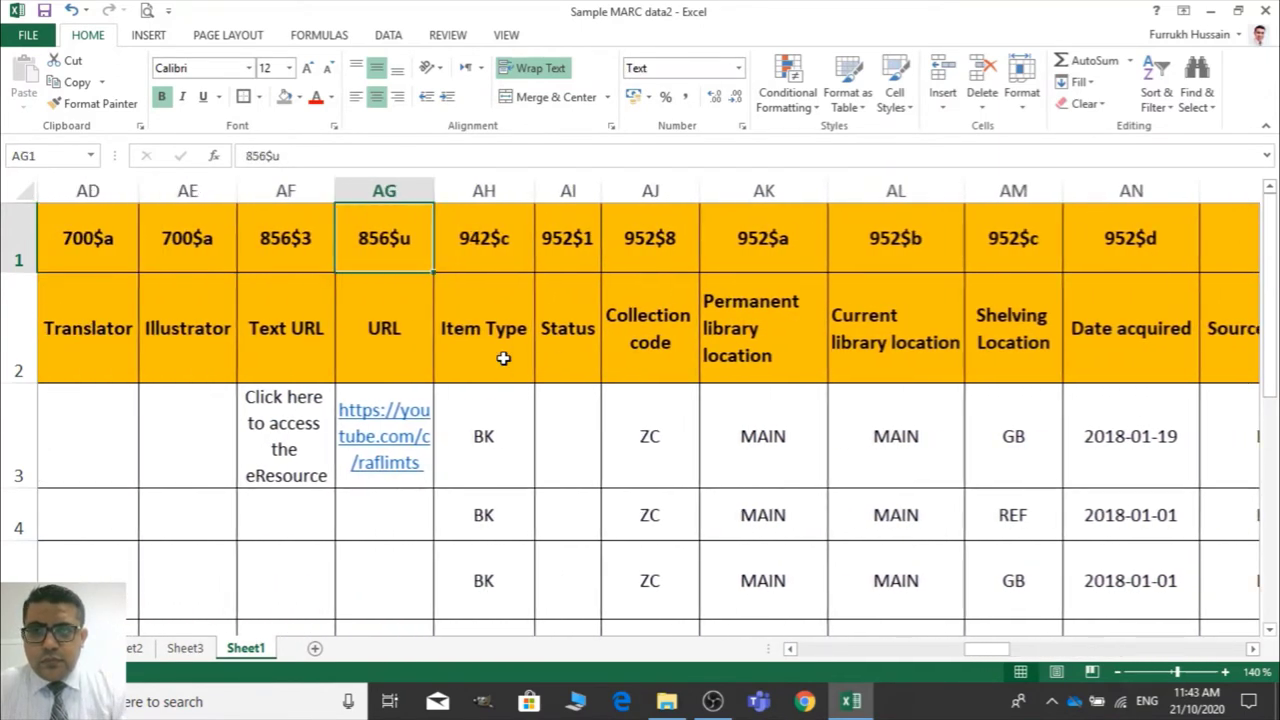
Fill the first item block, columns AI through AS, green
{"action": "left_click", "coordinate": [568, 191]}
{"action": "mouse_move", "coordinate": [568, 191]}
{"action": "left_mouse_down"}
{"action": "mouse_move", "coordinate": [1215, 191]}
{"action": "mouse_move", "coordinate": [570, 192]}
{"action": "left_mouse_up"}
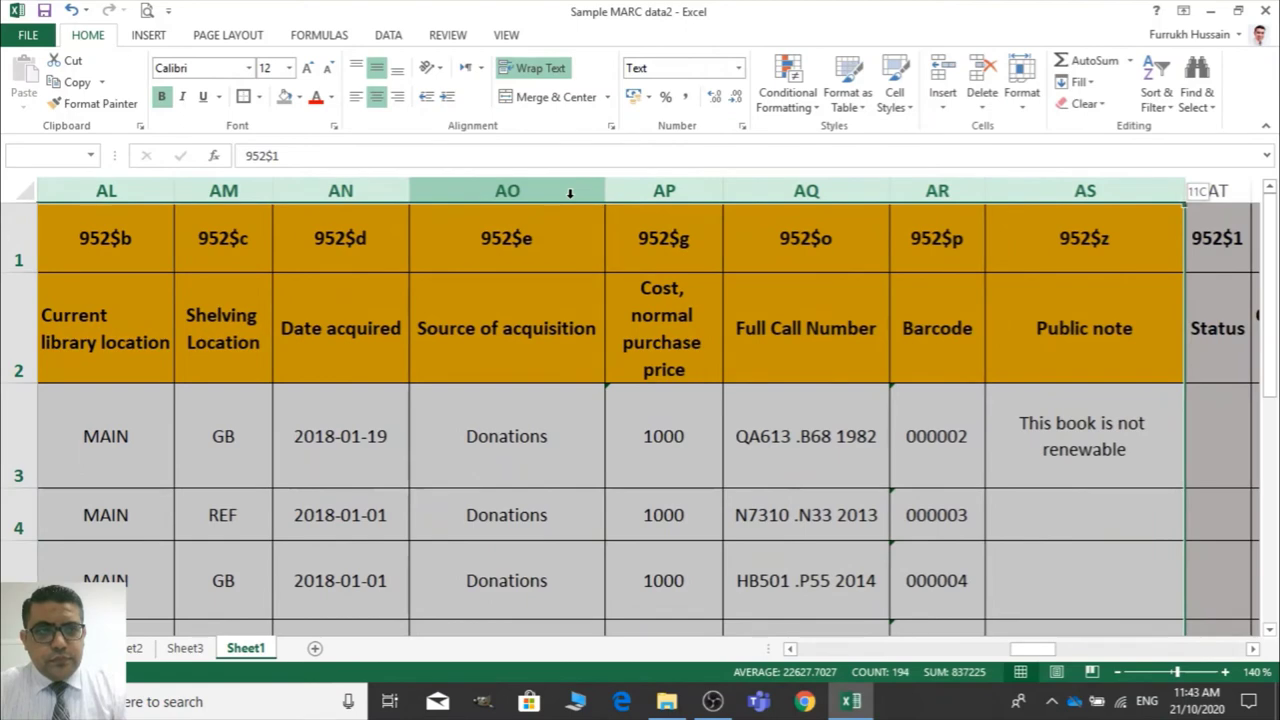
{"action": "left_click", "coordinate": [299, 97]}
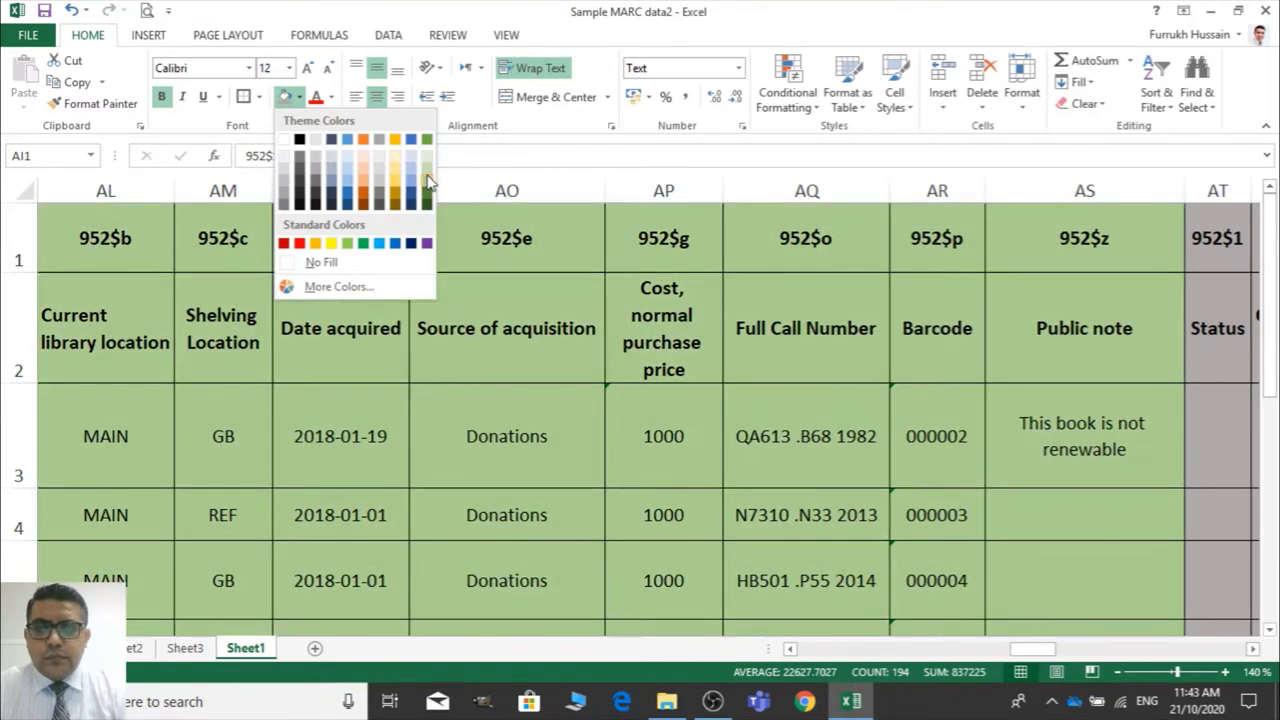
{"action": "left_click", "coordinate": [427, 180]}
{"action": "scroll", "coordinate": [406, 278], "scroll_direction": "left", "scroll_amount": 5}
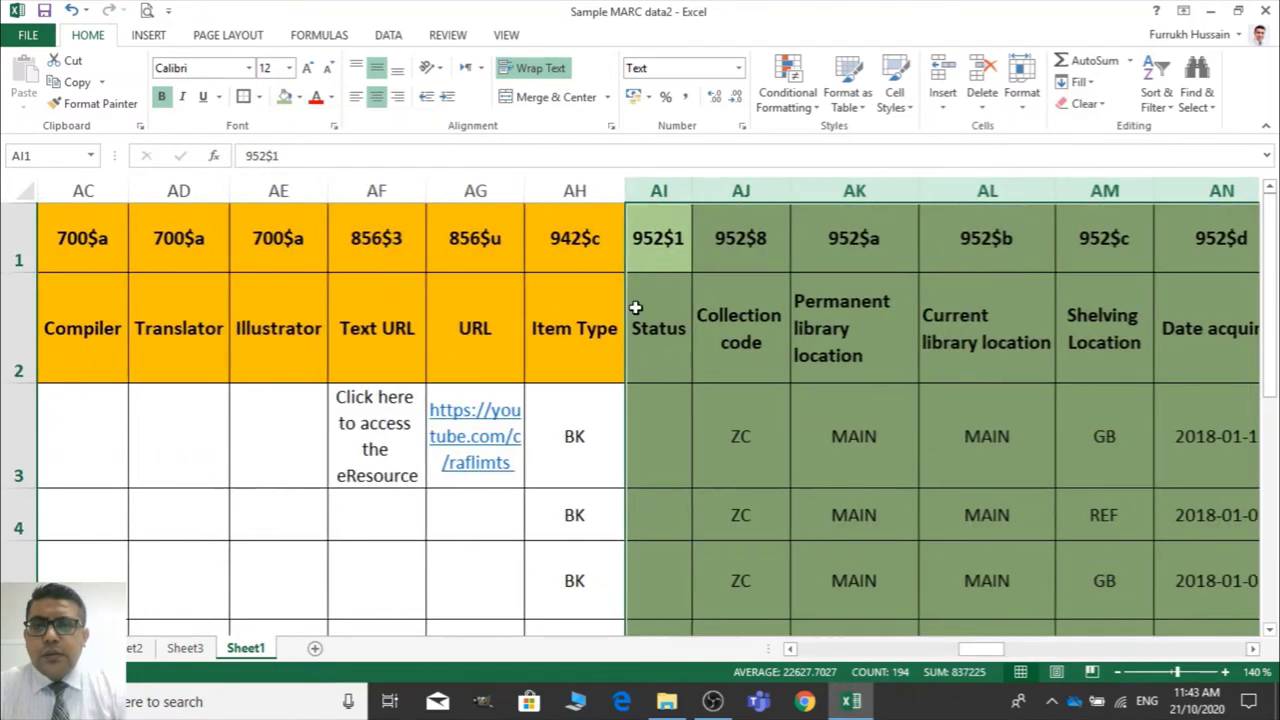
{"action": "left_click", "coordinate": [654, 337]}
{"action": "key", "text": "Right"}
{"action": "key", "text": "Right"}
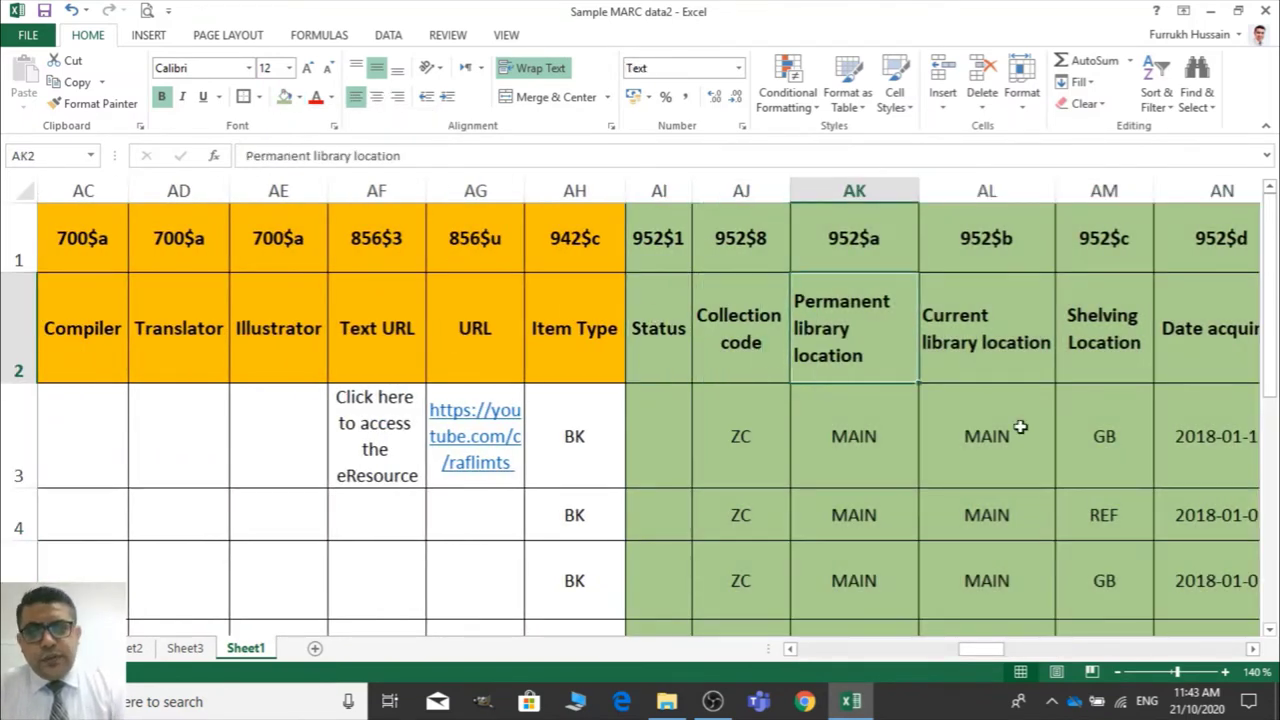
{"action": "key", "text": "Down"}
{"action": "key", "text": "Right"}
{"action": "key", "text": "Right"}
{"action": "key", "text": "Right"}
{"action": "key", "text": "Right"}
{"action": "key", "text": "Right"}
{"action": "key", "text": "Right"}
{"action": "key", "text": "Right"}
{"action": "key", "text": "Right"}
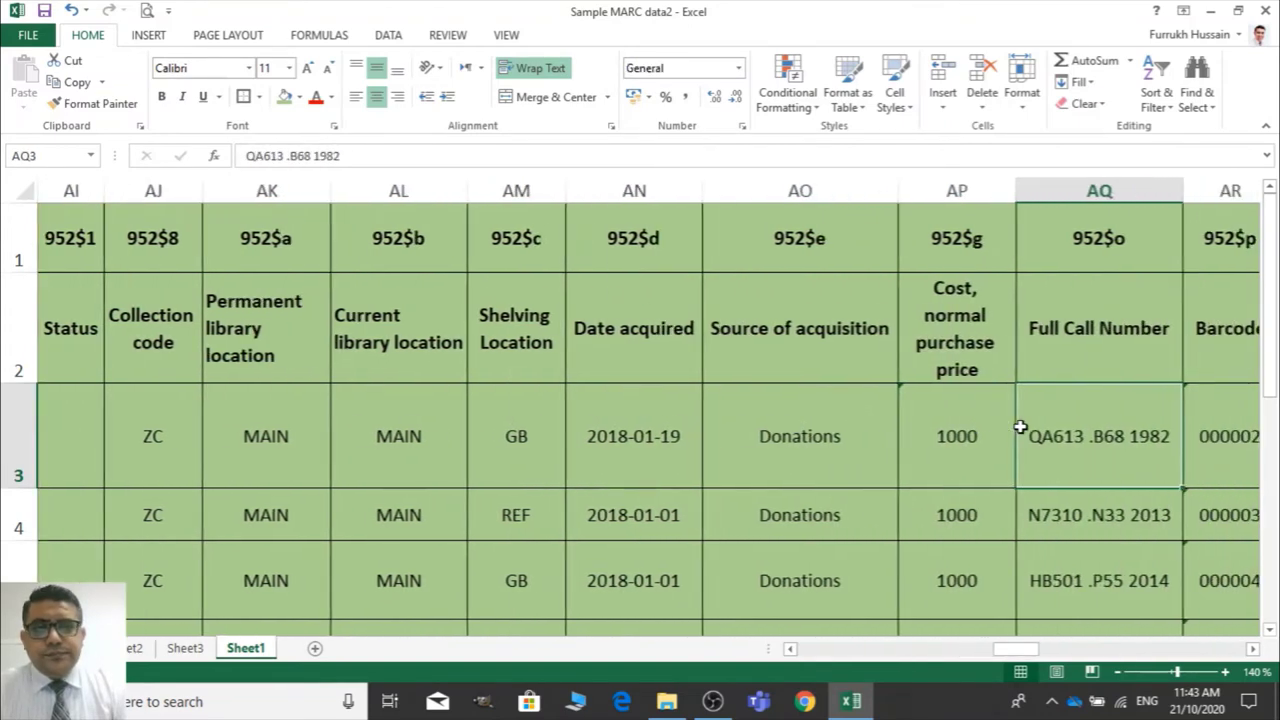
{"action": "key", "text": "Left"}
{"action": "key", "text": "Left"}
{"action": "key", "text": "Left"}
{"action": "key", "text": "Left"}
{"action": "key", "text": "Left"}
{"action": "key", "text": "Left"}
{"action": "key", "text": "Left"}
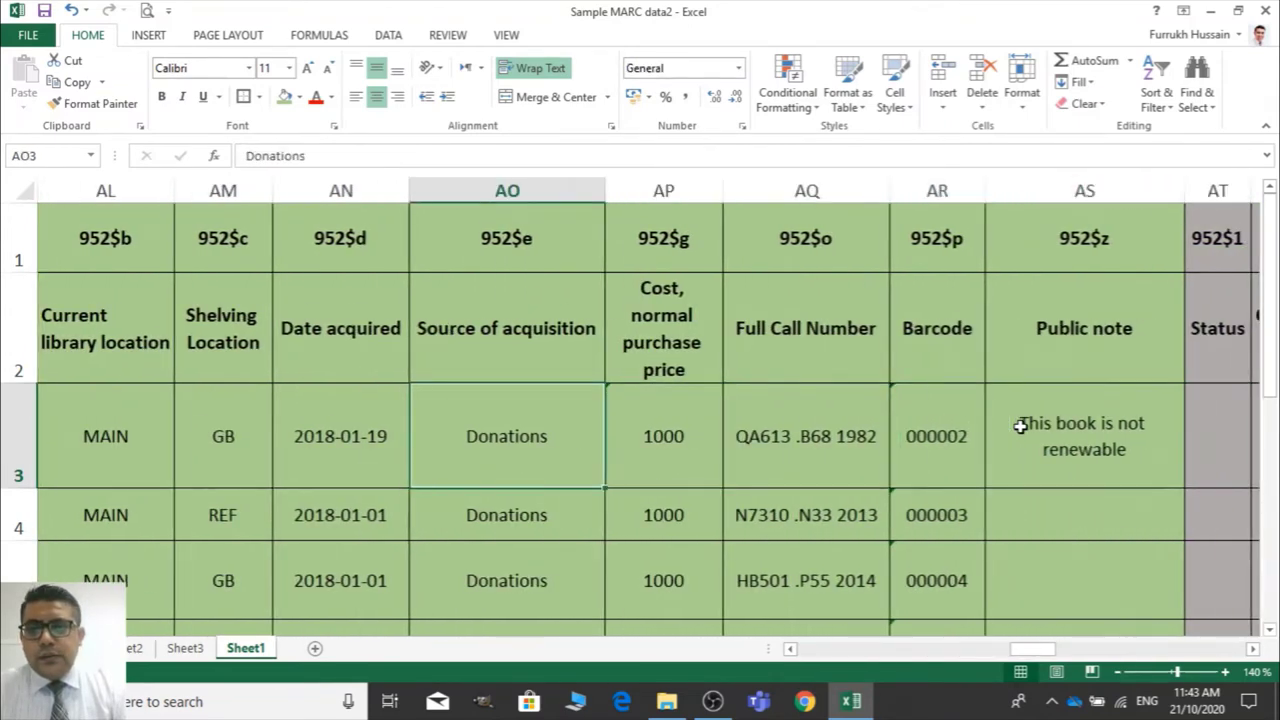
{"action": "key", "text": "Right"}
{"action": "key", "text": "Right"}
{"action": "key", "text": "Right"}
{"action": "key", "text": "Right"}
{"action": "key", "text": "Right"}
{"action": "key", "text": "Right"}
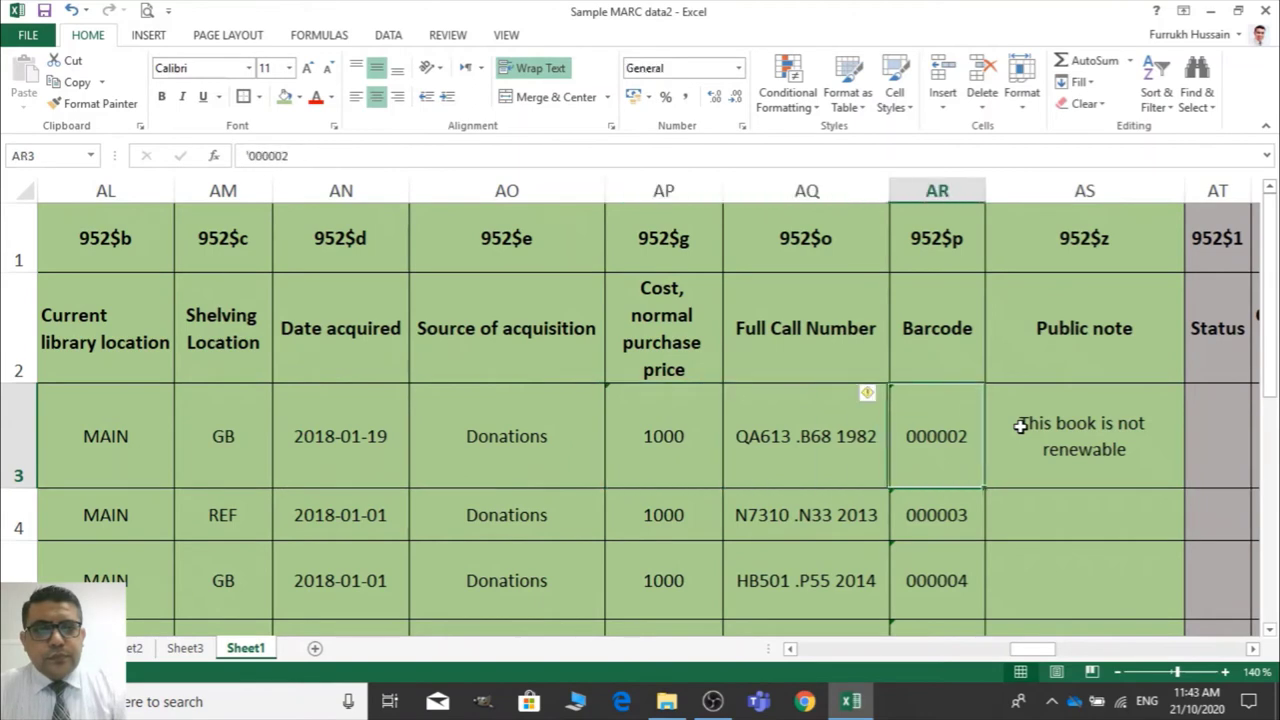
{"action": "key", "text": "Left"}
{"action": "key", "text": "Left"}
{"action": "key", "text": "Left"}
{"action": "key", "text": "Left"}
{"action": "key", "text": "Left"}
{"action": "key", "text": "Left"}
{"action": "key", "text": "Up"}
{"action": "key", "text": "Up"}
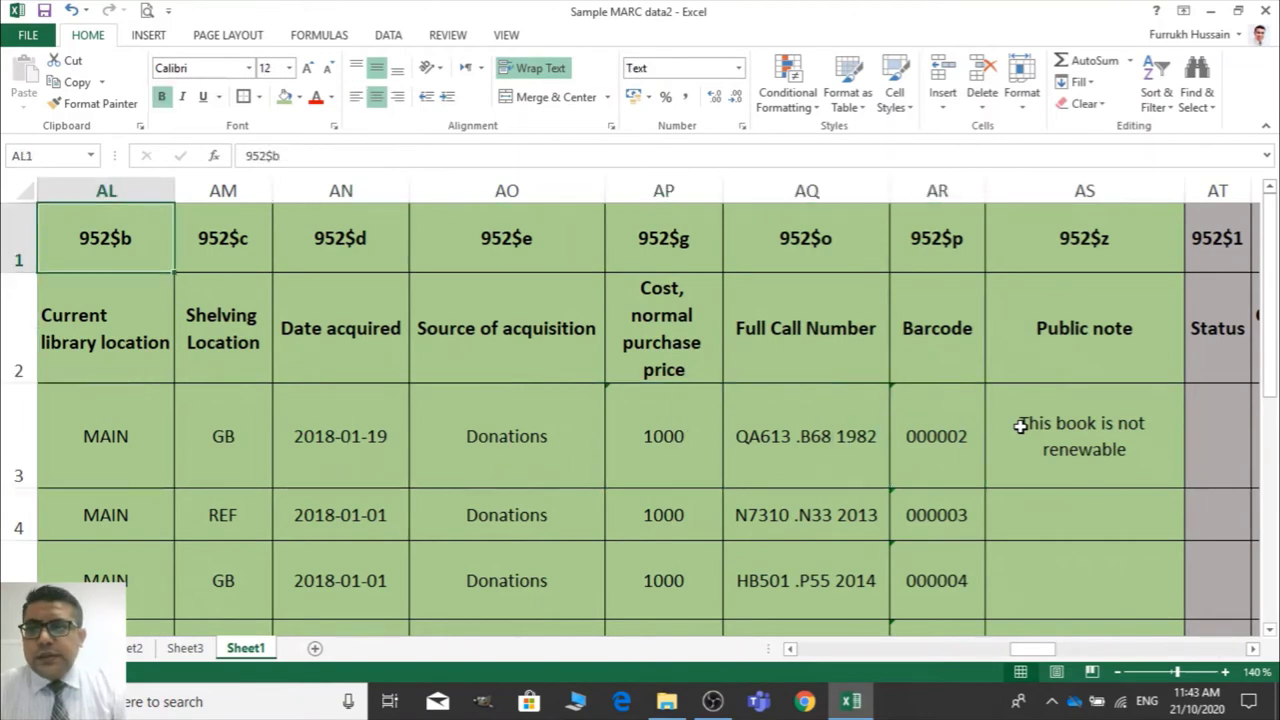
{"action": "key", "text": "Left"}
{"action": "key", "text": "Left"}
{"action": "key", "text": "Left"}
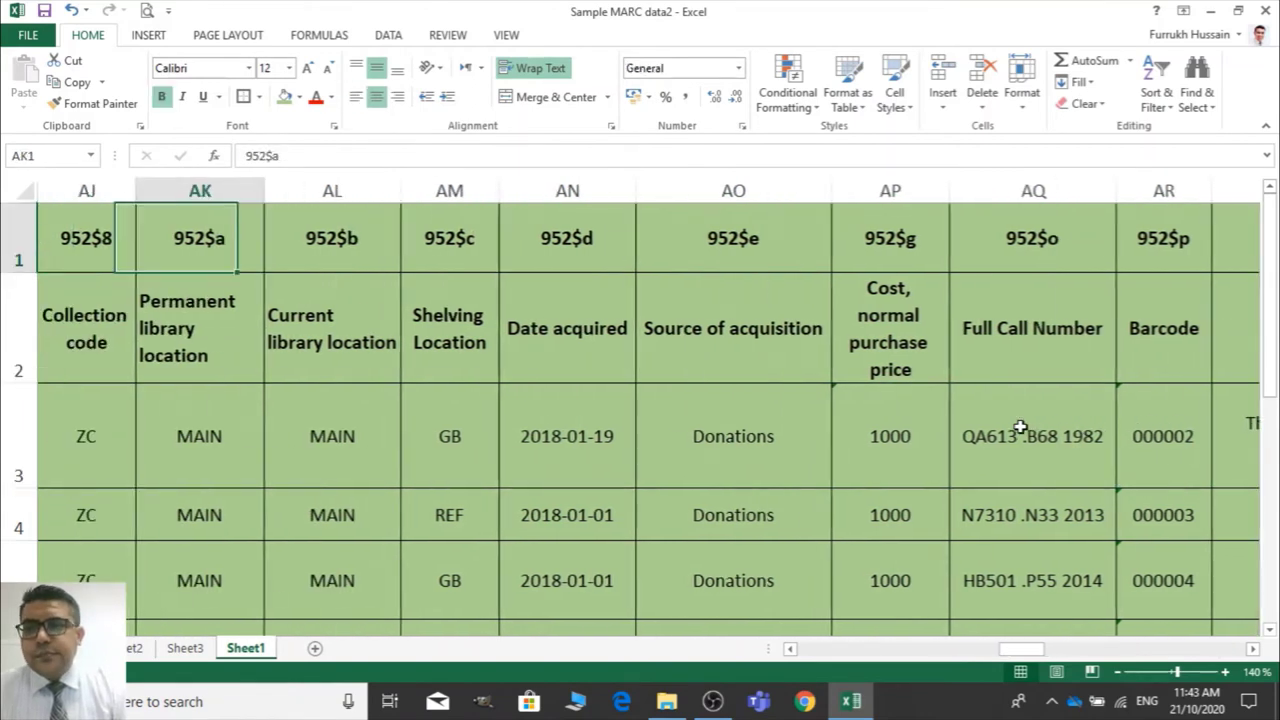
{"action": "scroll", "coordinate": [1020, 427], "scroll_direction": "left", "scroll_amount": 2}
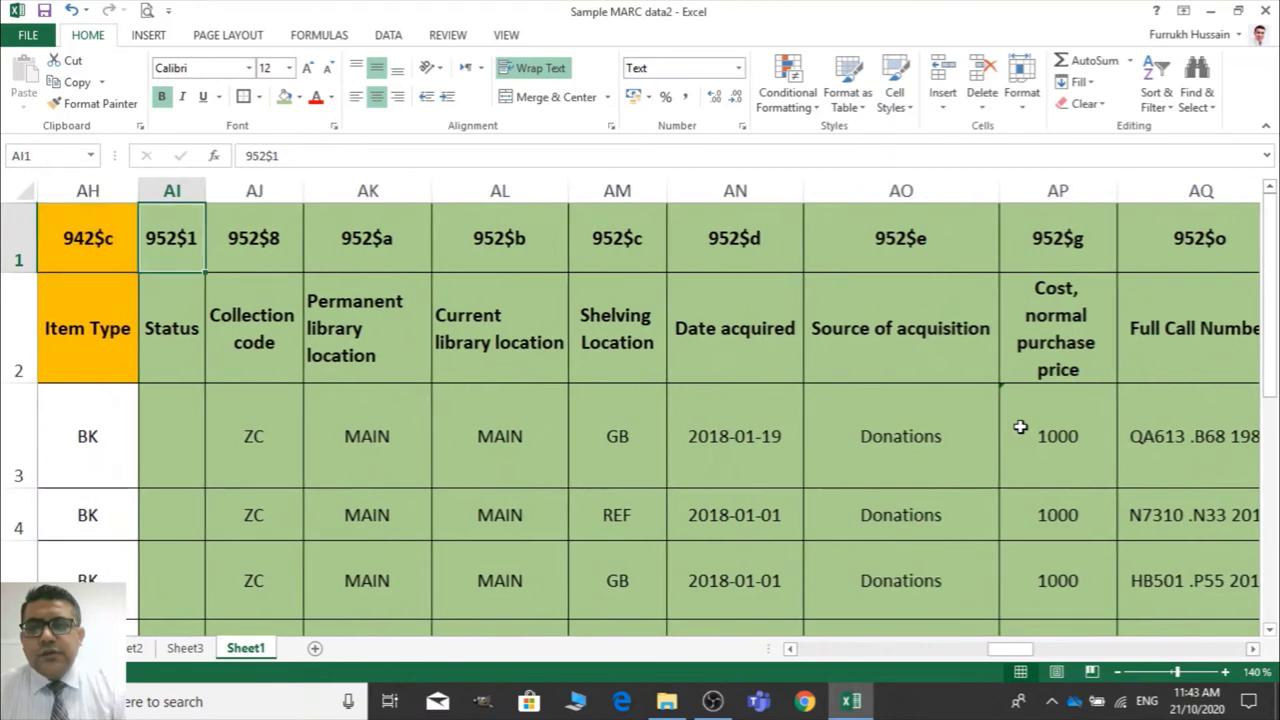
{"action": "key", "text": "Right"}
{"action": "key", "text": "Right"}
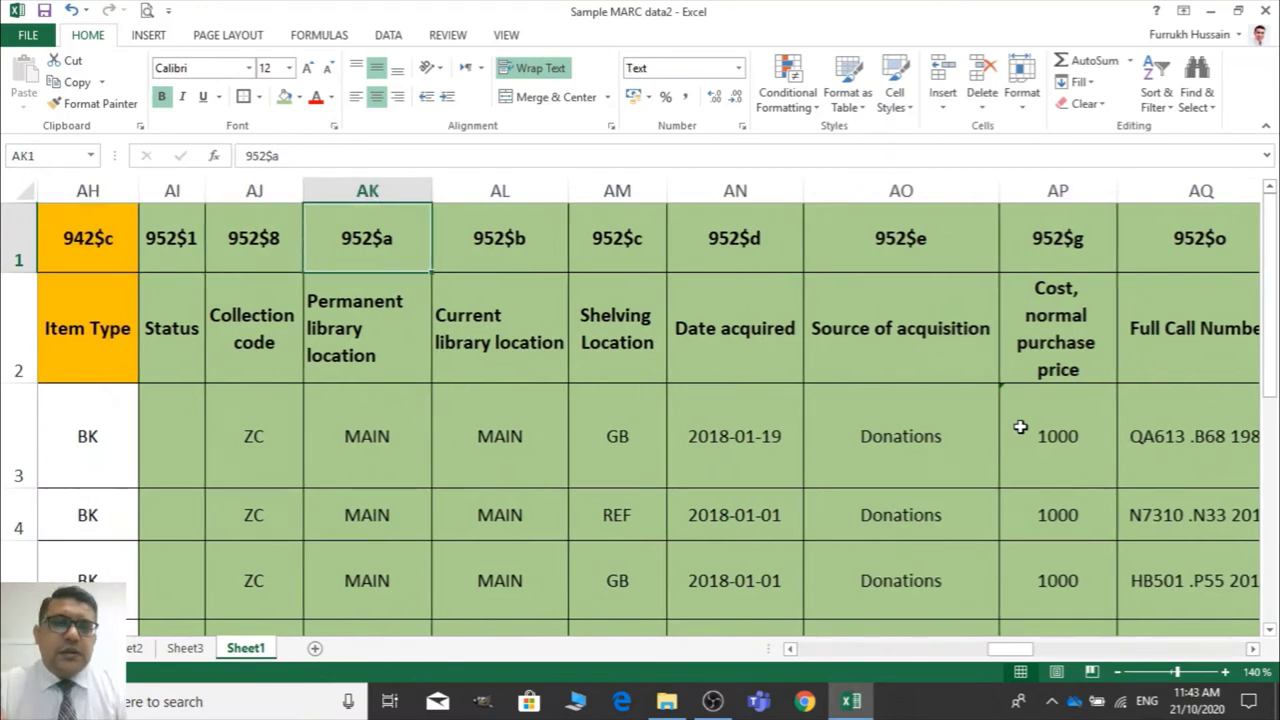
{"action": "key", "text": "Right"}
{"action": "key", "text": "Right"}
{"action": "key", "text": "Right"}
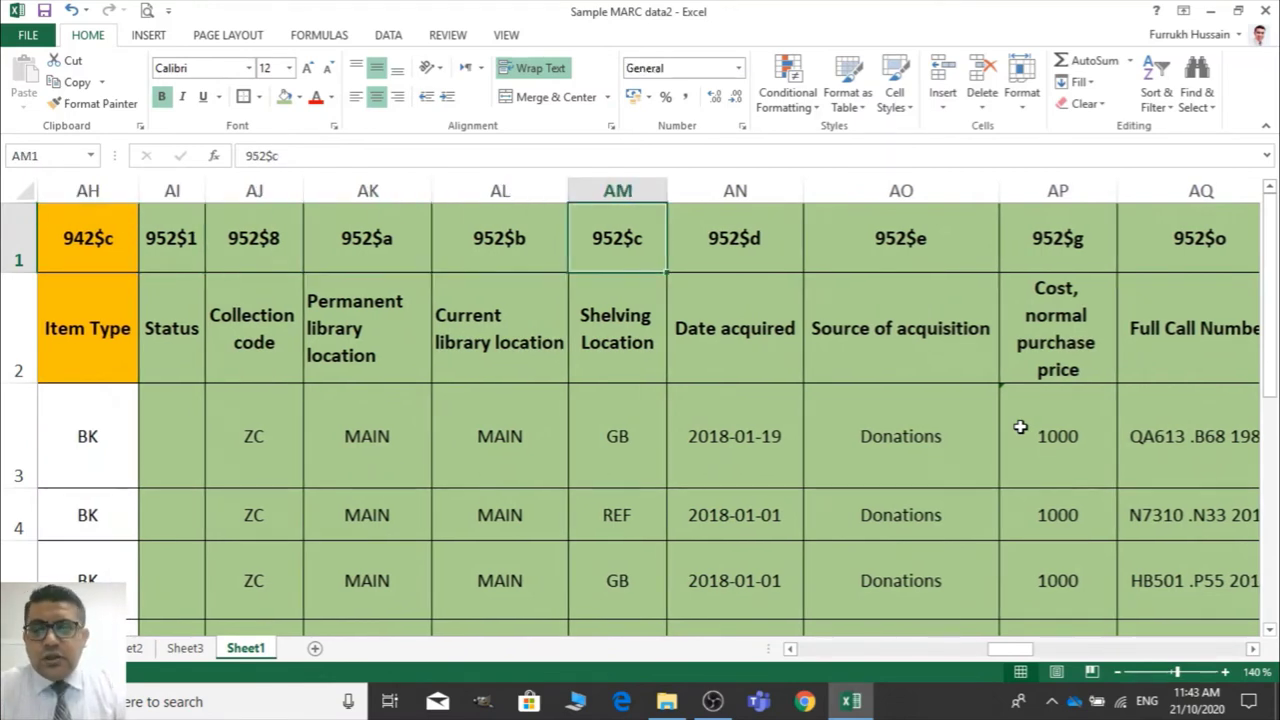
{"action": "key", "text": "Left"}
{"action": "key", "text": "Down"}
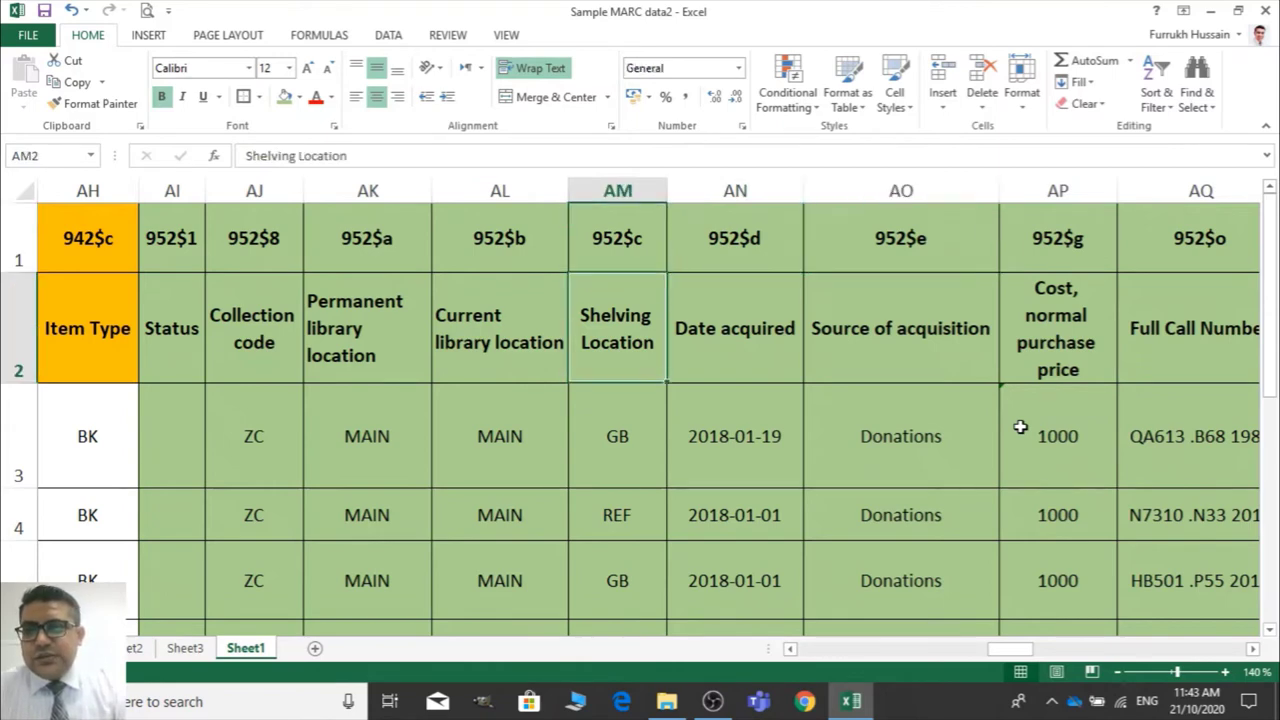
{"action": "key", "text": "Left"}
{"action": "key", "text": "Down"}
{"action": "key", "text": "Left"}
{"action": "key", "text": "Right"}
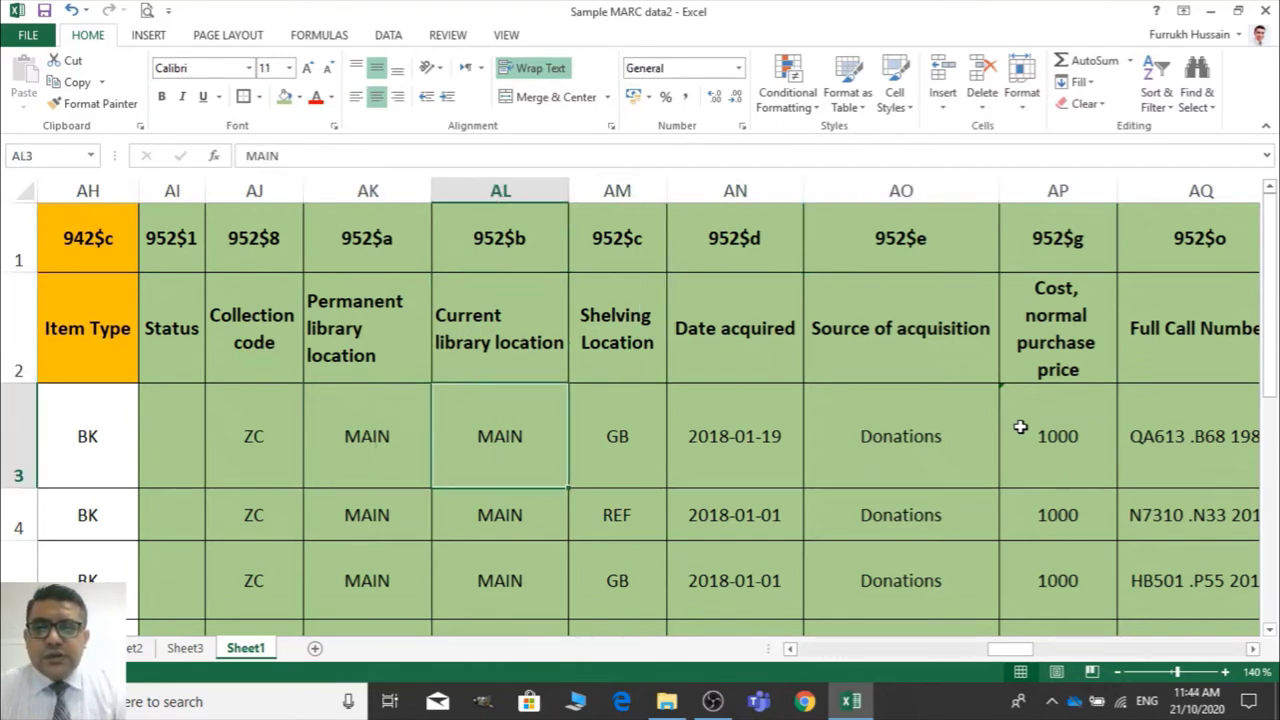
{"action": "key", "text": "Left"}
{"action": "key", "text": "Right"}
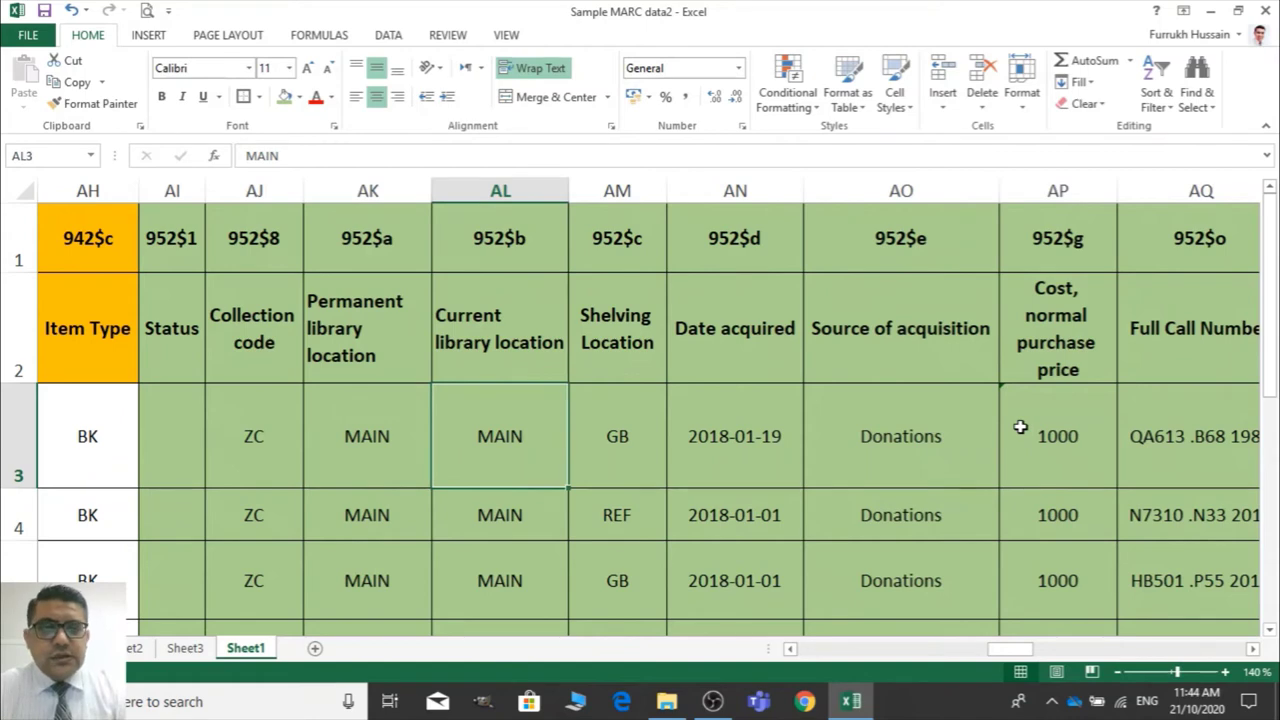
{"action": "key", "text": "Right"}
{"action": "key", "text": "Right"}
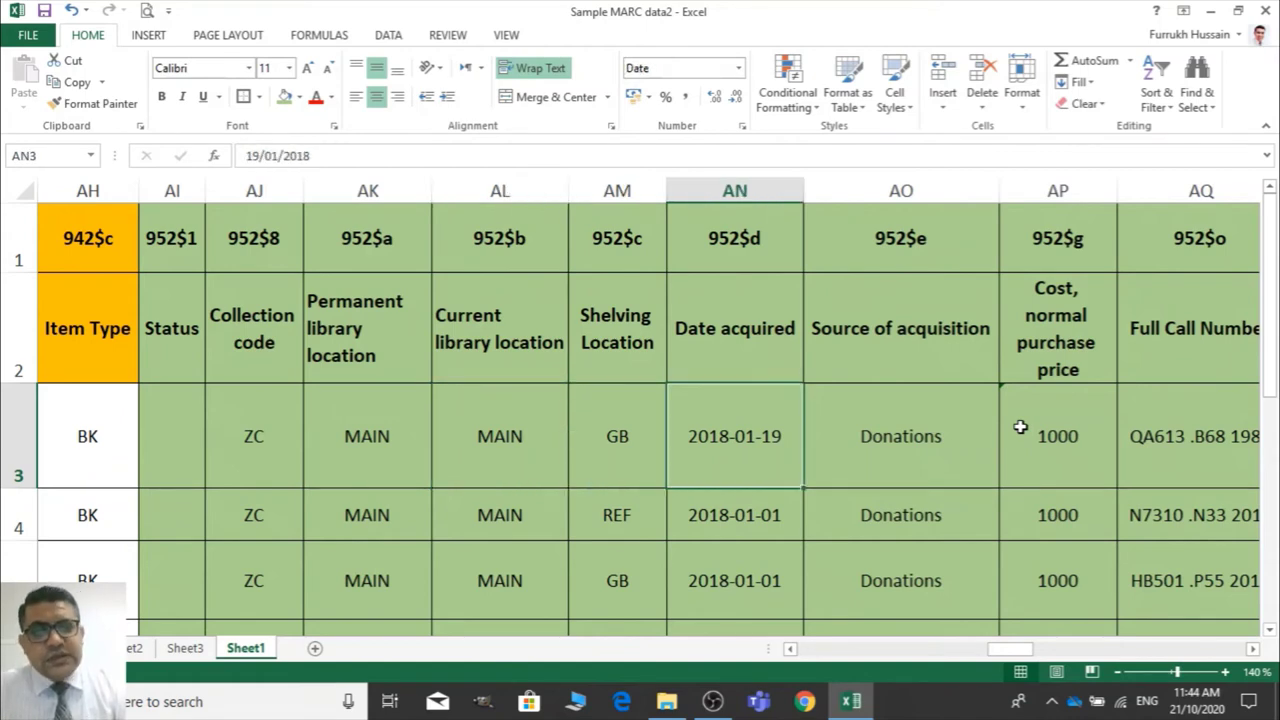
{"action": "key", "text": "Right"}
{"action": "key", "text": "Right"}
{"action": "key", "text": "Right"}
{"action": "key", "text": "Right"}
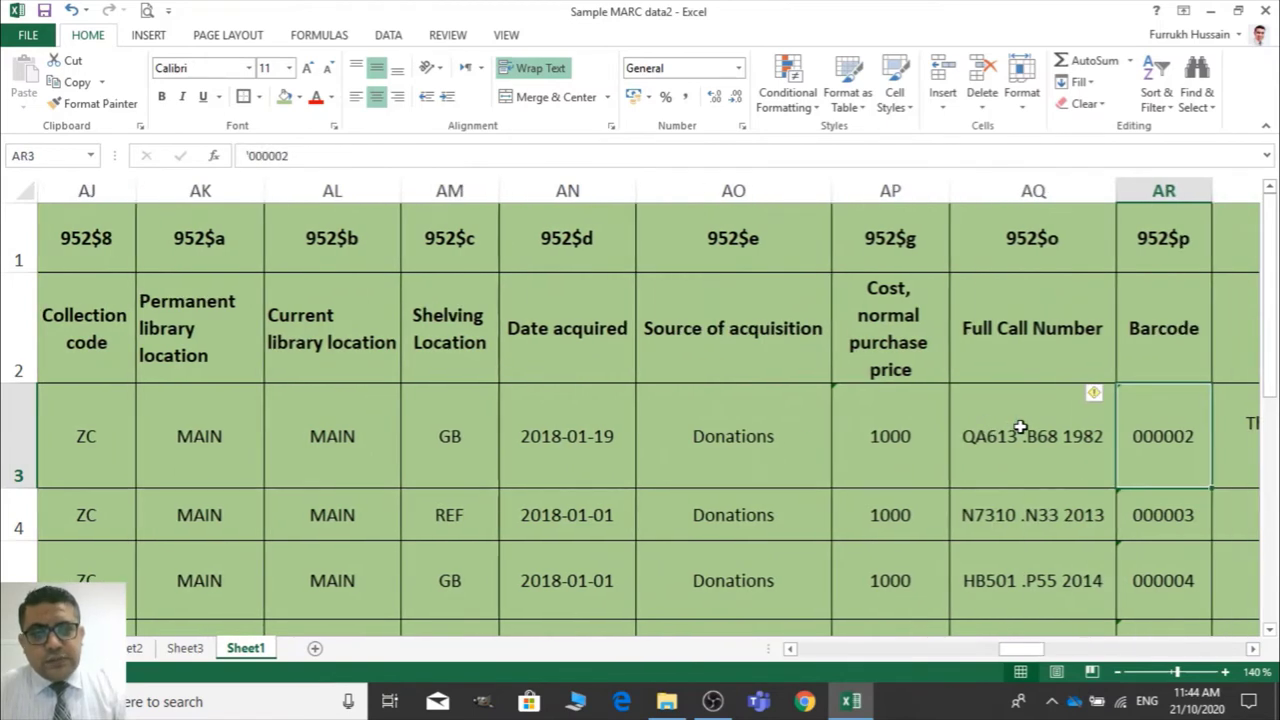
{"action": "key", "text": "Right"}
{"action": "key", "text": "Right"}
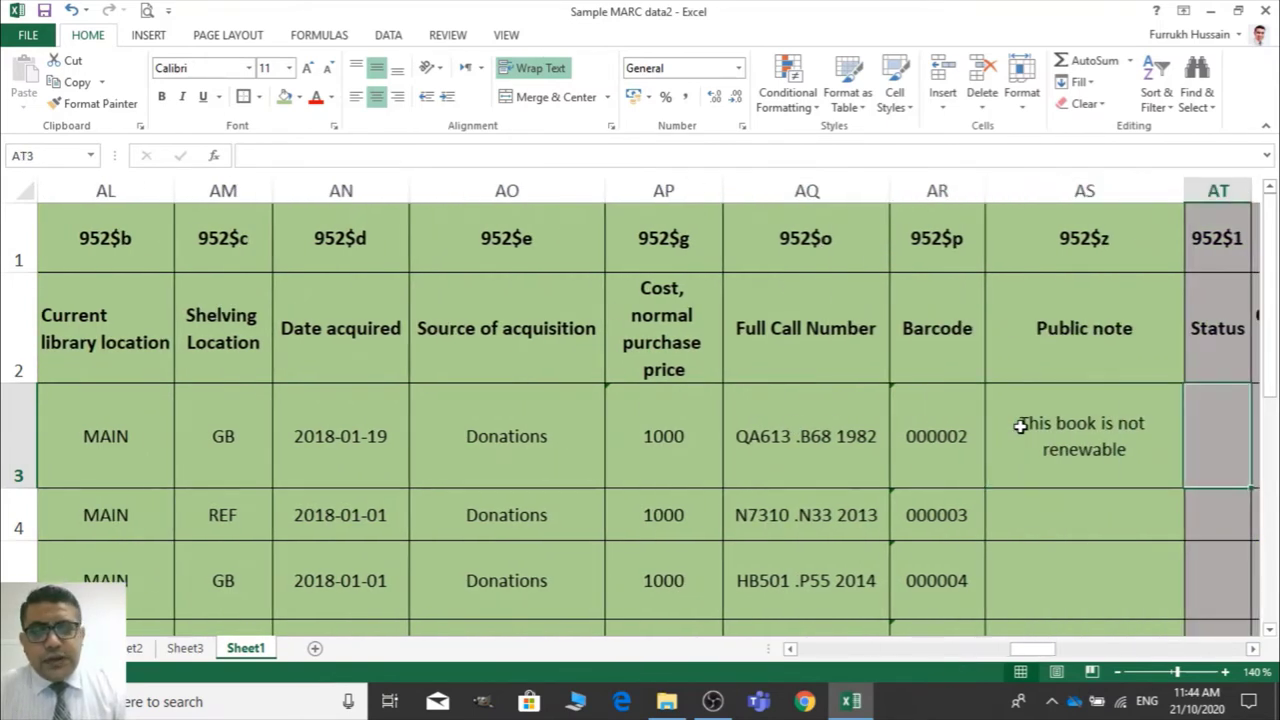
{"action": "key", "text": "Right"}
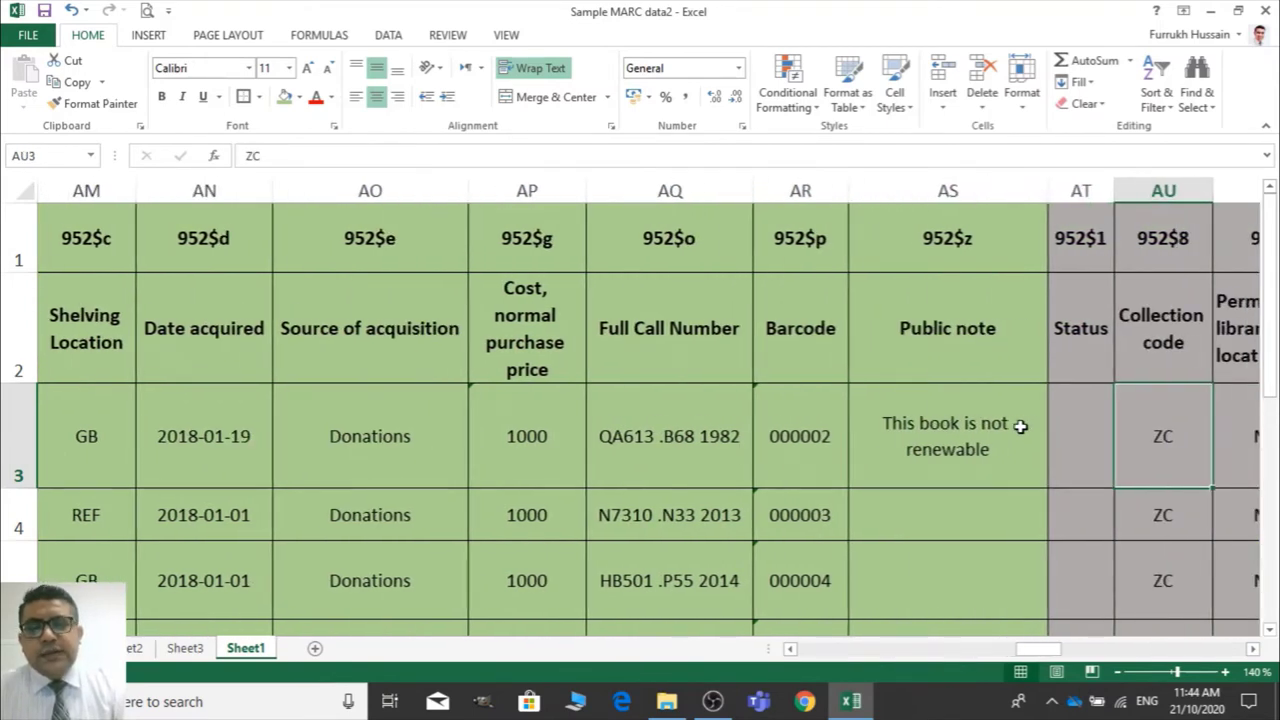
{"action": "key", "text": "Right"}
{"action": "key", "text": "Right"}
{"action": "key", "text": "Right"}
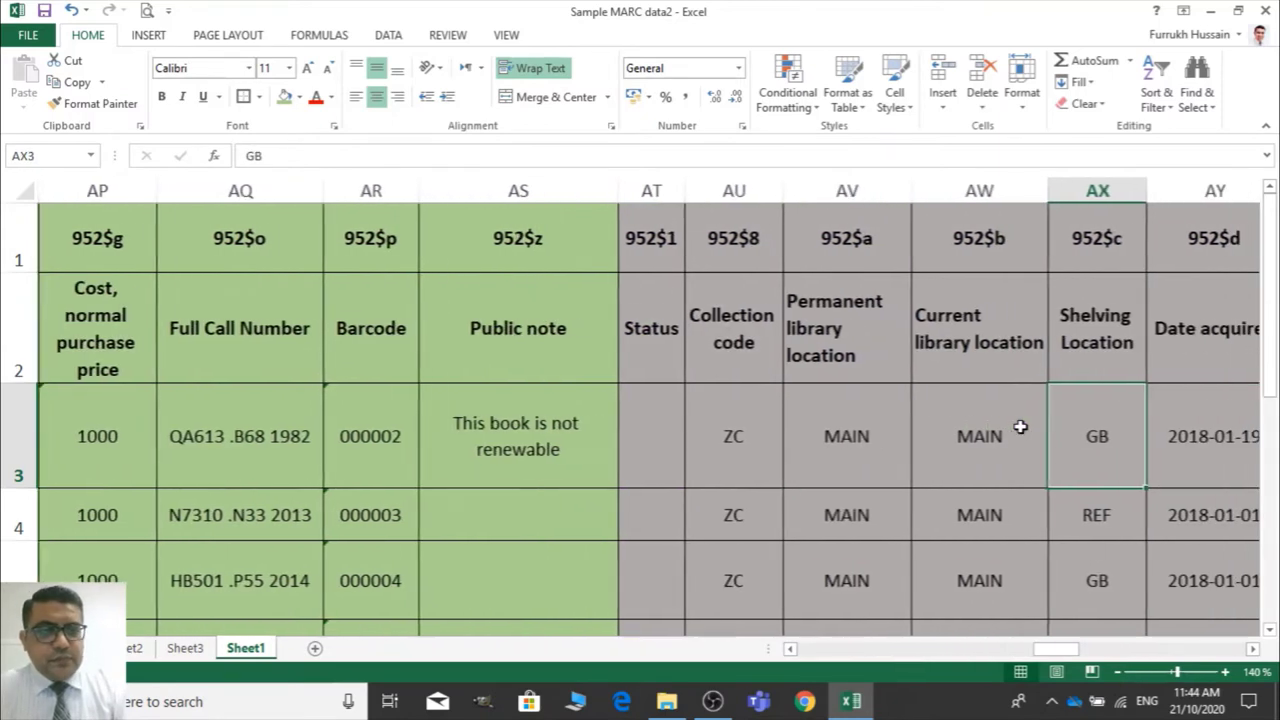
{"action": "key", "text": "Left"}
{"action": "key", "text": "Right"}
{"action": "key", "text": "Right"}
{"action": "key", "text": "Right"}
{"action": "key", "text": "Right"}
{"action": "key", "text": "Right"}
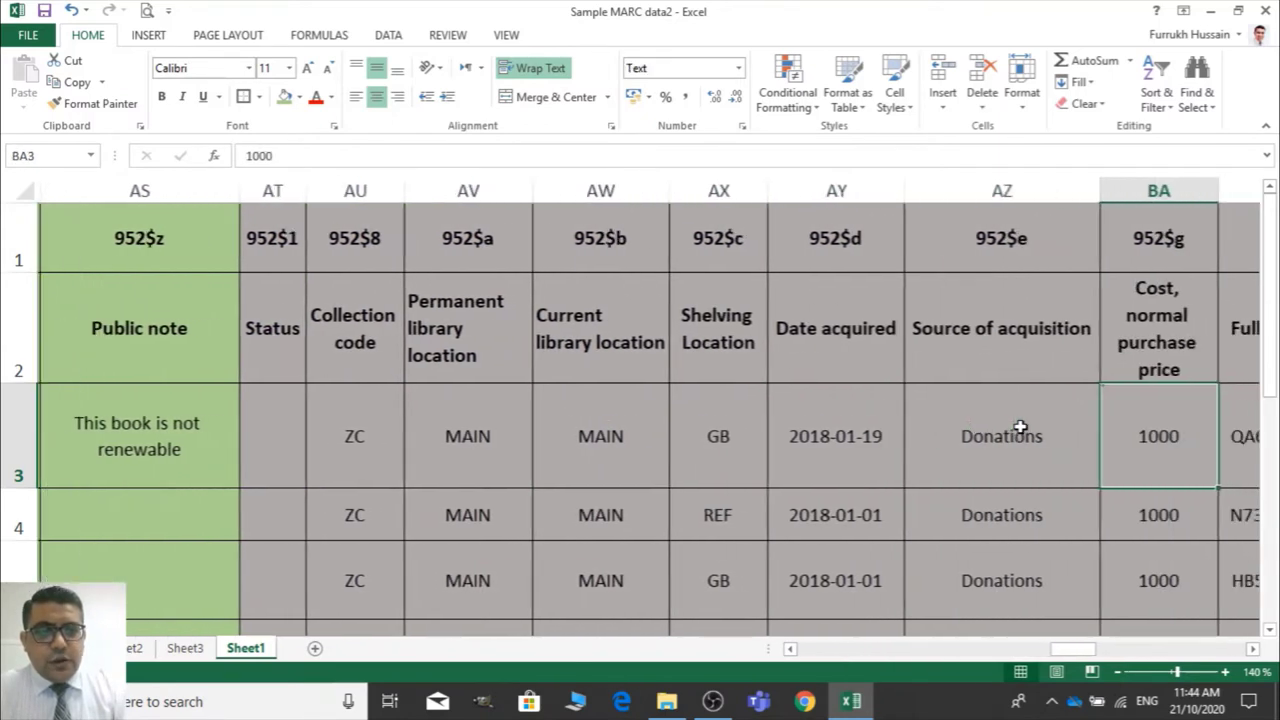
{"action": "key", "text": "Left"}
{"action": "key", "text": "Right"}
{"action": "key", "text": "Right"}
{"action": "key", "text": "Right"}
{"action": "key", "text": "Right"}
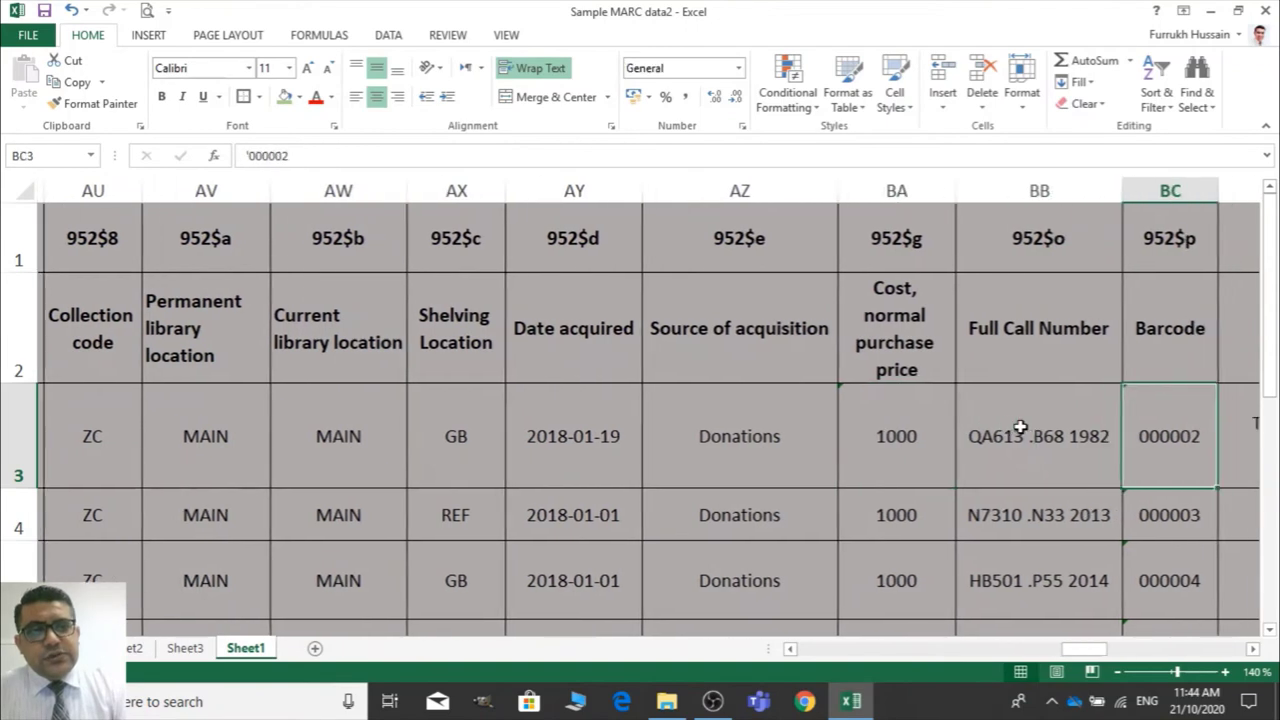
{"action": "key", "text": "Left"}
{"action": "key", "text": "Left"}
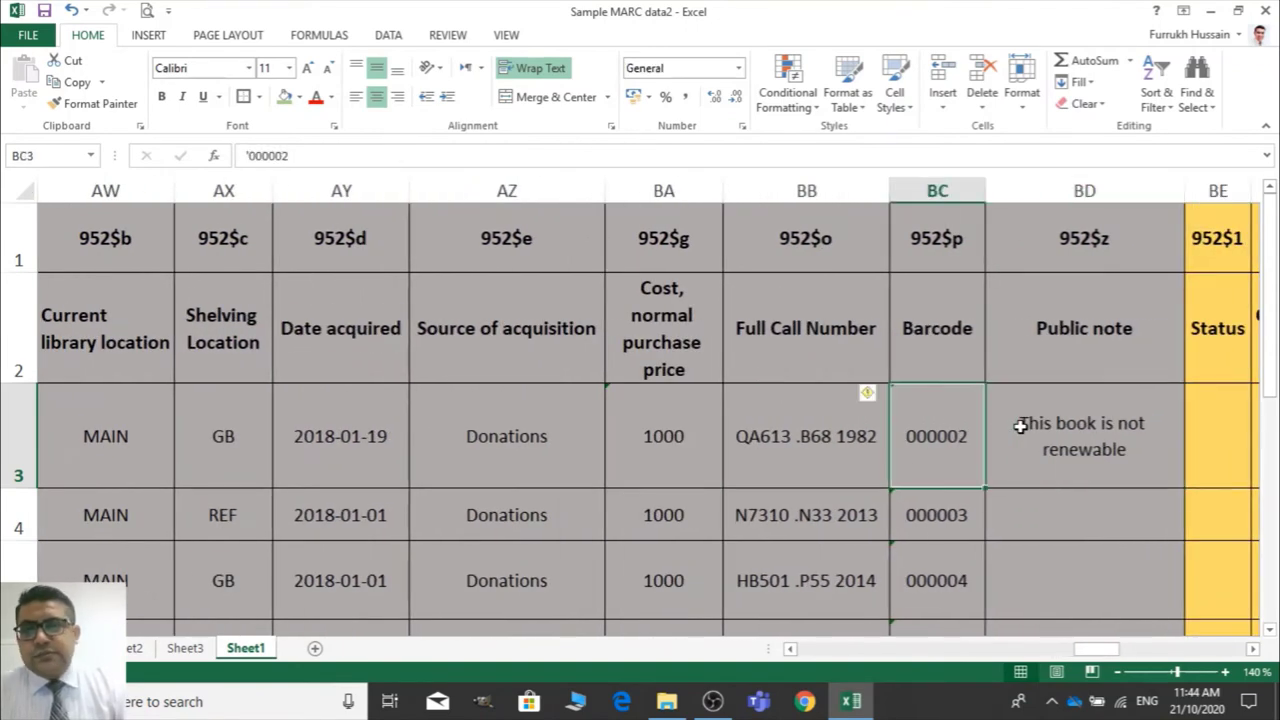
Change the grey block's first barcode in BC3 to 000021
{"action": "left_click", "coordinate": [461, 149]}
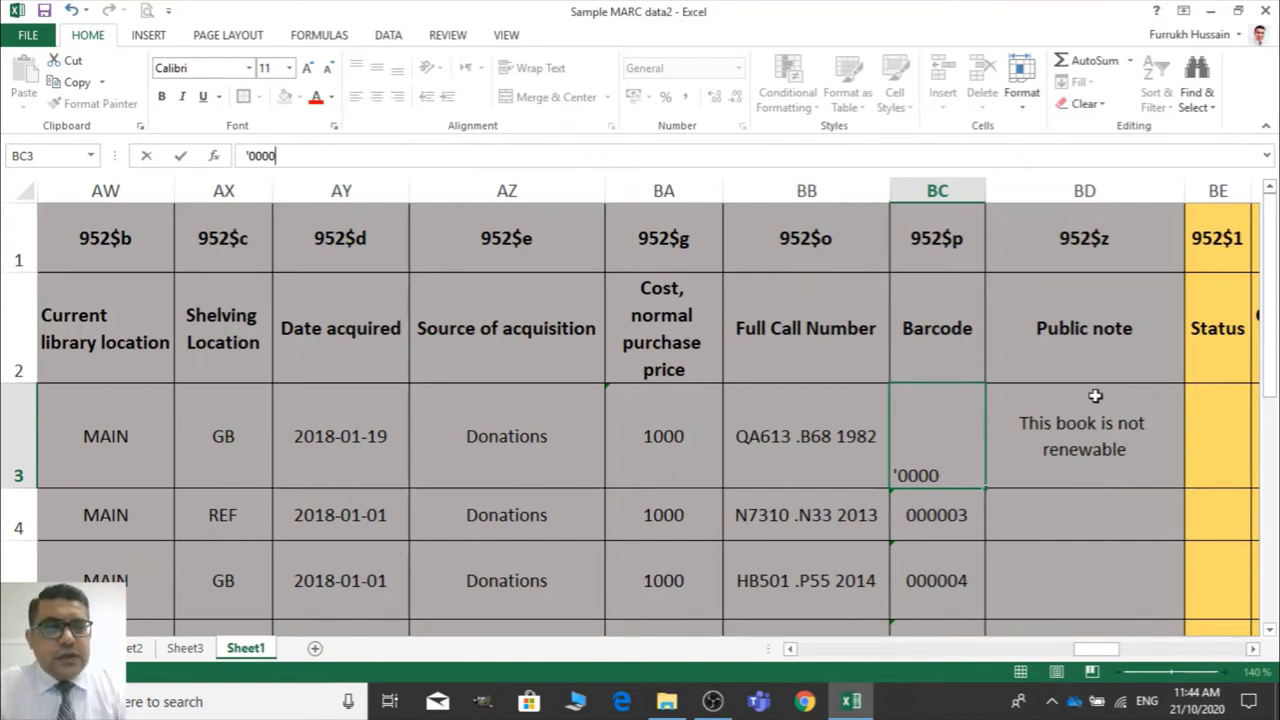
{"action": "mouse_move", "coordinate": [1270, 360]}
{"action": "left_mouse_down"}
{"action": "mouse_move", "coordinate": [1275, 600]}
{"action": "mouse_move", "coordinate": [1276, 378]}
{"action": "left_mouse_up"}
{"action": "left_click", "coordinate": [943, 400]}
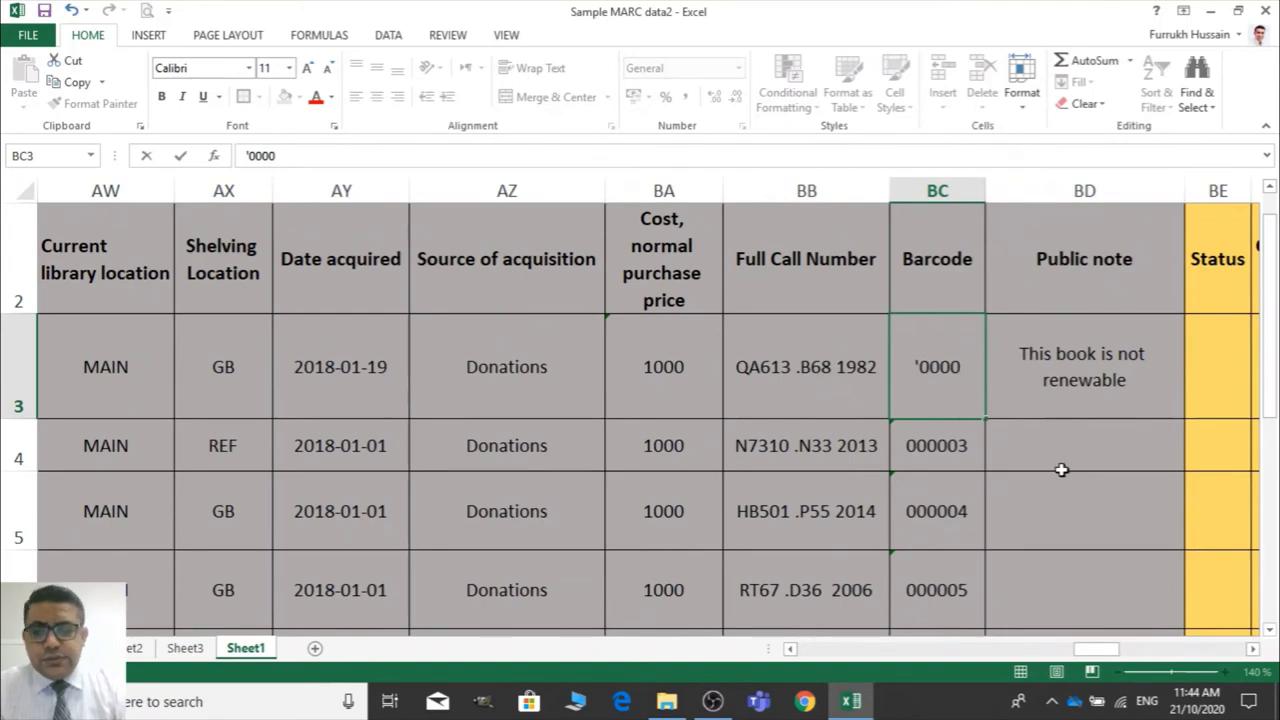
{"action": "type", "text": "21"}
{"action": "key", "text": "Tab"}
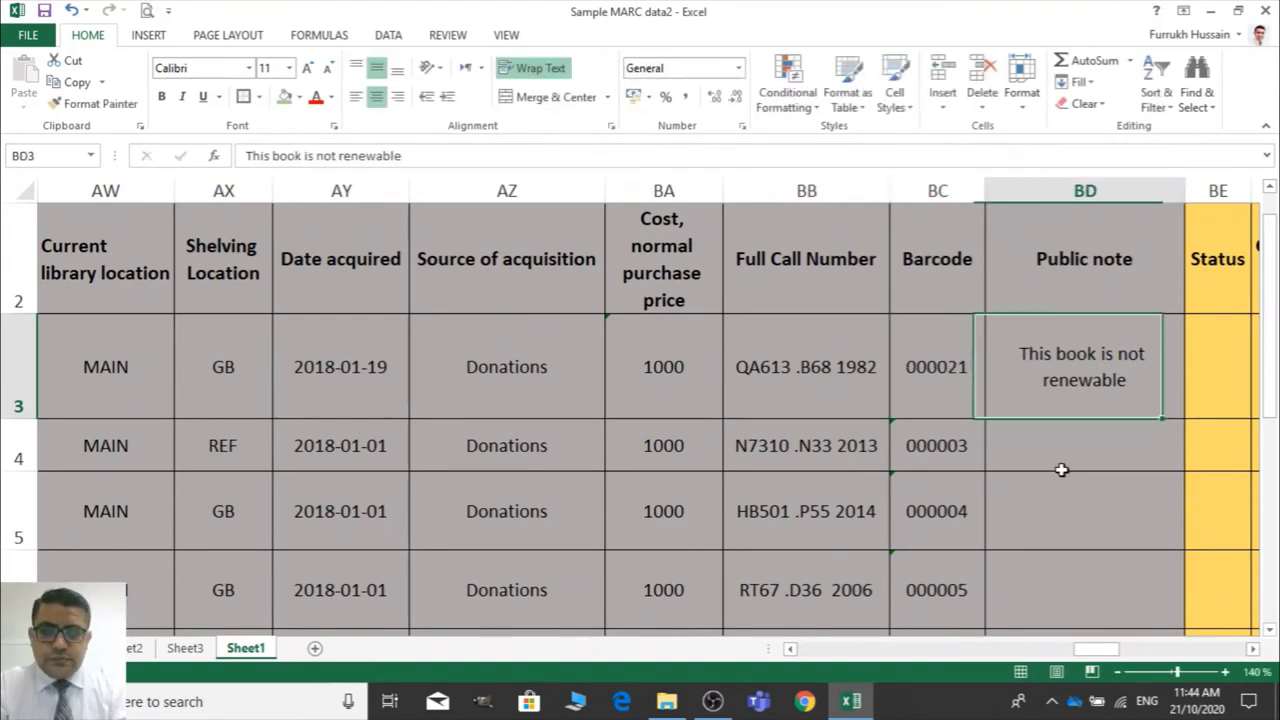
{"action": "key", "text": "Left"}
{"action": "key", "text": "Down"}
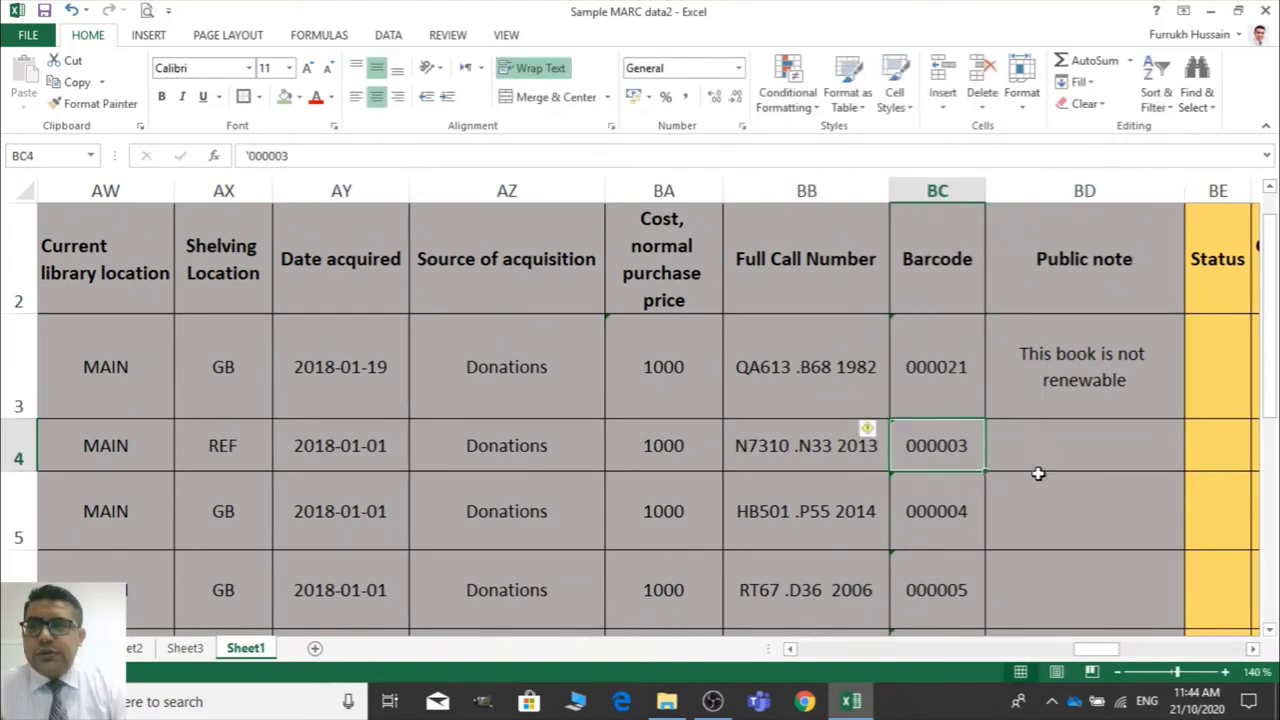
Set BC4 to 000022 and extend the barcode series down to row 21 (000039)
{"action": "left_click", "coordinate": [316, 156]}
{"action": "key", "text": "BackSpace"}
{"action": "key", "text": "BackSpace"}
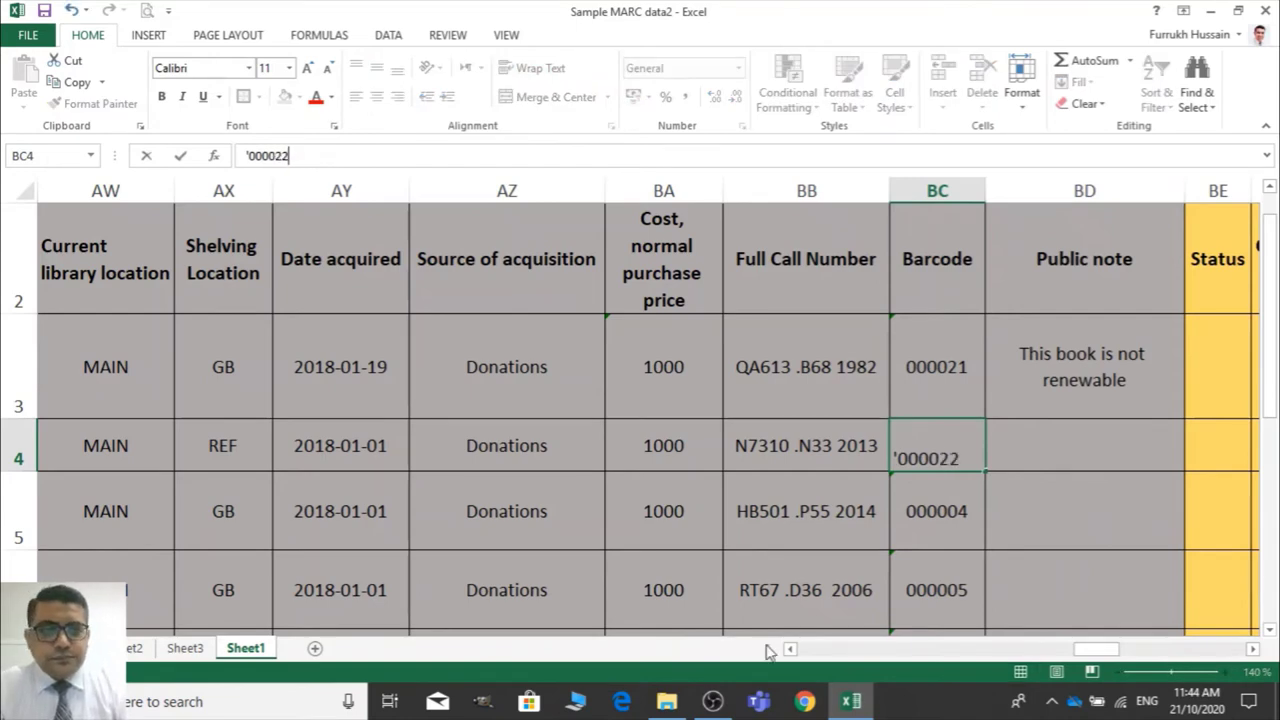
{"action": "type", "text": "22"}
{"action": "left_click", "coordinate": [1066, 557]}
{"action": "key", "text": "Up"}
{"action": "key", "text": "Up"}
{"action": "key", "text": "Up"}
{"action": "key", "text": "Left"}
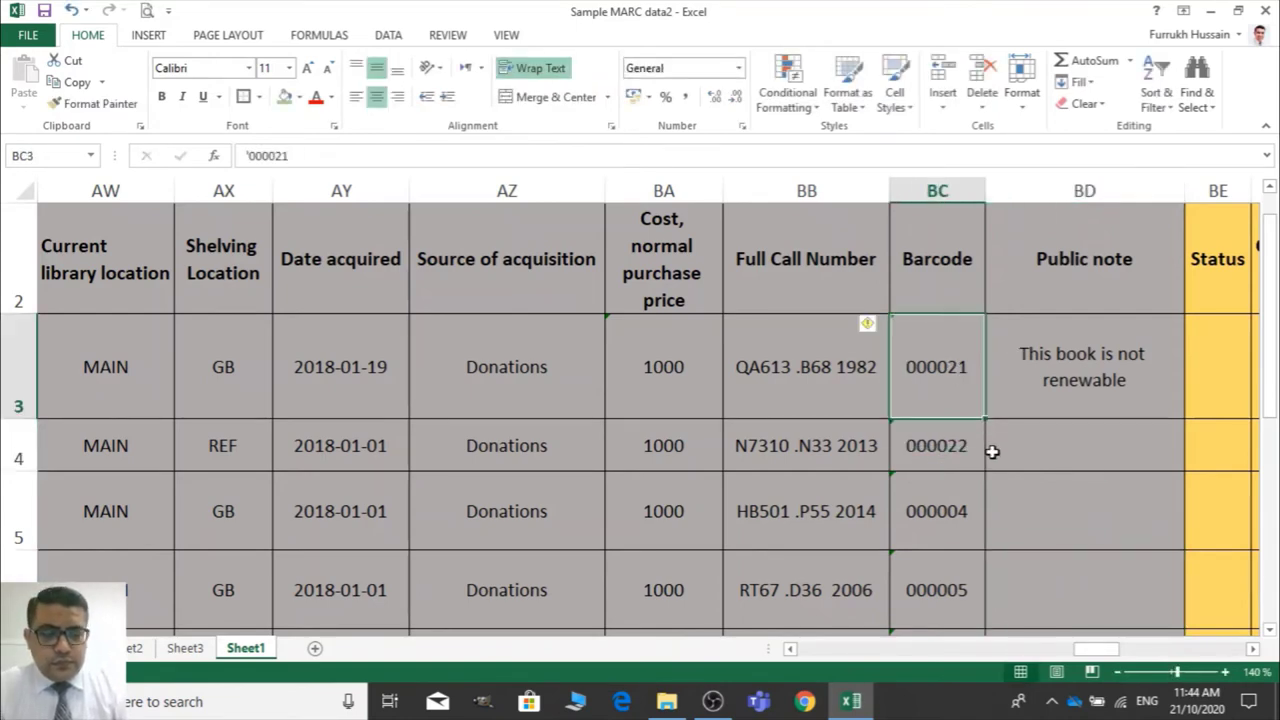
{"action": "left_click_drag", "start_coordinate": [992, 452], "coordinate": [985, 600]}
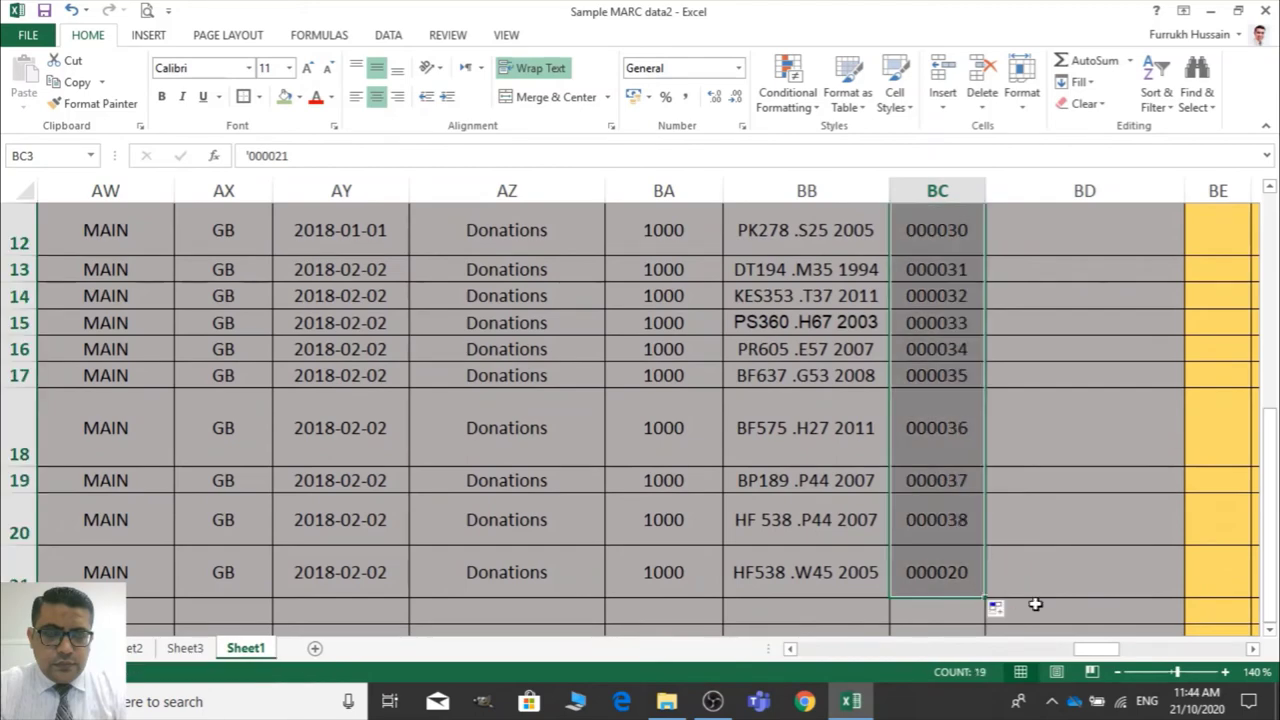
{"action": "left_click_drag", "start_coordinate": [1097, 649], "coordinate": [1149, 652]}
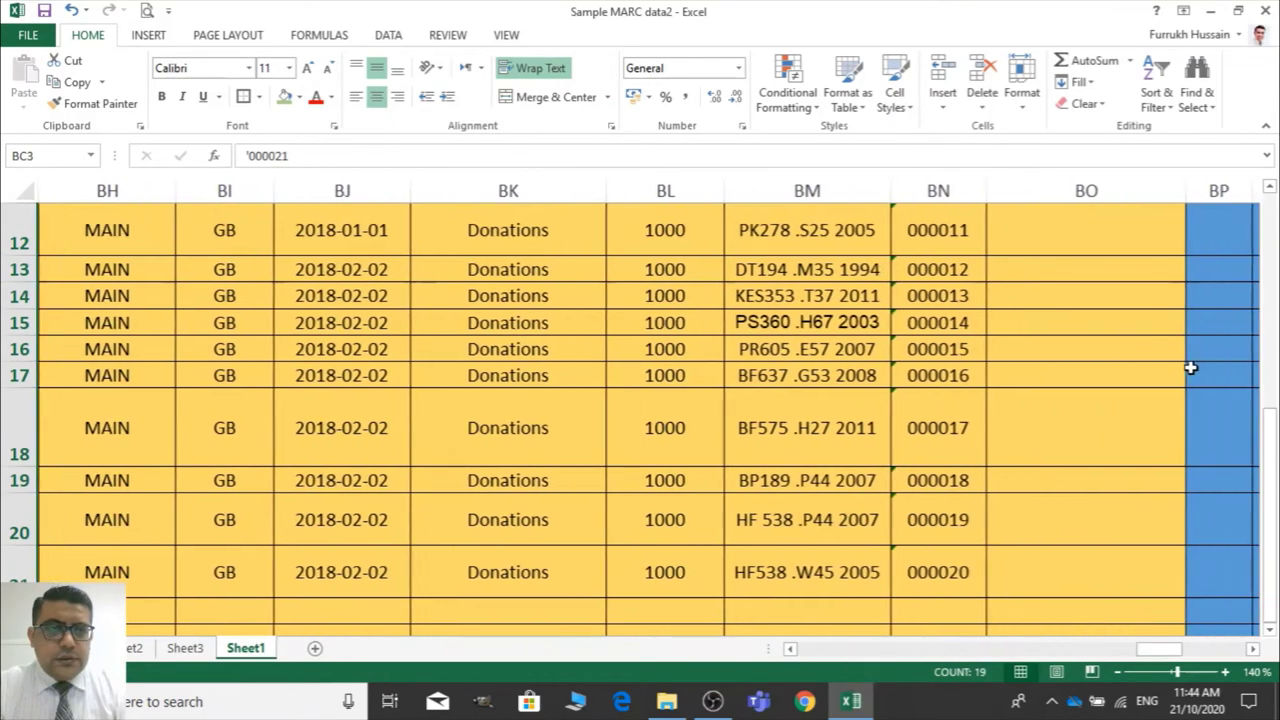
Change the gold block's first barcode in BN3 to 000040
{"action": "left_click_drag", "start_coordinate": [1275, 440], "coordinate": [1276, 250]}
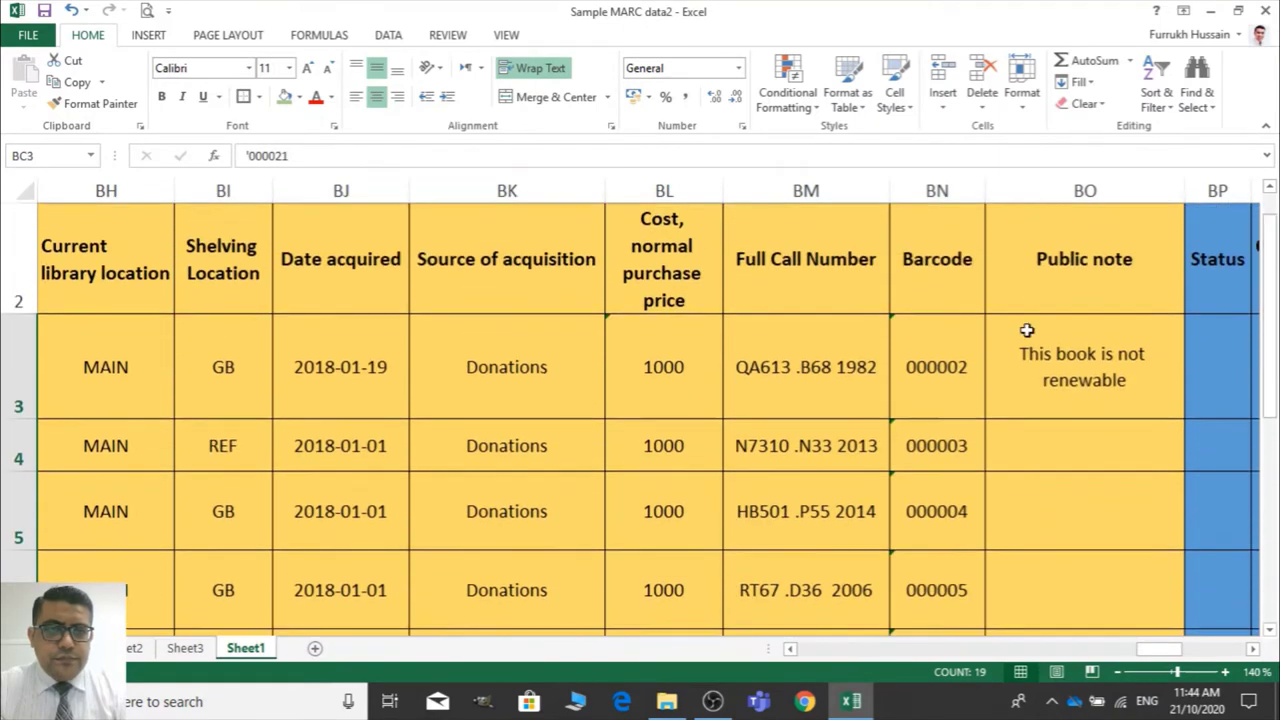
{"action": "left_click", "coordinate": [973, 355]}
{"action": "left_click", "coordinate": [386, 163]}
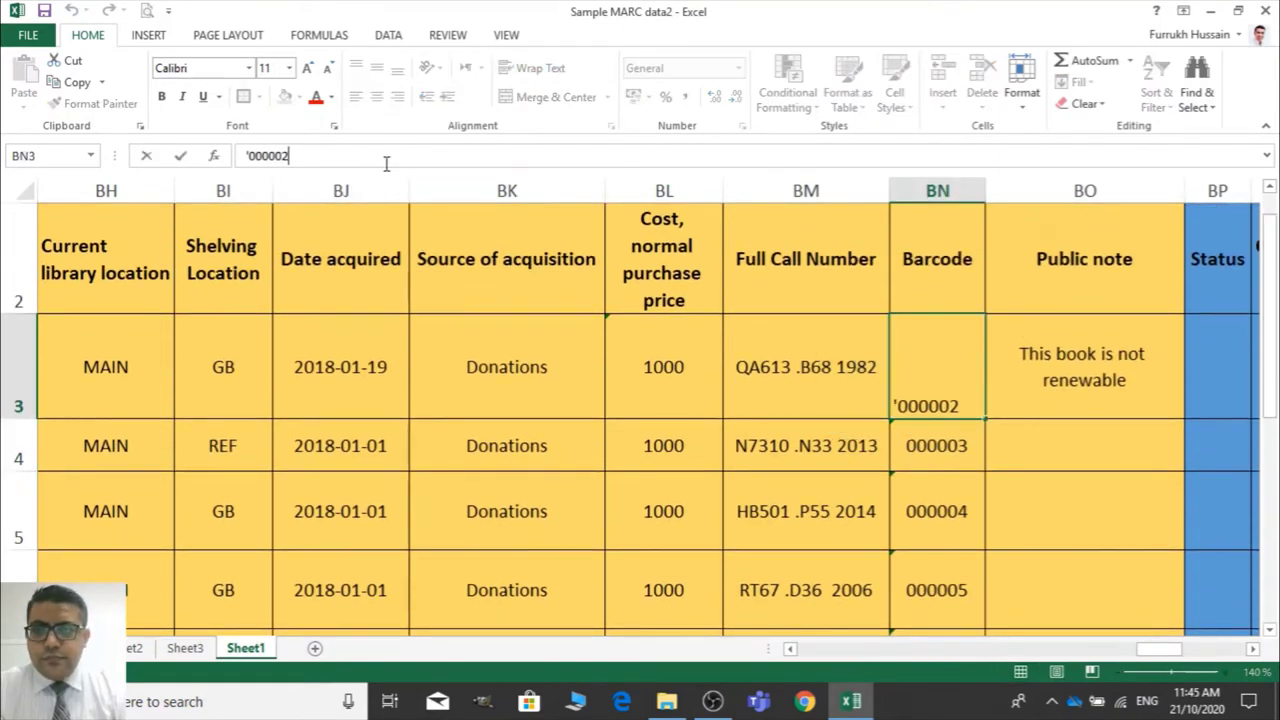
{"action": "key", "text": "BackSpace"}
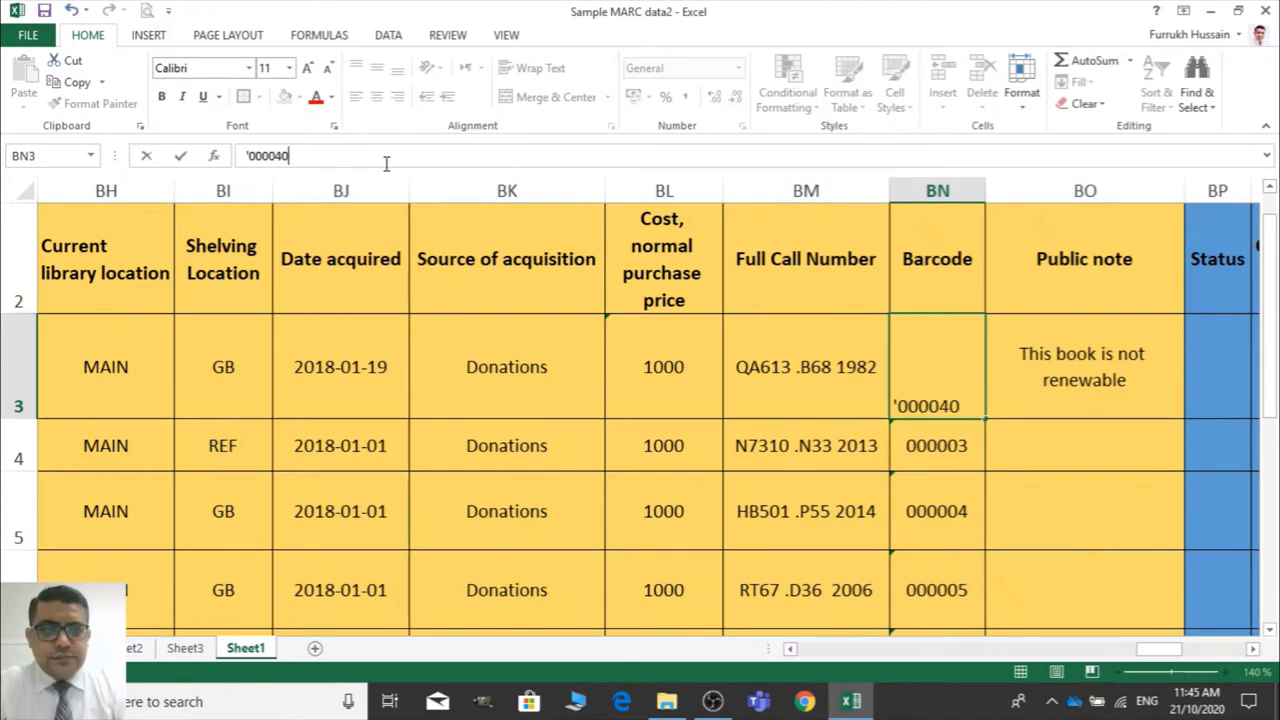
{"action": "type", "text": "40"}
{"action": "left_click", "coordinate": [930, 425]}
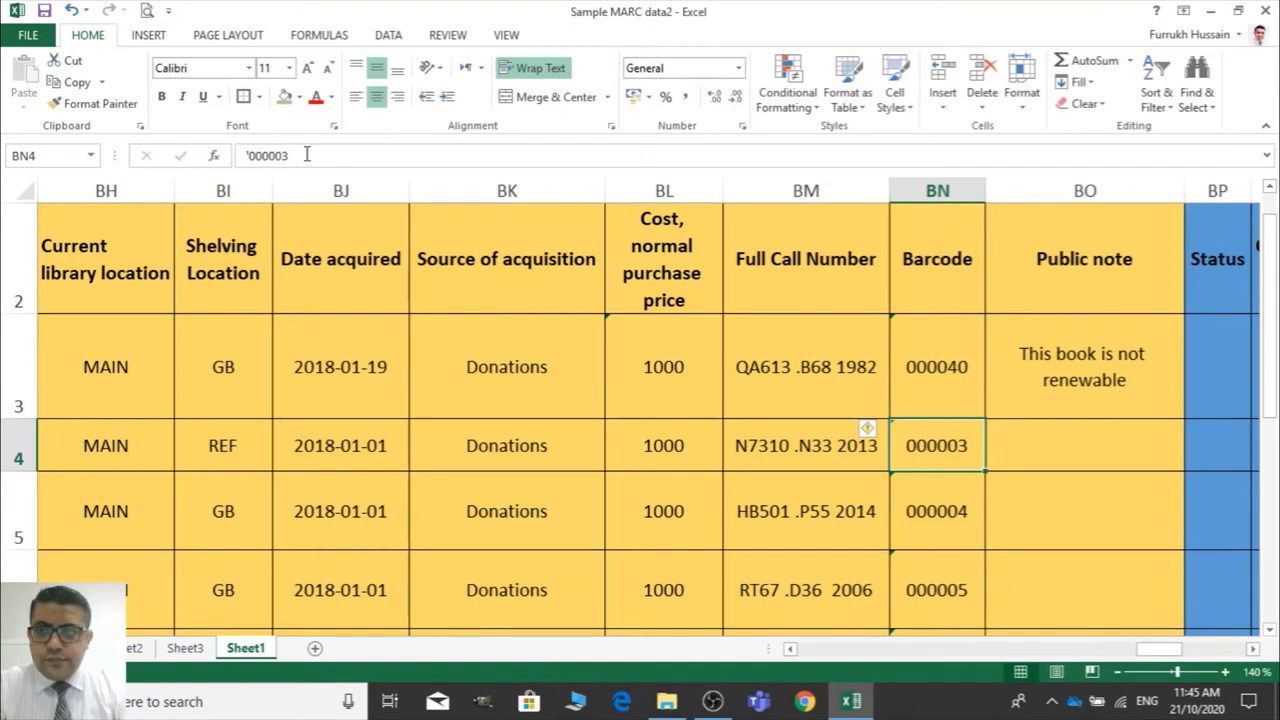
Set BN4 to 000041 and extend the barcode series down to row 21 (000058)
{"action": "left_click", "coordinate": [307, 155]}
{"action": "key", "text": "BackSpace"}
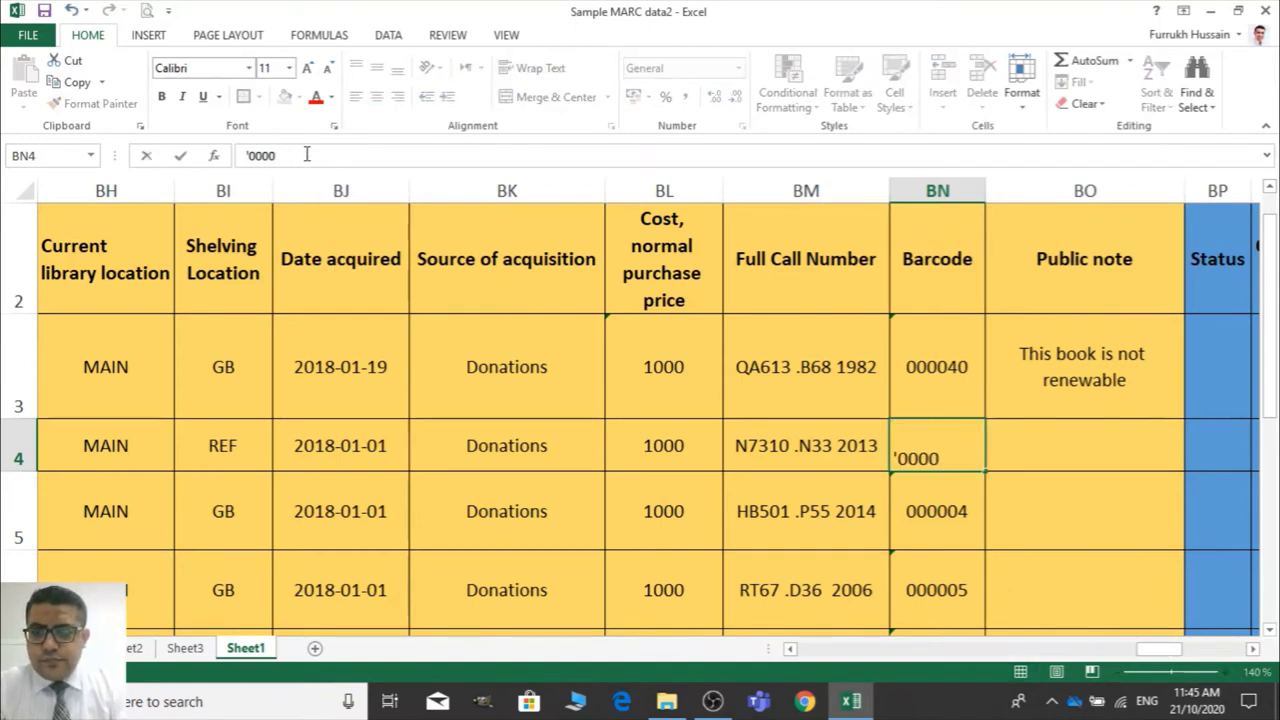
{"action": "type", "text": "41"}
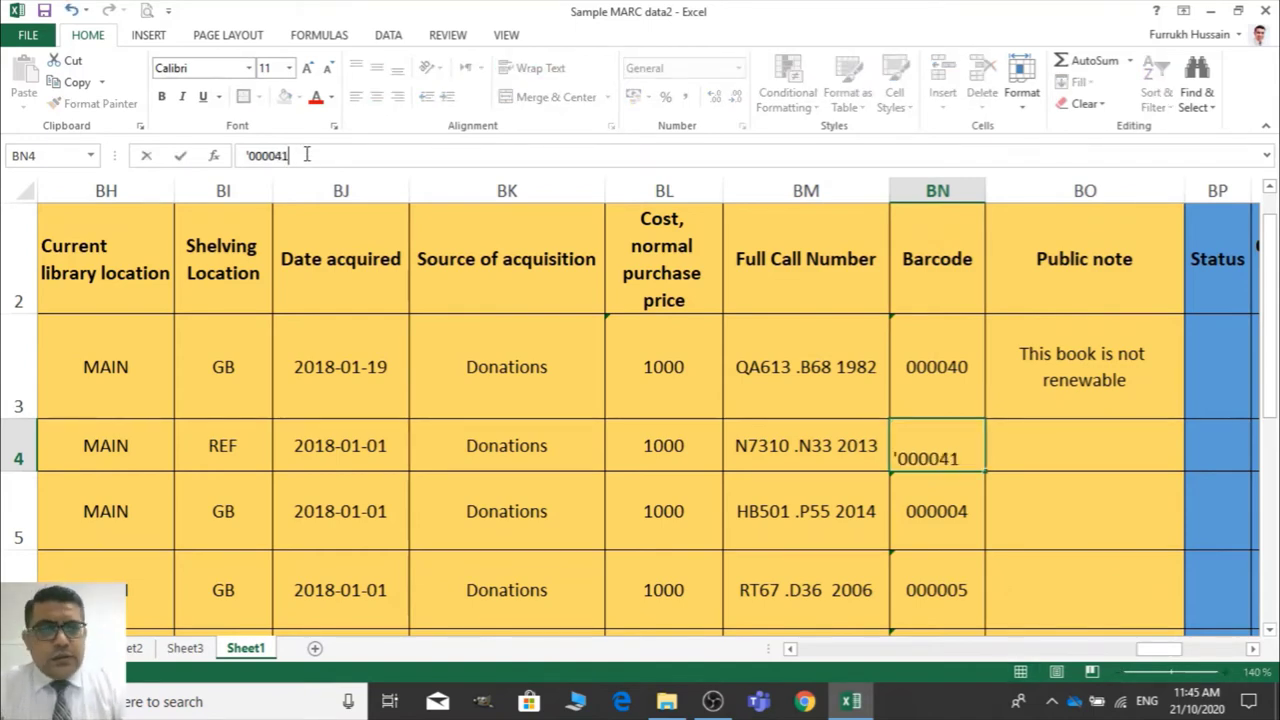
{"action": "key", "text": "Return"}
{"action": "left_click", "coordinate": [943, 367]}
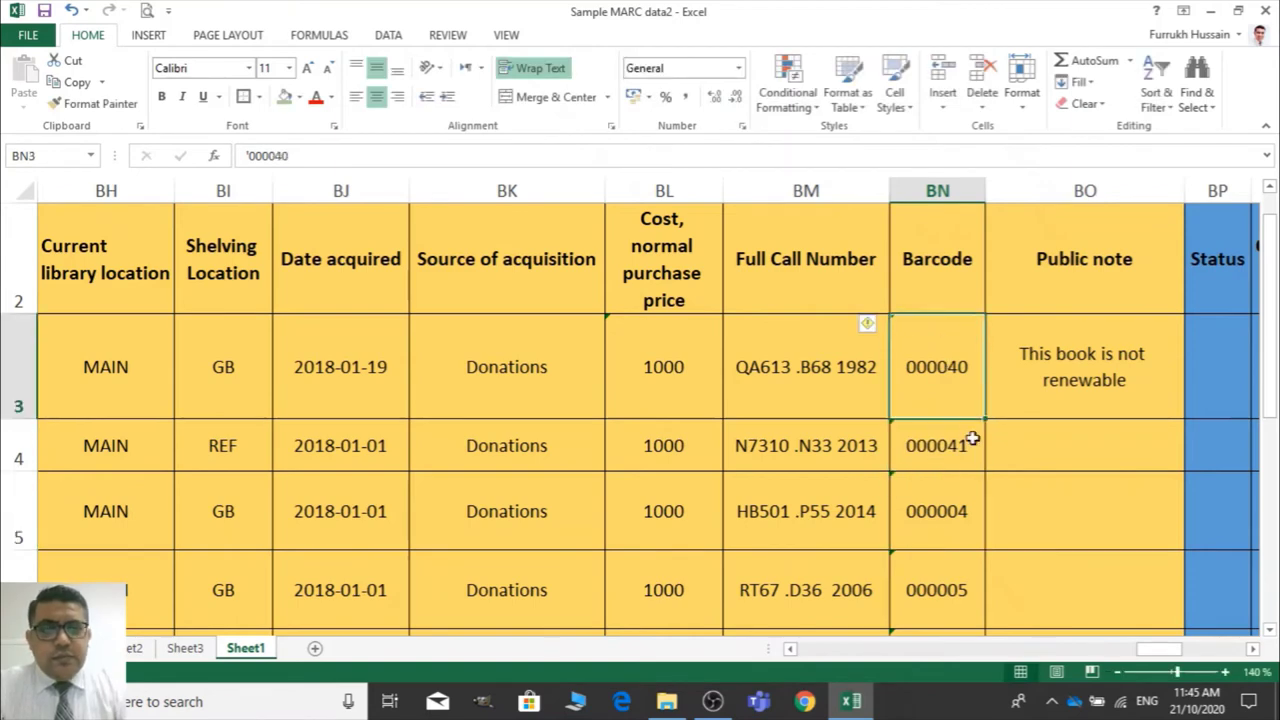
{"action": "left_click_drag", "start_coordinate": [983, 461], "coordinate": [984, 463]}
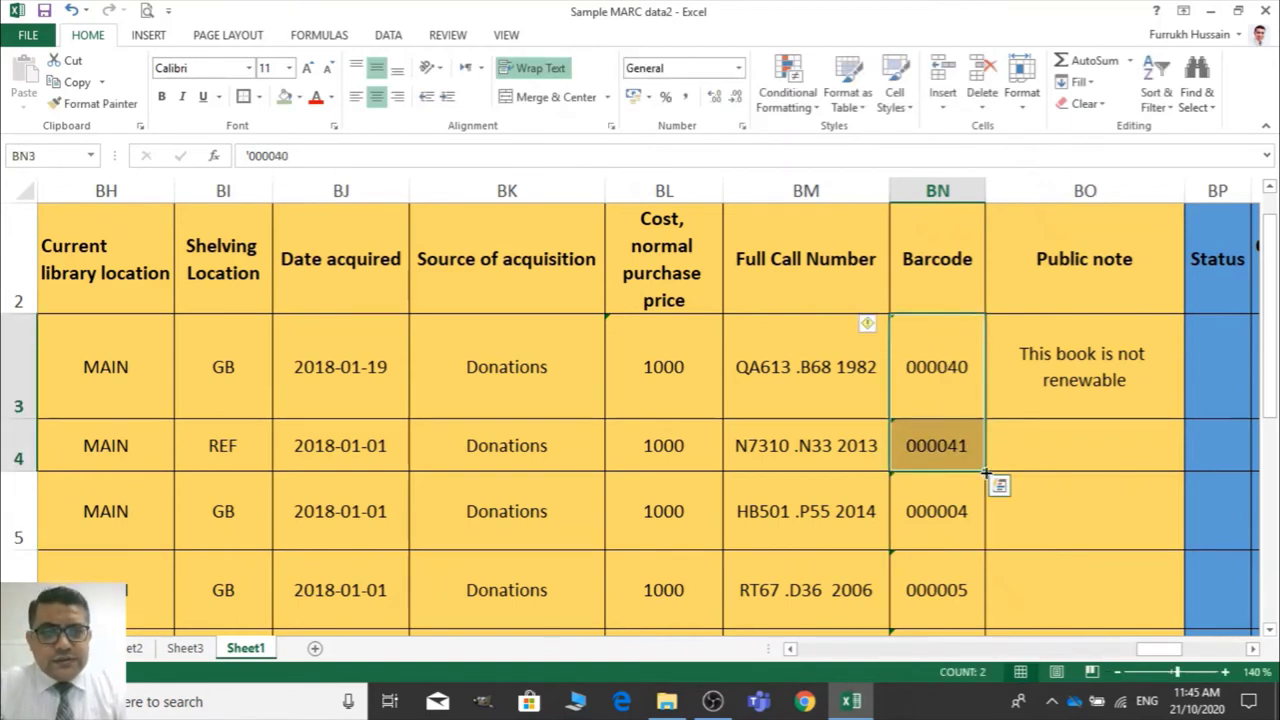
{"action": "left_click_drag", "start_coordinate": [985, 472], "coordinate": [991, 551]}
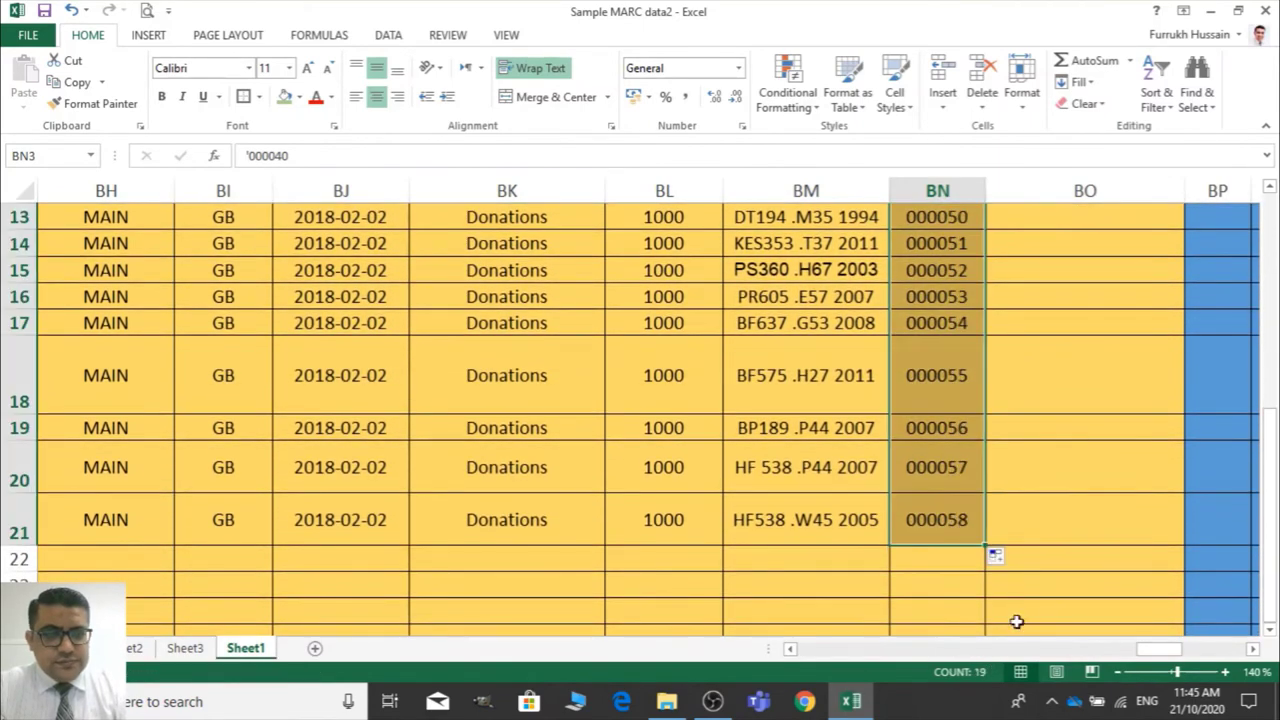
{"action": "left_click_drag", "start_coordinate": [1145, 650], "coordinate": [1222, 655]}
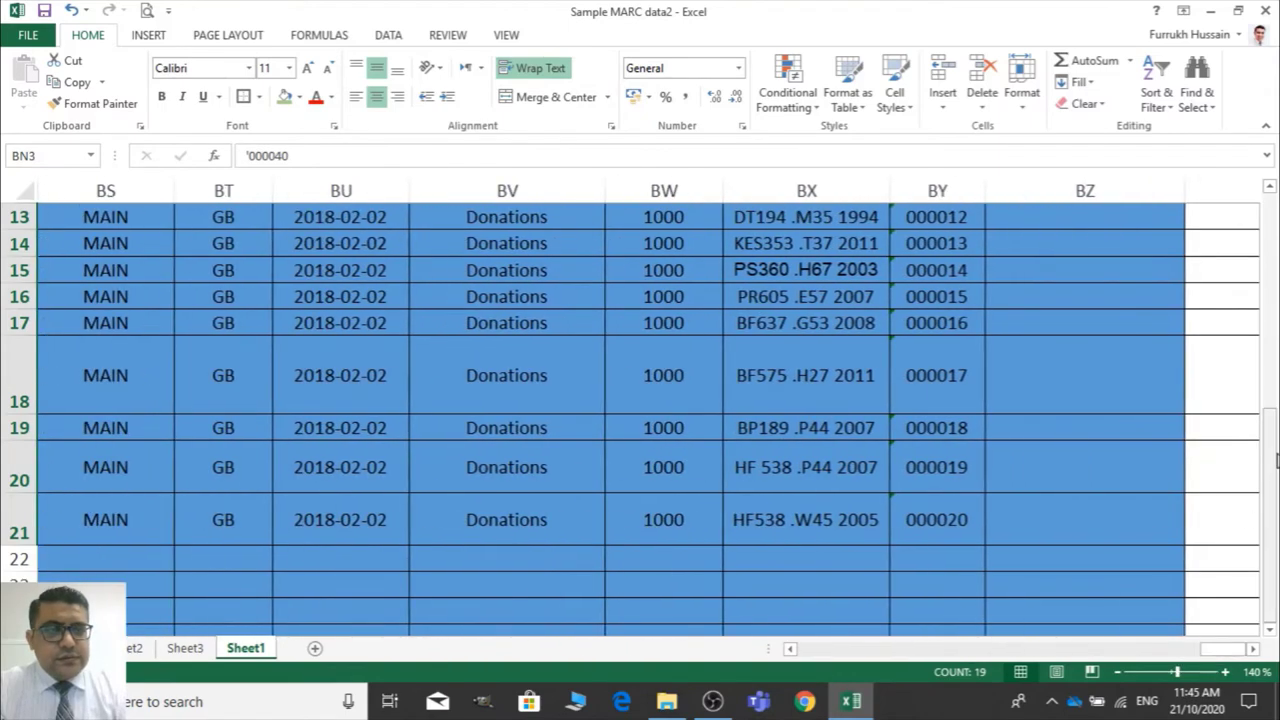
Change the blue block's first barcode in BY3 to 000059
{"action": "left_click_drag", "start_coordinate": [1276, 460], "coordinate": [1276, 262]}
{"action": "left_click", "coordinate": [969, 349]}
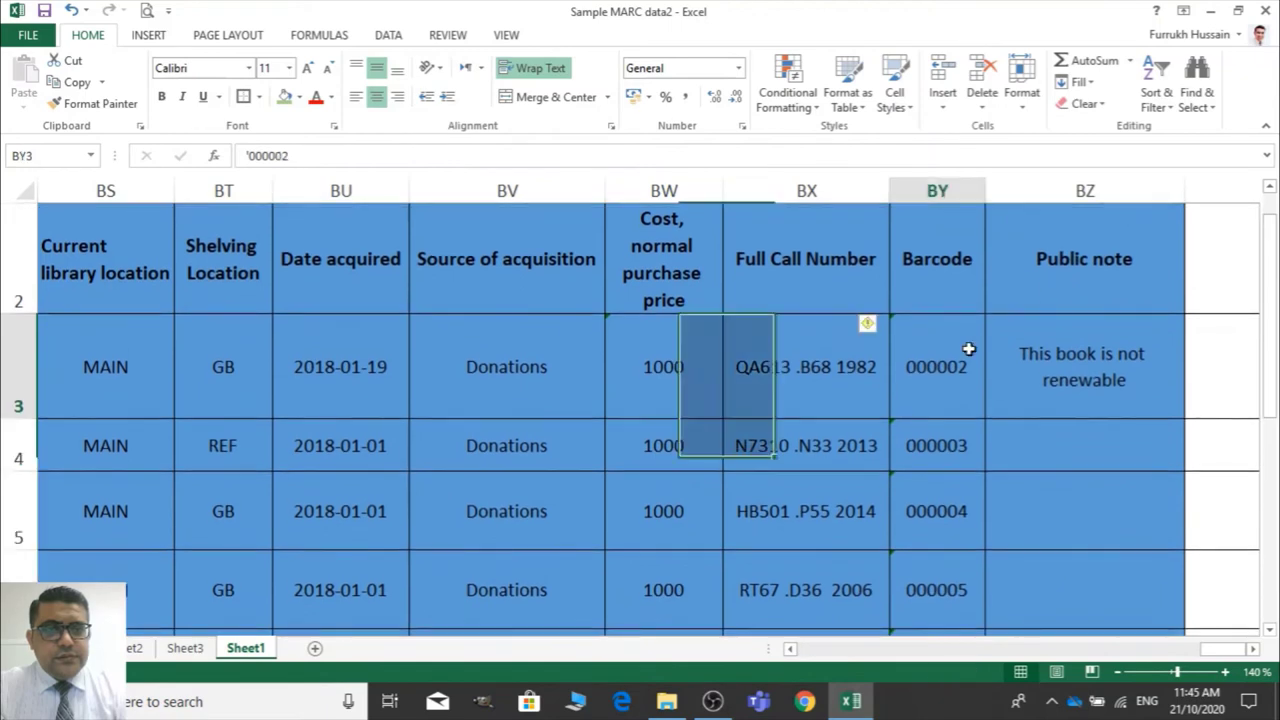
{"action": "left_click", "coordinate": [441, 160]}
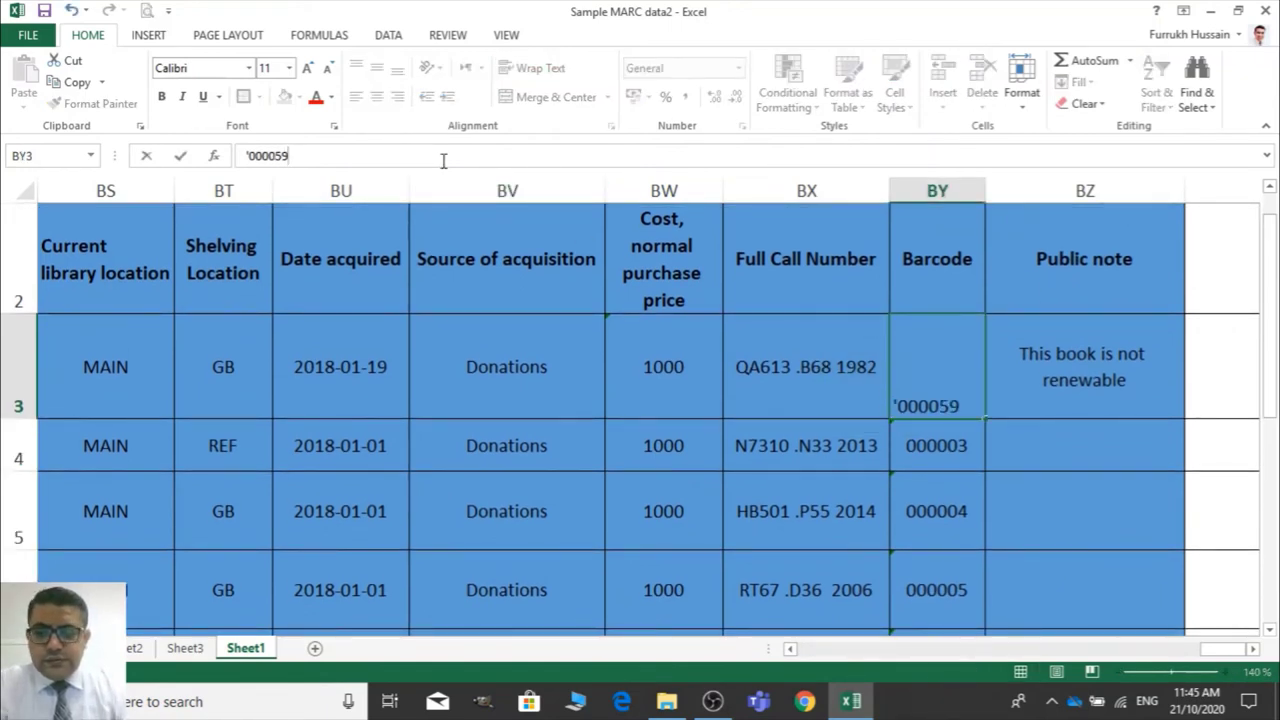
{"action": "key", "text": "Tab"}
{"action": "key", "text": "Return"}
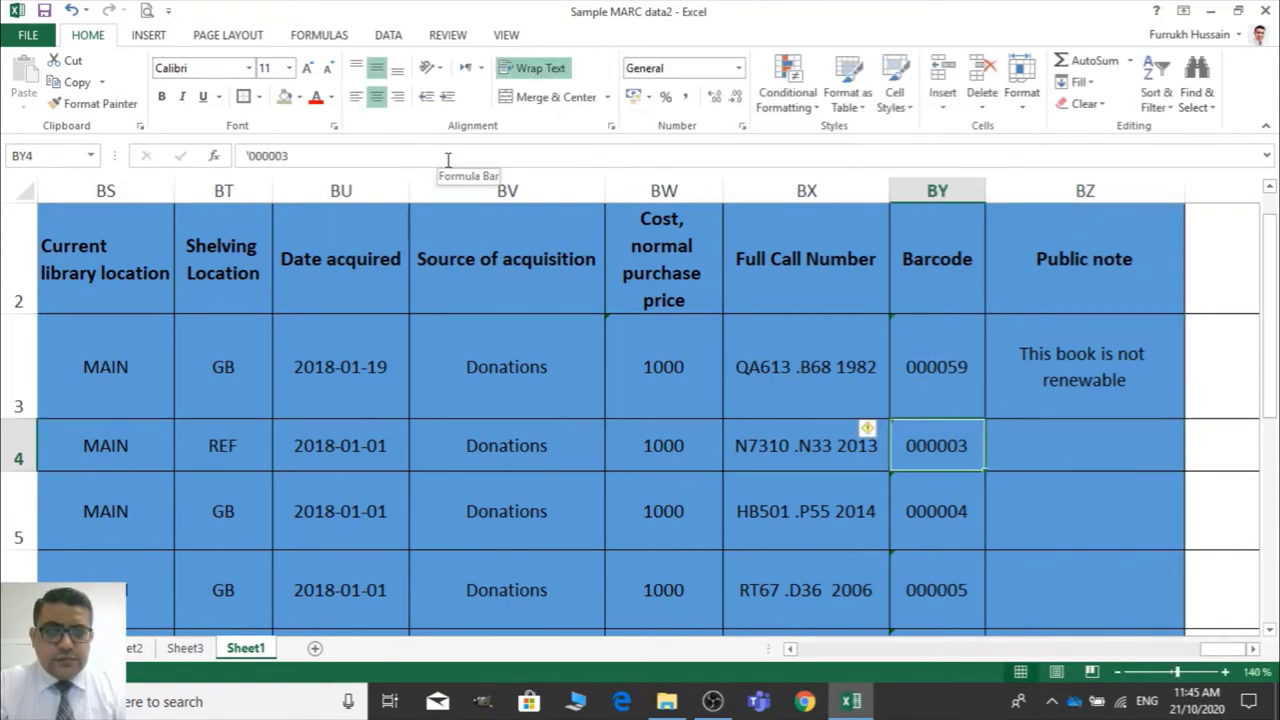
Set BY4 to 000060 and extend the barcode series down to row 21 (000077)
{"action": "left_click", "coordinate": [338, 167]}
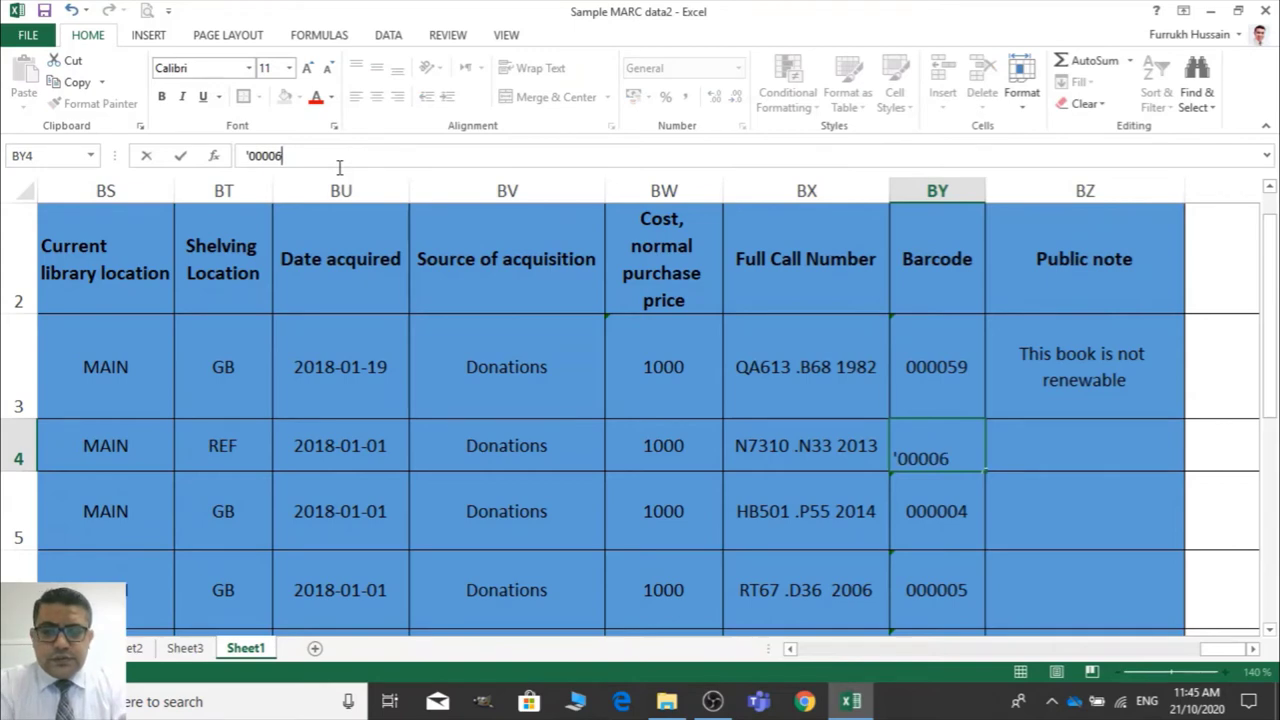
{"action": "left_click", "coordinate": [1046, 480]}
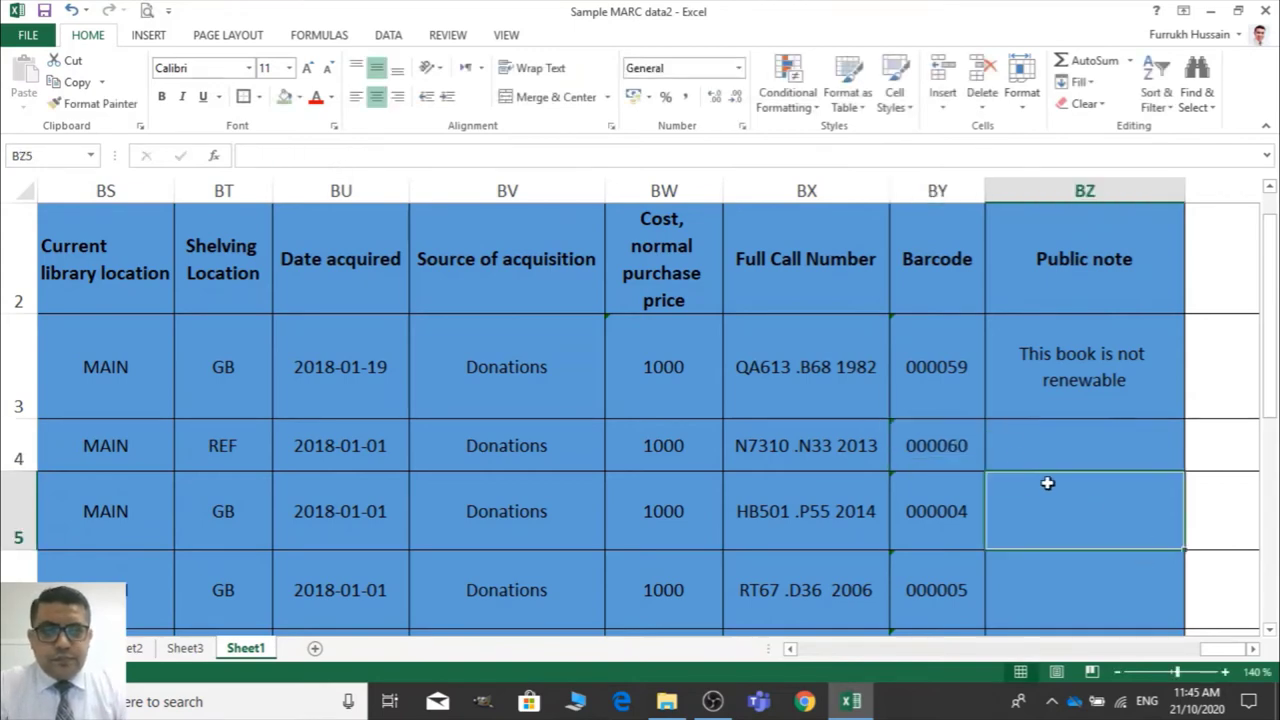
{"action": "left_click_drag", "start_coordinate": [954, 380], "coordinate": [983, 418]}
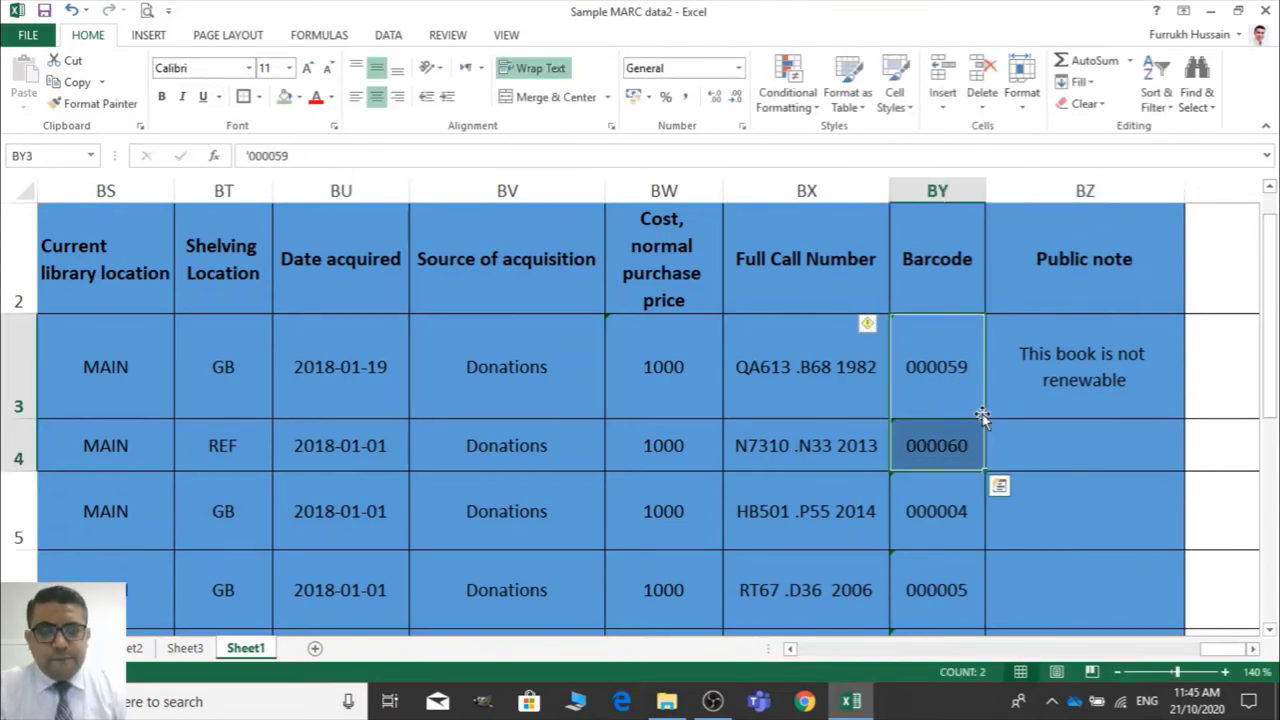
{"action": "left_click_drag", "start_coordinate": [986, 467], "coordinate": [986, 548]}
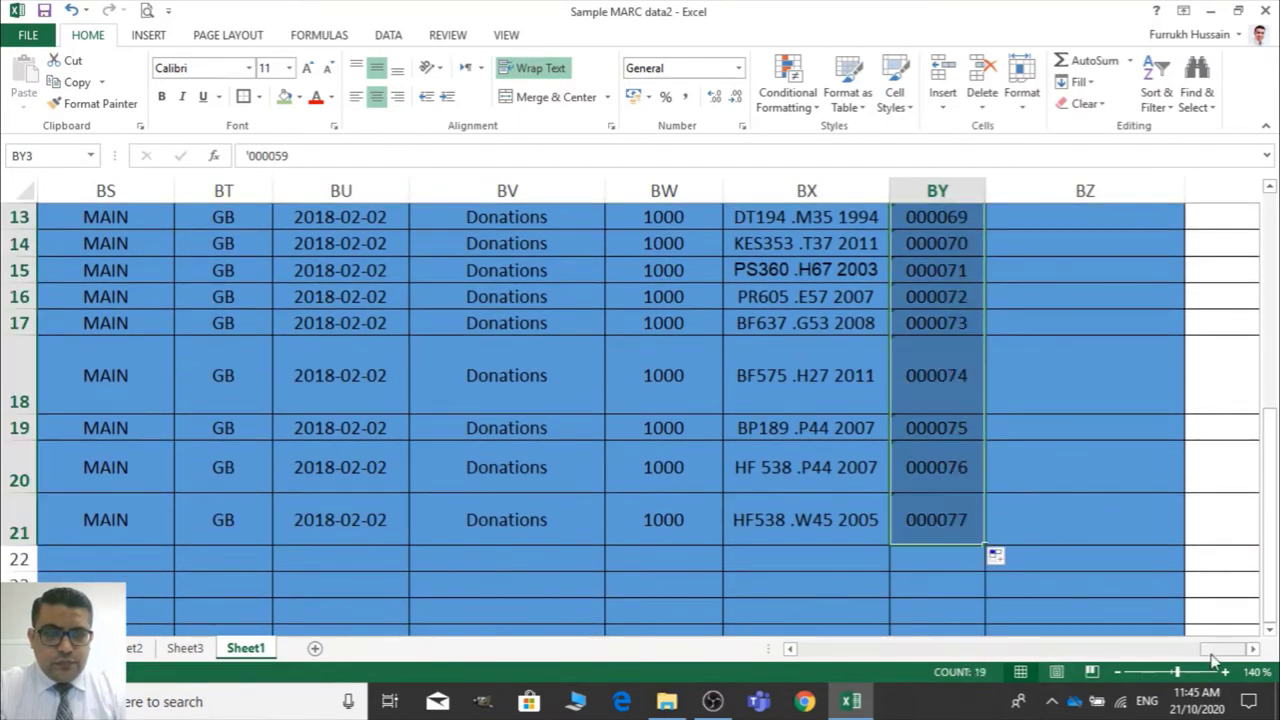
{"action": "left_click_drag", "start_coordinate": [1218, 650], "coordinate": [983, 657]}
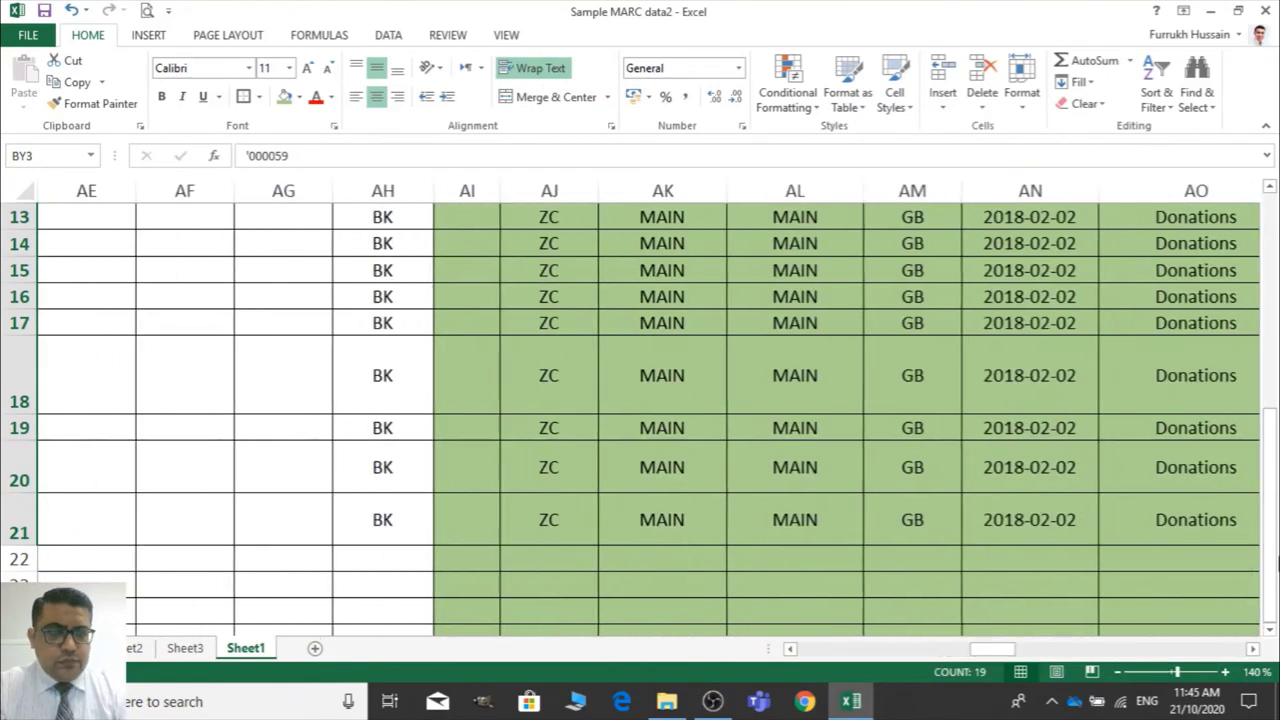
{"action": "left_click_drag", "start_coordinate": [1270, 500], "coordinate": [1266, 300]}
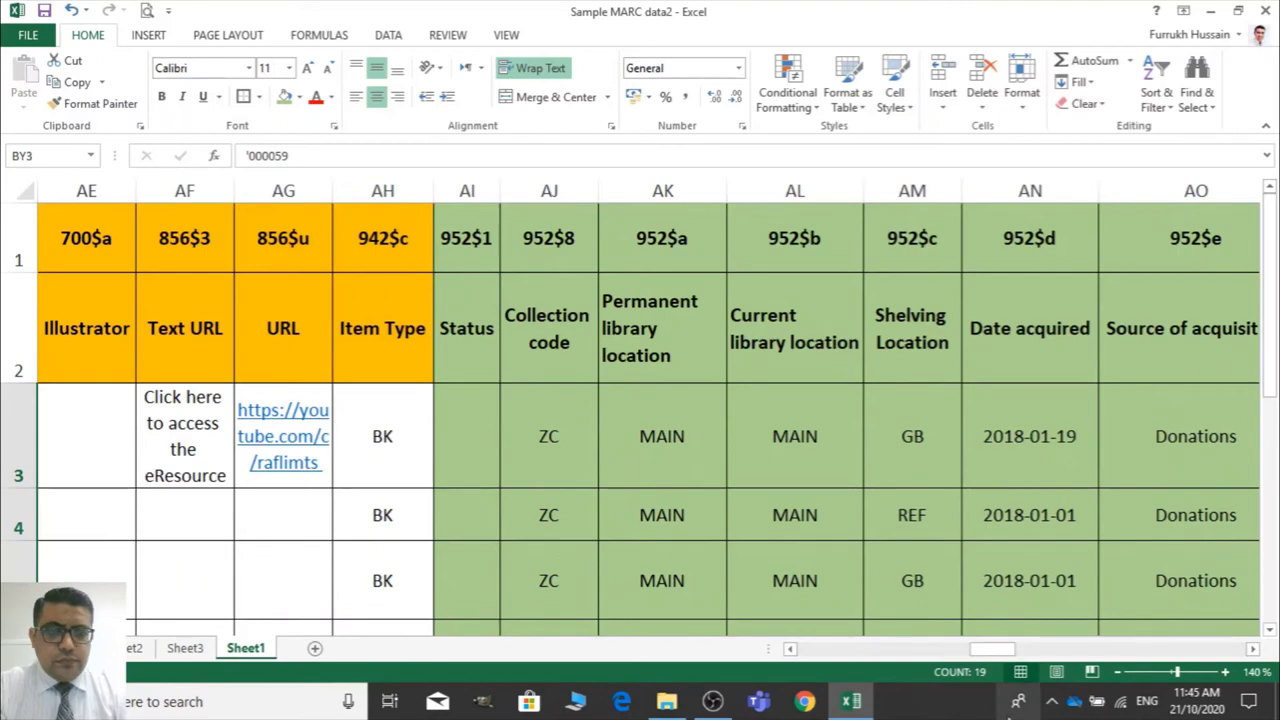
{"action": "mouse_move", "coordinate": [1012, 652]}
{"action": "left_mouse_down"}
{"action": "mouse_move", "coordinate": [1048, 649]}
{"action": "mouse_move", "coordinate": [1028, 651]}
{"action": "left_mouse_up"}
{"action": "left_click", "coordinate": [1118, 672]}
{"action": "left_click", "coordinate": [1118, 672]}
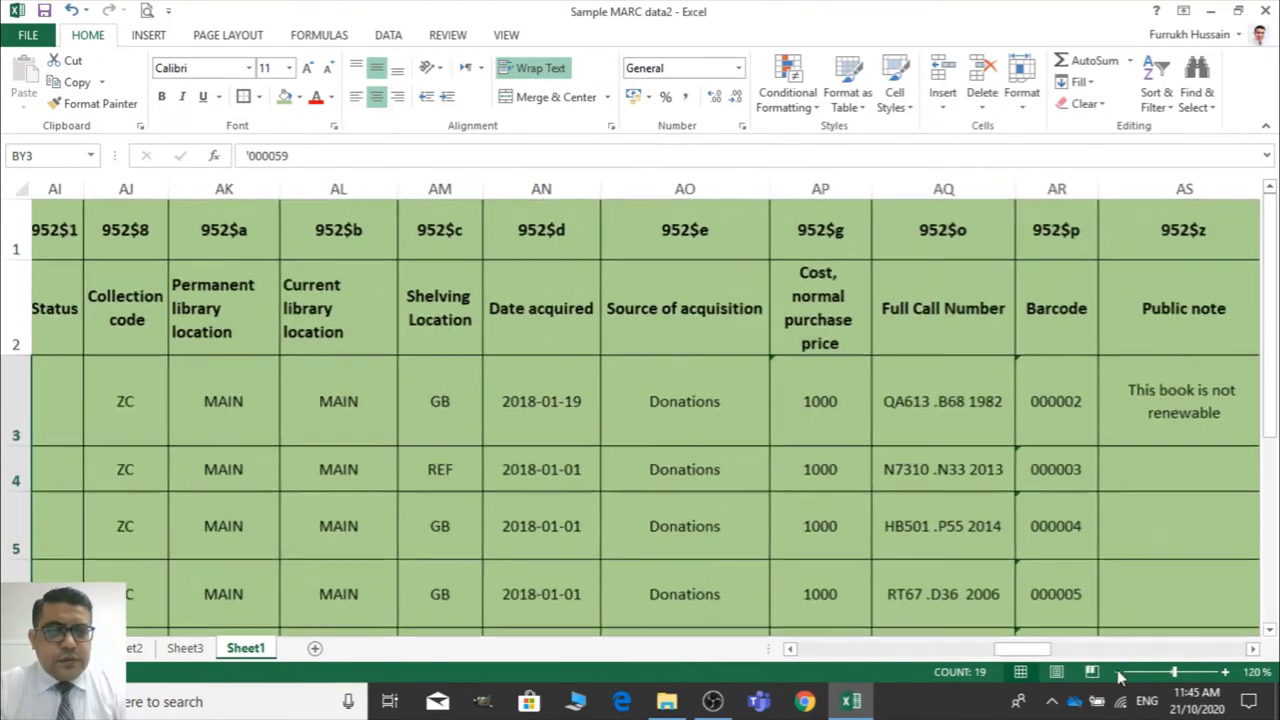
{"action": "left_click", "coordinate": [1118, 672]}
{"action": "left_click", "coordinate": [1118, 672]}
{"action": "left_click", "coordinate": [1118, 672]}
{"action": "left_click", "coordinate": [1118, 672]}
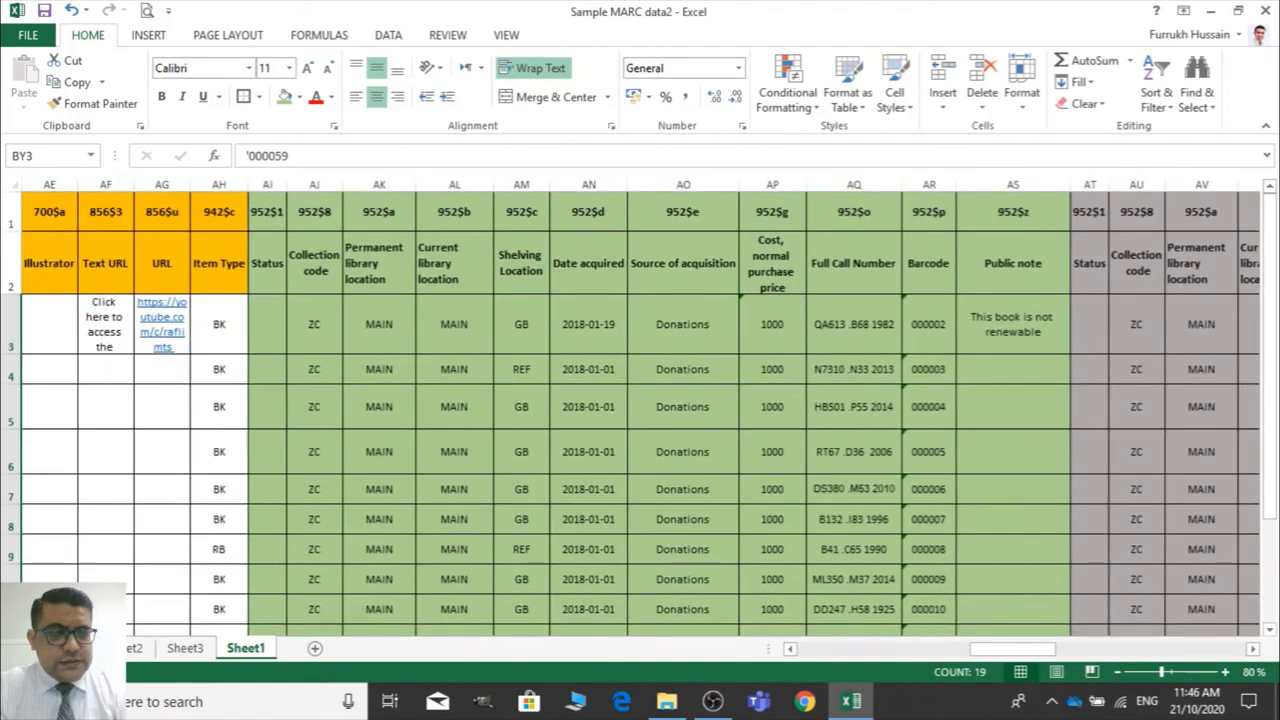
{"action": "left_click", "coordinate": [1225, 672]}
{"action": "left_click", "coordinate": [1225, 672]}
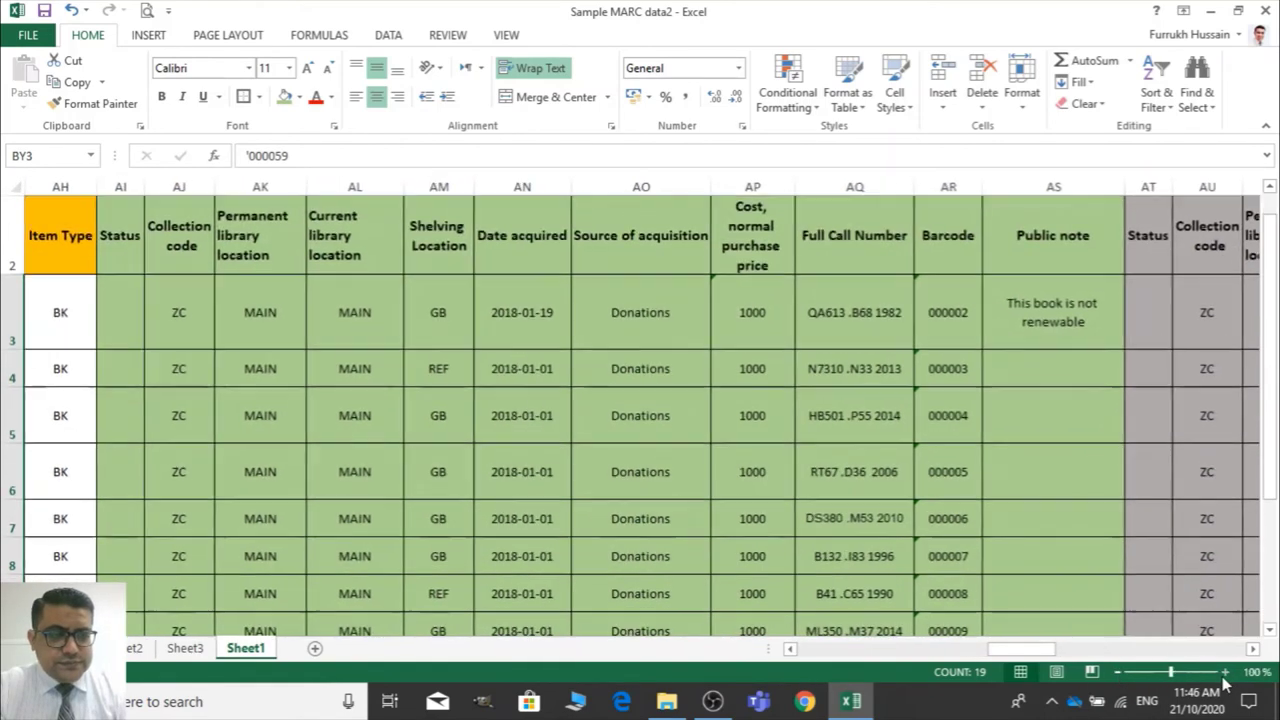
{"action": "left_click", "coordinate": [263, 317]}
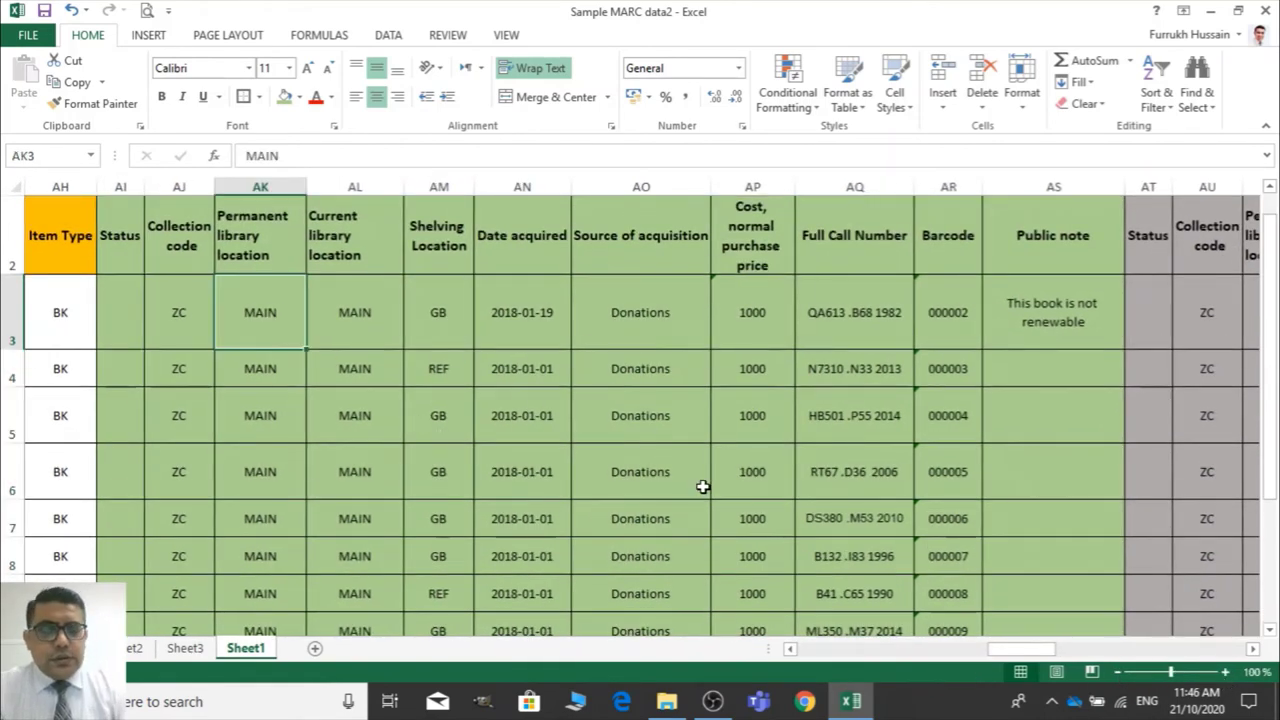
{"action": "key", "text": "Right"}
{"action": "key", "text": "Right"}
{"action": "key", "text": "Right"}
{"action": "key", "text": "Right"}
{"action": "key", "text": "Right"}
{"action": "key", "text": "Right"}
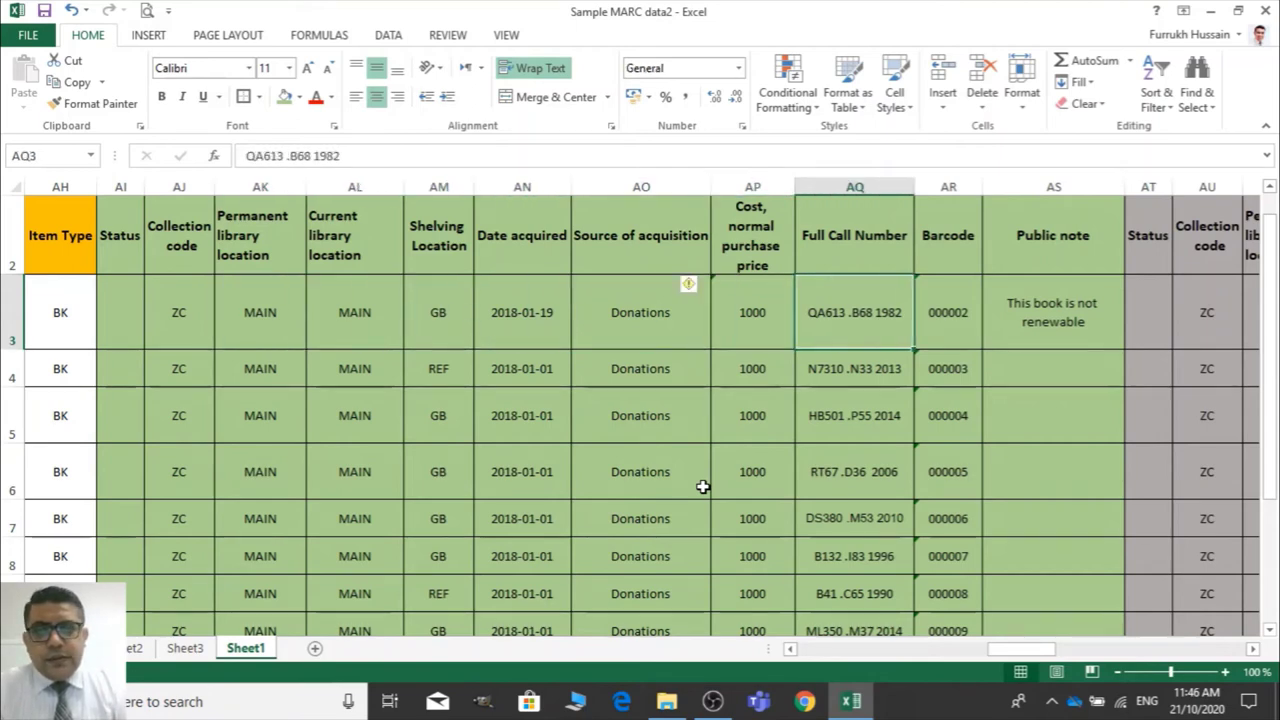
{"action": "key", "text": "Left"}
{"action": "key", "text": "Left"}
{"action": "key", "text": "Left"}
{"action": "key", "text": "Left"}
{"action": "key", "text": "Right"}
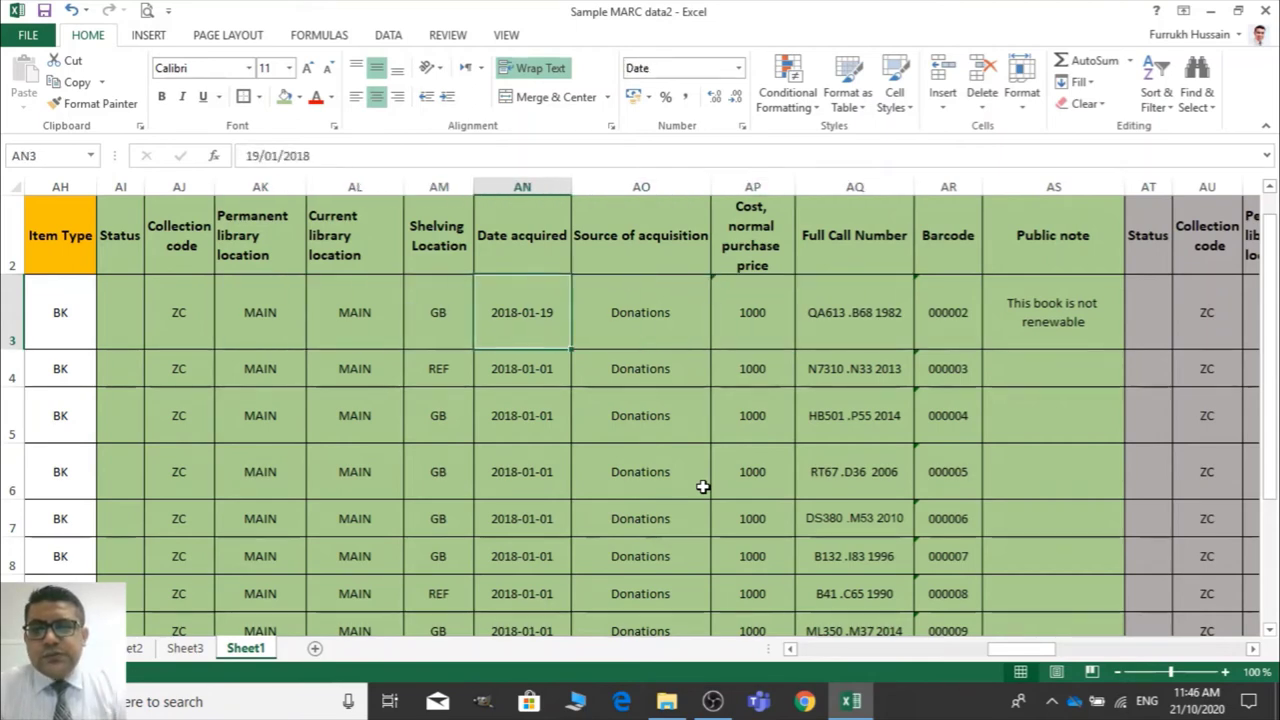
{"action": "key", "text": "Right"}
{"action": "key", "text": "Right"}
{"action": "key", "text": "Right"}
{"action": "key", "text": "Right"}
{"action": "key", "text": "Right"}
{"action": "key", "text": "Right"}
{"action": "key", "text": "Right"}
{"action": "key", "text": "Right"}
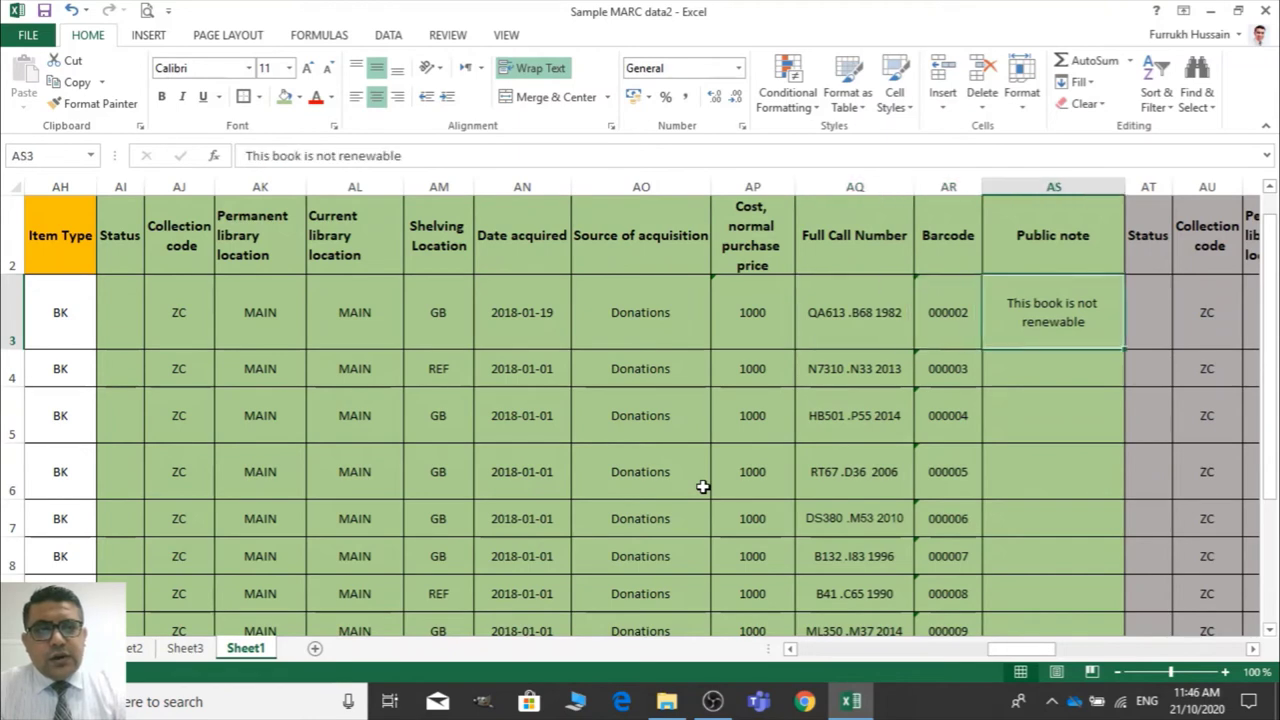
{"action": "key", "text": "Right"}
{"action": "key", "text": "Right"}
{"action": "key", "text": "Right"}
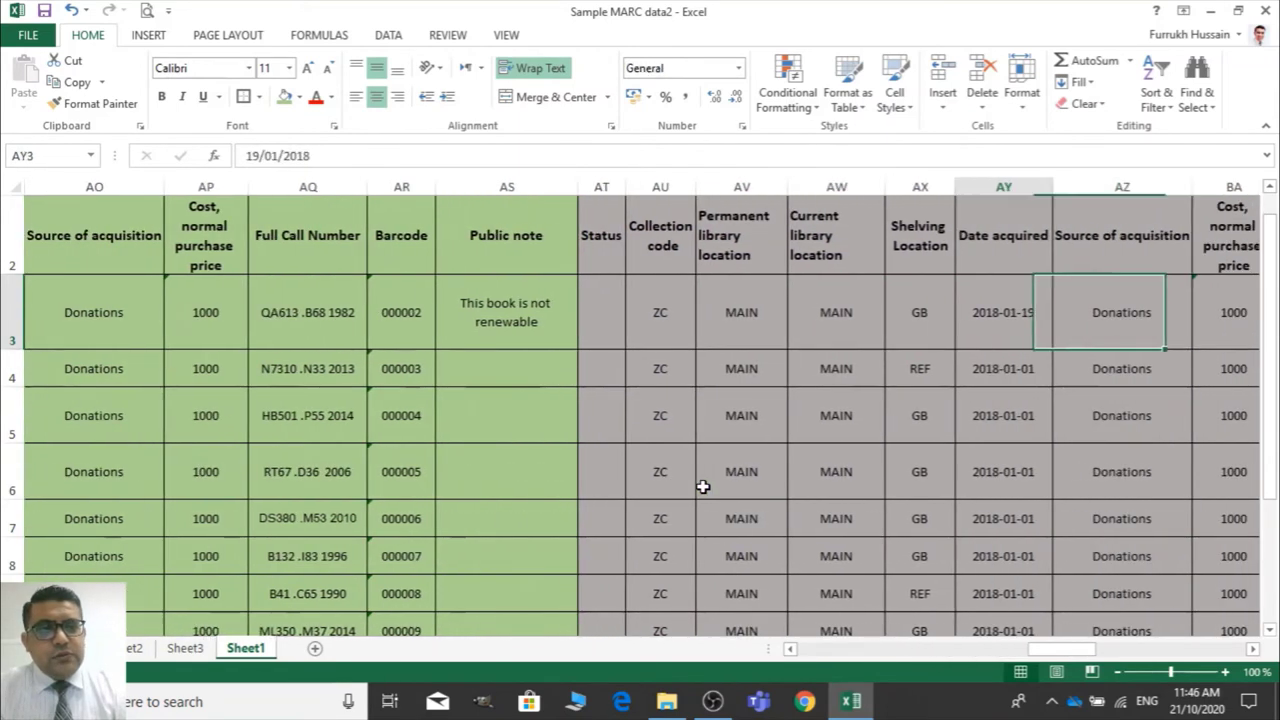
Give the grey block's first item date acquired 19/01/2019, cost 1100 and shelving location REF
{"action": "left_click", "coordinate": [330, 154]}
{"action": "key", "text": "Tab"}
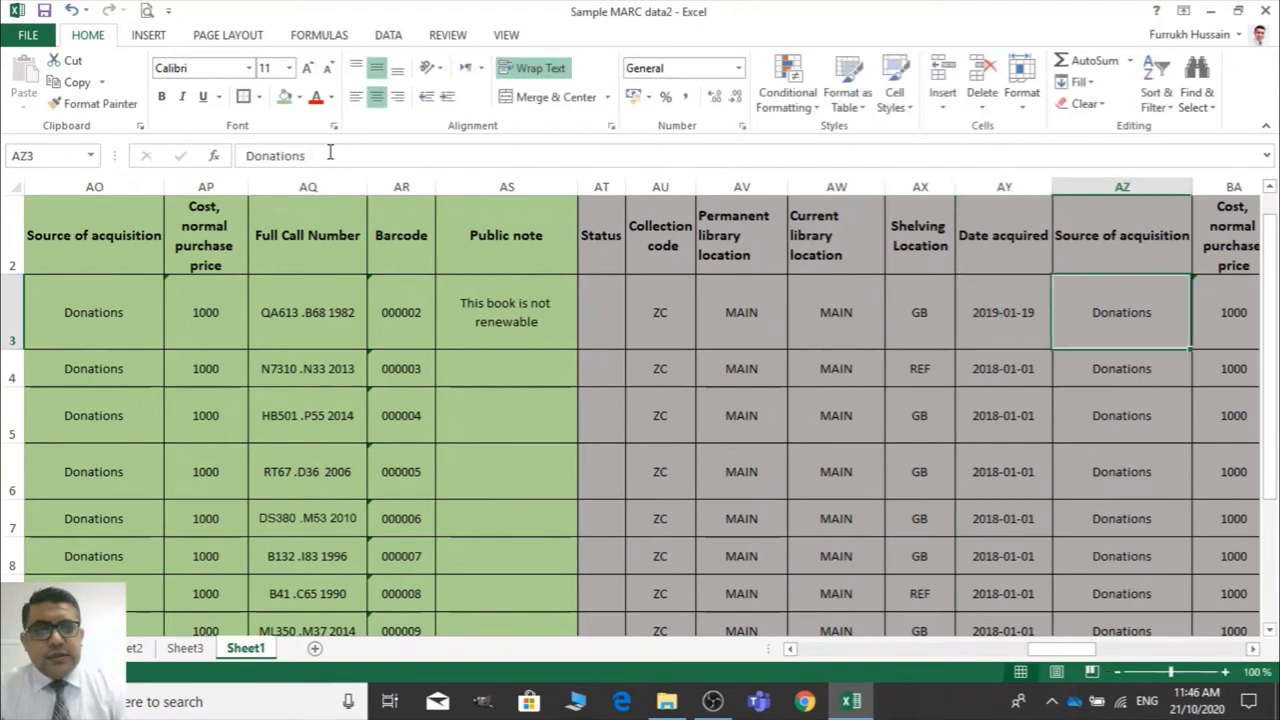
{"action": "key", "text": "Right"}
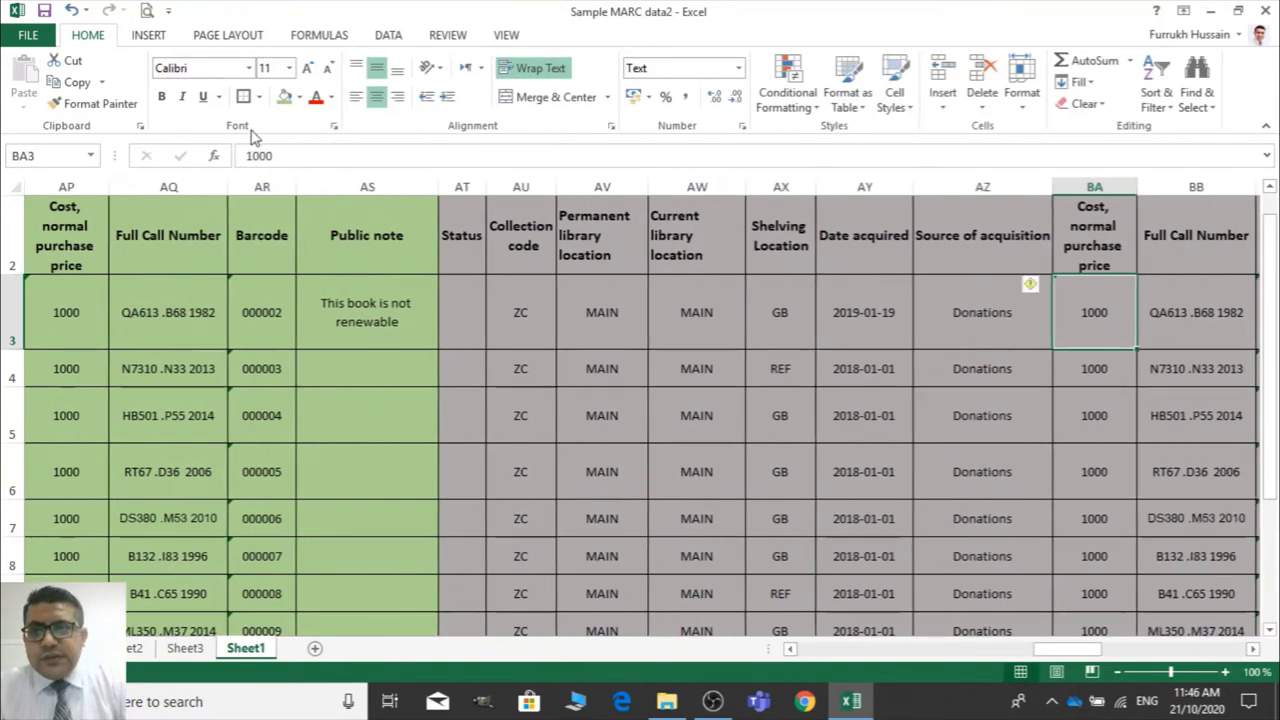
{"action": "left_click", "coordinate": [249, 155]}
{"action": "type", "text": "1"}
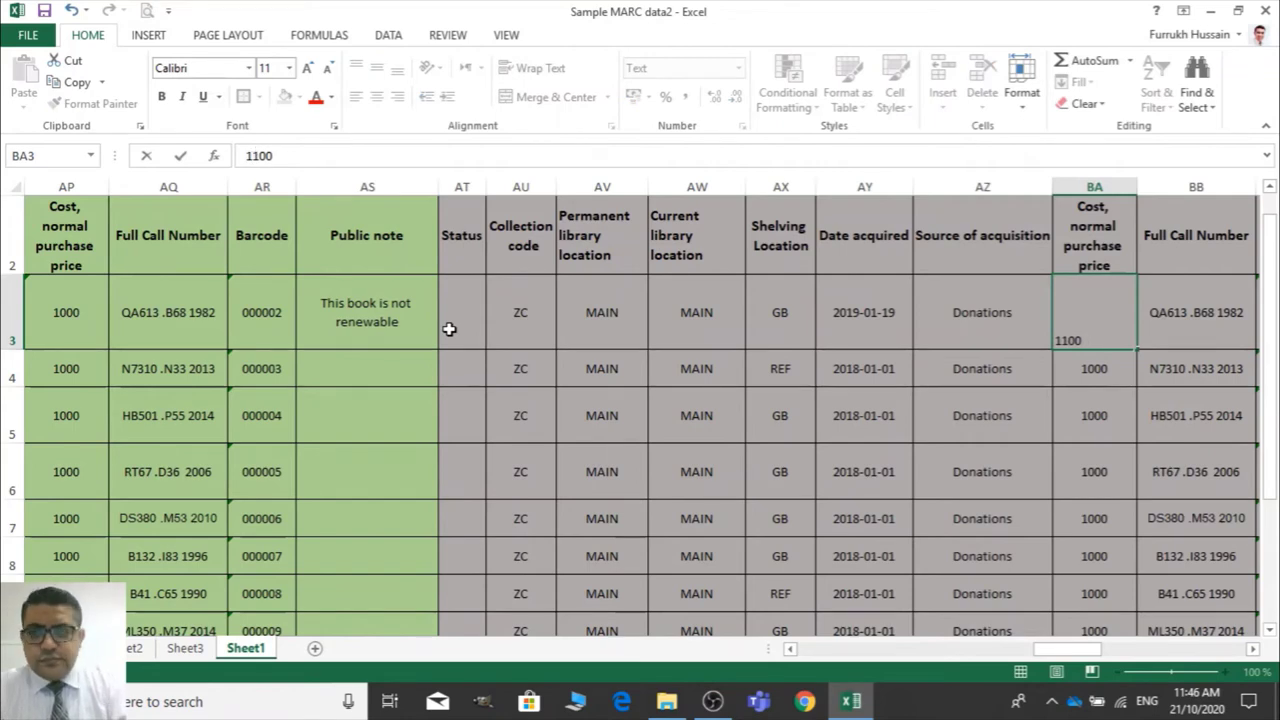
{"action": "key", "text": "Tab"}
{"action": "key", "text": "Tab"}
{"action": "key", "text": "Tab"}
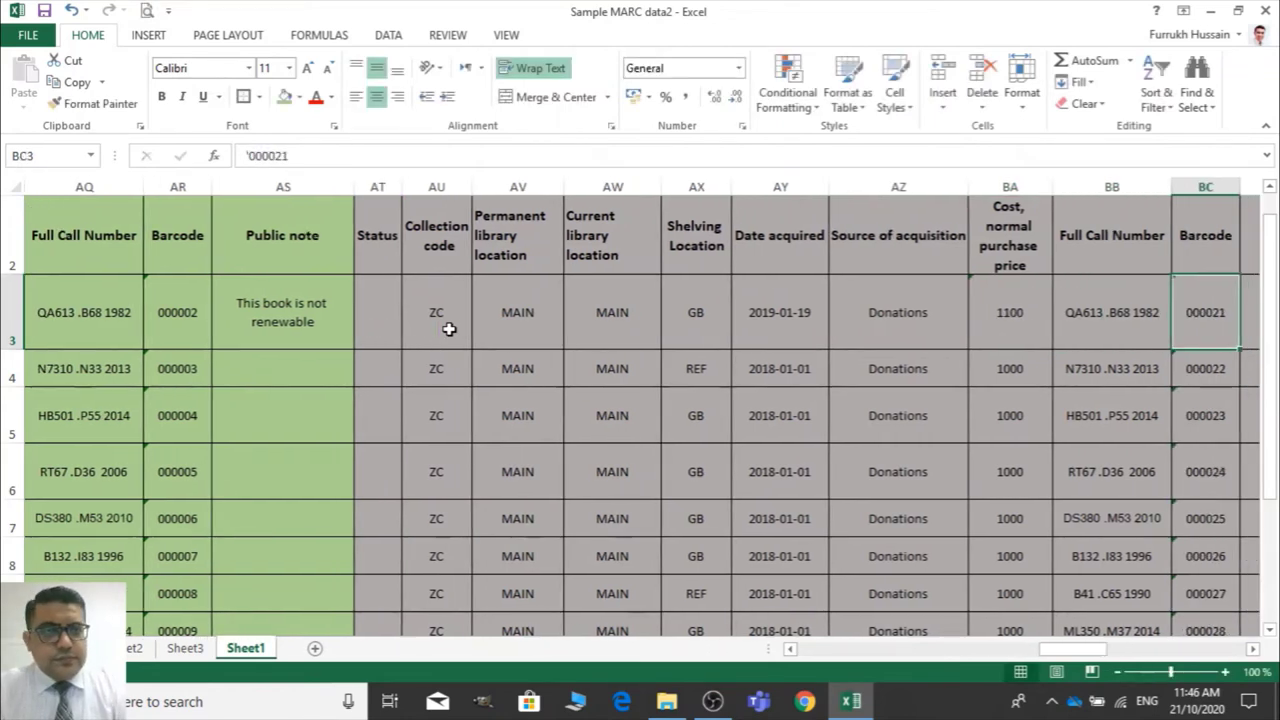
{"action": "key", "text": "Left"}
{"action": "key", "text": "Left"}
{"action": "key", "text": "Left"}
{"action": "key", "text": "Left"}
{"action": "key", "text": "Left"}
{"action": "key", "text": "Left"}
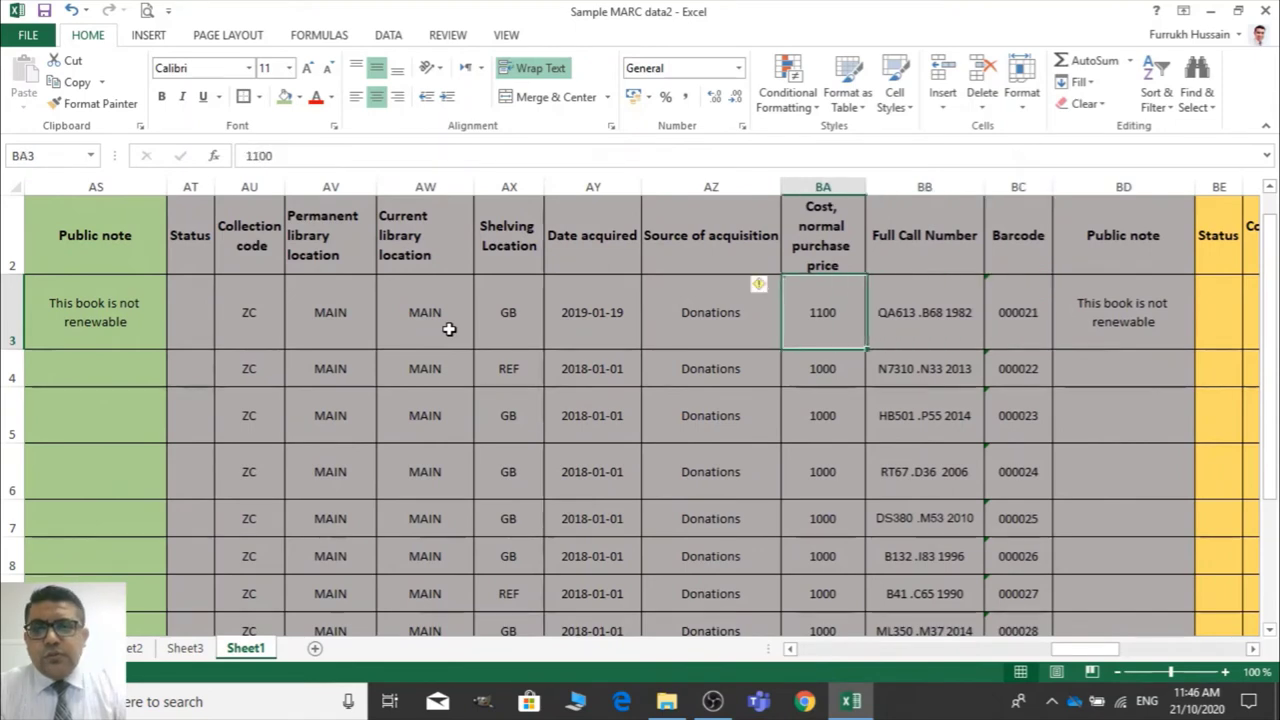
{"action": "type", "text": "REF"}
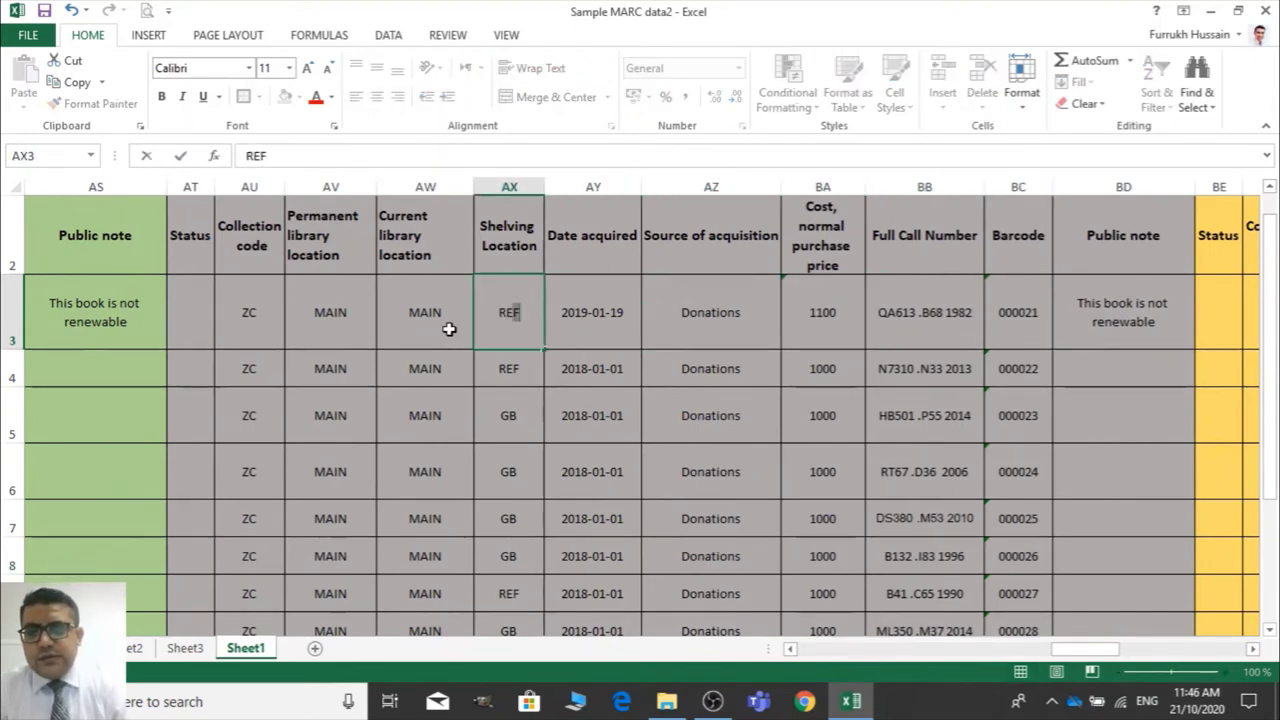
{"action": "key", "text": "Right"}
{"action": "key", "text": "Right"}
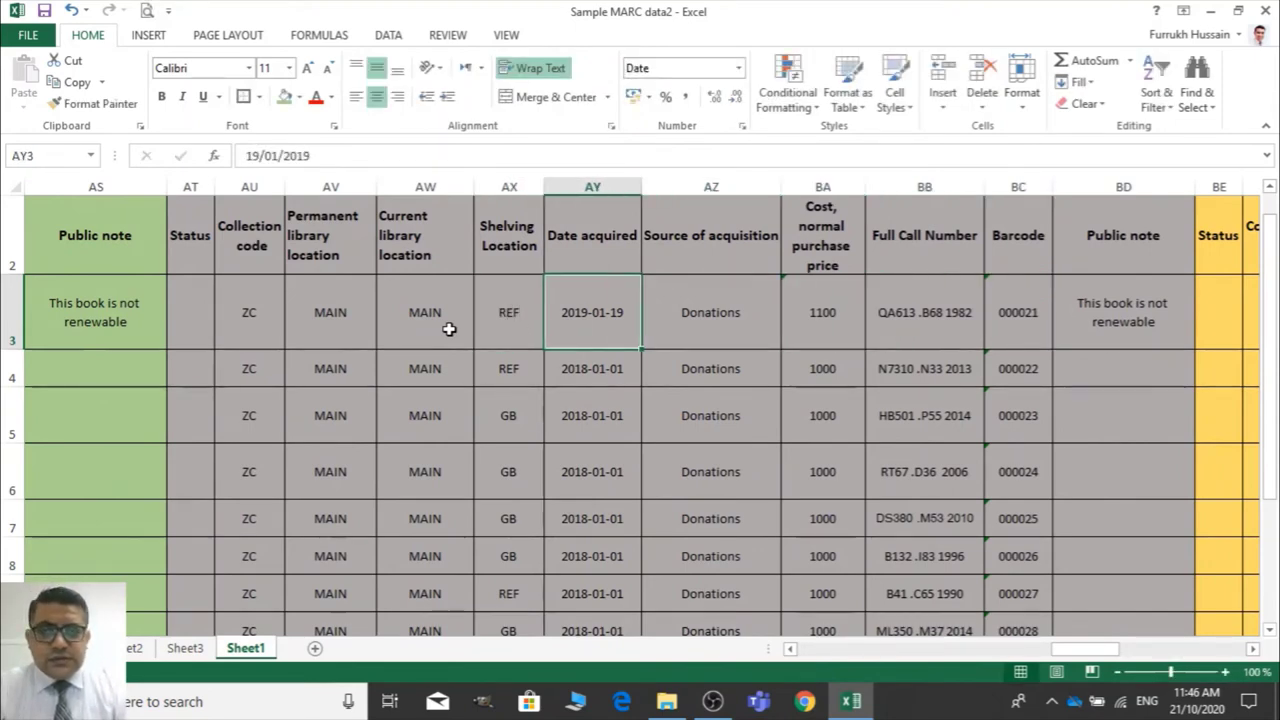
Move along row 3 through the yellow and blue blocks up to the blue block's tag cell BP1
{"action": "key", "text": "Right"}
{"action": "key", "text": "Right"}
{"action": "key", "text": "Right"}
{"action": "key", "text": "Right"}
{"action": "key", "text": "Right"}
{"action": "key", "text": "Right"}
{"action": "key", "text": "Right"}
{"action": "key", "text": "Right"}
{"action": "key", "text": "Right"}
{"action": "key", "text": "Right"}
{"action": "key", "text": "Right"}
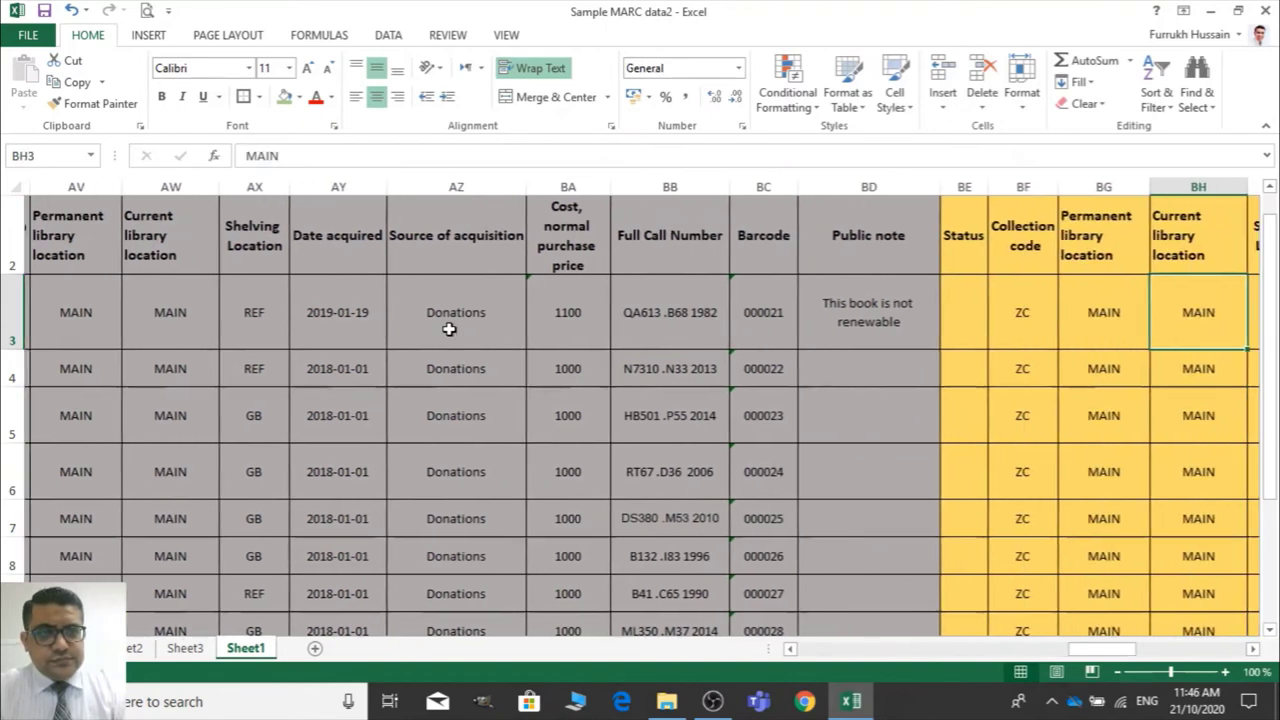
{"action": "key", "text": "Right"}
{"action": "key", "text": "Right"}
{"action": "key", "text": "Right"}
{"action": "key", "text": "Right"}
{"action": "key", "text": "Right"}
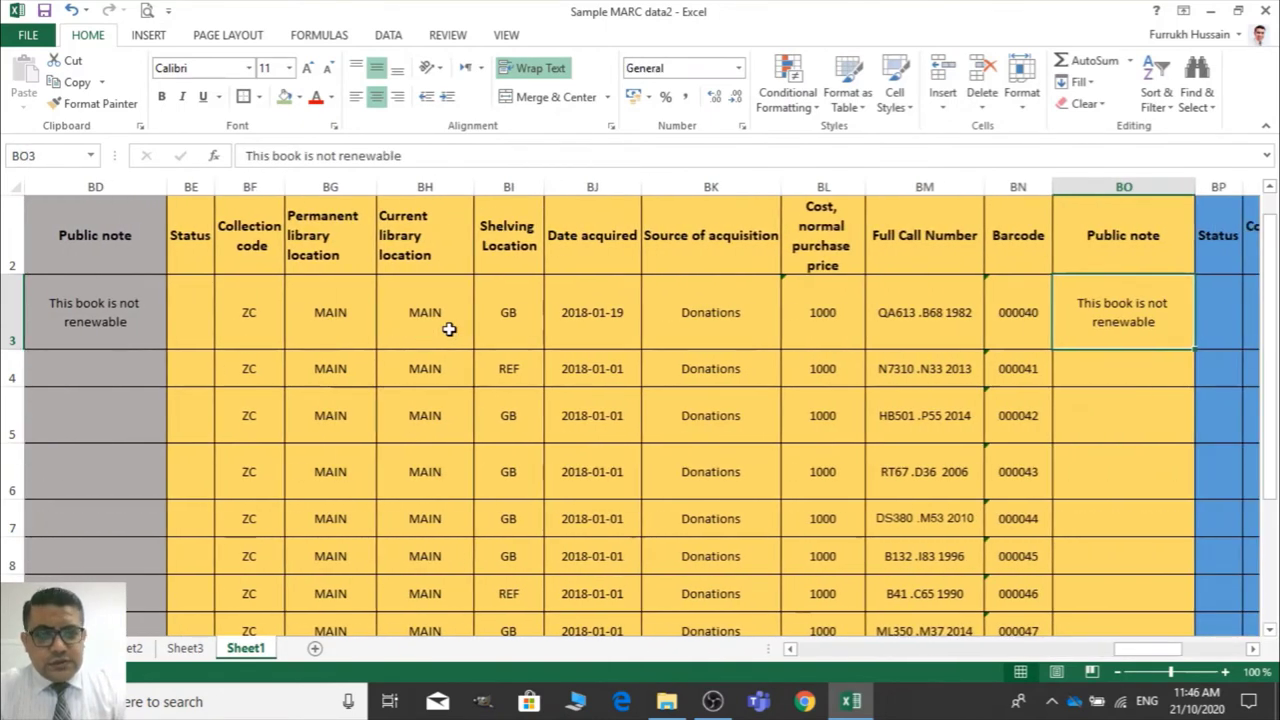
{"action": "key", "text": "Right"}
{"action": "key", "text": "Right"}
{"action": "key", "text": "Right"}
{"action": "key", "text": "Right"}
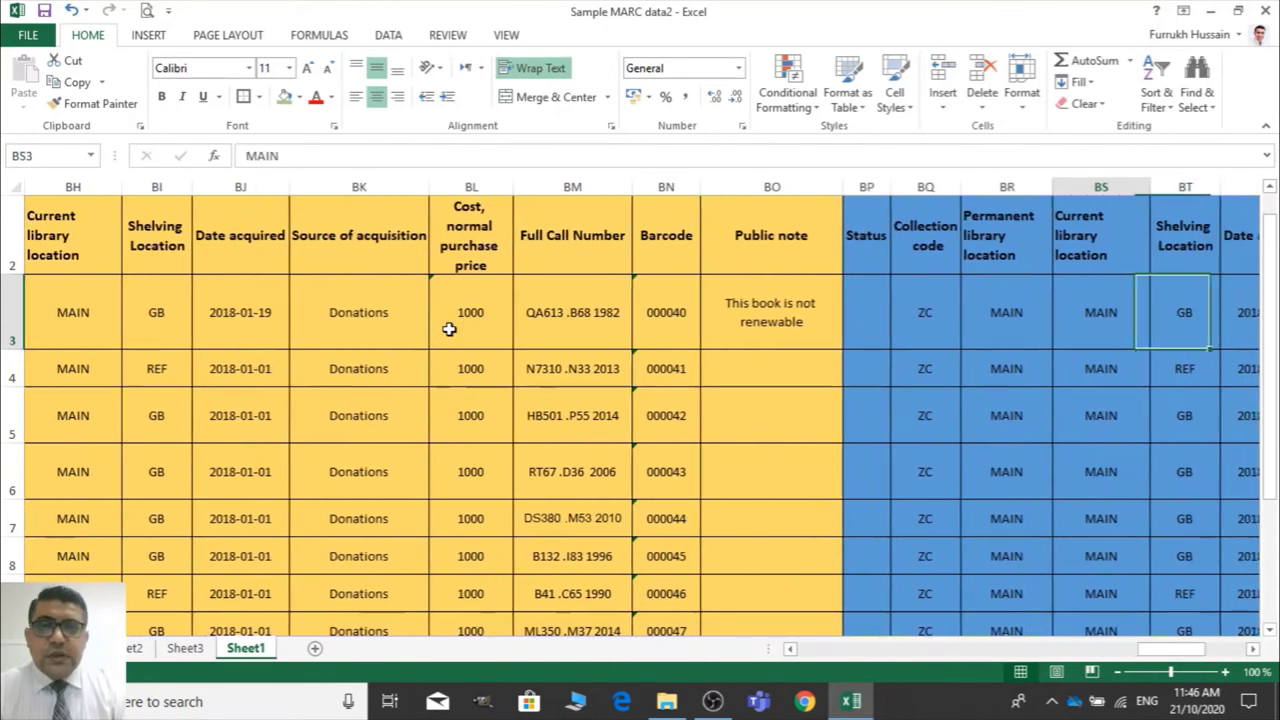
{"action": "key", "text": "Left"}
{"action": "key", "text": "Down"}
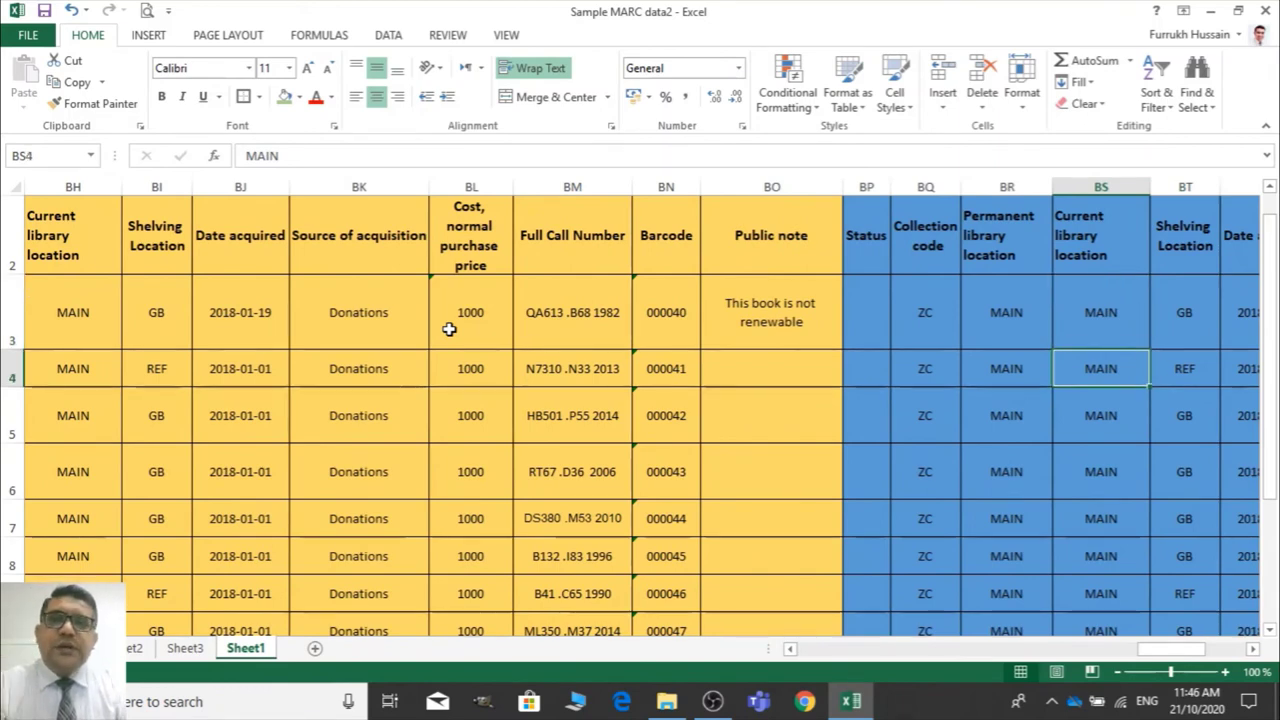
{"action": "key", "text": "Up"}
{"action": "key", "text": "Left"}
{"action": "key", "text": "Left"}
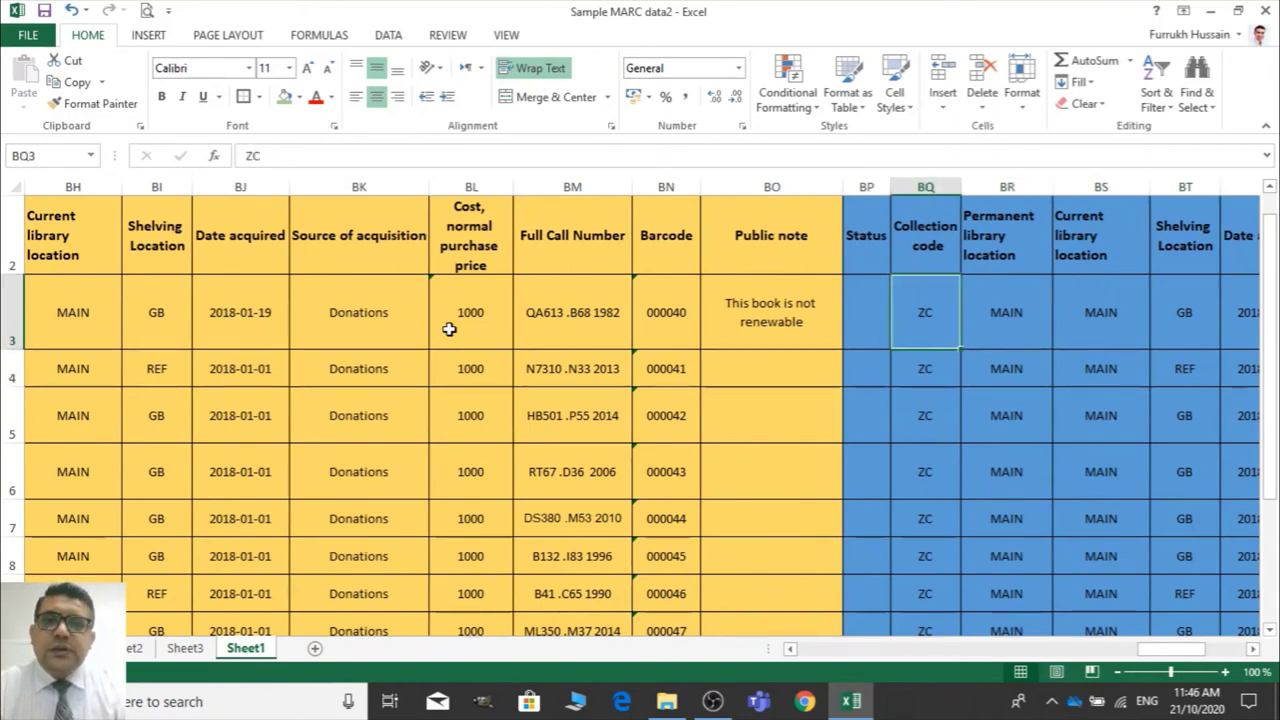
{"action": "key", "text": "Up"}
{"action": "key", "text": "Left"}
{"action": "key", "text": "Up"}
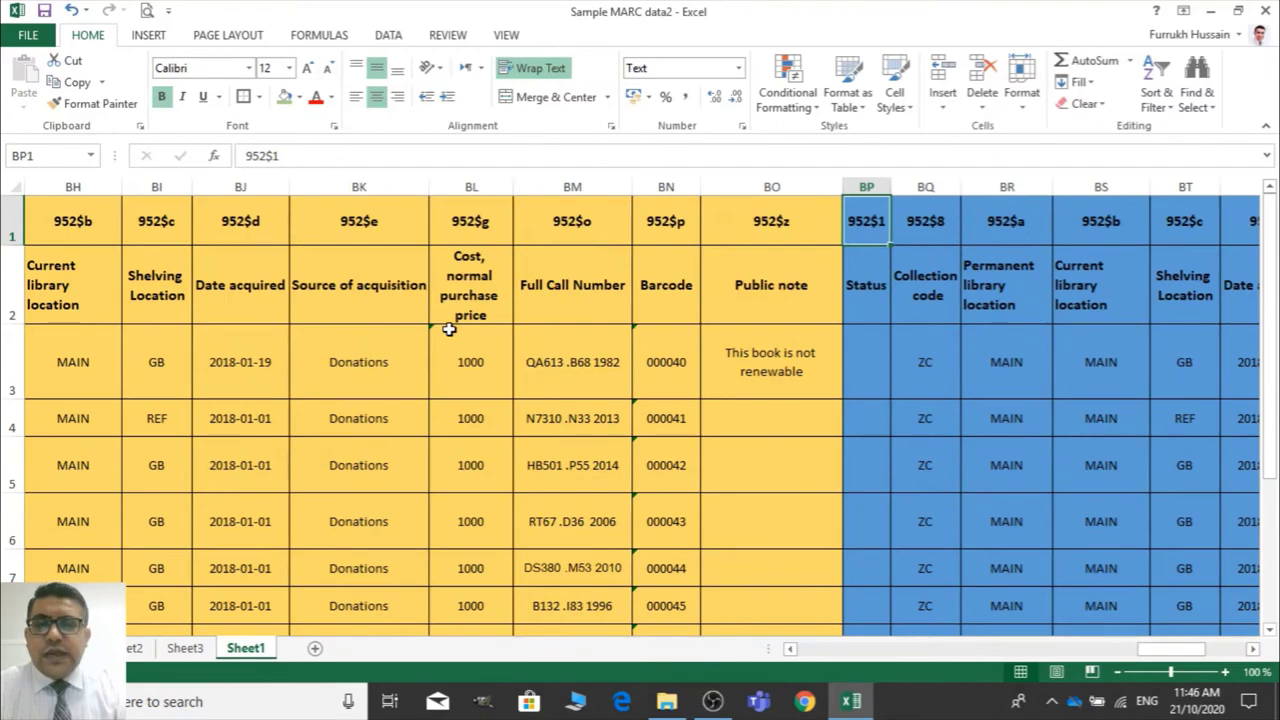
{"action": "key", "text": "Left"}
{"action": "key", "text": "Left"}
{"action": "key", "text": "Left"}
{"action": "key", "text": "Left"}
{"action": "key", "text": "Left"}
{"action": "key", "text": "Left"}
{"action": "key", "text": "Left"}
{"action": "key", "text": "Left"}
{"action": "key", "text": "Left"}
{"action": "key", "text": "Left"}
{"action": "key", "text": "Left"}
{"action": "key", "text": "Left"}
{"action": "key", "text": "Left"}
{"action": "key", "text": "Left"}
{"action": "key", "text": "Left"}
{"action": "key", "text": "Left"}
{"action": "key", "text": "Left"}
{"action": "key", "text": "Left"}
{"action": "key", "text": "Left"}
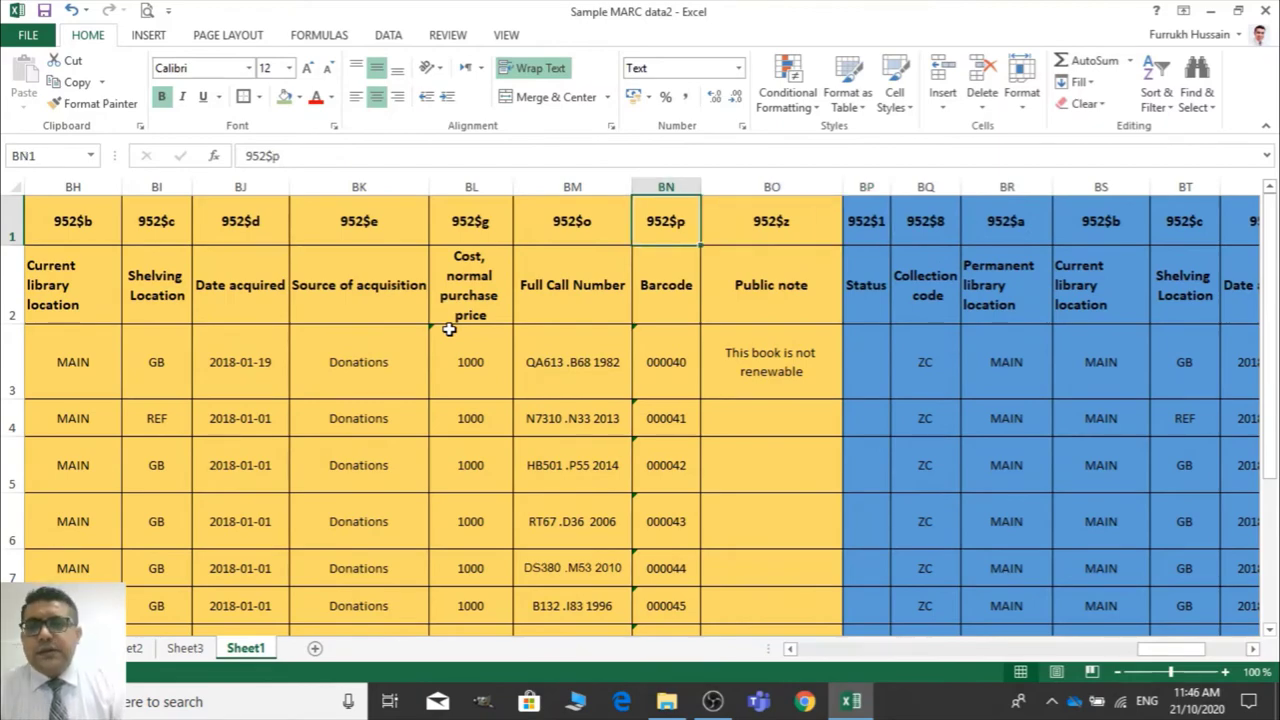
{"action": "key", "text": "Left"}
{"action": "key", "text": "Left"}
{"action": "key", "text": "Left"}
{"action": "key", "text": "Left"}
{"action": "key", "text": "Left"}
{"action": "key", "text": "Left"}
{"action": "key", "text": "Left"}
{"action": "key", "text": "Left"}
{"action": "key", "text": "Left"}
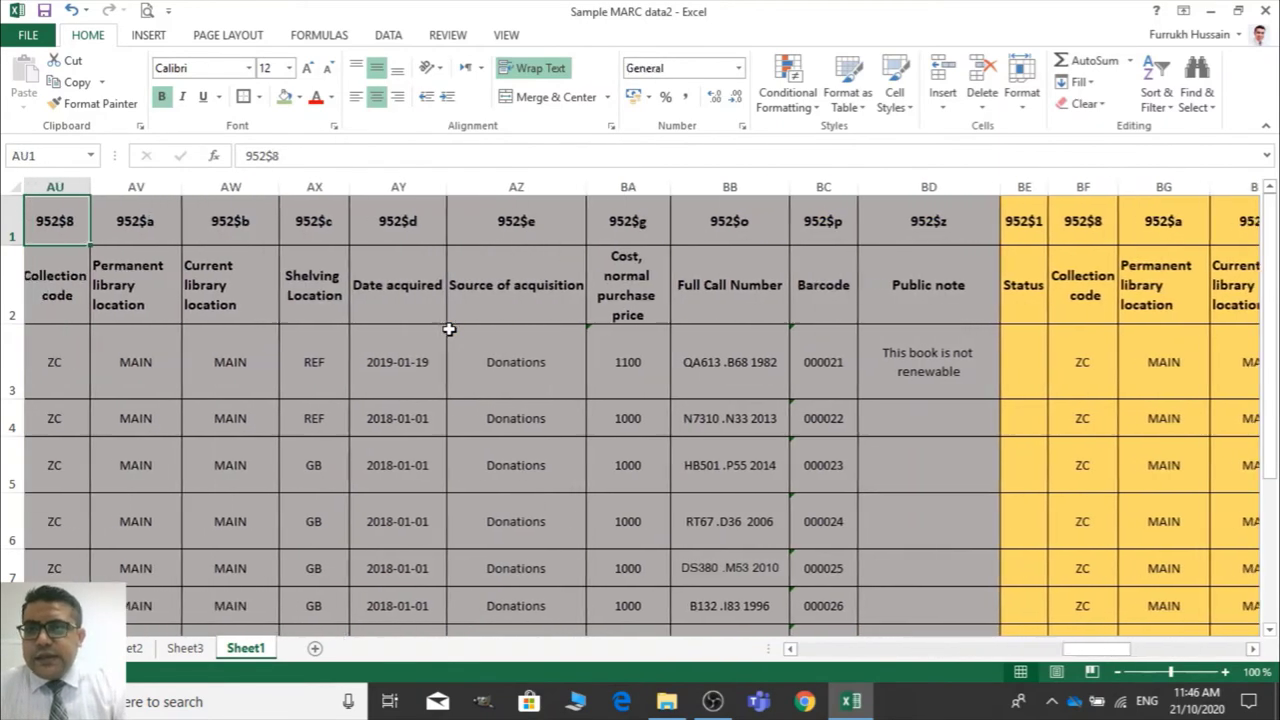
{"action": "key", "text": "Left"}
{"action": "key", "text": "Left"}
{"action": "key", "text": "Left"}
{"action": "key", "text": "Left"}
{"action": "key", "text": "Left"}
{"action": "key", "text": "Left"}
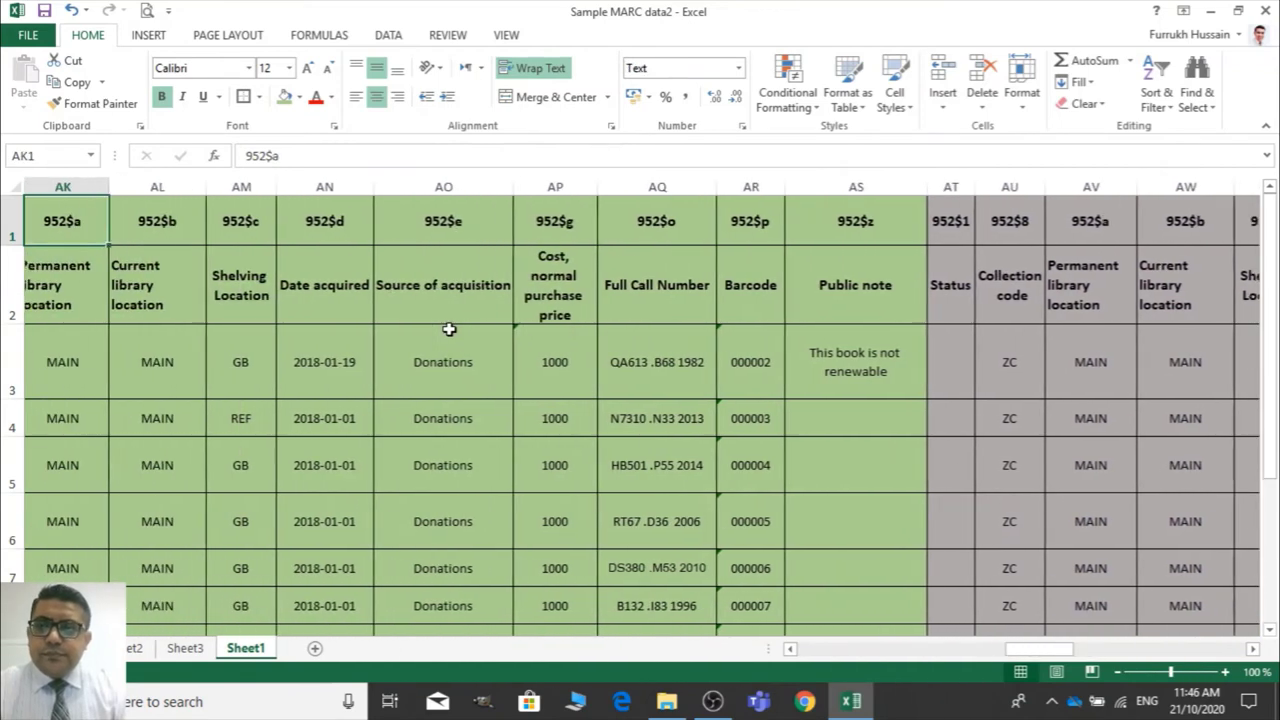
{"action": "key", "text": "Right"}
{"action": "key", "text": "Right"}
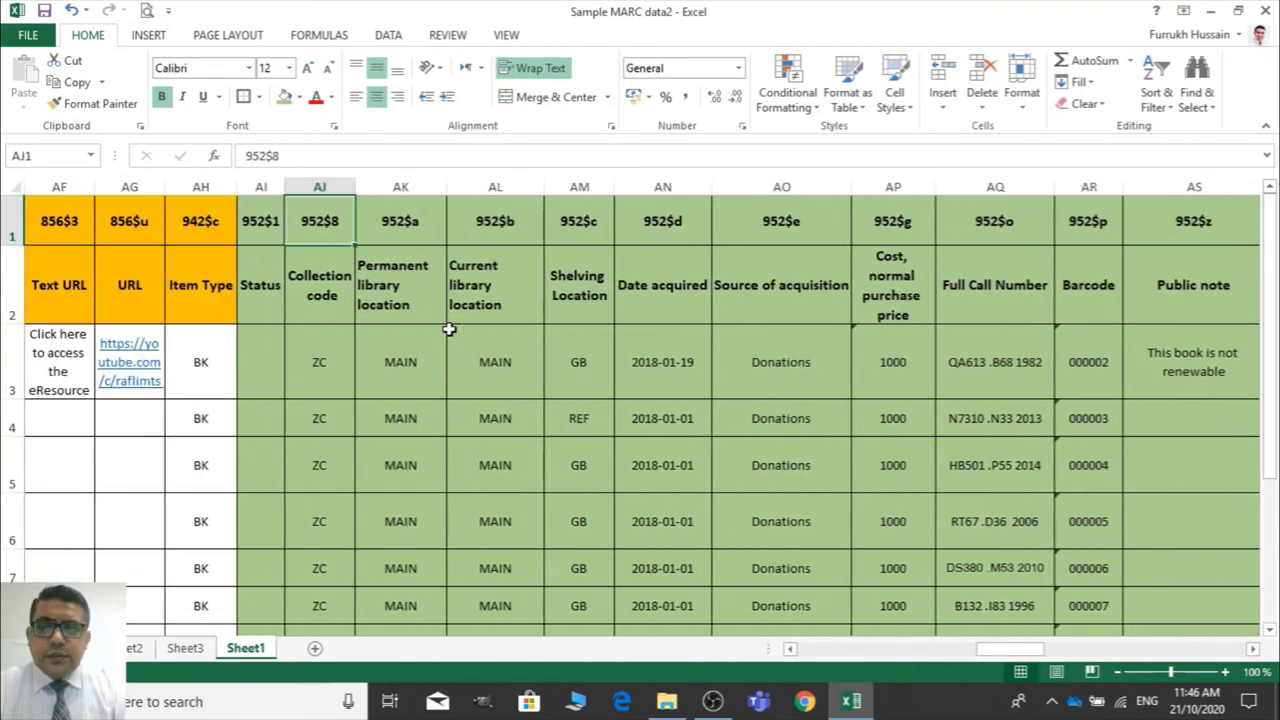
{"action": "key", "text": "Left"}
{"action": "key", "text": "Right"}
{"action": "key", "text": "Right"}
{"action": "key", "text": "Right"}
{"action": "key", "text": "Right"}
{"action": "key", "text": "Right"}
{"action": "key", "text": "Right"}
{"action": "key", "text": "Right"}
{"action": "key", "text": "Right"}
{"action": "key", "text": "Right"}
{"action": "key", "text": "Right"}
{"action": "key", "text": "Right"}
{"action": "key", "text": "Right"}
{"action": "key", "text": "Right"}
{"action": "key", "text": "Right"}
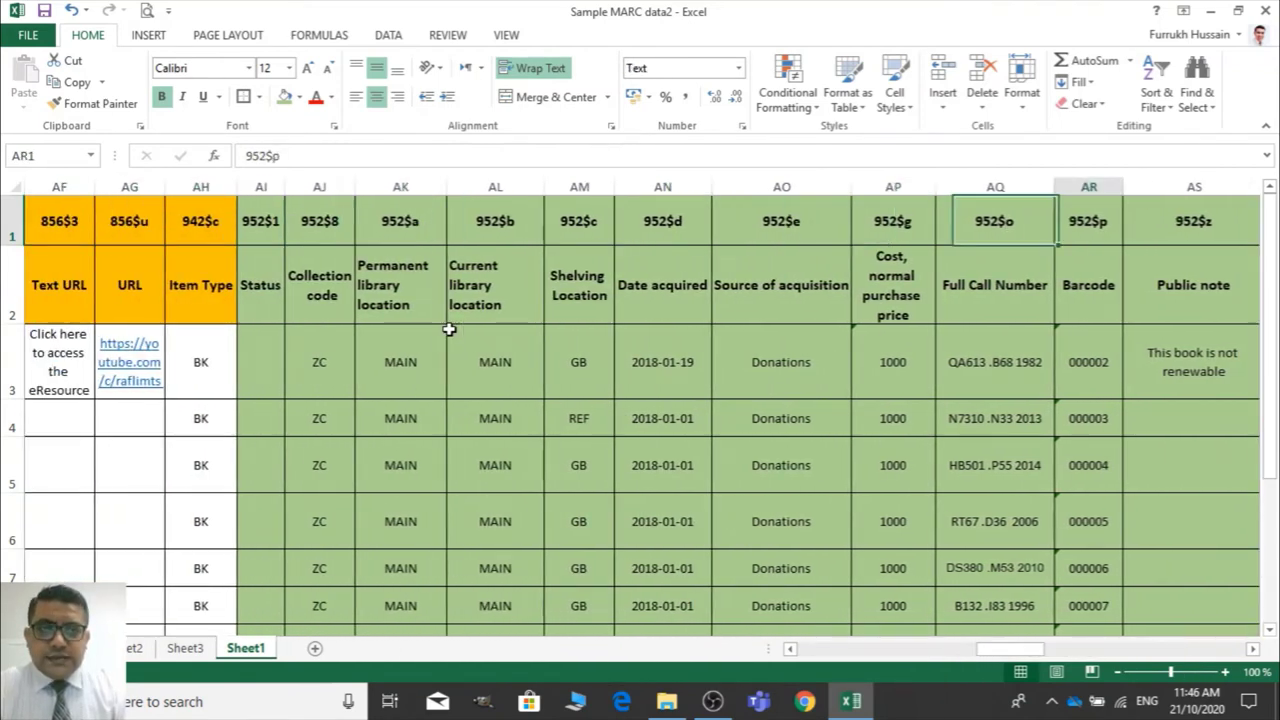
{"action": "key", "text": "Left"}
{"action": "key", "text": "Left"}
{"action": "key", "text": "Left"}
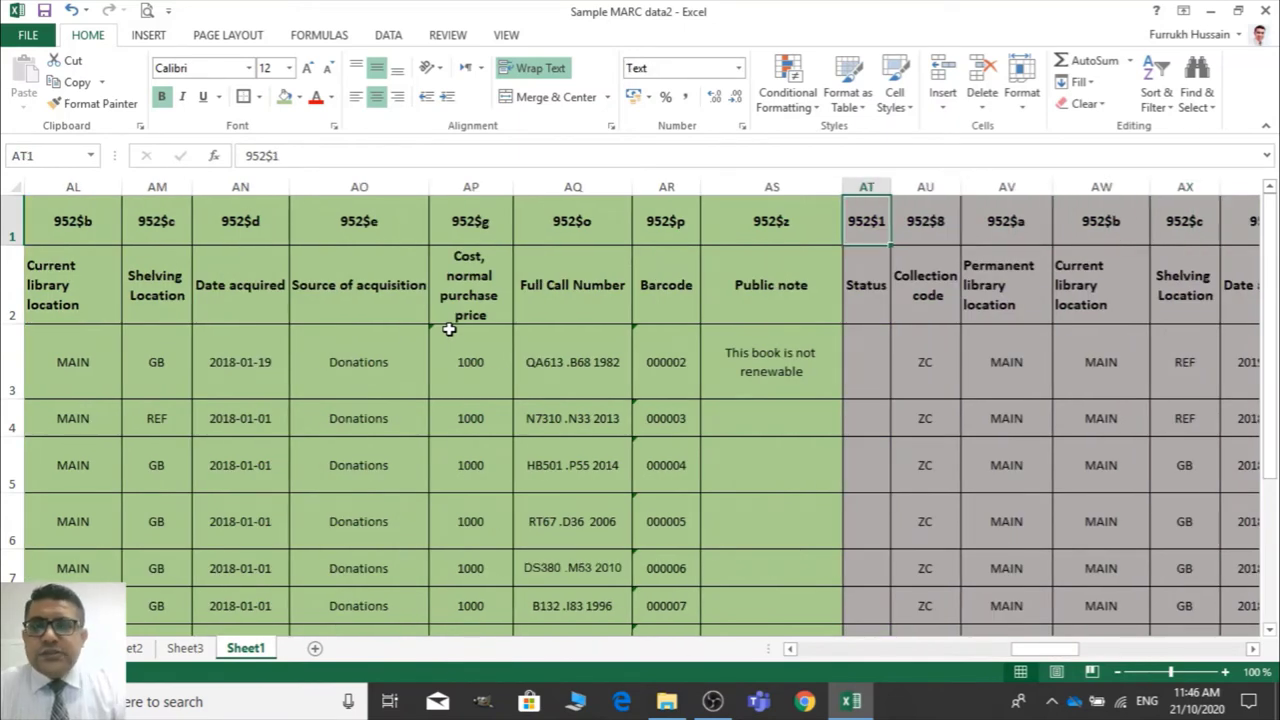
Retag AT1 as 953$1 and AU1 as 953$8 in the grey block
{"action": "left_click", "coordinate": [265, 152]}
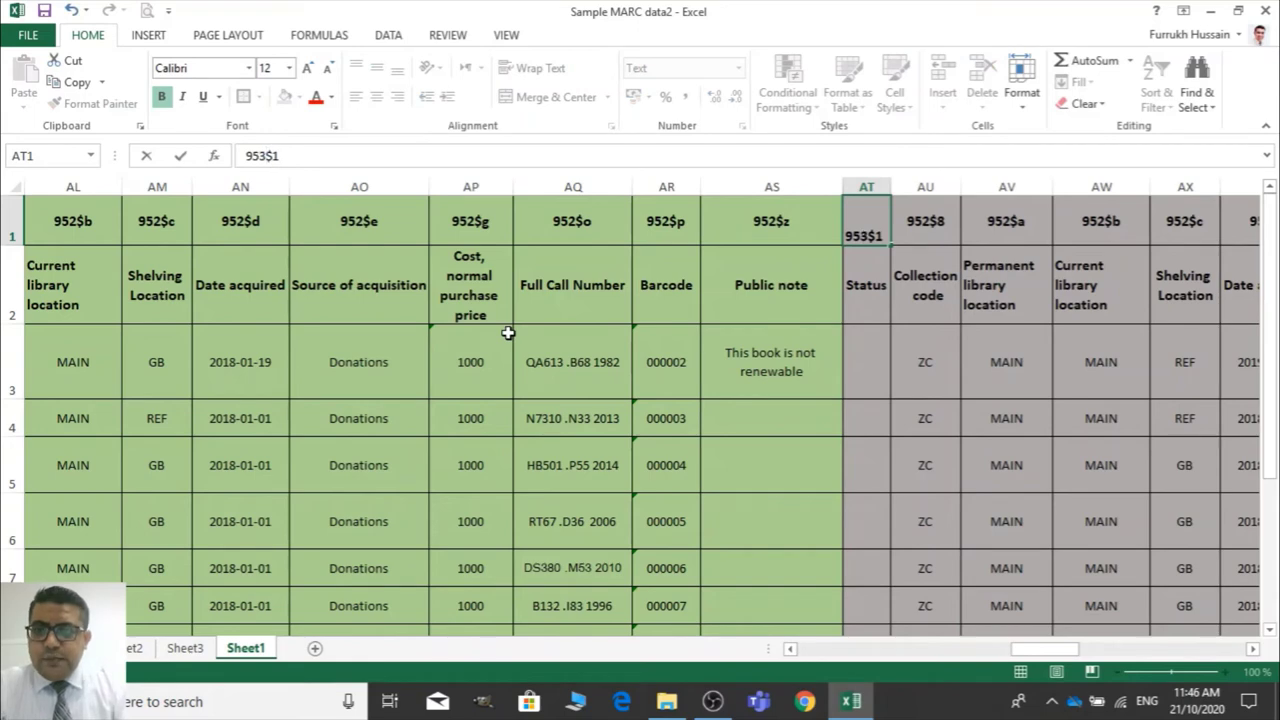
{"action": "key", "text": "Tab"}
{"action": "key", "text": "Left"}
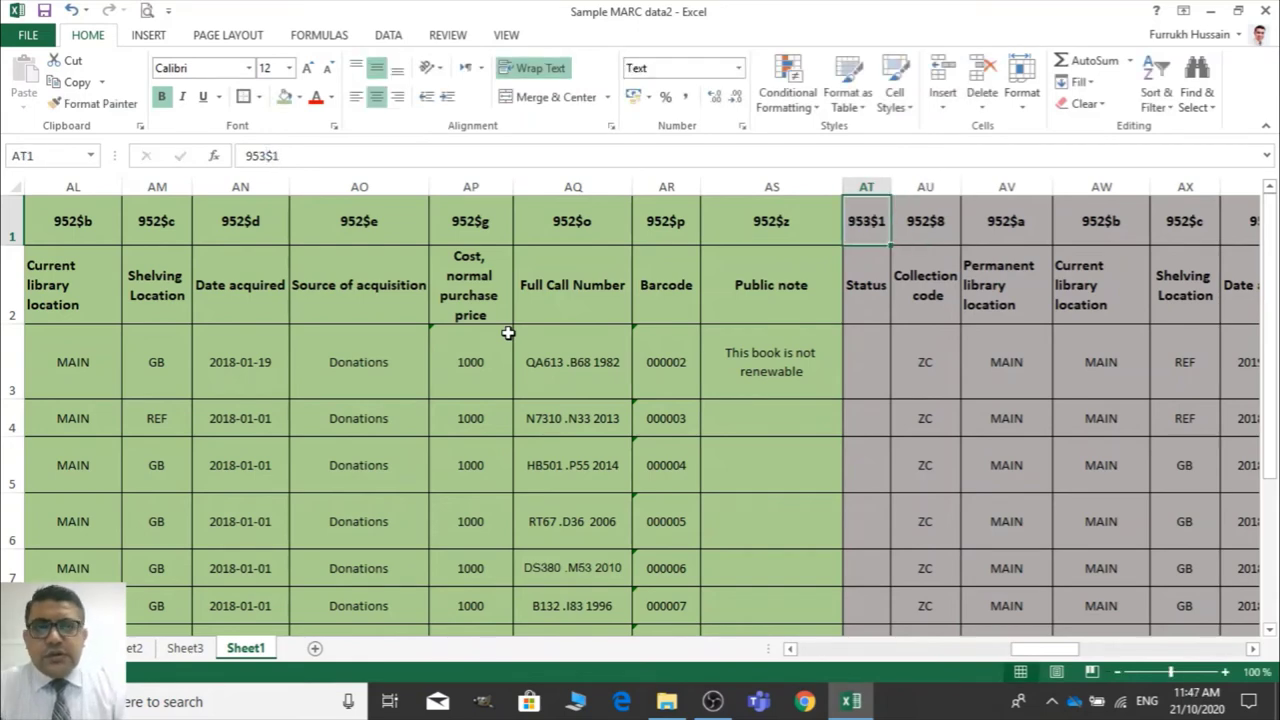
{"action": "key", "text": "Right"}
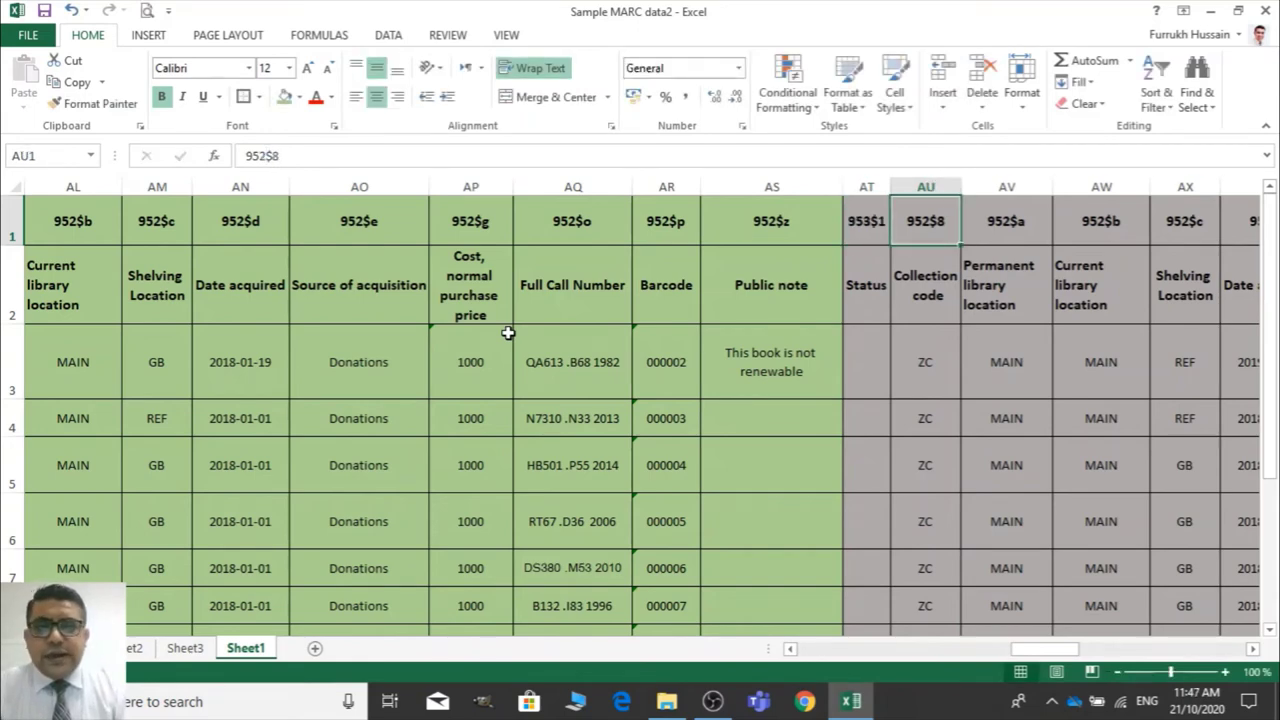
{"action": "left_click", "coordinate": [259, 156]}
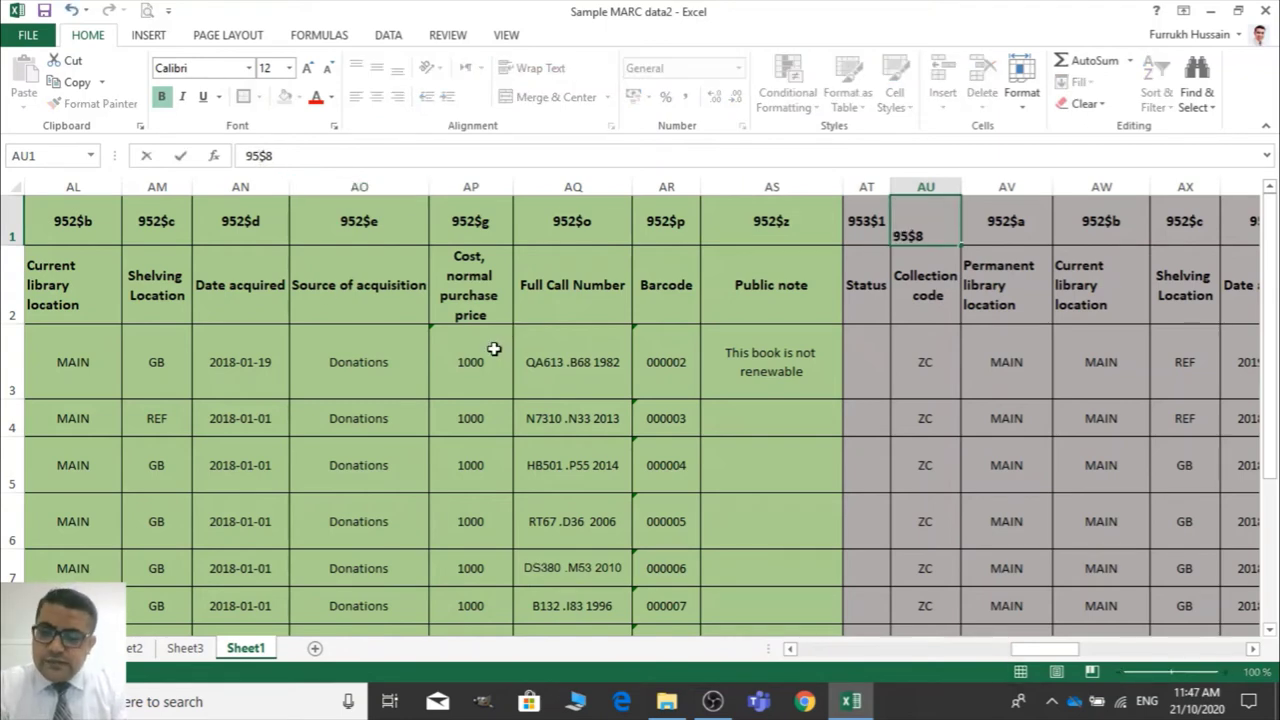
{"action": "type", "text": "3"}
{"action": "key", "text": "Tab"}
{"action": "key", "text": "Right"}
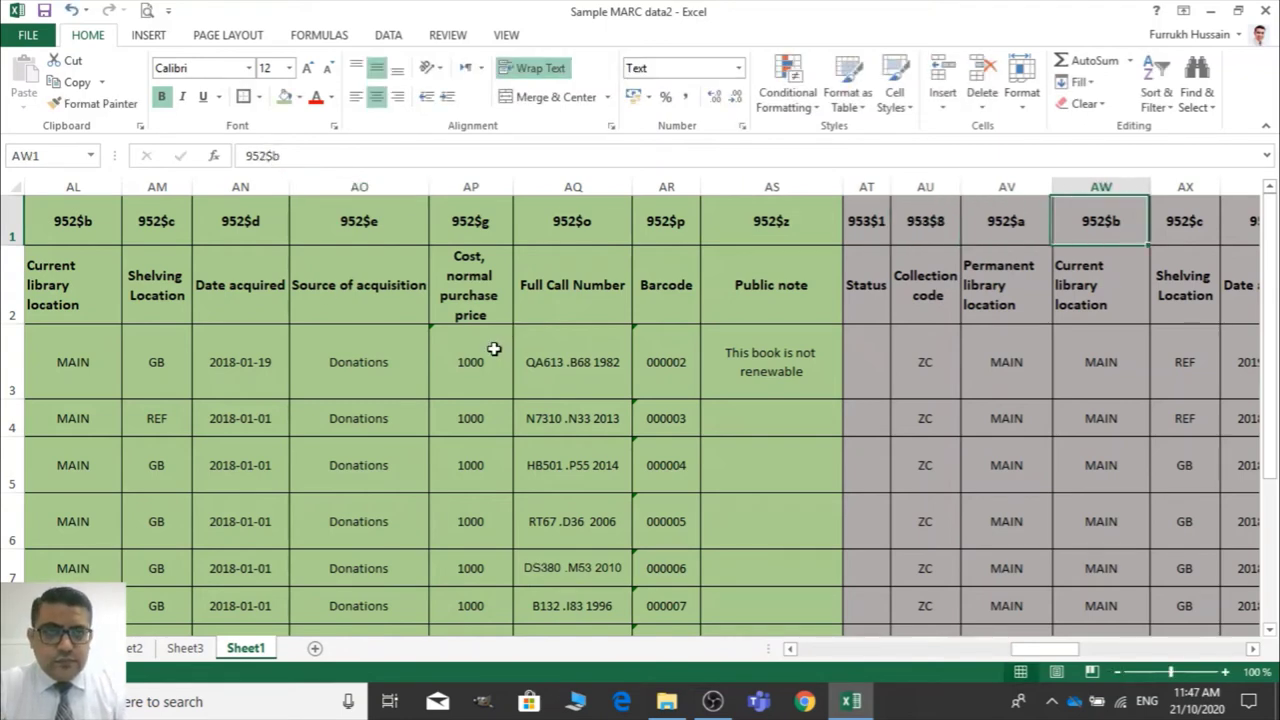
{"action": "key", "text": "Left"}
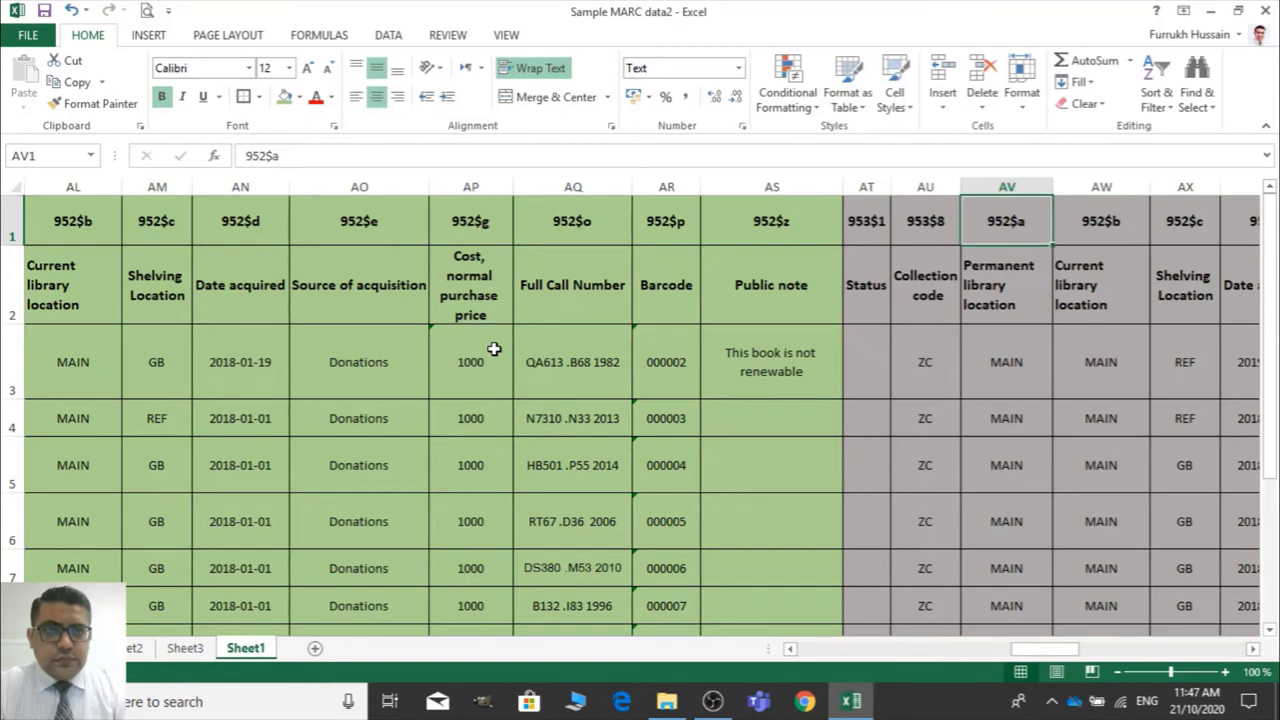
Change AV1, AW1 and AX1 from 952 to 953$a, 953$b and 953$c
{"action": "left_click", "coordinate": [260, 157]}
{"action": "key", "text": "BackSpace"}
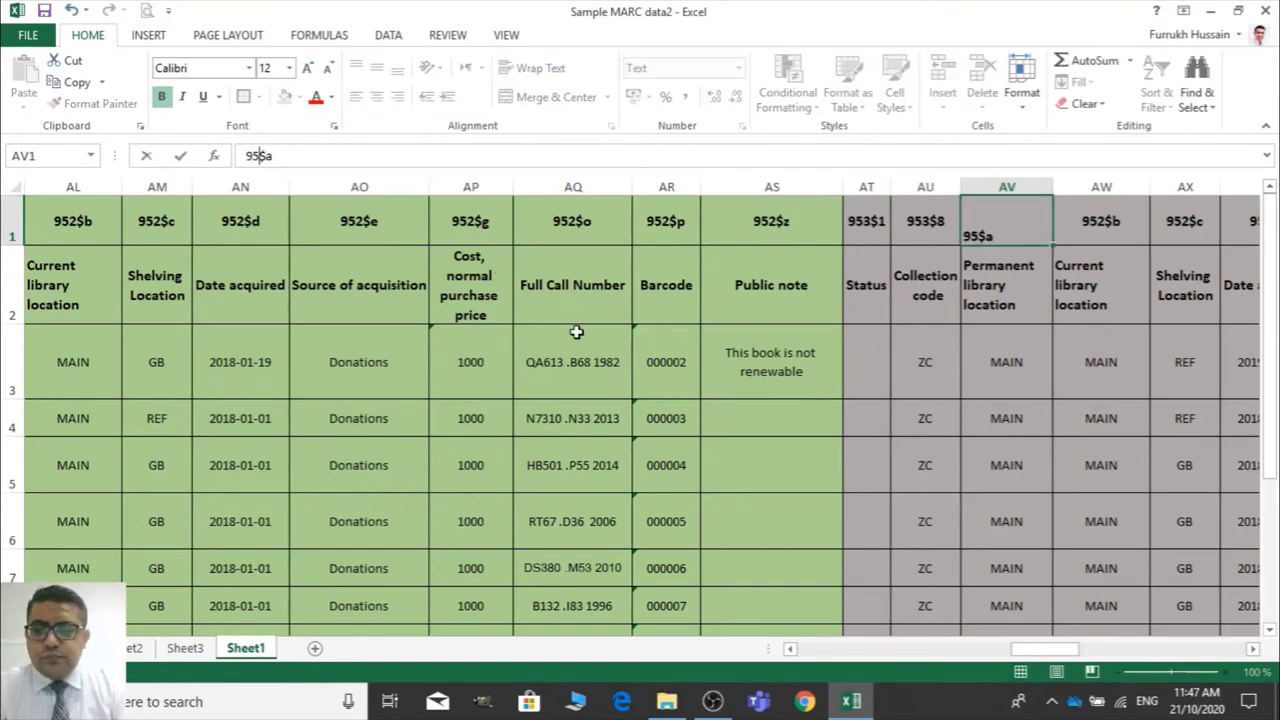
{"action": "key", "text": "Tab"}
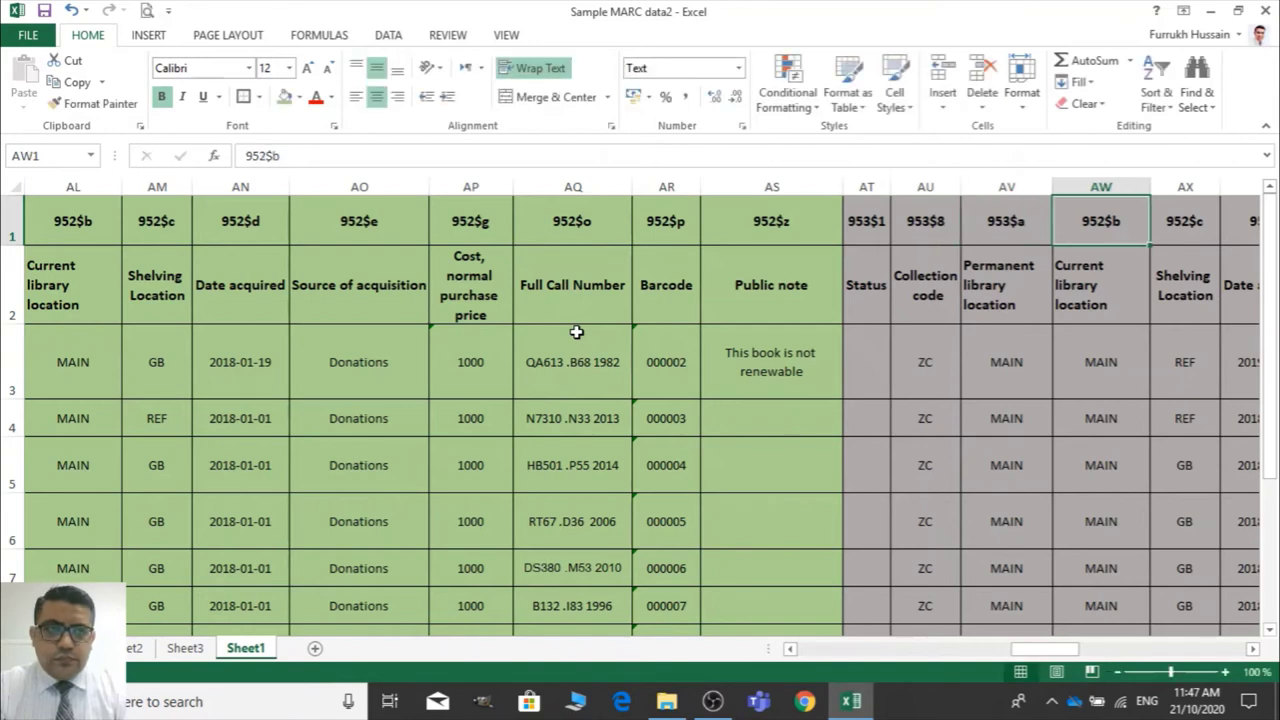
{"action": "key", "text": "Right"}
{"action": "key", "text": "Left"}
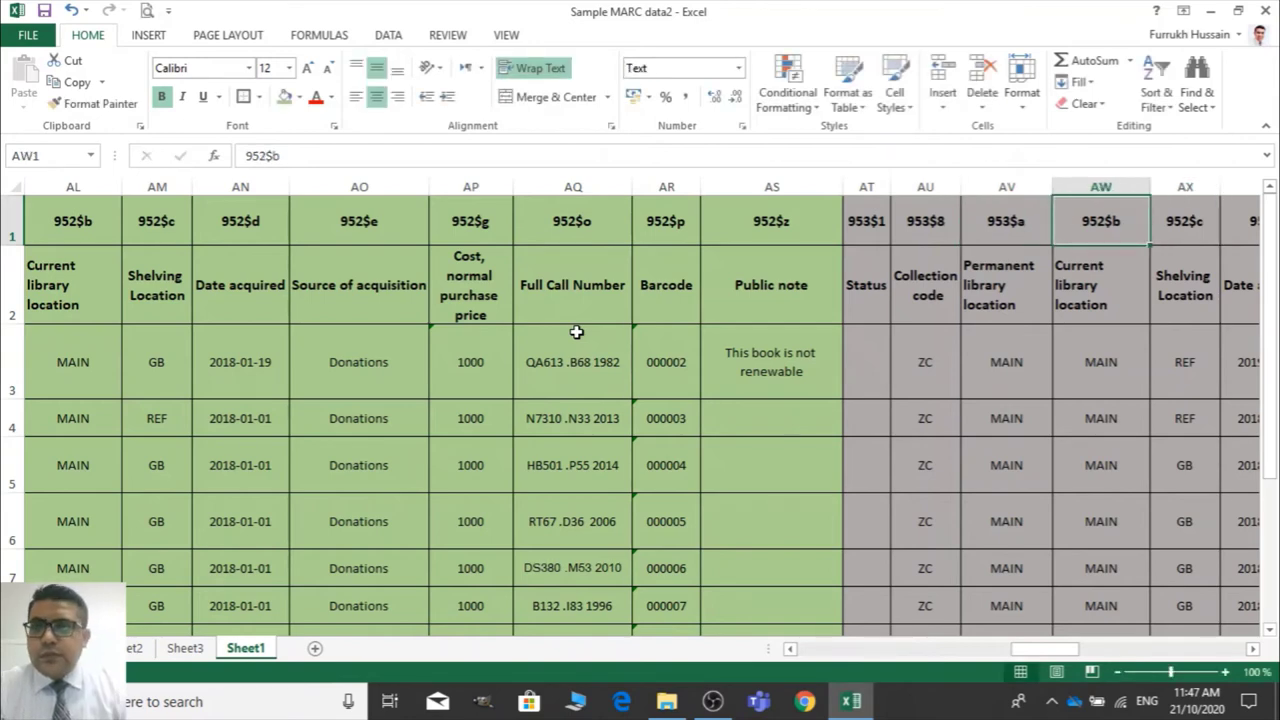
{"action": "left_click", "coordinate": [268, 155]}
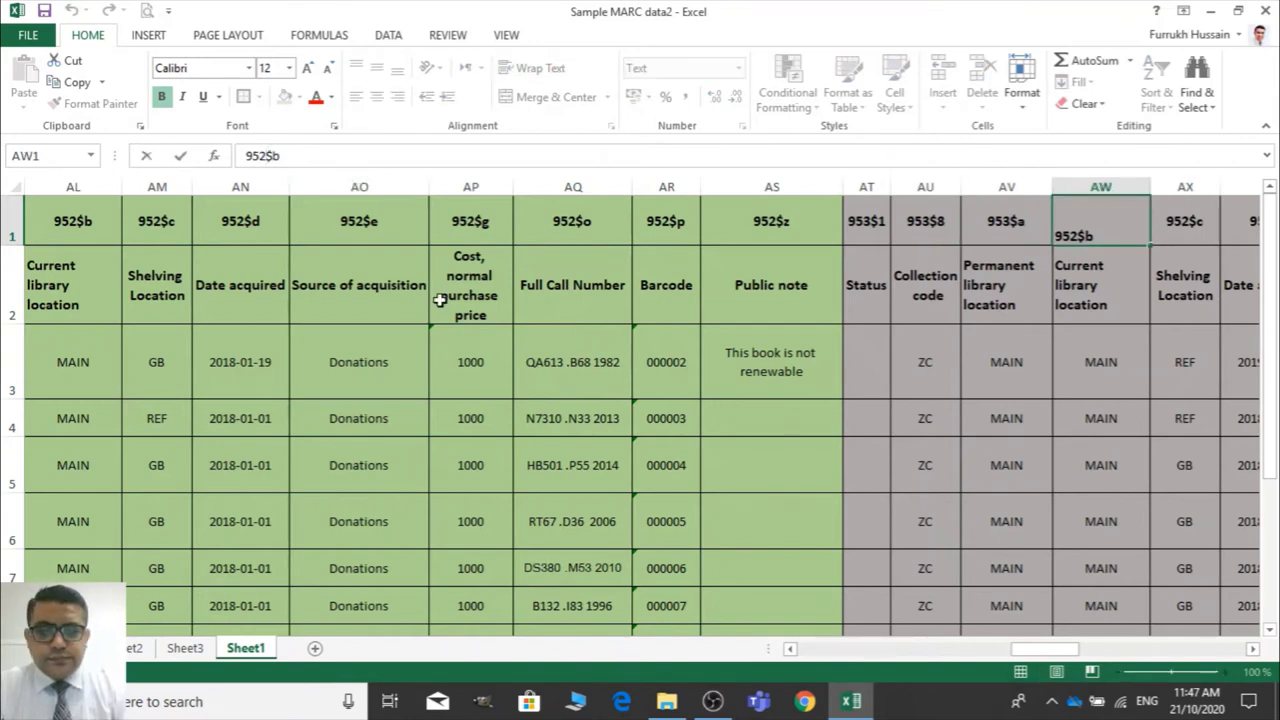
{"action": "key", "text": "BackSpace"}
{"action": "type", "text": "3"}
{"action": "key", "text": "Tab"}
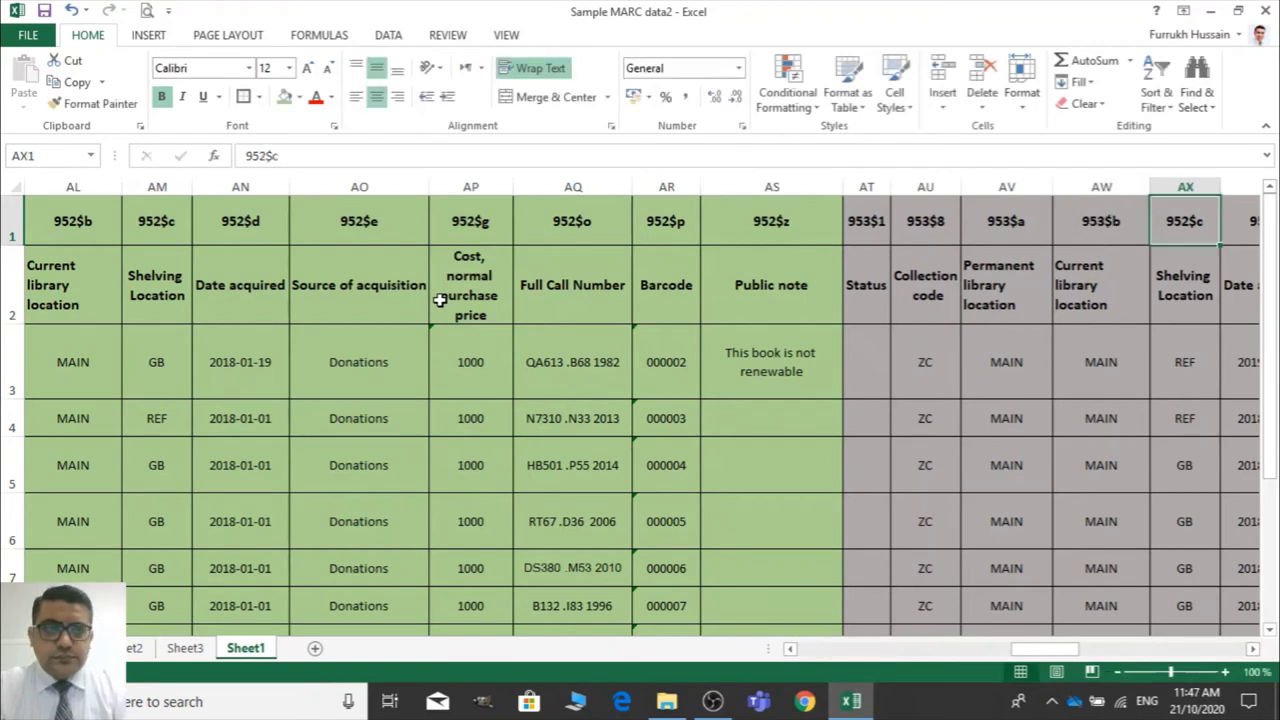
{"action": "scroll", "coordinate": [440, 300], "scroll_direction": "right", "scroll_amount": 1}
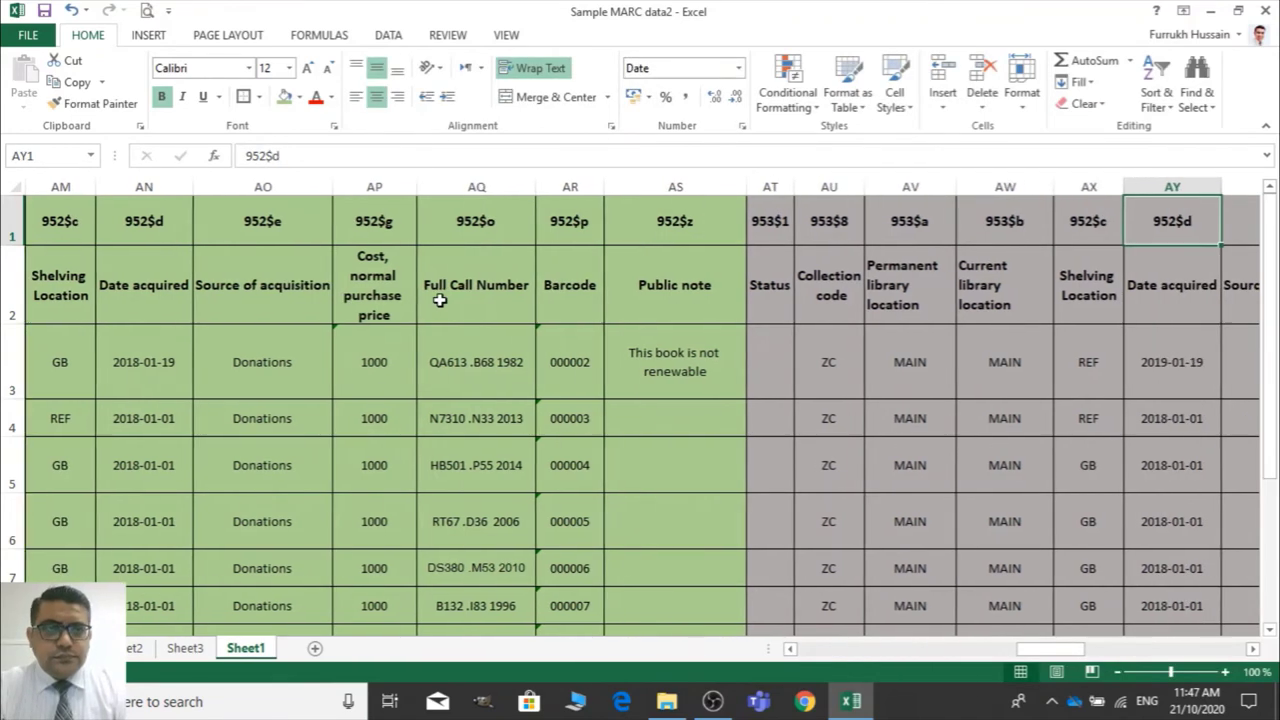
{"action": "left_click", "coordinate": [251, 155]}
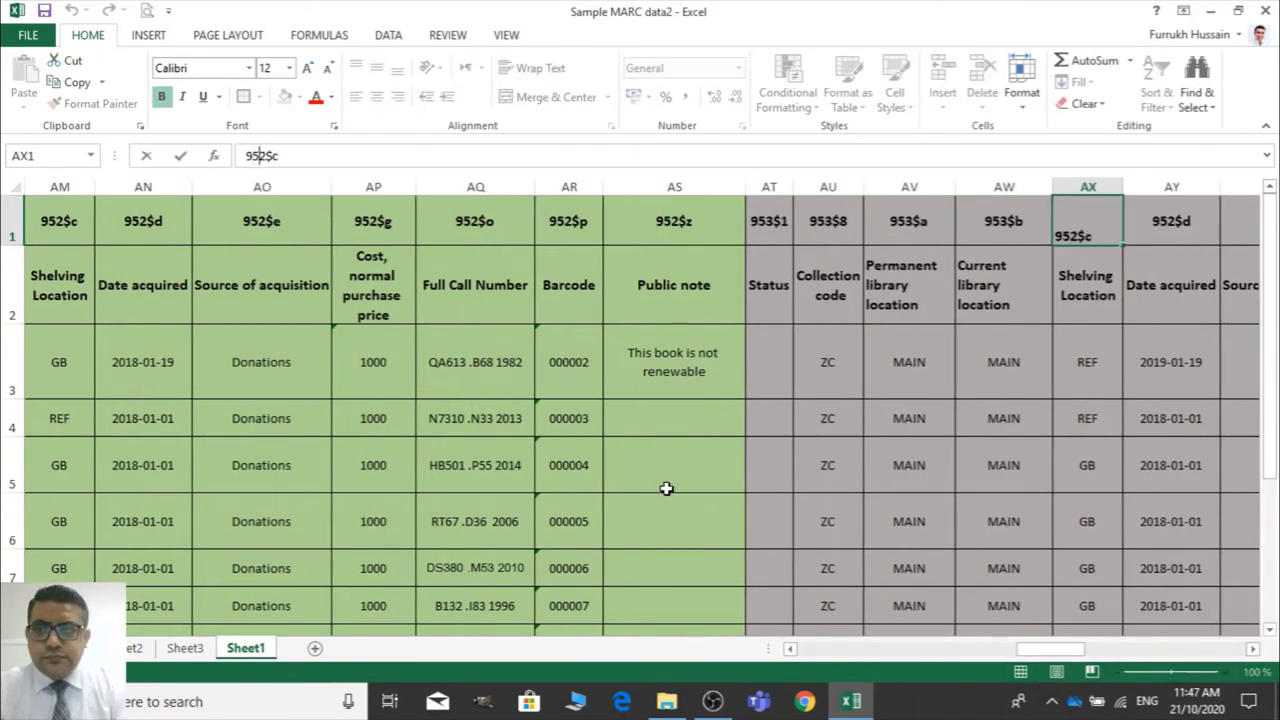
{"action": "key", "text": "BackSpace"}
{"action": "type", "text": "3"}
{"action": "key", "text": "Tab"}
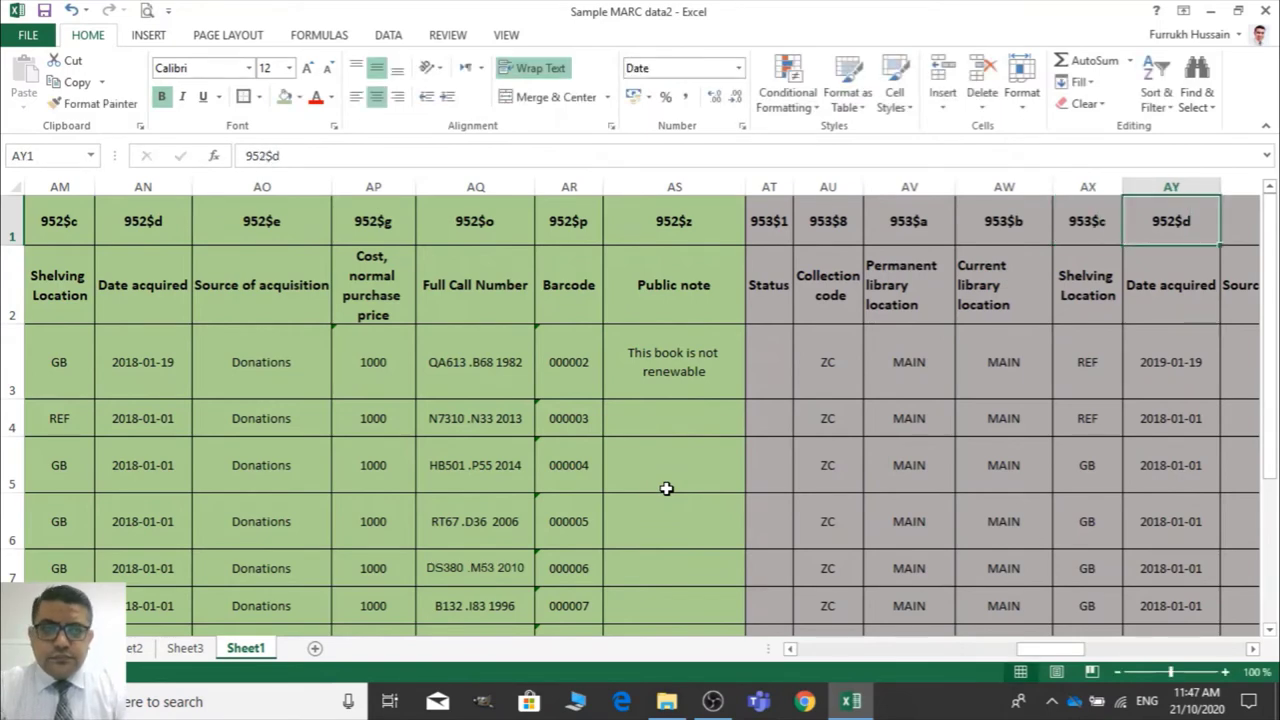
{"action": "scroll", "coordinate": [666, 488], "scroll_direction": "right", "scroll_amount": 2}
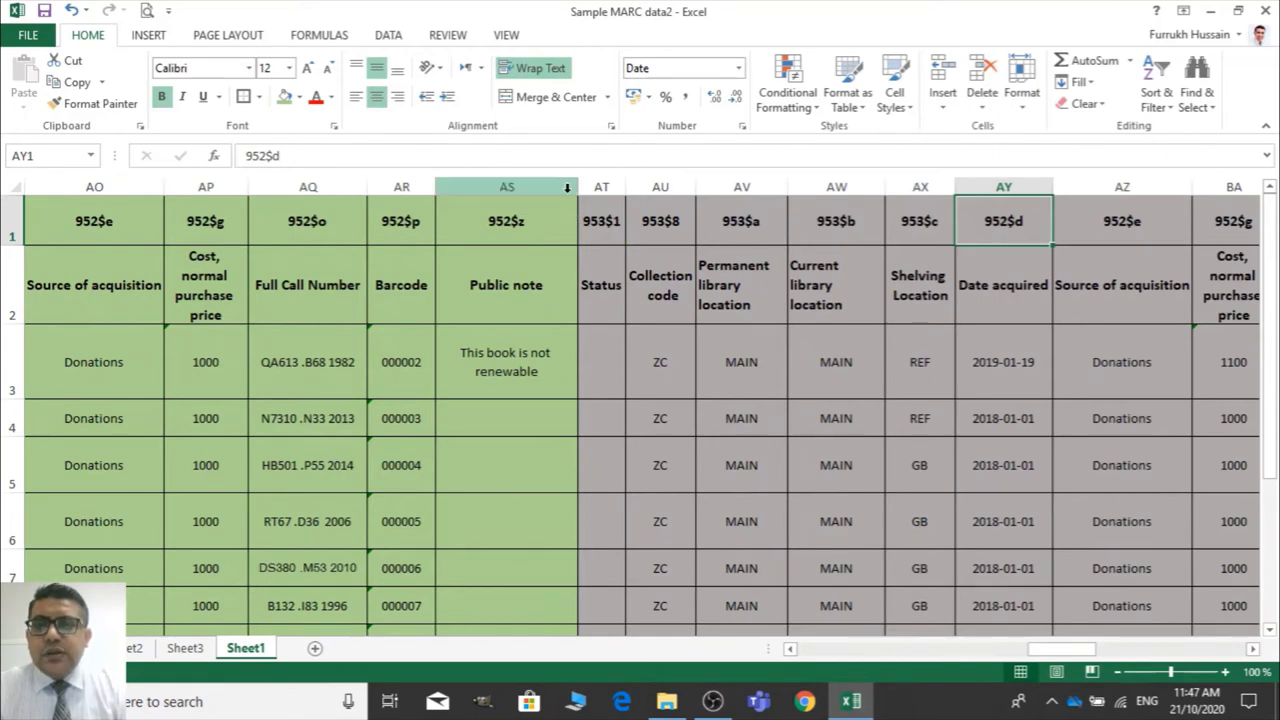
Retag AY1 as 953$d and AZ1 as 953$e
{"action": "mouse_move", "coordinate": [561, 185]}
{"action": "left_mouse_down"}
{"action": "mouse_move", "coordinate": [15, 185]}
{"action": "mouse_move", "coordinate": [561, 185]}
{"action": "left_mouse_up"}
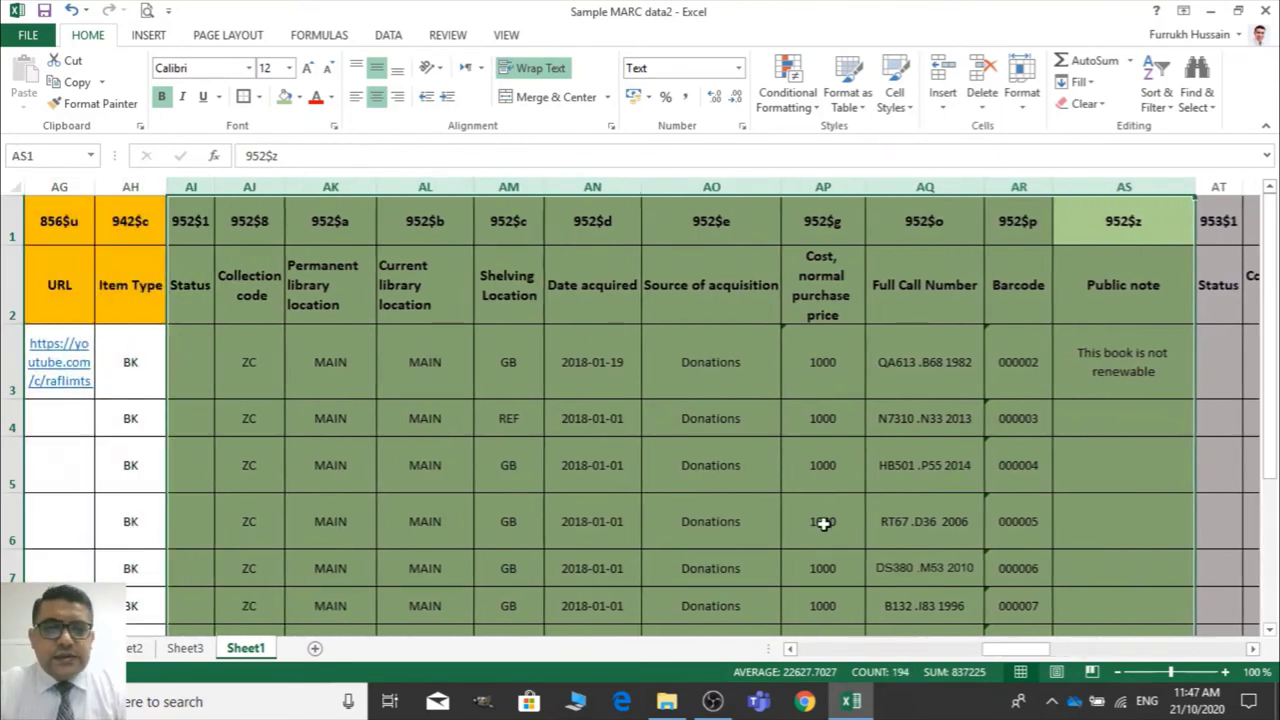
{"action": "left_click_drag", "start_coordinate": [1015, 649], "coordinate": [1095, 672]}
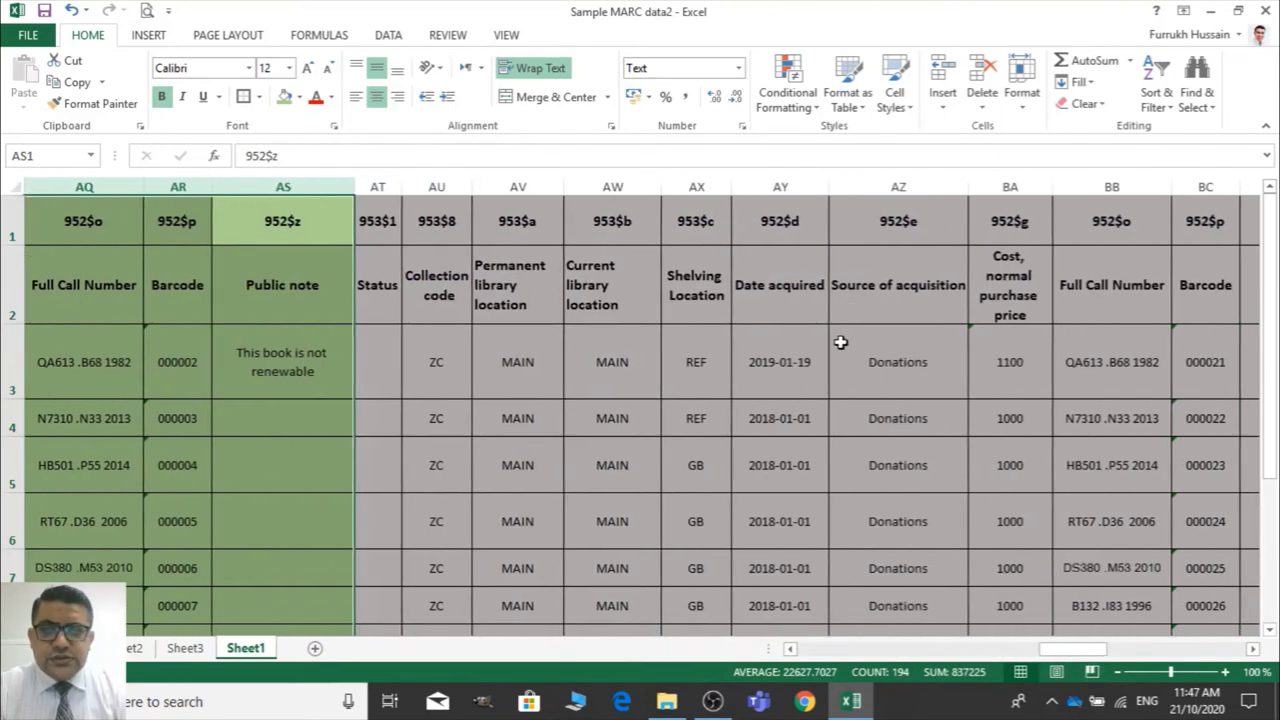
{"action": "left_click", "coordinate": [703, 225]}
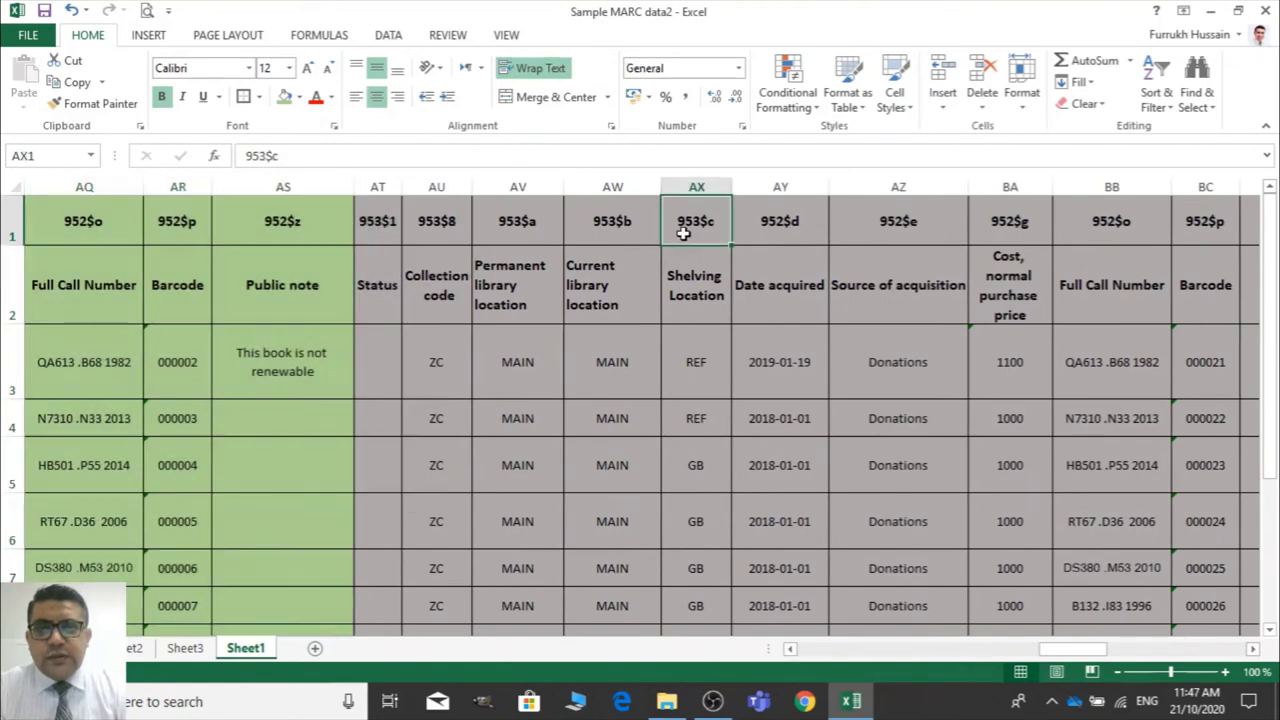
{"action": "left_click", "coordinate": [779, 236]}
{"action": "left_click", "coordinate": [267, 155]}
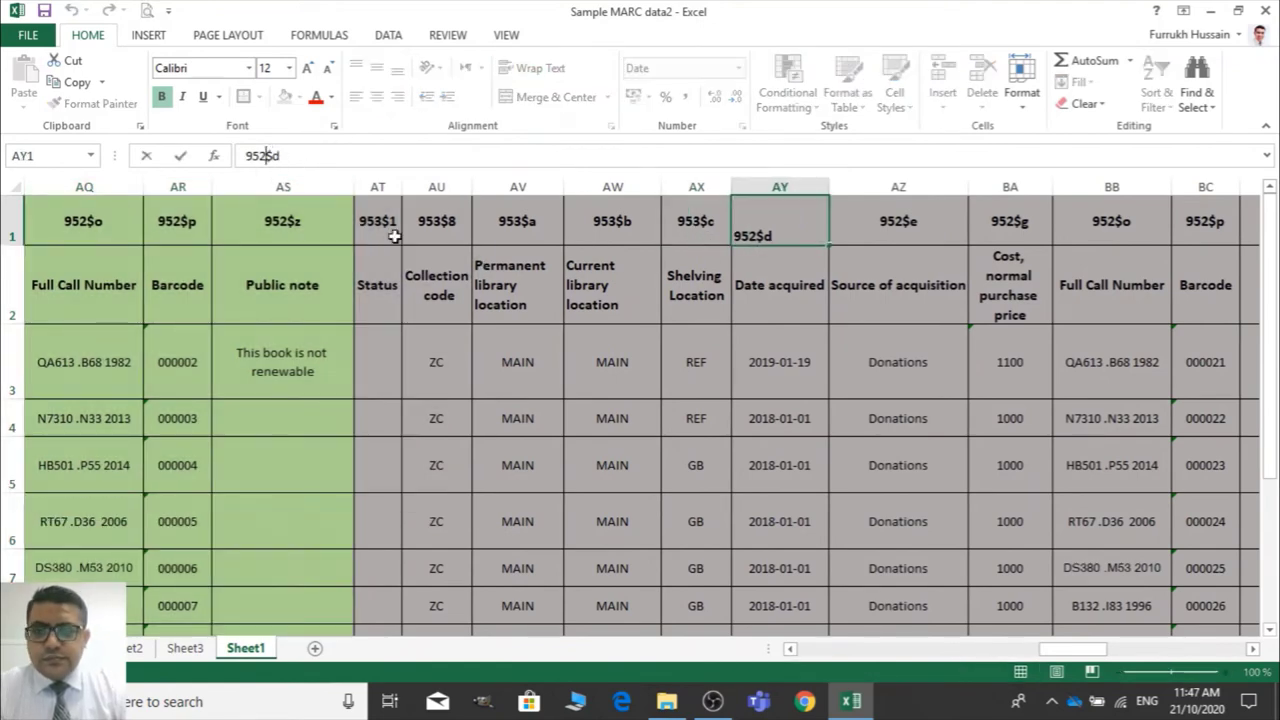
{"action": "key", "text": "BackSpace"}
{"action": "type", "text": "3"}
{"action": "key", "text": "Tab"}
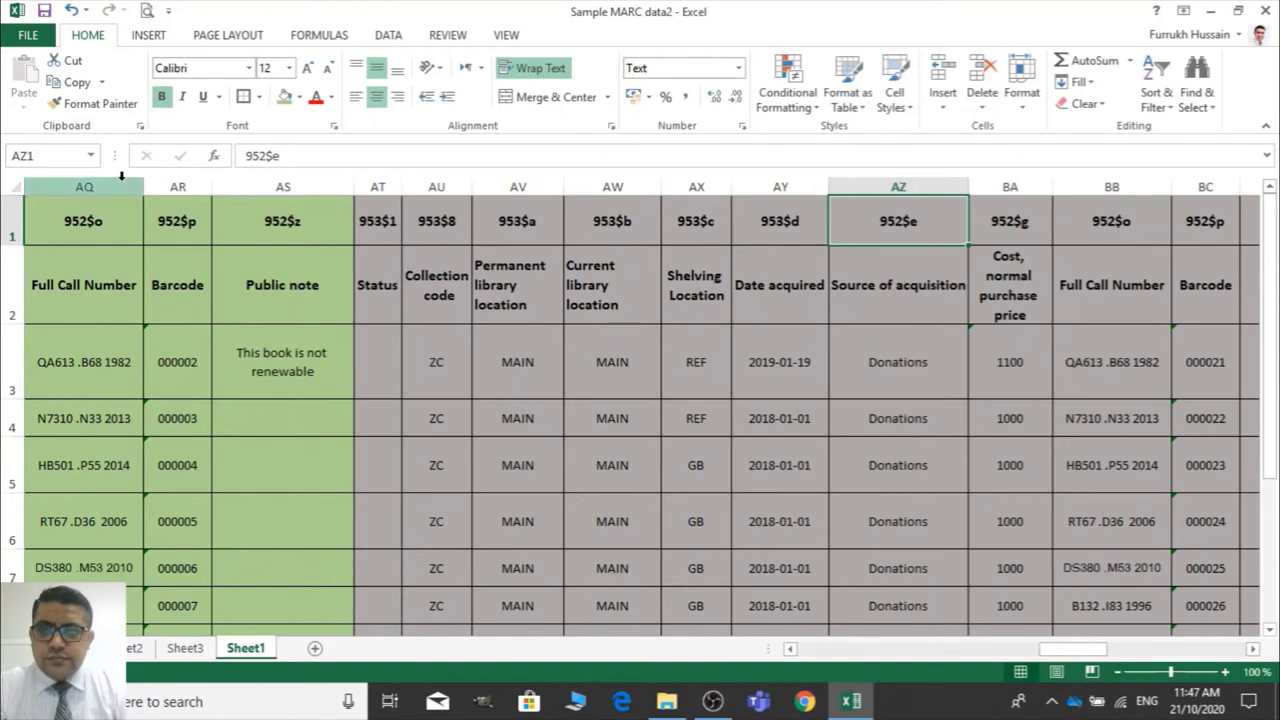
{"action": "left_click", "coordinate": [268, 157]}
{"action": "key", "text": "BackSpace"}
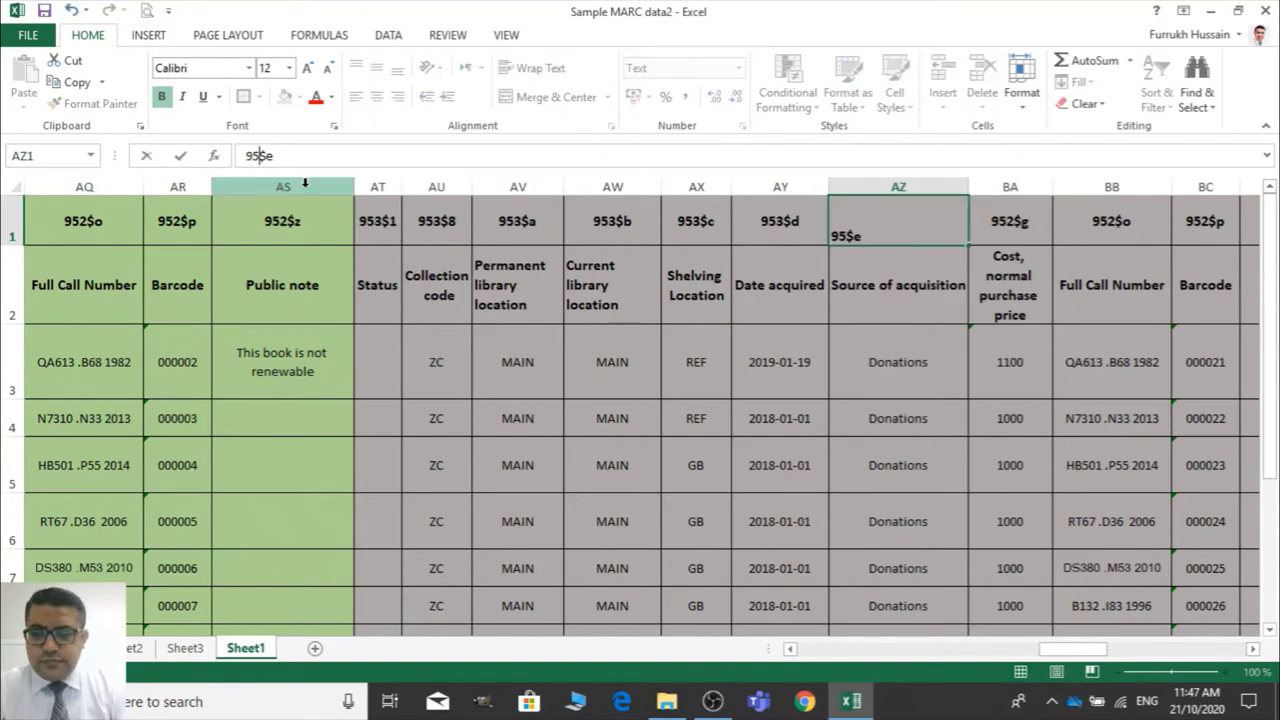
{"action": "type", "text": "3"}
{"action": "key", "text": "Tab"}
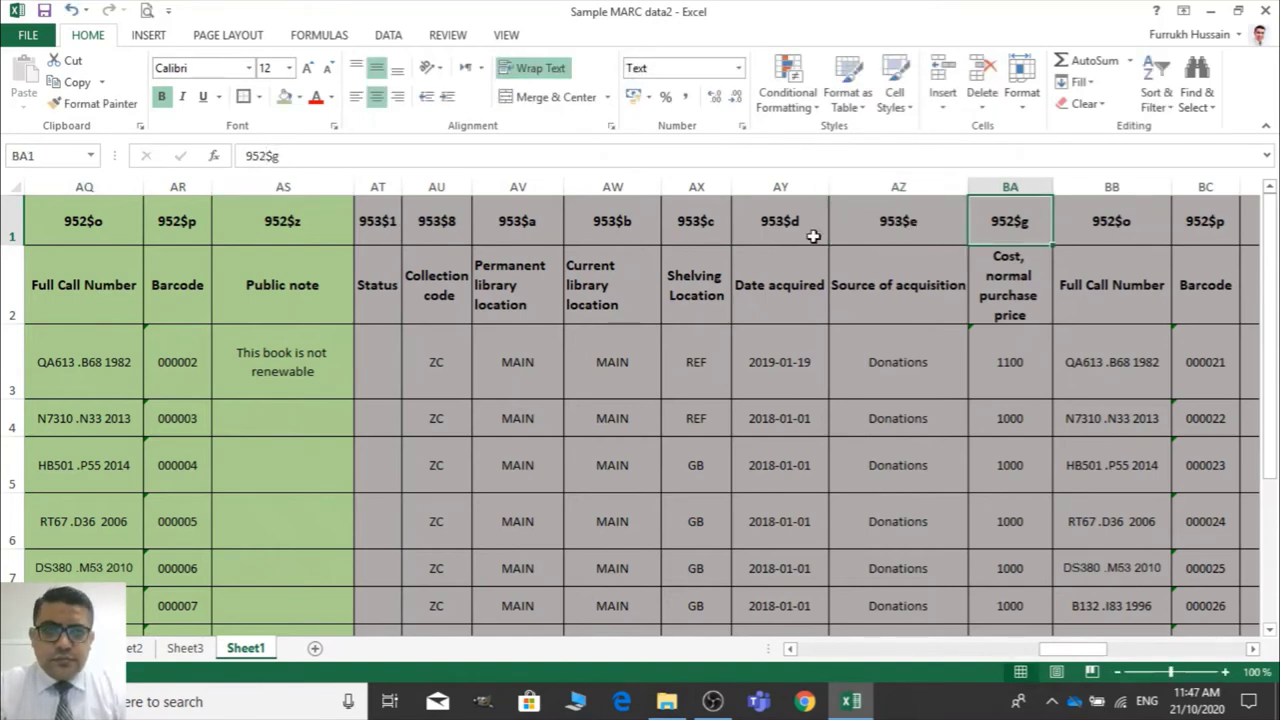
Change BA1 from 952$g to 953$g, fixing the half-finished entry
{"action": "left_click", "coordinate": [252, 157]}
{"action": "key", "text": "BackSpace"}
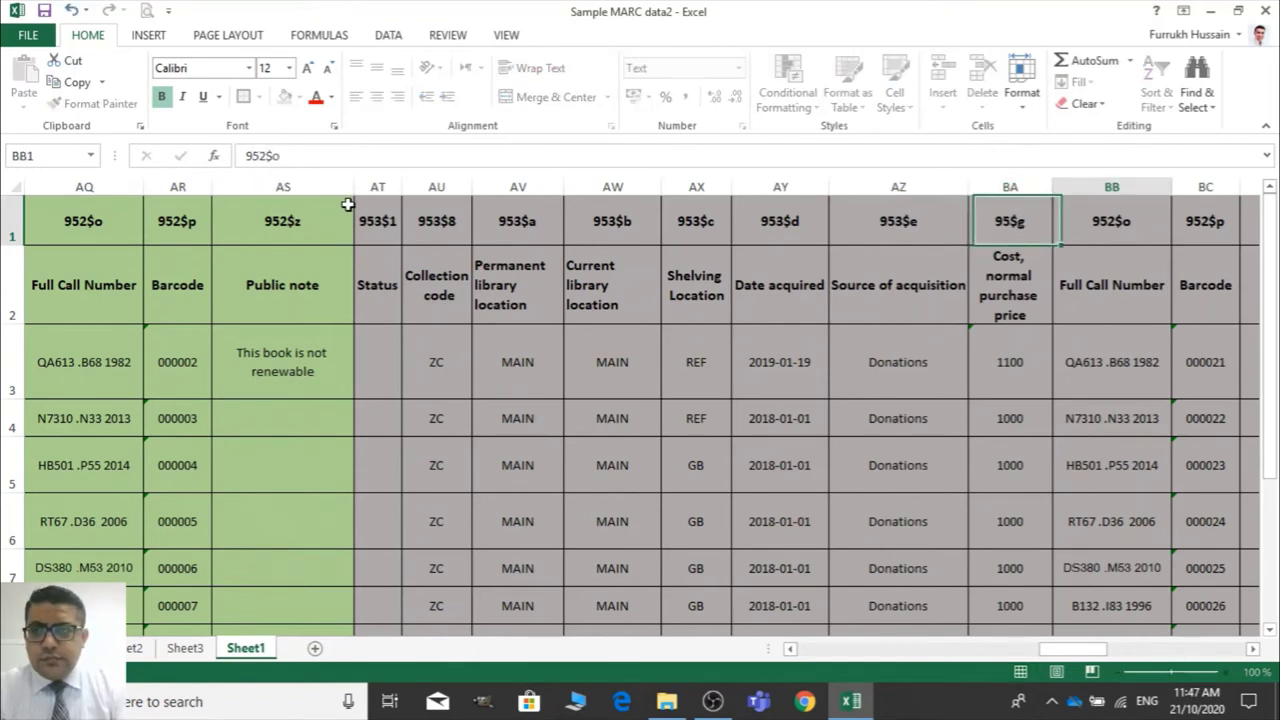
{"action": "key", "text": "Tab"}
{"action": "key", "text": "Tab"}
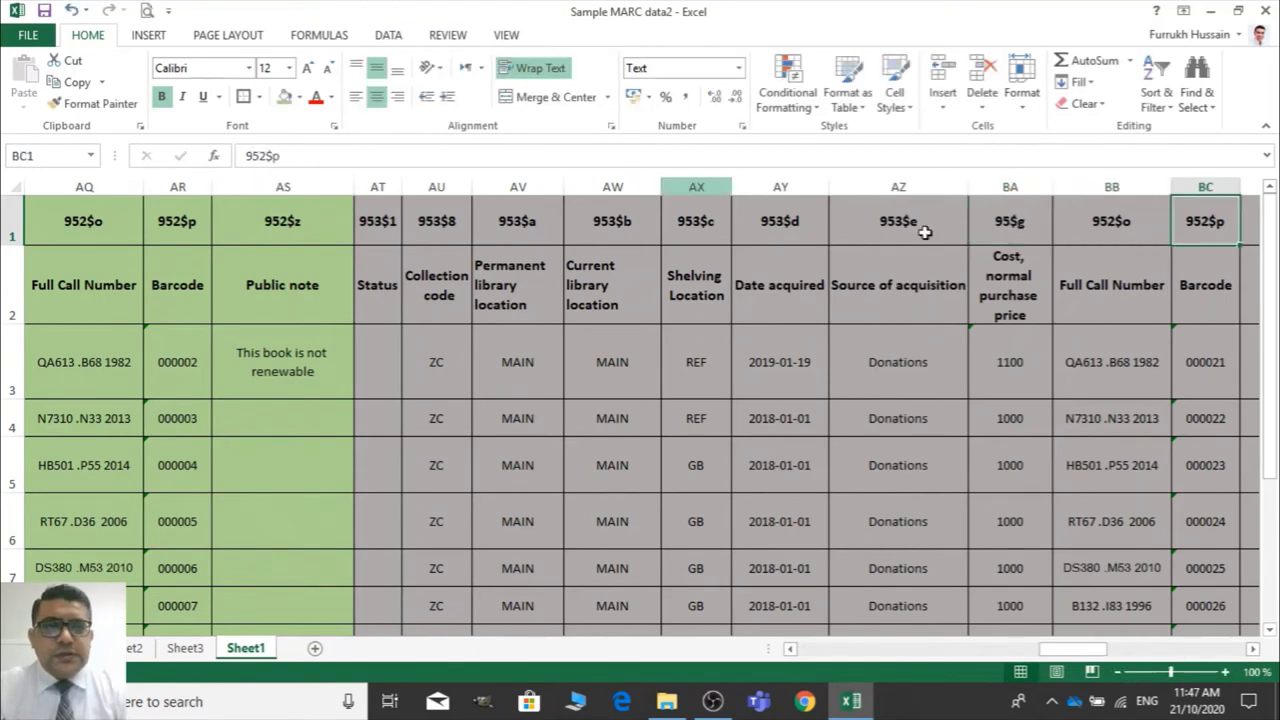
{"action": "left_click", "coordinate": [1030, 225]}
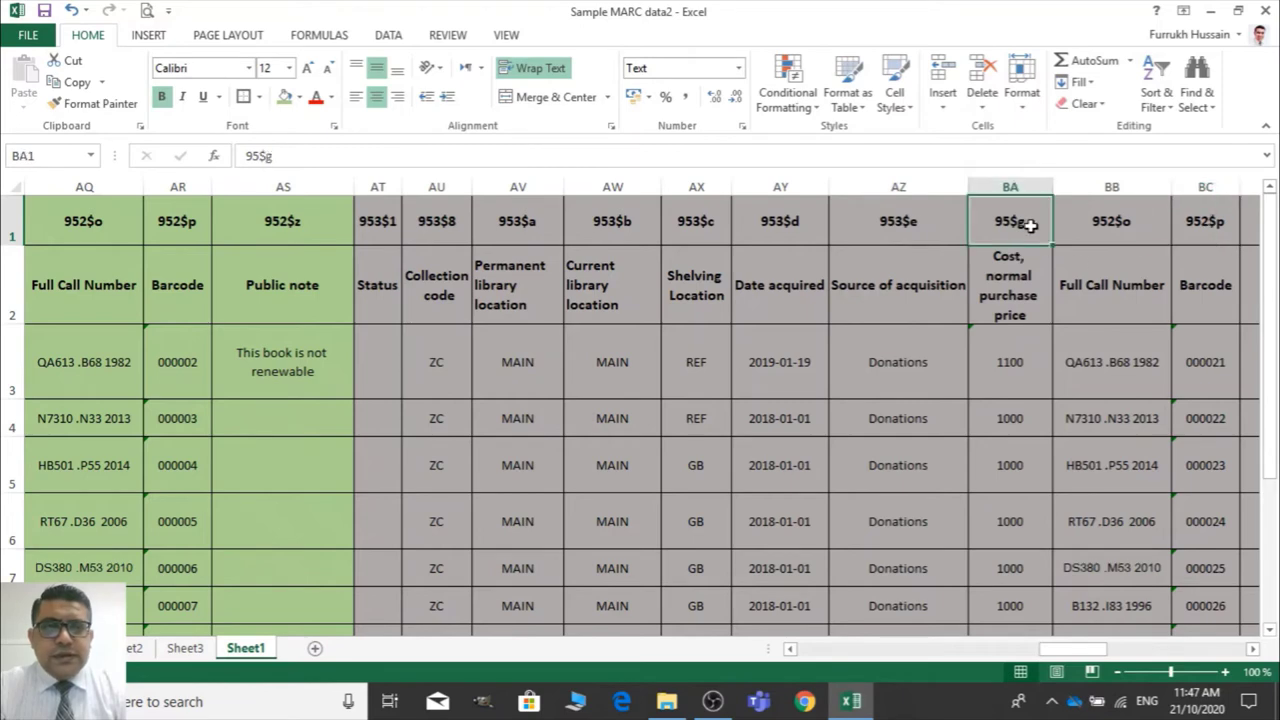
{"action": "left_click", "coordinate": [260, 156]}
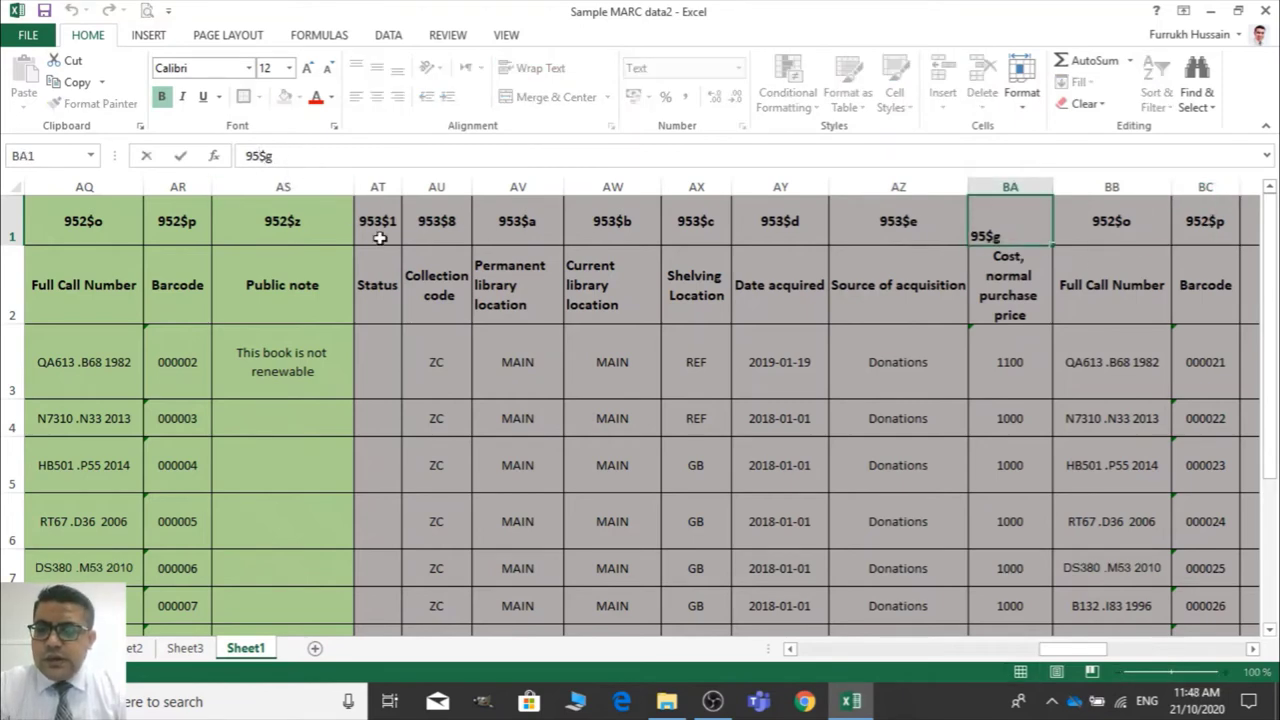
{"action": "type", "text": "3"}
{"action": "key", "text": "Tab"}
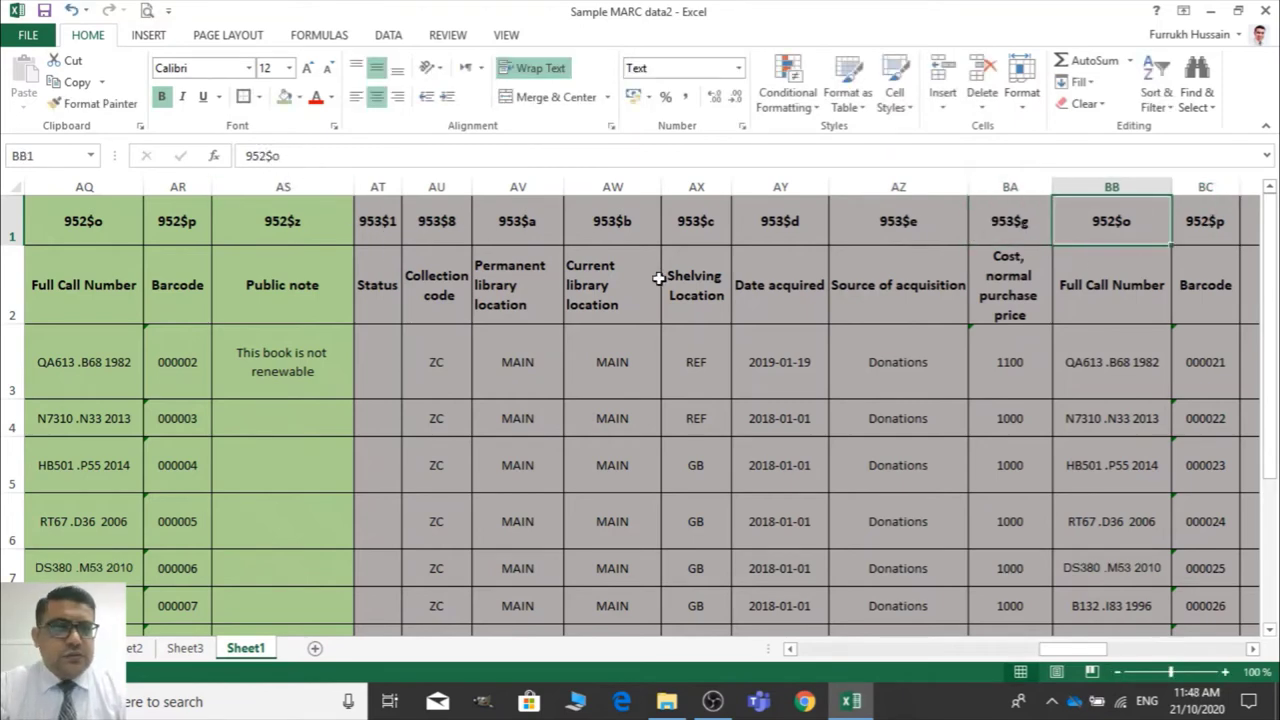
Retag BB1, BC1 and BD1 as 953$o, 953$p and 953$z
{"action": "double_click", "coordinate": [1120, 227]}
{"action": "key", "text": "BackSpace"}
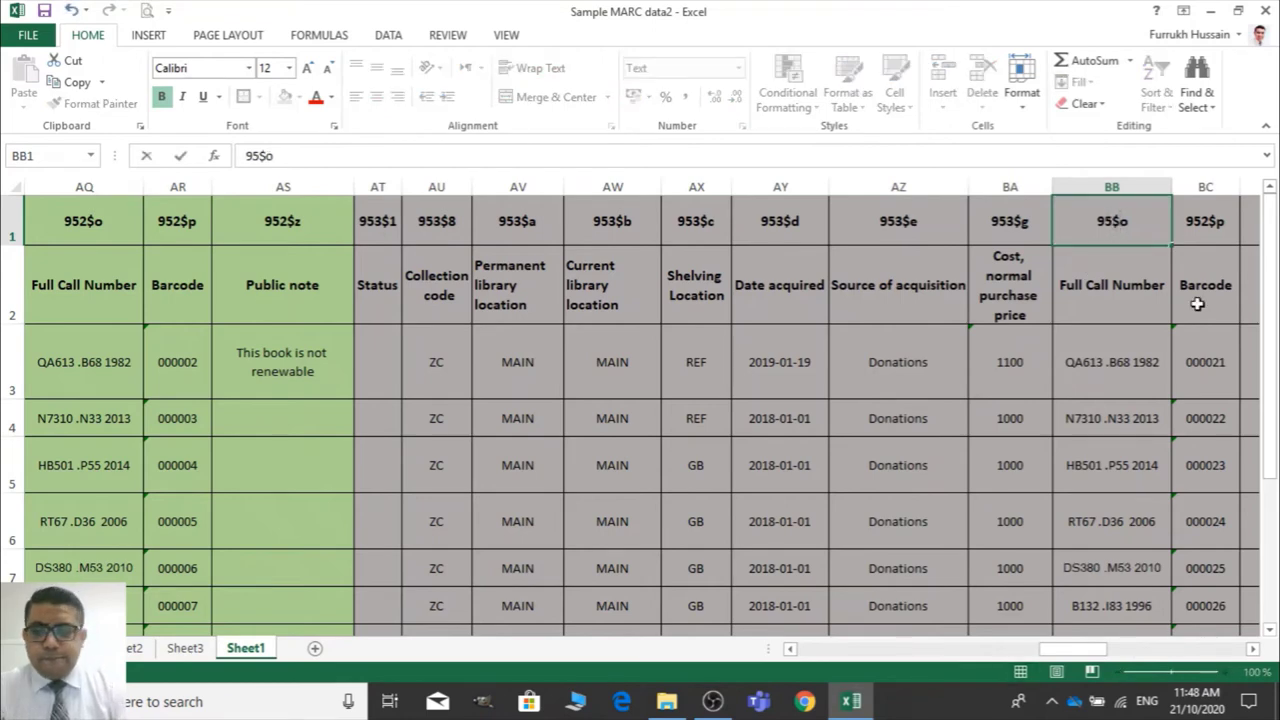
{"action": "type", "text": "3"}
{"action": "key", "text": "Tab"}
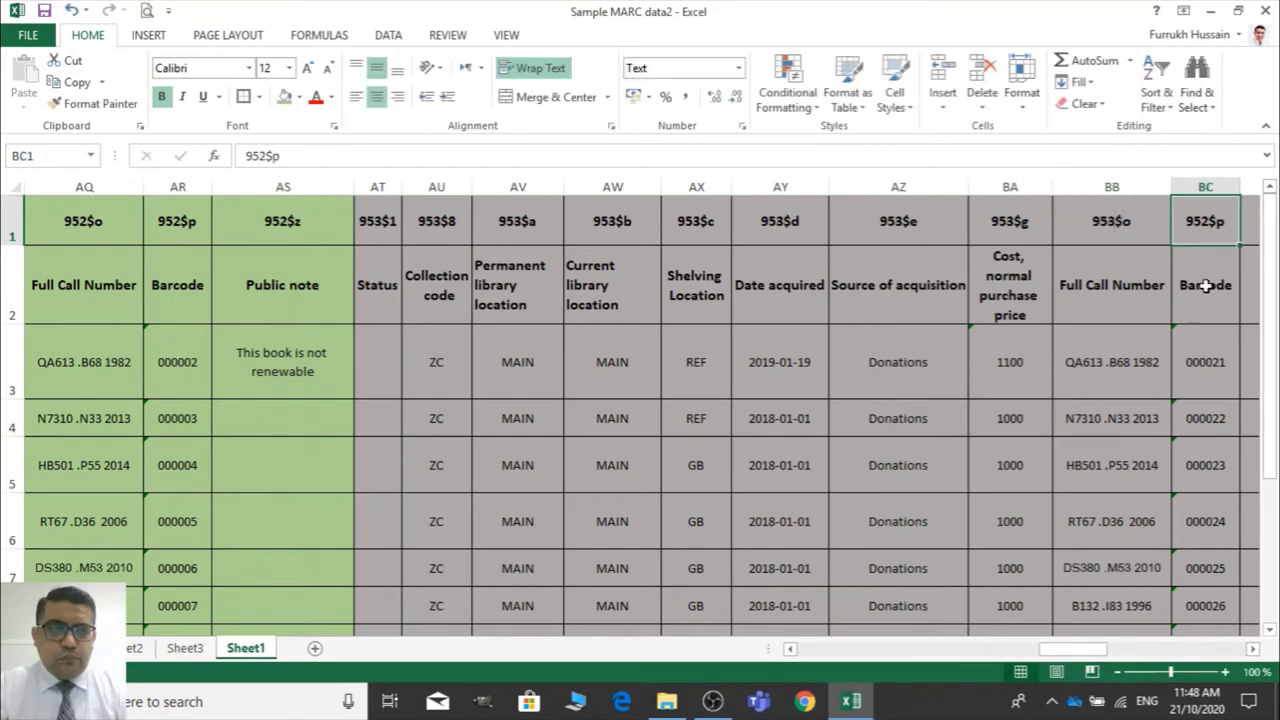
{"action": "double_click", "coordinate": [1200, 226]}
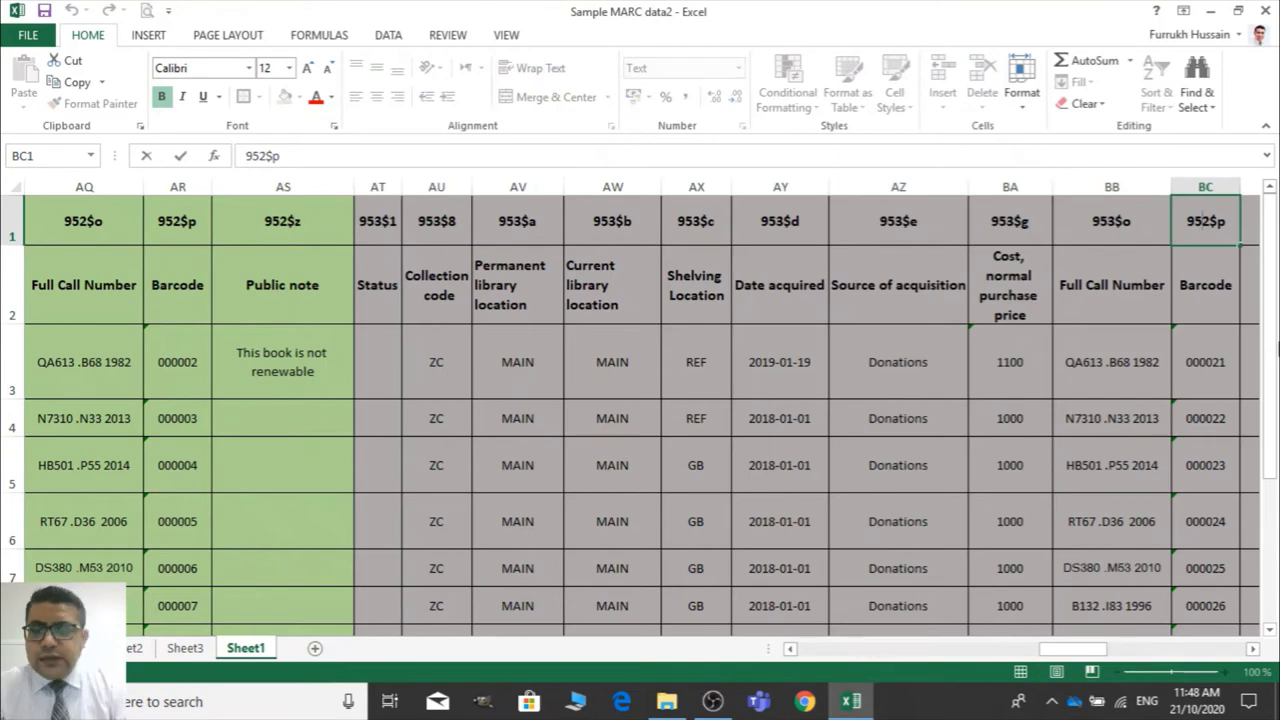
{"action": "key", "text": "BackSpace"}
{"action": "type", "text": "3"}
{"action": "key", "text": "Tab"}
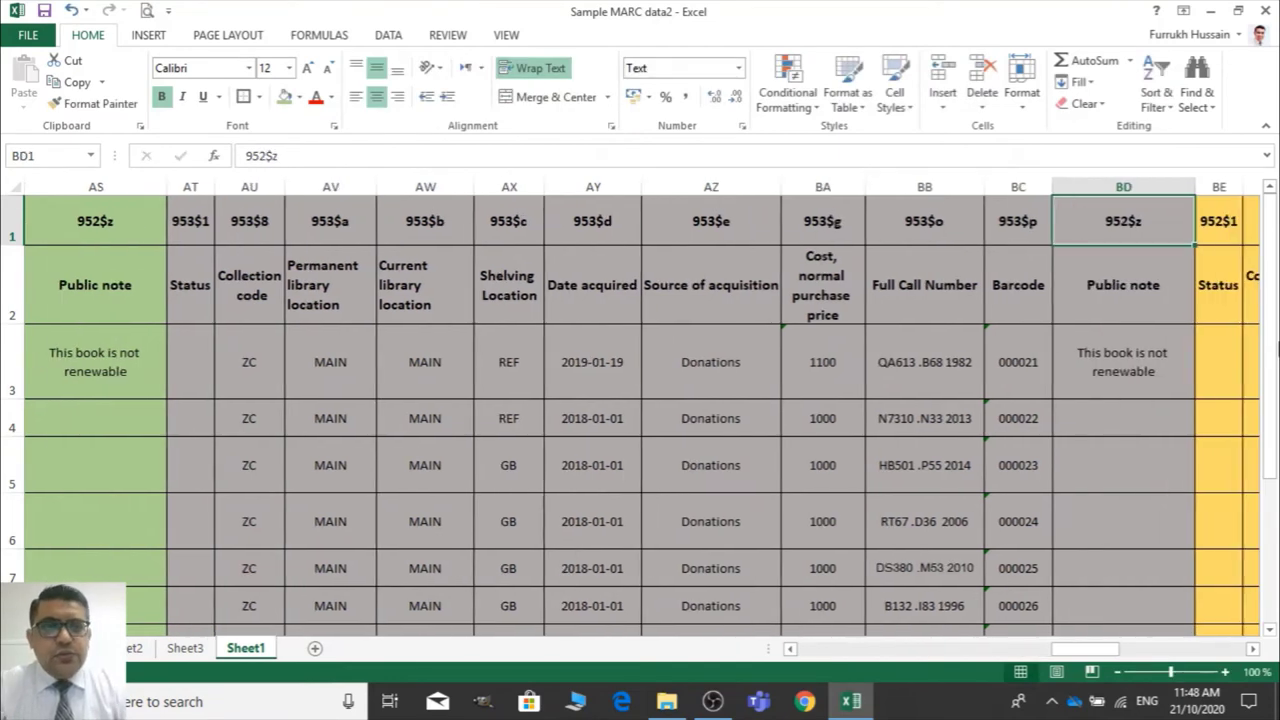
{"action": "left_click", "coordinate": [265, 155]}
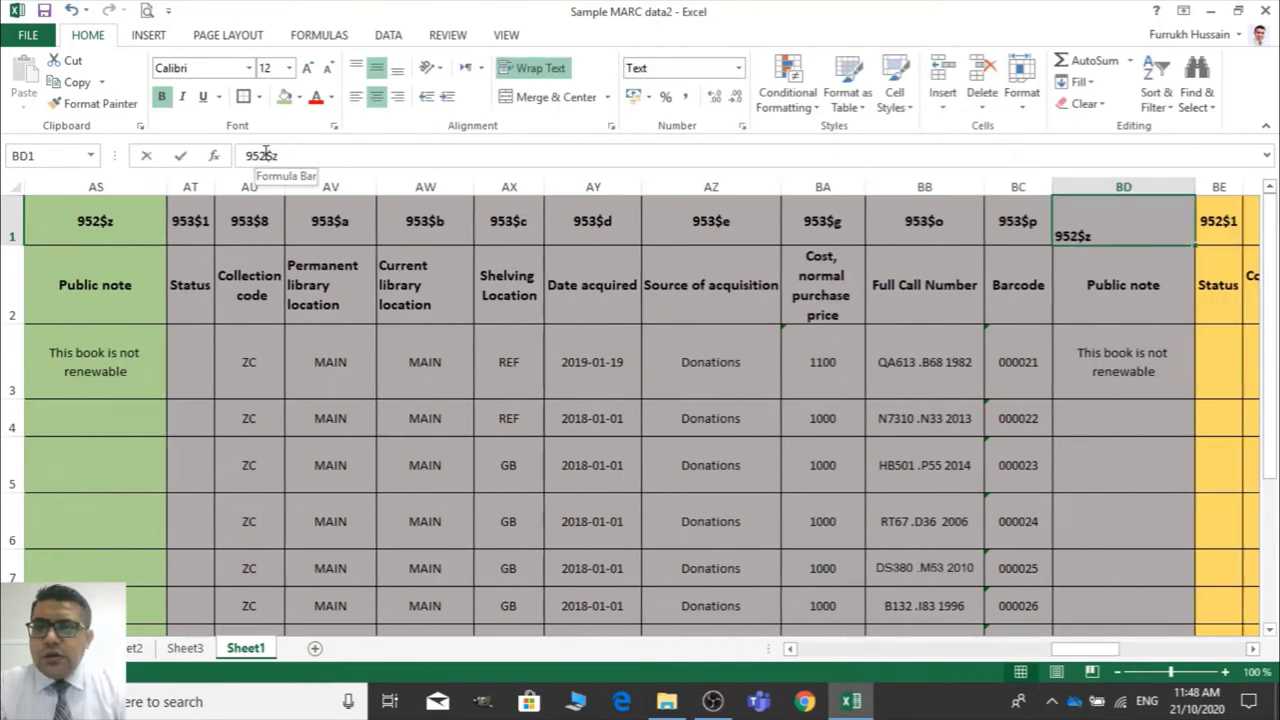
{"action": "key", "text": "BackSpace"}
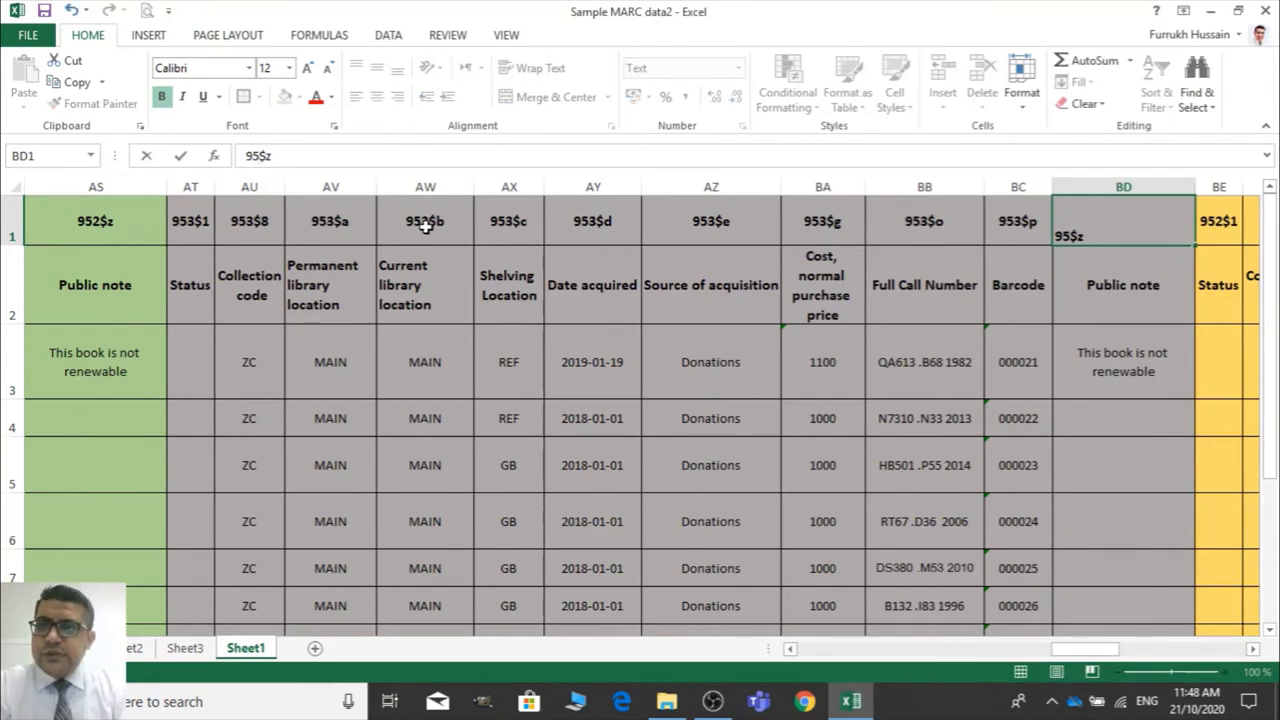
{"action": "type", "text": "3"}
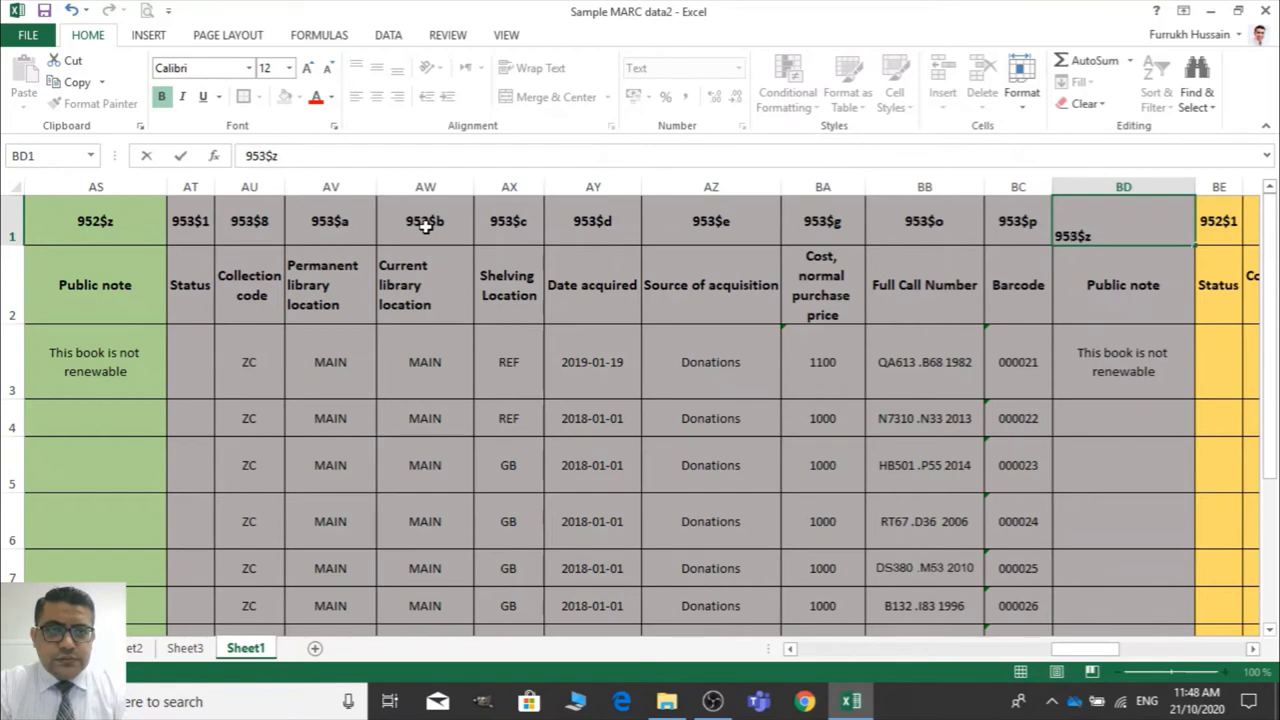
{"action": "key", "text": "Tab"}
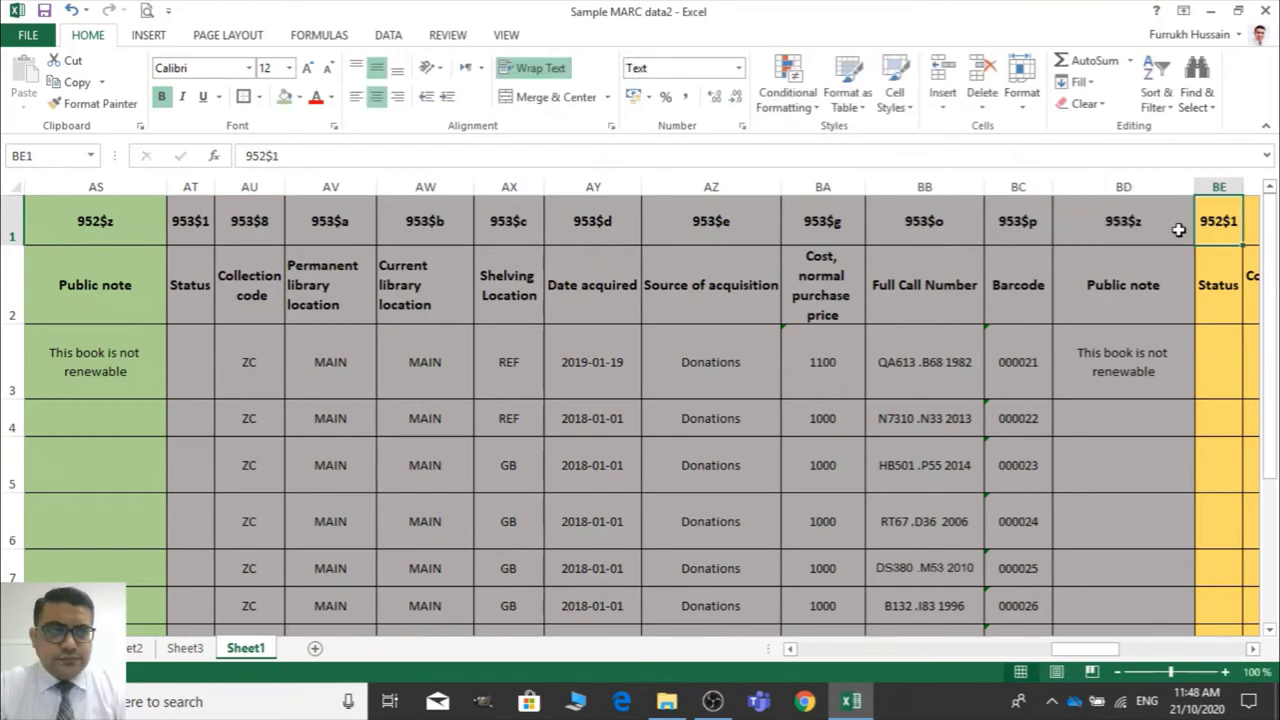
Retag the yellow block's BE1, BF1 and BG1 as 954$1, 954$8 and 954$a
{"action": "left_click", "coordinate": [1255, 650]}
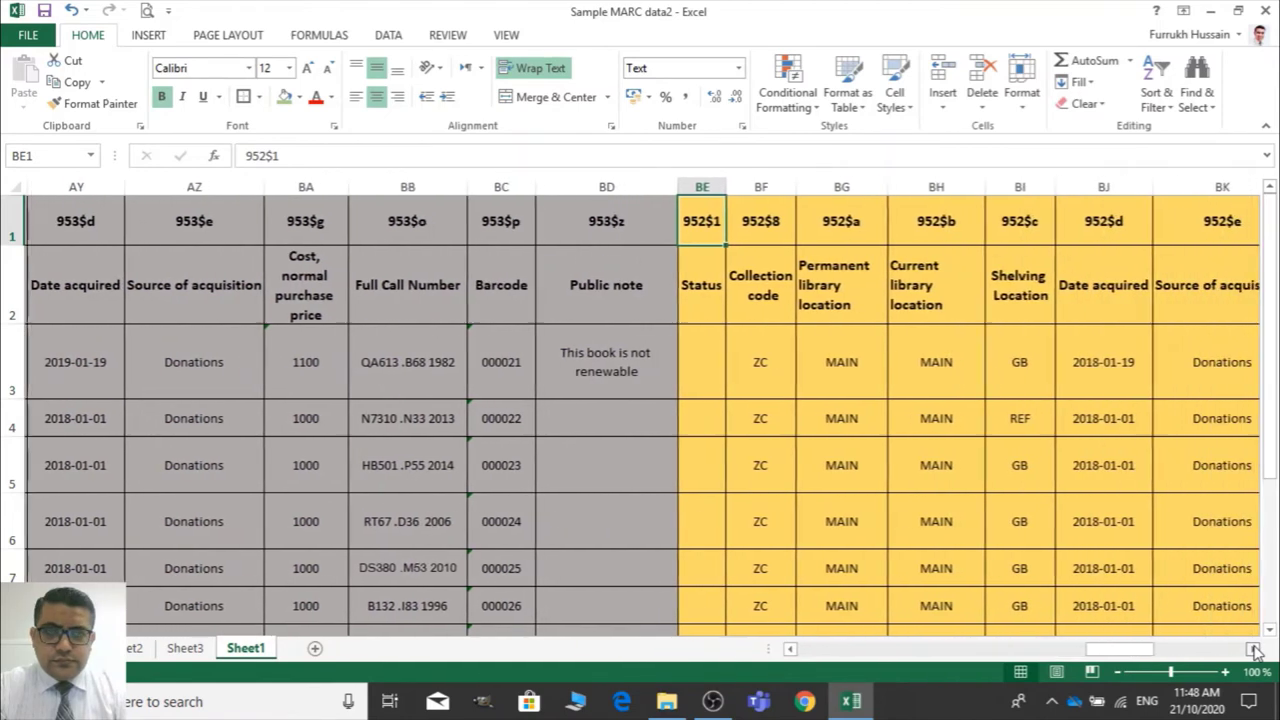
{"action": "left_click", "coordinate": [1255, 650]}
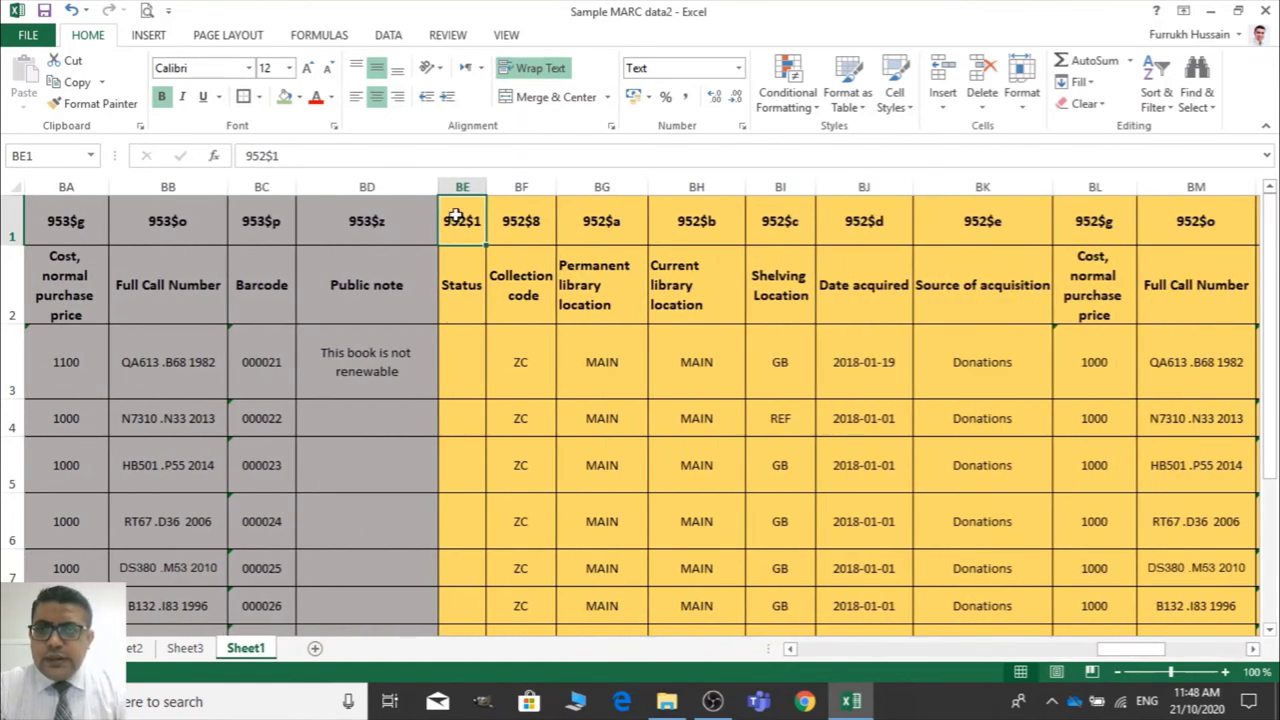
{"action": "double_click", "coordinate": [457, 218]}
{"action": "key", "text": "BackSpace"}
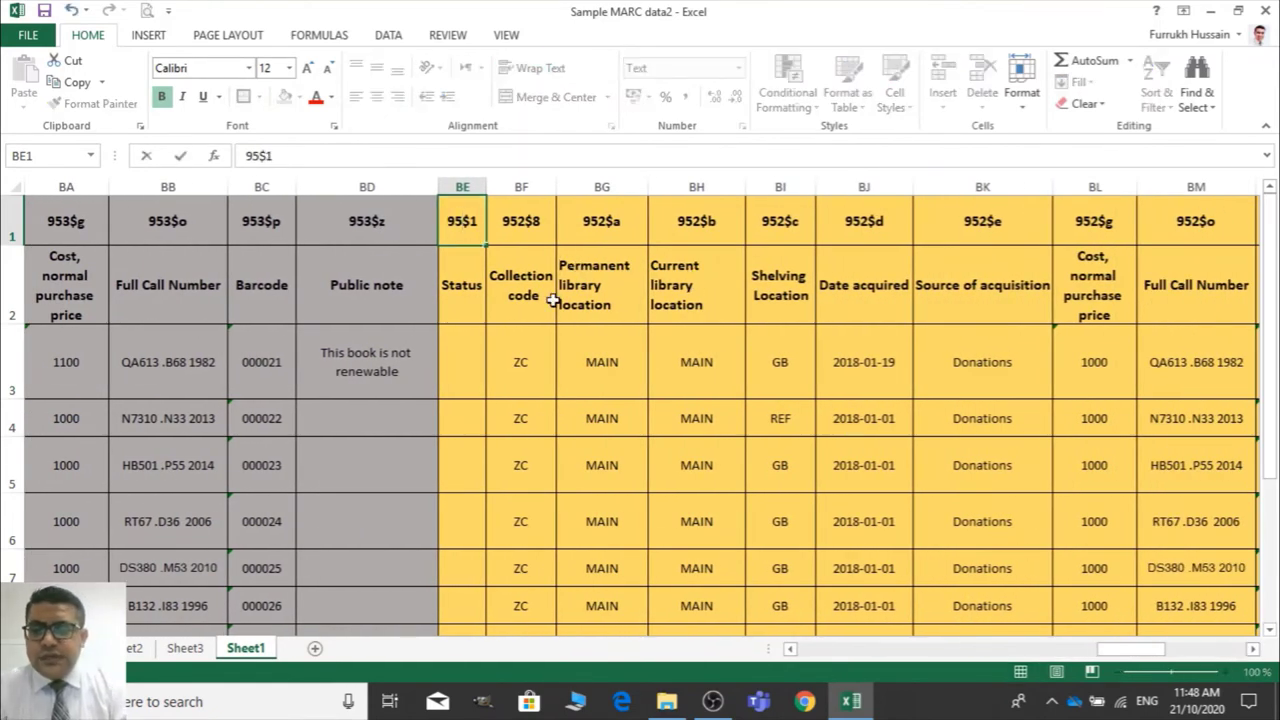
{"action": "type", "text": "4"}
{"action": "key", "text": "Tab"}
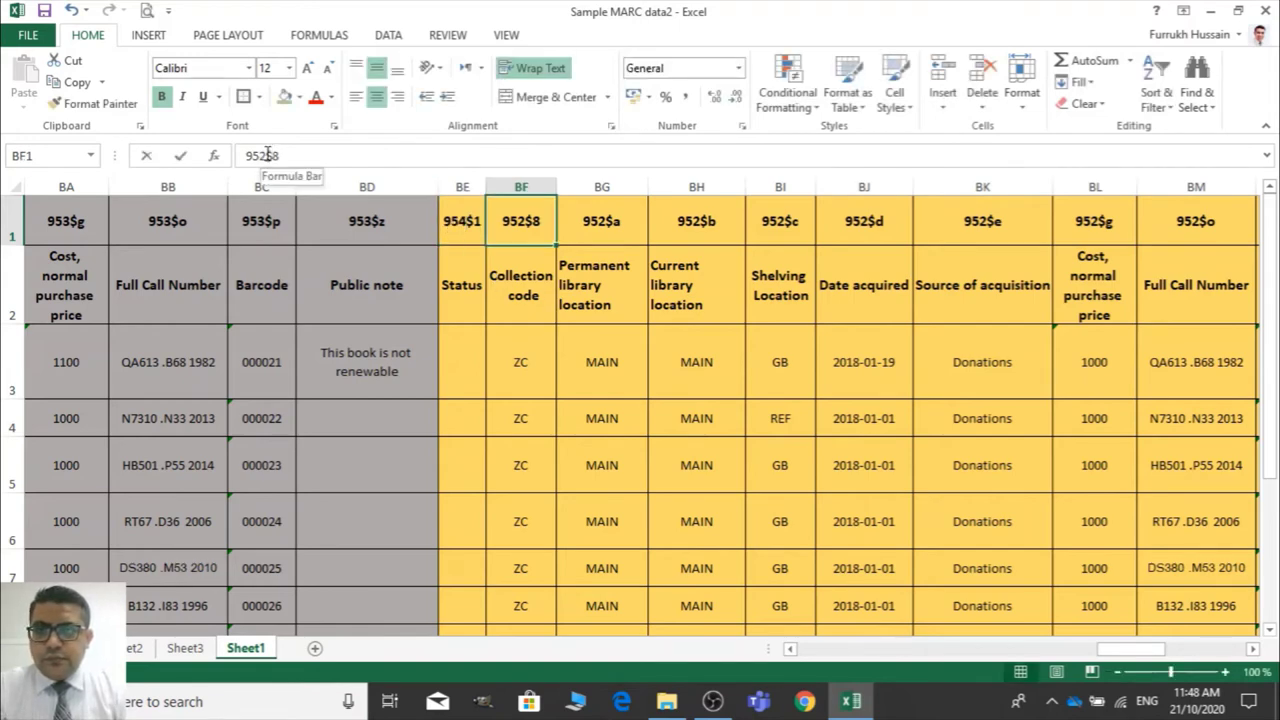
{"action": "left_click", "coordinate": [267, 155]}
{"action": "key", "text": "BackSpace"}
{"action": "type", "text": "4"}
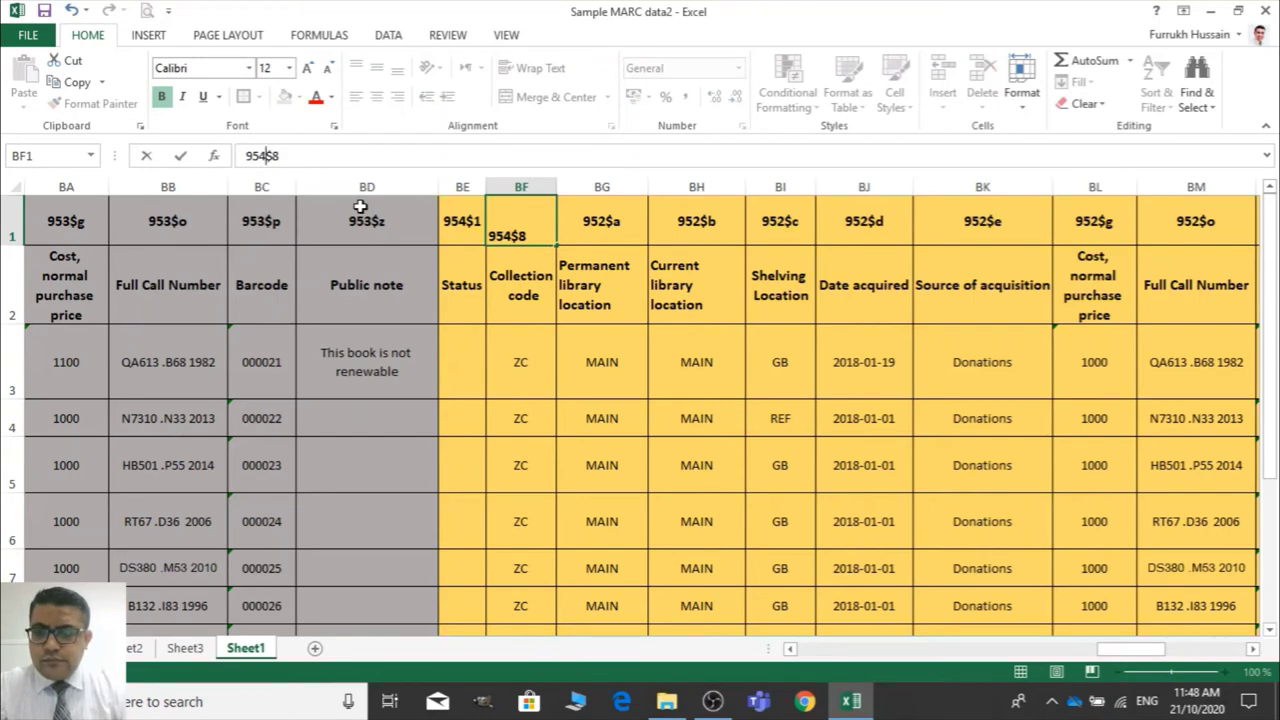
{"action": "key", "text": "Tab"}
{"action": "left_click", "coordinate": [266, 156]}
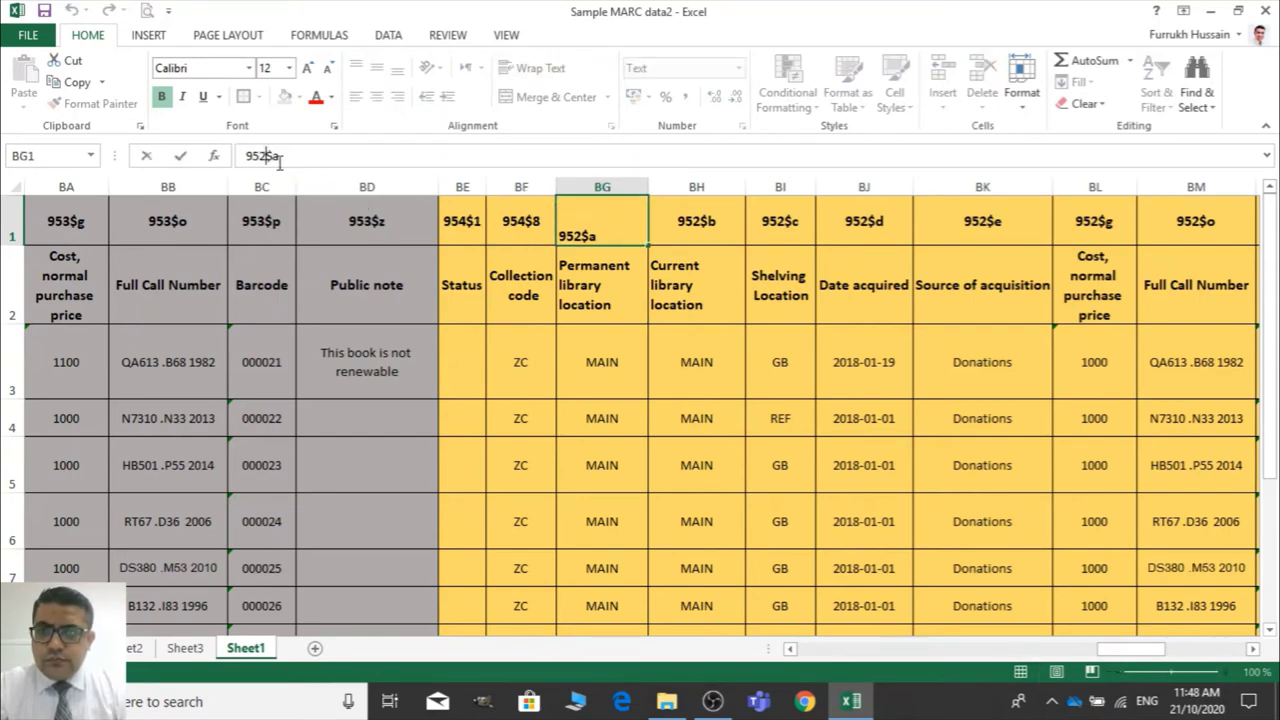
{"action": "key", "text": "BackSpace"}
{"action": "type", "text": "4"}
{"action": "key", "text": "Tab"}
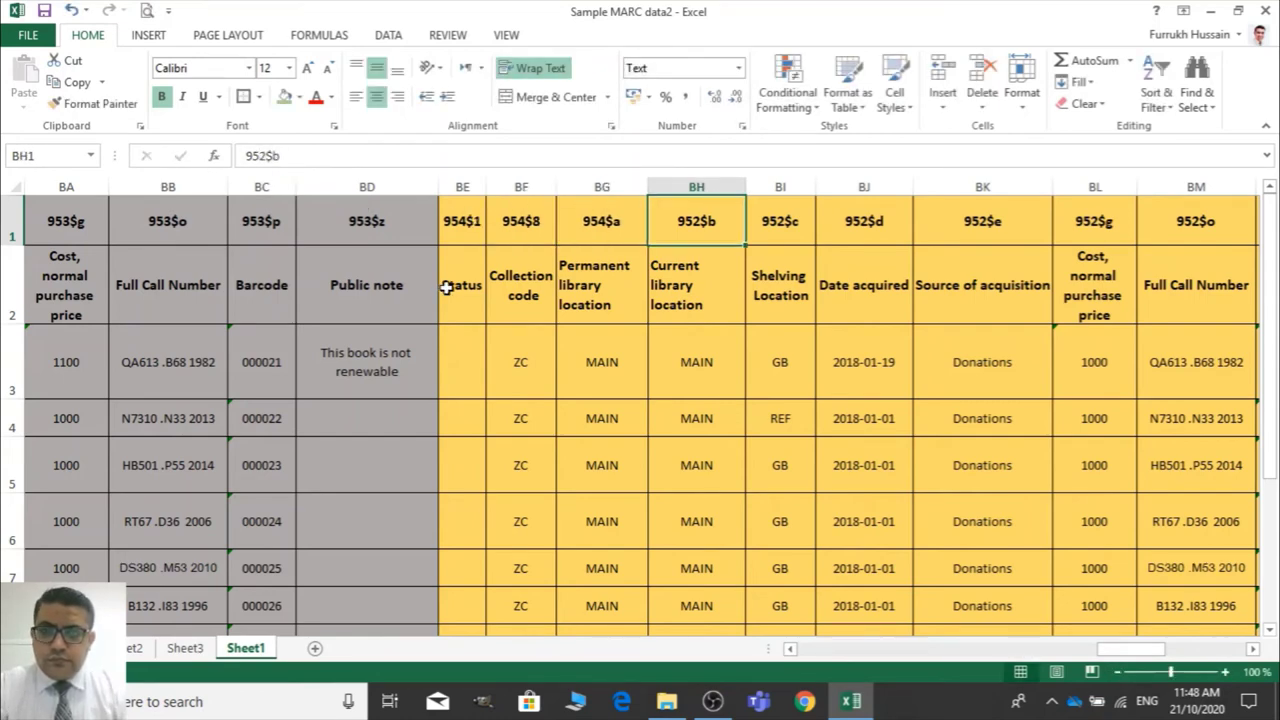
Change BH1, BI1 and BJ1 to 954$b, 954$c and 954$d
{"action": "double_click", "coordinate": [697, 222]}
{"action": "key", "text": "BackSpace"}
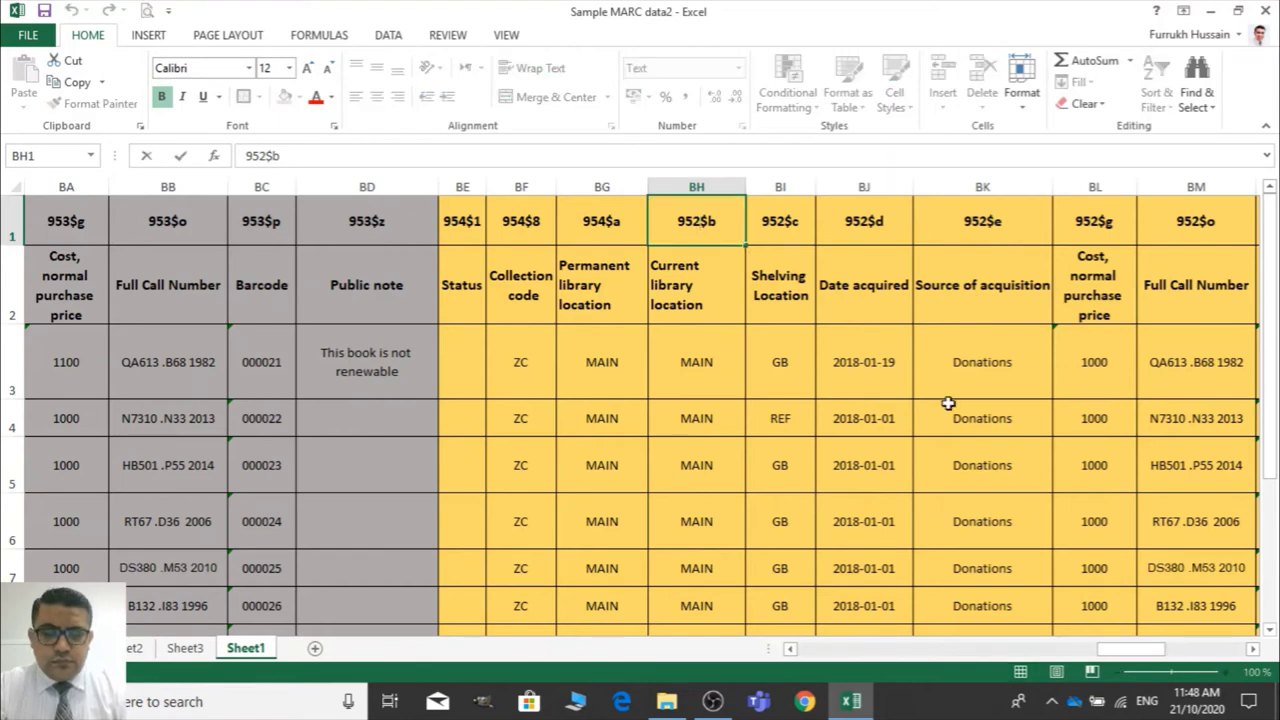
{"action": "type", "text": "4"}
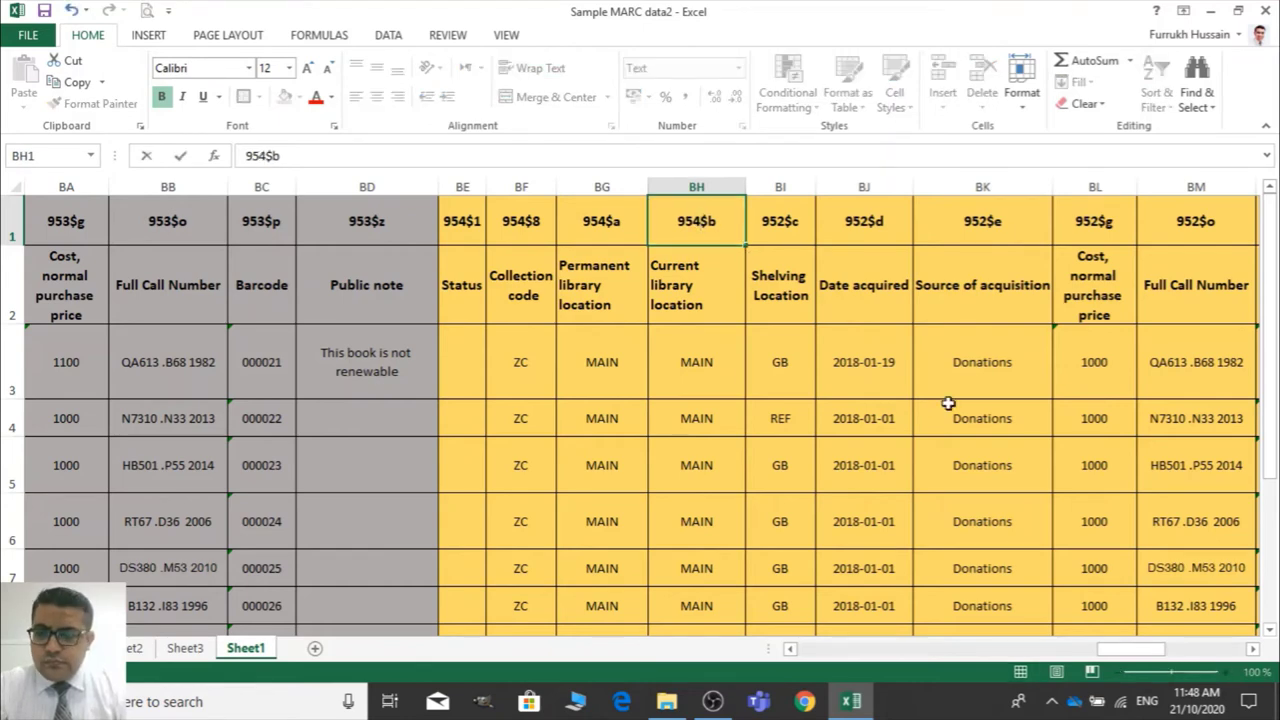
{"action": "key", "text": "Tab"}
{"action": "double_click", "coordinate": [788, 224]}
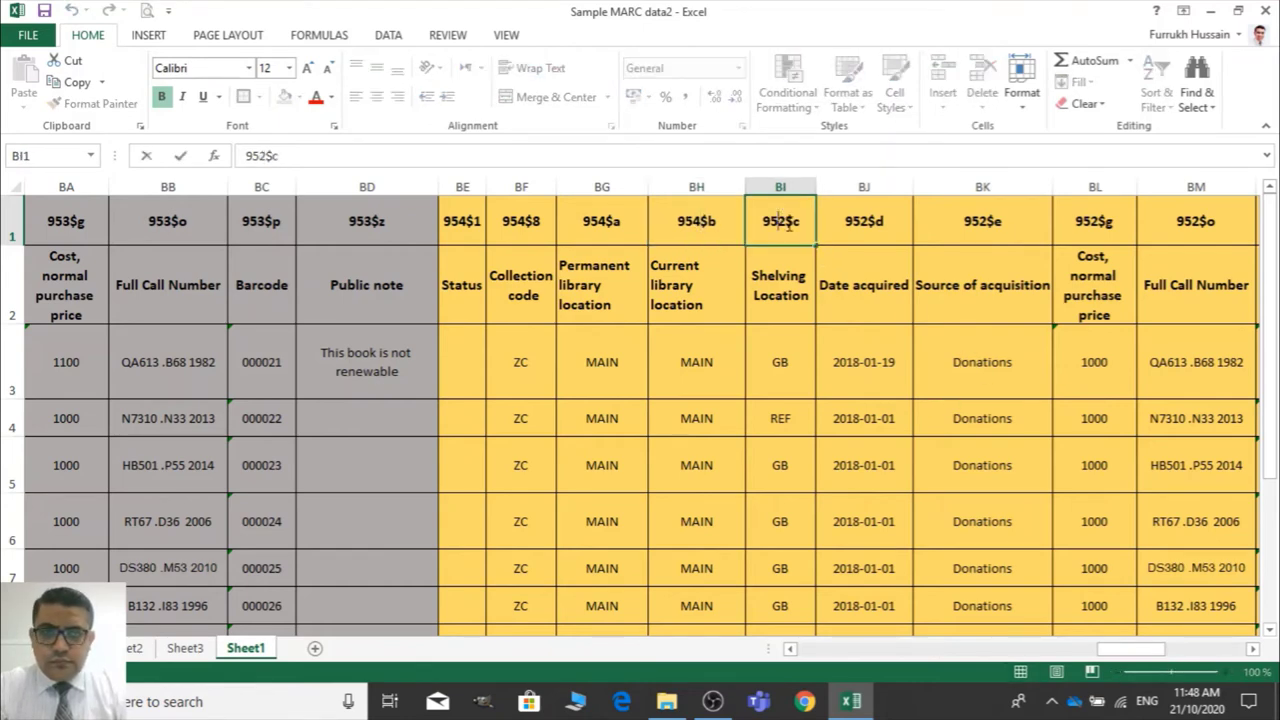
{"action": "key", "text": "BackSpace"}
{"action": "type", "text": "4"}
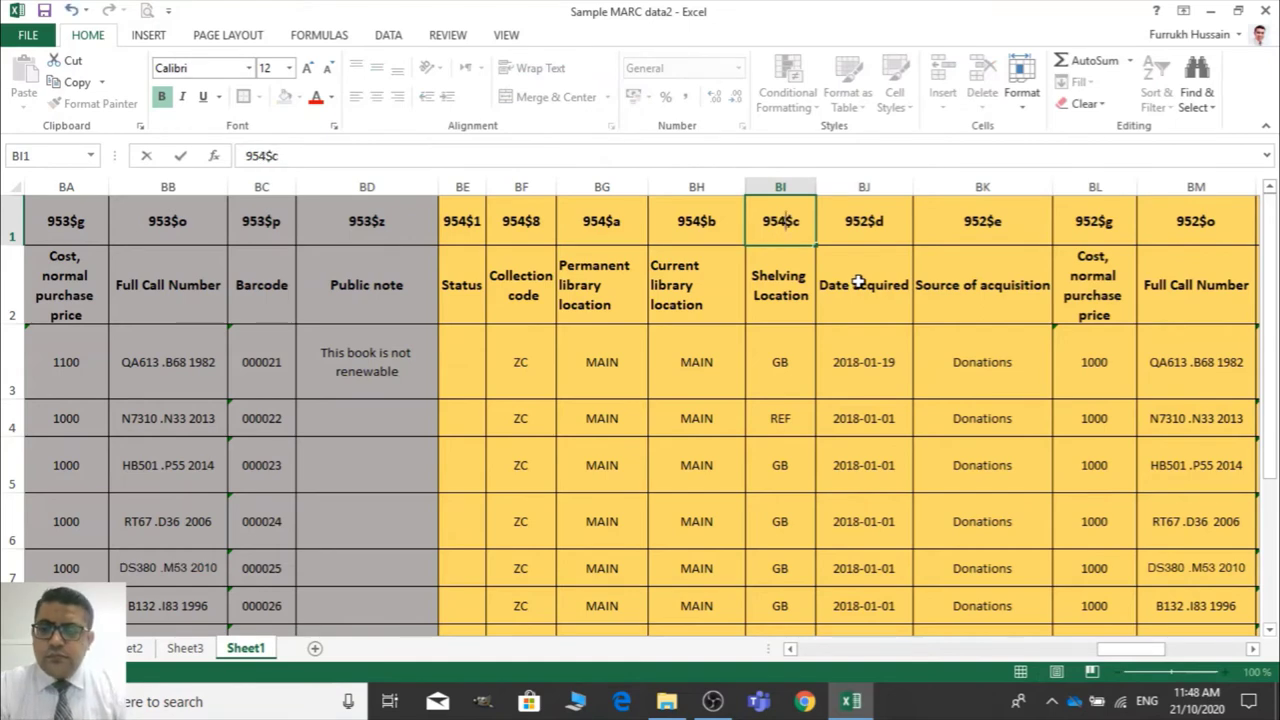
{"action": "key", "text": "Tab"}
{"action": "double_click", "coordinate": [855, 222]}
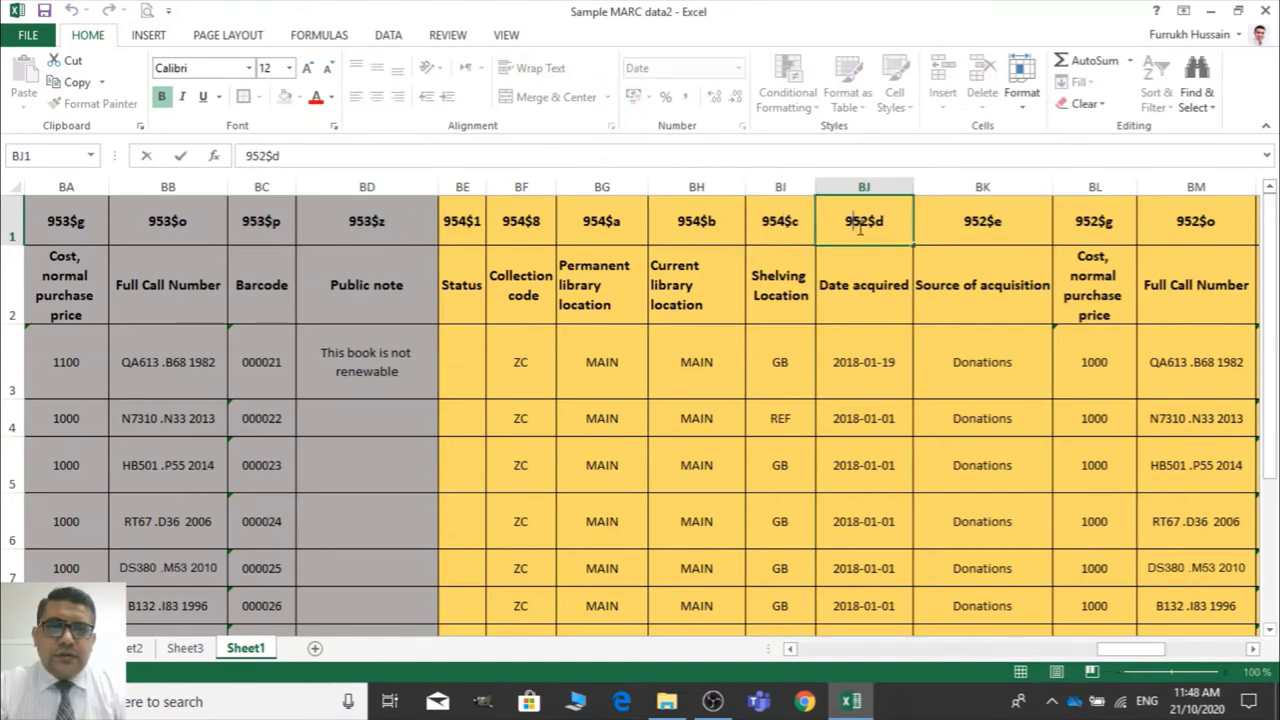
{"action": "key", "text": "BackSpace"}
{"action": "type", "text": "4"}
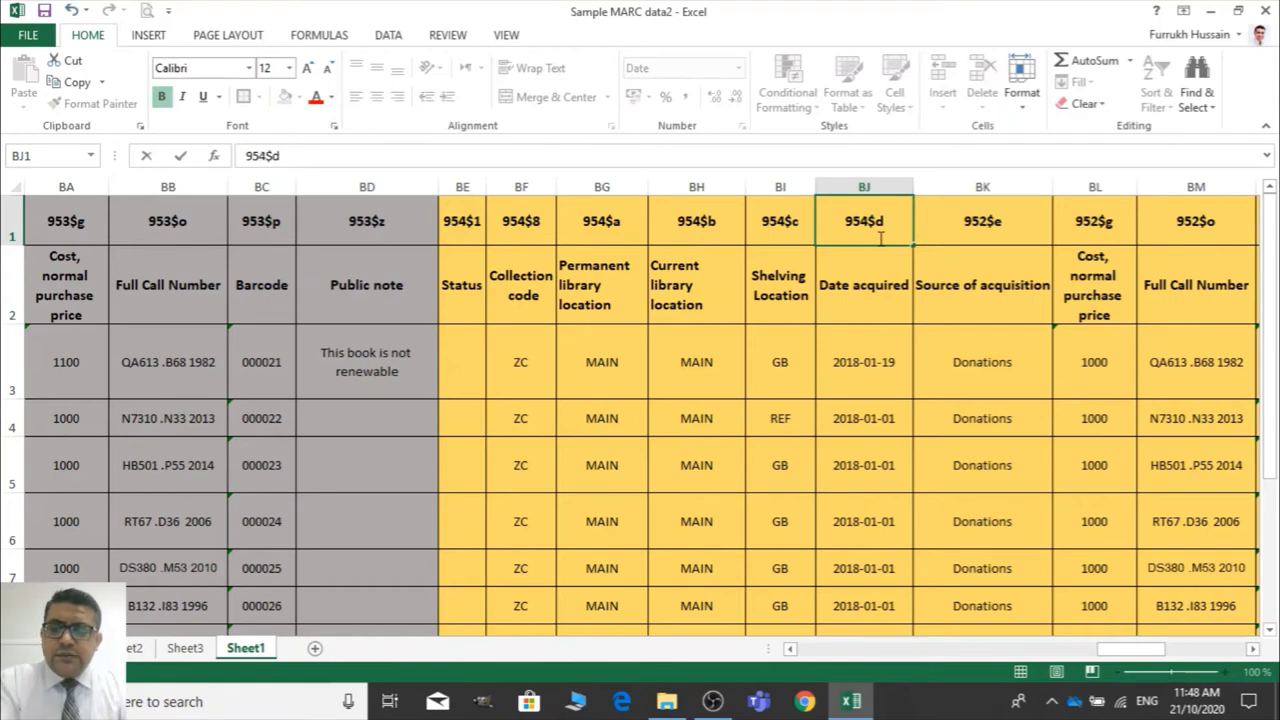
{"action": "key", "text": "Tab"}
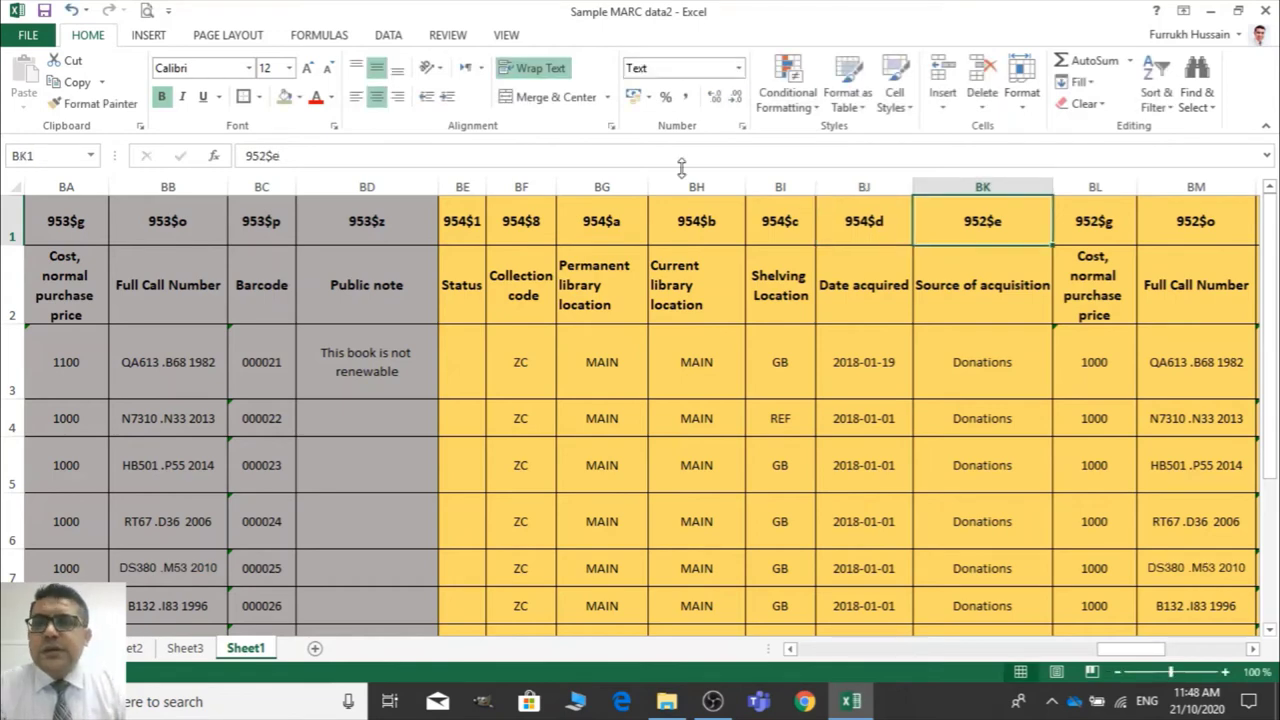
Change BK1, BL1 and BM1 to 954$e, 954$g and 954$o
{"action": "left_click", "coordinate": [264, 155]}
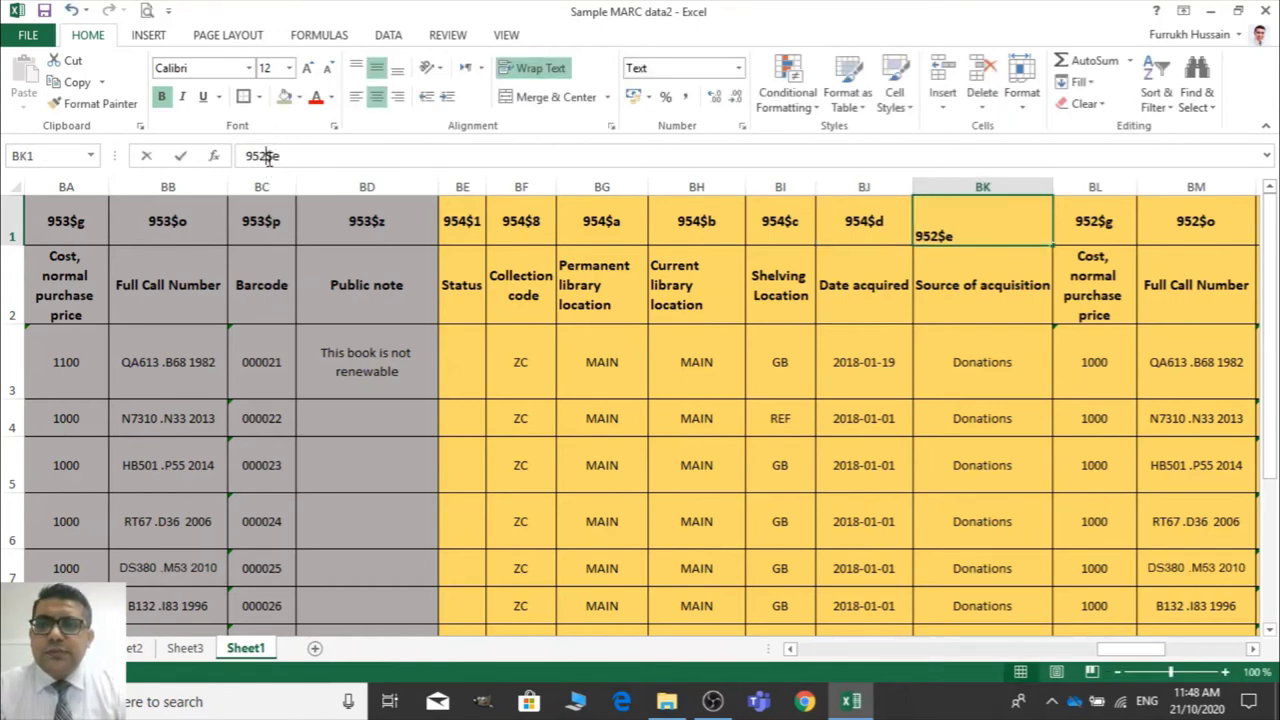
{"action": "key", "text": "BackSpace"}
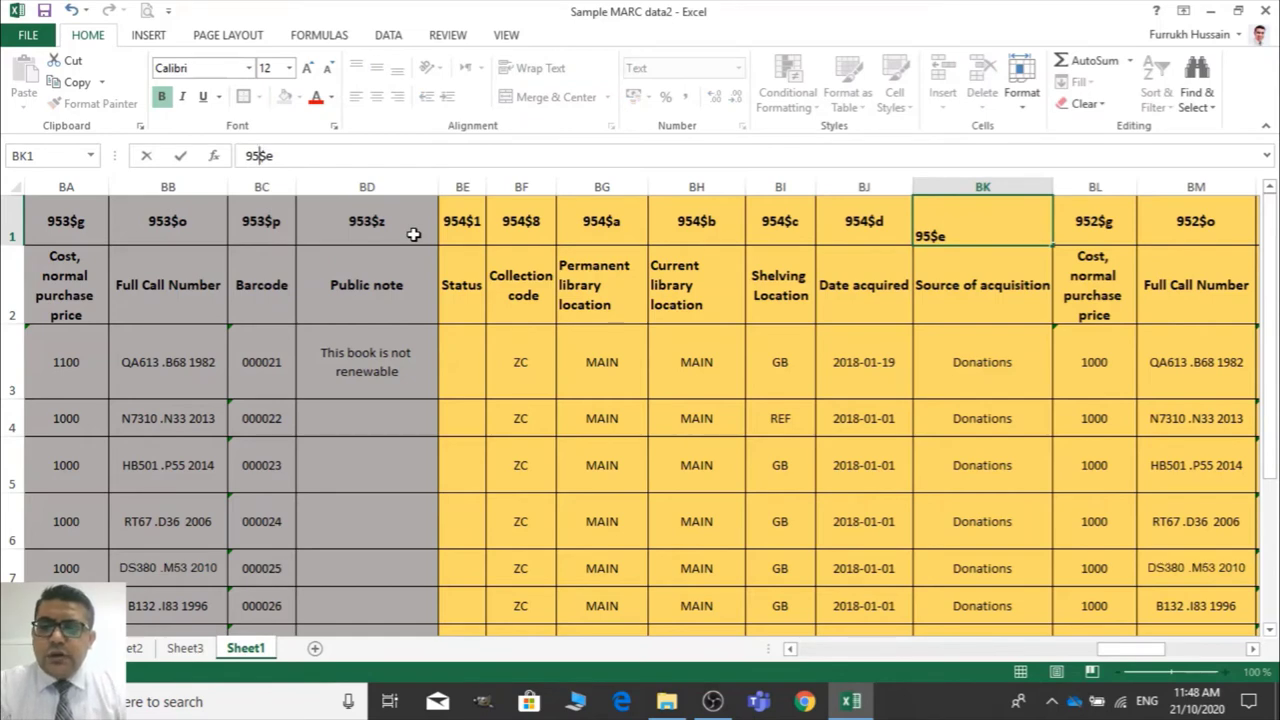
{"action": "type", "text": "4"}
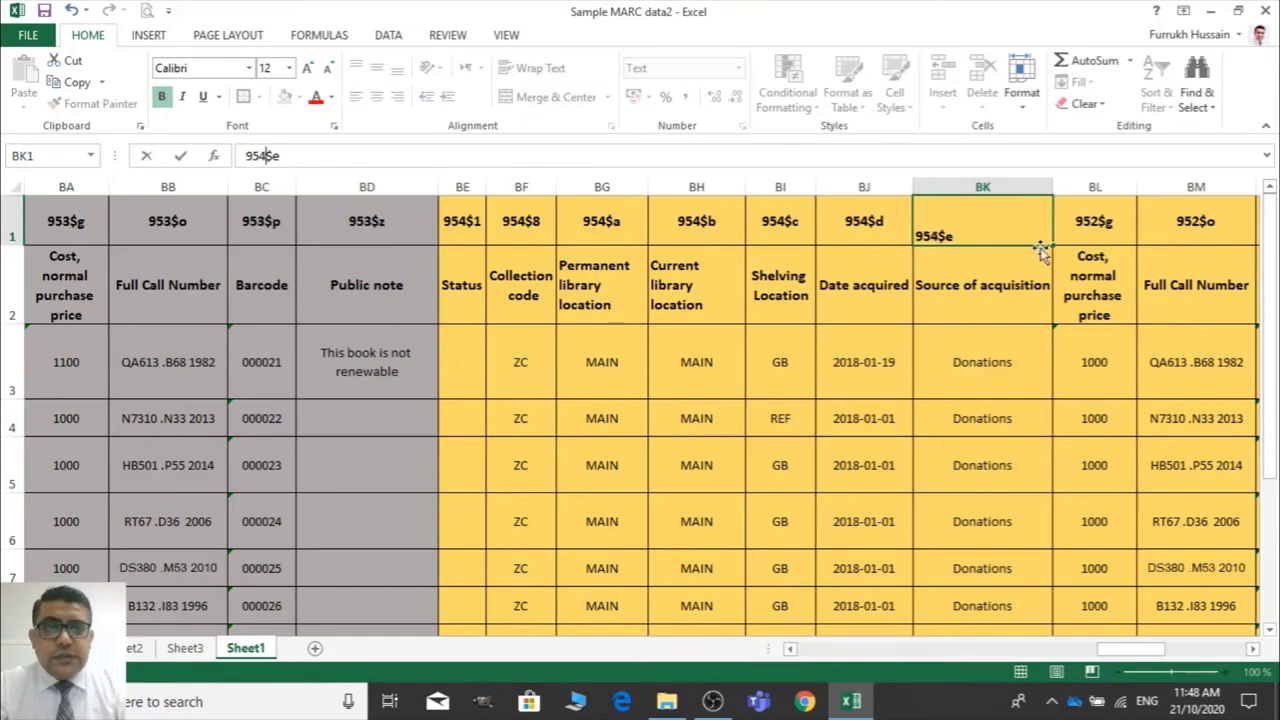
{"action": "left_click", "coordinate": [1085, 222]}
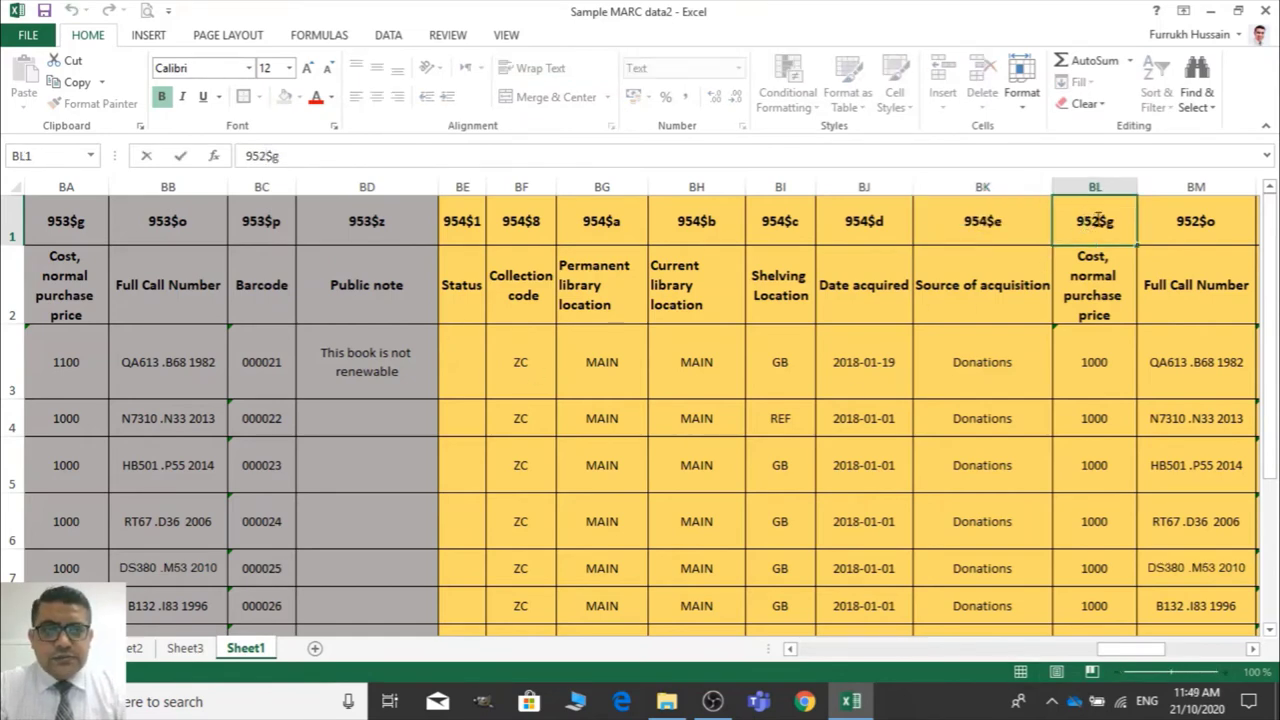
{"action": "key", "text": "BackSpace"}
{"action": "type", "text": "4"}
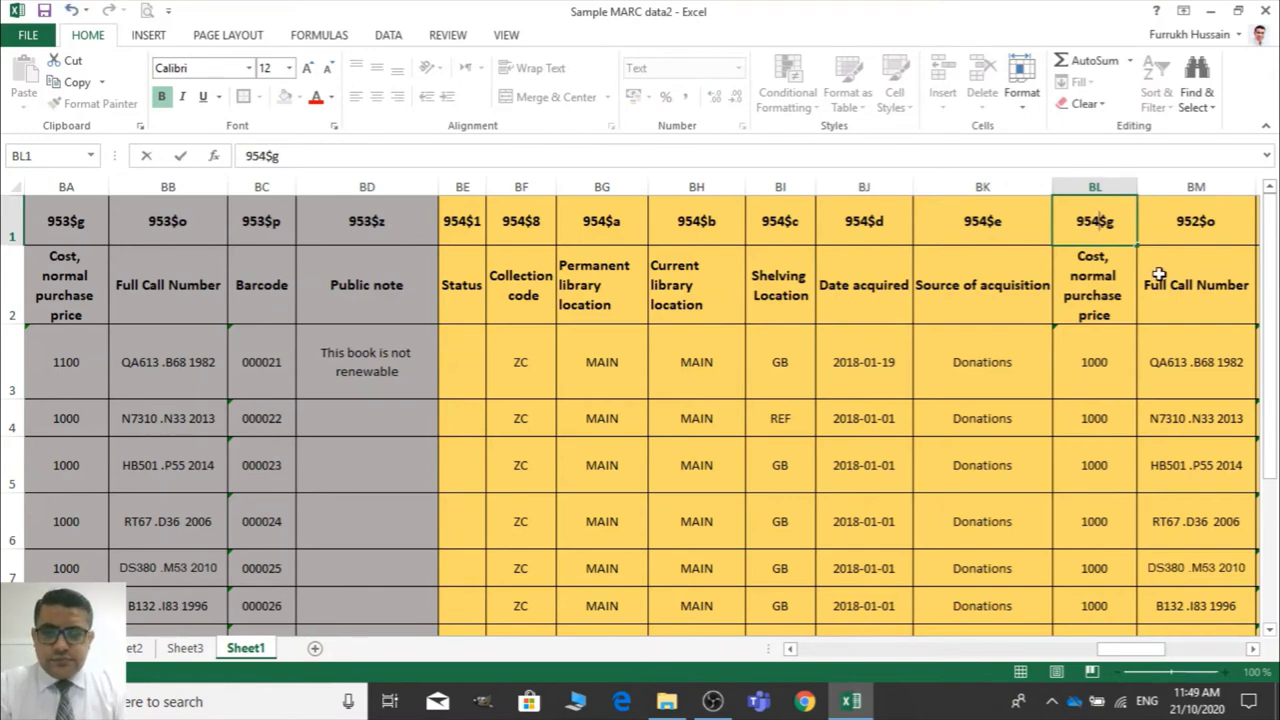
{"action": "key", "text": "Tab"}
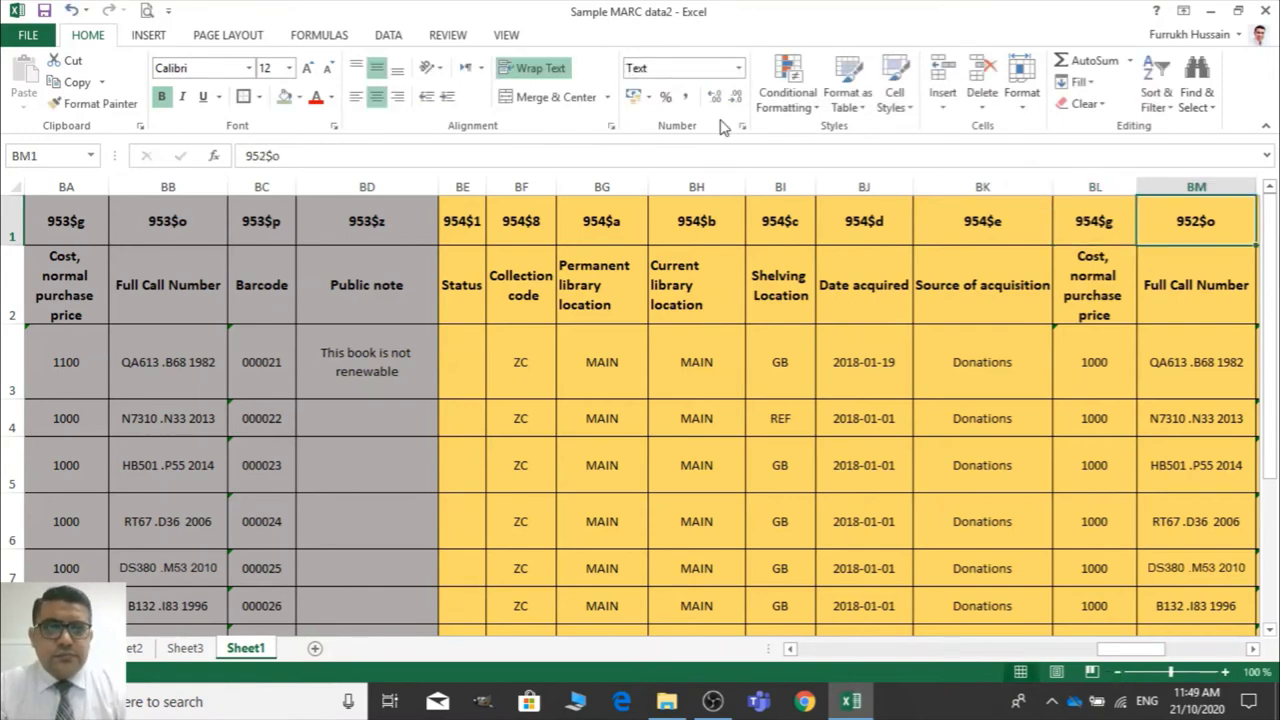
{"action": "left_click", "coordinate": [265, 155]}
{"action": "key", "text": "BackSpace"}
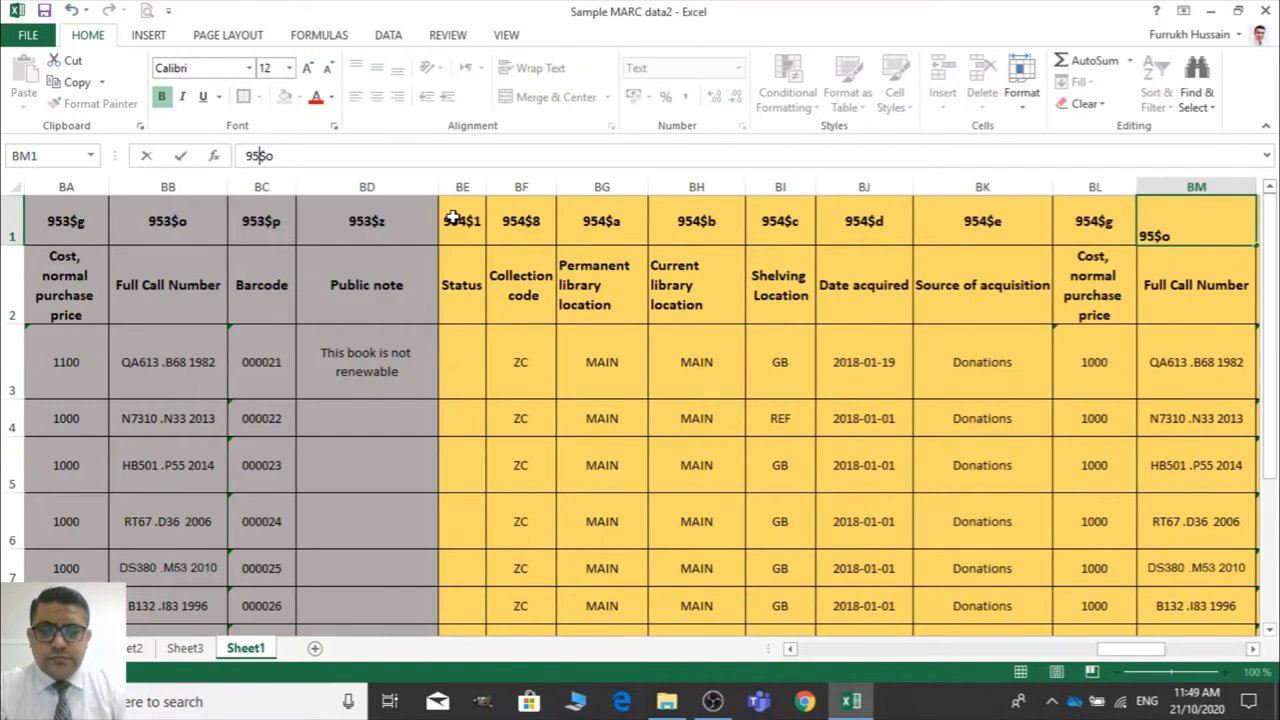
{"action": "type", "text": "4"}
{"action": "key", "text": "Tab"}
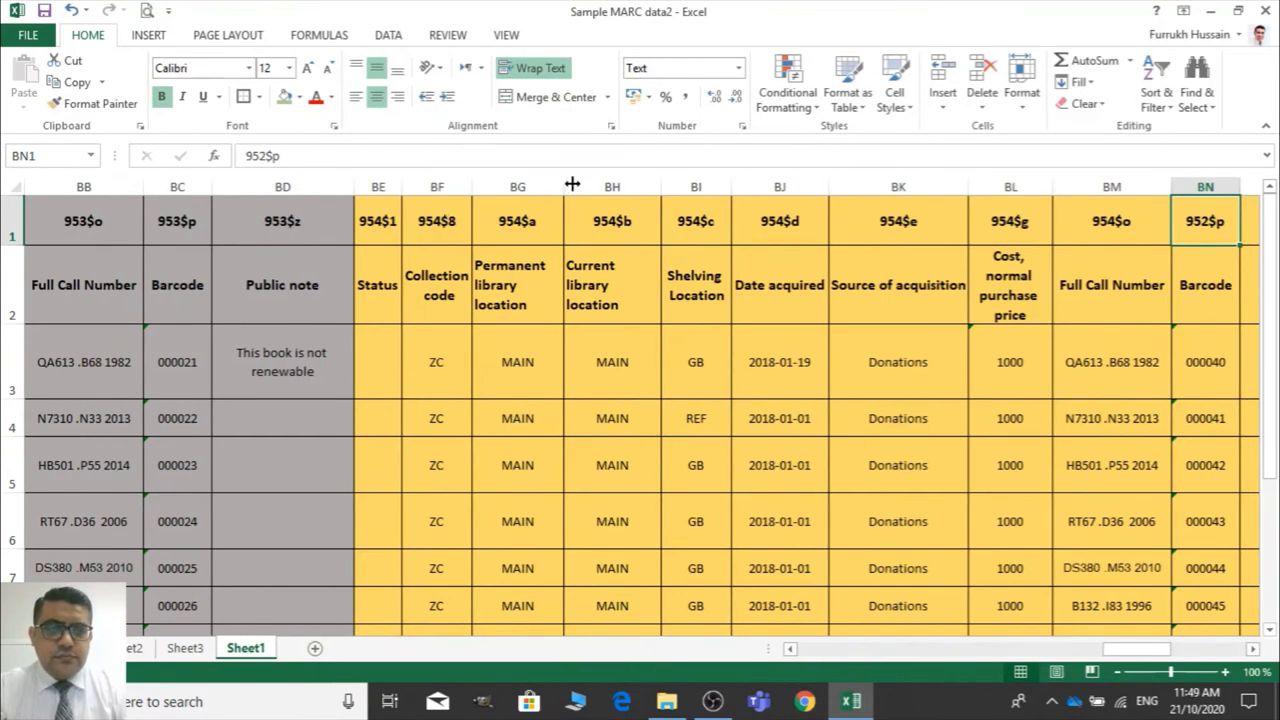
{"action": "key", "text": "Tab"}
{"action": "key", "text": "Tab"}
Retag BN1 as 954$p and BO1 as 954$z, finishing the yellow block
{"action": "double_click", "coordinate": [1026, 226]}
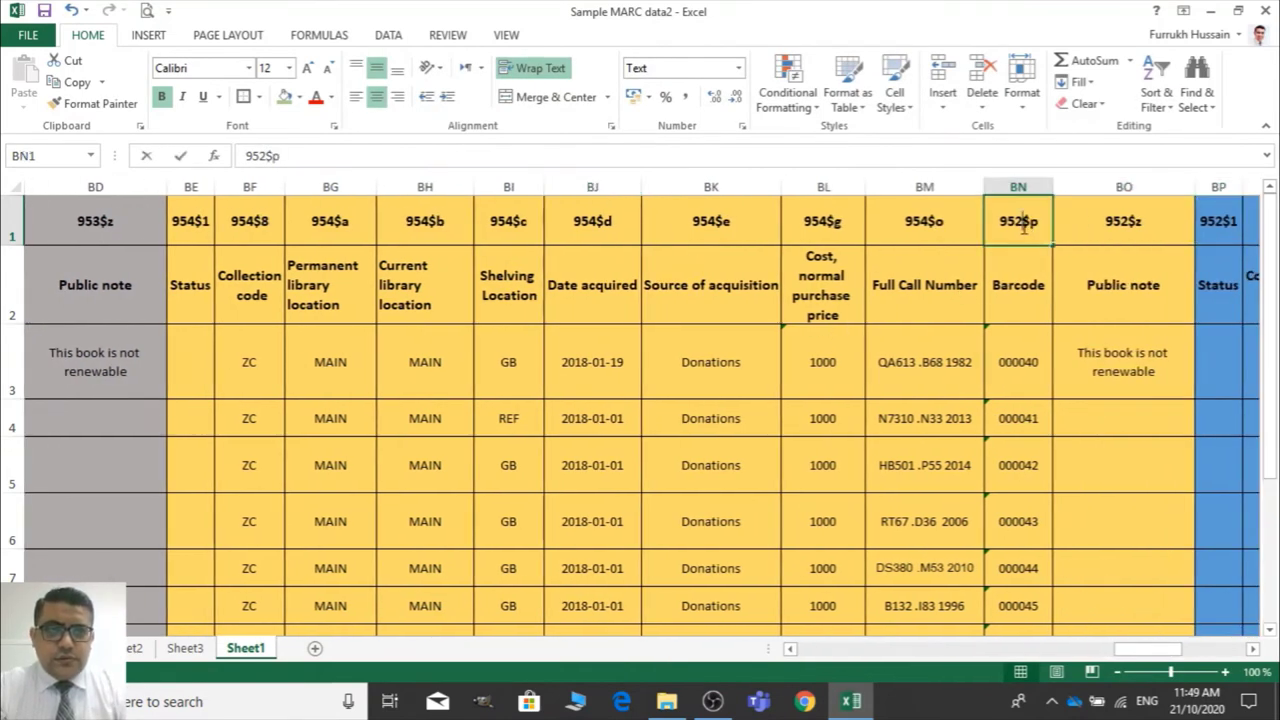
{"action": "key", "text": "BackSpace"}
{"action": "type", "text": "4"}
{"action": "key", "text": "Tab"}
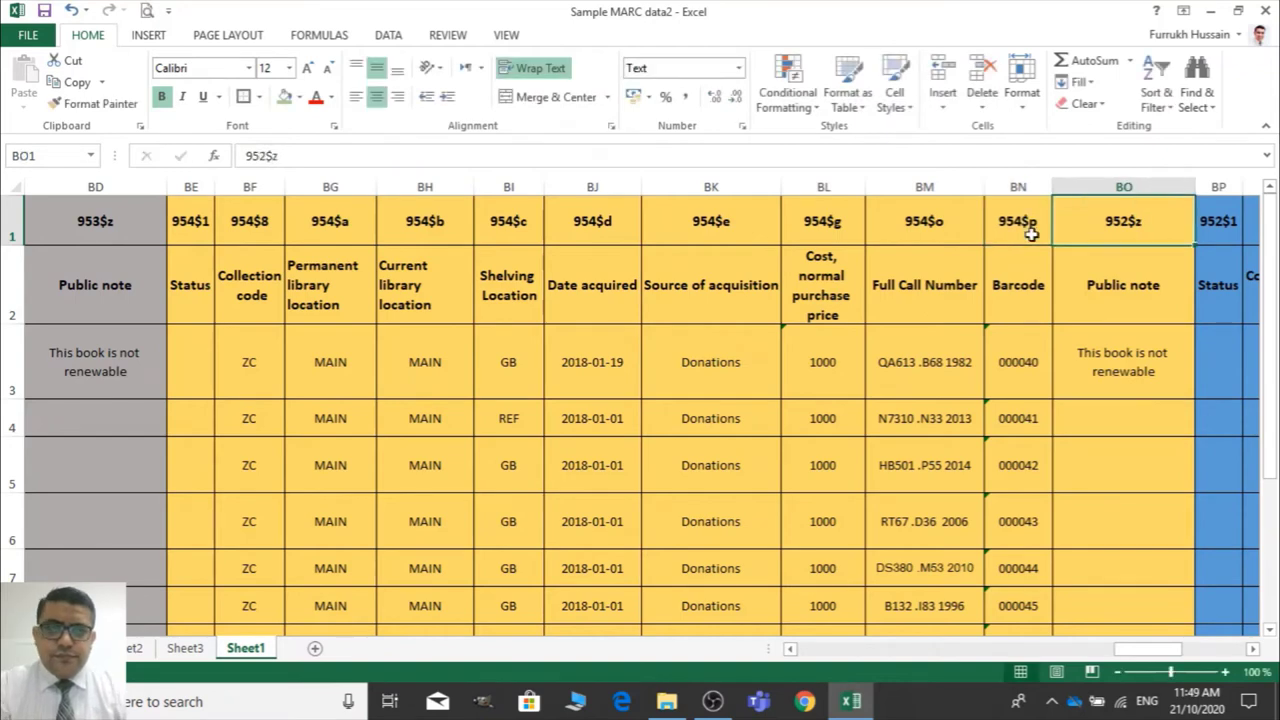
{"action": "left_click", "coordinate": [260, 152]}
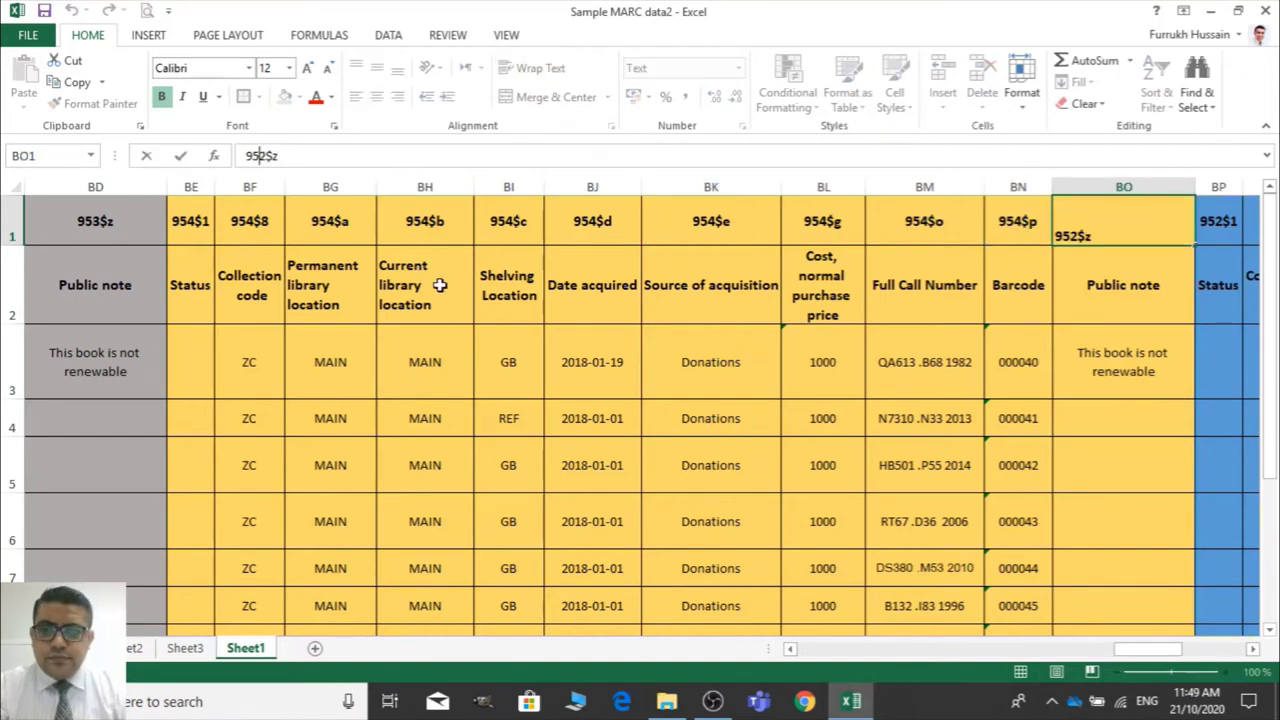
{"action": "key", "text": "BackSpace"}
{"action": "type", "text": "4"}
{"action": "key", "text": "Tab"}
{"action": "key", "text": "Right"}
{"action": "key", "text": "Right"}
{"action": "key", "text": "Right"}
{"action": "key", "text": "Right"}
{"action": "key", "text": "Right"}
{"action": "key", "text": "Right"}
{"action": "key", "text": "Right"}
{"action": "key", "text": "Right"}
{"action": "key", "text": "Right"}
{"action": "key", "text": "Right"}
{"action": "key", "text": "Right"}
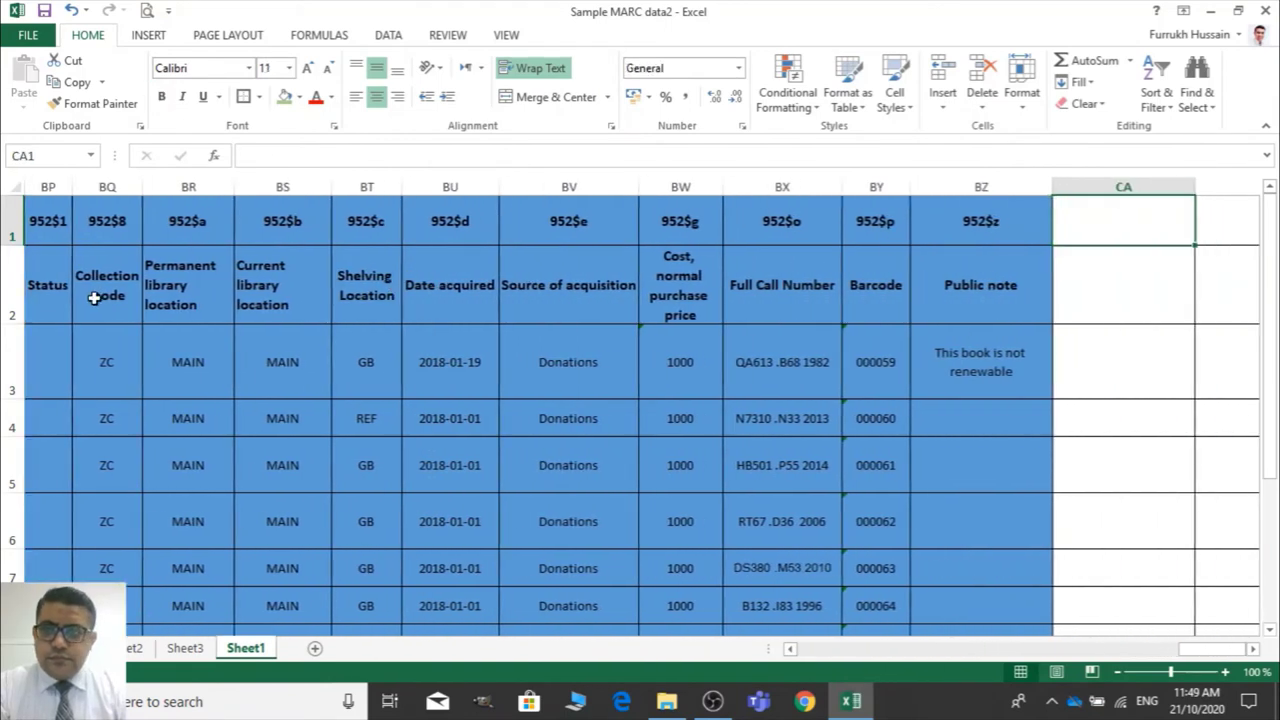
Retag the blue block's BP1–BR1 headers as 954$1, 954$8 and 954$a
{"action": "left_click", "coordinate": [790, 650]}
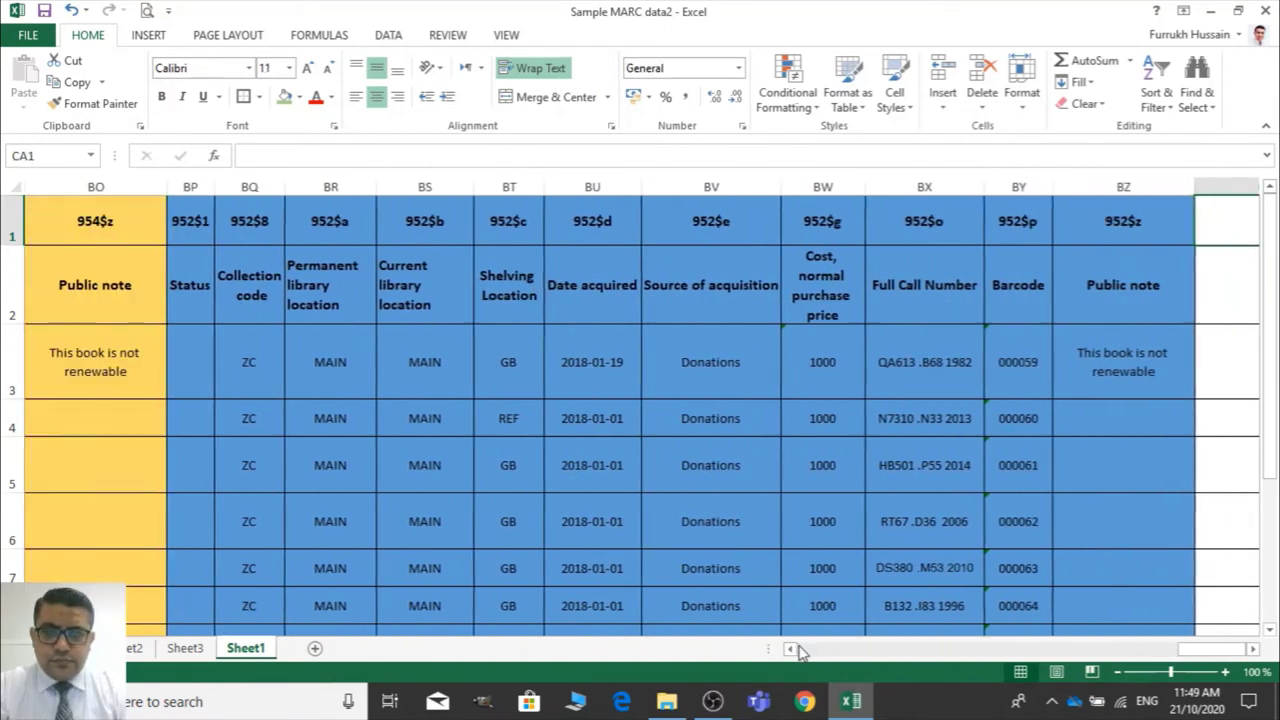
{"action": "left_click", "coordinate": [1252, 650]}
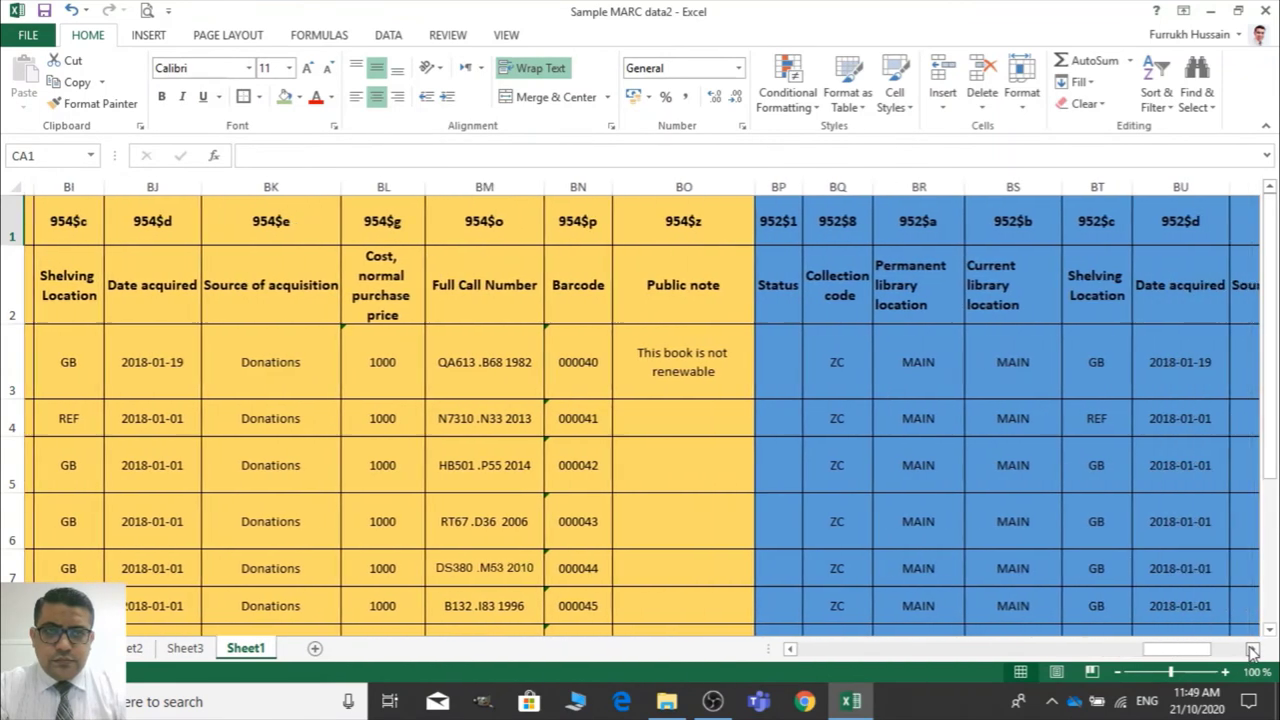
{"action": "left_click", "coordinate": [595, 215]}
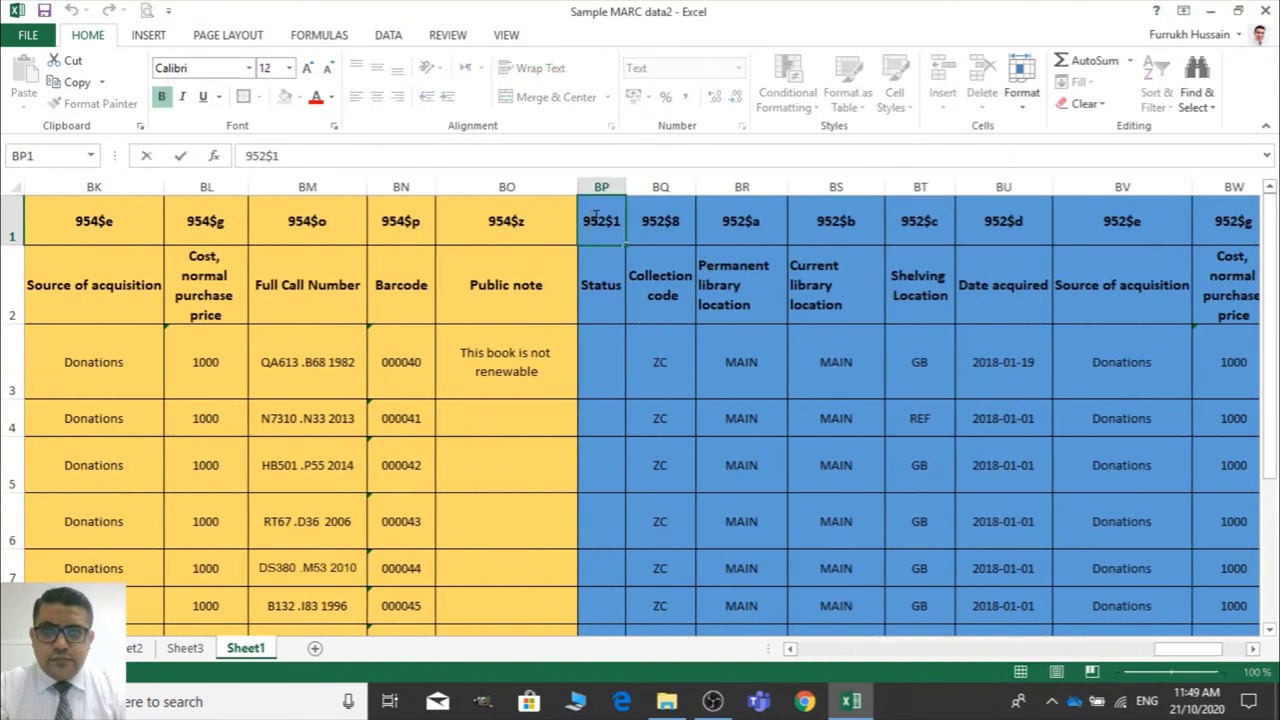
{"action": "type", "text": "954$1"}
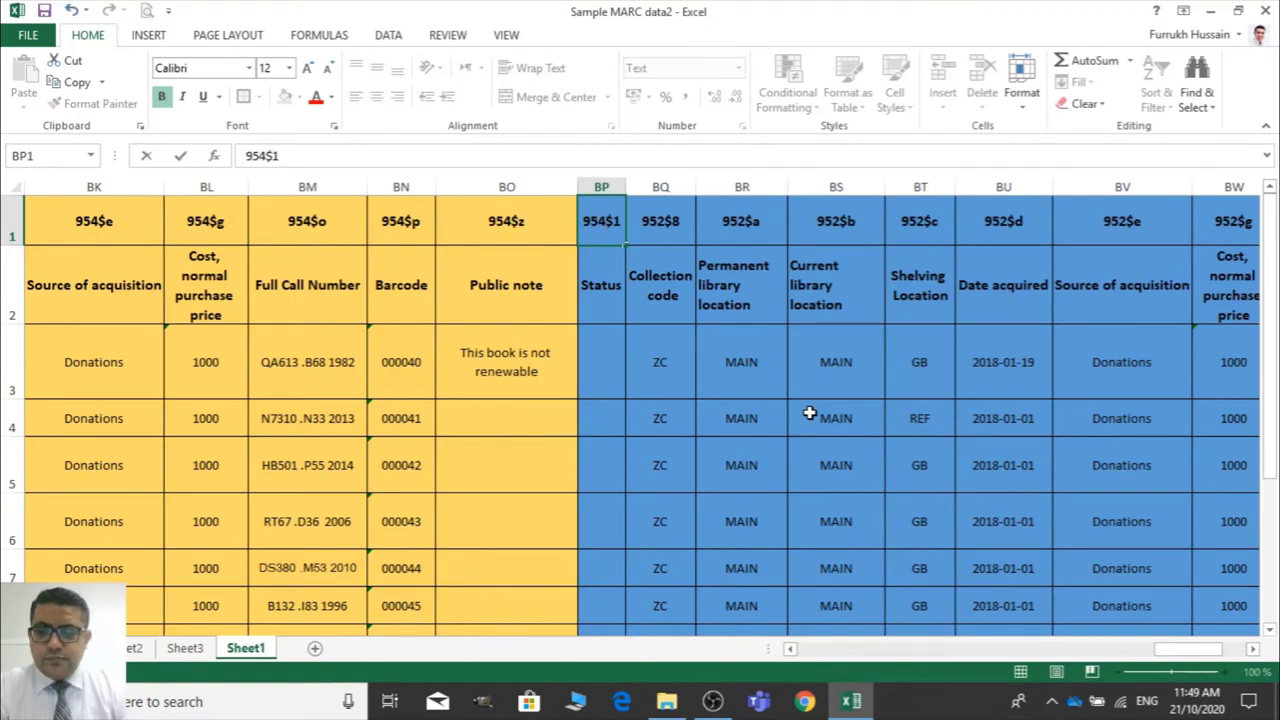
{"action": "key", "text": "Tab"}
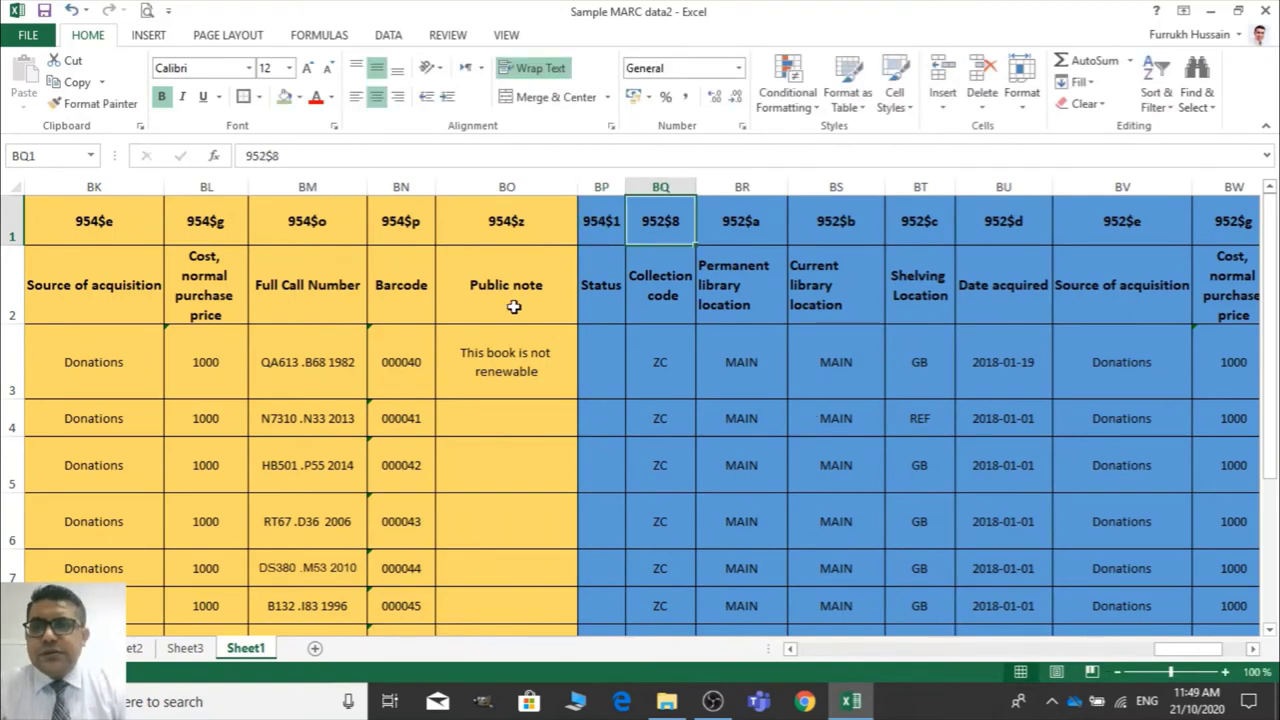
{"action": "left_click", "coordinate": [264, 156]}
{"action": "key", "text": "BackSpace"}
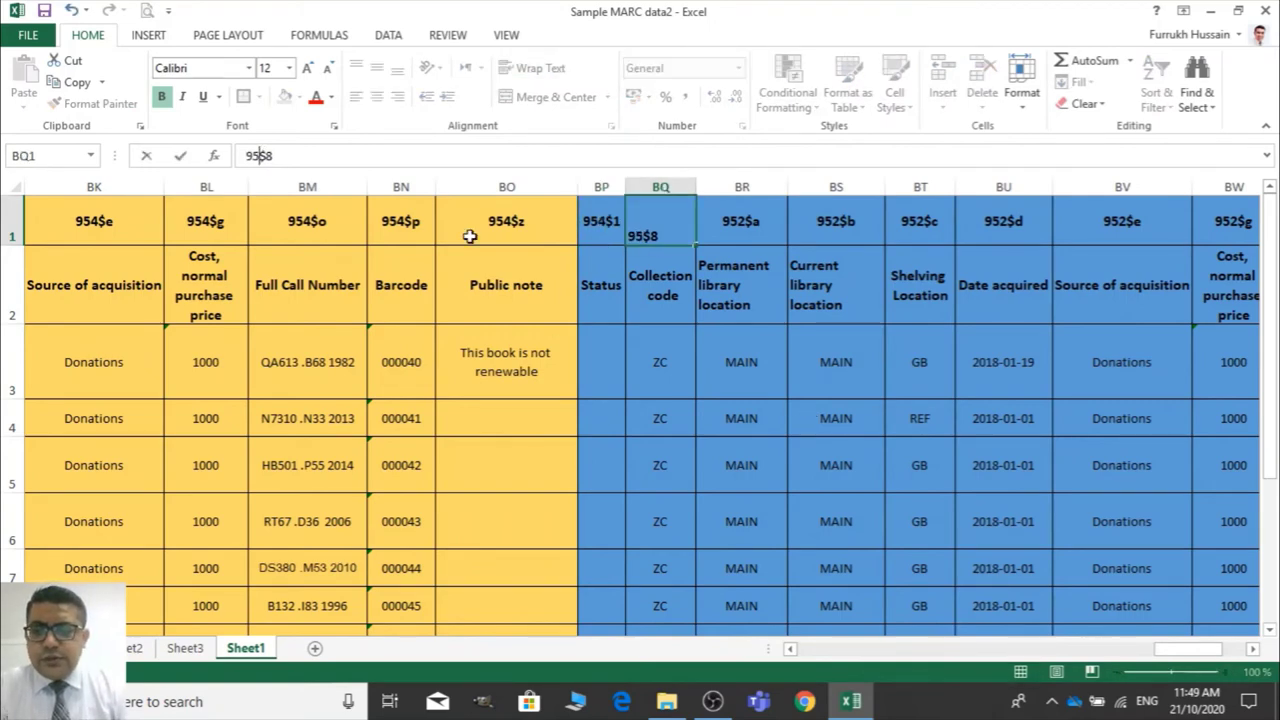
{"action": "type", "text": "4"}
{"action": "key", "text": "Tab"}
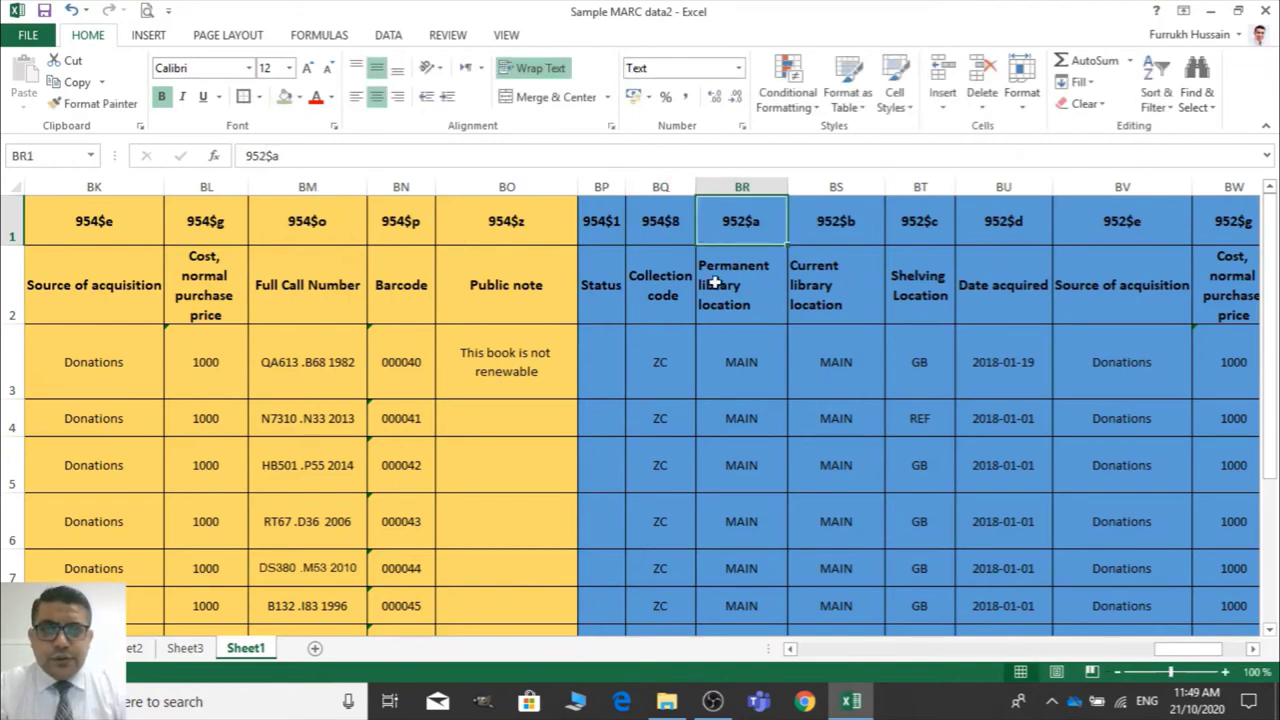
{"action": "double_click", "coordinate": [737, 224]}
{"action": "key", "text": "BackSpace"}
{"action": "type", "text": "4"}
{"action": "key", "text": "Tab"}
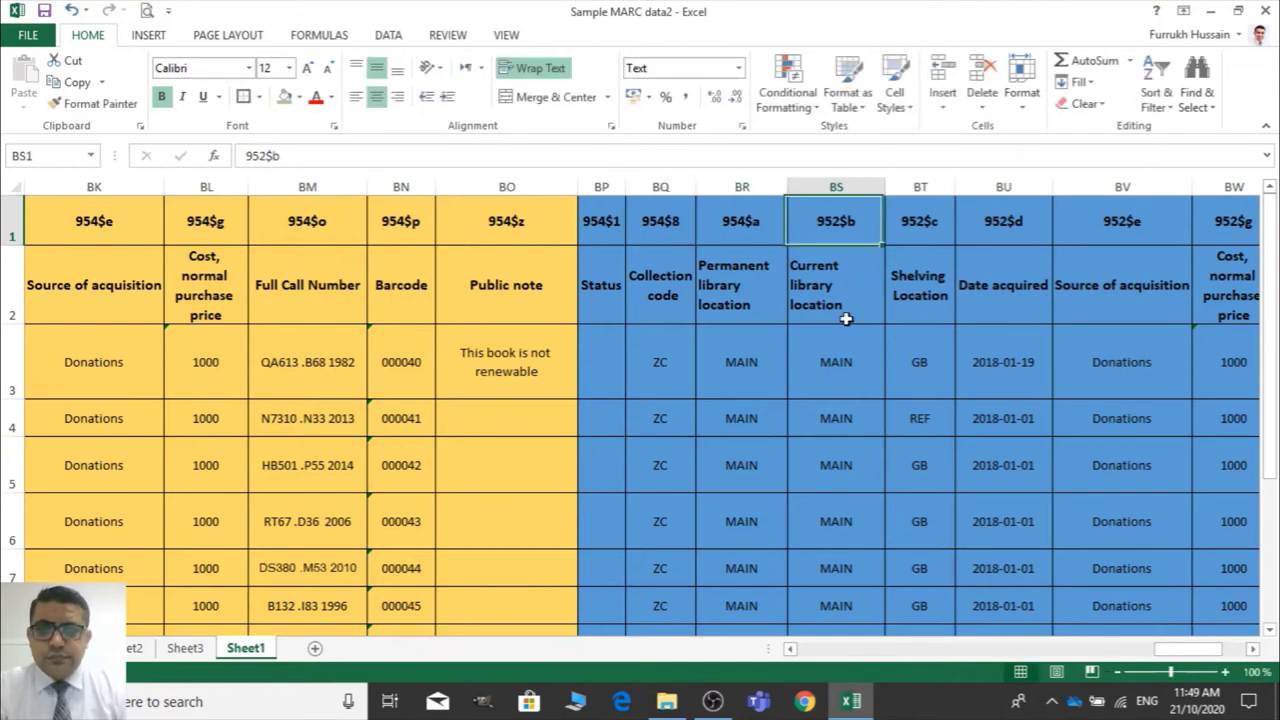
Change the BS1–BU1 headers from 952 to 954$b, 954$c and 954$d
{"action": "double_click", "coordinate": [842, 223]}
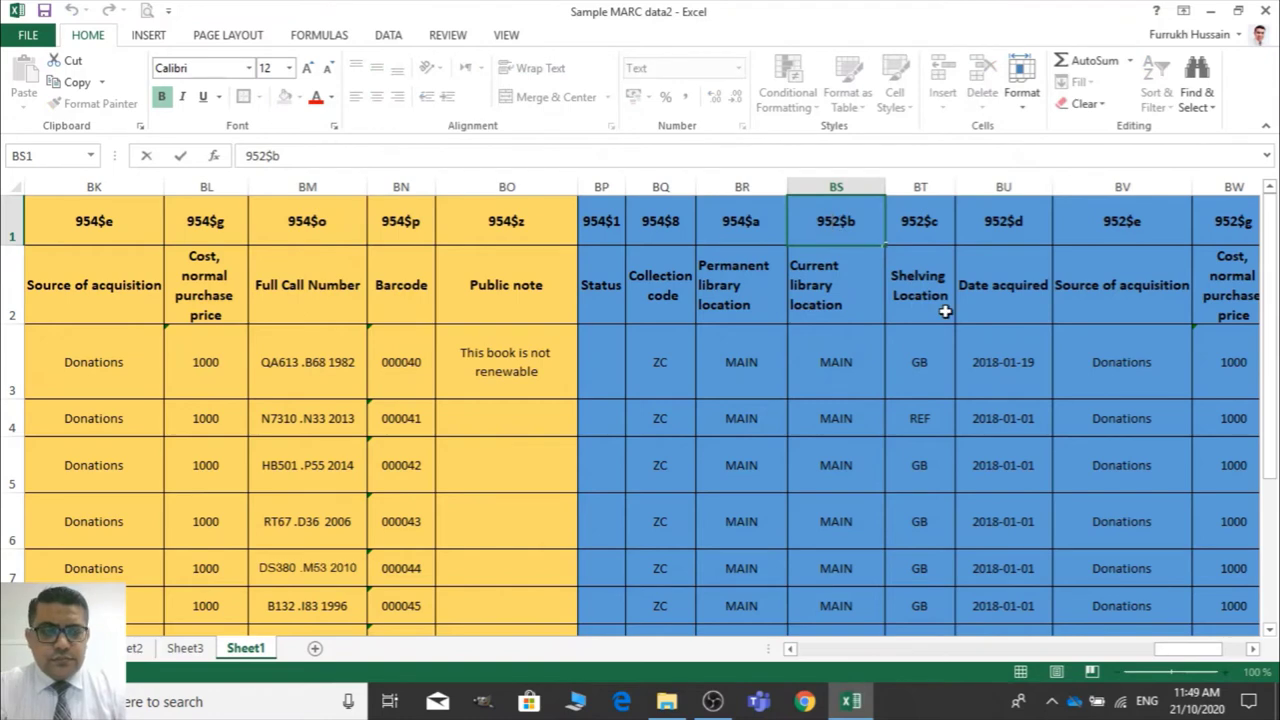
{"action": "key", "text": "BackSpace"}
{"action": "type", "text": "4"}
{"action": "key", "text": "Tab"}
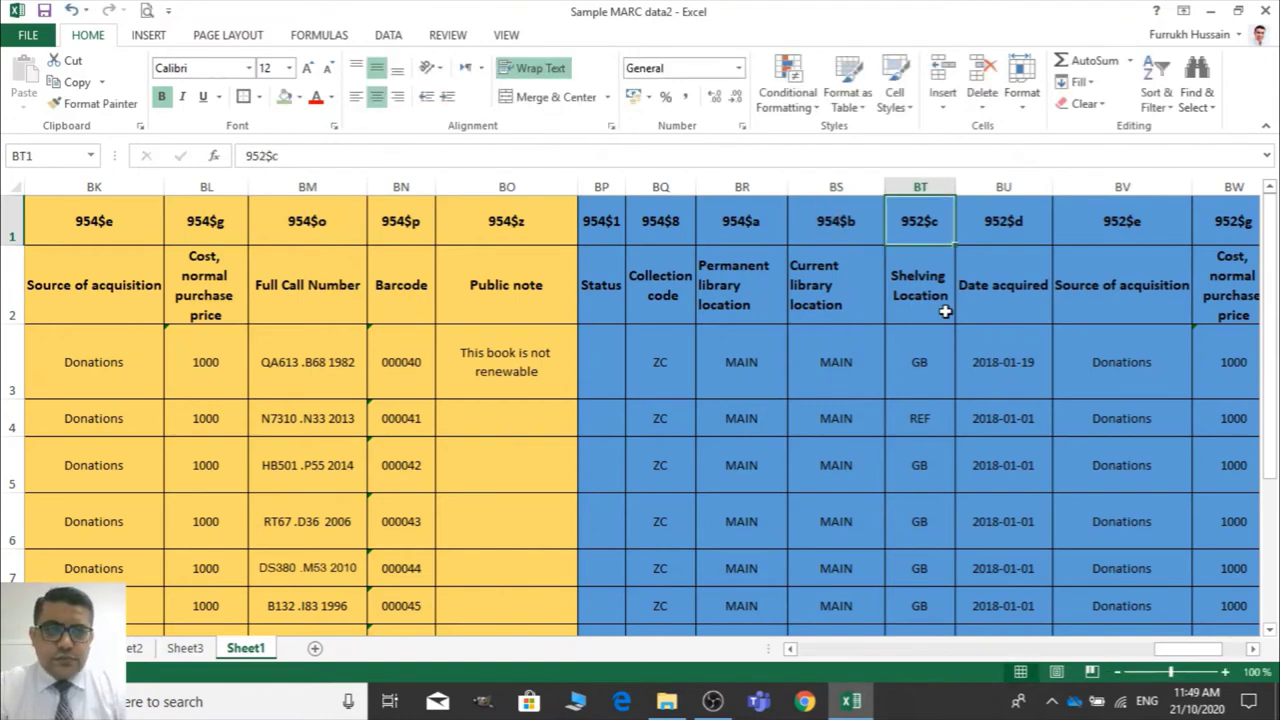
{"action": "double_click", "coordinate": [916, 222]}
{"action": "key", "text": "BackSpace"}
{"action": "type", "text": "4"}
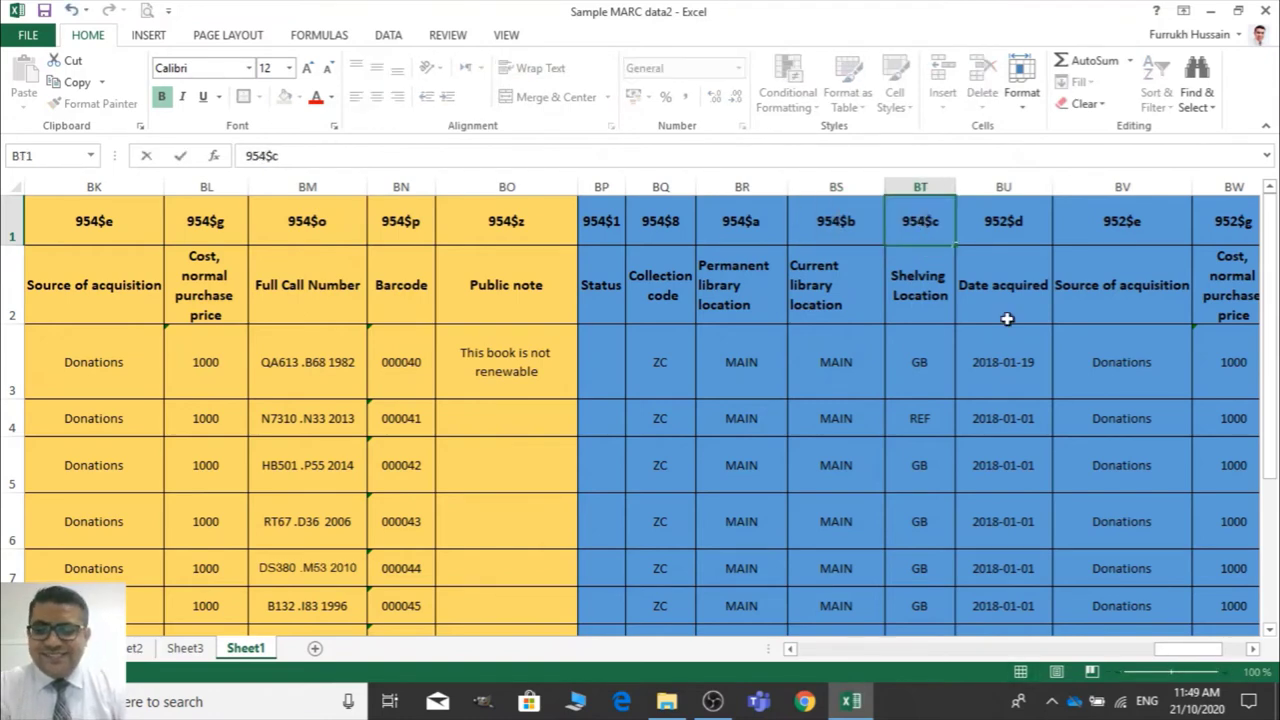
{"action": "key", "text": "Tab"}
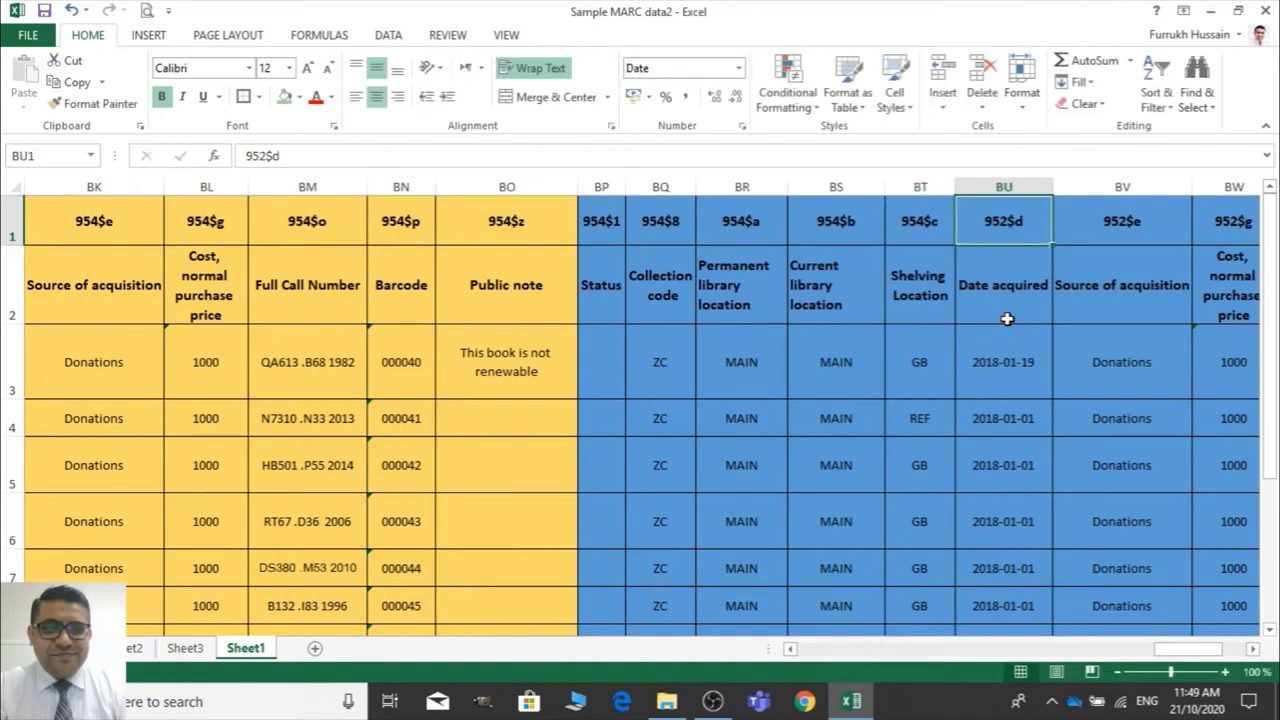
{"action": "double_click", "coordinate": [994, 220]}
{"action": "key", "text": "BackSpace"}
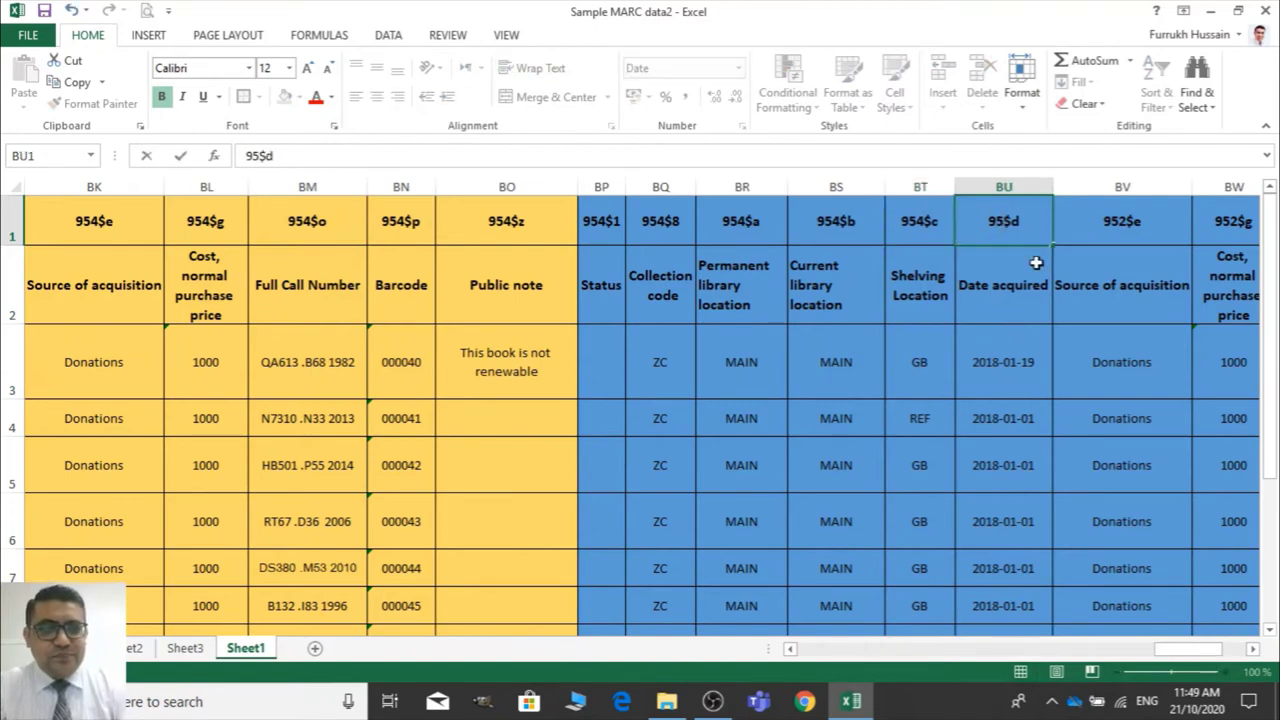
{"action": "type", "text": "4"}
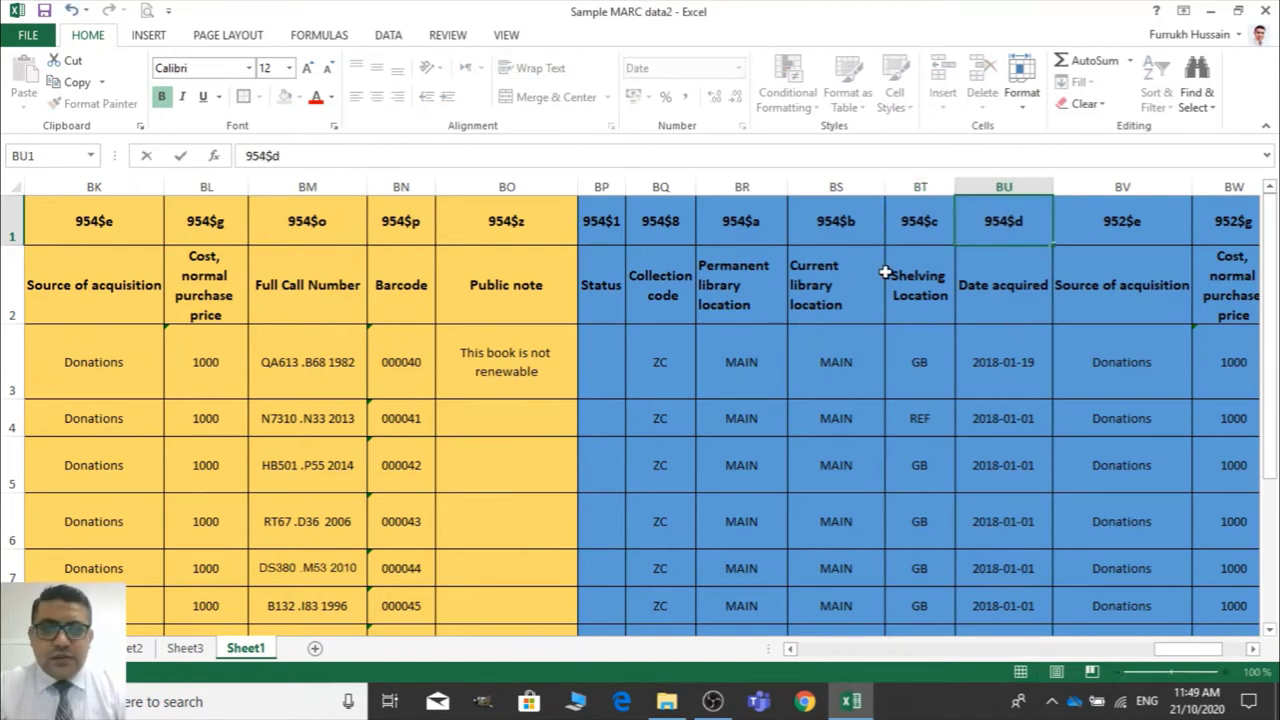
{"action": "left_click", "coordinate": [876, 287]}
Renumber BP1–BR1 from 954 to 955$1, 955$8 and 955$a
{"action": "left_click", "coordinate": [608, 230]}
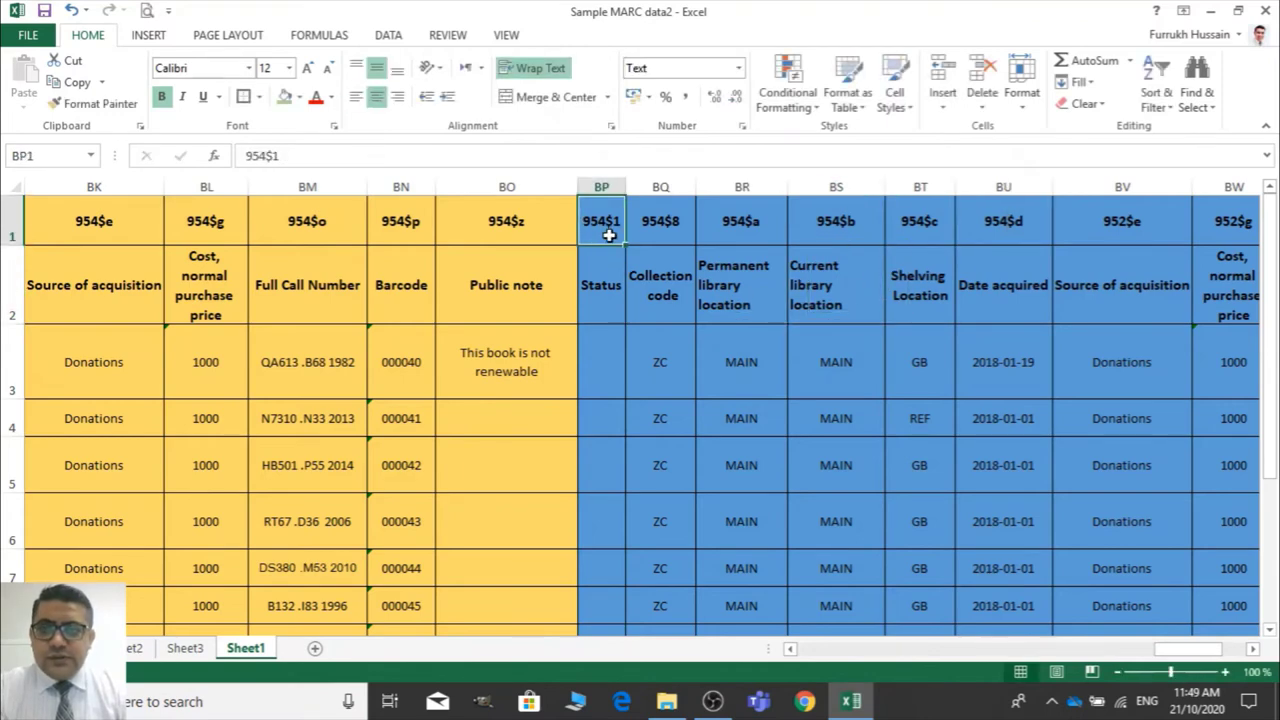
{"action": "double_click", "coordinate": [608, 232]}
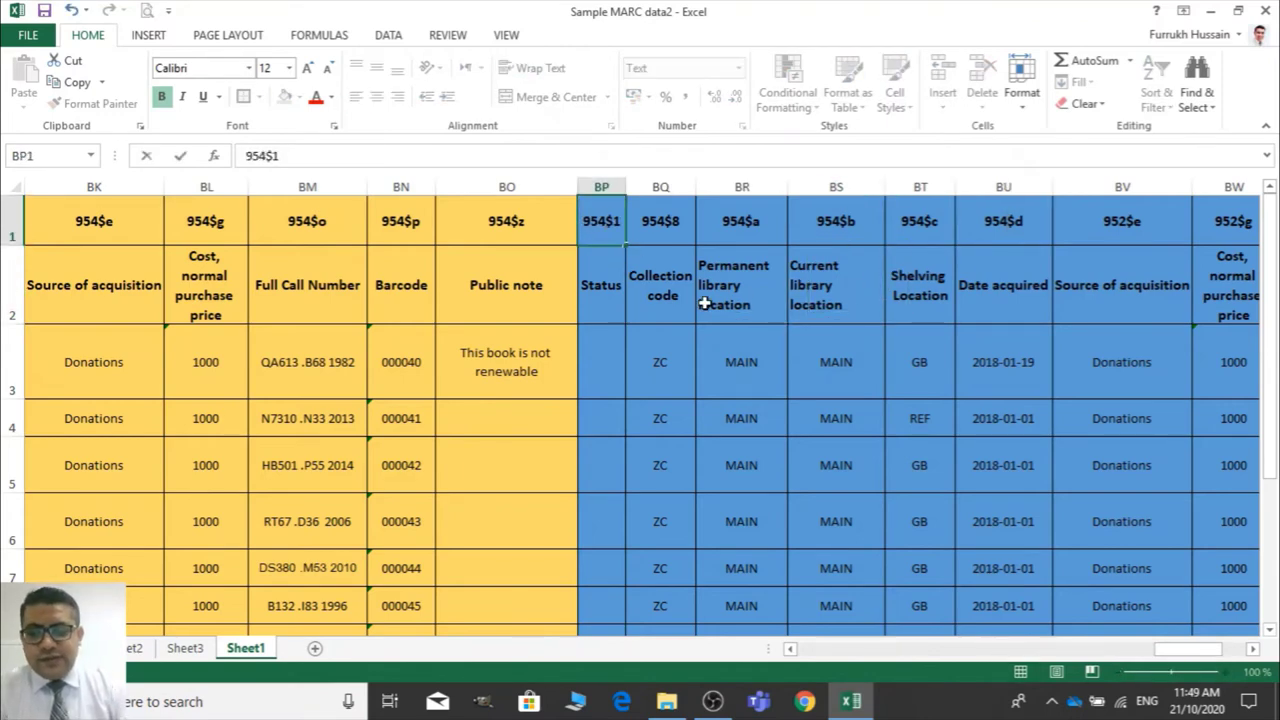
{"action": "key", "text": "BackSpace"}
{"action": "type", "text": "5"}
{"action": "key", "text": "Tab"}
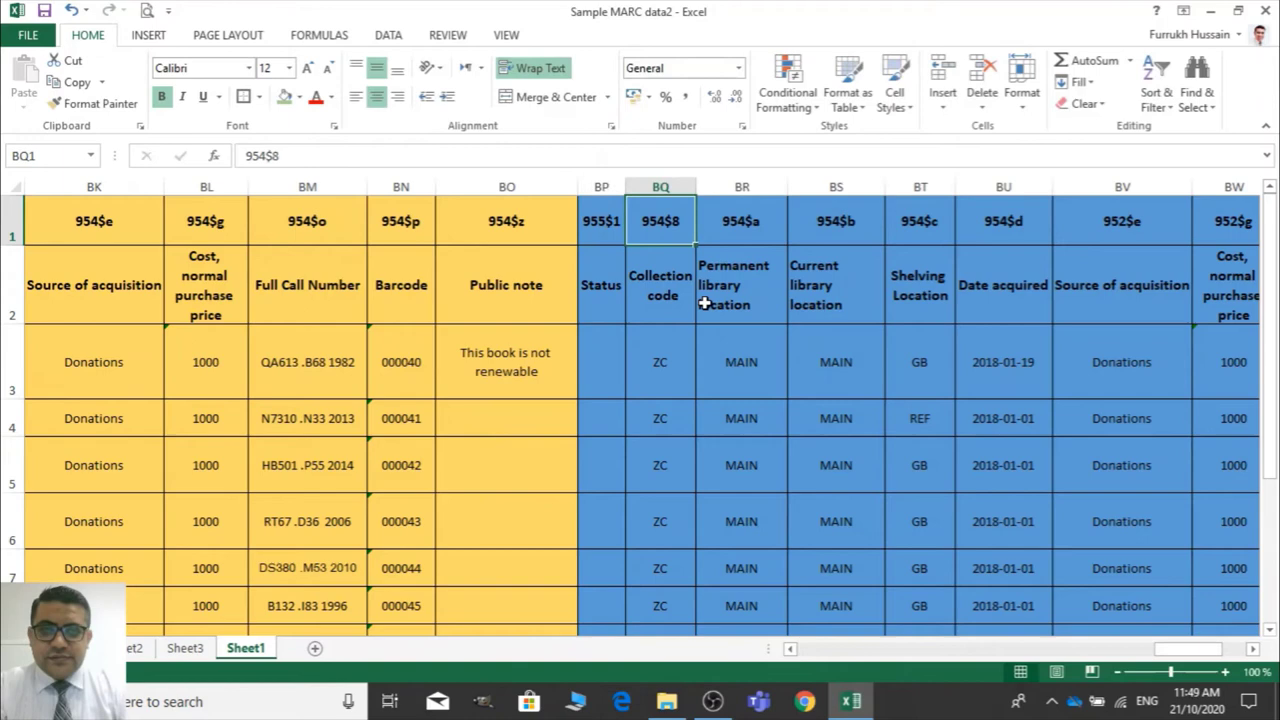
{"action": "double_click", "coordinate": [657, 219]}
{"action": "key", "text": "BackSpace"}
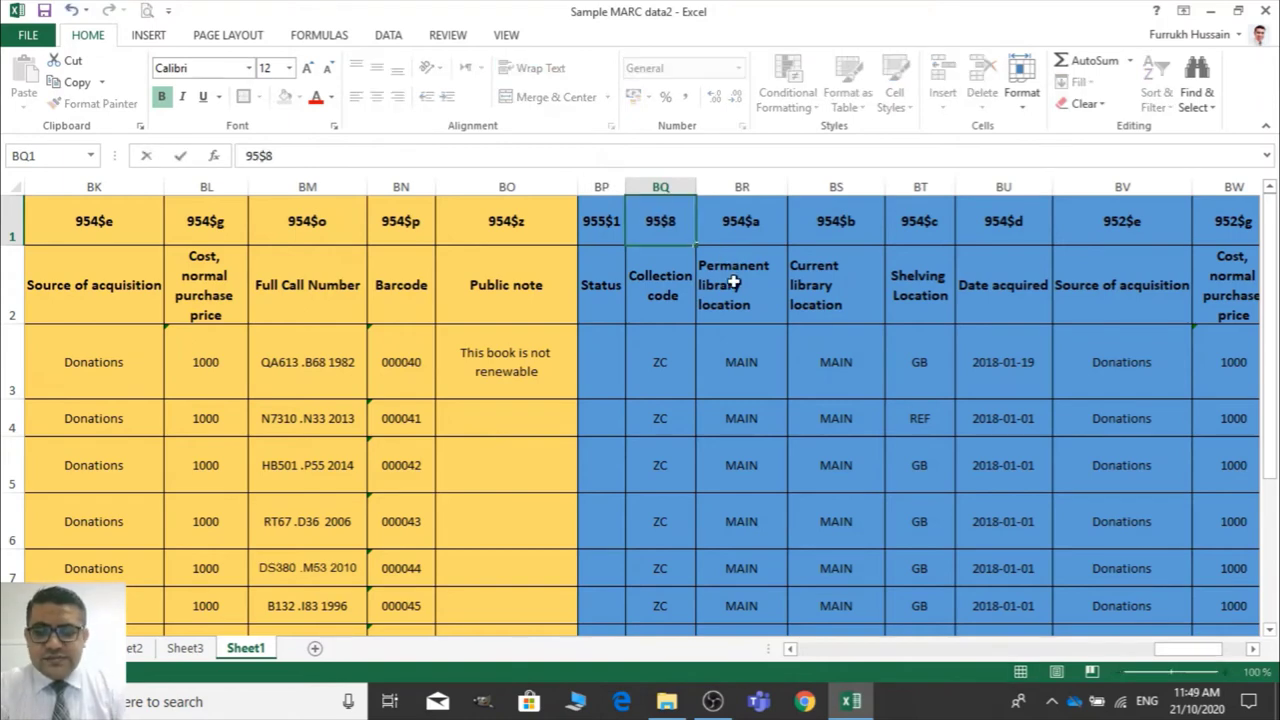
{"action": "type", "text": "5"}
{"action": "key", "text": "Tab"}
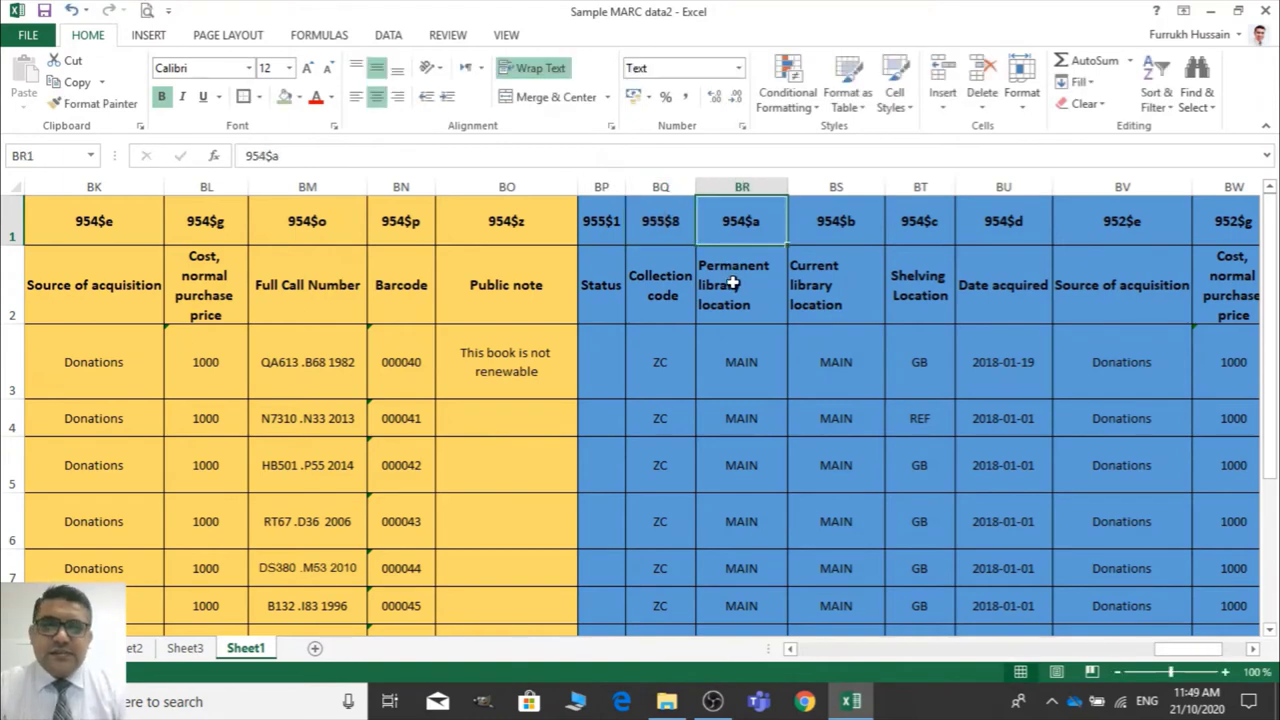
{"action": "double_click", "coordinate": [742, 219]}
{"action": "key", "text": "BackSpace"}
{"action": "type", "text": "5"}
{"action": "key", "text": "Tab"}
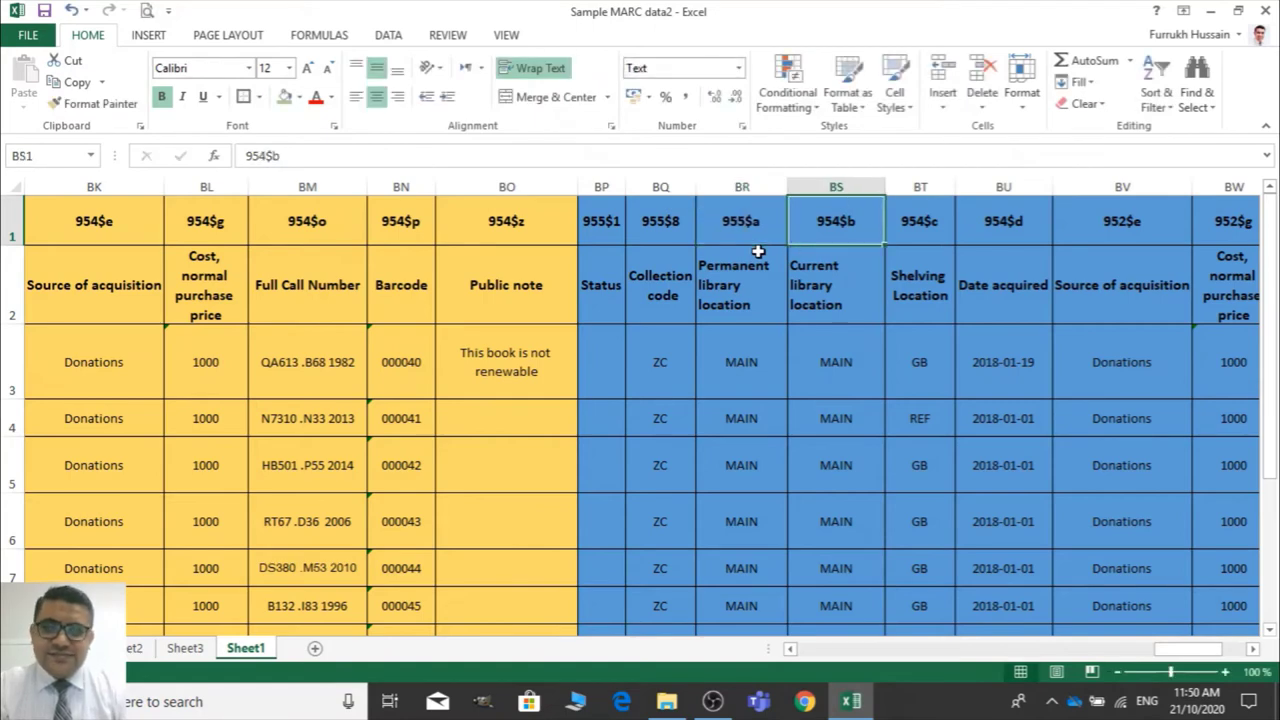
Renumber BS1–BU1 from 954 to 955$b, 955$c and 955$d
{"action": "key", "text": "F2"}
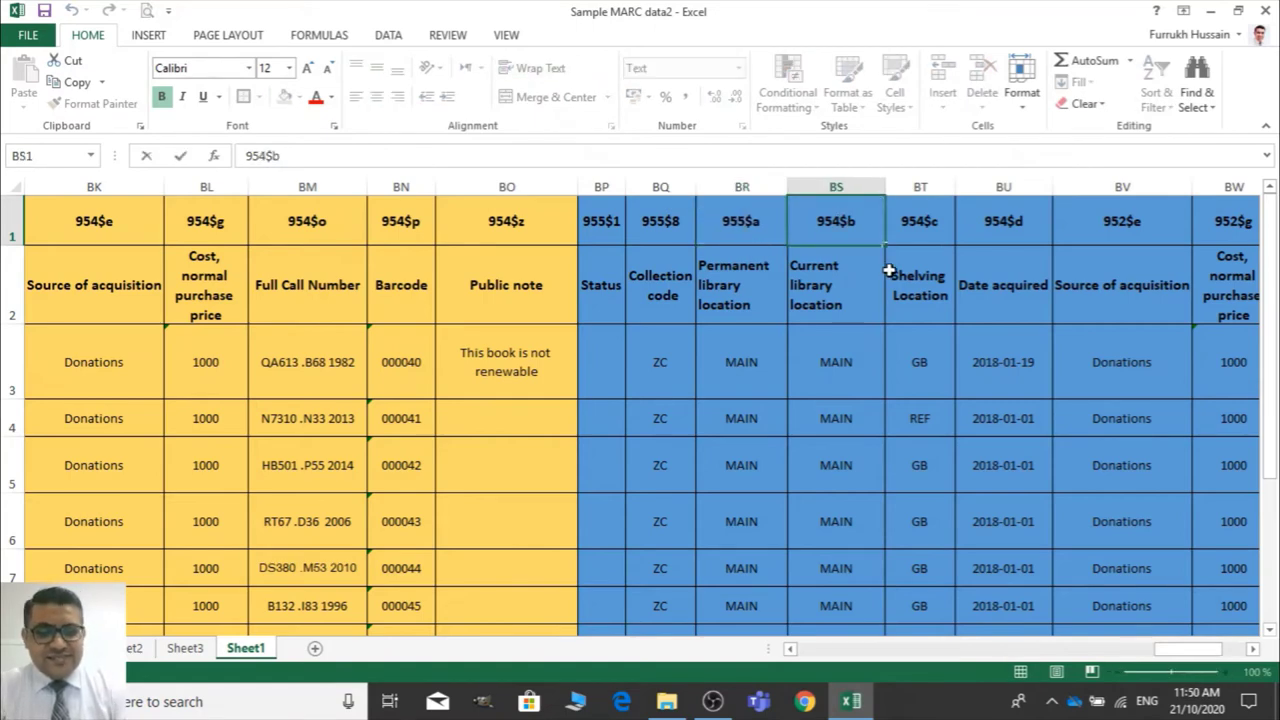
{"action": "key", "text": "BackSpace"}
{"action": "type", "text": "5"}
{"action": "key", "text": "Tab"}
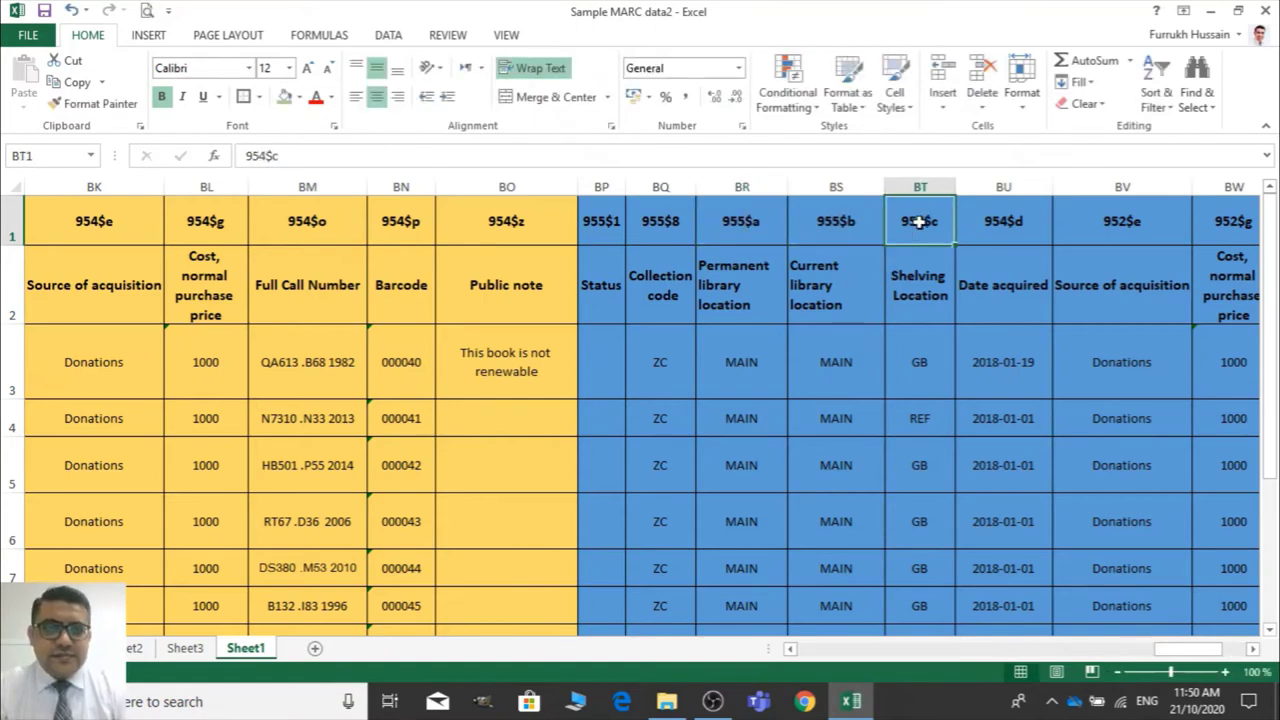
{"action": "double_click", "coordinate": [919, 222]}
{"action": "key", "text": "BackSpace"}
{"action": "type", "text": "5"}
{"action": "key", "text": "Tab"}
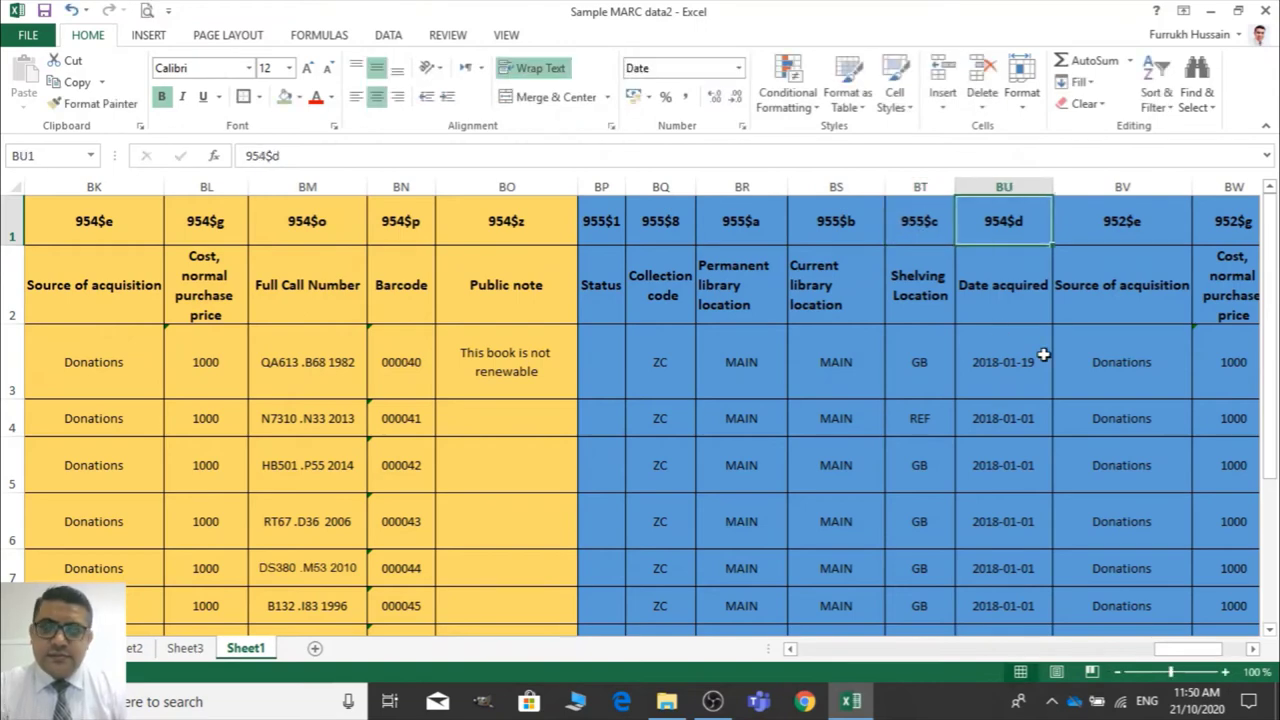
{"action": "double_click", "coordinate": [1000, 222]}
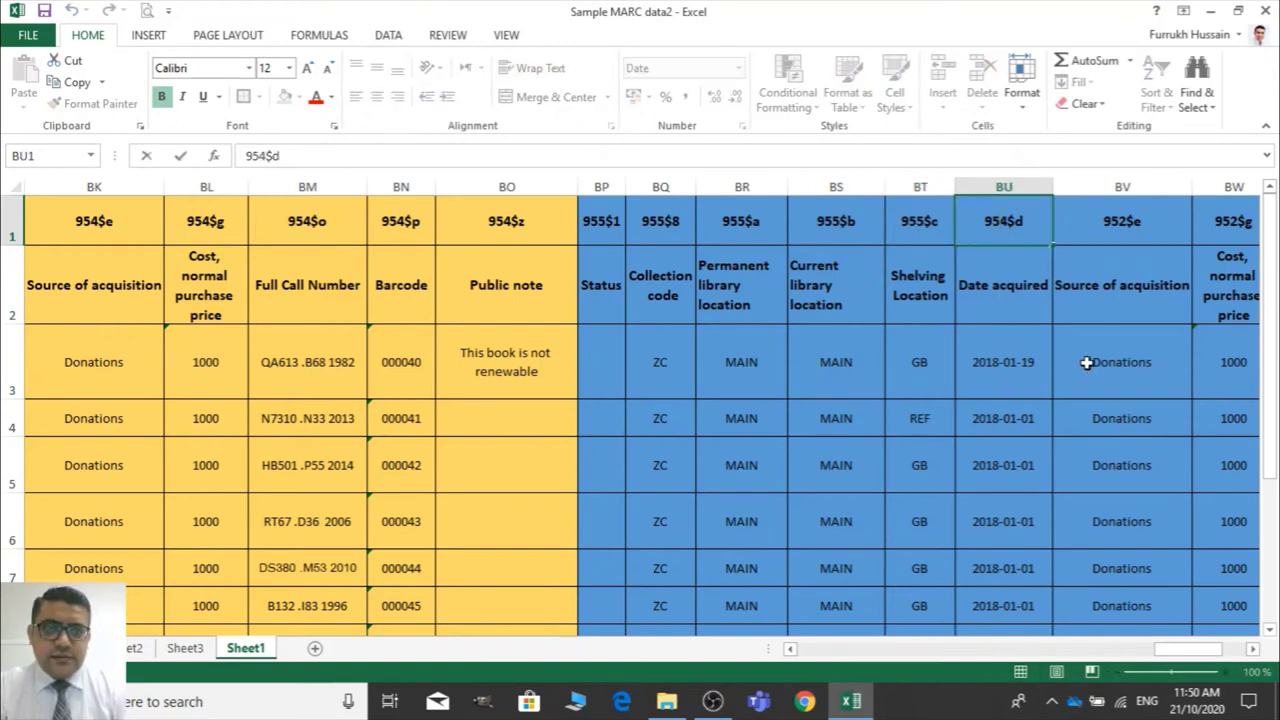
{"action": "key", "text": "BackSpace"}
{"action": "type", "text": "5"}
{"action": "key", "text": "Tab"}
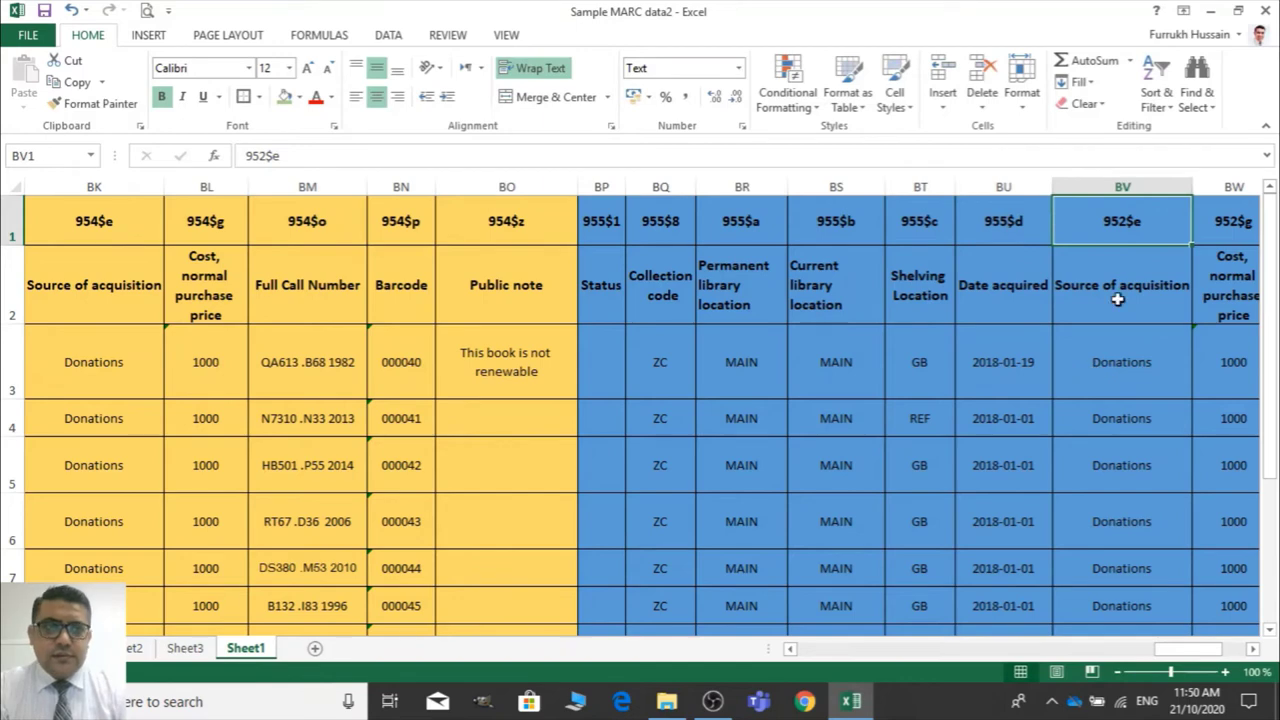
Change the BV1 and BW1 headers from 952 to 955$e and 955$g
{"action": "double_click", "coordinate": [1118, 218]}
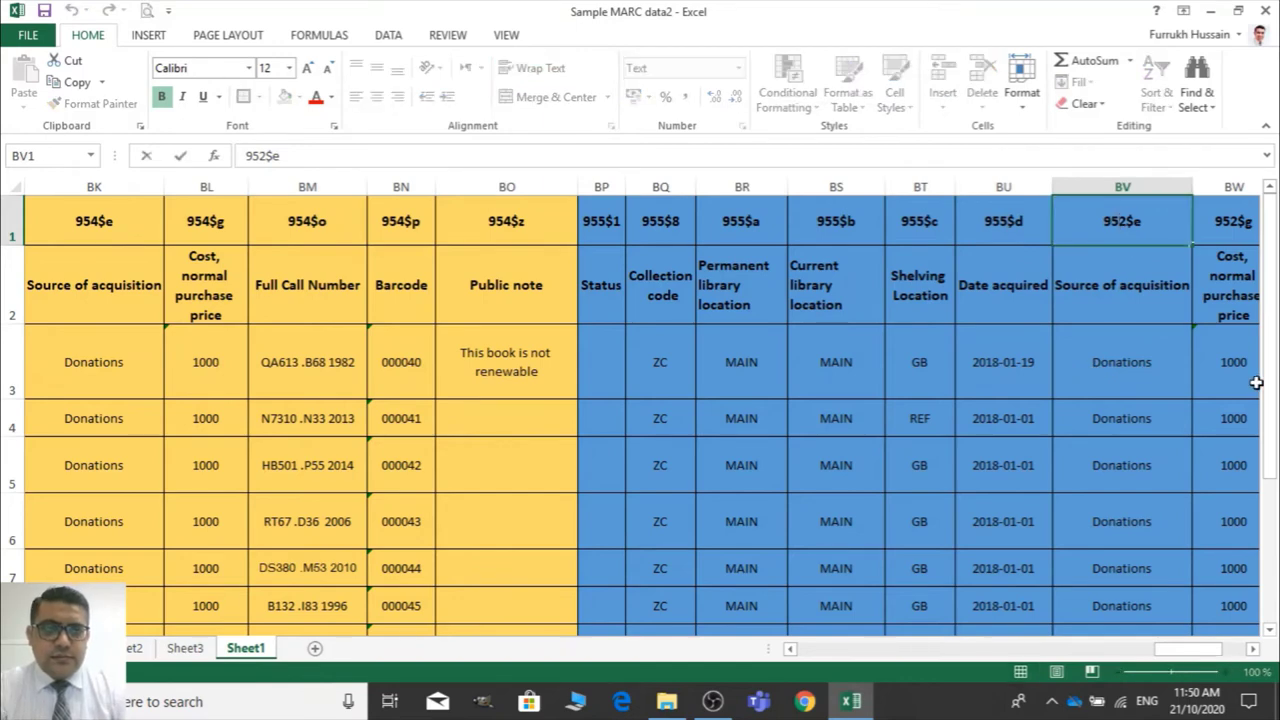
{"action": "key", "text": "BackSpace"}
{"action": "type", "text": "5"}
{"action": "key", "text": "Tab"}
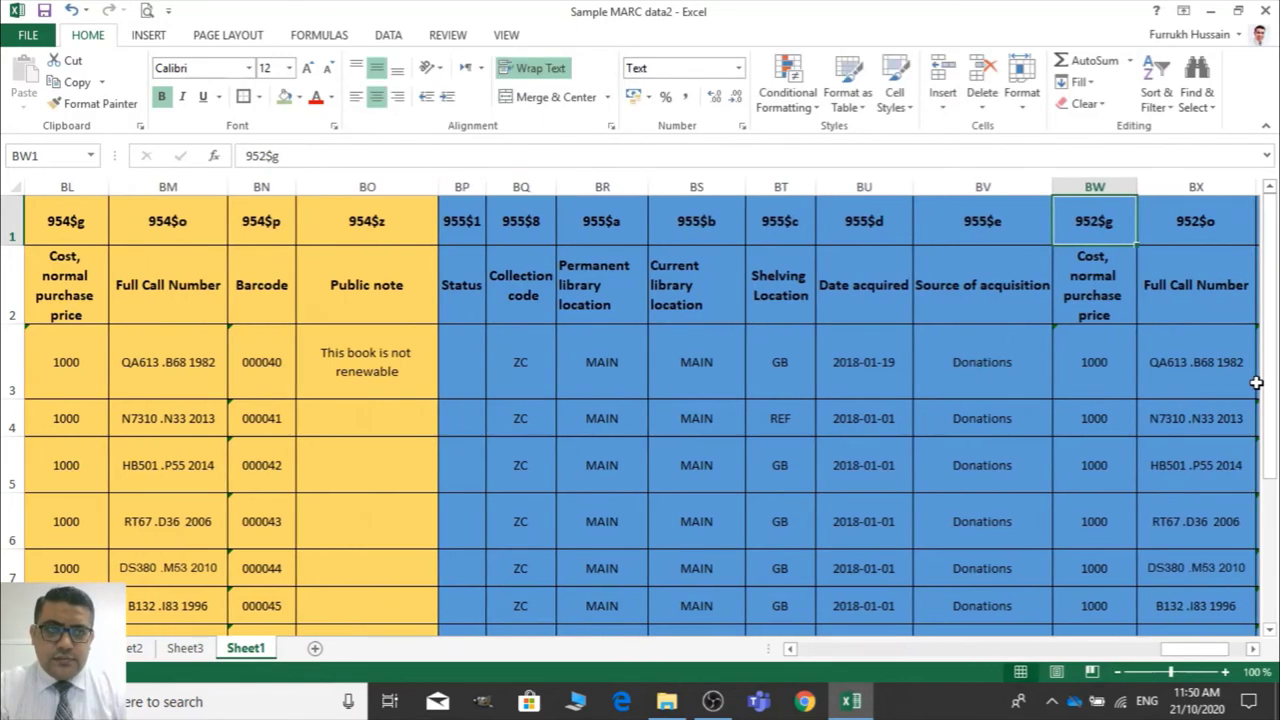
{"action": "double_click", "coordinate": [1093, 219]}
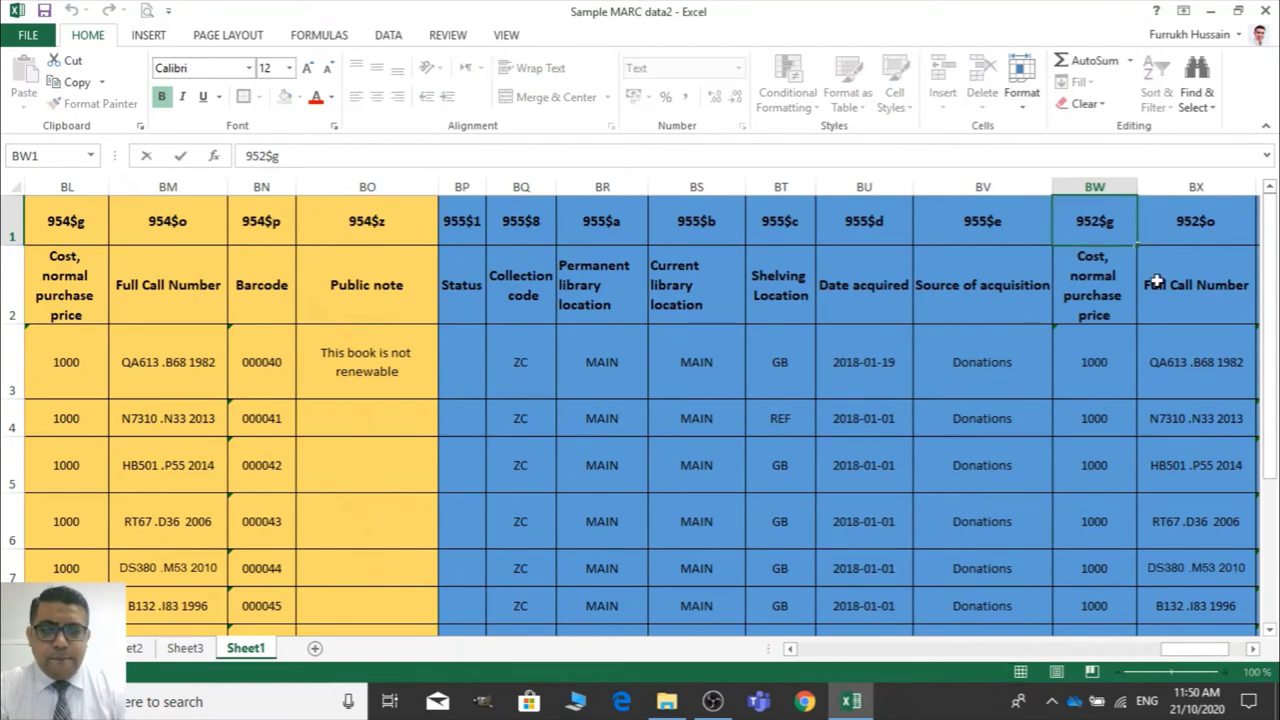
{"action": "key", "text": "BackSpace"}
{"action": "type", "text": "5"}
{"action": "key", "text": "Tab"}
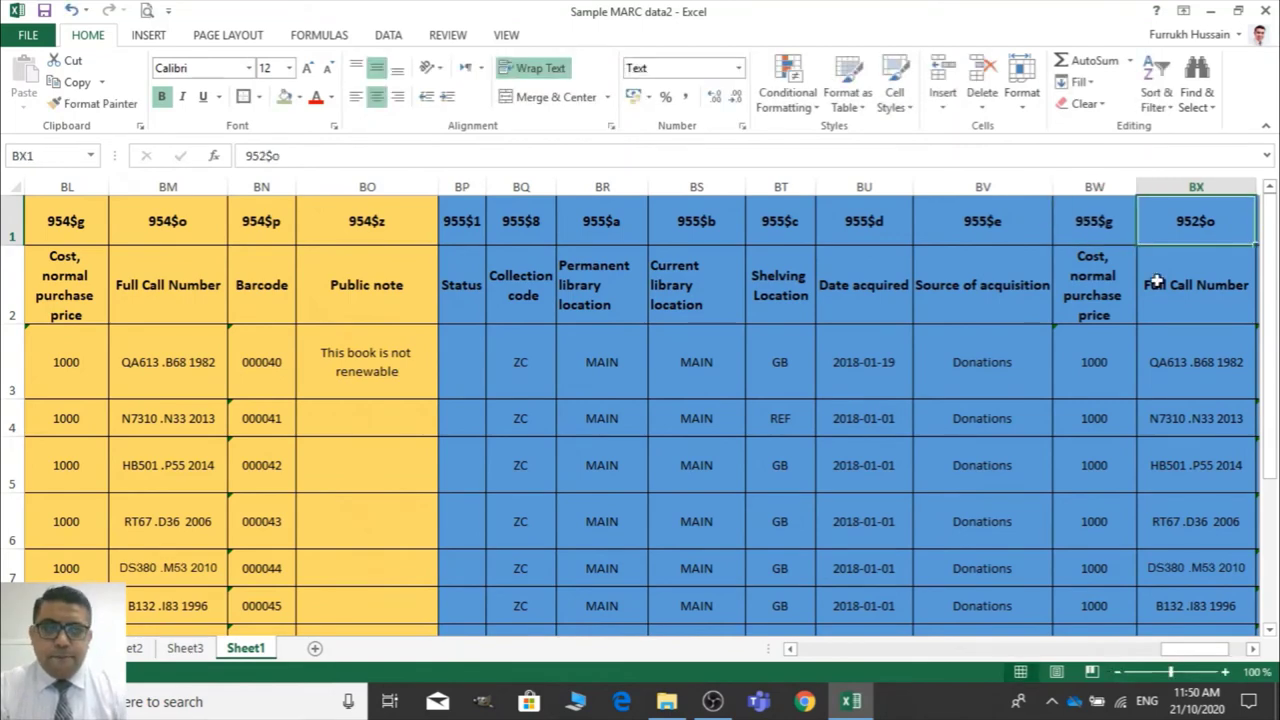
Change the BX1–BZ1 headers from 952 to 955$o, 955$p and 955$z
{"action": "double_click", "coordinate": [1196, 221]}
{"action": "key", "text": "BackSpace"}
{"action": "type", "text": "5"}
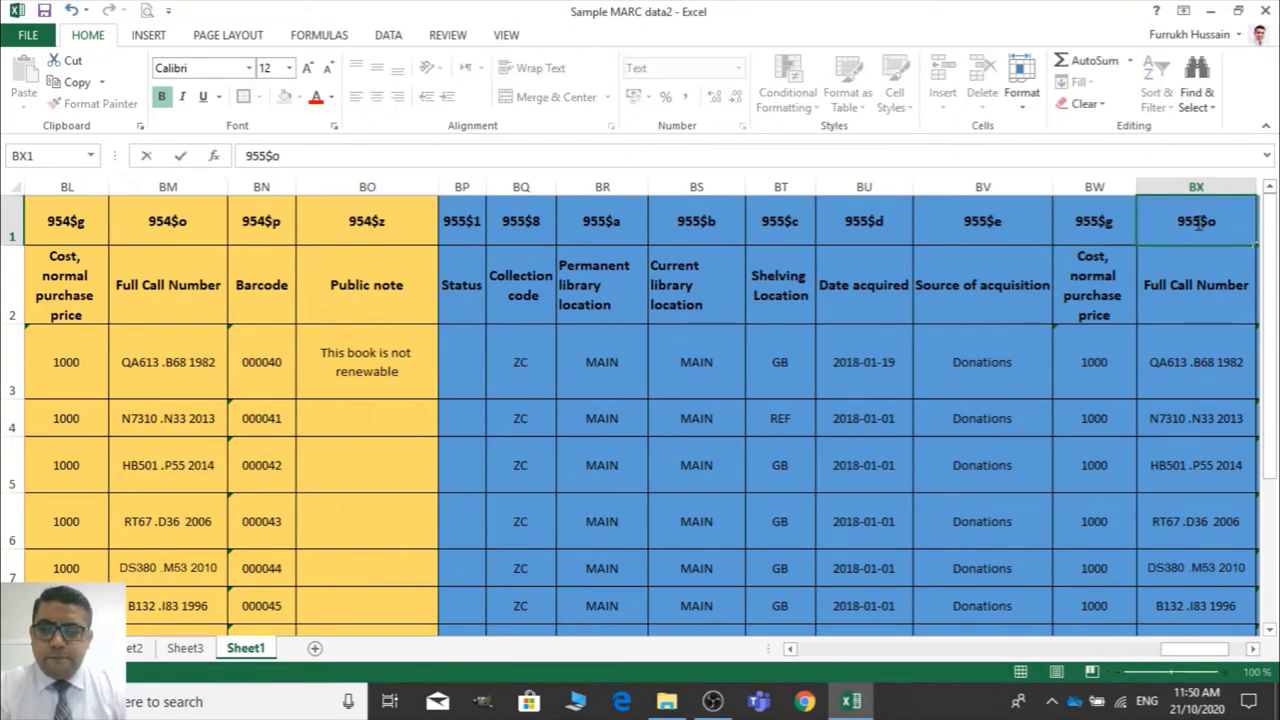
{"action": "key", "text": "Tab"}
{"action": "key", "text": "Tab"}
{"action": "key", "text": "Tab"}
{"action": "double_click", "coordinate": [900, 240]}
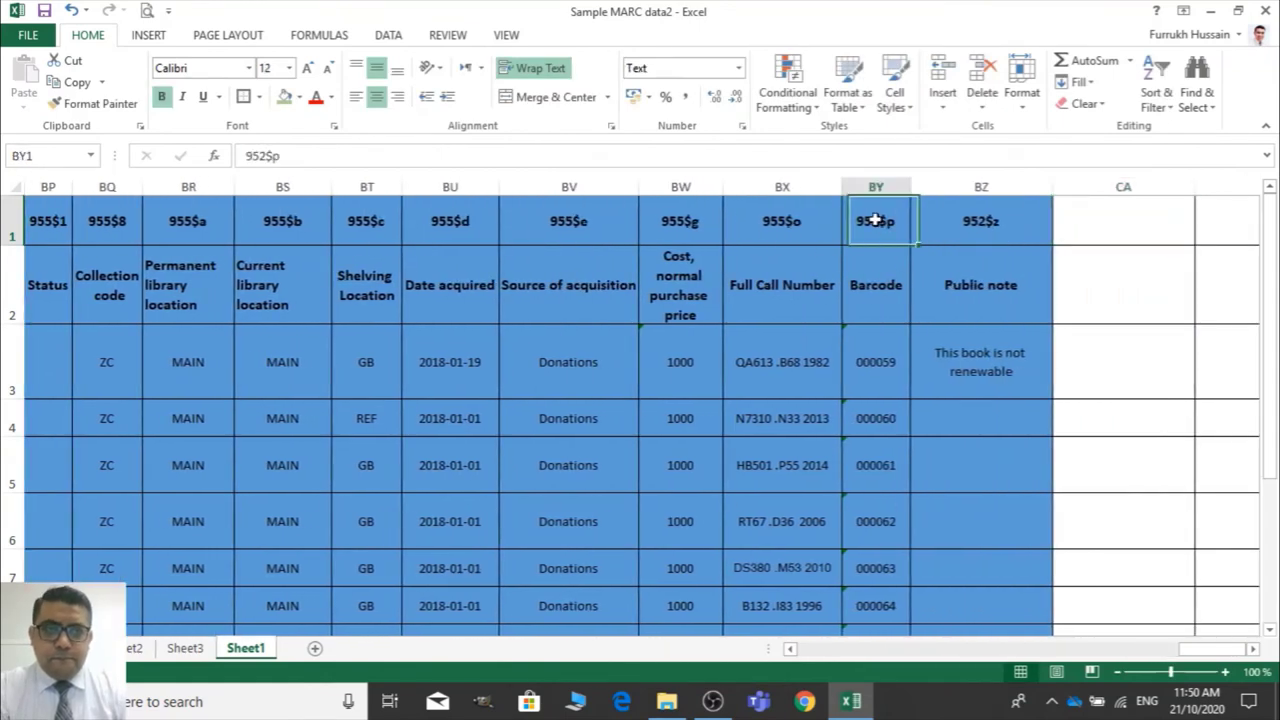
{"action": "key", "text": "BackSpace"}
{"action": "type", "text": "5"}
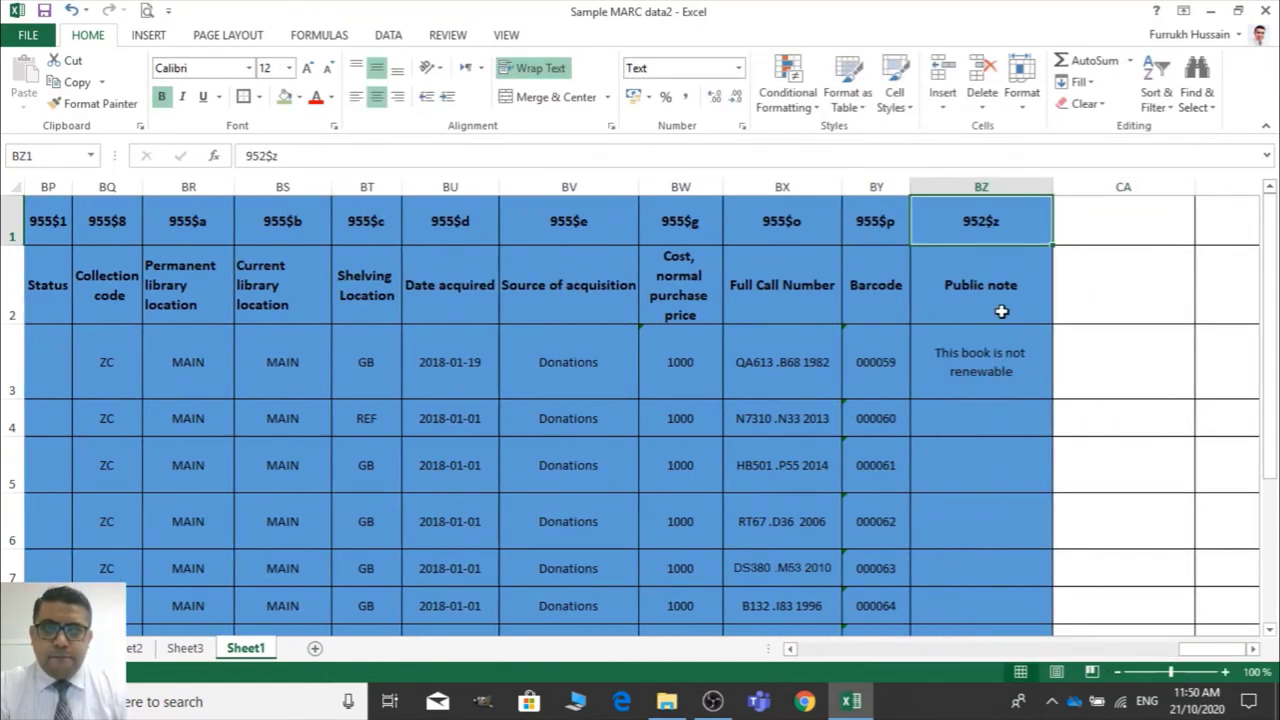
{"action": "key", "text": "Tab"}
{"action": "double_click", "coordinate": [981, 220]}
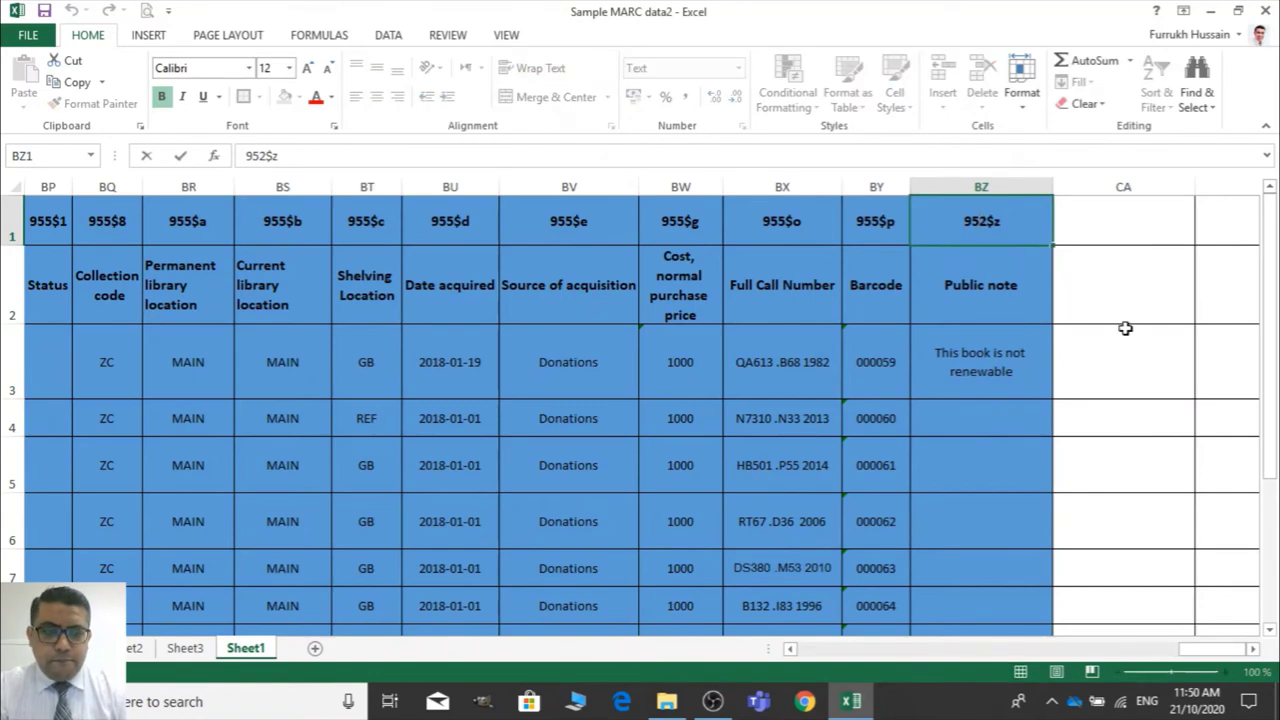
{"action": "key", "text": "BackSpace"}
{"action": "type", "text": "5"}
{"action": "left_click", "coordinate": [1100, 358]}
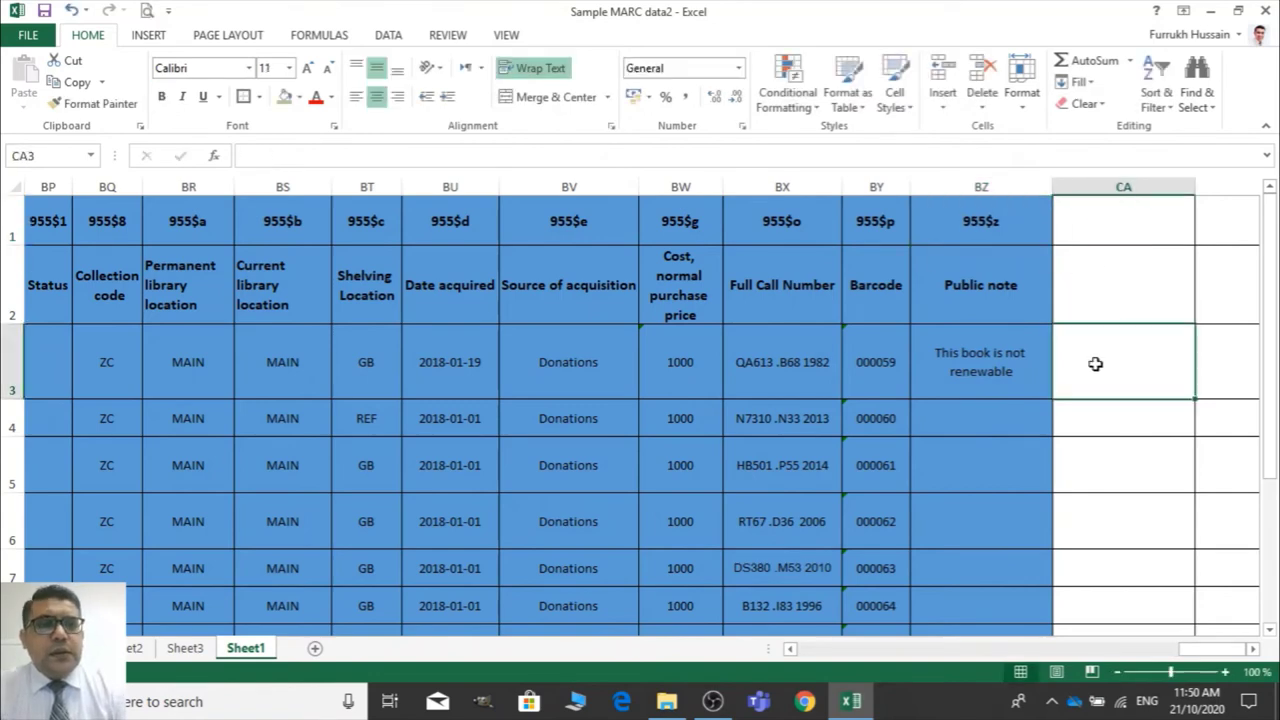
{"action": "key", "text": "Left"}
{"action": "key", "text": "Left"}
{"action": "key", "text": "Left"}
{"action": "key", "text": "Left"}
{"action": "key", "text": "Left"}
{"action": "key", "text": "Left"}
{"action": "key", "text": "Left"}
{"action": "key", "text": "Left"}
{"action": "key", "text": "Left"}
{"action": "key", "text": "Left"}
{"action": "key", "text": "Left"}
{"action": "key", "text": "Left"}
{"action": "key", "text": "Left"}
{"action": "key", "text": "Left"}
{"action": "key", "text": "Left"}
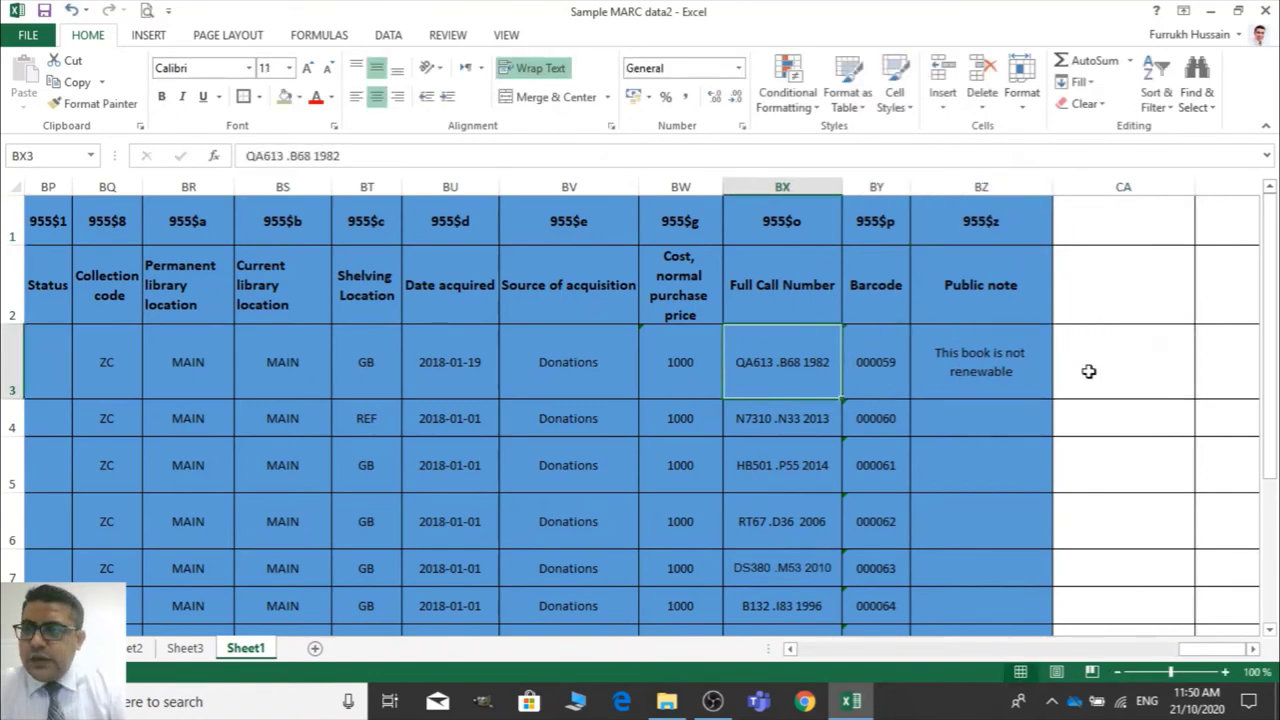
{"action": "key", "text": "Left"}
{"action": "key", "text": "Left"}
{"action": "key", "text": "Left"}
{"action": "key", "text": "Left"}
{"action": "key", "text": "Left"}
{"action": "key", "text": "Left"}
{"action": "key", "text": "Left"}
{"action": "key", "text": "Left"}
{"action": "key", "text": "Left"}
{"action": "key", "text": "Left"}
{"action": "key", "text": "Left"}
{"action": "key", "text": "Left"}
{"action": "key", "text": "Left"}
{"action": "key", "text": "Left"}
{"action": "key", "text": "Left"}
{"action": "key", "text": "Left"}
{"action": "key", "text": "Left"}
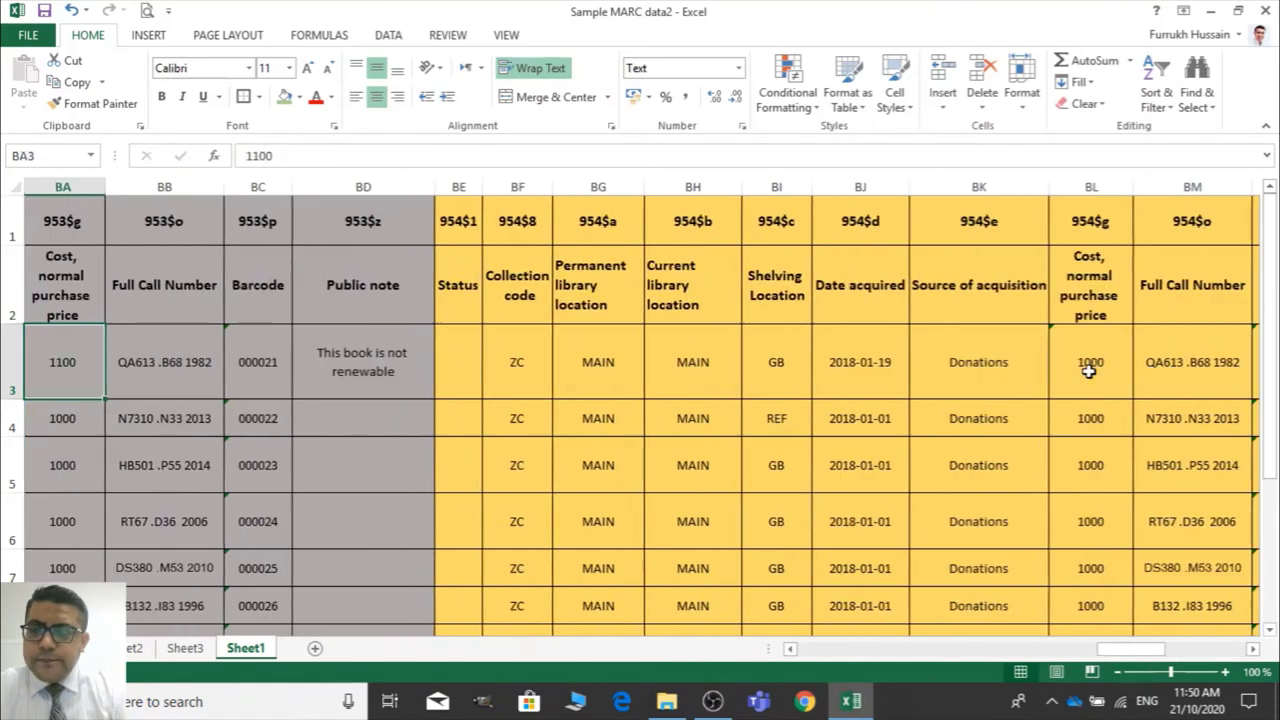
{"action": "key", "text": "Left"}
{"action": "key", "text": "Left"}
{"action": "key", "text": "Left"}
{"action": "key", "text": "Left"}
{"action": "key", "text": "Left"}
{"action": "key", "text": "Left"}
{"action": "key", "text": "Left"}
{"action": "key", "text": "Left"}
{"action": "key", "text": "Left"}
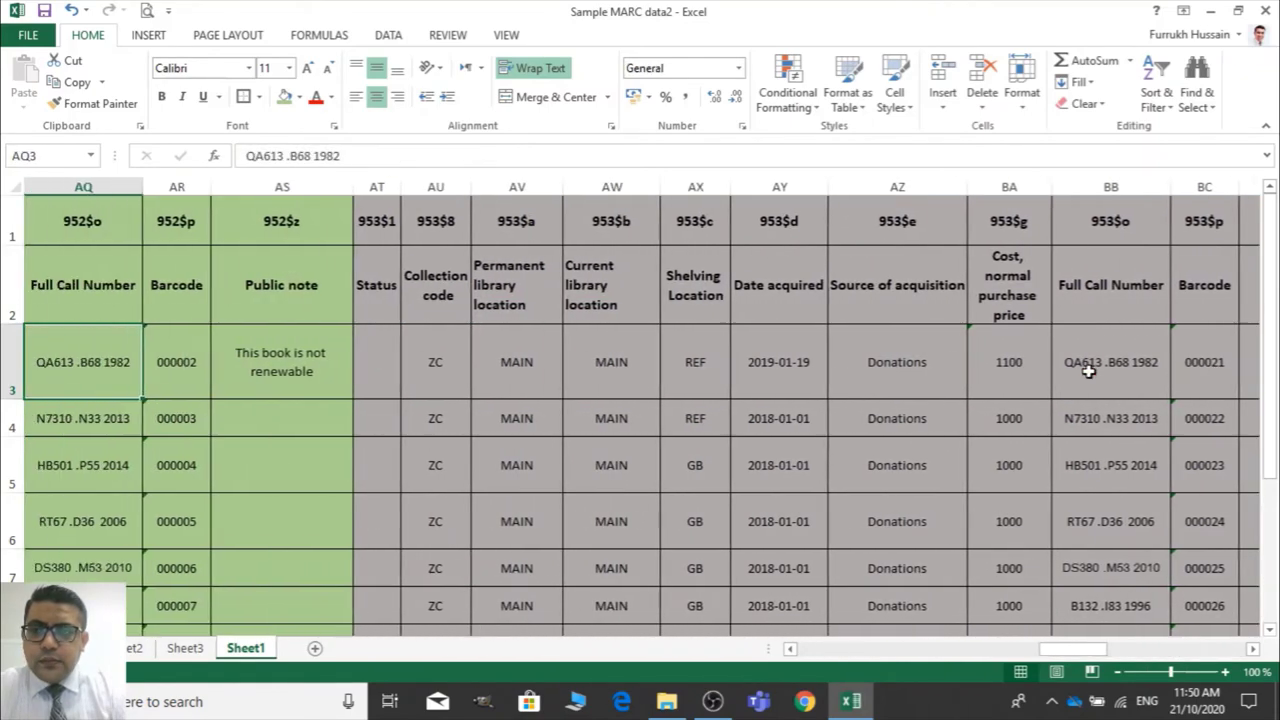
{"action": "key", "text": "Left"}
{"action": "key", "text": "Left"}
{"action": "key", "text": "Left"}
{"action": "key", "text": "Left"}
{"action": "key", "text": "Right"}
{"action": "key", "text": "Right"}
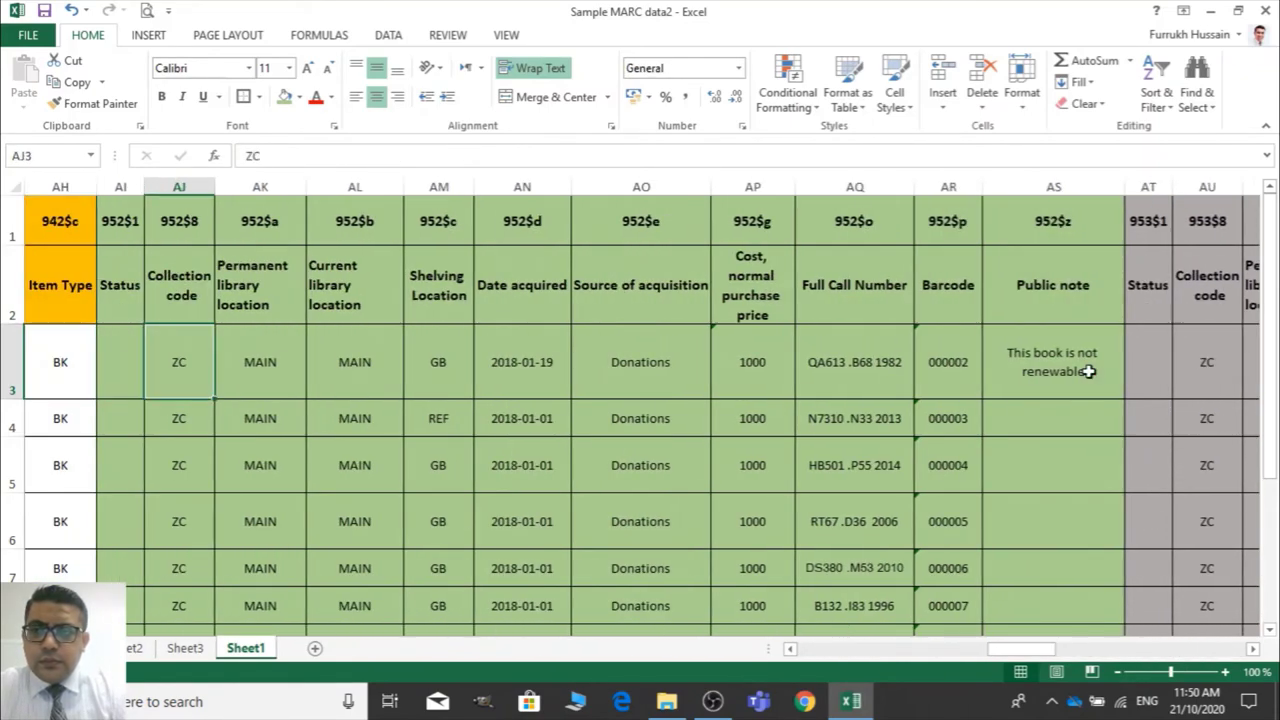
{"action": "key", "text": "Up"}
{"action": "key", "text": "Up"}
{"action": "key", "text": "Left"}
{"action": "key", "text": "Left"}
{"action": "key", "text": "Left"}
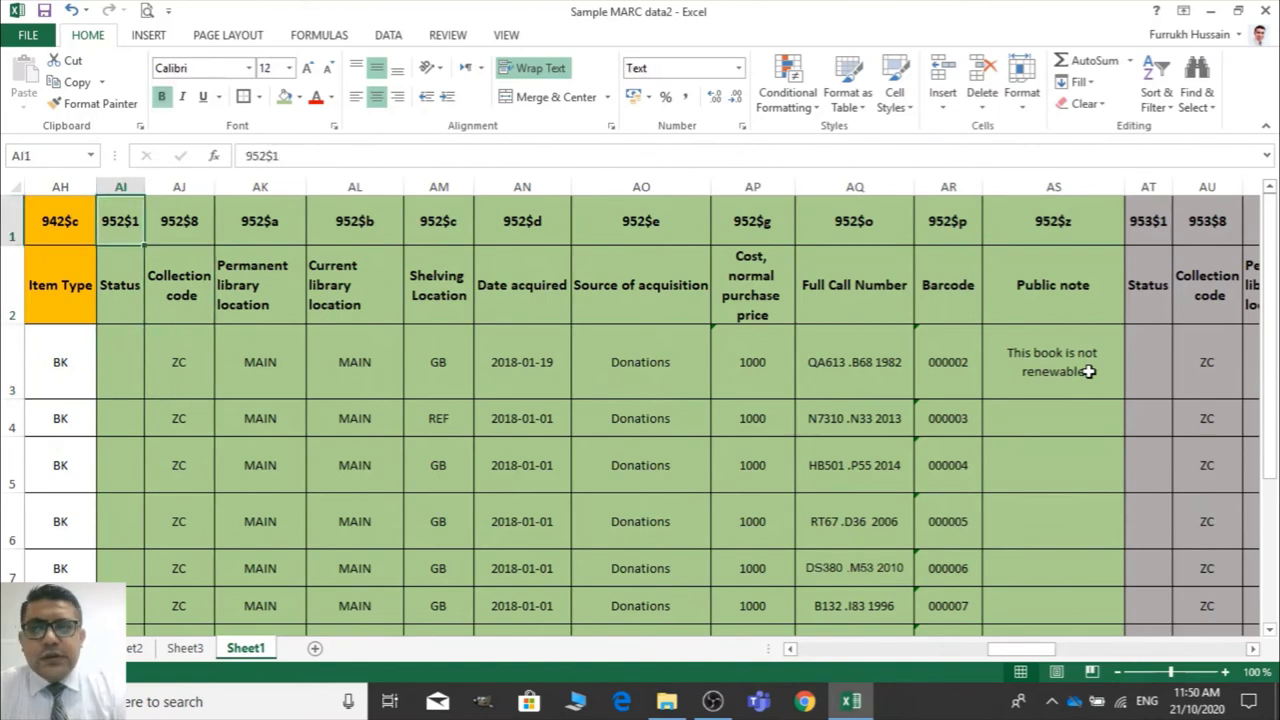
{"action": "key", "text": "Left"}
{"action": "key", "text": "Left"}
{"action": "key", "text": "Right"}
{"action": "key", "text": "Right"}
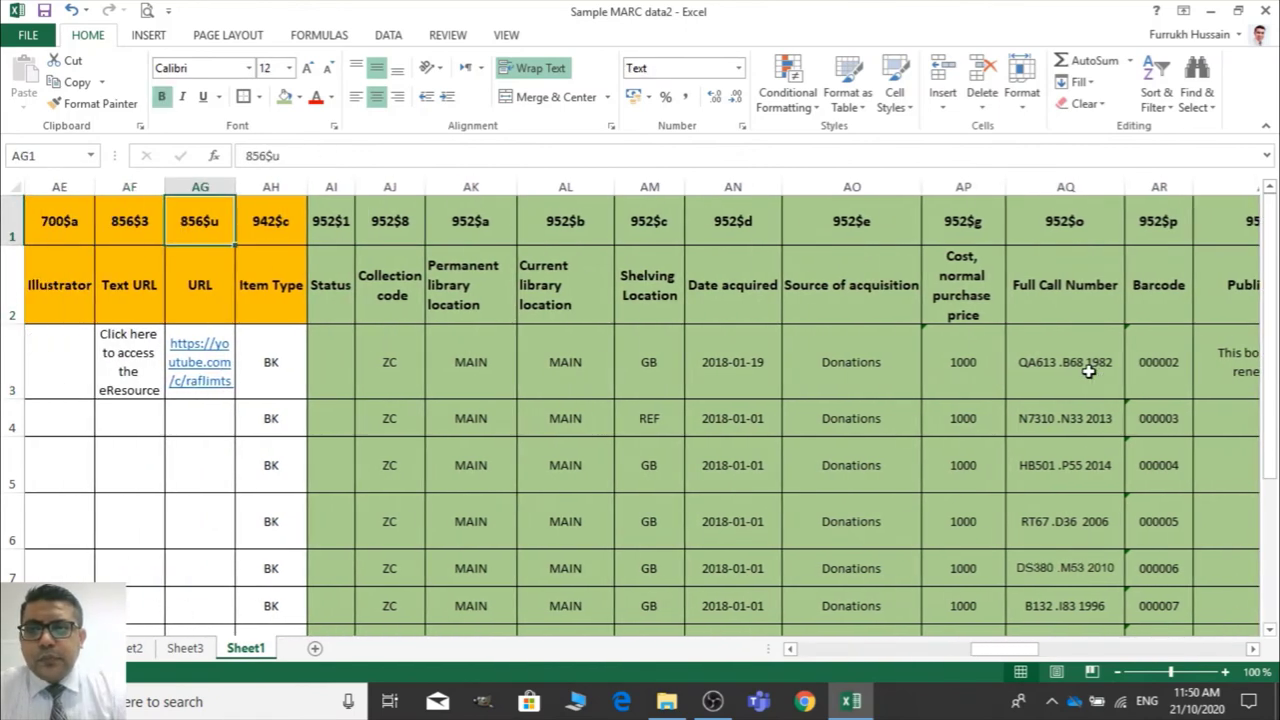
{"action": "key", "text": "Right"}
{"action": "key", "text": "Left"}
{"action": "key", "text": "Left"}
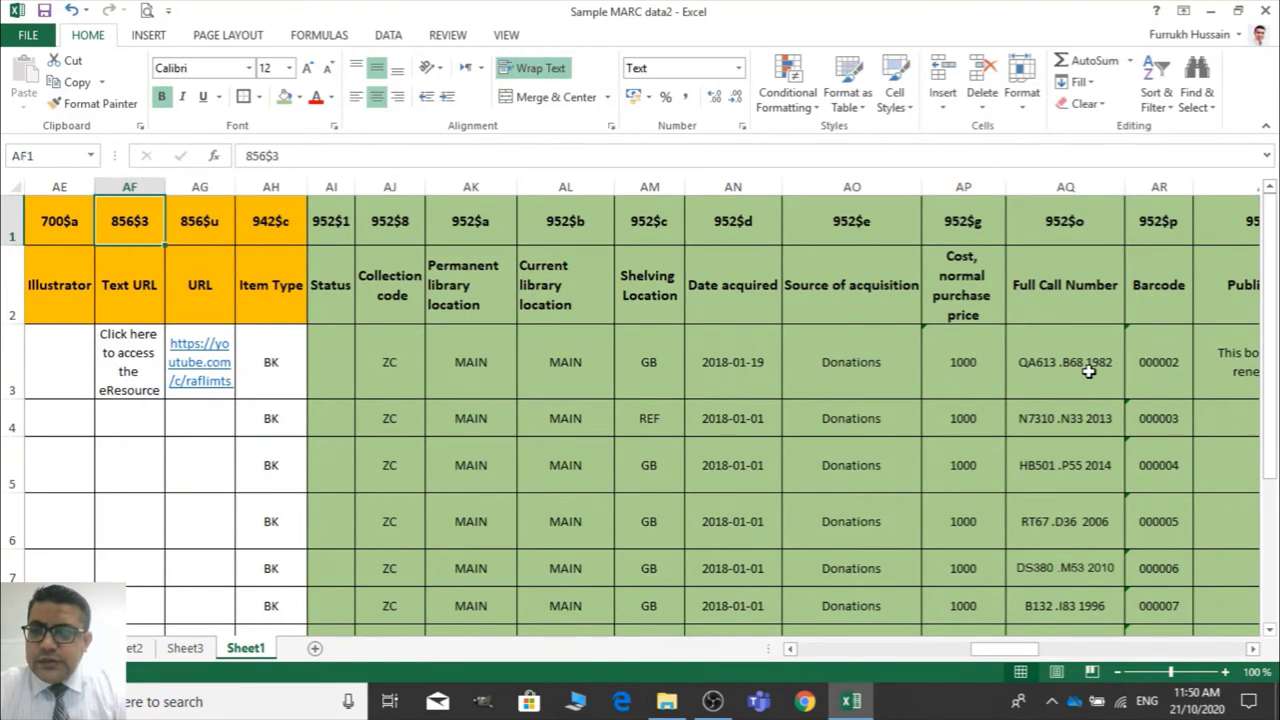
{"action": "key", "text": "Right"}
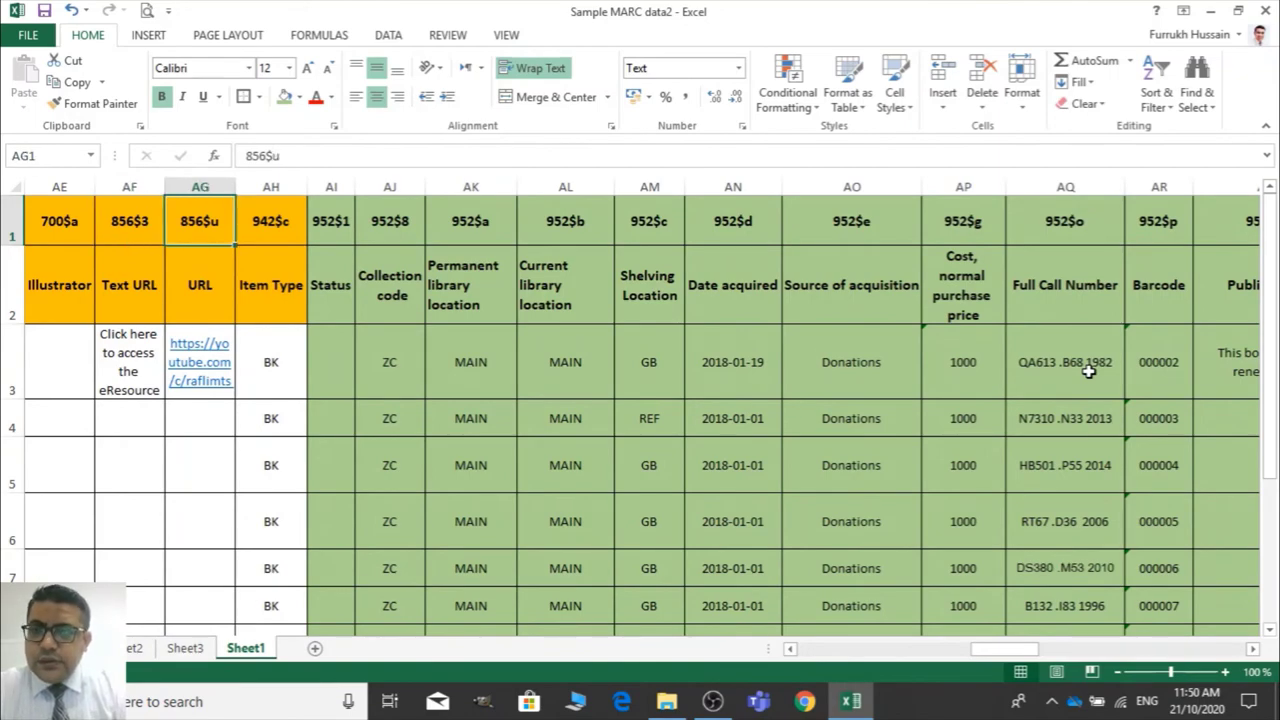
{"action": "key", "text": "shift+Right"}
{"action": "key", "text": "Right"}
{"action": "key", "text": "shift+Left"}
{"action": "key", "text": "shift+Left"}
{"action": "key", "text": "shift+Left"}
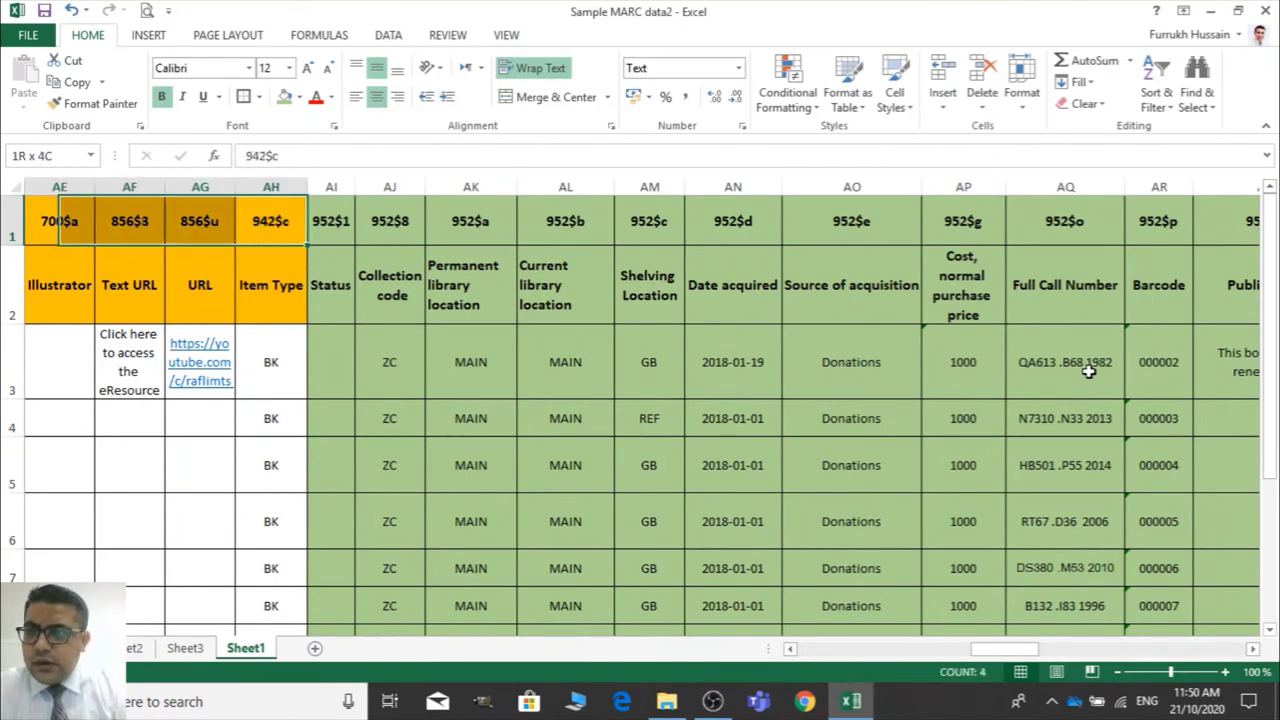
{"action": "key", "text": "shift+Home"}
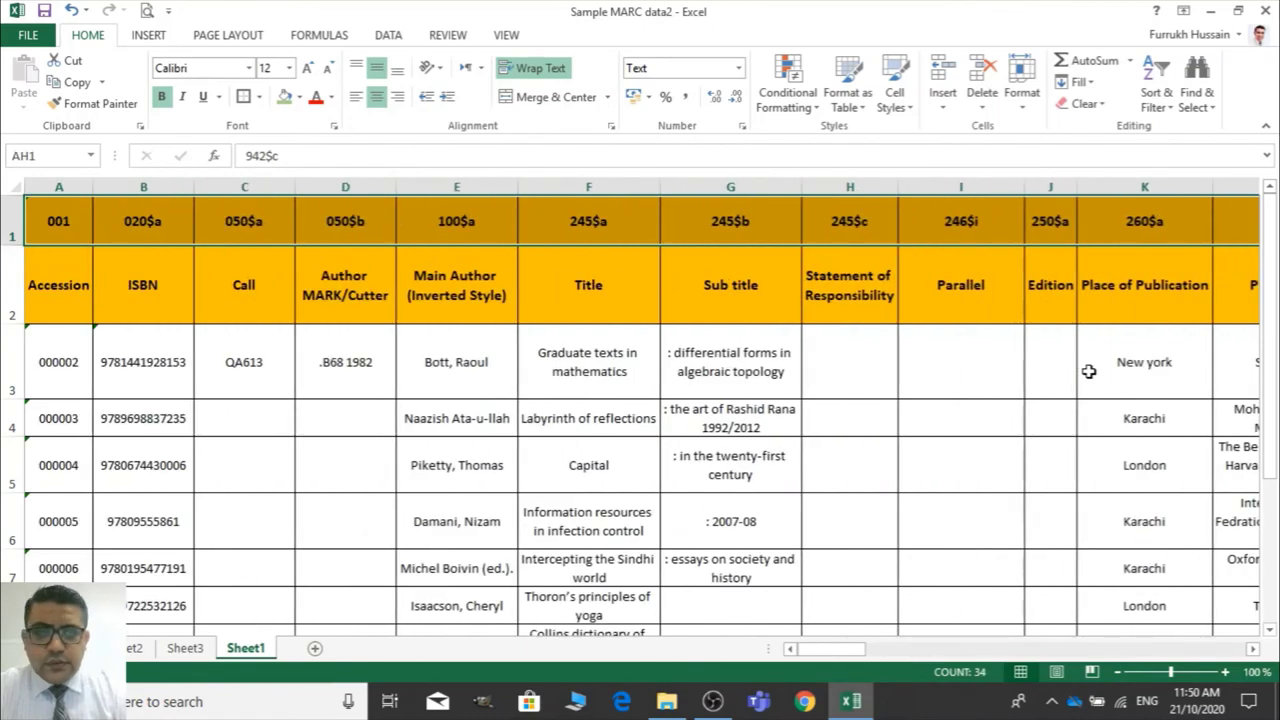
{"action": "key", "text": "Right"}
{"action": "key", "text": "Right"}
{"action": "key", "text": "Right"}
{"action": "key", "text": "Right"}
{"action": "key", "text": "Right"}
{"action": "key", "text": "Right"}
{"action": "key", "text": "Right"}
{"action": "key", "text": "Left"}
{"action": "key", "text": "Left"}
{"action": "key", "text": "Left"}
{"action": "key", "text": "Left"}
{"action": "key", "text": "Left"}
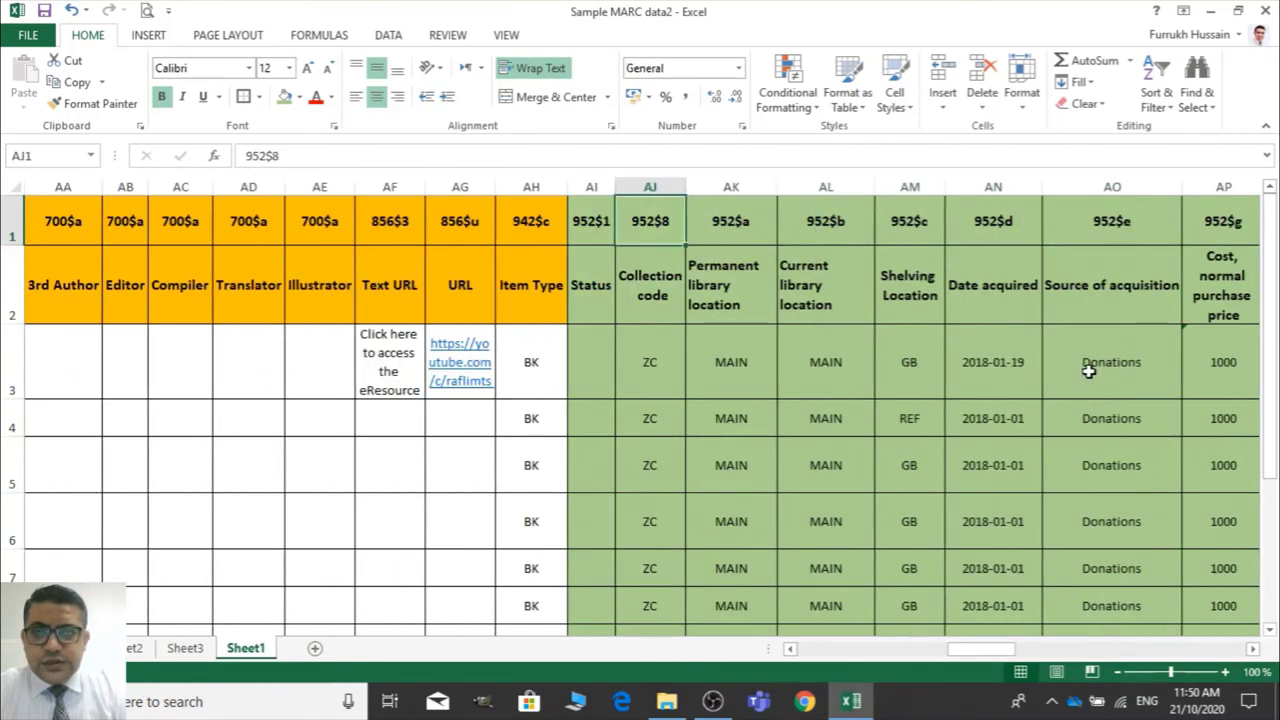
{"action": "key", "text": "Left"}
{"action": "key", "text": "shift+Right"}
{"action": "key", "text": "shift+Right"}
{"action": "key", "text": "shift+Right"}
{"action": "key", "text": "shift+Right"}
{"action": "key", "text": "shift+Right"}
{"action": "key", "text": "shift+Right"}
{"action": "key", "text": "shift+Right"}
{"action": "key", "text": "shift+Right"}
{"action": "key", "text": "shift+Right"}
{"action": "key", "text": "shift+Right"}
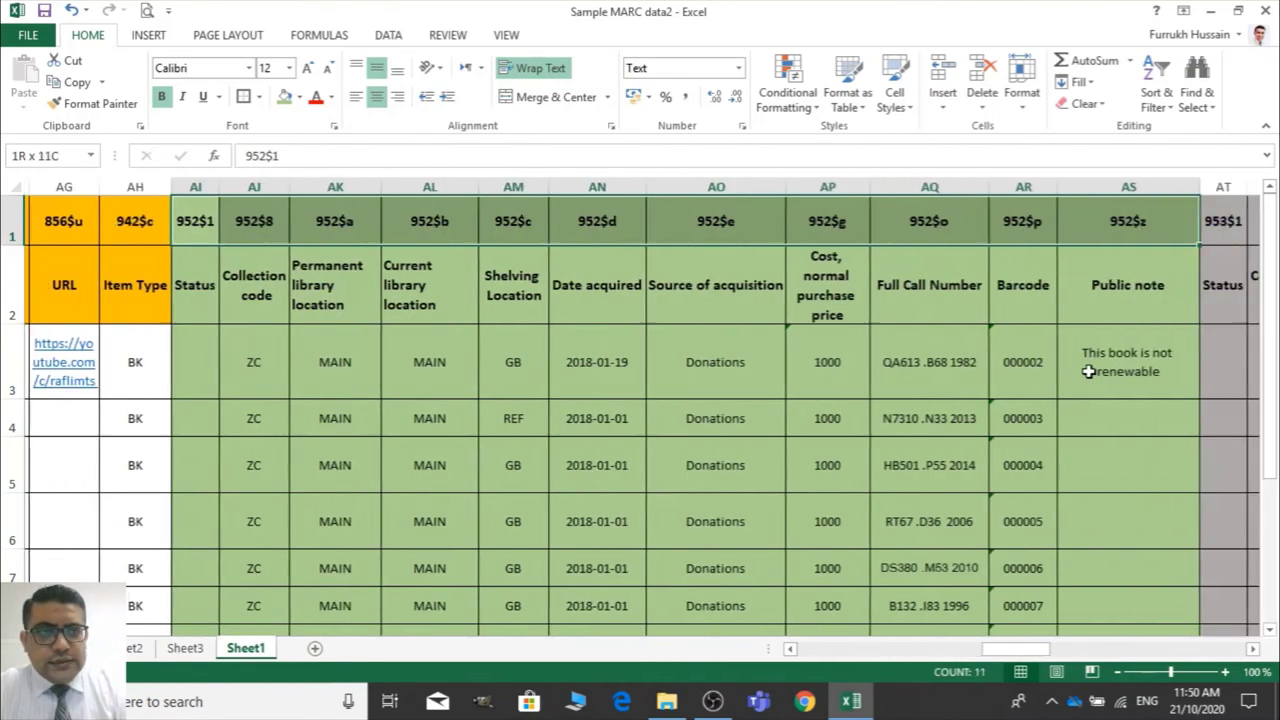
{"action": "key", "text": "shift+Right"}
{"action": "key", "text": "Right"}
{"action": "key", "text": "Right"}
{"action": "key", "text": "Right"}
{"action": "key", "text": "Right"}
{"action": "key", "text": "Right"}
{"action": "key", "text": "Right"}
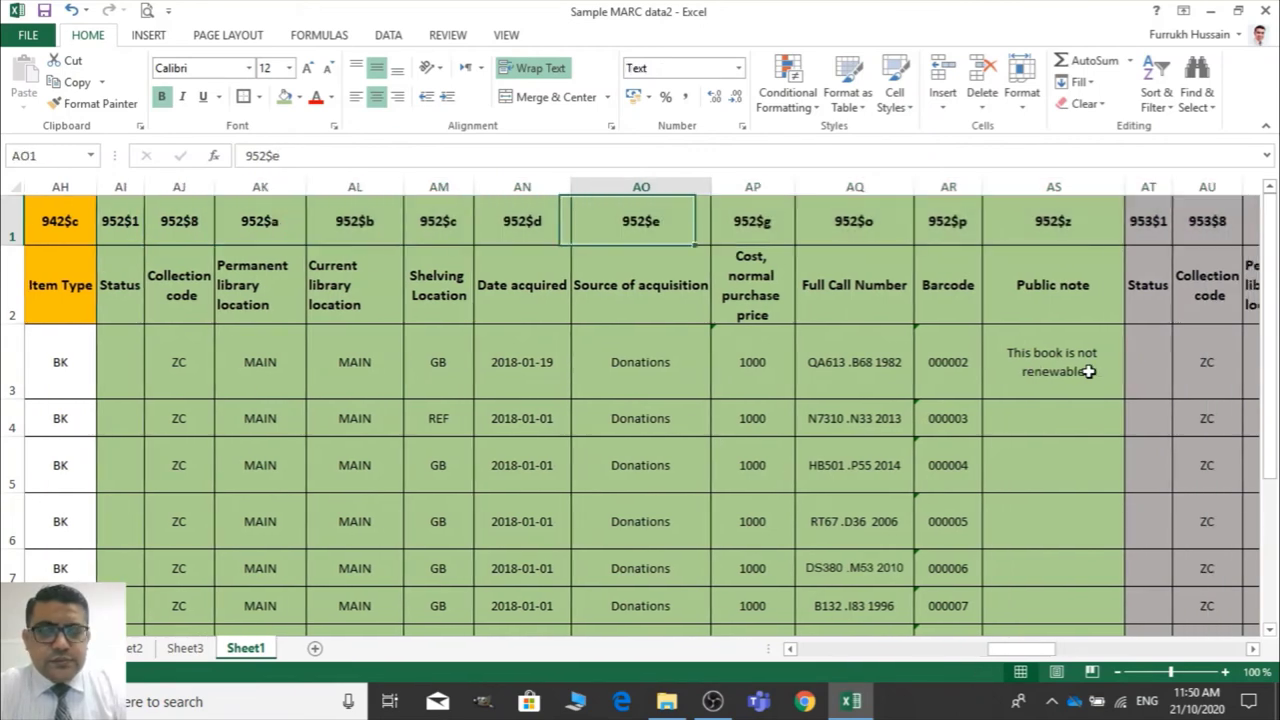
{"action": "key", "text": "Right"}
{"action": "key", "text": "Right"}
{"action": "key", "text": "Right"}
{"action": "key", "text": "Right"}
{"action": "key", "text": "Right"}
{"action": "key", "text": "Right"}
{"action": "key", "text": "Left"}
{"action": "key", "text": "shift+Right"}
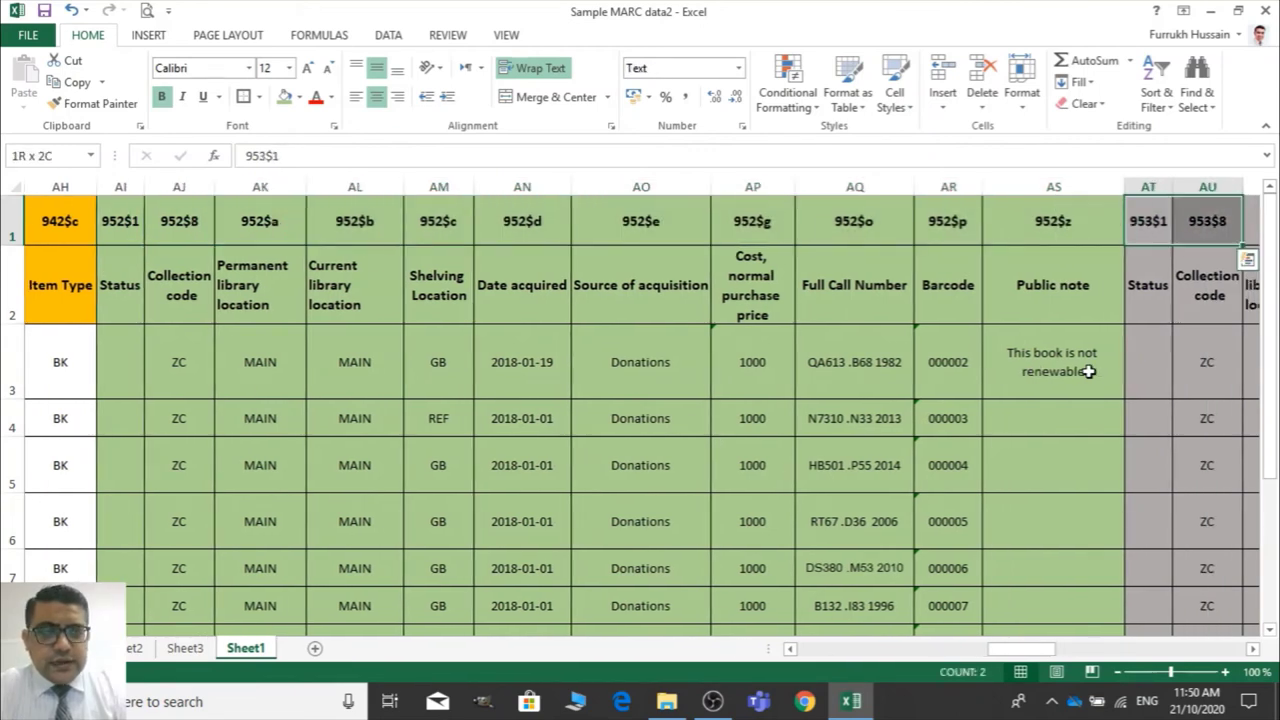
{"action": "key", "text": "shift+Right"}
{"action": "key", "text": "shift+Right"}
{"action": "key", "text": "shift+Right"}
{"action": "key", "text": "shift+Right"}
{"action": "key", "text": "shift+Right"}
{"action": "key", "text": "shift+Right"}
{"action": "key", "text": "shift+Right"}
{"action": "key", "text": "shift+Right"}
{"action": "key", "text": "Right"}
{"action": "key", "text": "Right"}
{"action": "key", "text": "Right"}
{"action": "key", "text": "Right"}
{"action": "key", "text": "Right"}
{"action": "key", "text": "Right"}
{"action": "key", "text": "Right"}
{"action": "key", "text": "Right"}
{"action": "key", "text": "Right"}
{"action": "key", "text": "Right"}
{"action": "key", "text": "Right"}
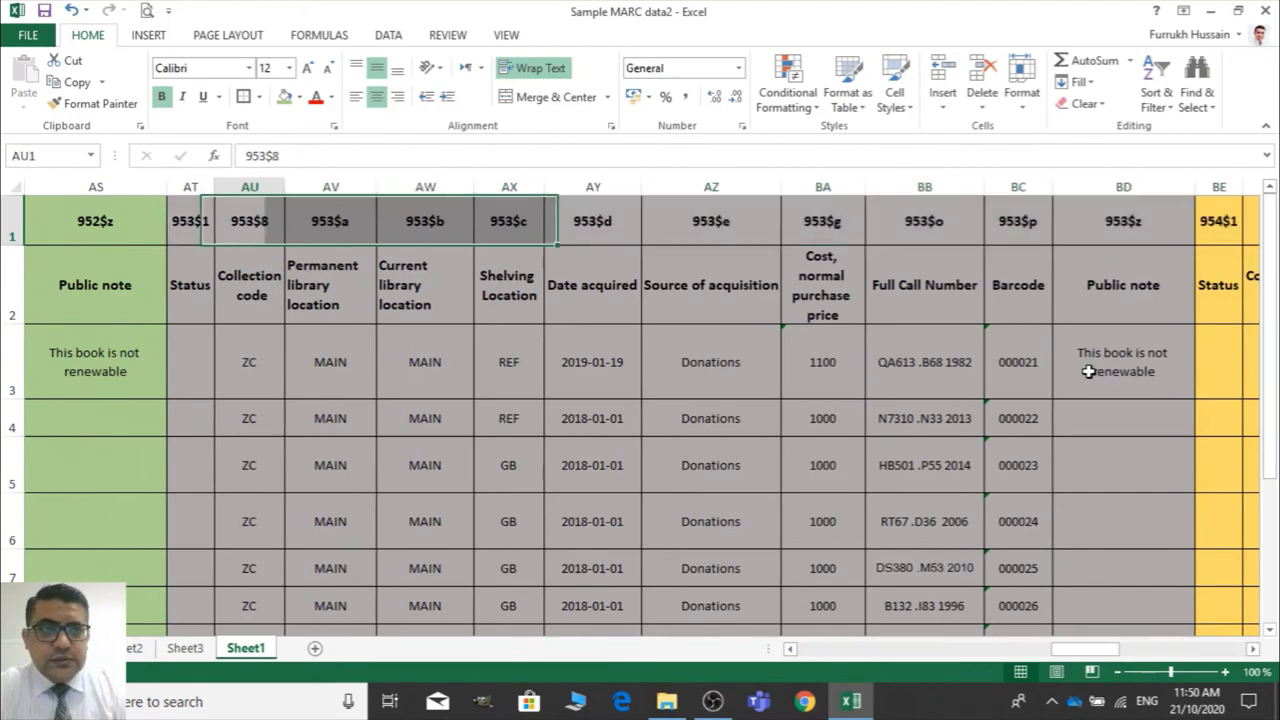
{"action": "key", "text": "Right"}
{"action": "key", "text": "Right"}
{"action": "key", "text": "Right"}
{"action": "key", "text": "Right"}
{"action": "key", "text": "Right"}
{"action": "key", "text": "Right"}
{"action": "key", "text": "Right"}
{"action": "key", "text": "Right"}
{"action": "key", "text": "Right"}
{"action": "key", "text": "Right"}
{"action": "key", "text": "Right"}
{"action": "key", "text": "Right"}
{"action": "key", "text": "Right"}
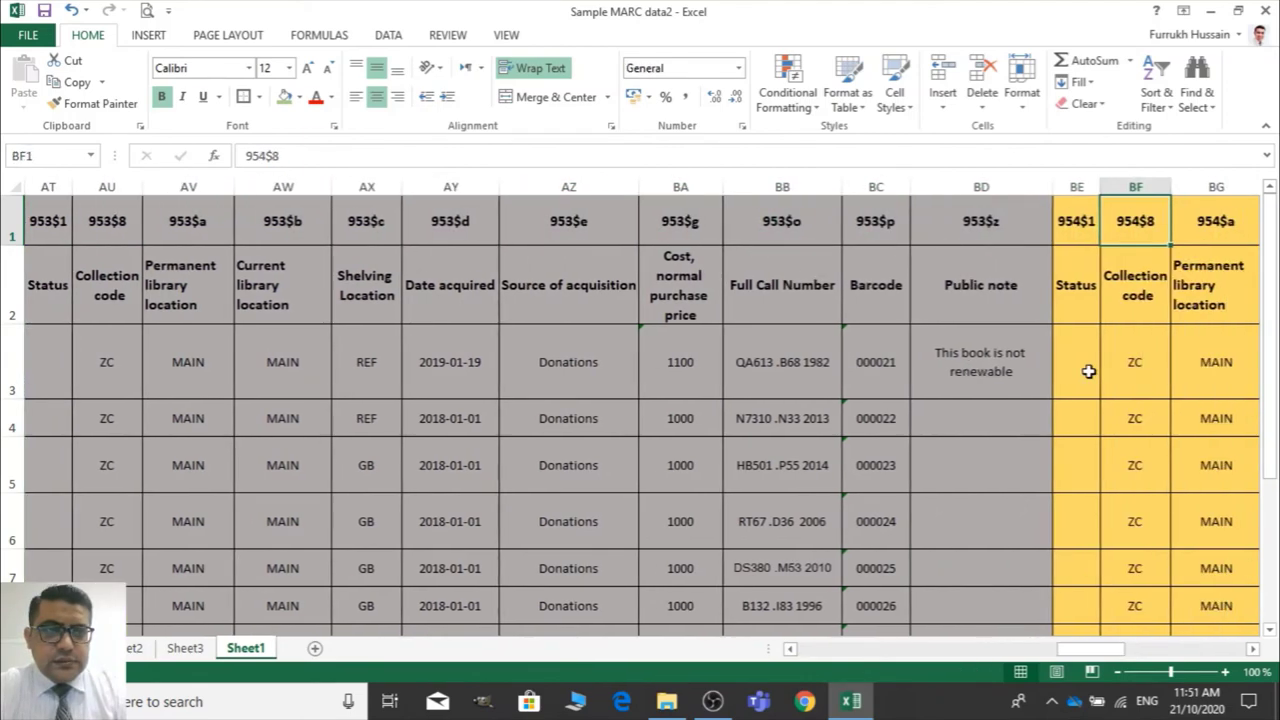
{"action": "key", "text": "Right"}
{"action": "key", "text": "Right"}
{"action": "key", "text": "Right"}
{"action": "key", "text": "Right"}
{"action": "key", "text": "Right"}
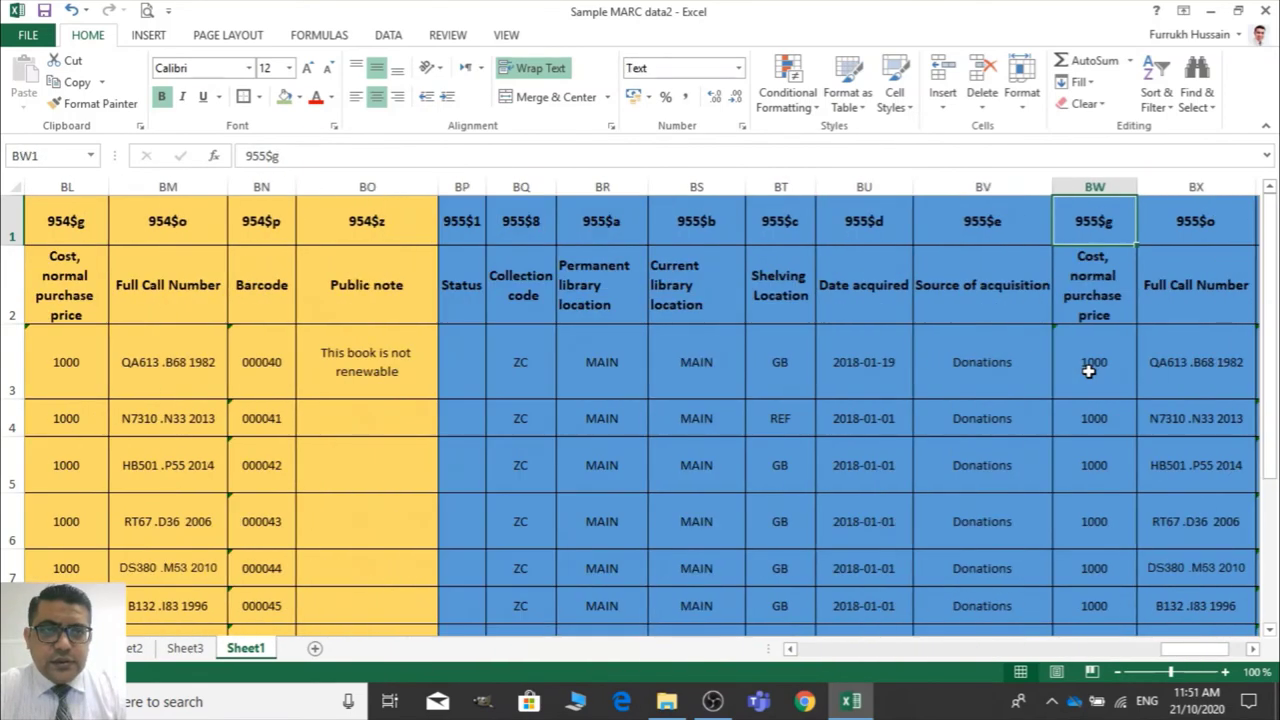
{"action": "key", "text": "Right"}
{"action": "key", "text": "Right"}
{"action": "key", "text": "Right"}
{"action": "key", "text": "Right"}
{"action": "key", "text": "Right"}
{"action": "key", "text": "Right"}
{"action": "key", "text": "Right"}
{"action": "key", "text": "Right"}
{"action": "key", "text": "Right"}
{"action": "key", "text": "Right"}
{"action": "key", "text": "Left"}
{"action": "key", "text": "Left"}
{"action": "key", "text": "Left"}
{"action": "key", "text": "Left"}
{"action": "key", "text": "Left"}
{"action": "key", "text": "Left"}
{"action": "key", "text": "Left"}
{"action": "key", "text": "Left"}
{"action": "key", "text": "Left"}
{"action": "key", "text": "Left"}
{"action": "key", "text": "Left"}
{"action": "key", "text": "Left"}
{"action": "key", "text": "Left"}
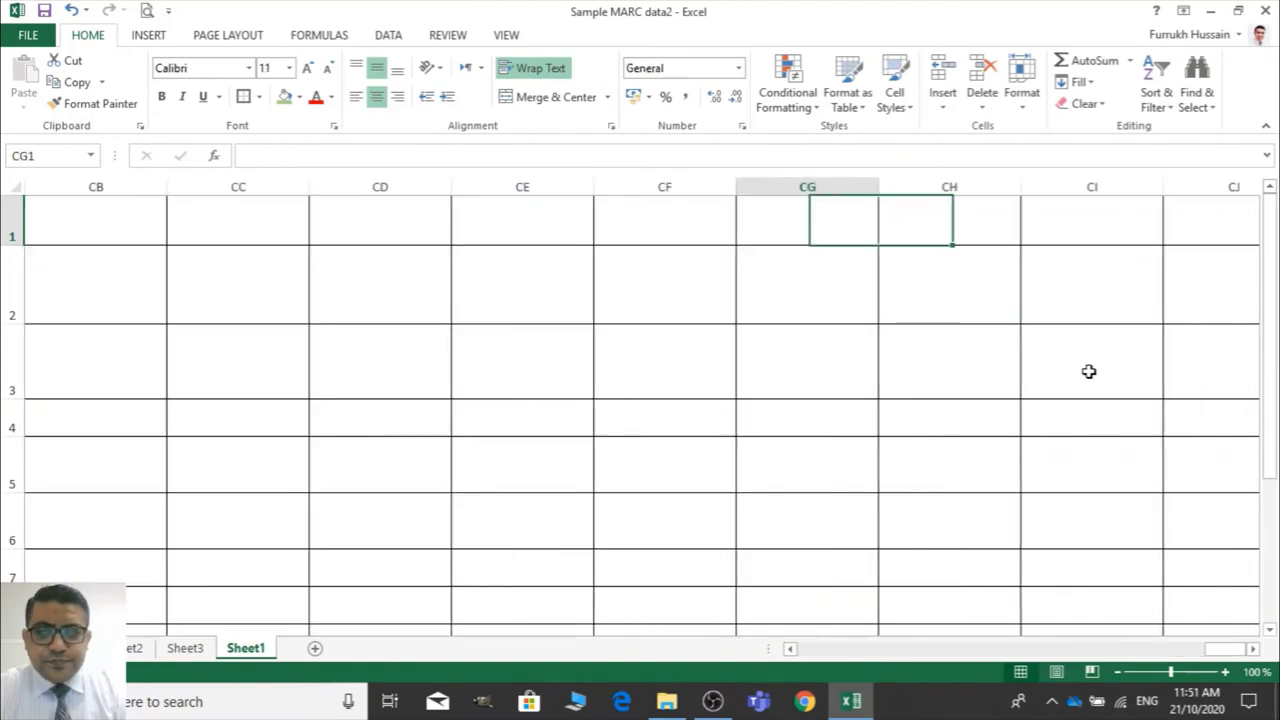
{"action": "key", "text": "Left"}
{"action": "key", "text": "Left"}
{"action": "key", "text": "Left"}
{"action": "key", "text": "Left"}
{"action": "key", "text": "Left"}
{"action": "key", "text": "Left"}
{"action": "key", "text": "Left"}
{"action": "key", "text": "Left"}
{"action": "key", "text": "Left"}
{"action": "key", "text": "Left"}
{"action": "key", "text": "Right"}
{"action": "key", "text": "Right"}
{"action": "key", "text": "Right"}
{"action": "key", "text": "Right"}
{"action": "key", "text": "Right"}
{"action": "key", "text": "Right"}
{"action": "key", "text": "Right"}
{"action": "key", "text": "Right"}
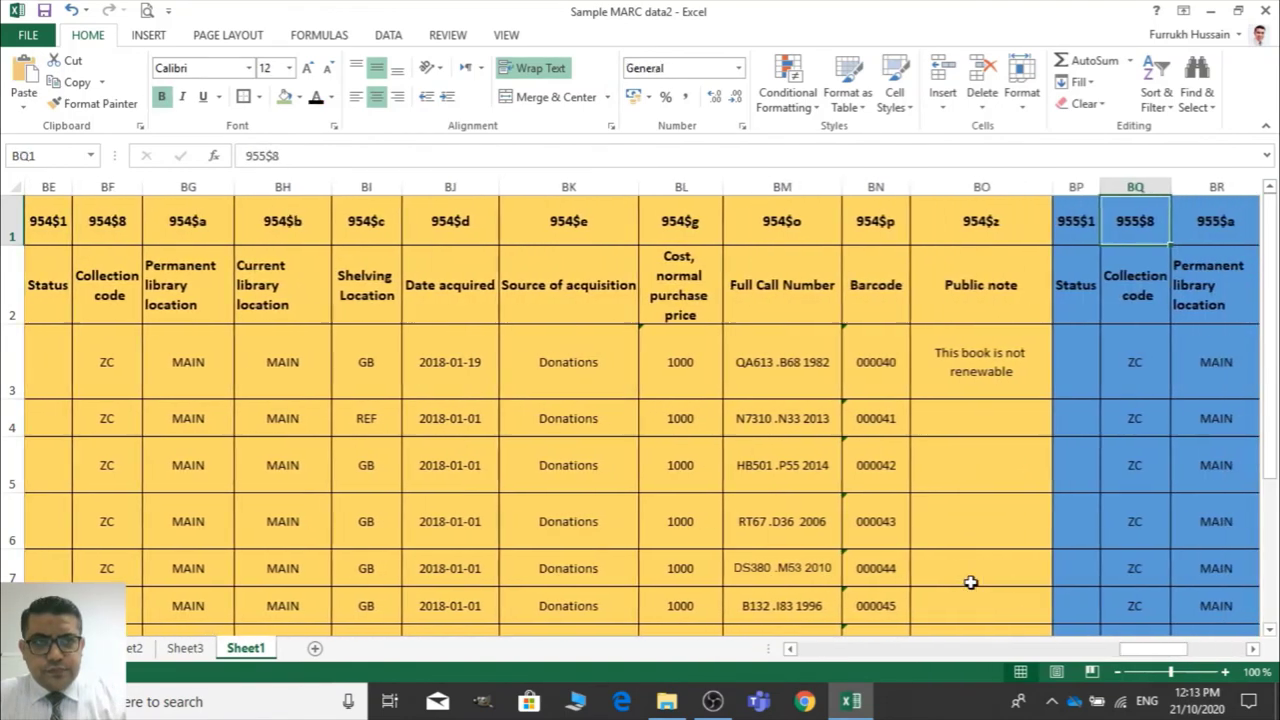
{"action": "key", "text": "Right"}
{"action": "key", "text": "Right"}
{"action": "key", "text": "Right"}
{"action": "key", "text": "Right"}
{"action": "key", "text": "Right"}
{"action": "key", "text": "Right"}
{"action": "key", "text": "Right"}
{"action": "key", "text": "Right"}
{"action": "key", "text": "Right"}
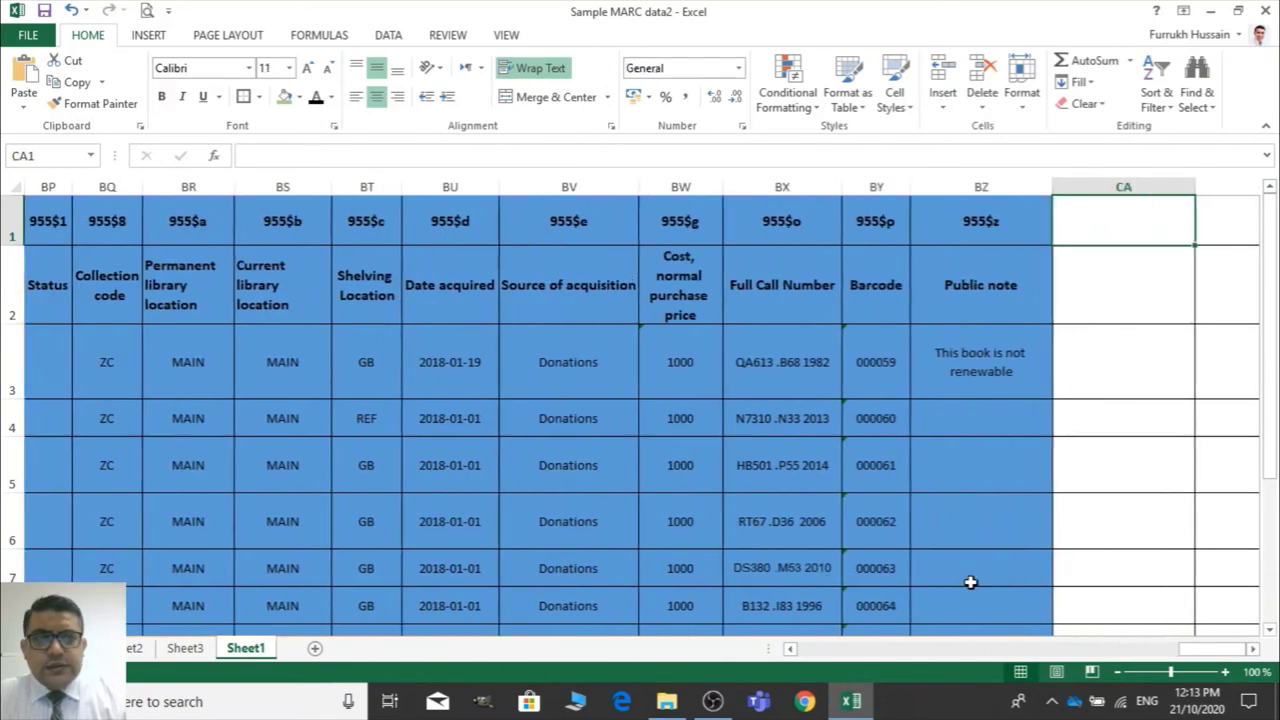
{"action": "key", "text": "Left"}
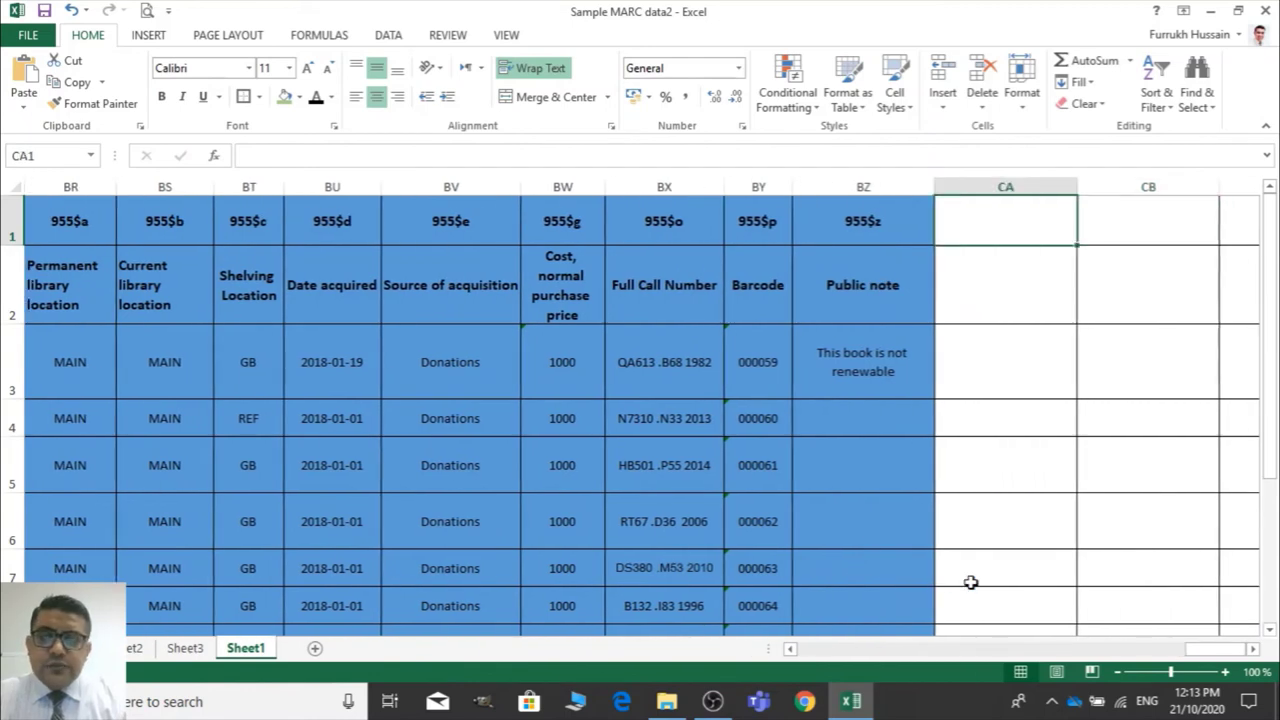
{"action": "key", "text": "Right"}
{"action": "key", "text": "Left"}
{"action": "key", "text": "Left"}
{"action": "key", "text": "Left"}
{"action": "key", "text": "Left"}
{"action": "key", "text": "Left"}
{"action": "key", "text": "Left"}
{"action": "key", "text": "Left"}
{"action": "key", "text": "Left"}
{"action": "key", "text": "Left"}
{"action": "key", "text": "Left"}
{"action": "key", "text": "Left"}
{"action": "key", "text": "Left"}
{"action": "key", "text": "Left"}
{"action": "key", "text": "Left"}
{"action": "key", "text": "Left"}
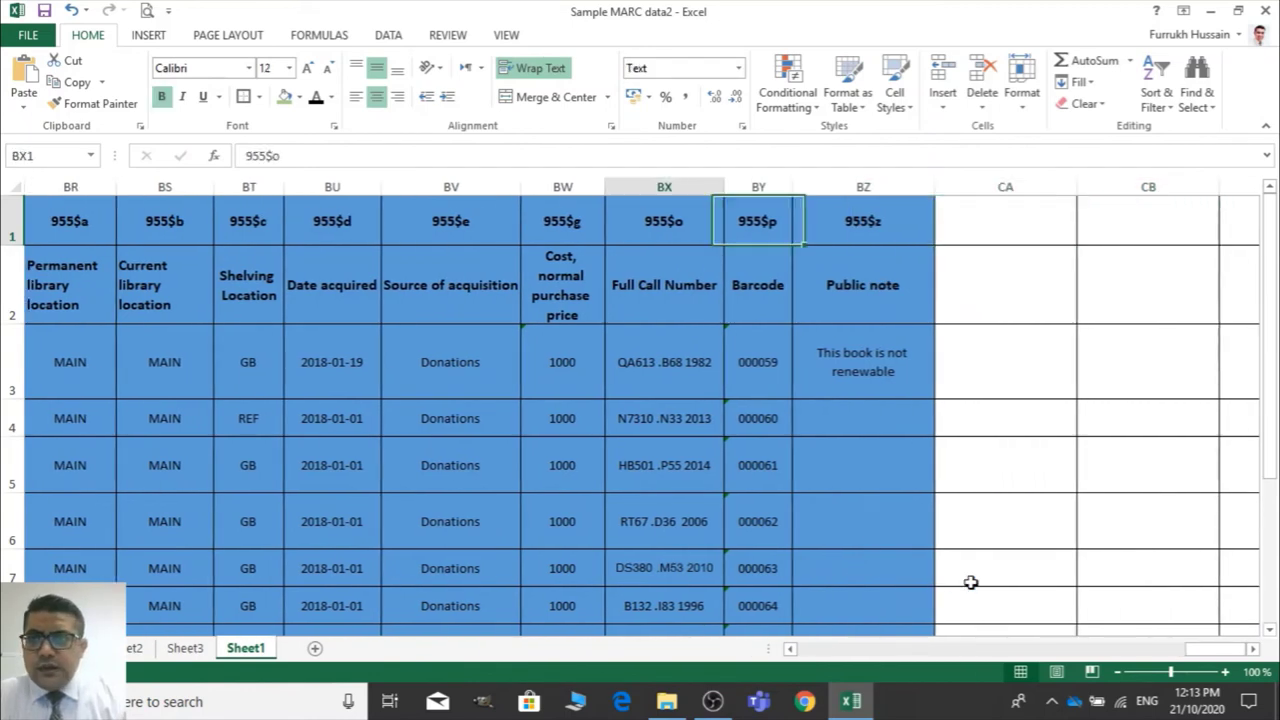
{"action": "key", "text": "Left"}
{"action": "key", "text": "Left"}
{"action": "key", "text": "Left"}
{"action": "key", "text": "Left"}
{"action": "key", "text": "Left"}
{"action": "key", "text": "Left"}
{"action": "key", "text": "Left"}
{"action": "key", "text": "Left"}
{"action": "key", "text": "Left"}
{"action": "key", "text": "Left"}
{"action": "key", "text": "Left"}
{"action": "key", "text": "Left"}
{"action": "key", "text": "Left"}
{"action": "key", "text": "Left"}
{"action": "key", "text": "Left"}
{"action": "key", "text": "Left"}
{"action": "key", "text": "Left"}
{"action": "key", "text": "Left"}
{"action": "key", "text": "Left"}
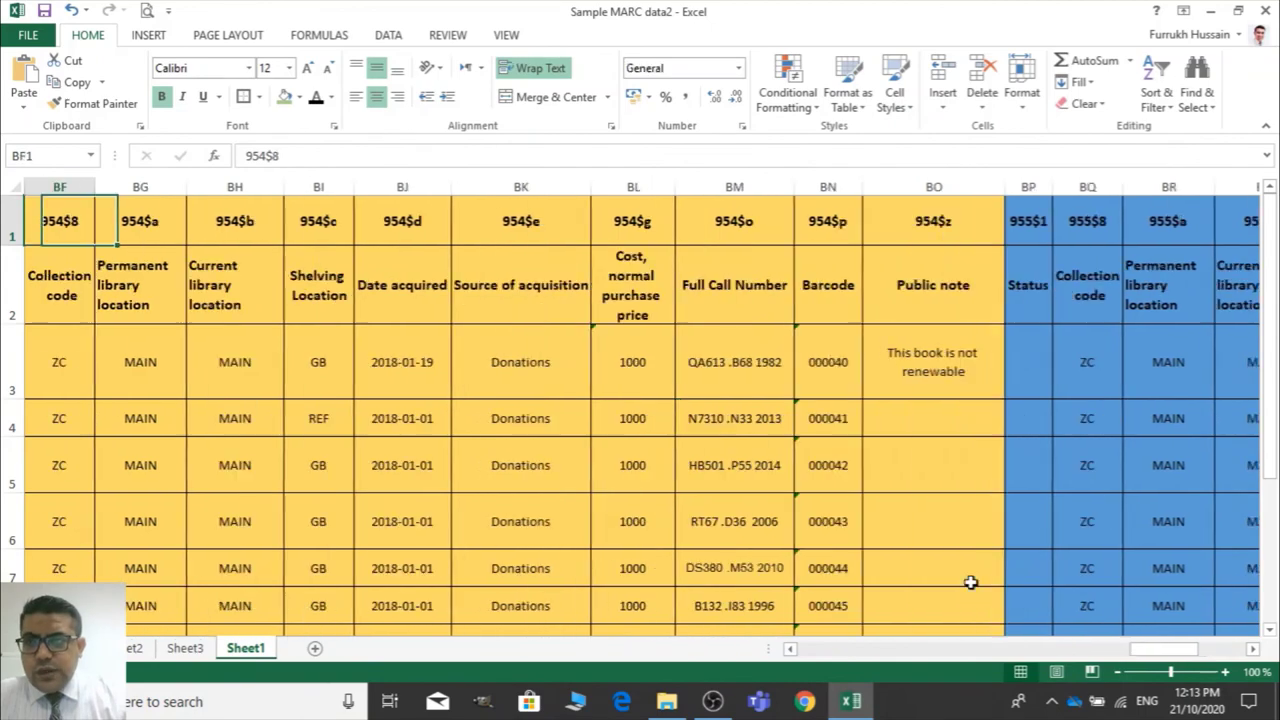
{"action": "key", "text": "Left"}
{"action": "key", "text": "Left"}
{"action": "key", "text": "Left"}
{"action": "key", "text": "Left"}
{"action": "key", "text": "Left"}
{"action": "key", "text": "Left"}
{"action": "key", "text": "Left"}
{"action": "key", "text": "Left"}
{"action": "key", "text": "Left"}
{"action": "key", "text": "Left"}
{"action": "key", "text": "Left"}
{"action": "key", "text": "Left"}
{"action": "key", "text": "Left"}
{"action": "key", "text": "Left"}
{"action": "key", "text": "Left"}
{"action": "key", "text": "Left"}
{"action": "key", "text": "Left"}
{"action": "key", "text": "Left"}
{"action": "key", "text": "Left"}
{"action": "key", "text": "Left"}
{"action": "key", "text": "Down"}
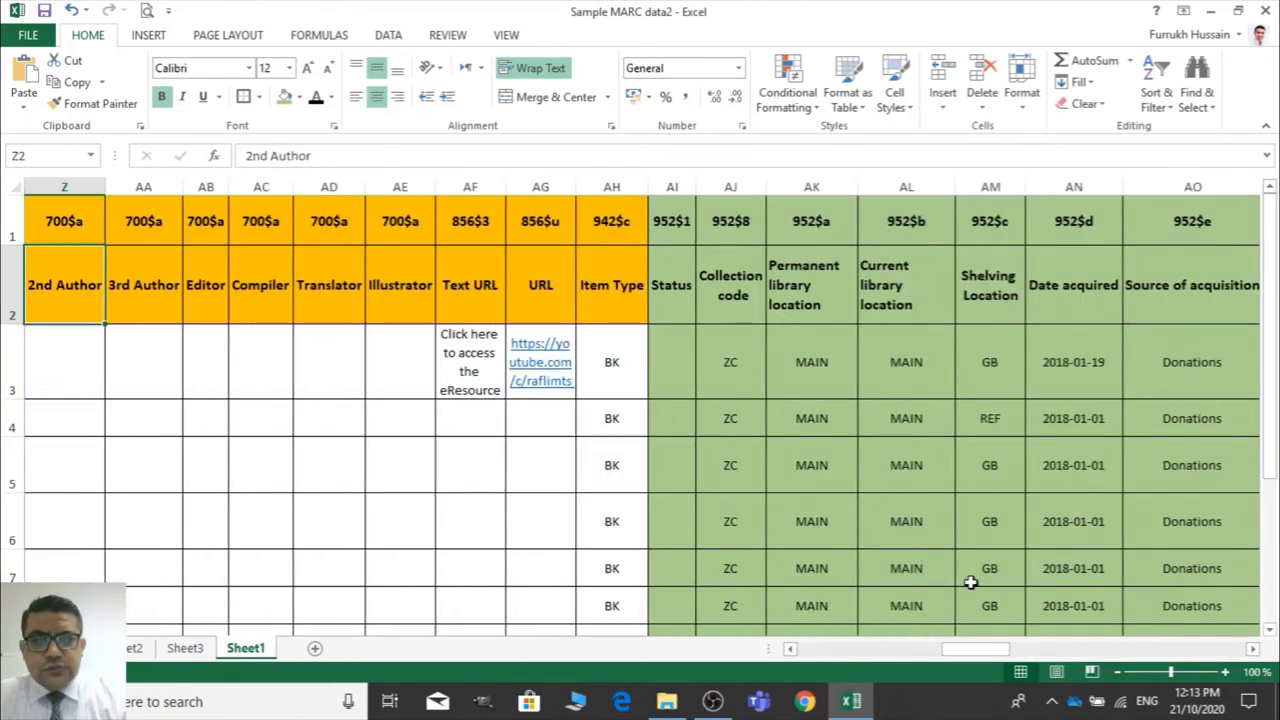
{"action": "key", "text": "Down"}
{"action": "key", "text": "Left"}
{"action": "key", "text": "Left"}
{"action": "key", "text": "Left"}
{"action": "key", "text": "Left"}
{"action": "key", "text": "Left"}
{"action": "key", "text": "Left"}
{"action": "key", "text": "Left"}
{"action": "key", "text": "Left"}
{"action": "key", "text": "Left"}
{"action": "key", "text": "Left"}
{"action": "key", "text": "Left"}
{"action": "key", "text": "Left"}
{"action": "key", "text": "Left"}
{"action": "key", "text": "Left"}
{"action": "key", "text": "Left"}
{"action": "key", "text": "Left"}
{"action": "key", "text": "Left"}
{"action": "key", "text": "Left"}
{"action": "key", "text": "Left"}
{"action": "key", "text": "Left"}
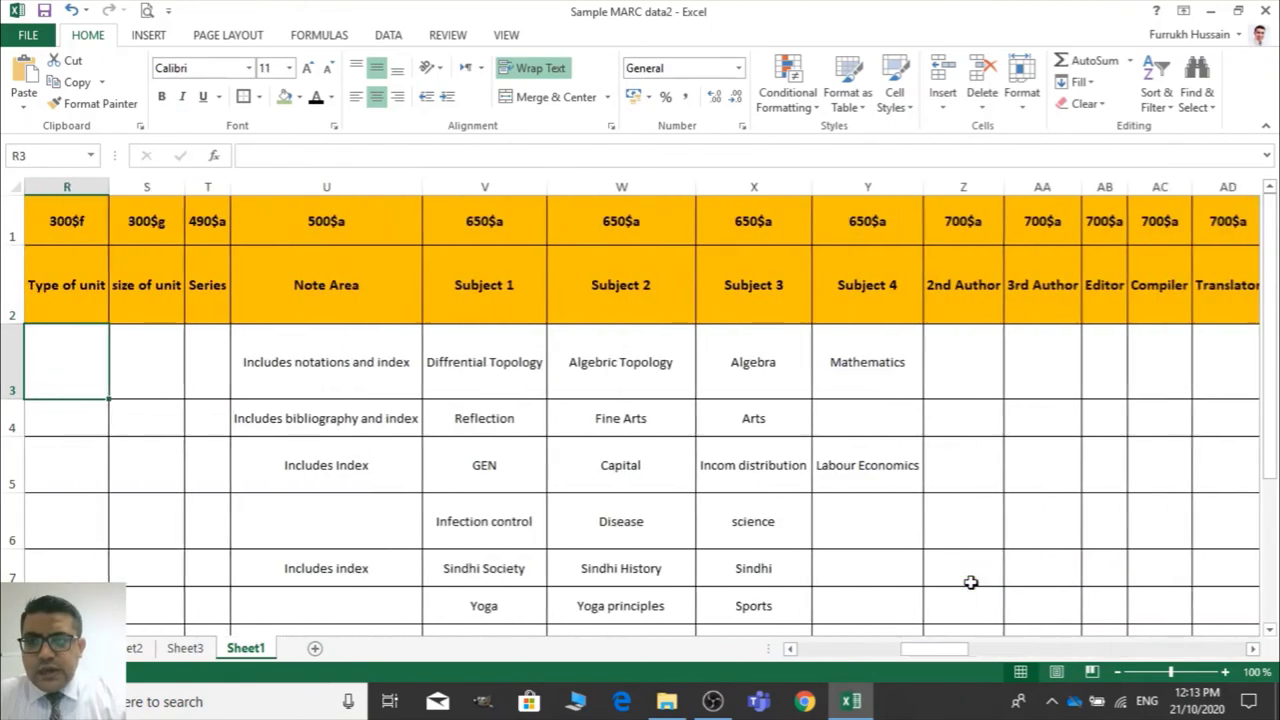
{"action": "key", "text": "Left"}
{"action": "key", "text": "Left"}
{"action": "key", "text": "Left"}
{"action": "key", "text": "Left"}
{"action": "key", "text": "Left"}
{"action": "key", "text": "Down"}
{"action": "key", "text": "Down"}
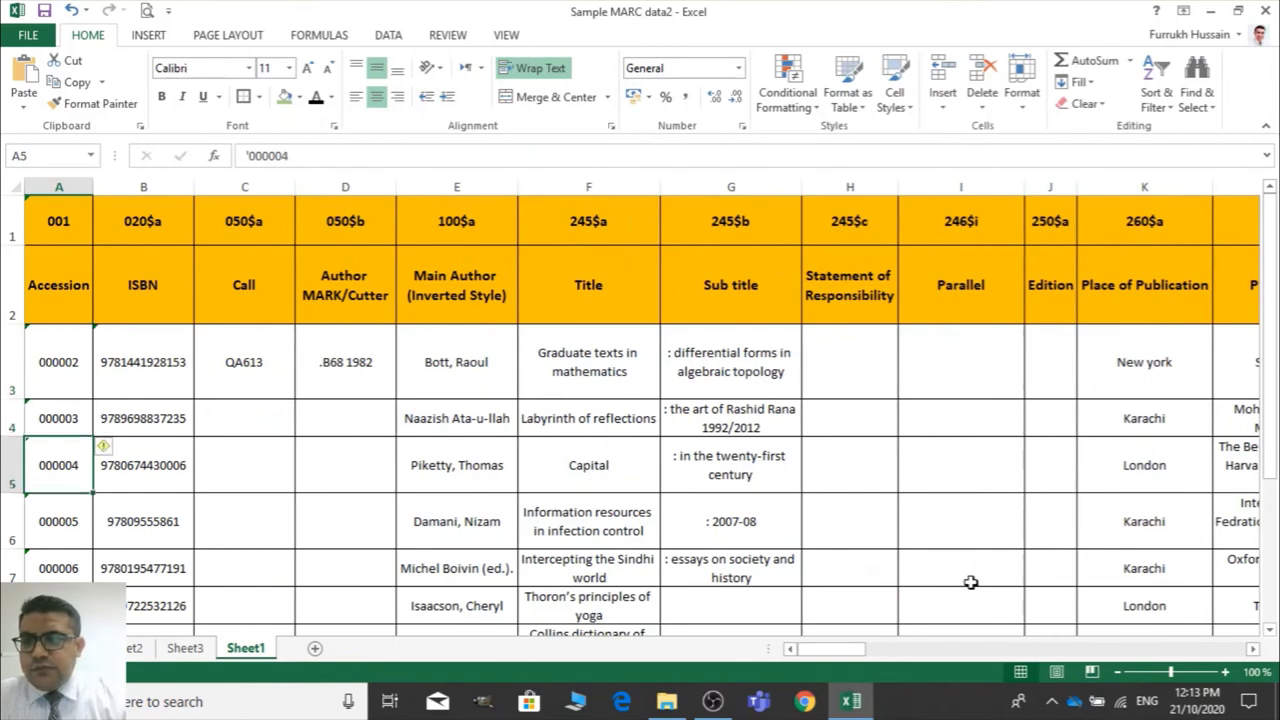
{"action": "key", "text": "Right"}
{"action": "key", "text": "Right"}
{"action": "key", "text": "Right"}
{"action": "key", "text": "Right"}
{"action": "key", "text": "Right"}
{"action": "key", "text": "Right"}
{"action": "key", "text": "Right"}
{"action": "key", "text": "Right"}
{"action": "key", "text": "Right"}
{"action": "key", "text": "Right"}
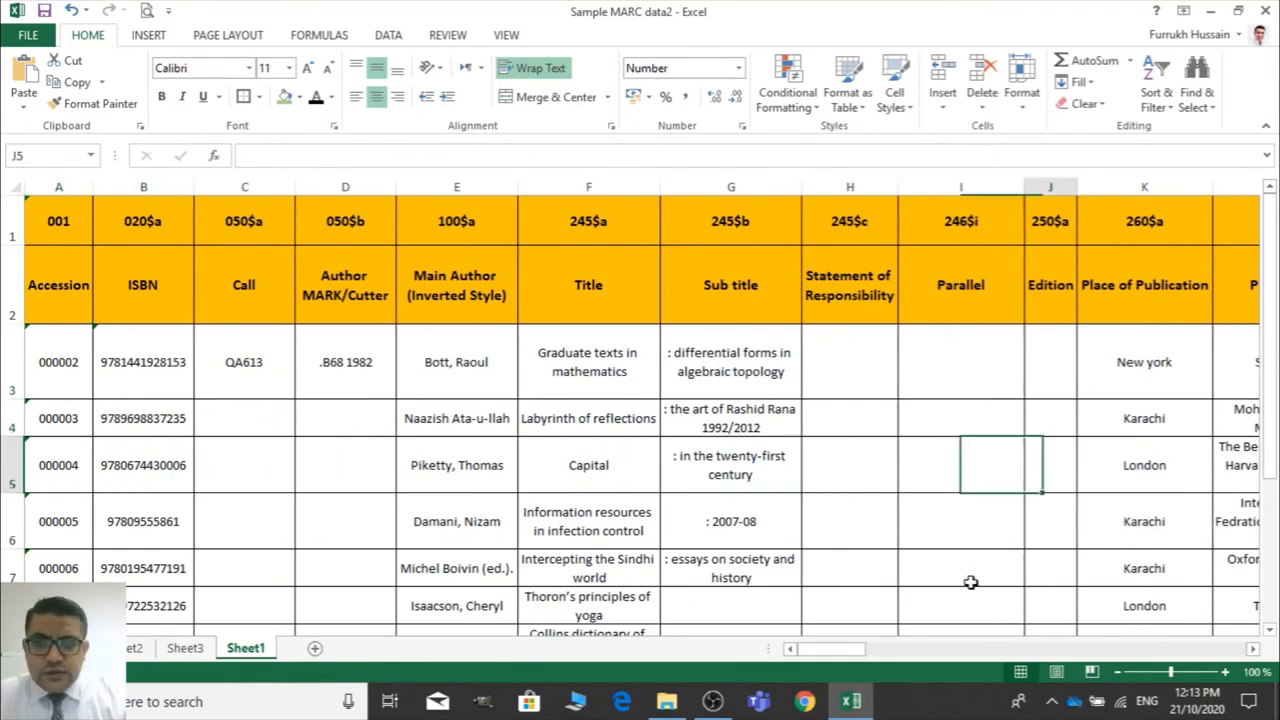
{"action": "key", "text": "Left"}
{"action": "key", "text": "Left"}
{"action": "key", "text": "Left"}
{"action": "key", "text": "Left"}
{"action": "key", "text": "Left"}
{"action": "key", "text": "Left"}
{"action": "key", "text": "Left"}
{"action": "key", "text": "Left"}
{"action": "key", "text": "Left"}
{"action": "key", "text": "Left"}
{"action": "key", "text": "Right"}
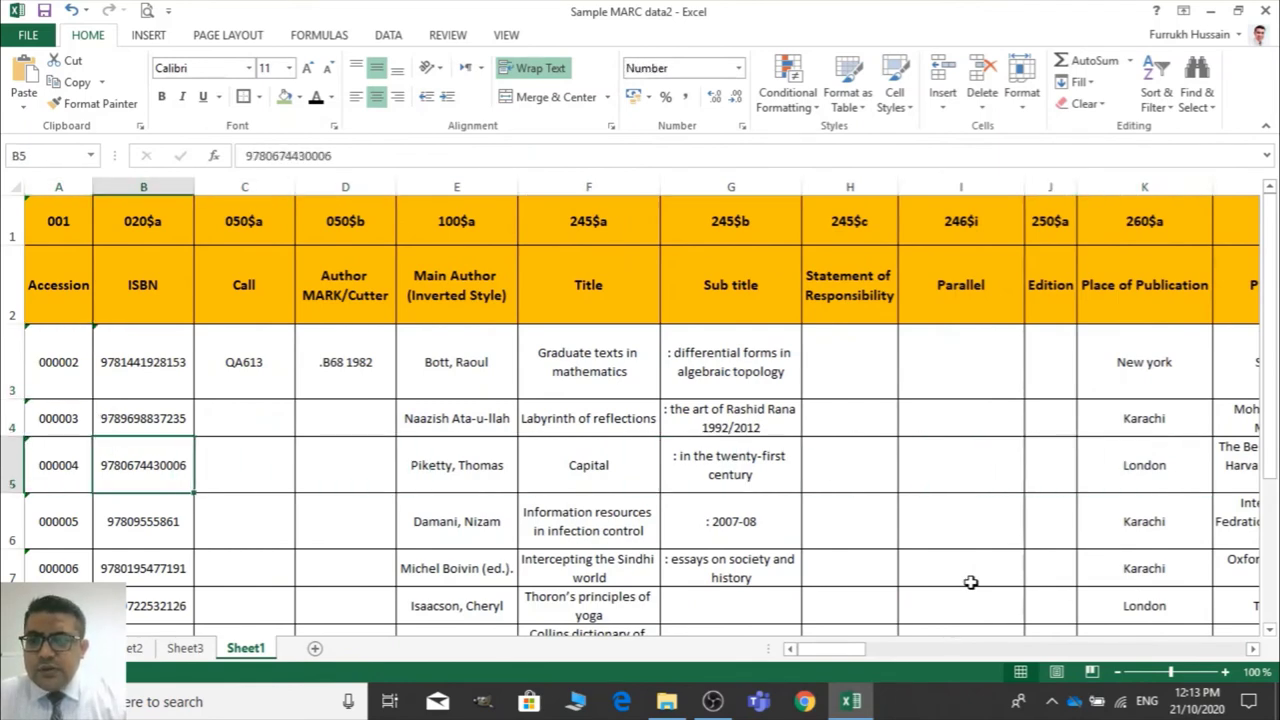
{"action": "key", "text": "Up"}
{"action": "key", "text": "Up"}
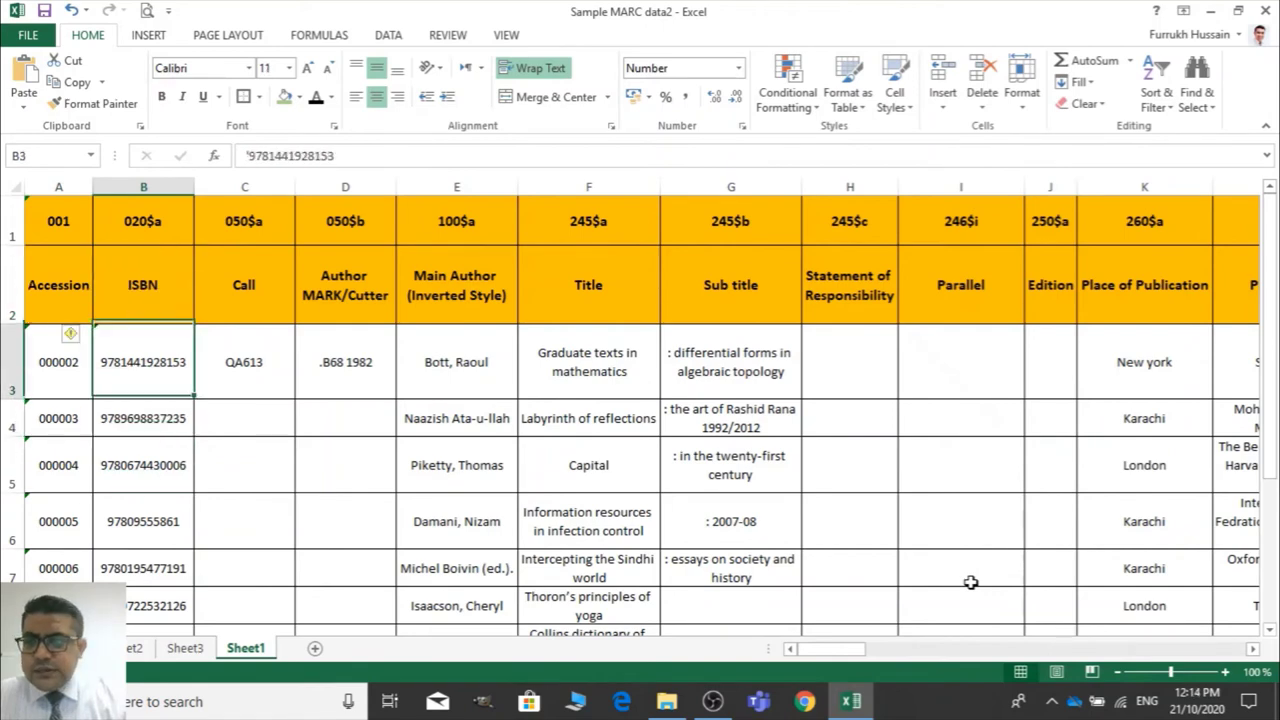
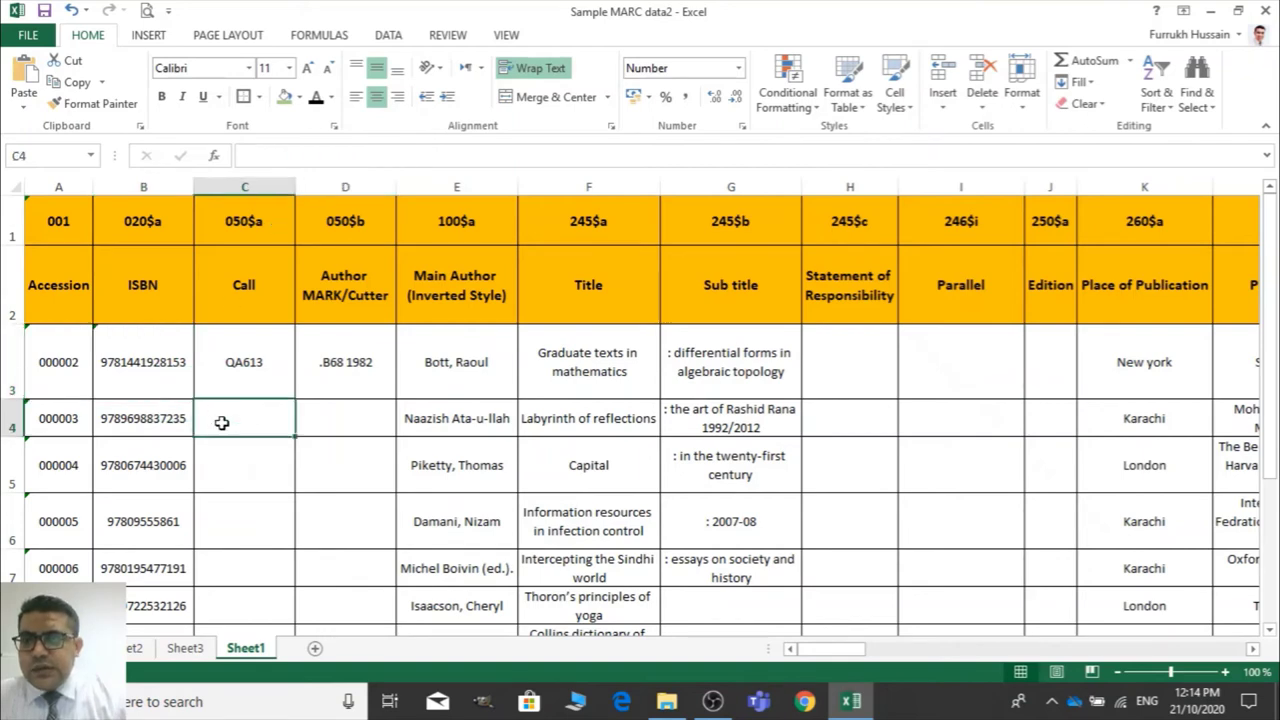
Inspect the ISBN cells B3–B6 and the Call cell C5, leaving B6 unchanged
{"action": "left_click", "coordinate": [177, 421]}
{"action": "left_click", "coordinate": [283, 463]}
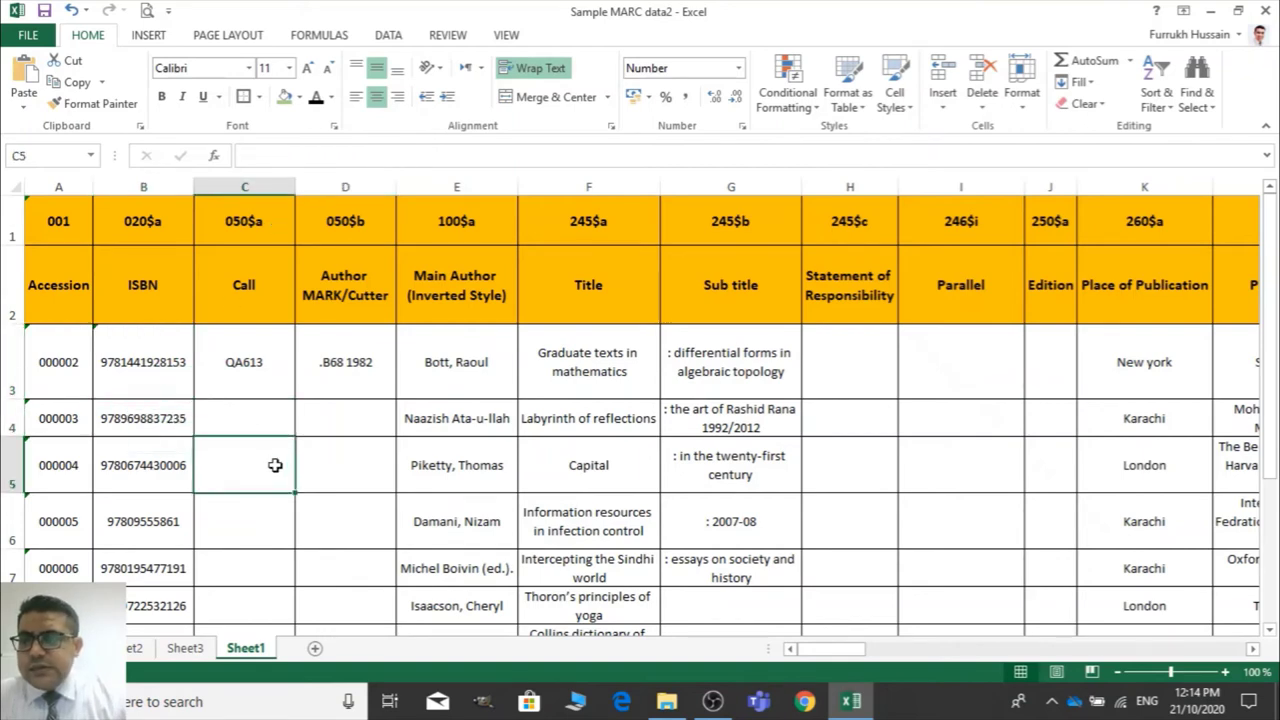
{"action": "key", "text": "Left"}
{"action": "key", "text": "Up"}
{"action": "key", "text": "Up"}
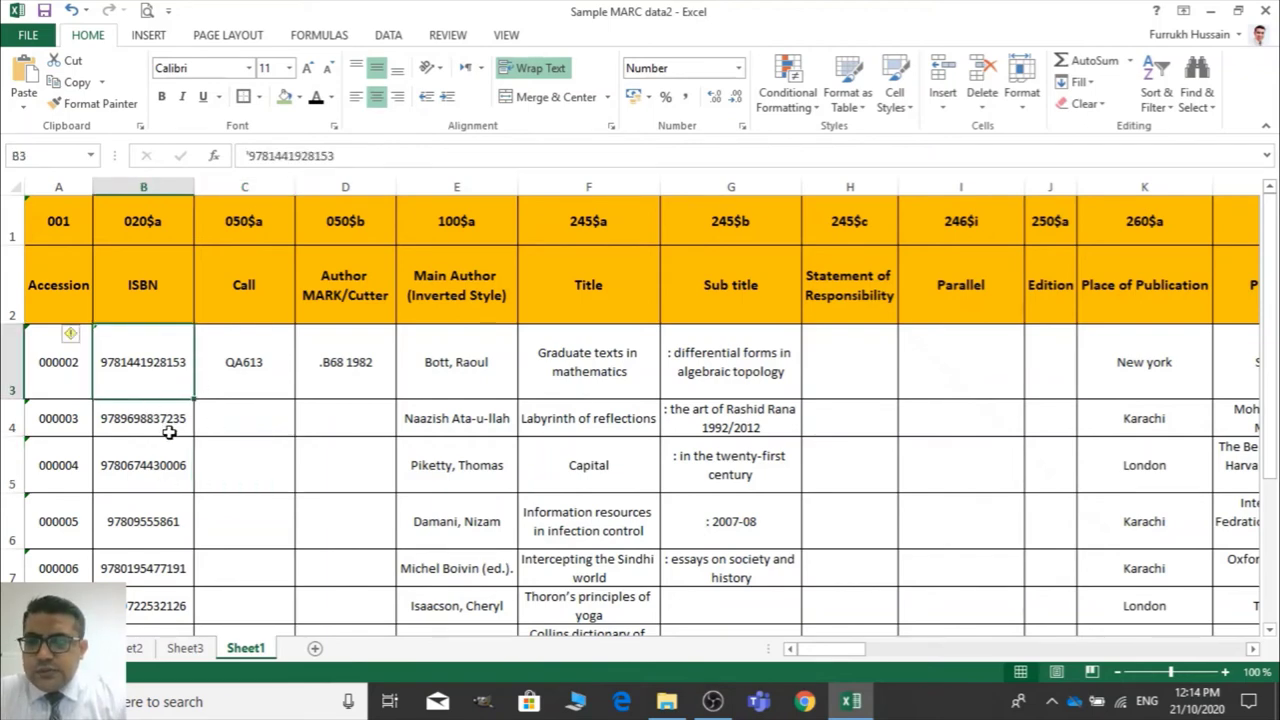
{"action": "left_click", "coordinate": [172, 520]}
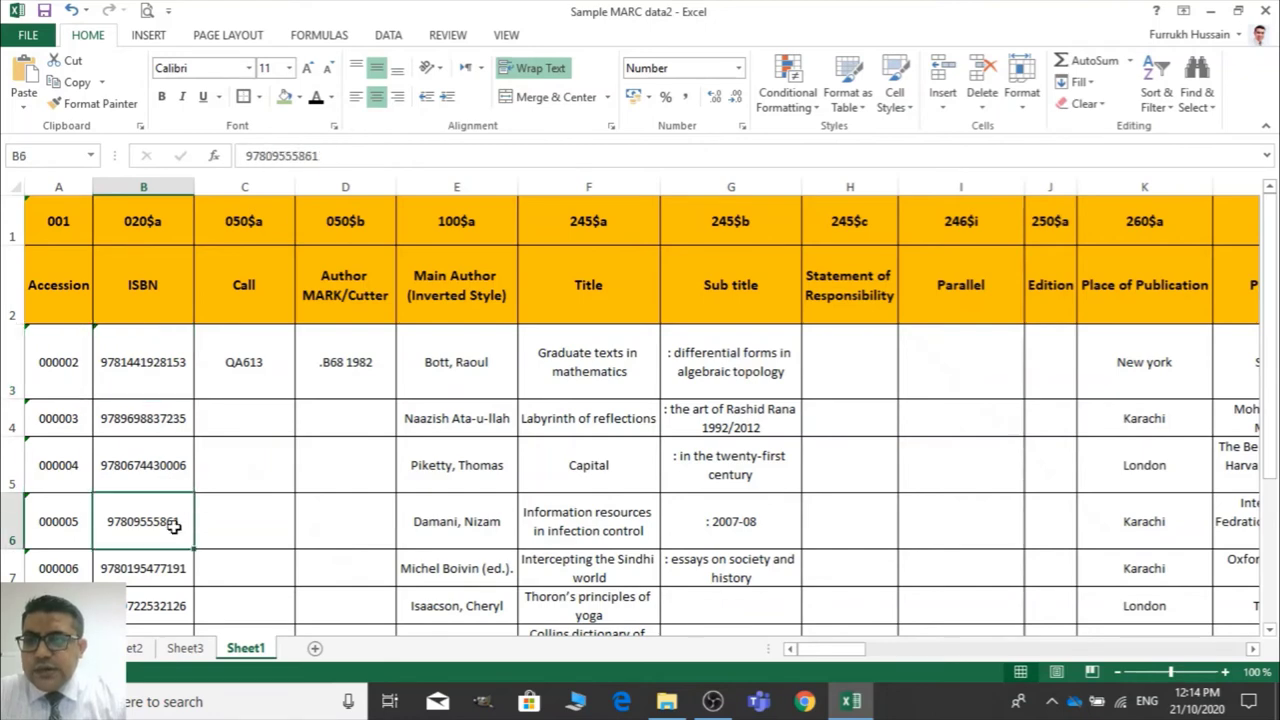
{"action": "left_click", "coordinate": [250, 156]}
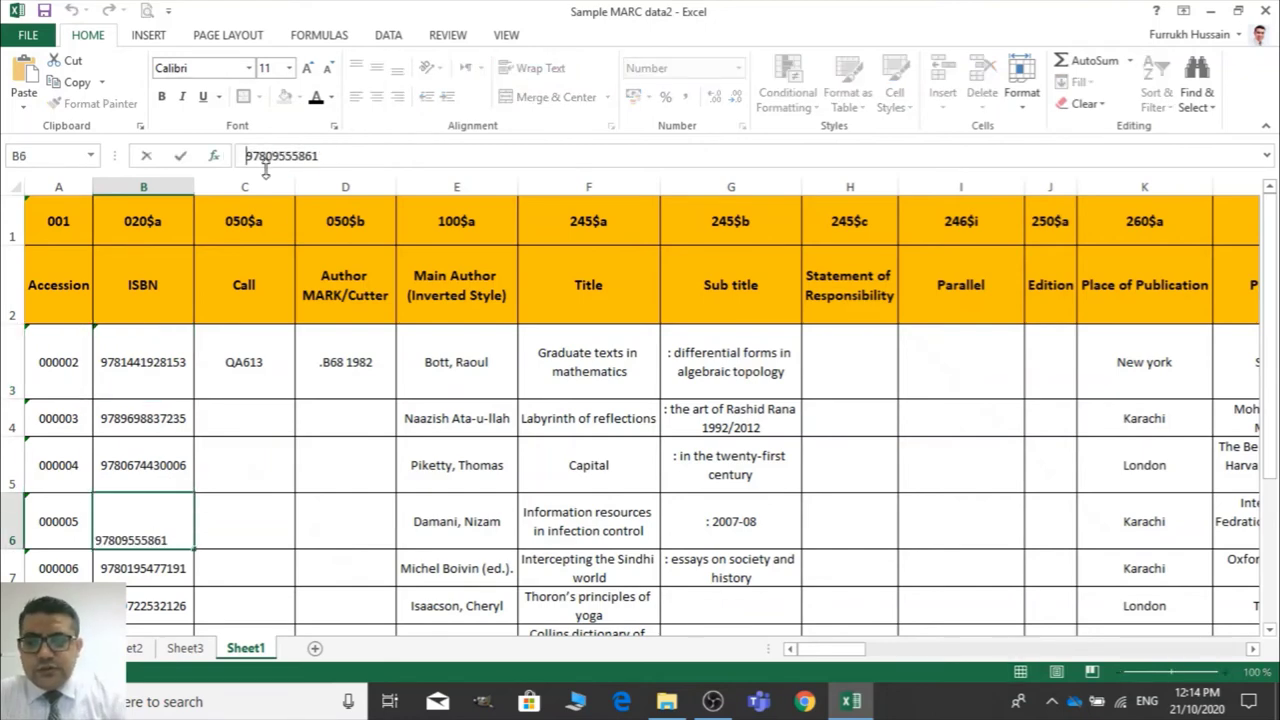
{"action": "key", "text": "Tab"}
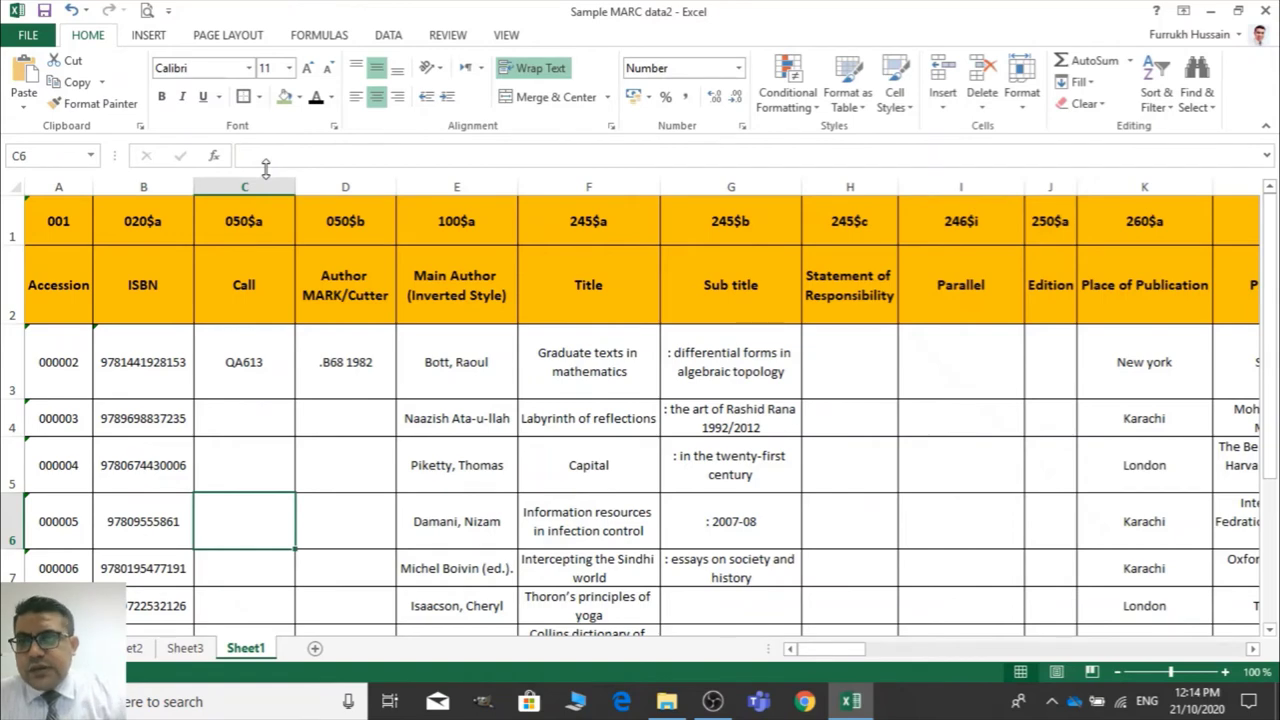
{"action": "left_click", "coordinate": [142, 514]}
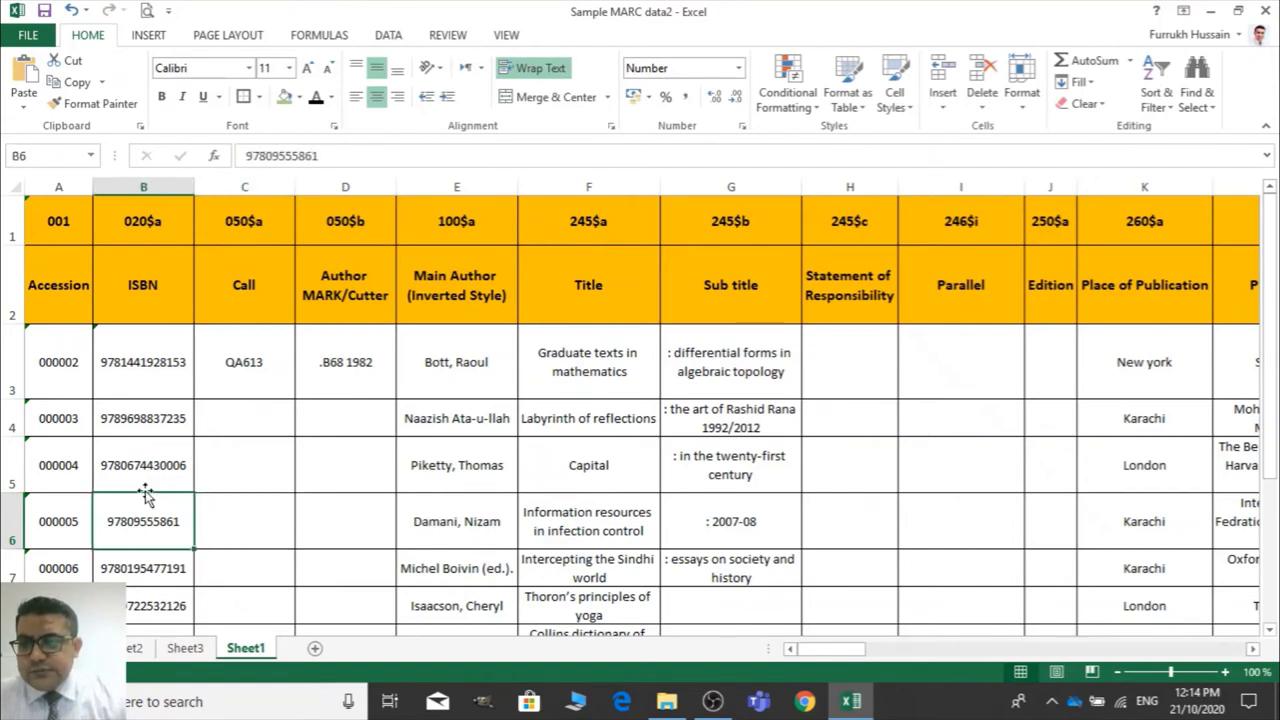
{"action": "left_click", "coordinate": [245, 156]}
{"action": "type", "text": "0"}
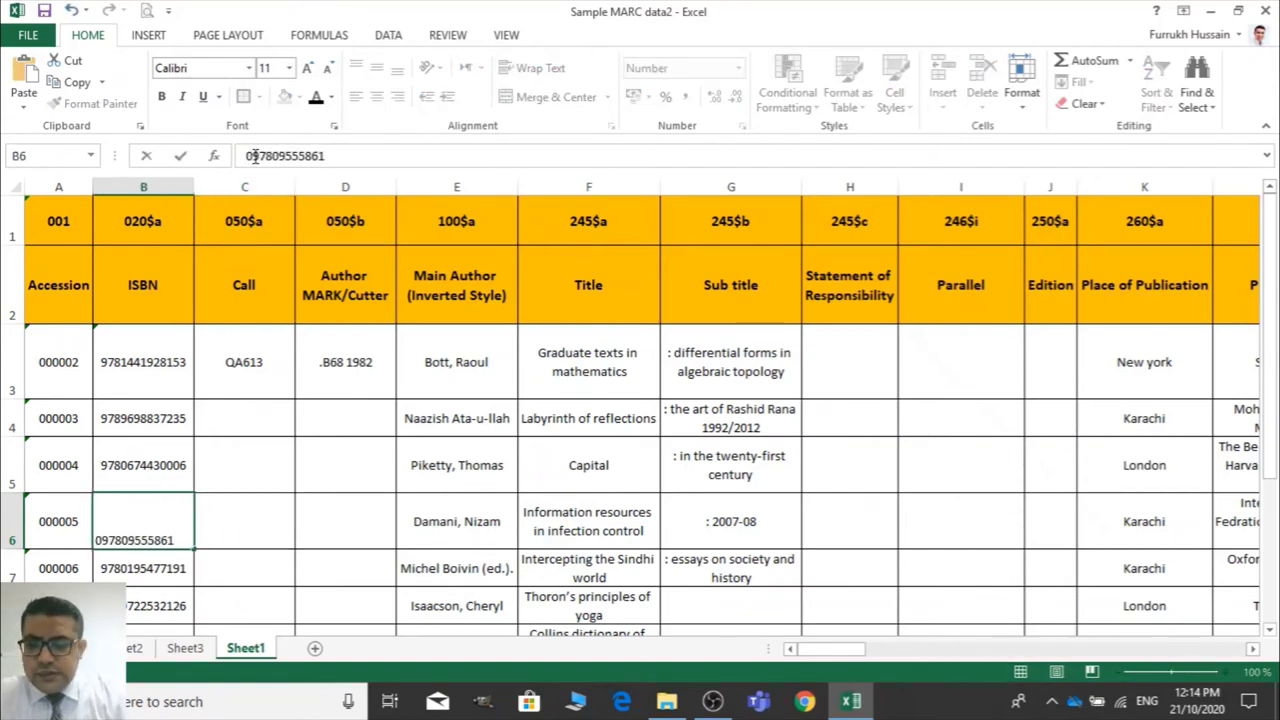
{"action": "key", "text": "Tab"}
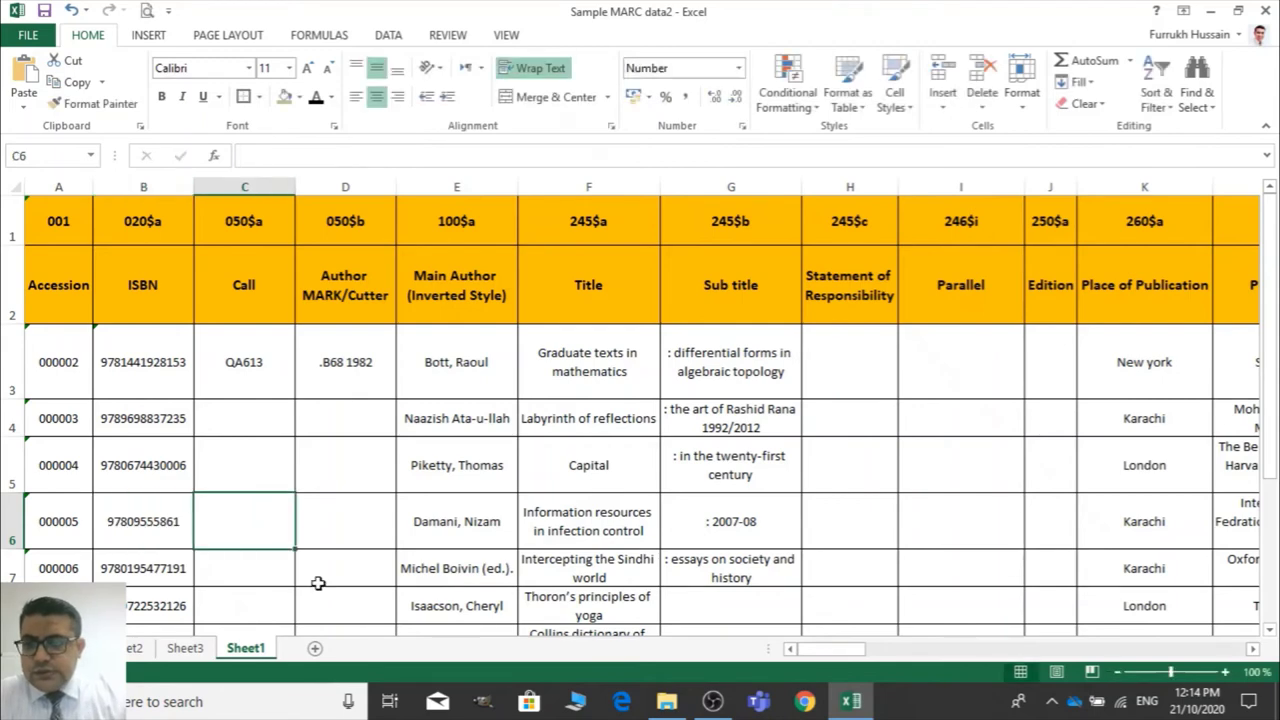
{"action": "left_click", "coordinate": [108, 510]}
{"action": "double_click", "coordinate": [112, 518]}
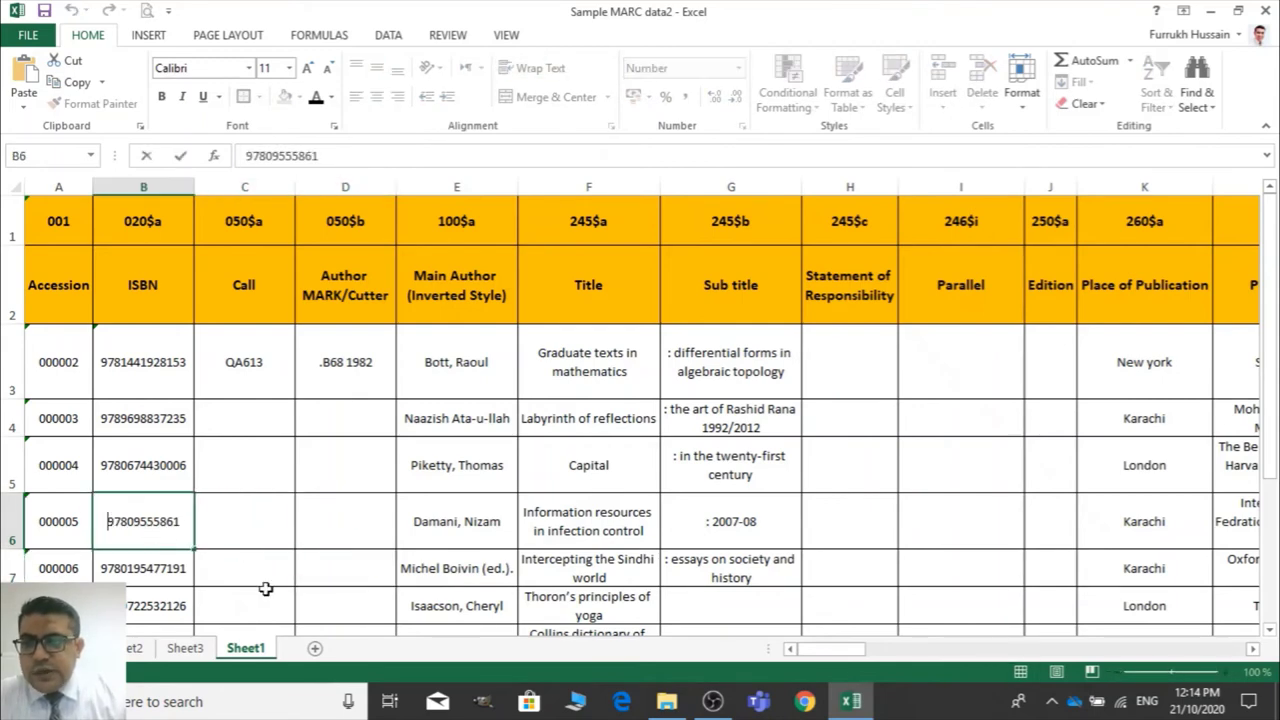
{"action": "type", "text": "'"}
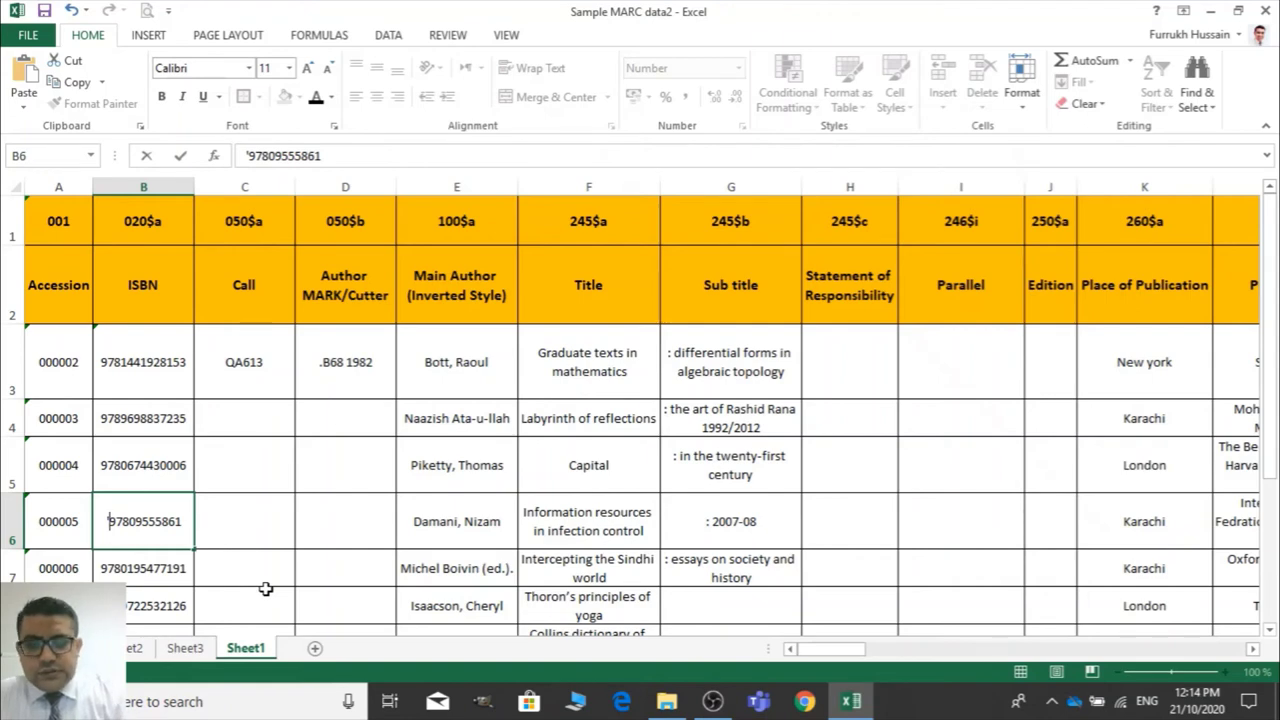
{"action": "type", "text": "0"}
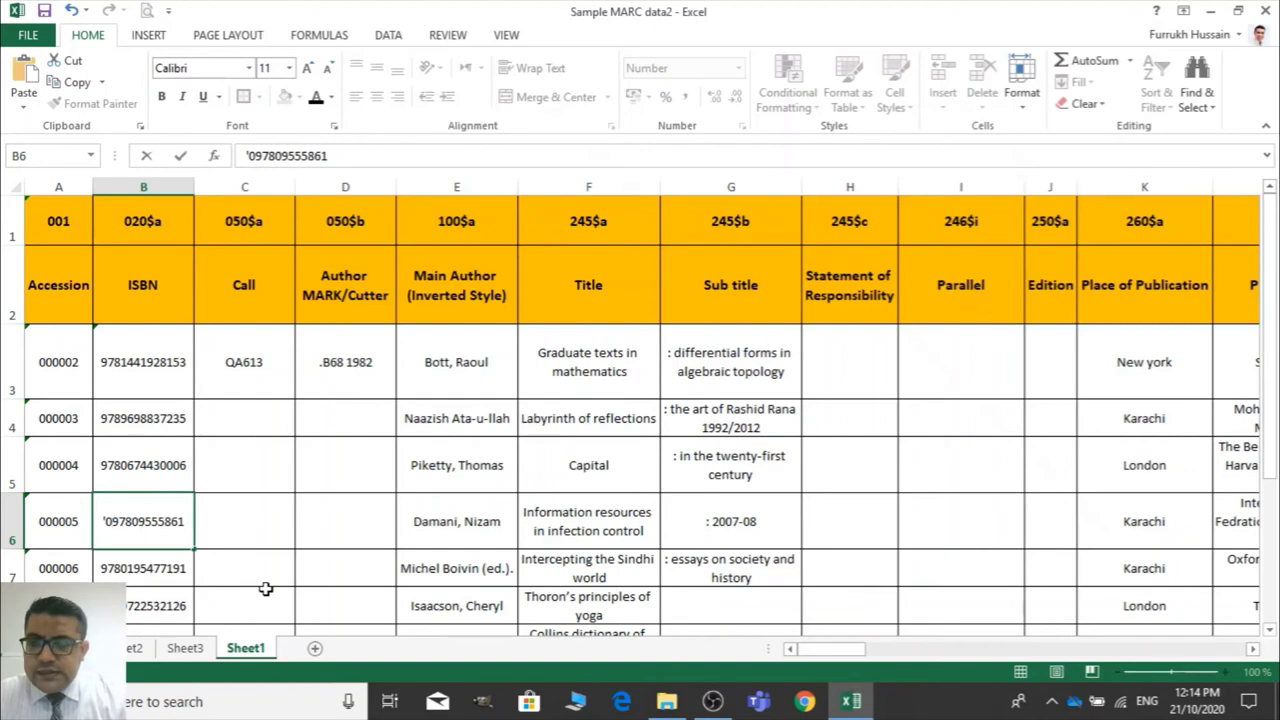
{"action": "key", "text": "Tab"}
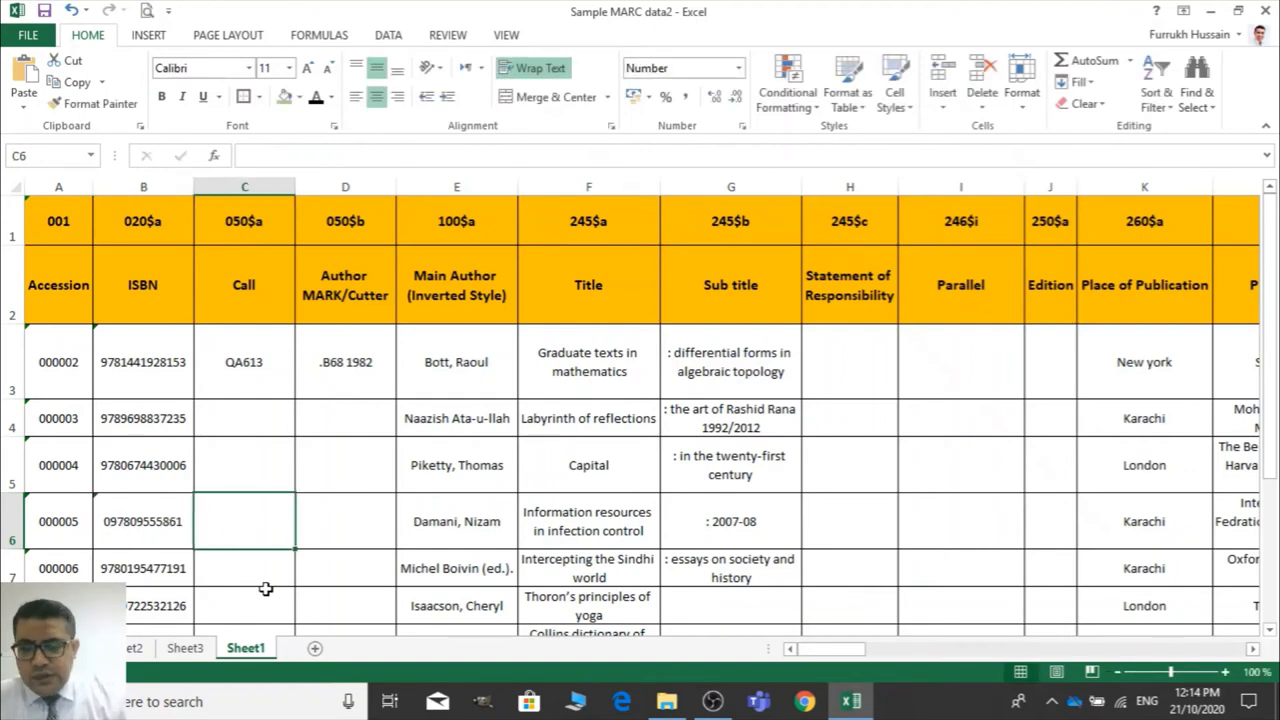
{"action": "left_click", "coordinate": [132, 522]}
{"action": "double_click", "coordinate": [130, 523]}
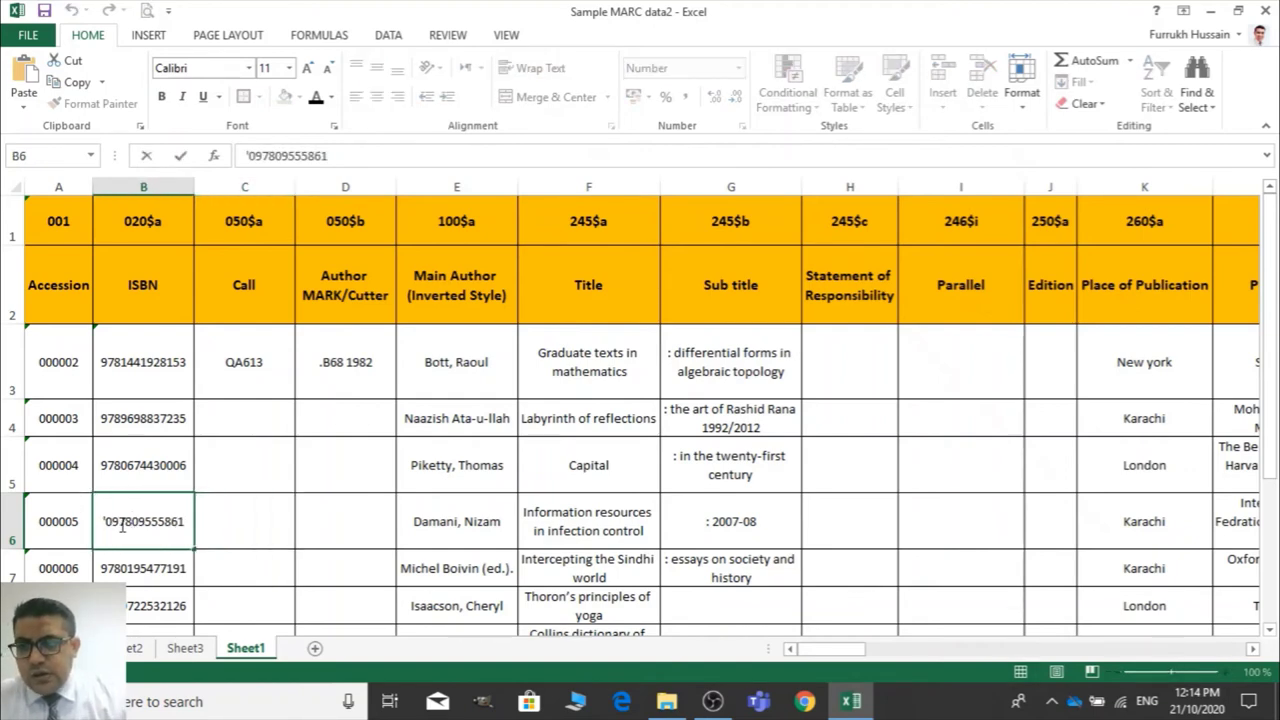
{"action": "key", "text": "BackSpace"}
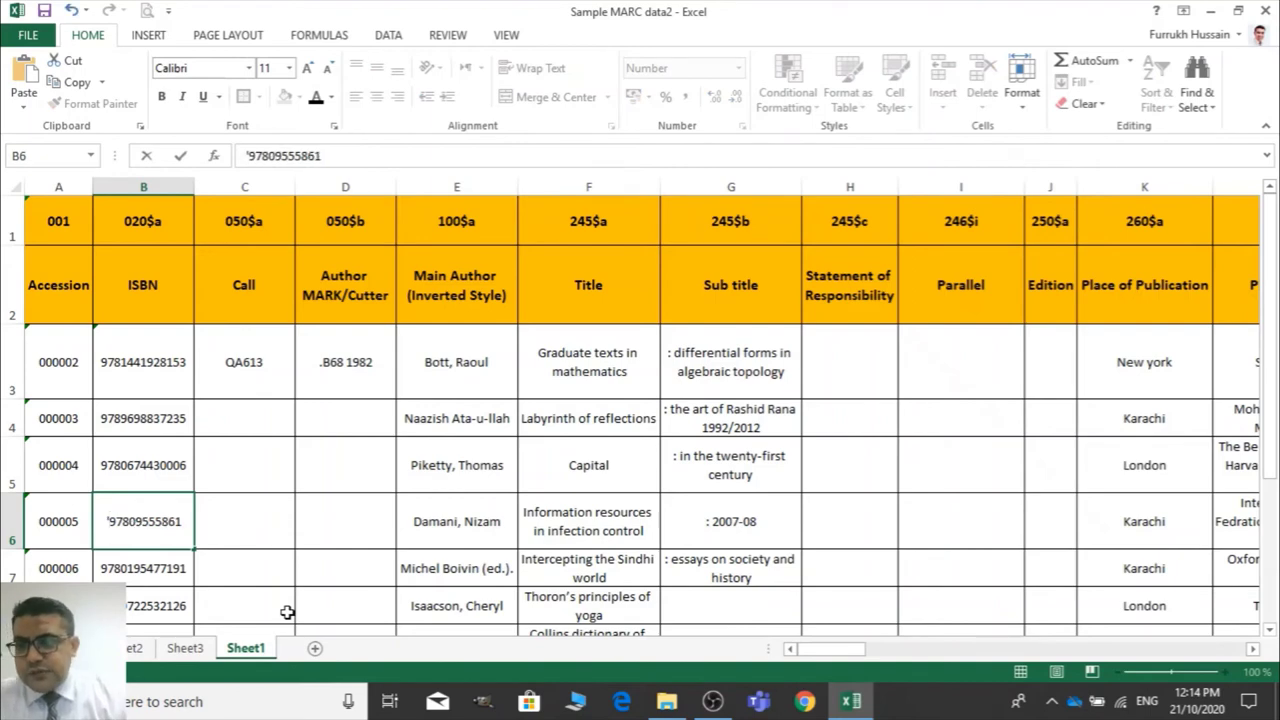
{"action": "left_click", "coordinate": [272, 553]}
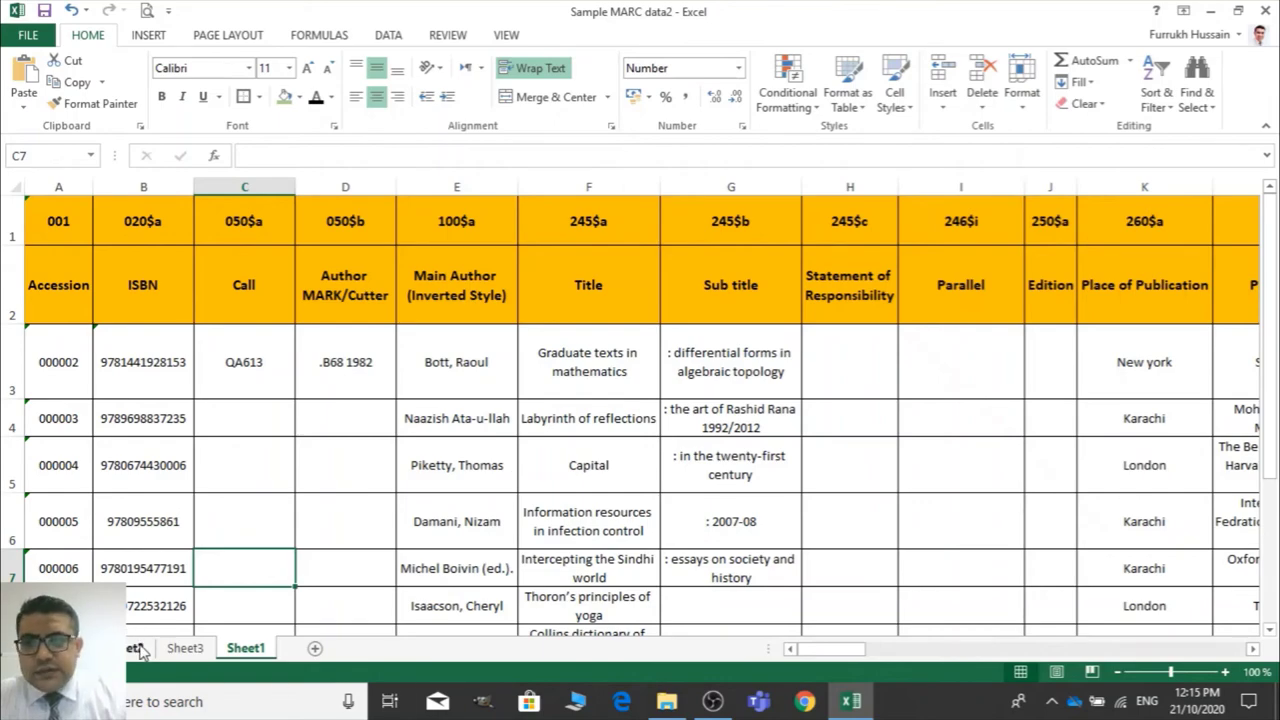
On Sheet2, review the ISBN cells starting at B3 without changing them
{"action": "left_click", "coordinate": [133, 649]}
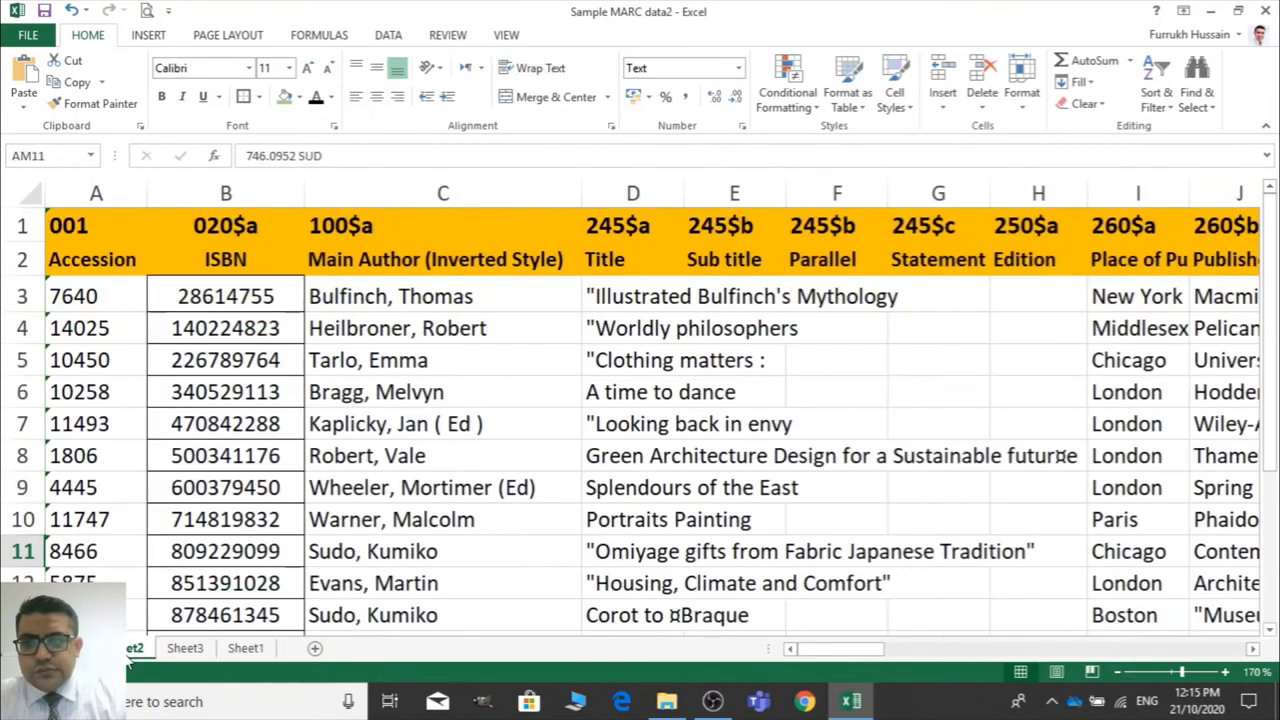
{"action": "left_click", "coordinate": [337, 551]}
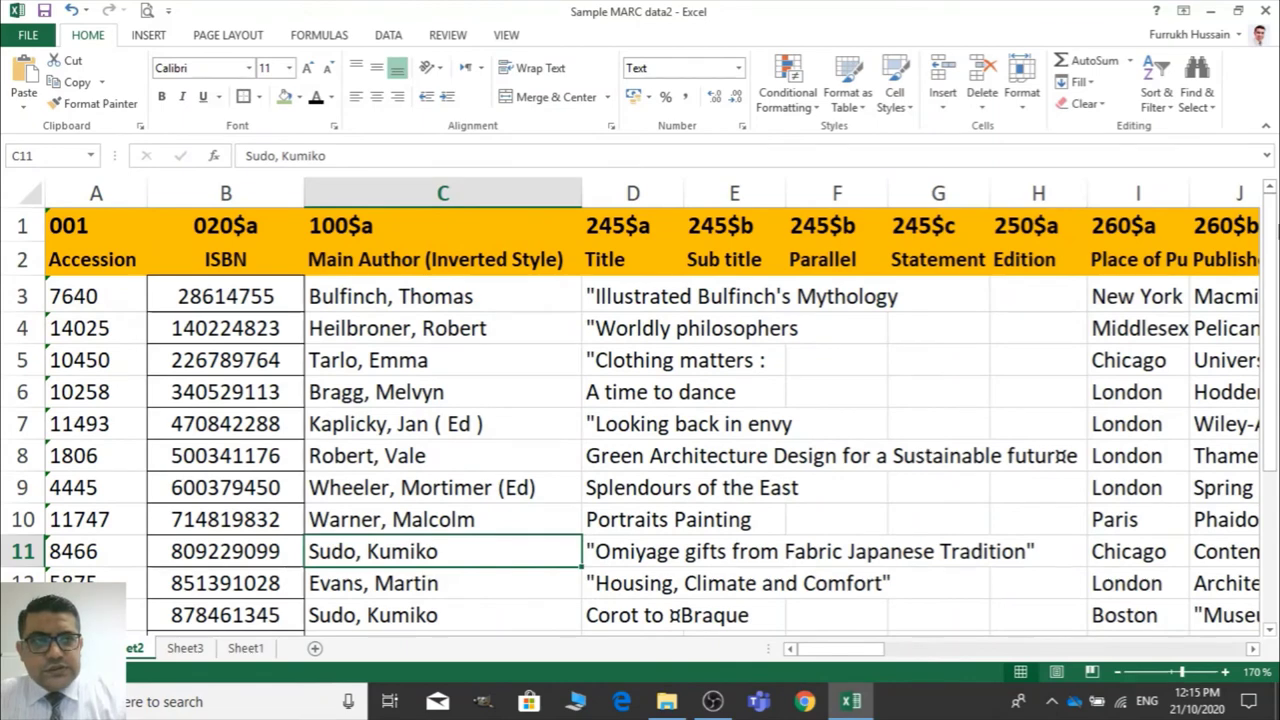
{"action": "mouse_move", "coordinate": [1274, 234]}
{"action": "left_mouse_down"}
{"action": "mouse_move", "coordinate": [1273, 283]}
{"action": "mouse_move", "coordinate": [1274, 238]}
{"action": "left_mouse_up"}
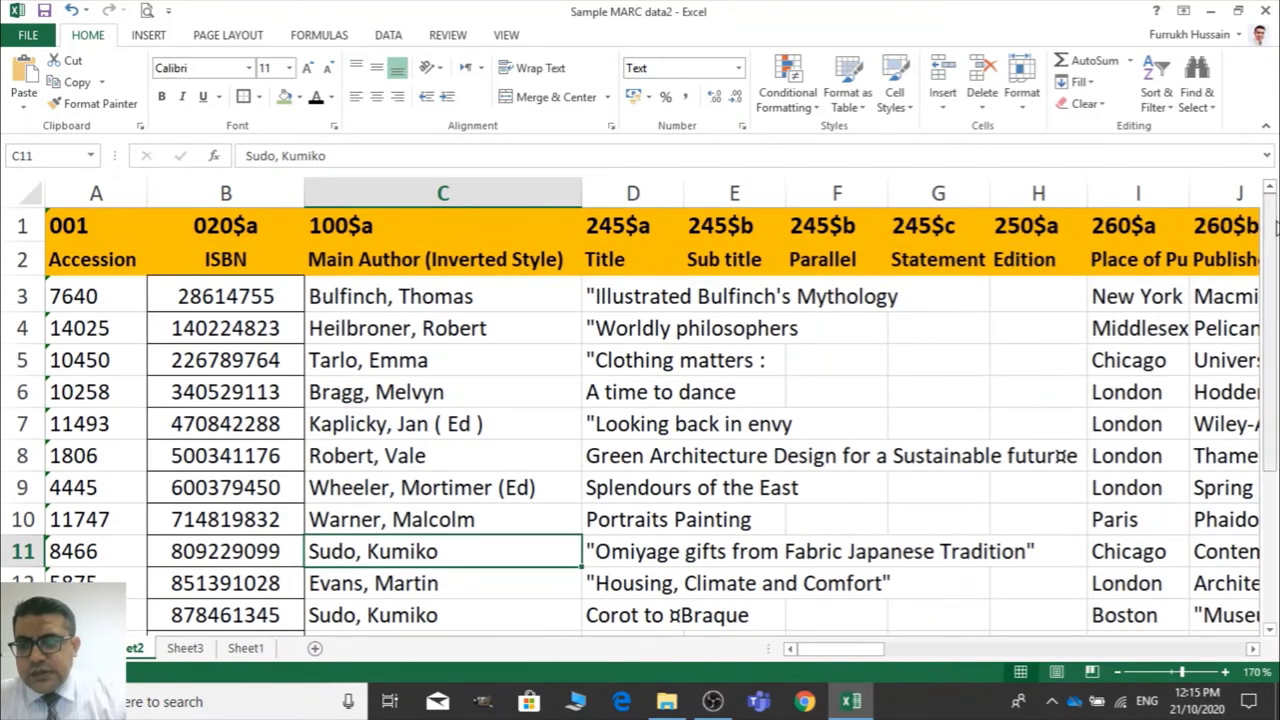
{"action": "left_click", "coordinate": [257, 305]}
{"action": "key", "text": "Down"}
{"action": "key", "text": "Down"}
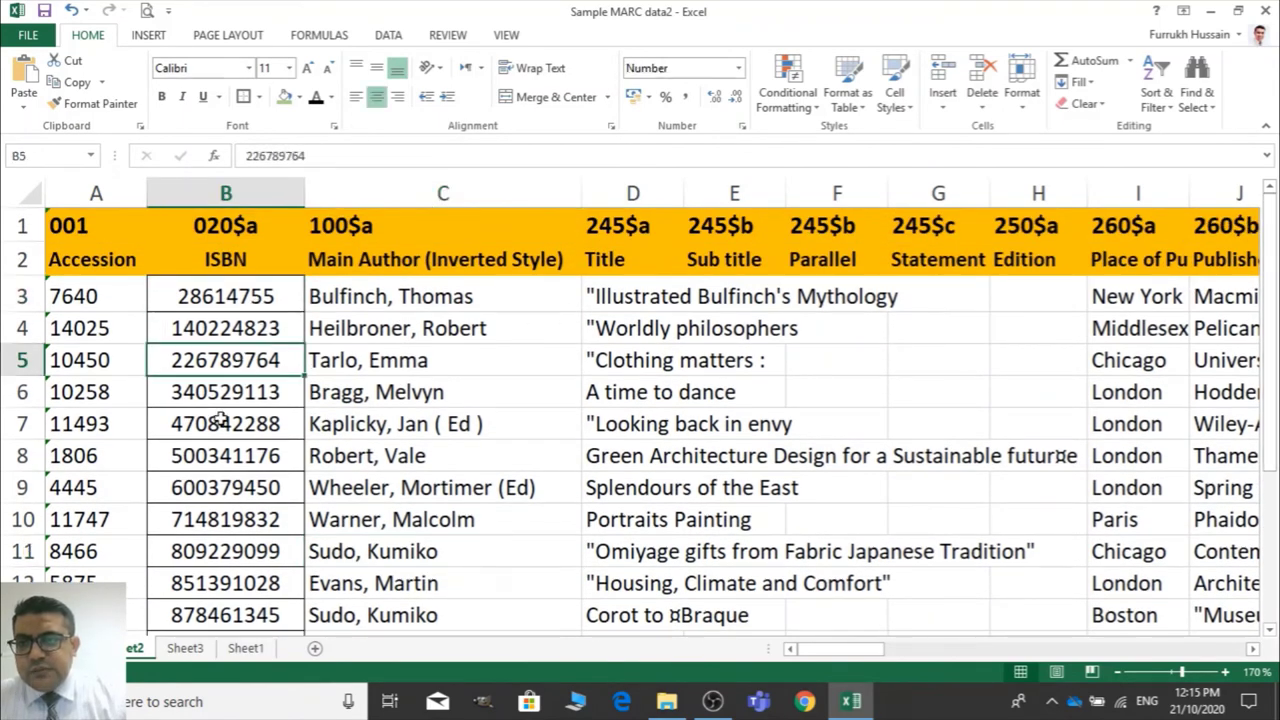
{"action": "left_click", "coordinate": [262, 296]}
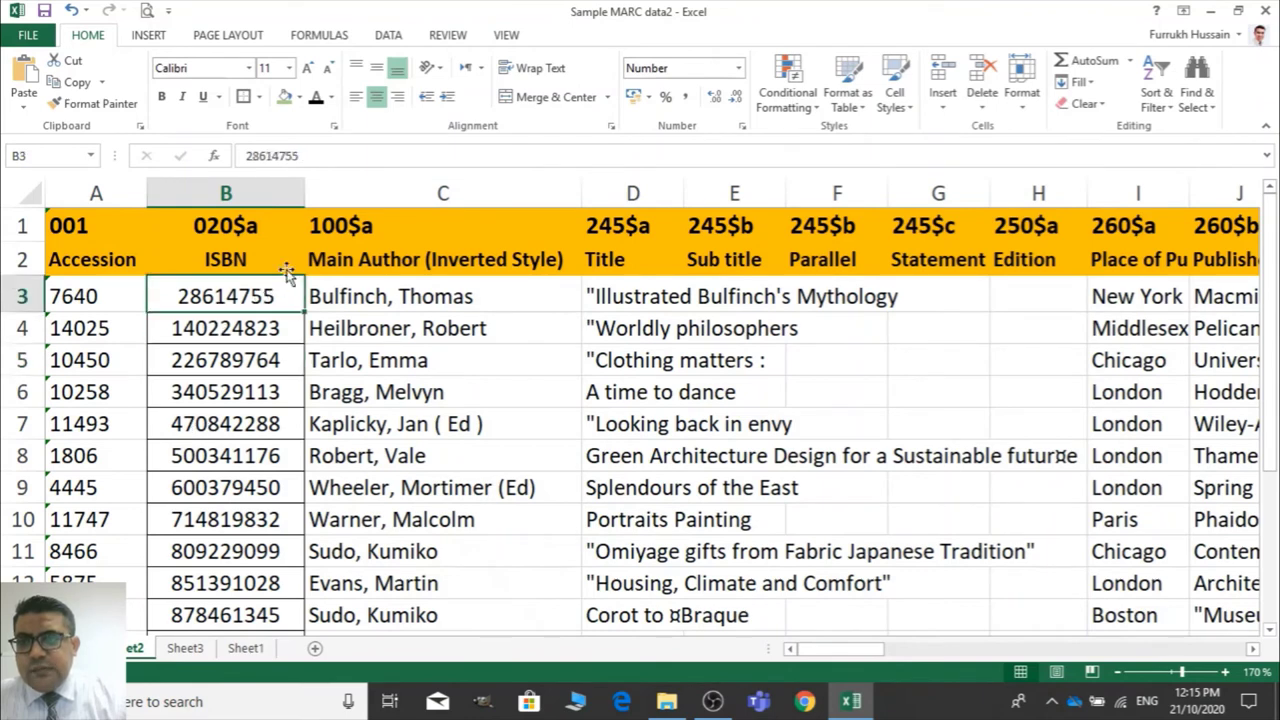
{"action": "left_click", "coordinate": [306, 158]}
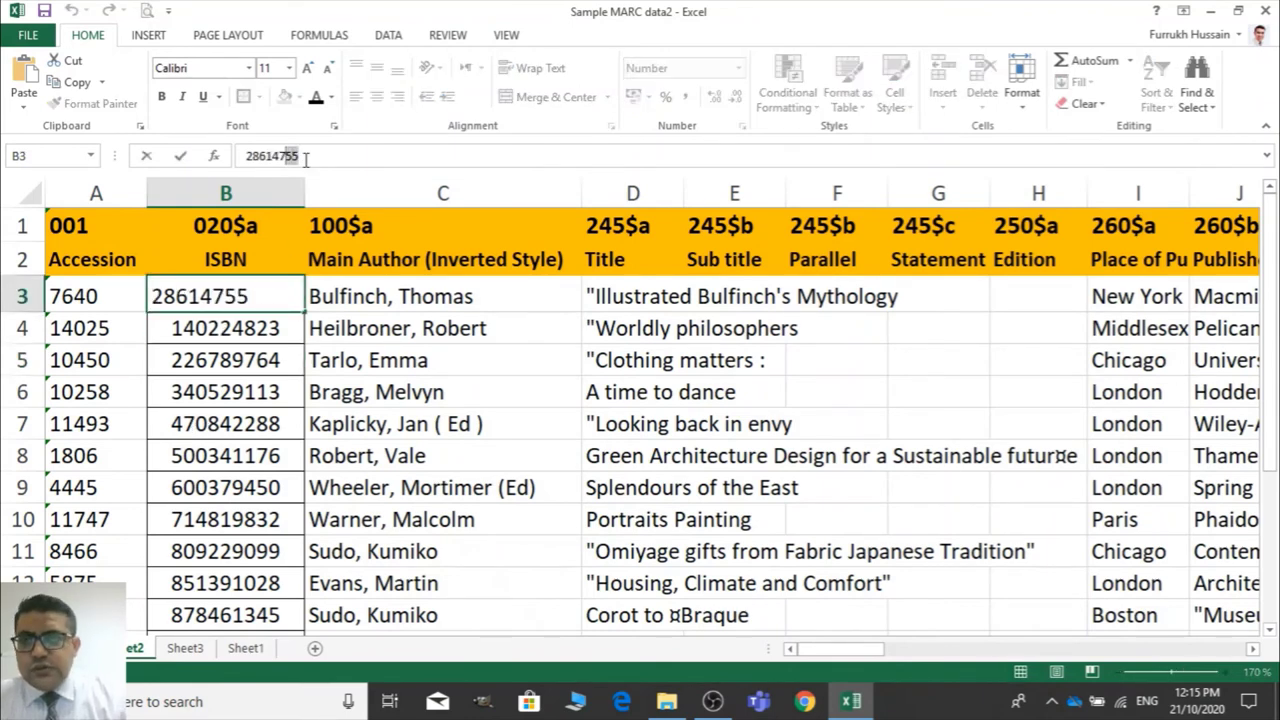
{"action": "key", "text": "shift+Left"}
{"action": "key", "text": "shift+Left"}
{"action": "key", "text": "shift+Left"}
{"action": "key", "text": "shift+Left"}
{"action": "key", "text": "shift+Left"}
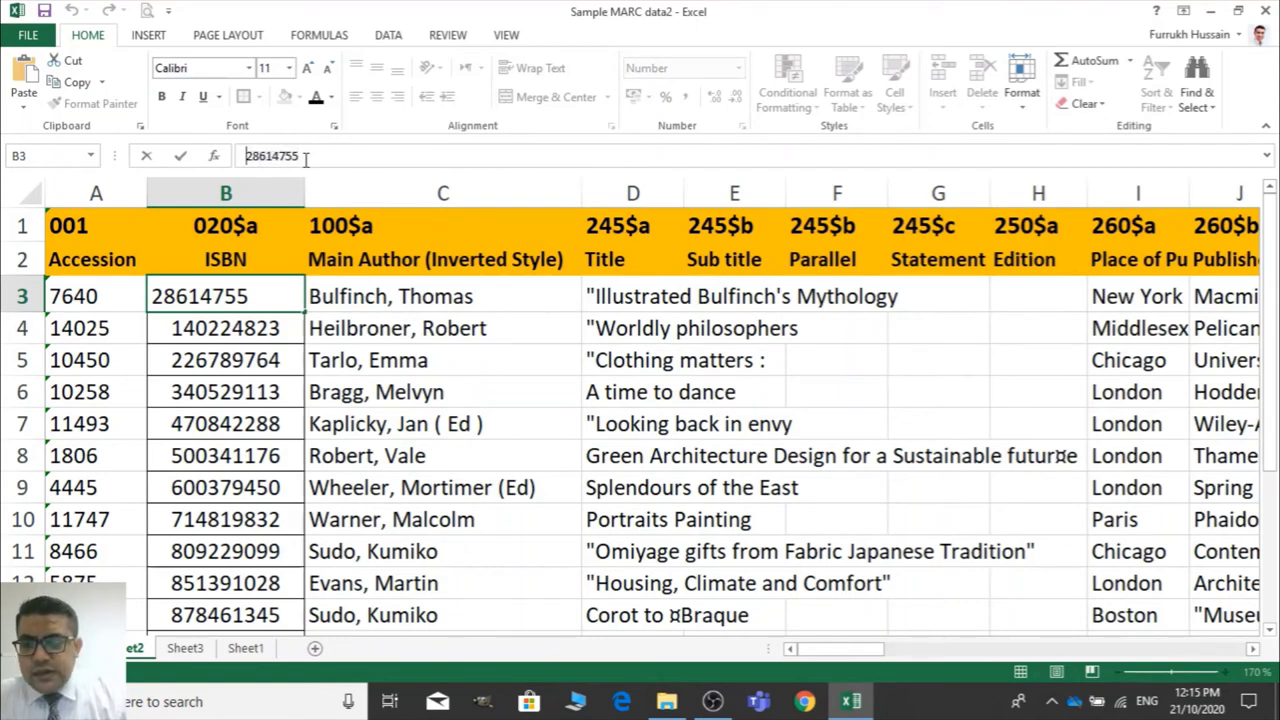
{"action": "key", "text": "Escape"}
{"action": "key", "text": "Right"}
{"action": "key", "text": "Left"}
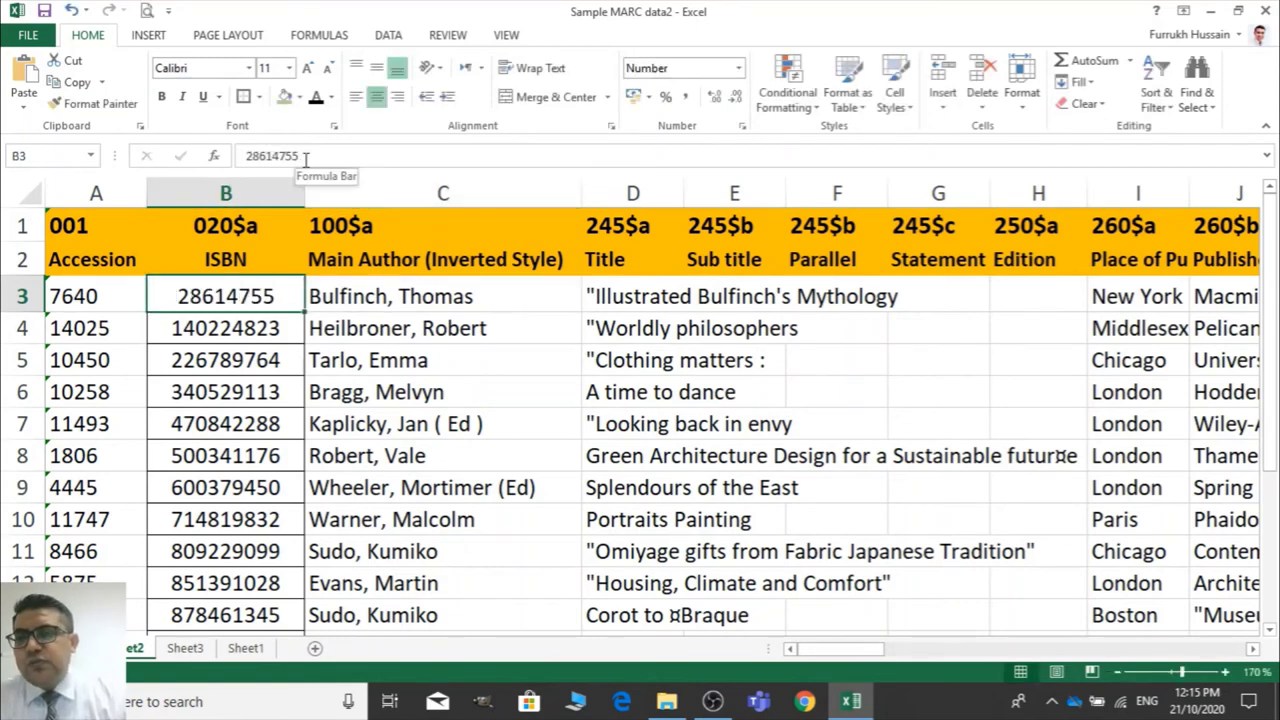
Prefix the B3 and B4 ISBNs with leading zeros
{"action": "left_click", "coordinate": [249, 156]}
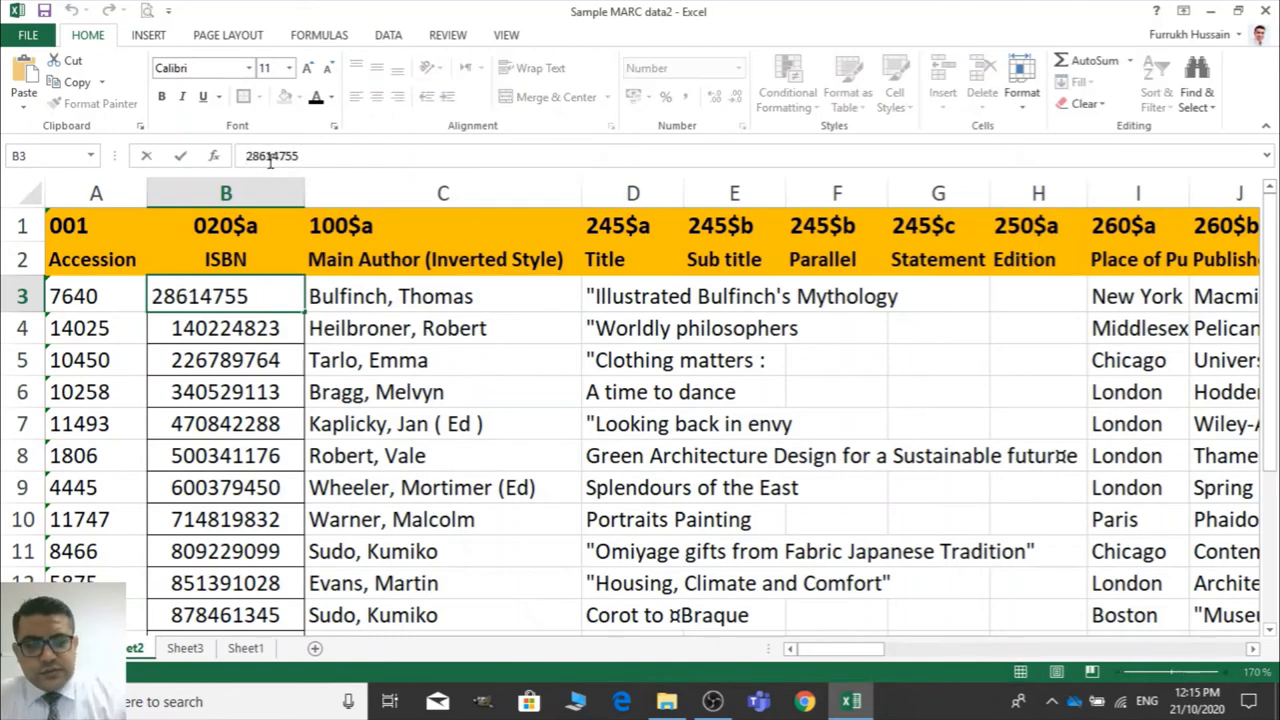
{"action": "type", "text": "00"}
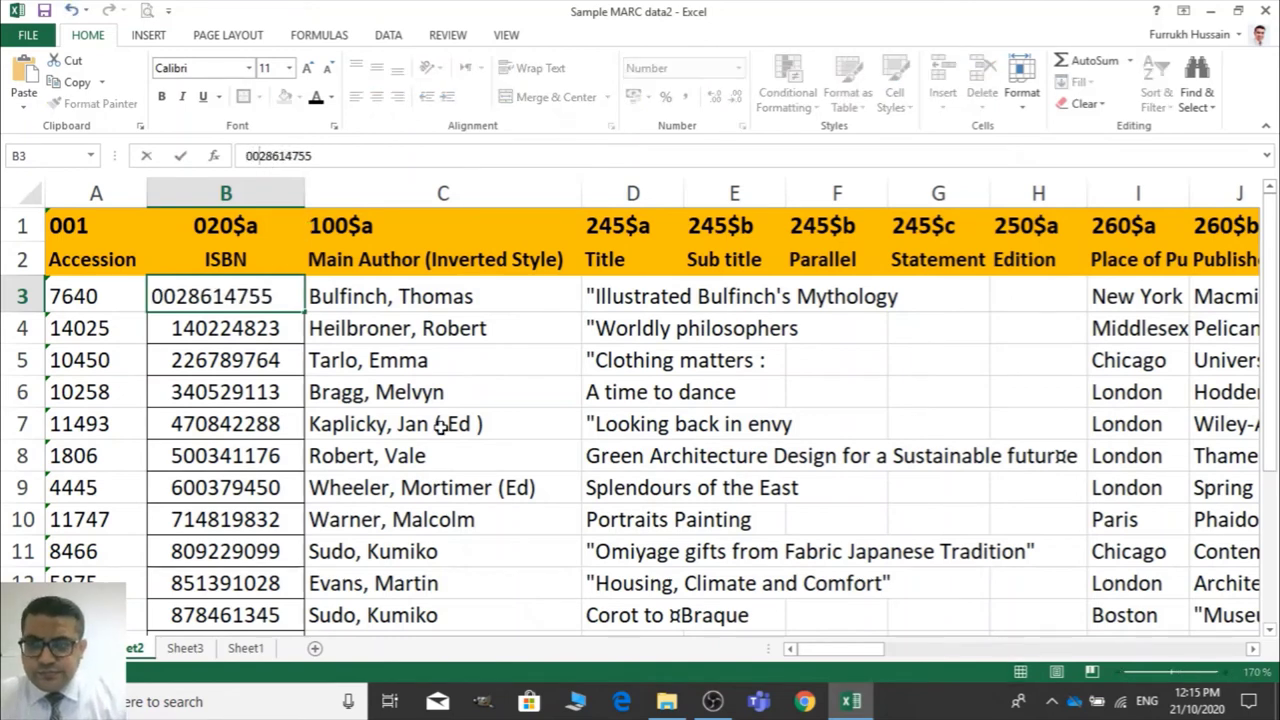
{"action": "left_click", "coordinate": [360, 424]}
{"action": "left_click", "coordinate": [250, 296]}
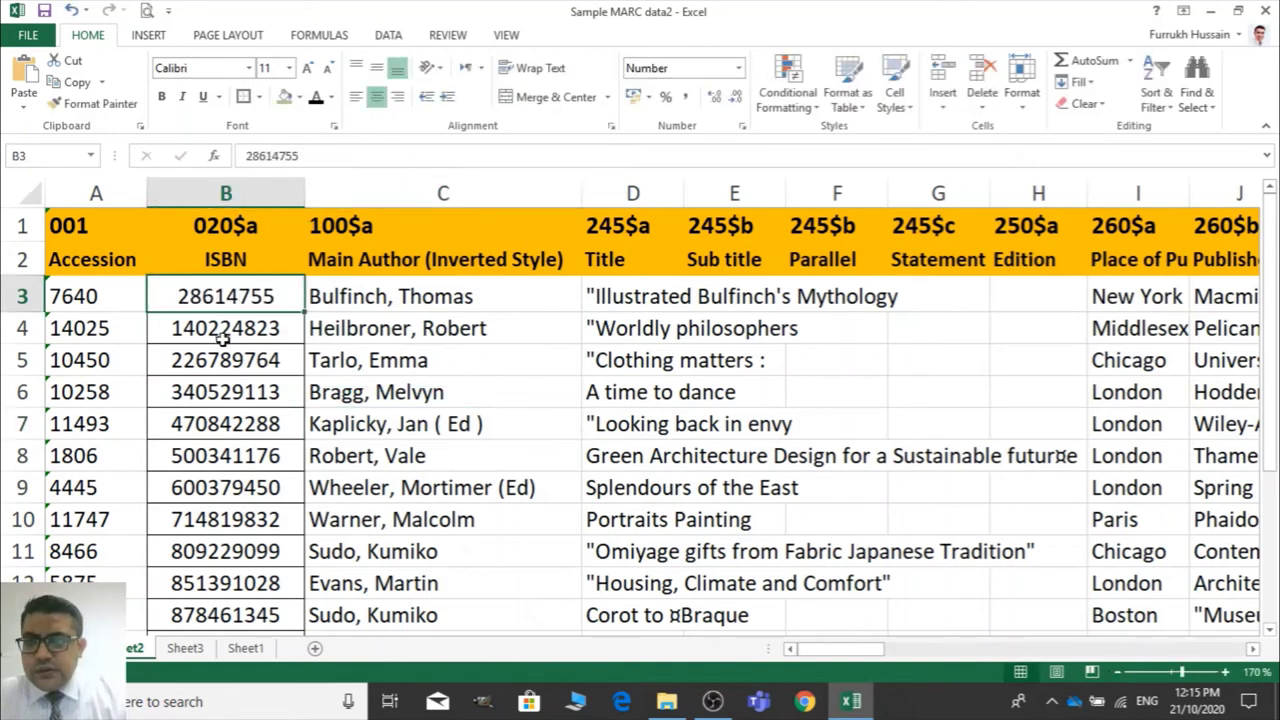
{"action": "left_click", "coordinate": [220, 333]}
{"action": "left_click", "coordinate": [238, 156]}
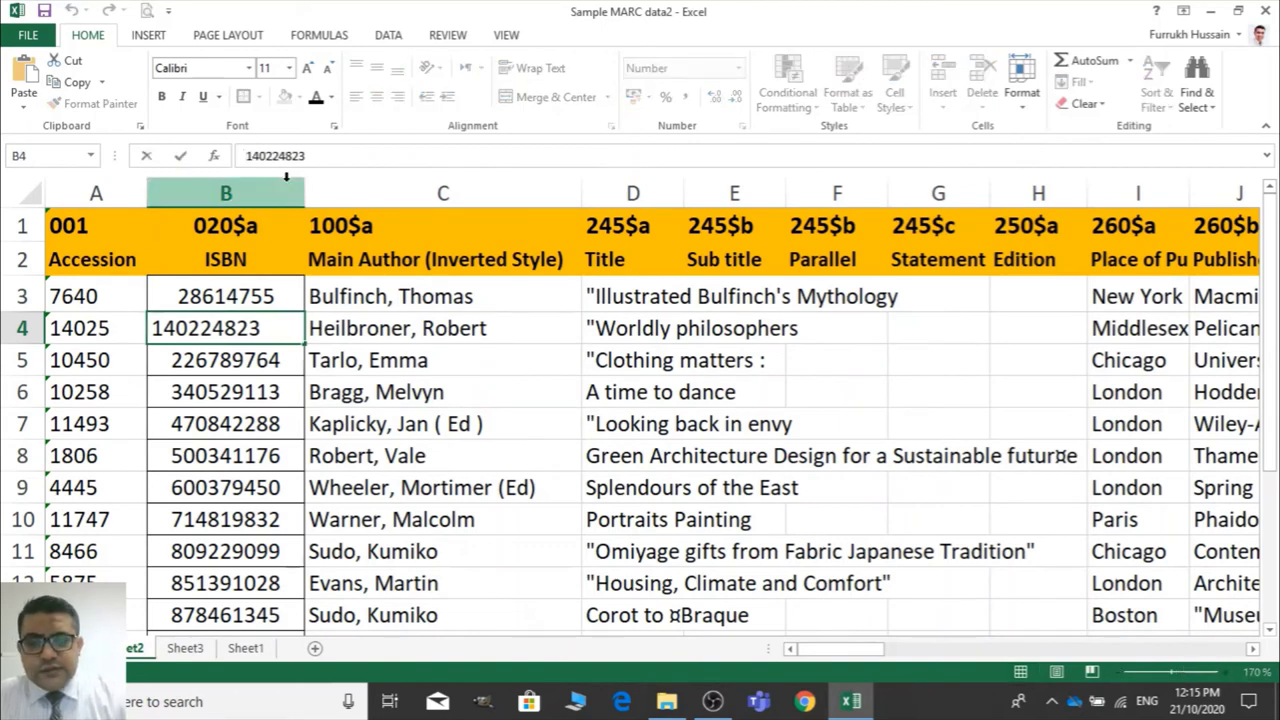
{"action": "type", "text": "00"}
{"action": "key", "text": "BackSpace"}
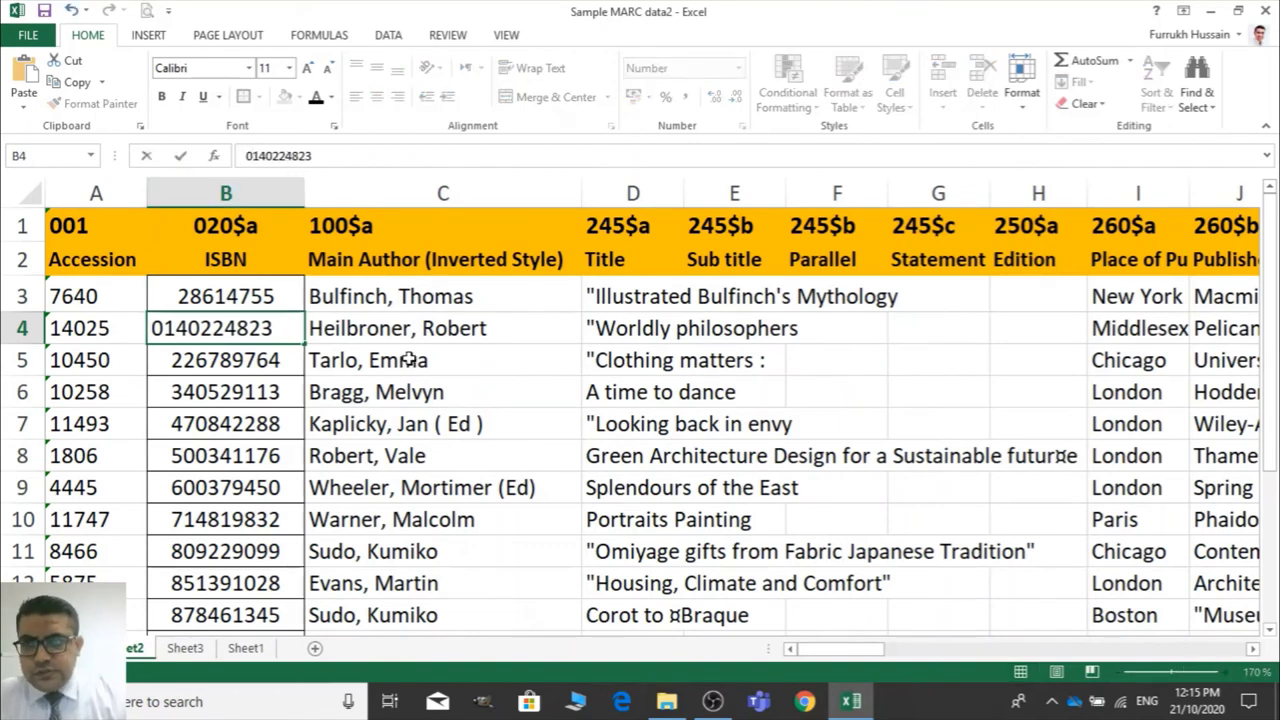
{"action": "left_click", "coordinate": [405, 424]}
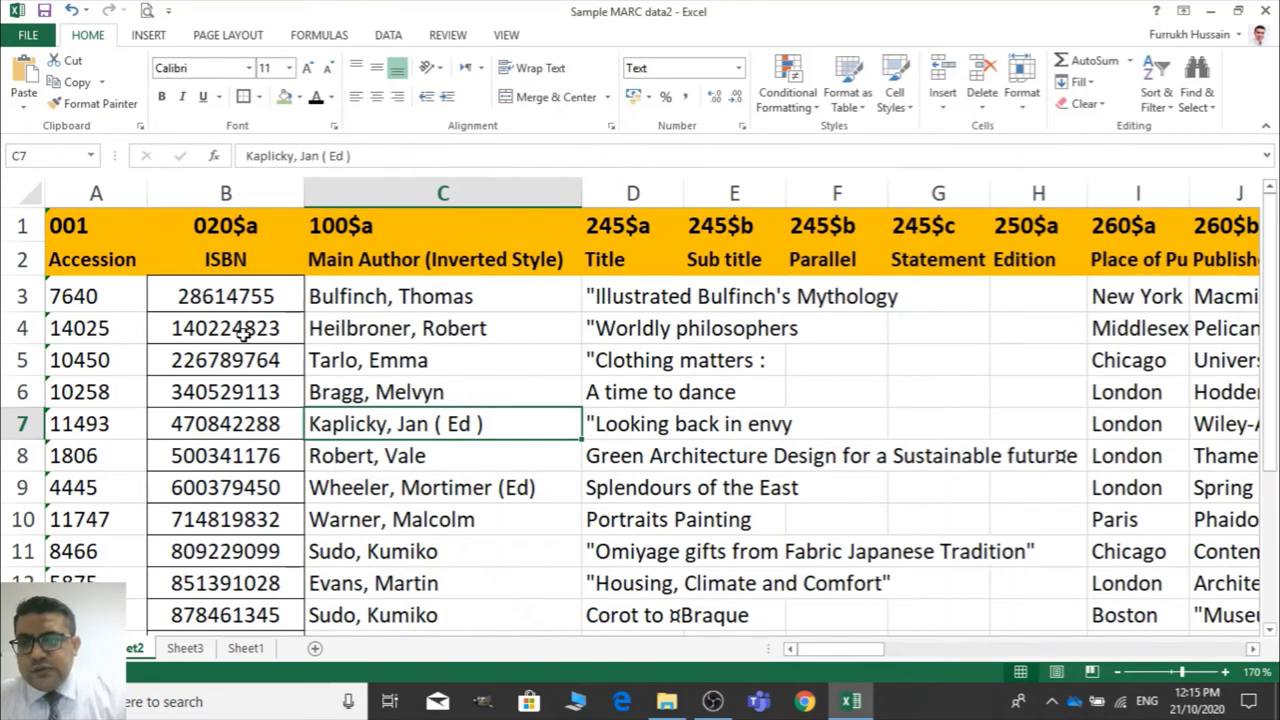
Retype a leading 0 on the B4 ISBN; Excel keeps it as 140224823
{"action": "left_click", "coordinate": [177, 328]}
{"action": "double_click", "coordinate": [177, 328]}
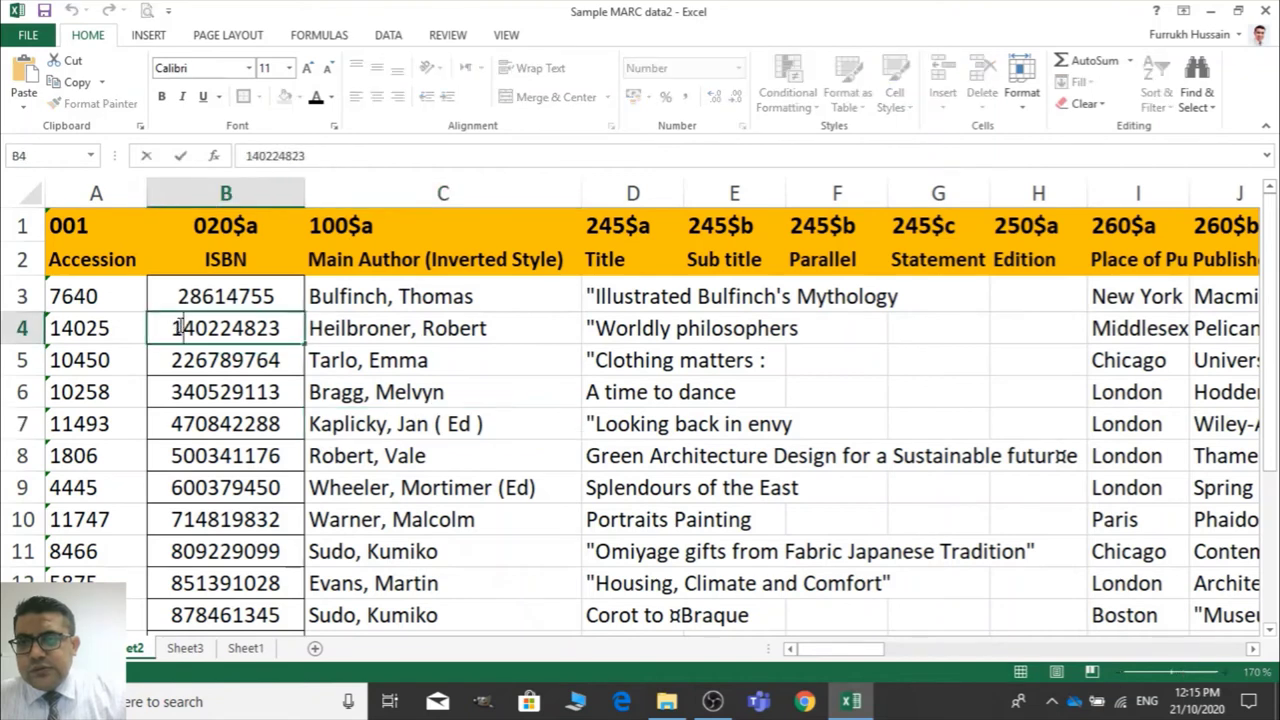
{"action": "type", "text": "0"}
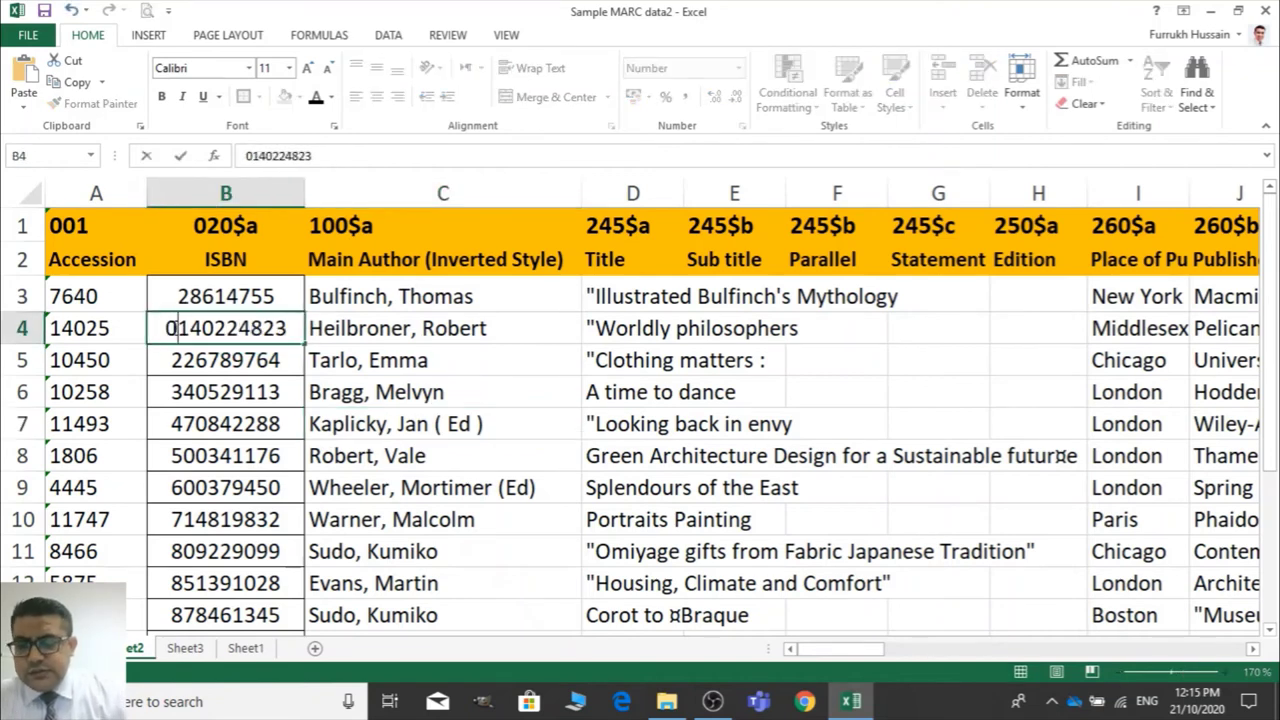
{"action": "left_click", "coordinate": [253, 381]}
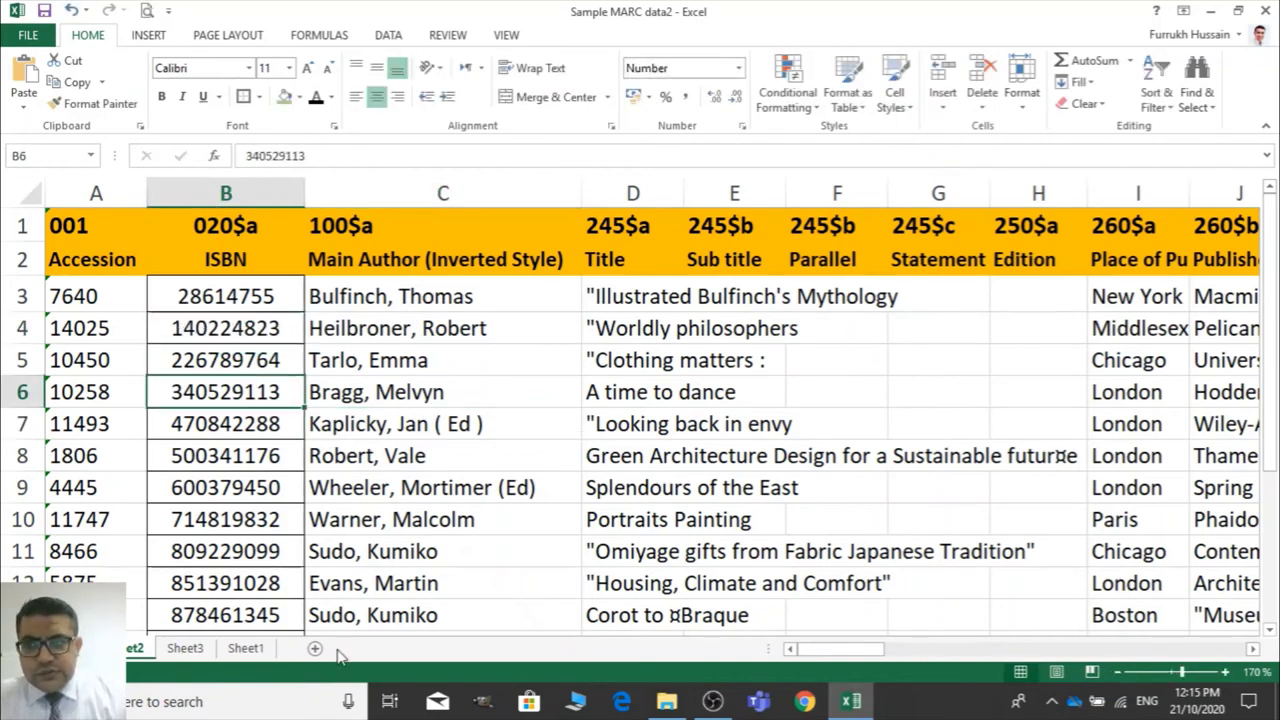
{"action": "left_click_drag", "start_coordinate": [845, 652], "coordinate": [868, 668]}
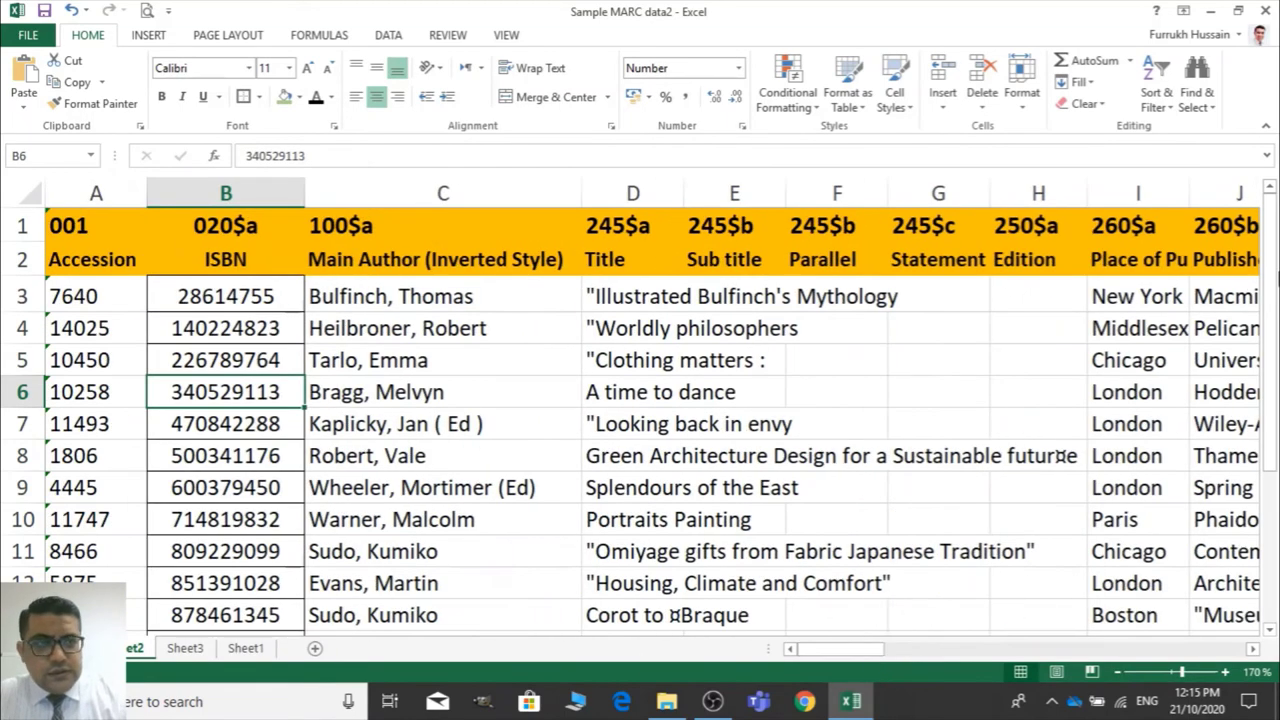
{"action": "left_click_drag", "start_coordinate": [1275, 318], "coordinate": [1273, 338]}
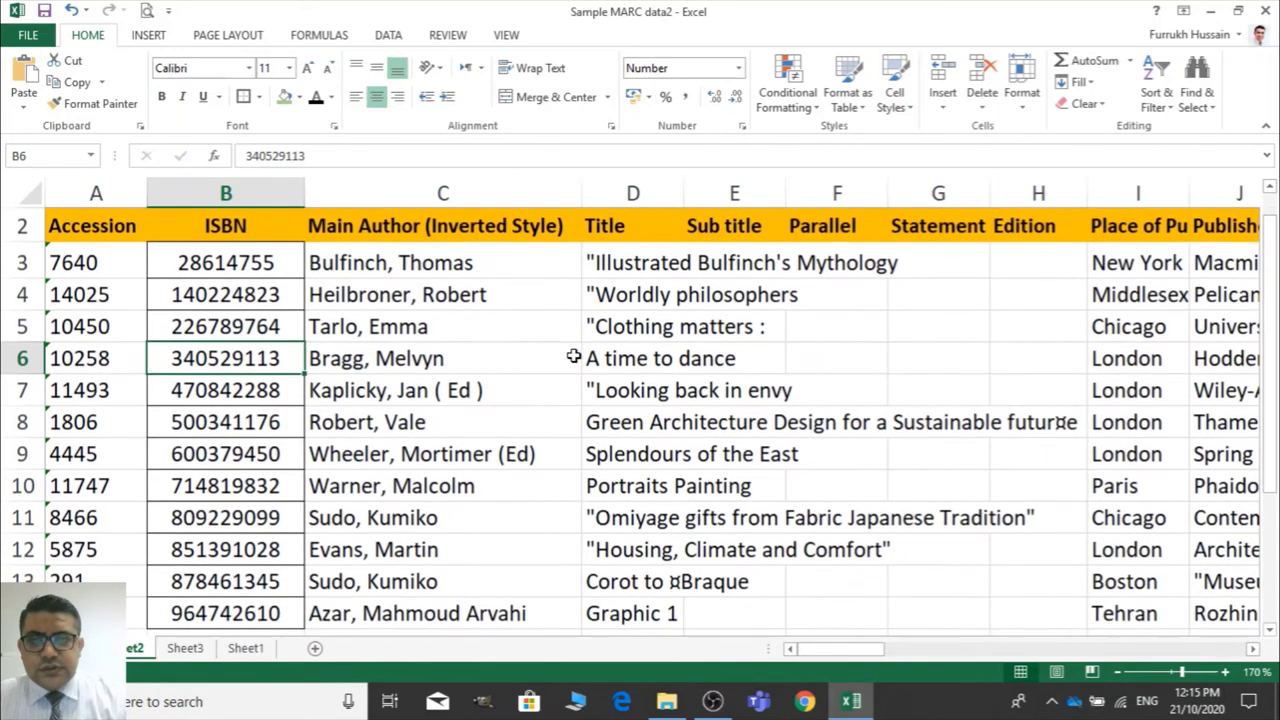
Check the titles in D3, D11 and D13, scrolling right across the sheet
{"action": "left_click", "coordinate": [596, 262]}
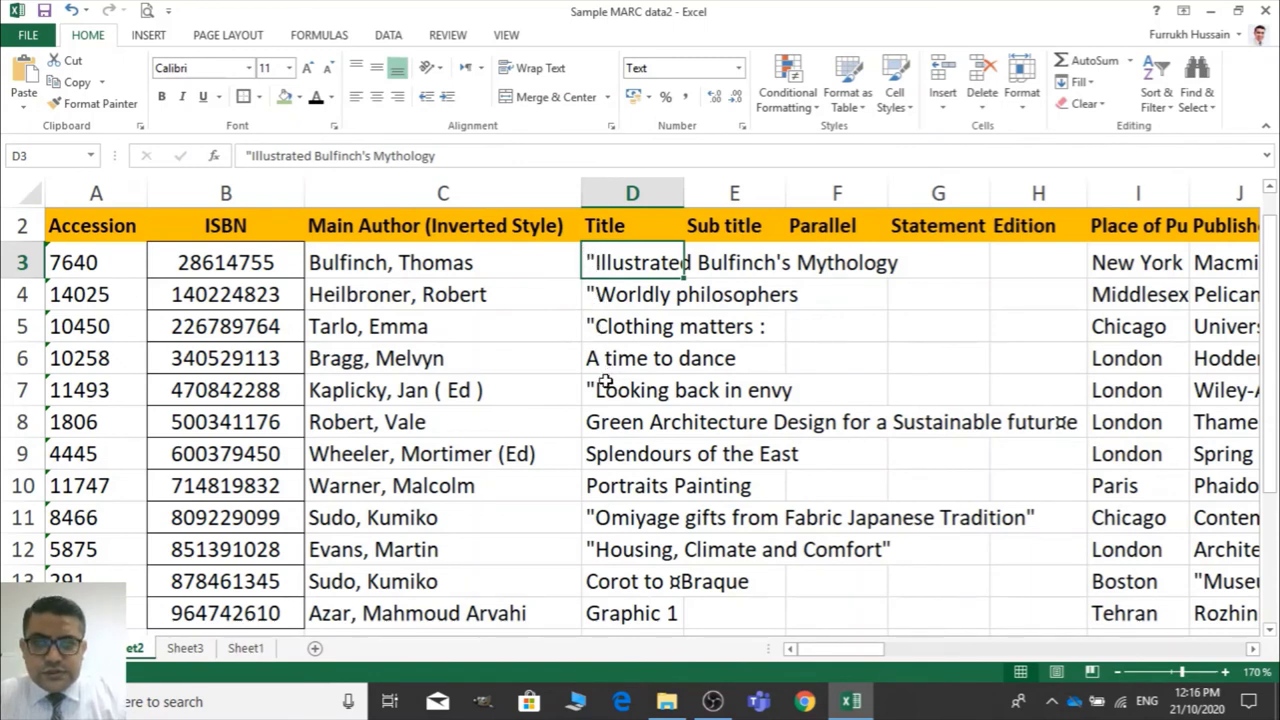
{"action": "left_click", "coordinate": [598, 518]}
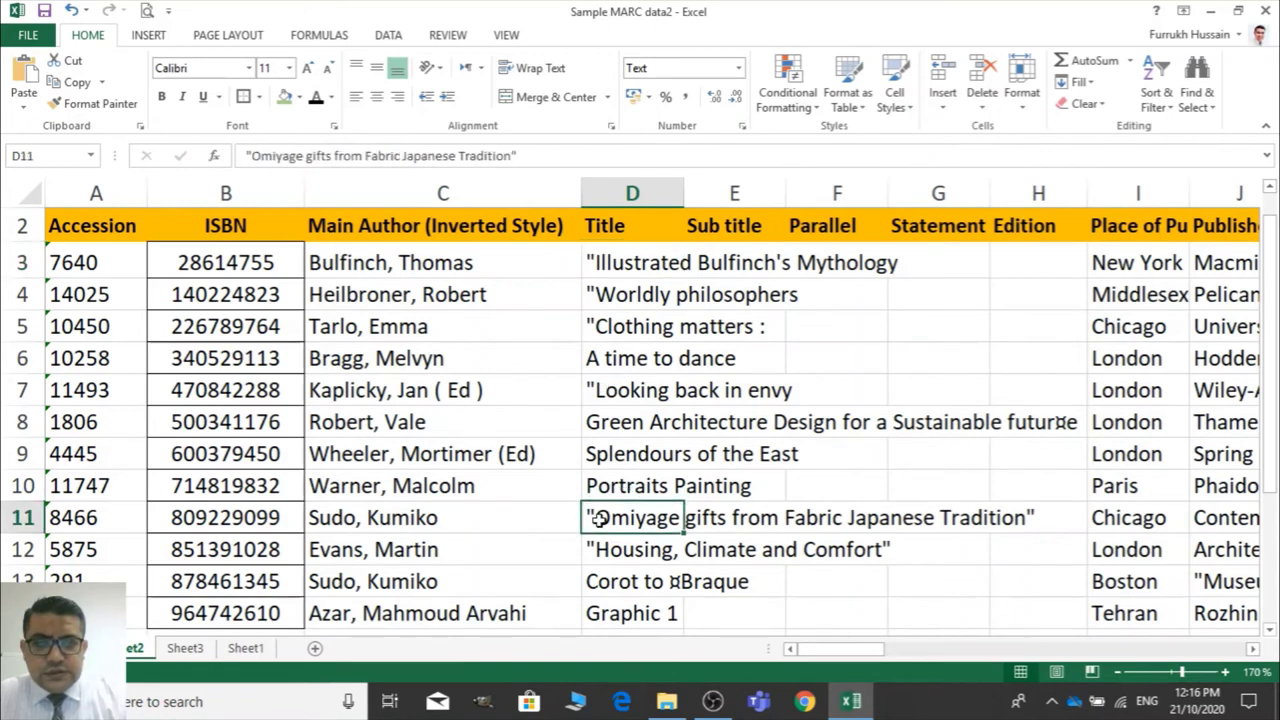
{"action": "left_click", "coordinate": [676, 585]}
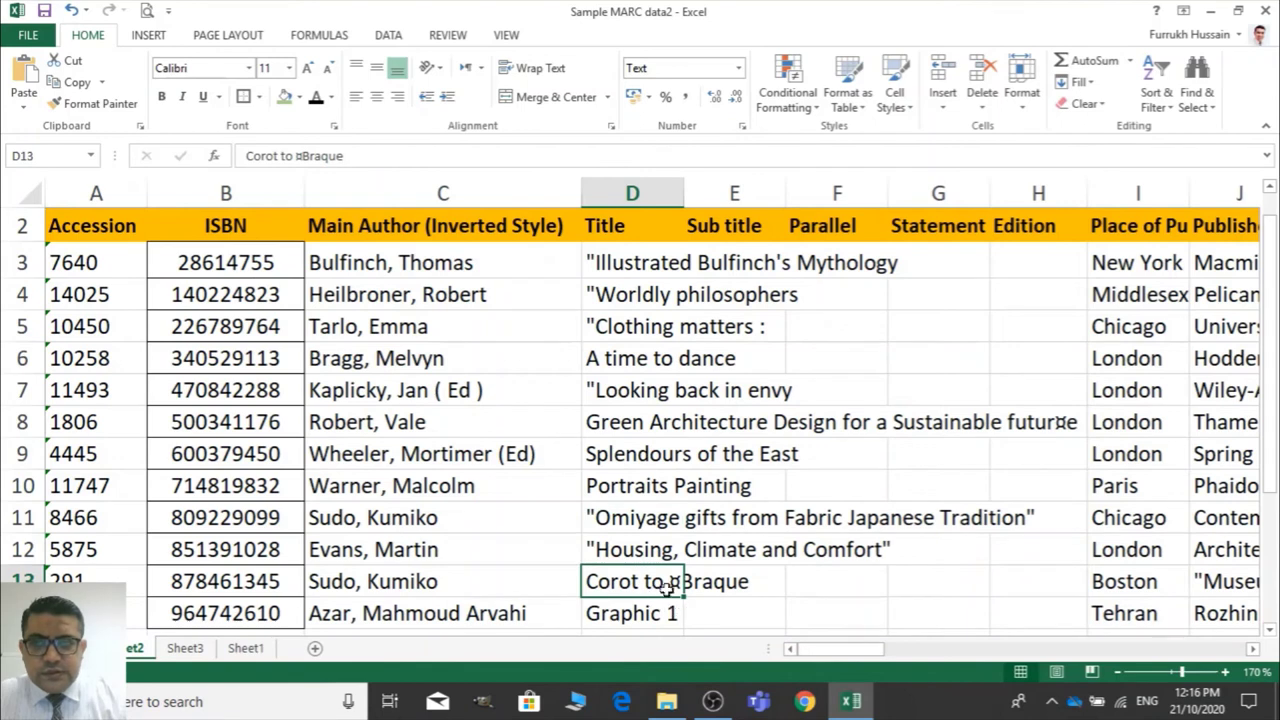
{"action": "left_click", "coordinate": [298, 156]}
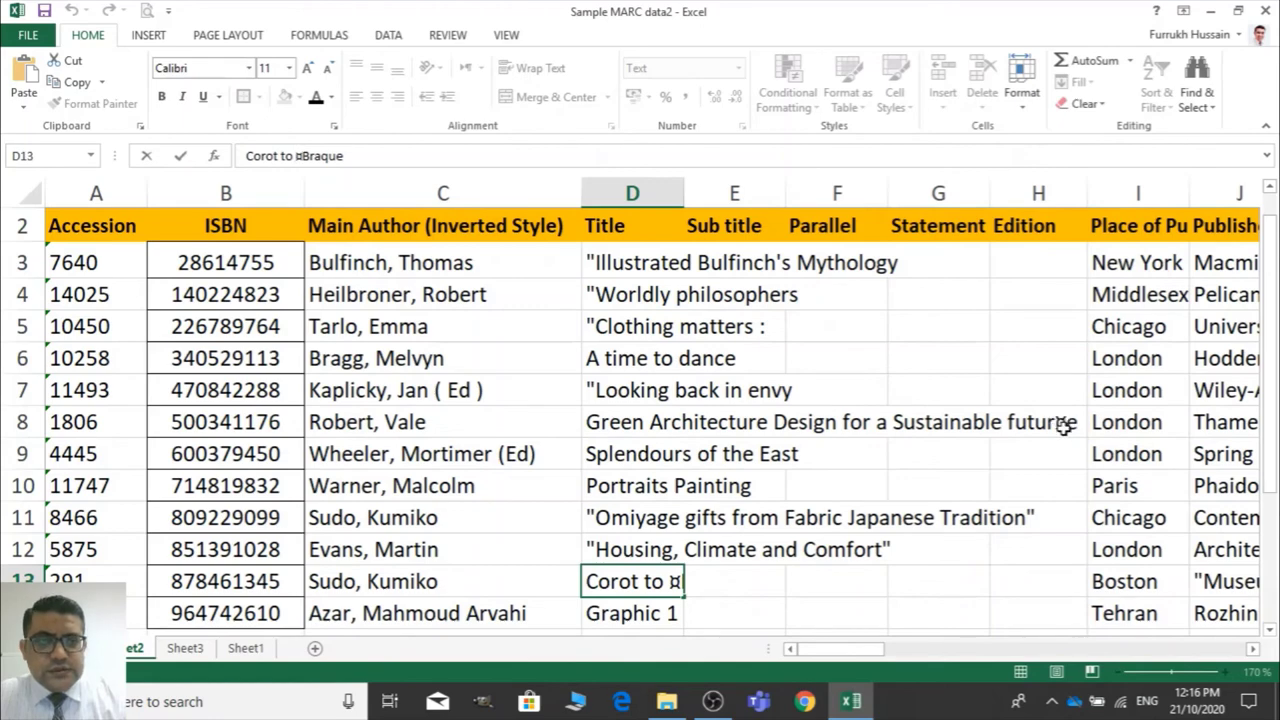
{"action": "left_click_drag", "start_coordinate": [878, 651], "coordinate": [1215, 675]}
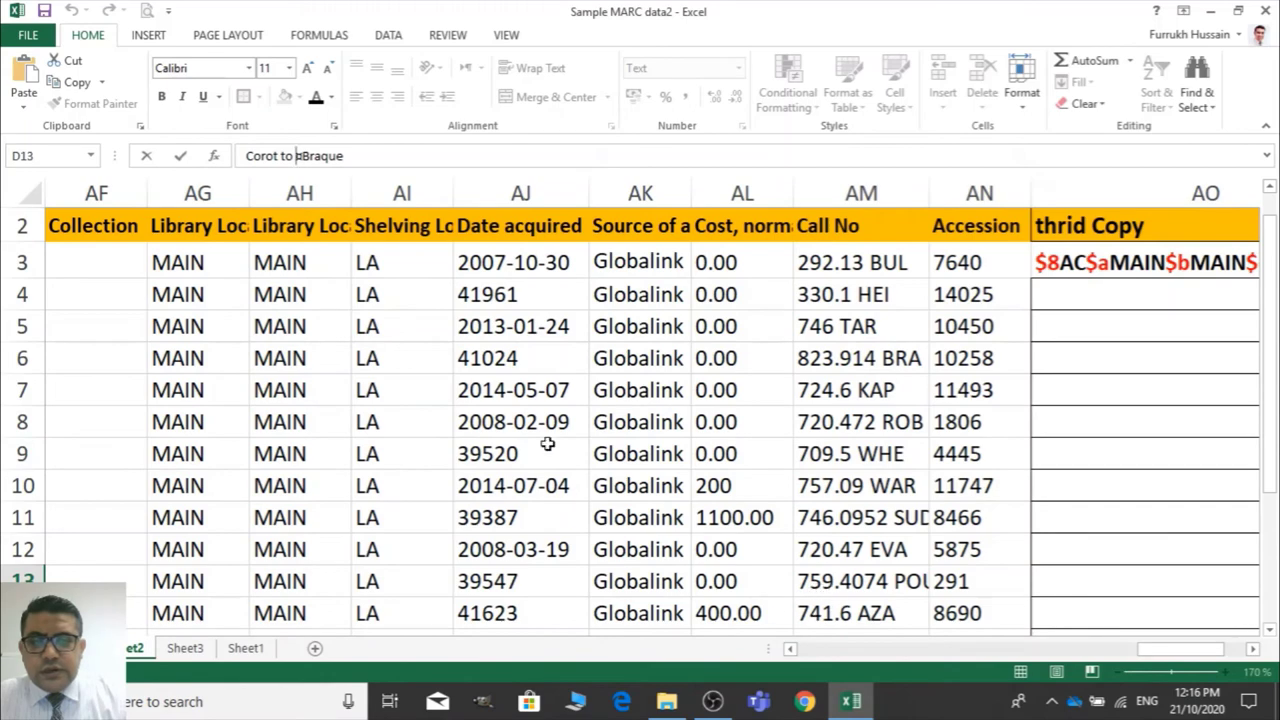
Check the date in AJ3, scroll back, and select the whole ISBN column B
{"action": "left_click", "coordinate": [520, 261]}
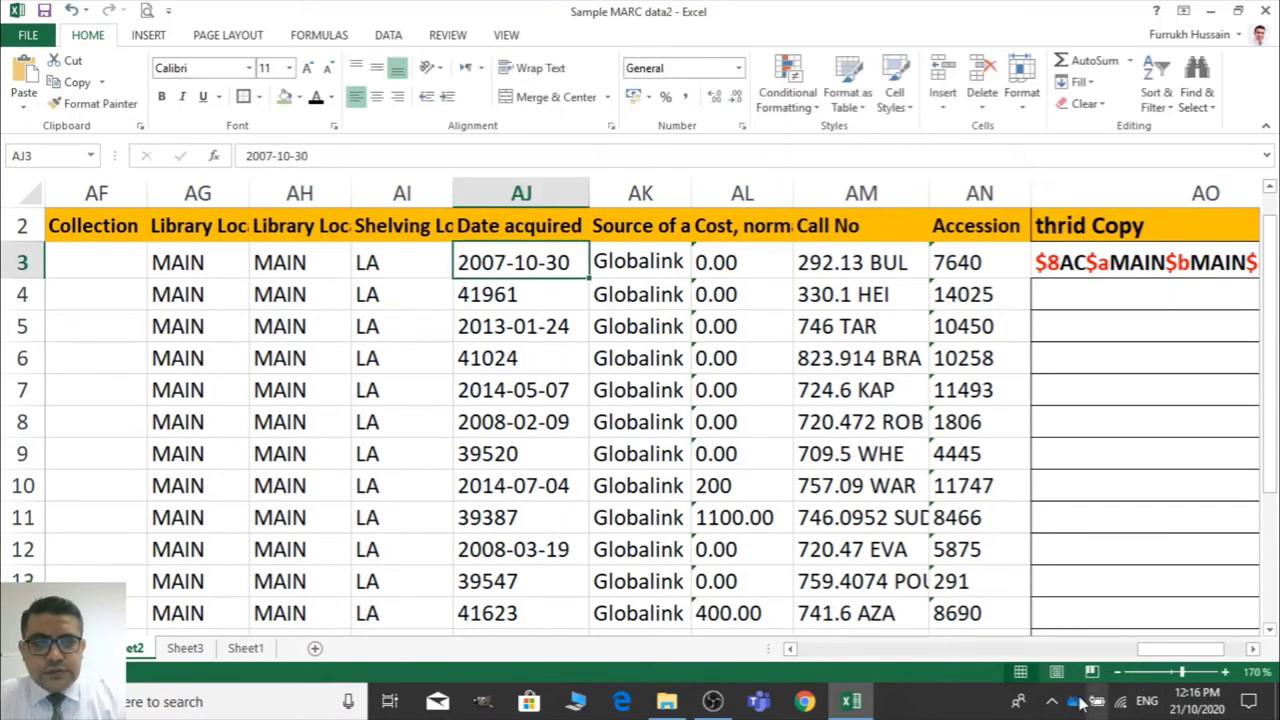
{"action": "left_click_drag", "start_coordinate": [1168, 650], "coordinate": [715, 670]}
{"action": "left_click", "coordinate": [380, 293]}
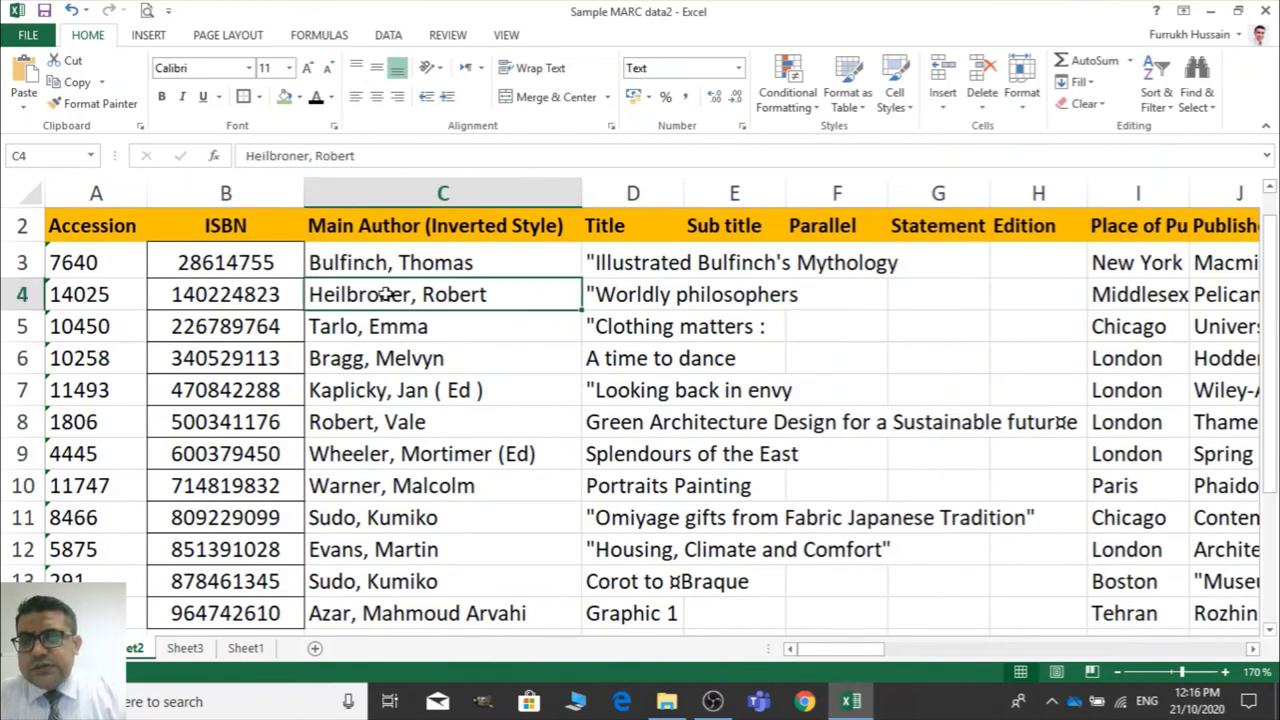
{"action": "left_click", "coordinate": [225, 193]}
{"action": "right_click", "coordinate": [197, 304]}
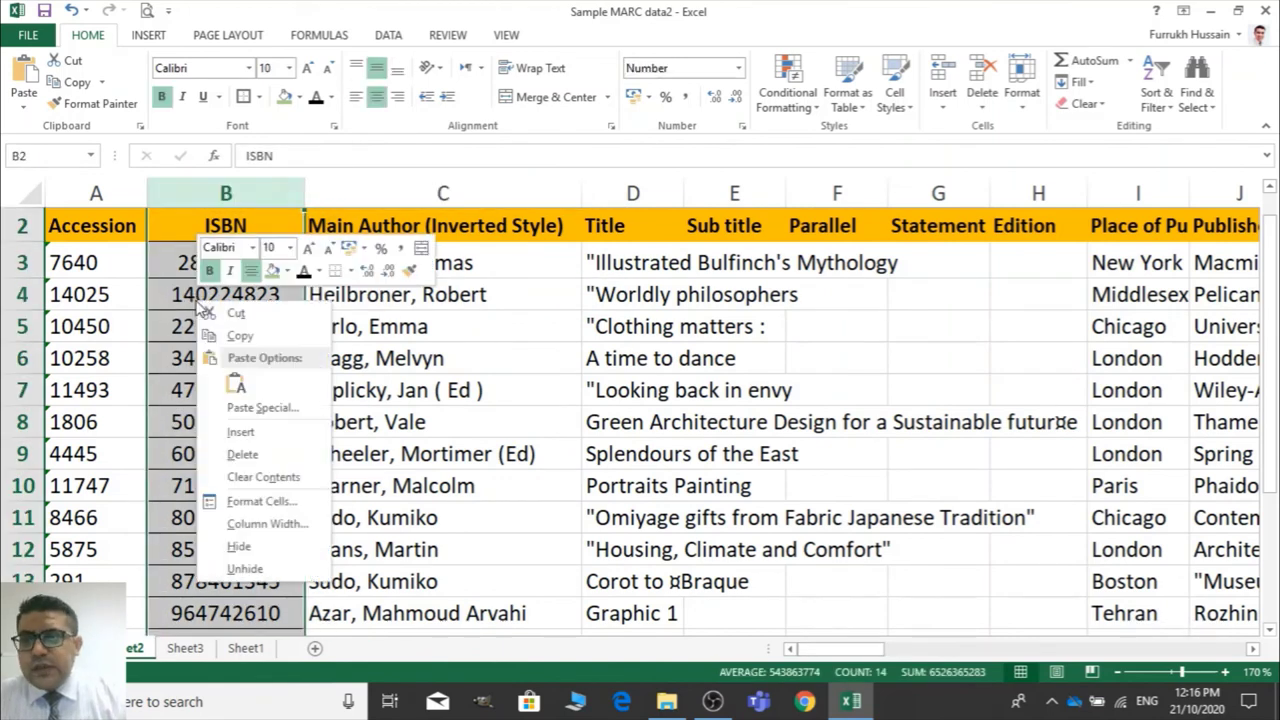
{"action": "left_click", "coordinate": [186, 200]}
{"action": "right_click", "coordinate": [189, 188]}
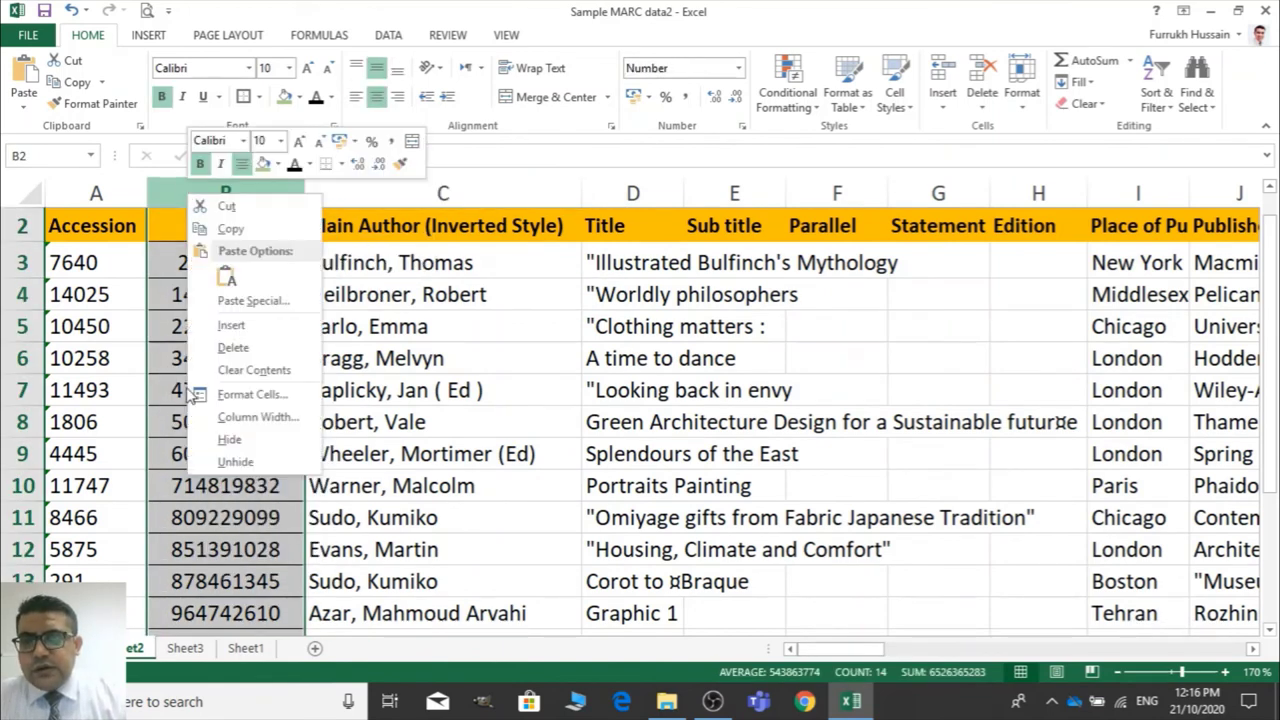
{"action": "left_click", "coordinate": [252, 395]}
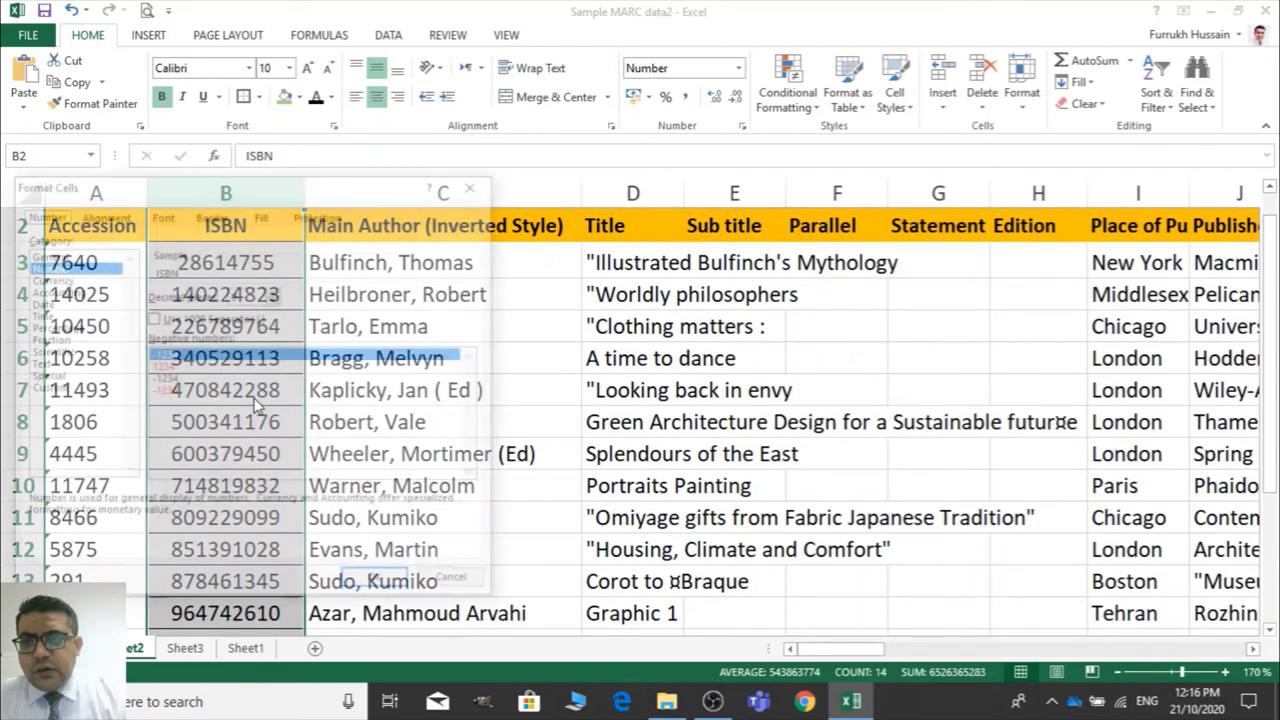
{"action": "left_click", "coordinate": [58, 388]}
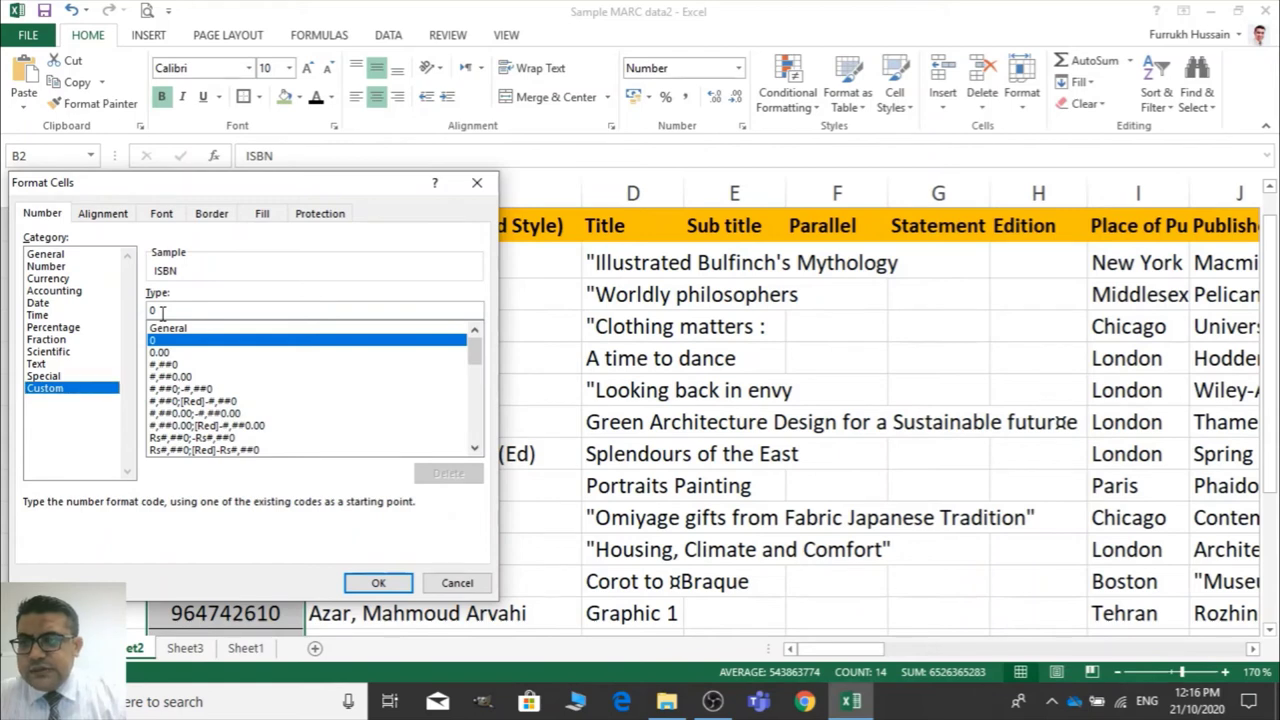
{"action": "key", "text": "BackSpace"}
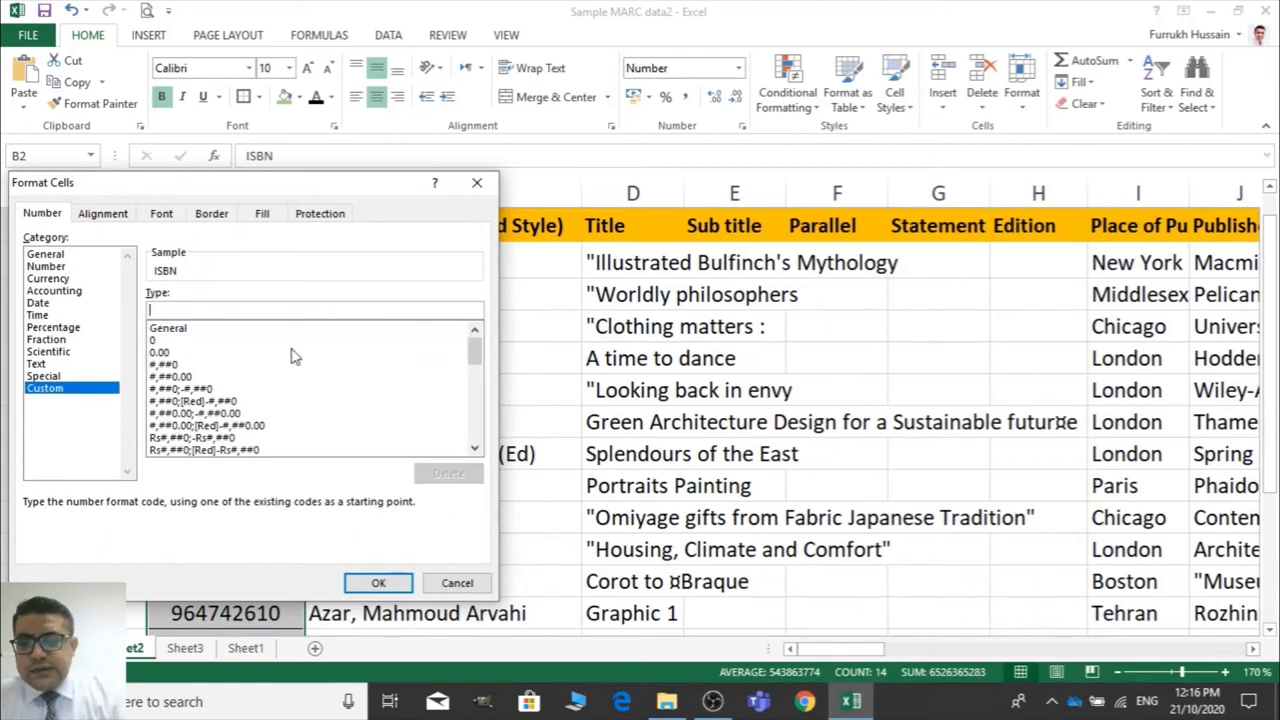
{"action": "type", "text": "0000000000"}
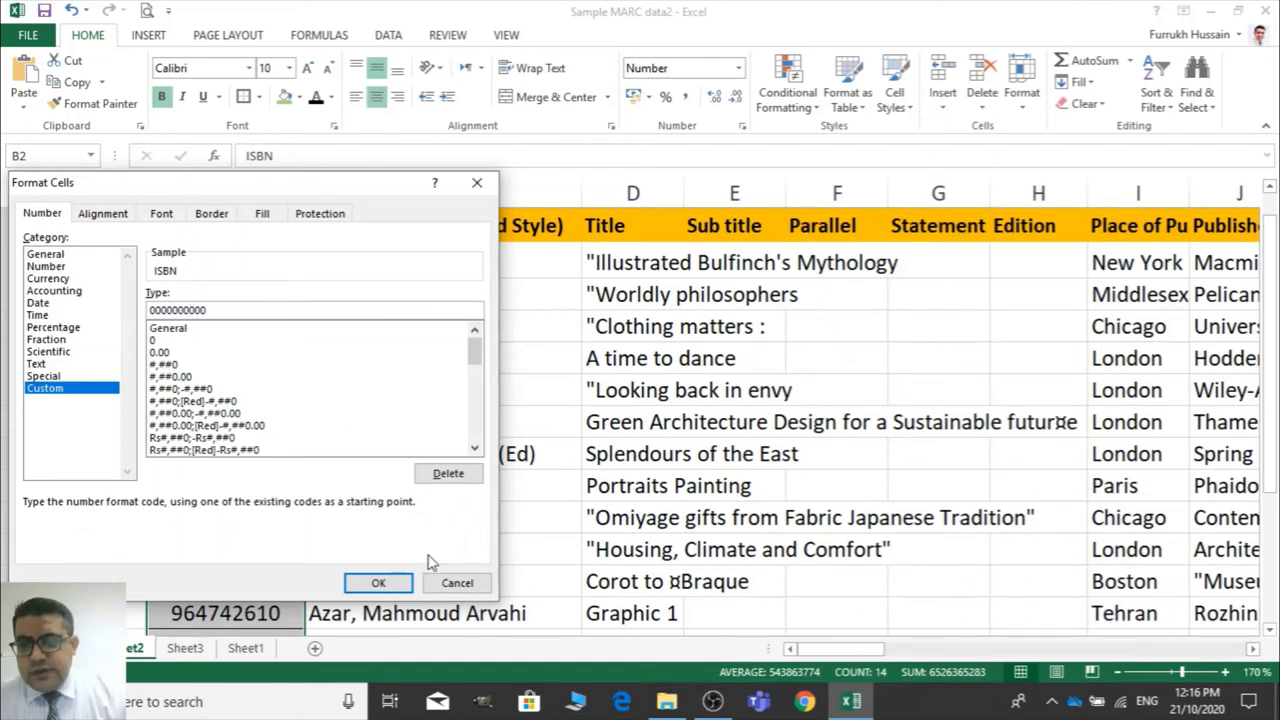
{"action": "left_click", "coordinate": [378, 583]}
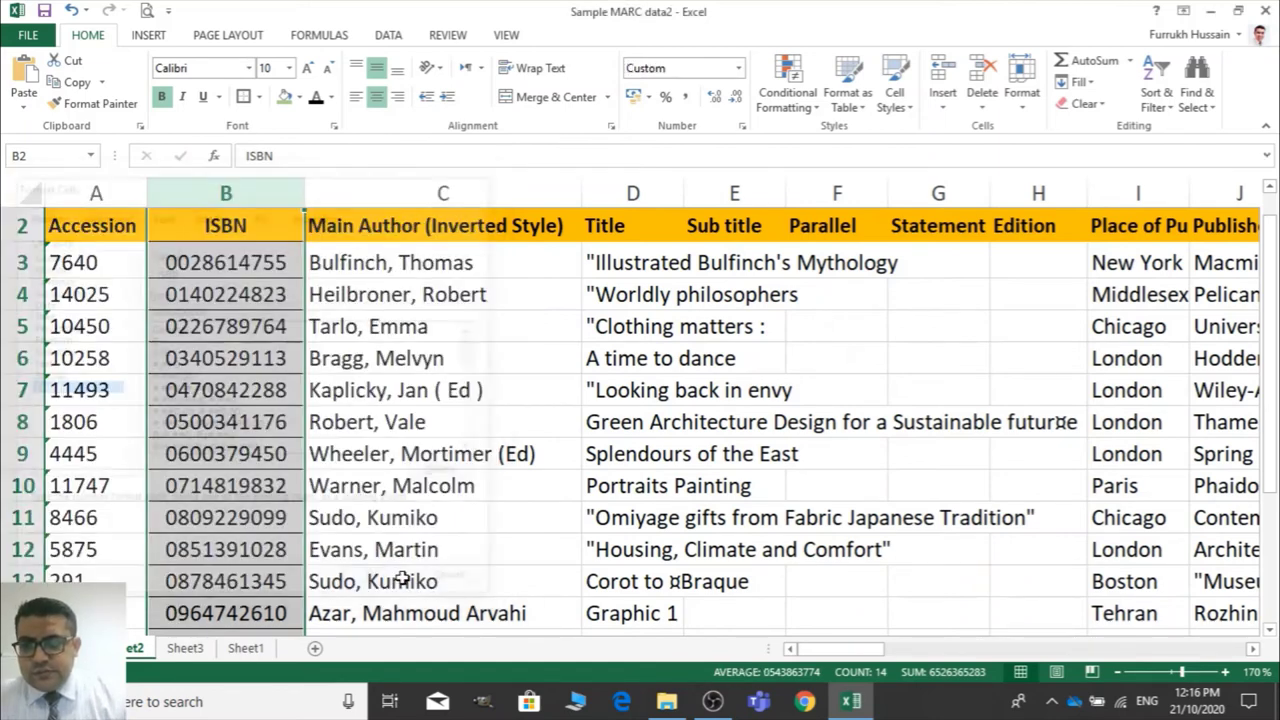
{"action": "left_click", "coordinate": [466, 518]}
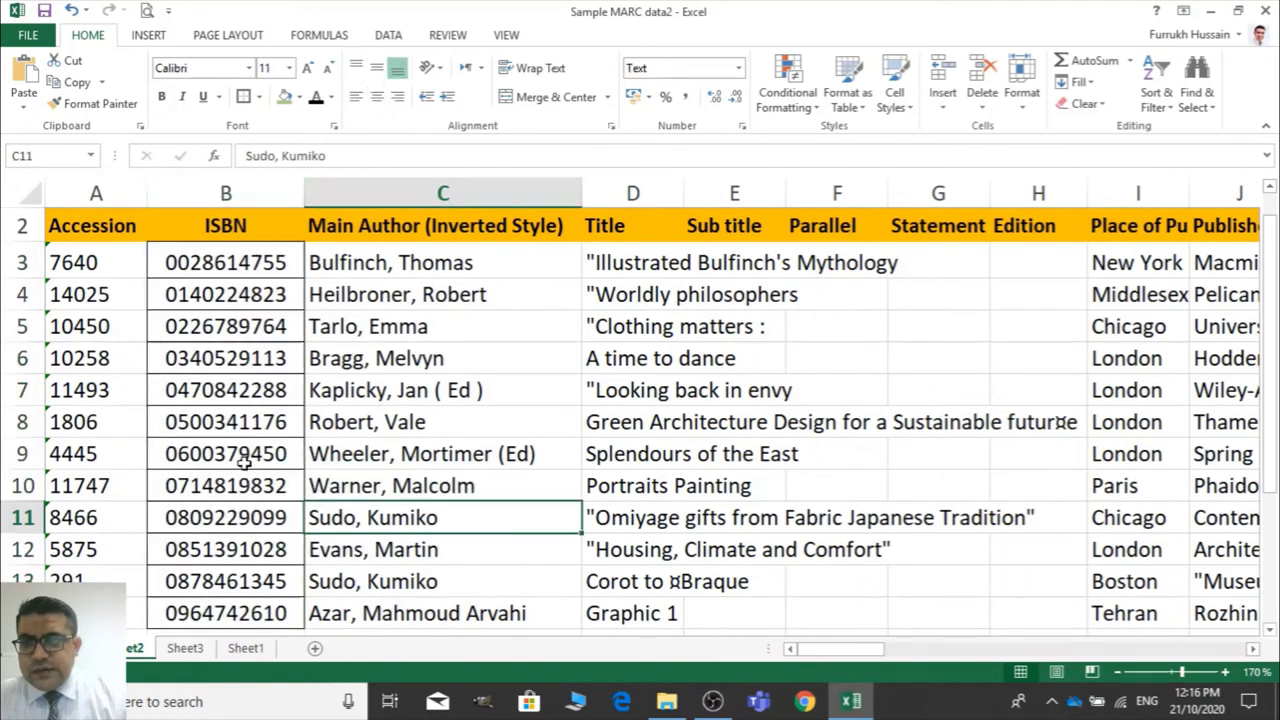
{"action": "left_click", "coordinate": [190, 268]}
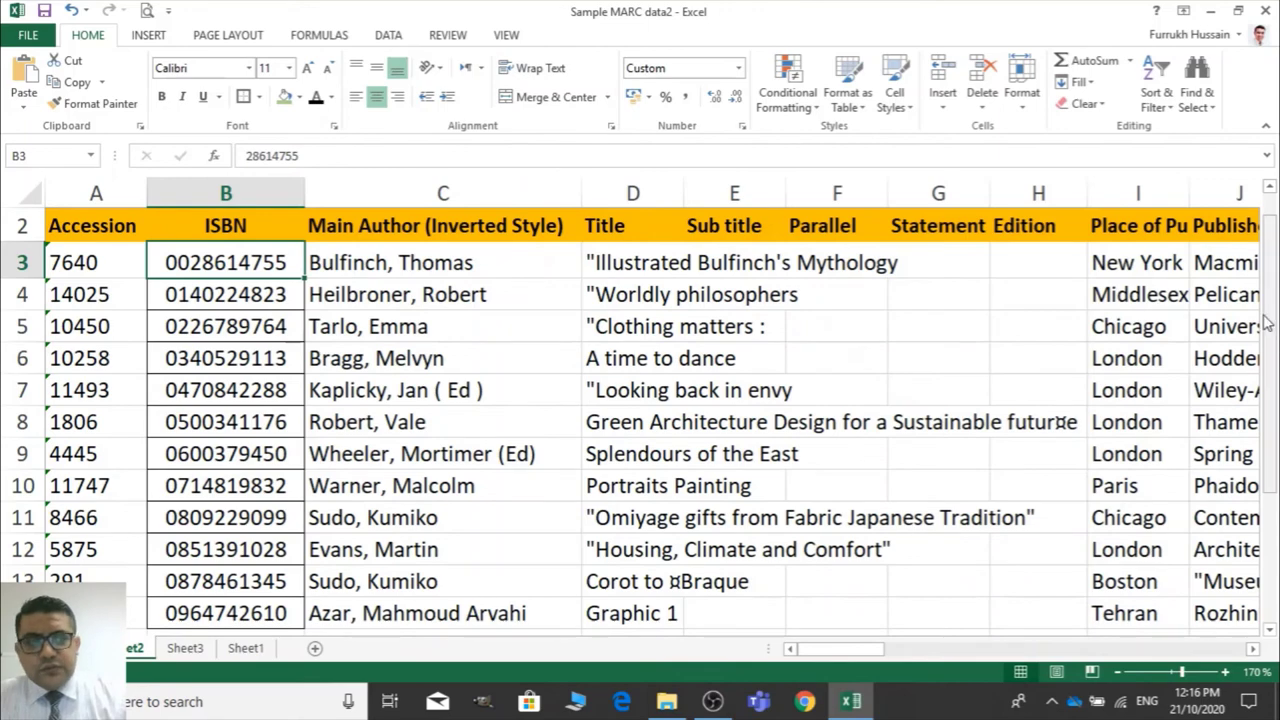
{"action": "left_click_drag", "start_coordinate": [1272, 323], "coordinate": [1277, 300]}
{"action": "left_click", "coordinate": [490, 458]}
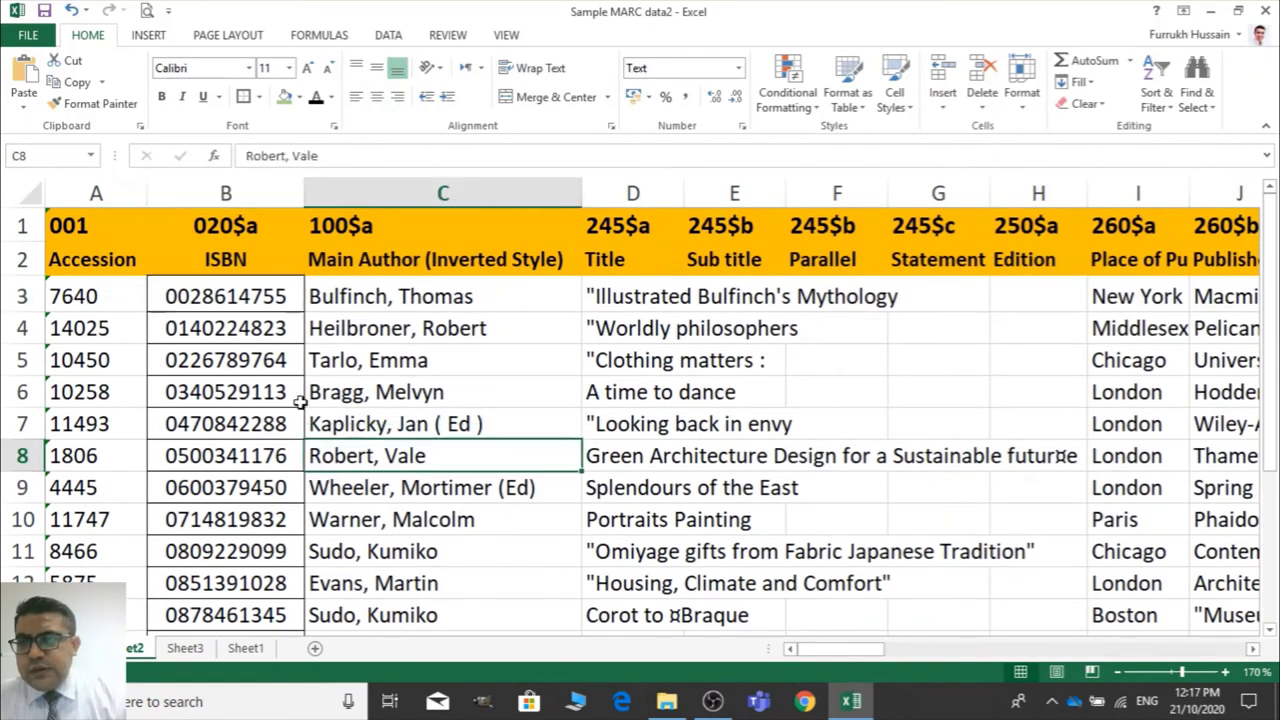
{"action": "left_click", "coordinate": [248, 360]}
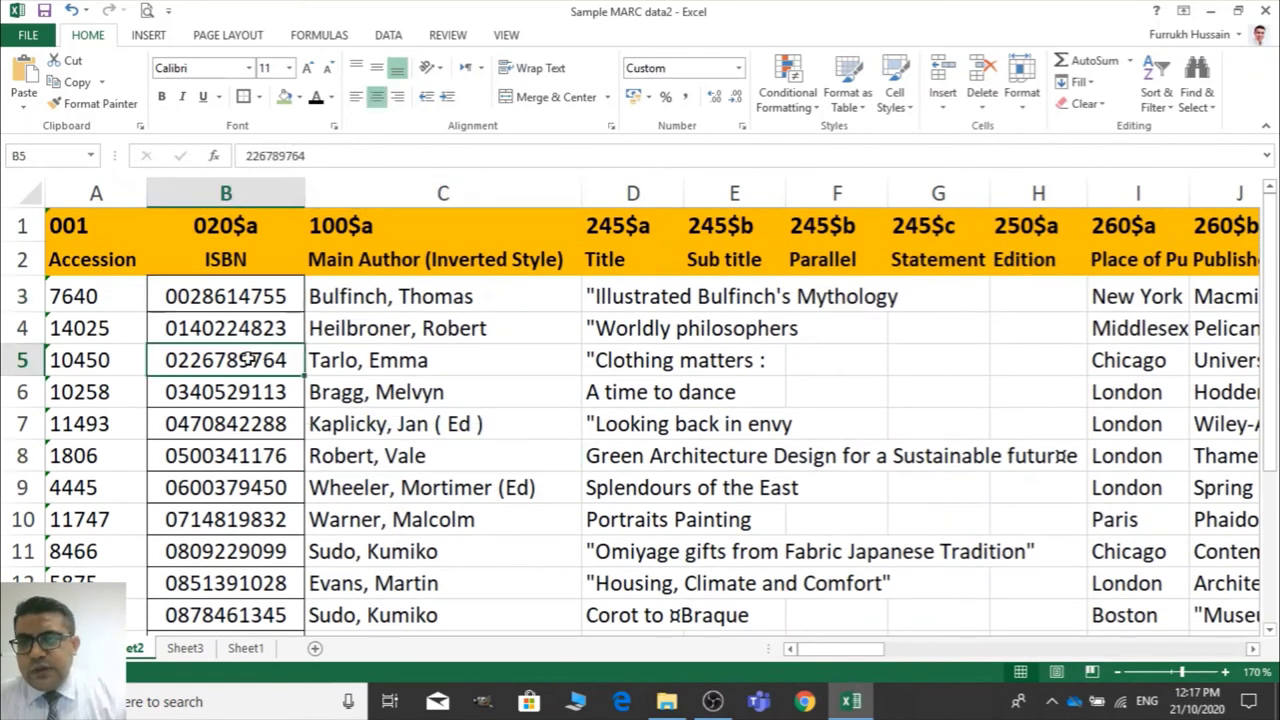
{"action": "left_click", "coordinate": [247, 476]}
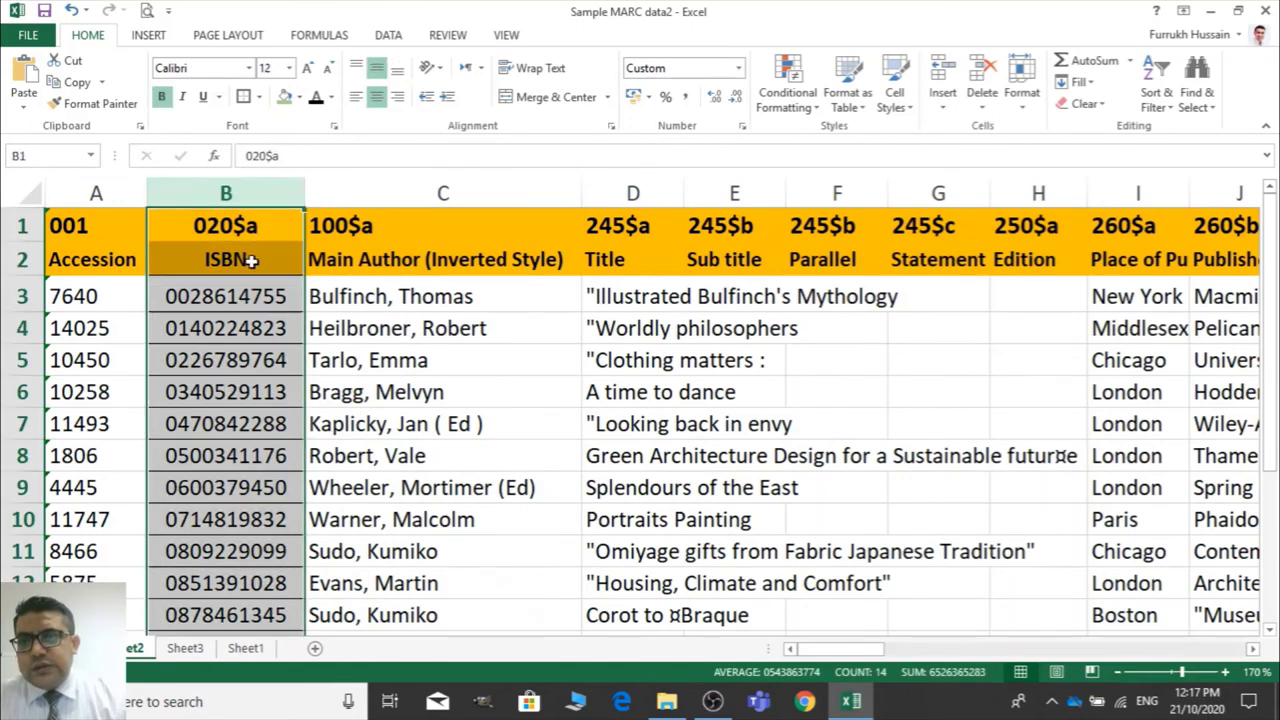
{"action": "left_click", "coordinate": [242, 448]}
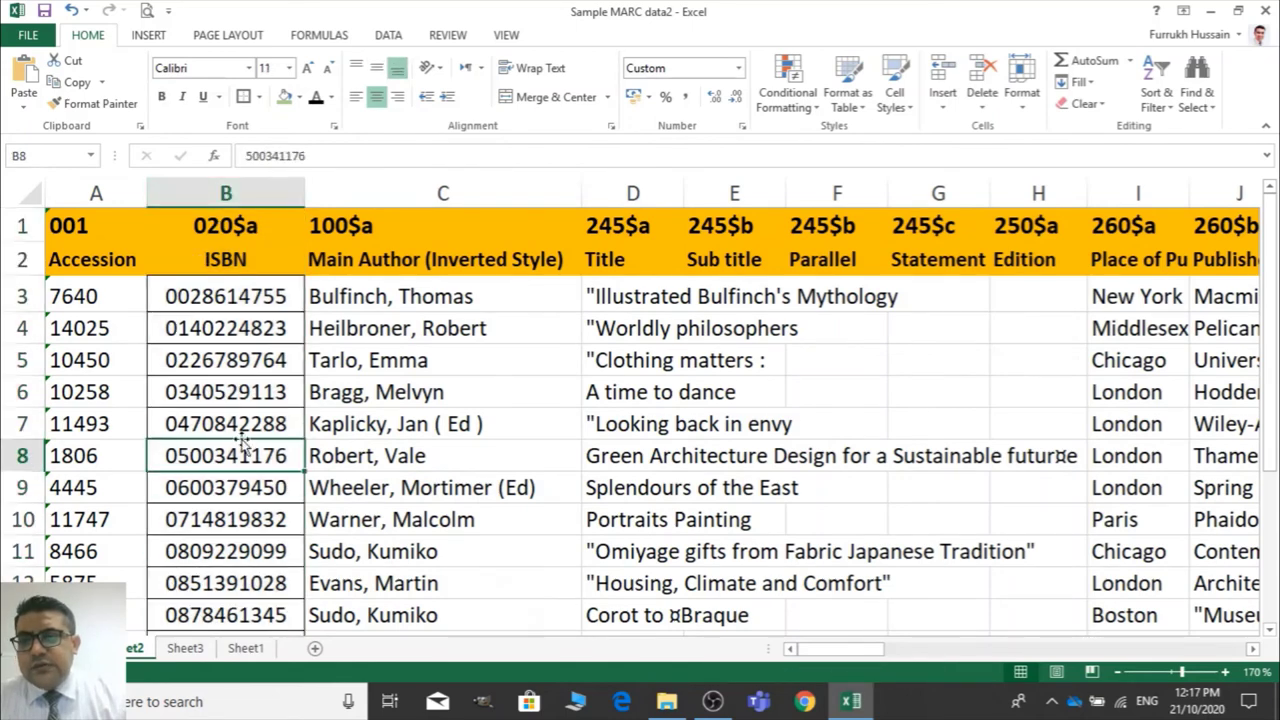
{"action": "left_click", "coordinate": [235, 296]}
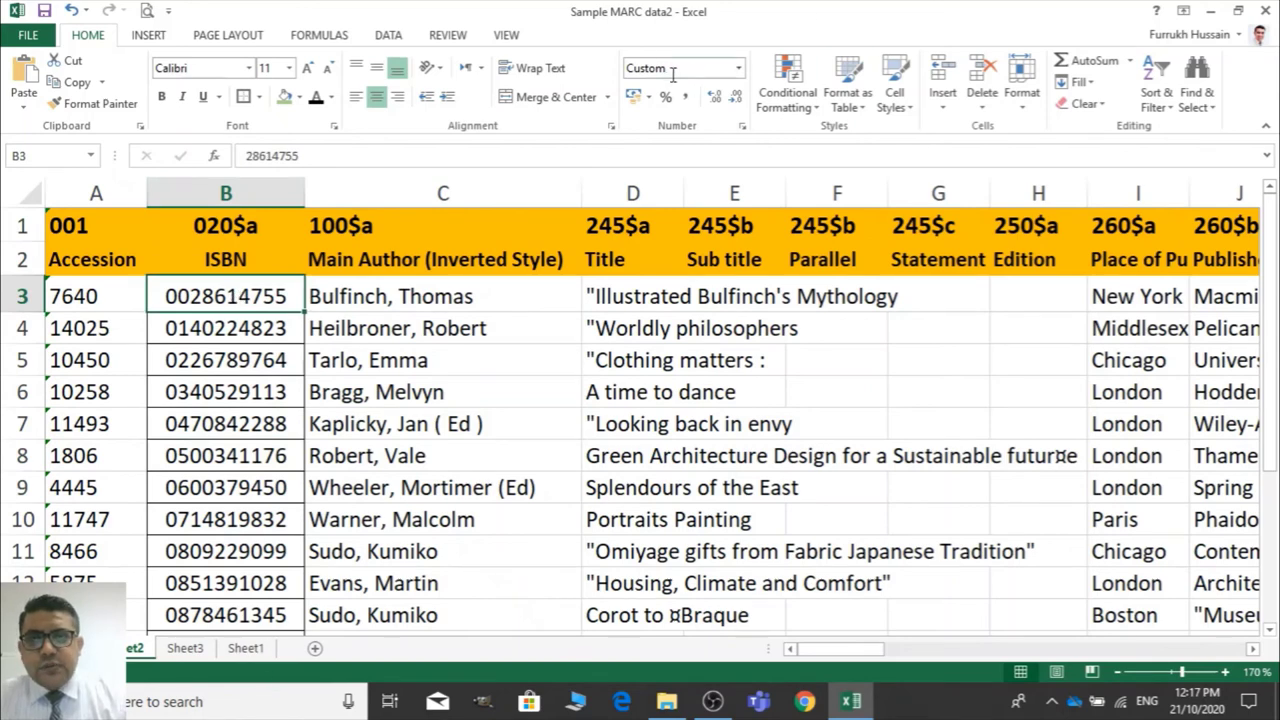
{"action": "left_click", "coordinate": [354, 540]}
{"action": "left_click", "coordinate": [223, 193]}
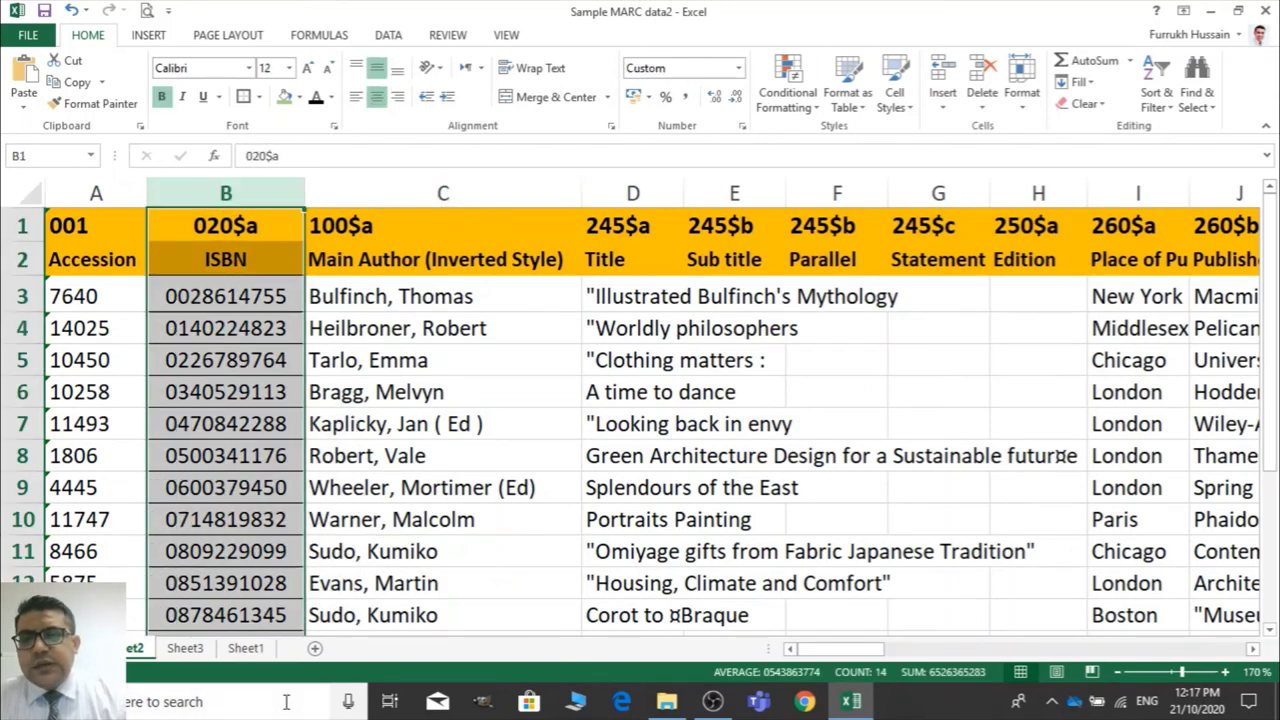
{"action": "left_click", "coordinate": [352, 558]}
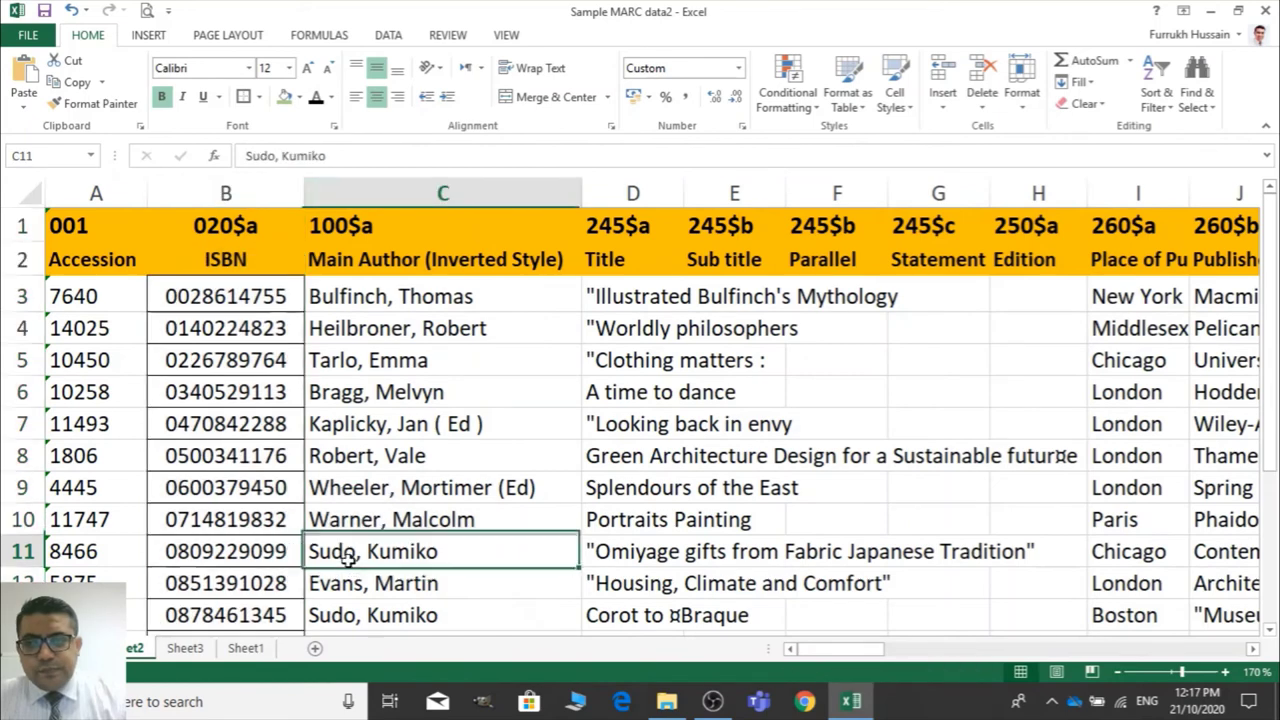
{"action": "left_click", "coordinate": [288, 527]}
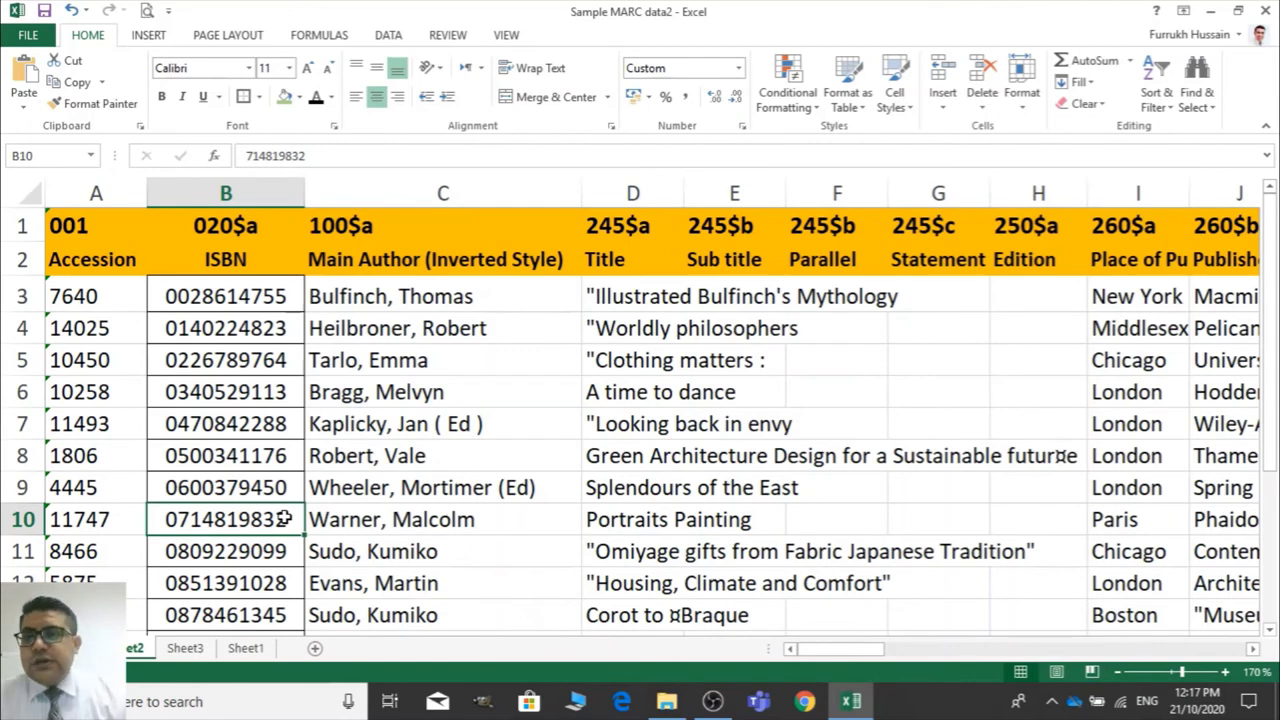
{"action": "key", "text": "Right"}
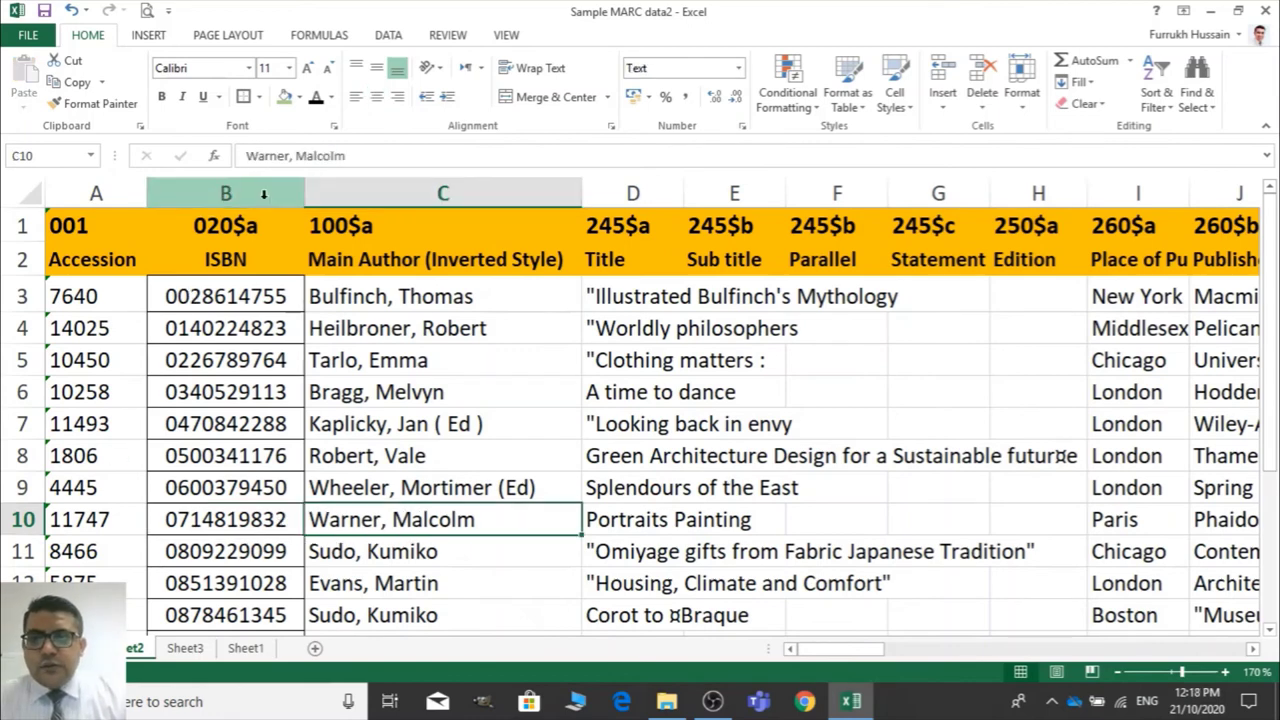
Copy ISBN column B into a new untitled Notepad note, then minimize Notepad
{"action": "left_click", "coordinate": [264, 194]}
{"action": "right_click", "coordinate": [231, 332]}
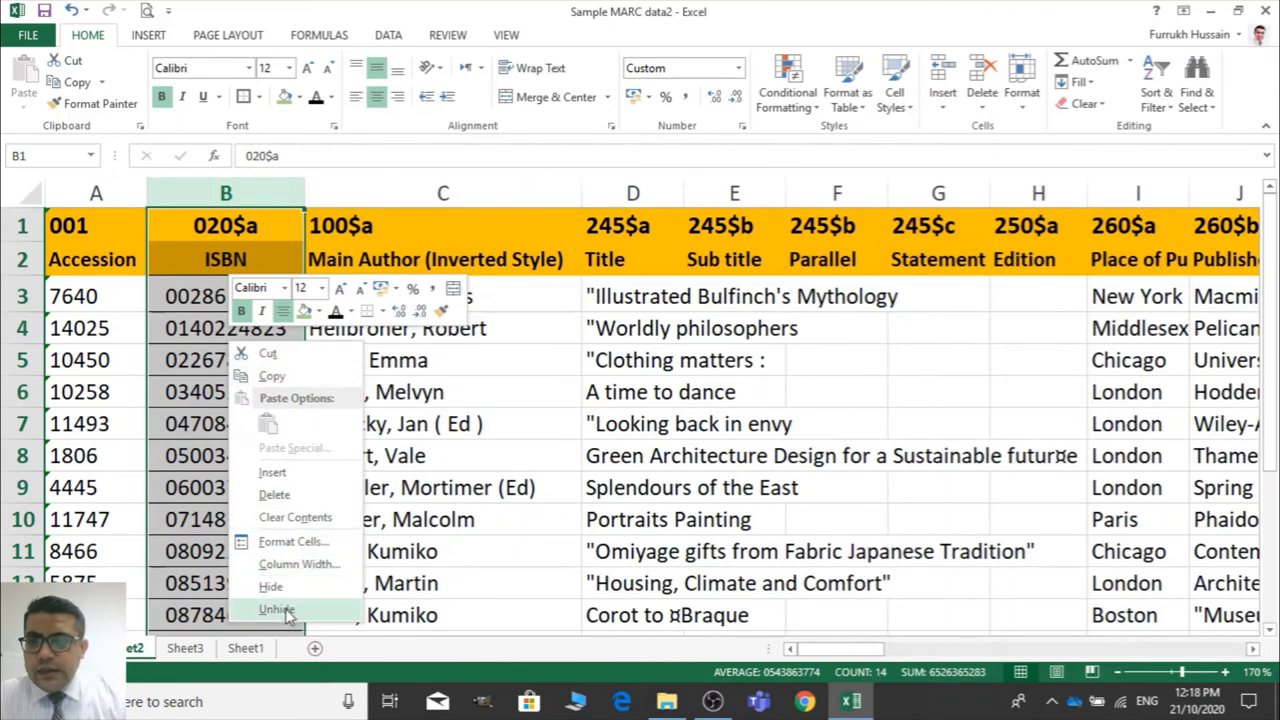
{"action": "left_click", "coordinate": [272, 376]}
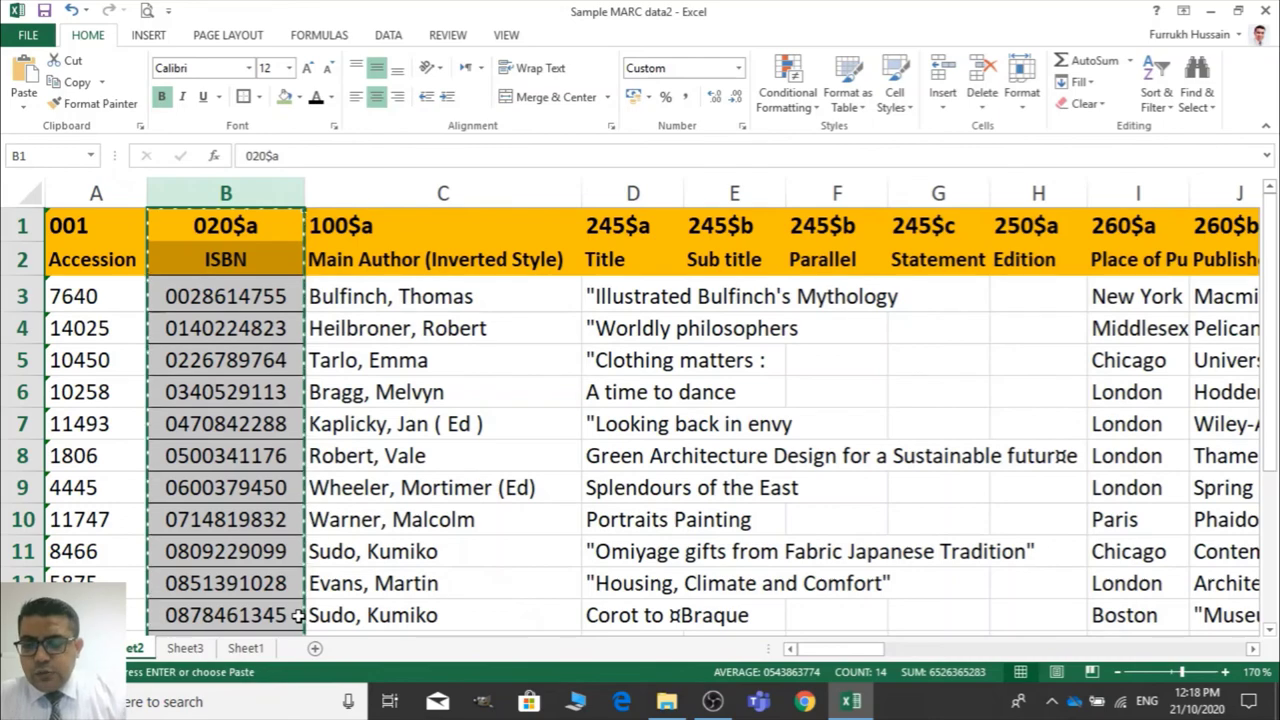
{"action": "key", "text": "super"}
{"action": "type", "text": "note"}
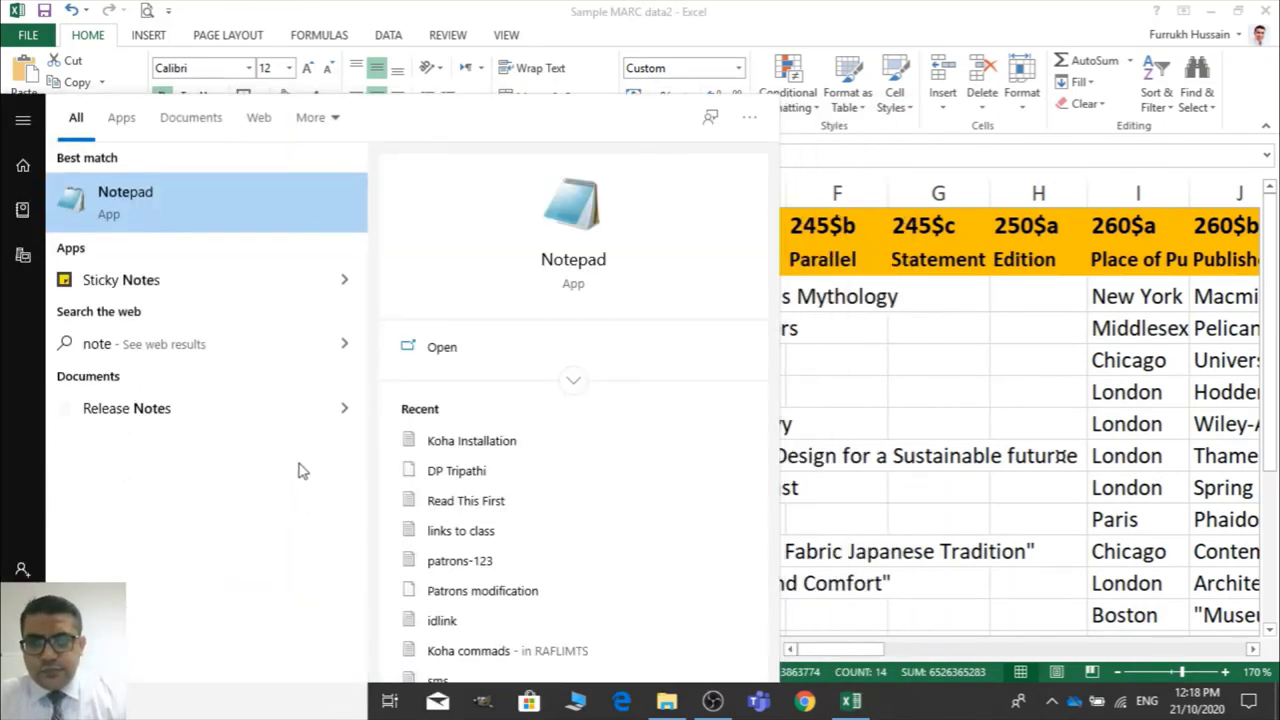
{"action": "left_click", "coordinate": [580, 220]}
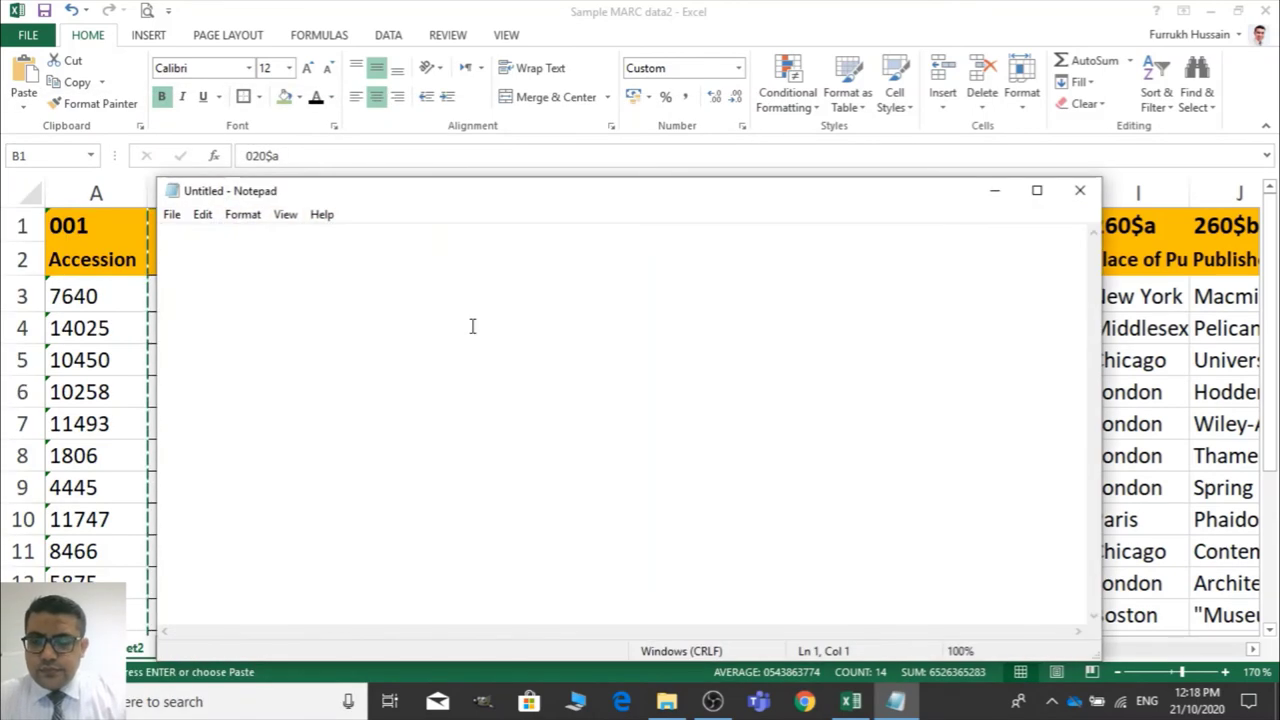
{"action": "key", "text": "ctrl+v"}
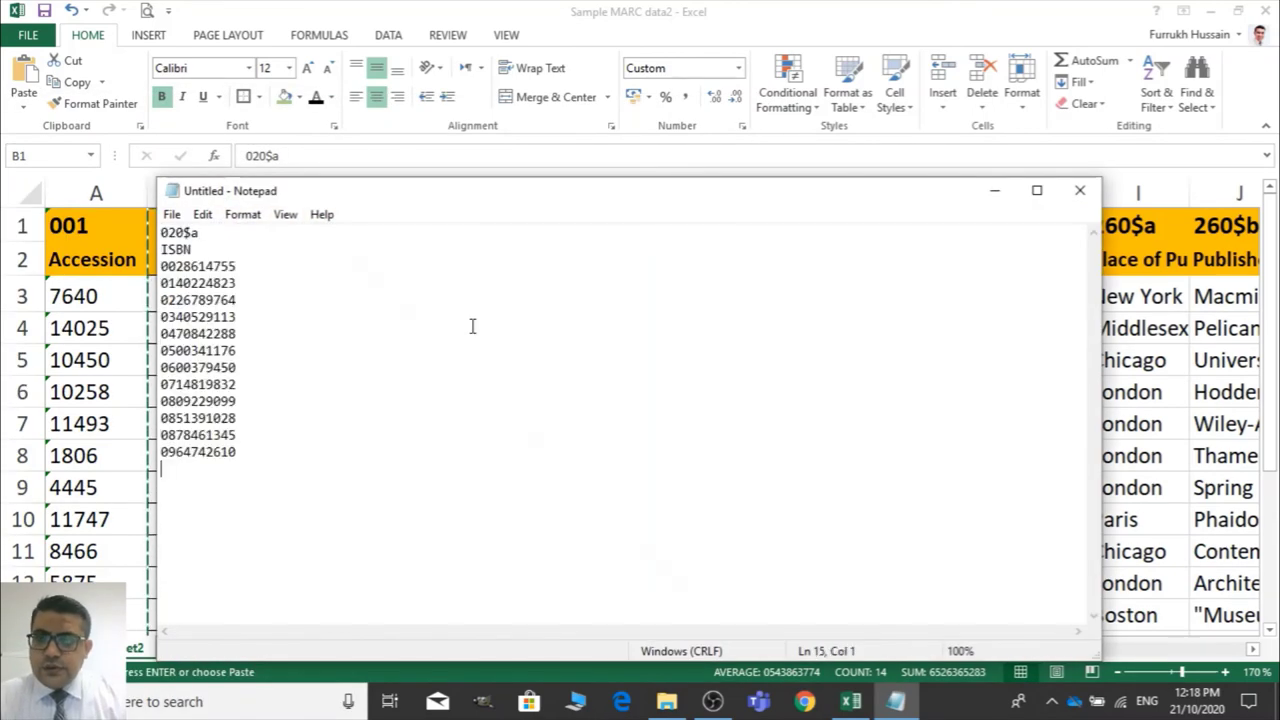
{"action": "left_click", "coordinate": [994, 190]}
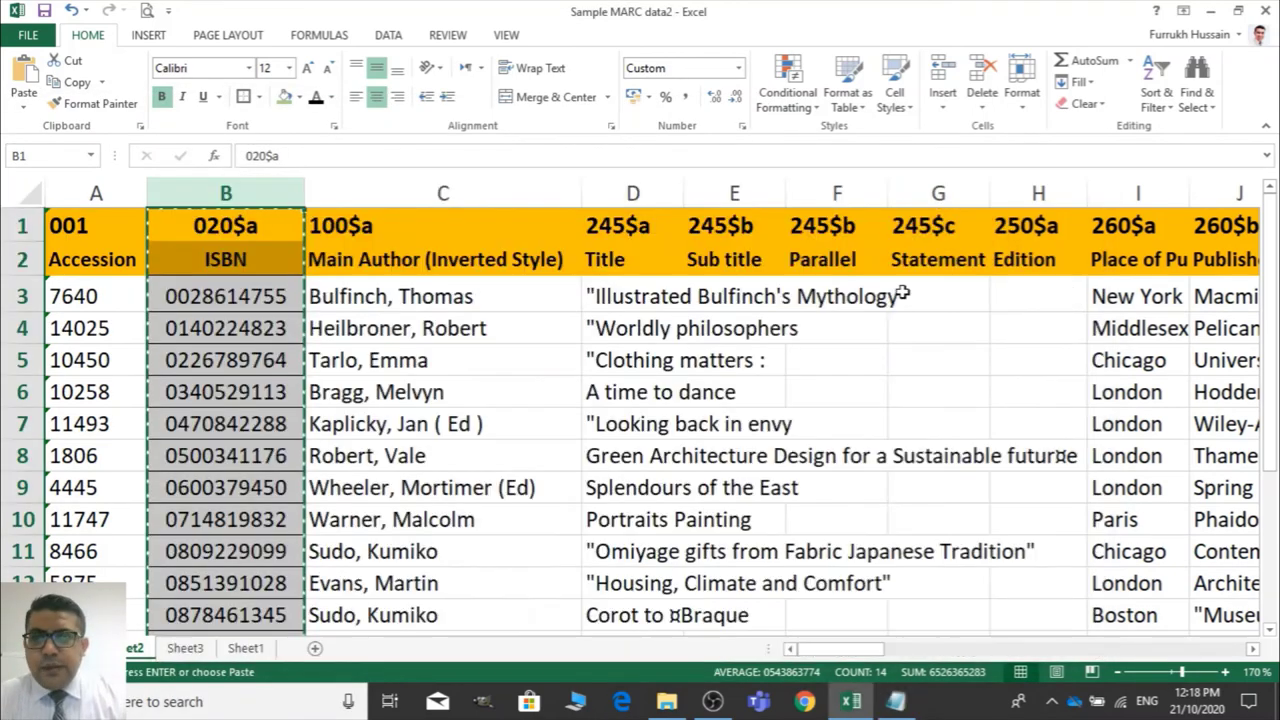
{"action": "right_click", "coordinate": [224, 383]}
Format column B with the Text number format
{"action": "left_click", "coordinate": [302, 590]}
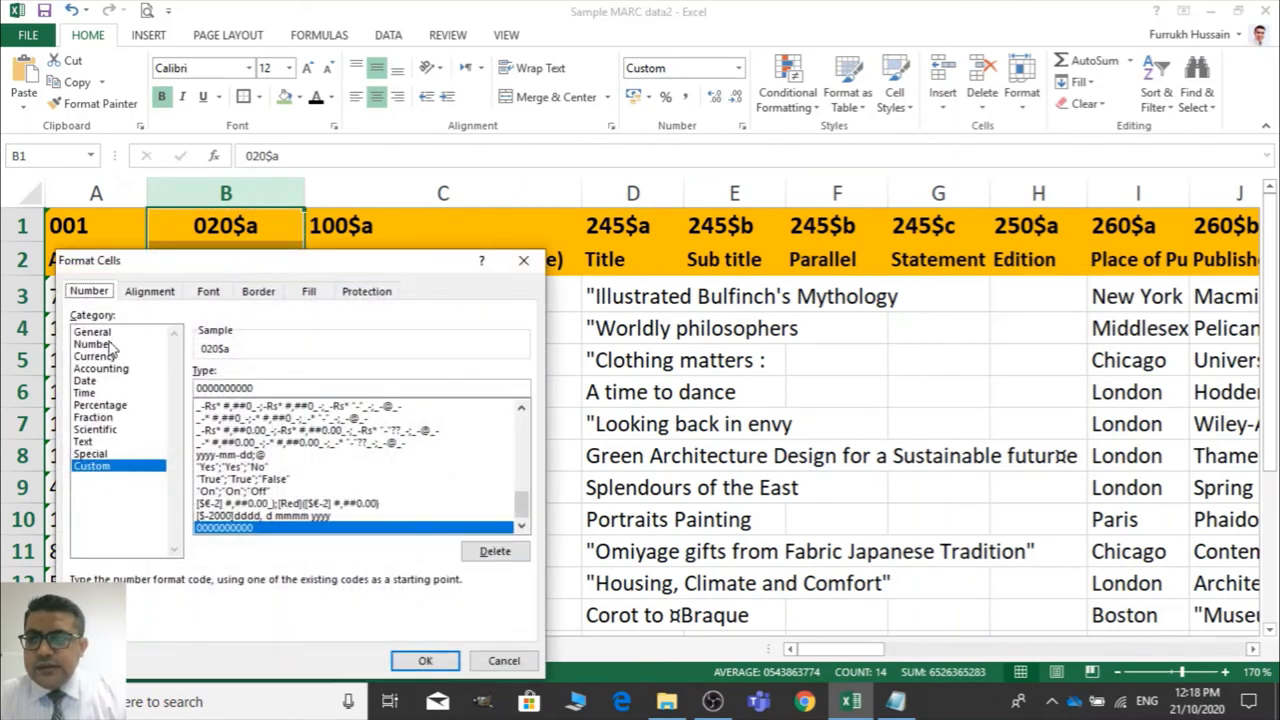
{"action": "left_click", "coordinate": [84, 442]}
{"action": "left_click", "coordinate": [425, 660]}
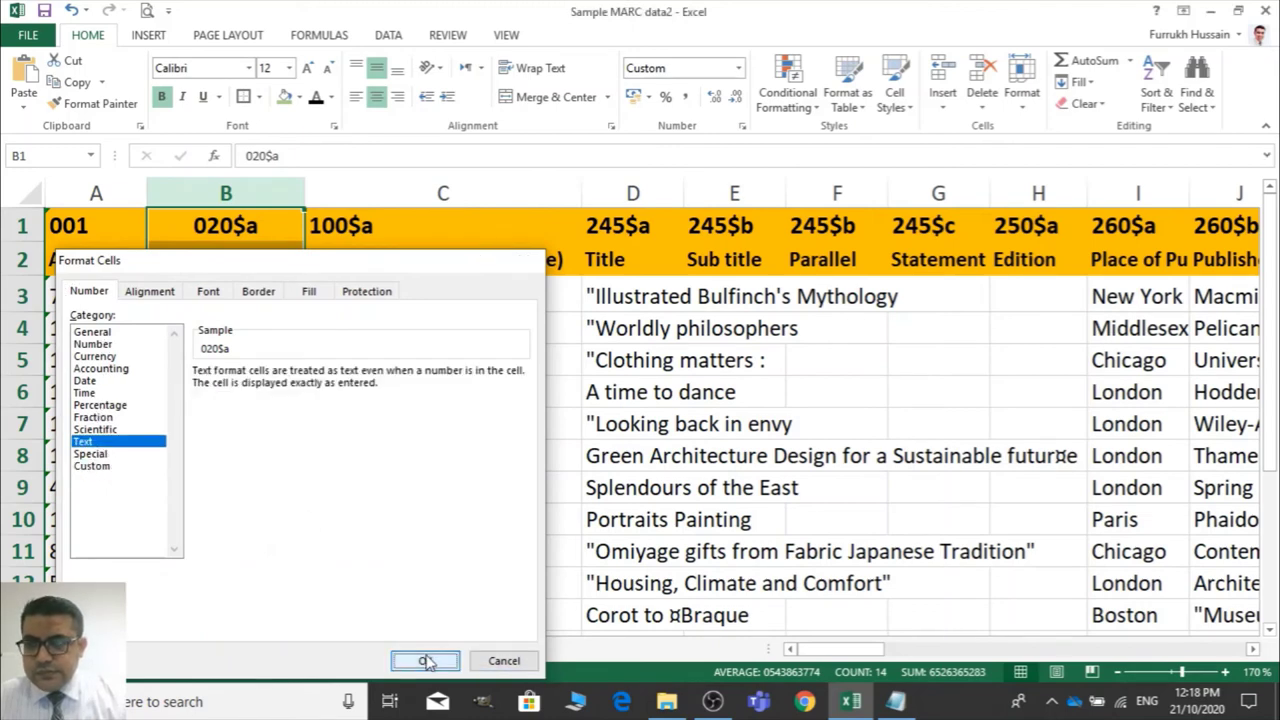
{"action": "left_click", "coordinate": [443, 480]}
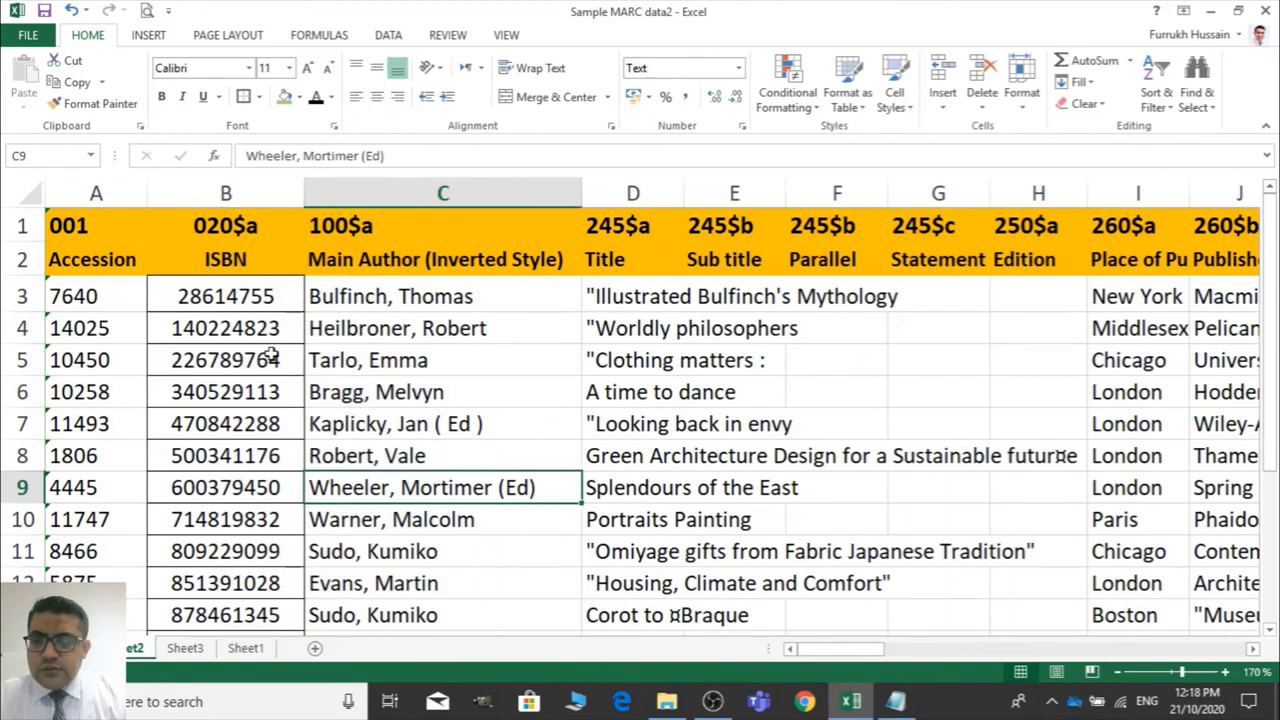
Paste the ISBN list from Notepad back over column B, accepting the size warning
{"action": "key", "text": "alt+Tab"}
{"action": "key", "text": "ctrl+a"}
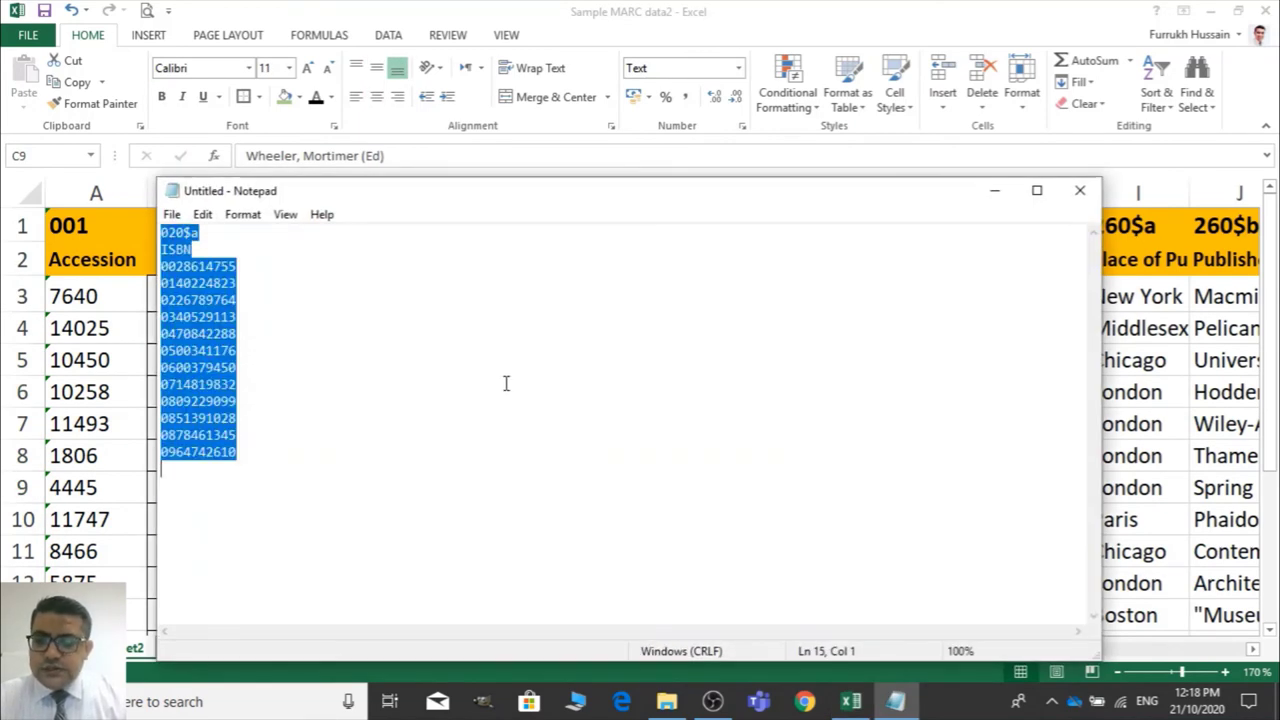
{"action": "key", "text": "alt+Tab"}
{"action": "left_click", "coordinate": [258, 187]}
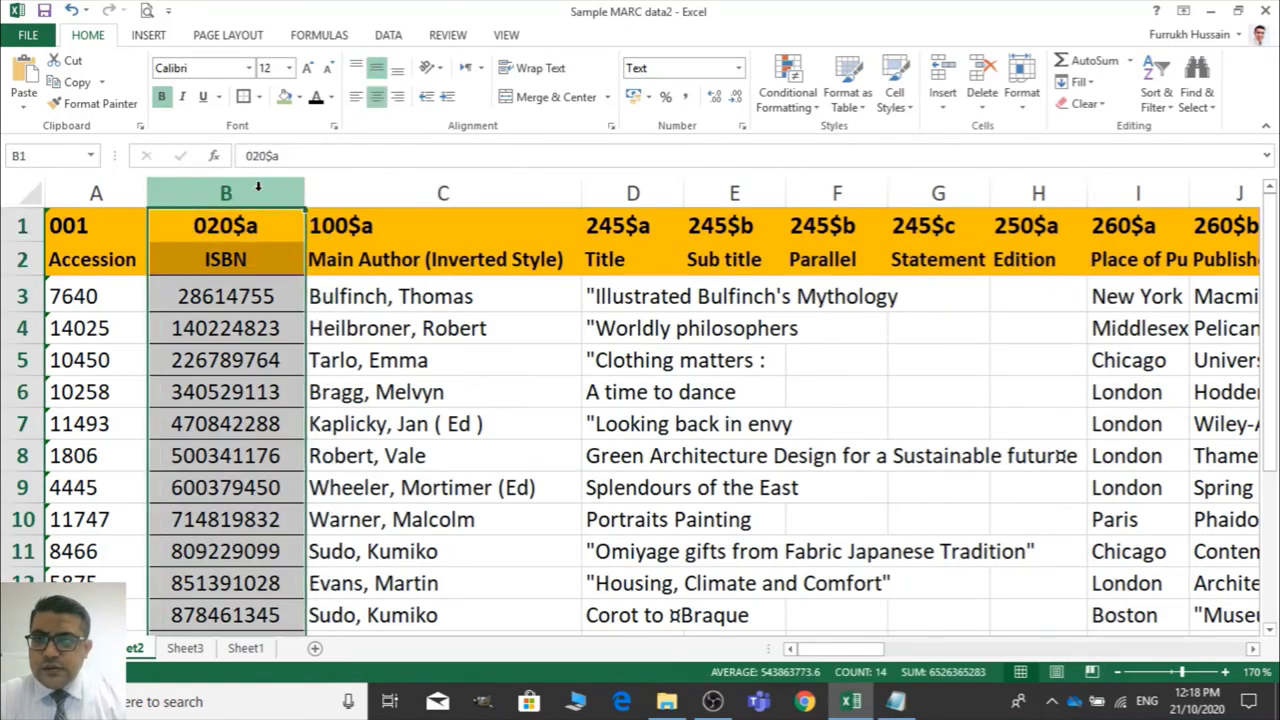
{"action": "key", "text": "ctrl+v"}
{"action": "key", "text": "Return"}
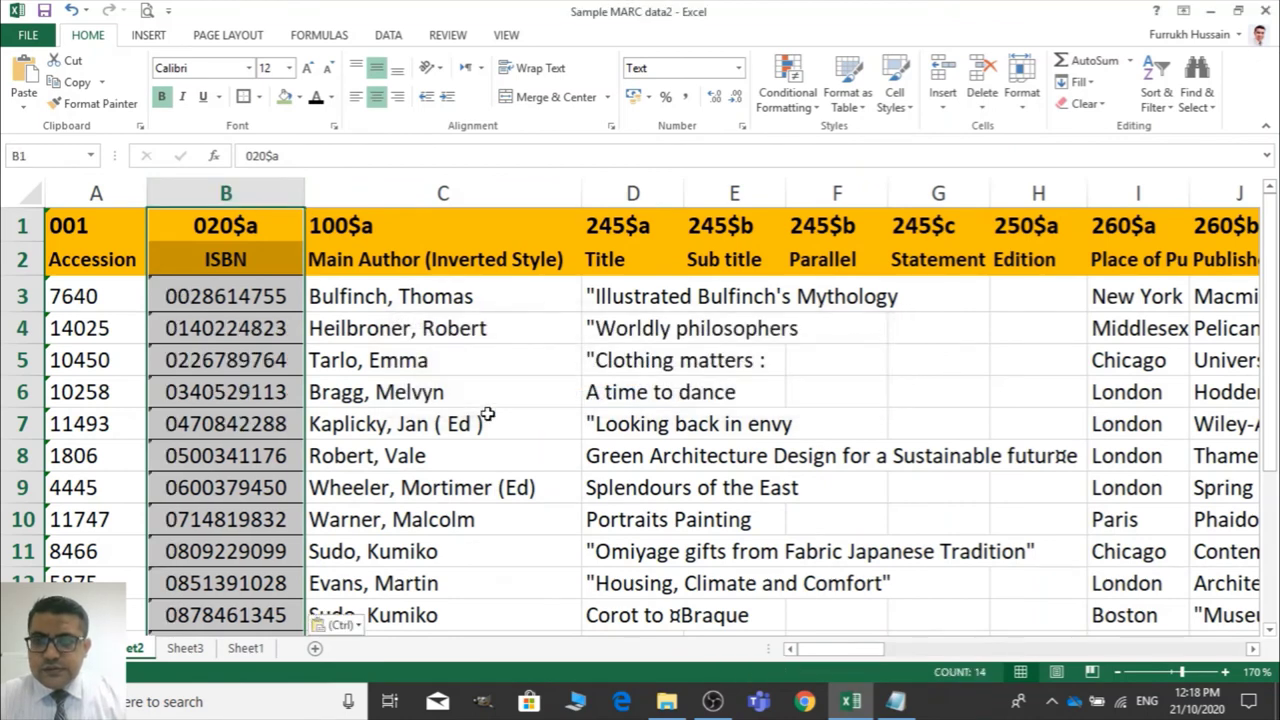
{"action": "left_click", "coordinate": [446, 444]}
{"action": "left_click", "coordinate": [262, 300]}
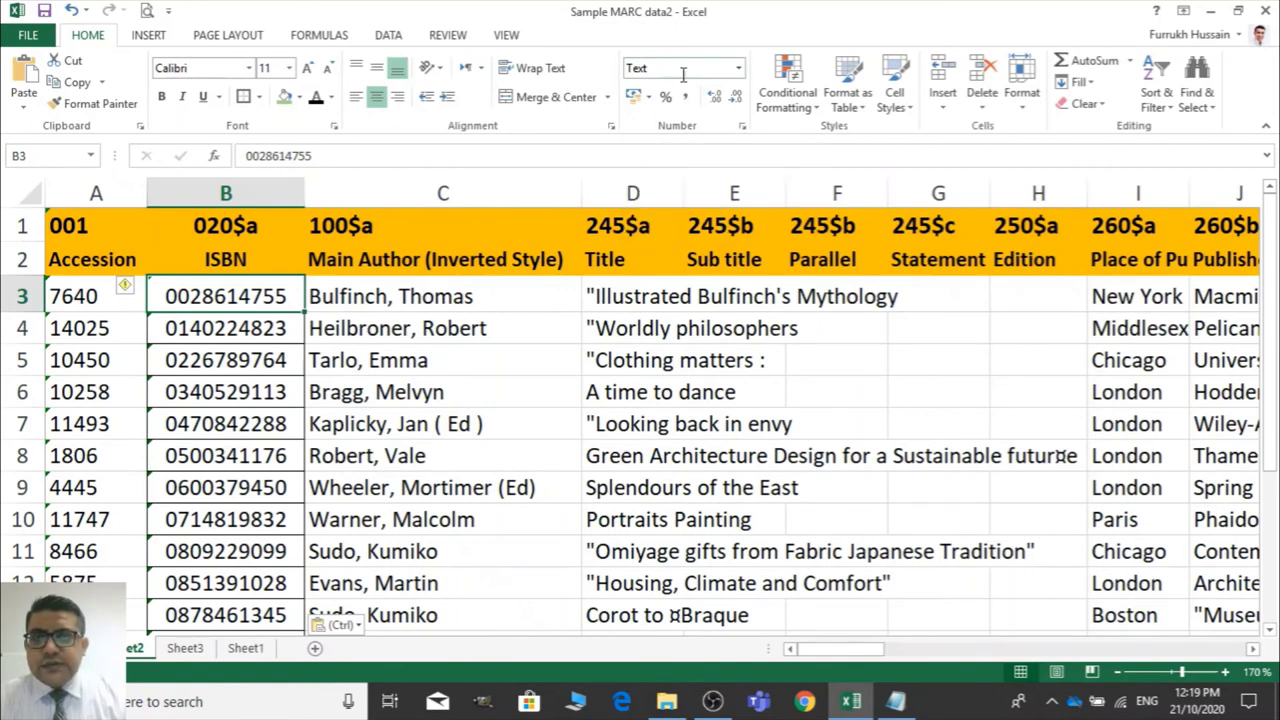
{"action": "left_click", "coordinate": [430, 392]}
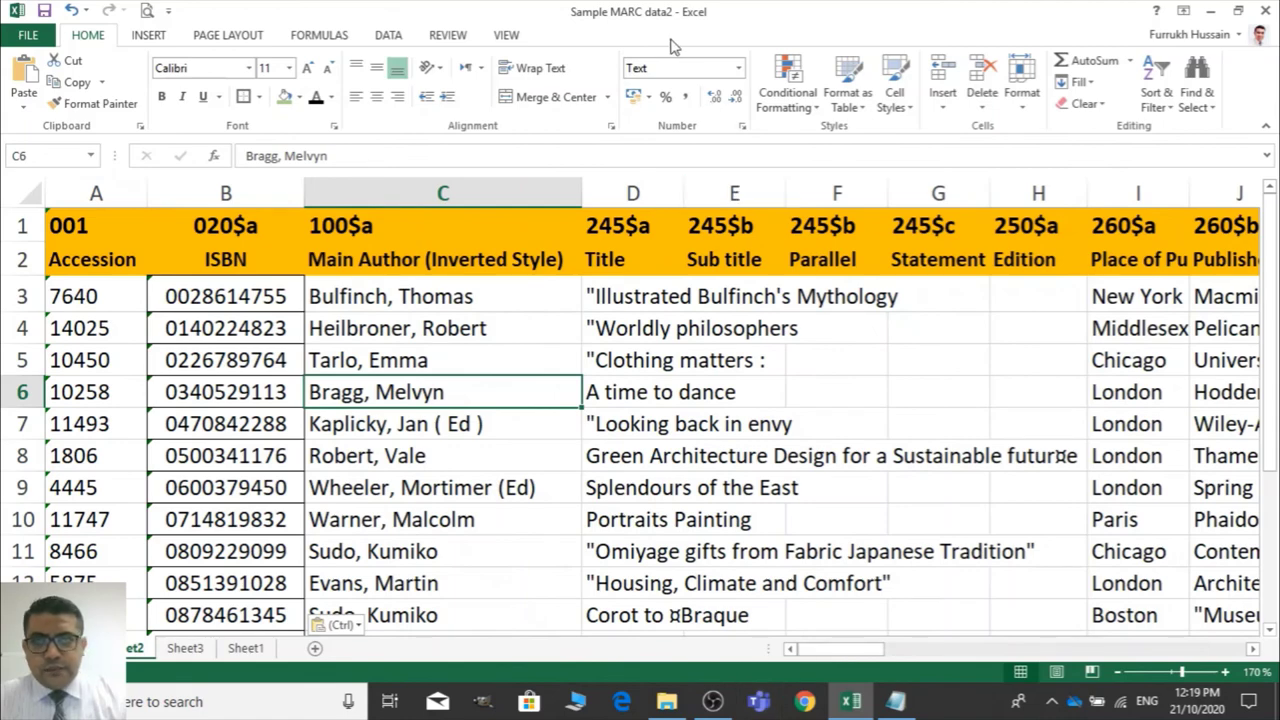
Copy the Title column D into column A of a new blank workbook
{"action": "mouse_move", "coordinate": [836, 648]}
{"action": "left_mouse_down"}
{"action": "mouse_move", "coordinate": [875, 648]}
{"action": "mouse_move", "coordinate": [850, 648]}
{"action": "left_mouse_up"}
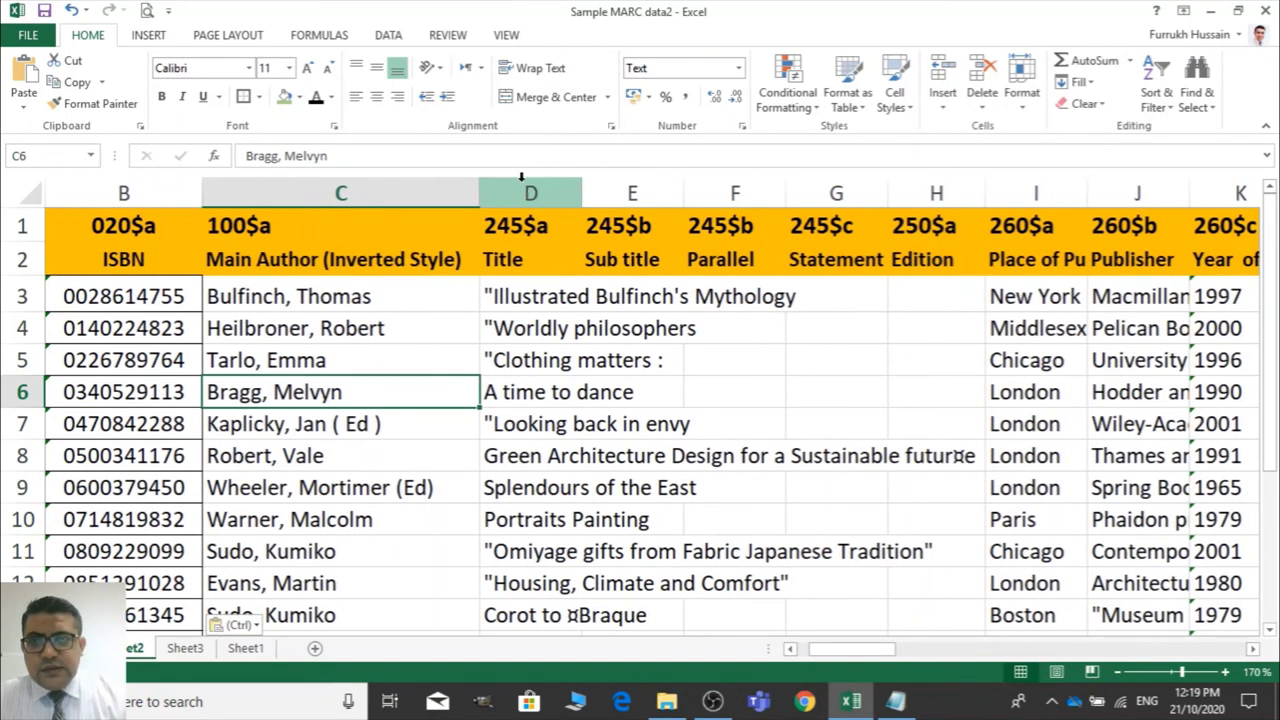
{"action": "left_click", "coordinate": [519, 176]}
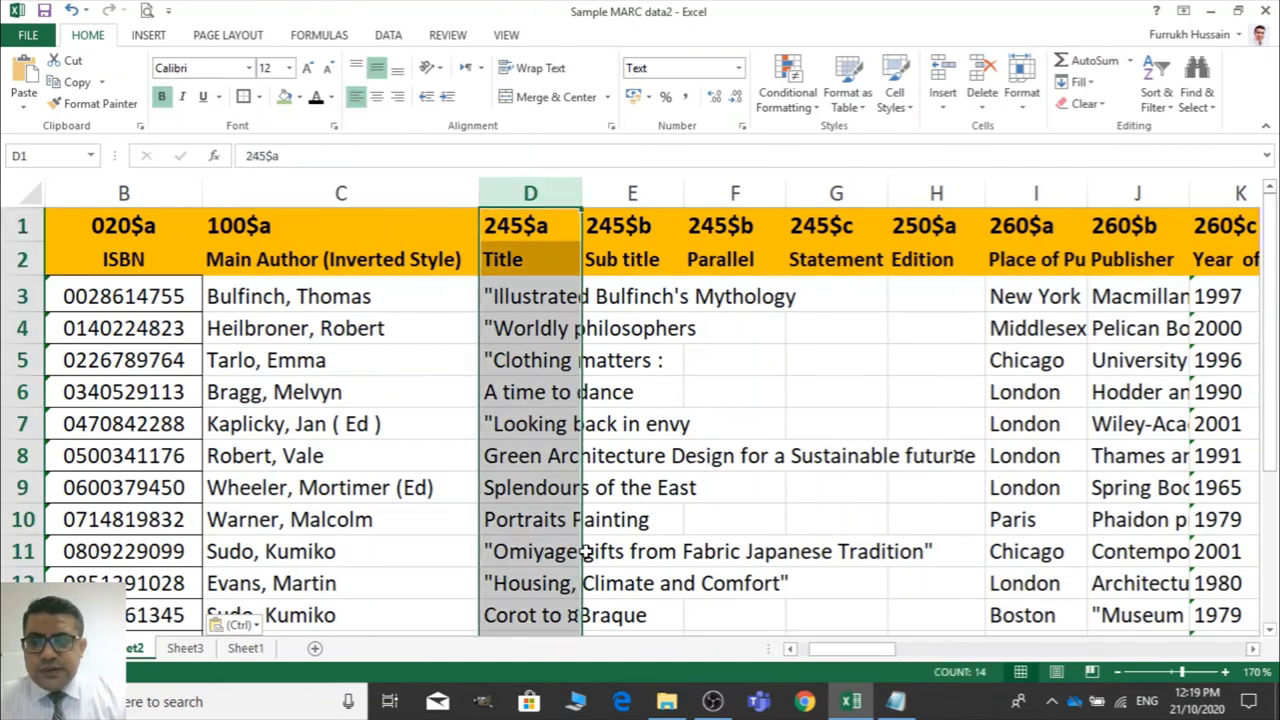
{"action": "key", "text": "ctrl+c"}
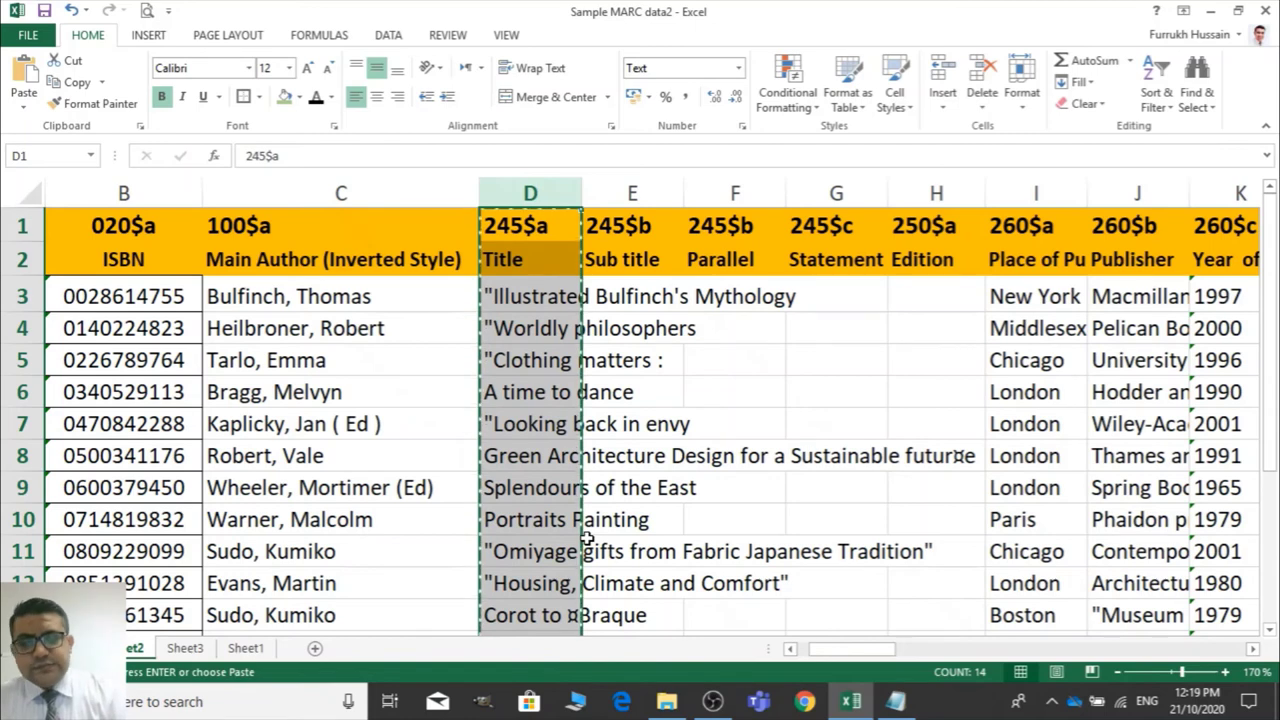
{"action": "key", "text": "ctrl+n"}
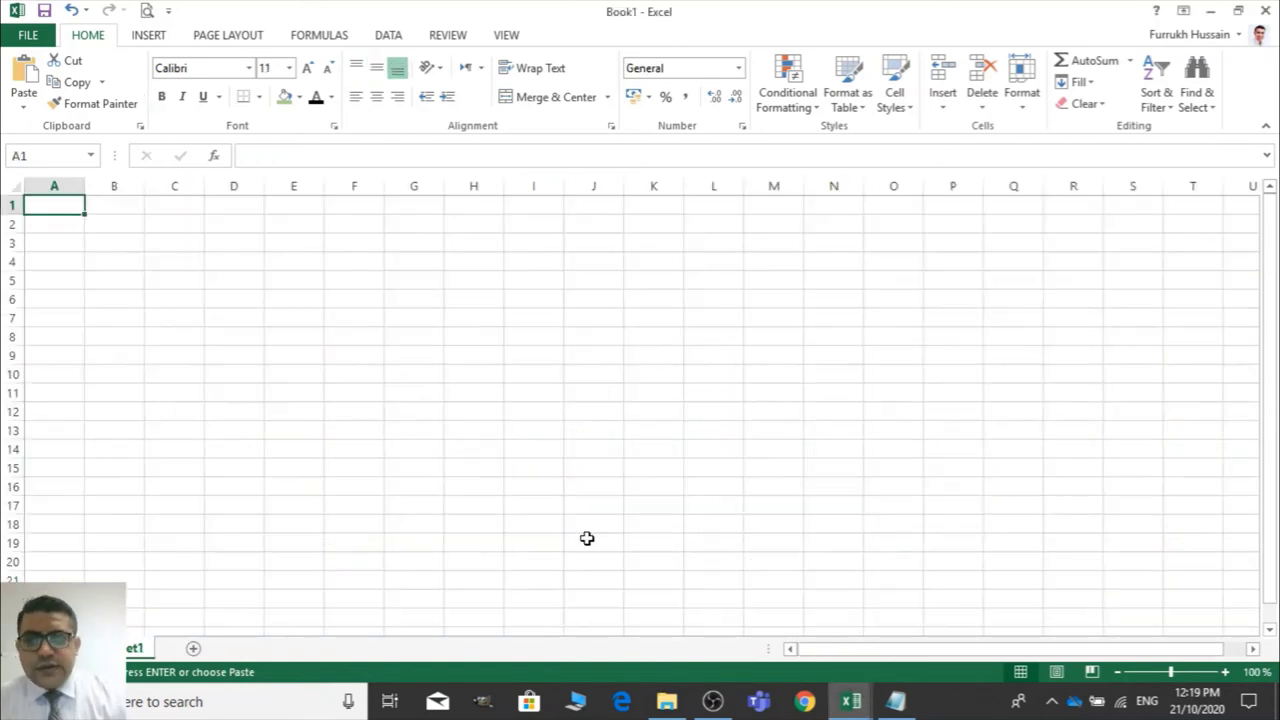
{"action": "key", "text": "ctrl+v"}
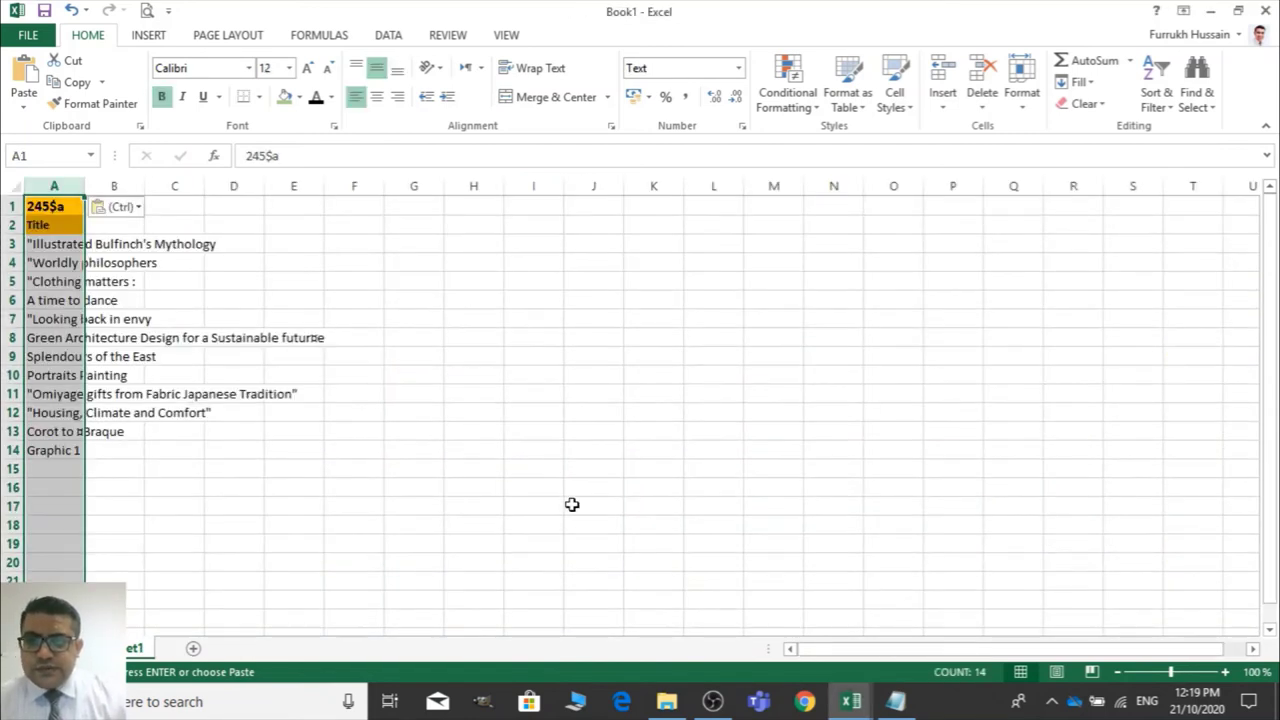
Remove all quotation marks from the titles with Replace All
{"action": "key", "text": "ctrl+f"}
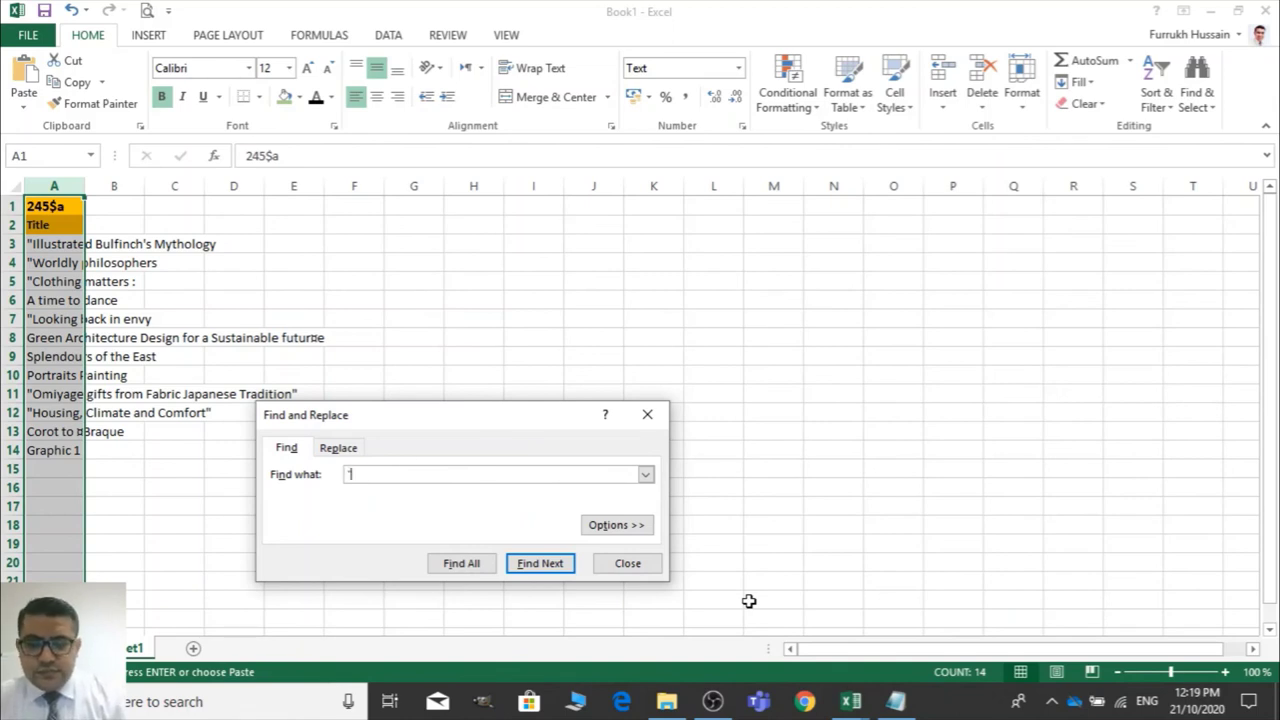
{"action": "left_click", "coordinate": [341, 449]}
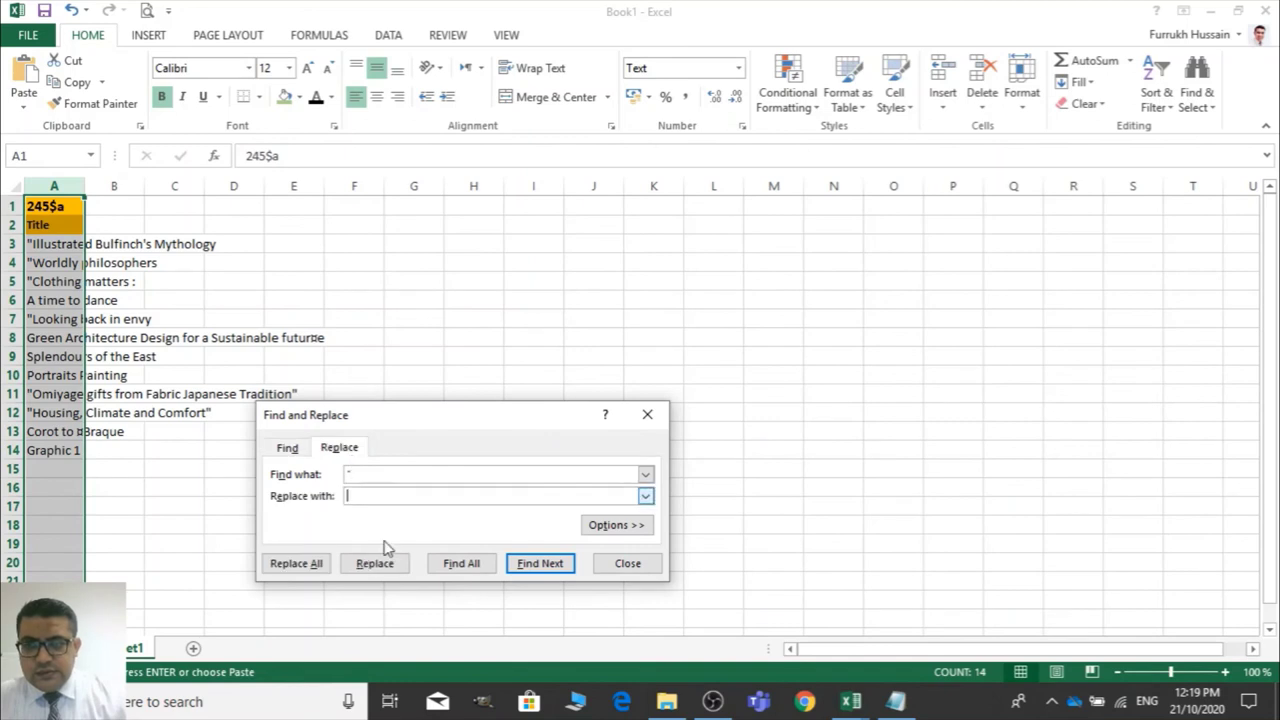
{"action": "left_click", "coordinate": [320, 568]}
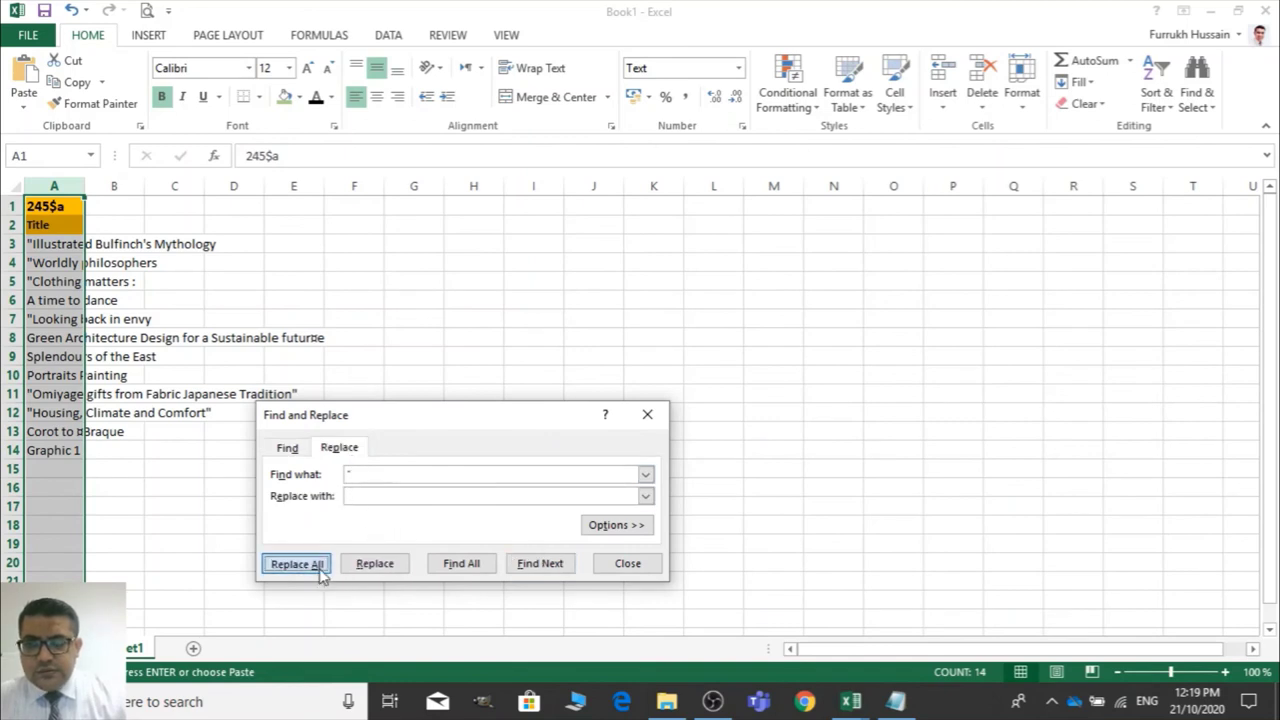
{"action": "left_click", "coordinate": [645, 398]}
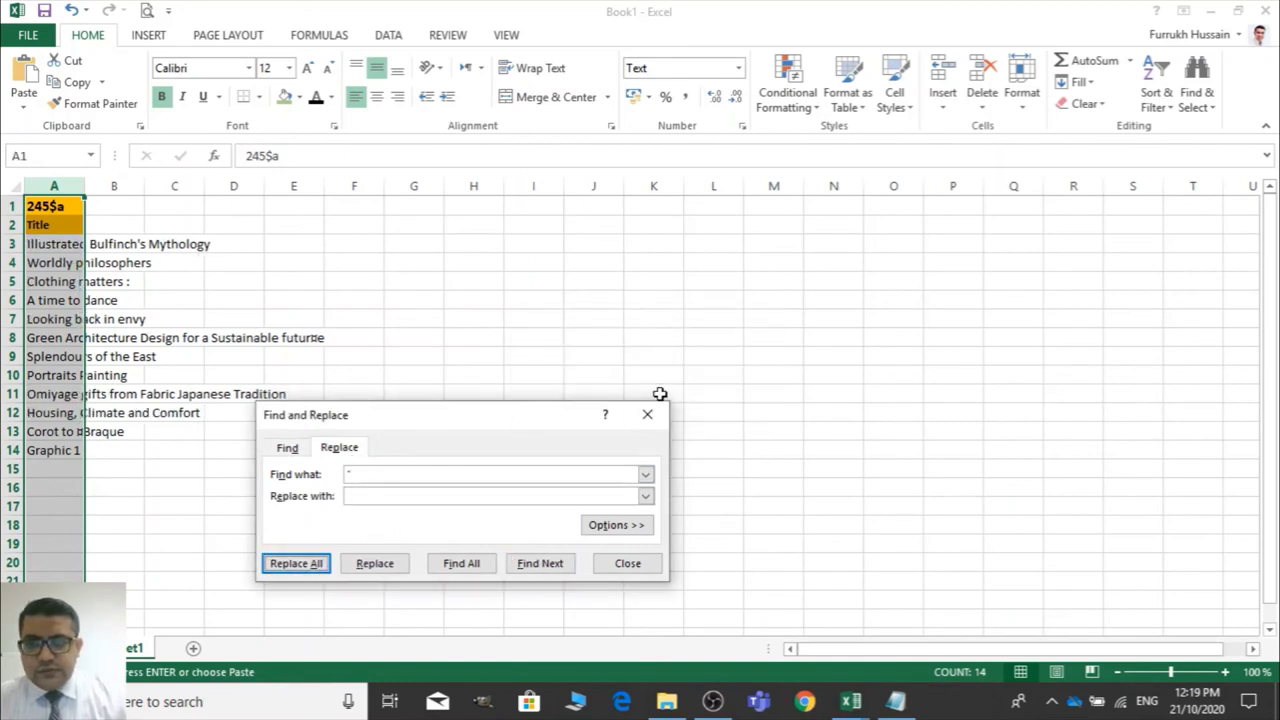
{"action": "left_click", "coordinate": [133, 350]}
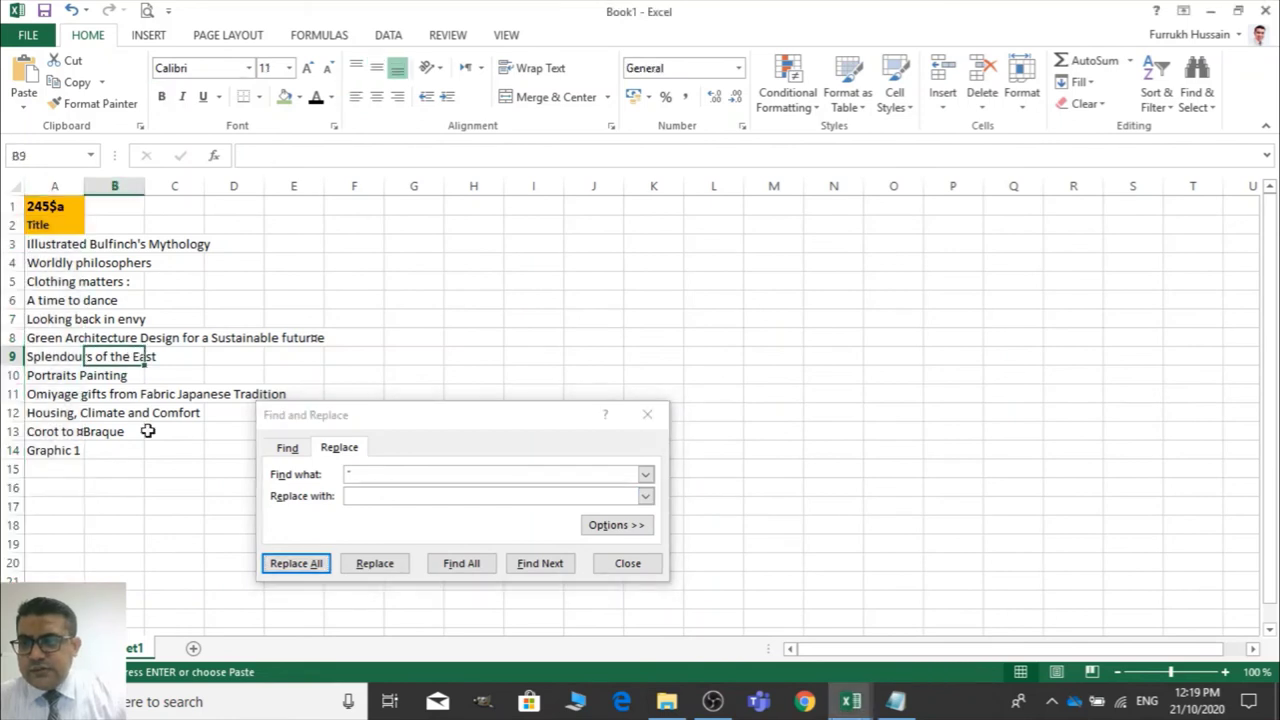
{"action": "left_click", "coordinate": [128, 484]}
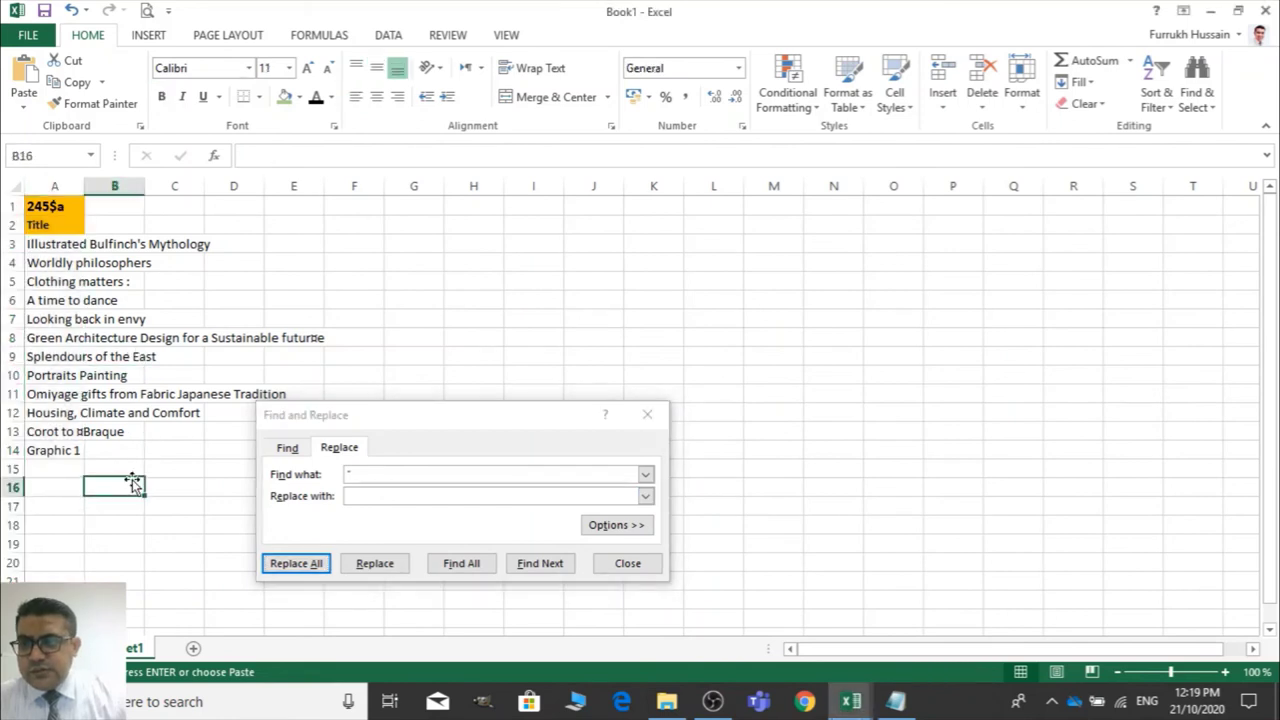
Replace every ¤ in the titles with nothing, fixing 'Corot to Braque'
{"action": "left_click", "coordinate": [48, 431]}
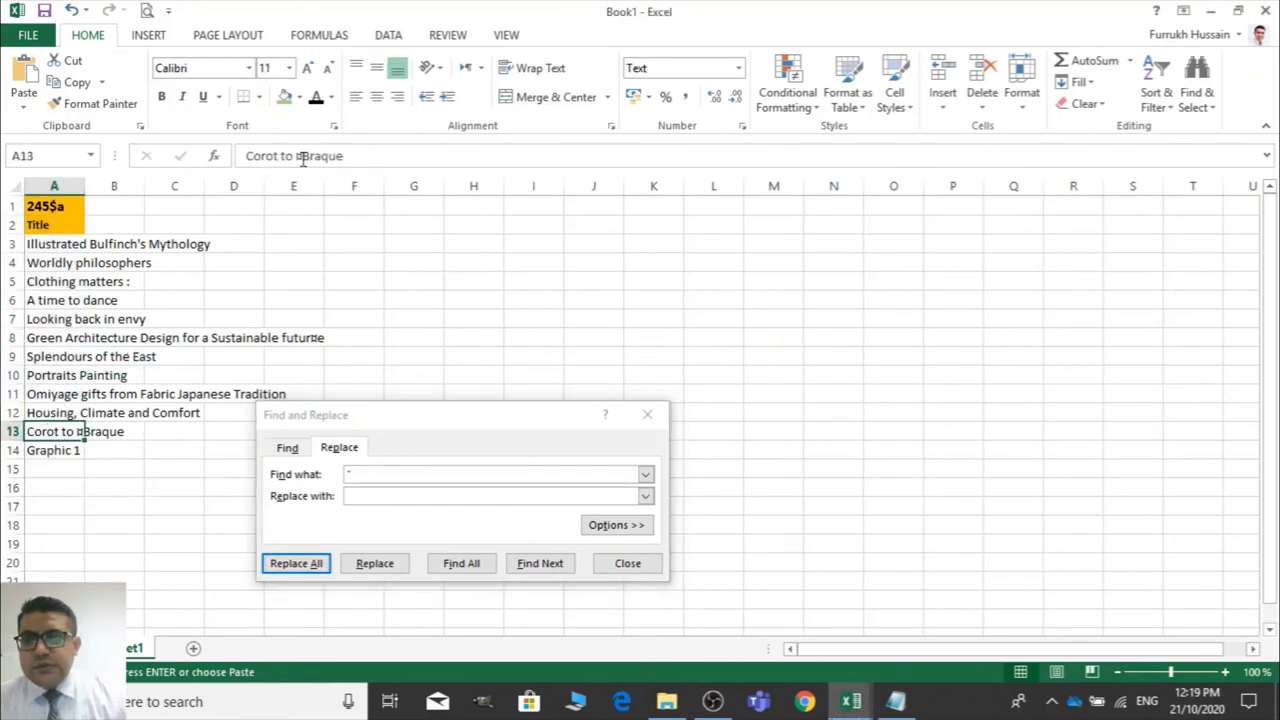
{"action": "left_click", "coordinate": [300, 156]}
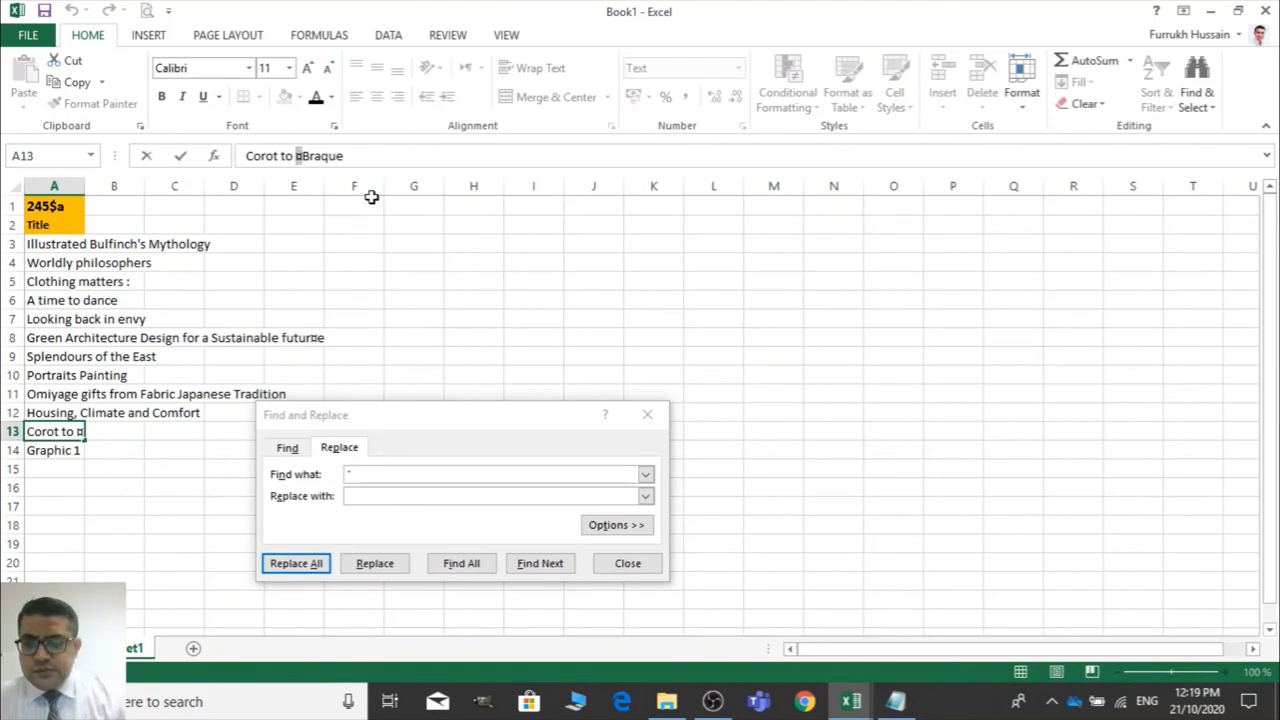
{"action": "left_click", "coordinate": [421, 478]}
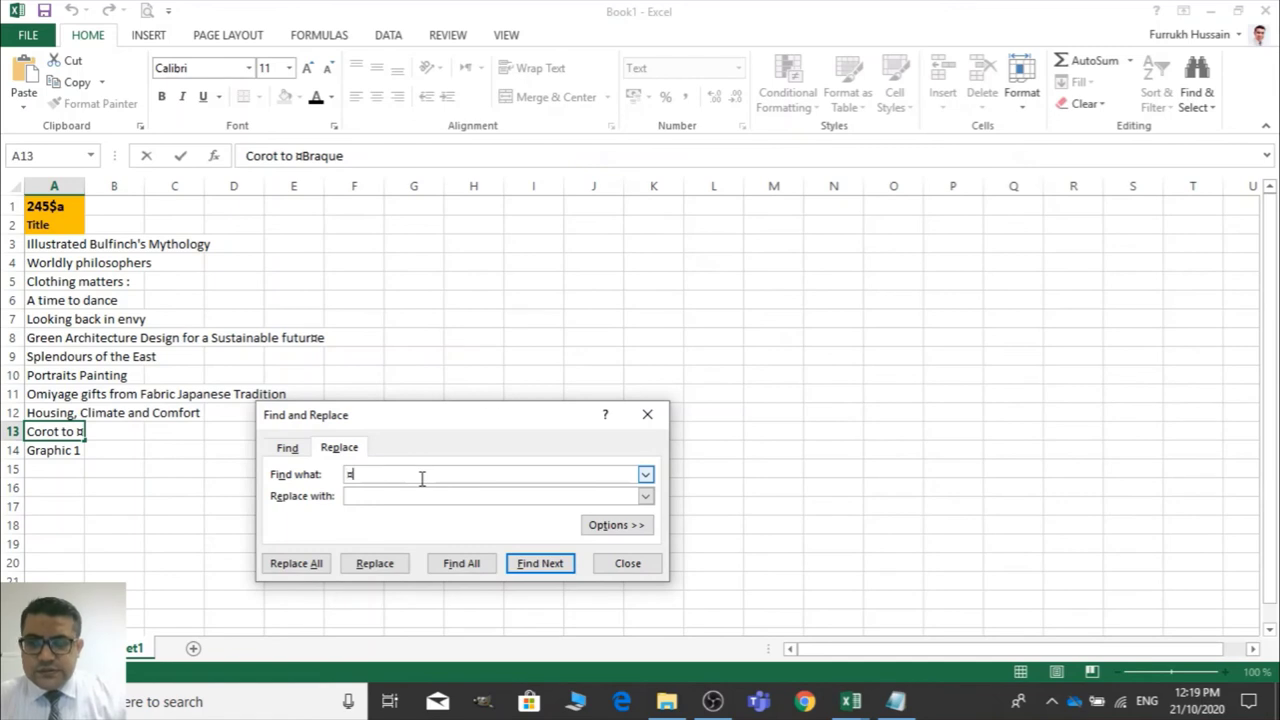
{"action": "left_click", "coordinate": [300, 563]}
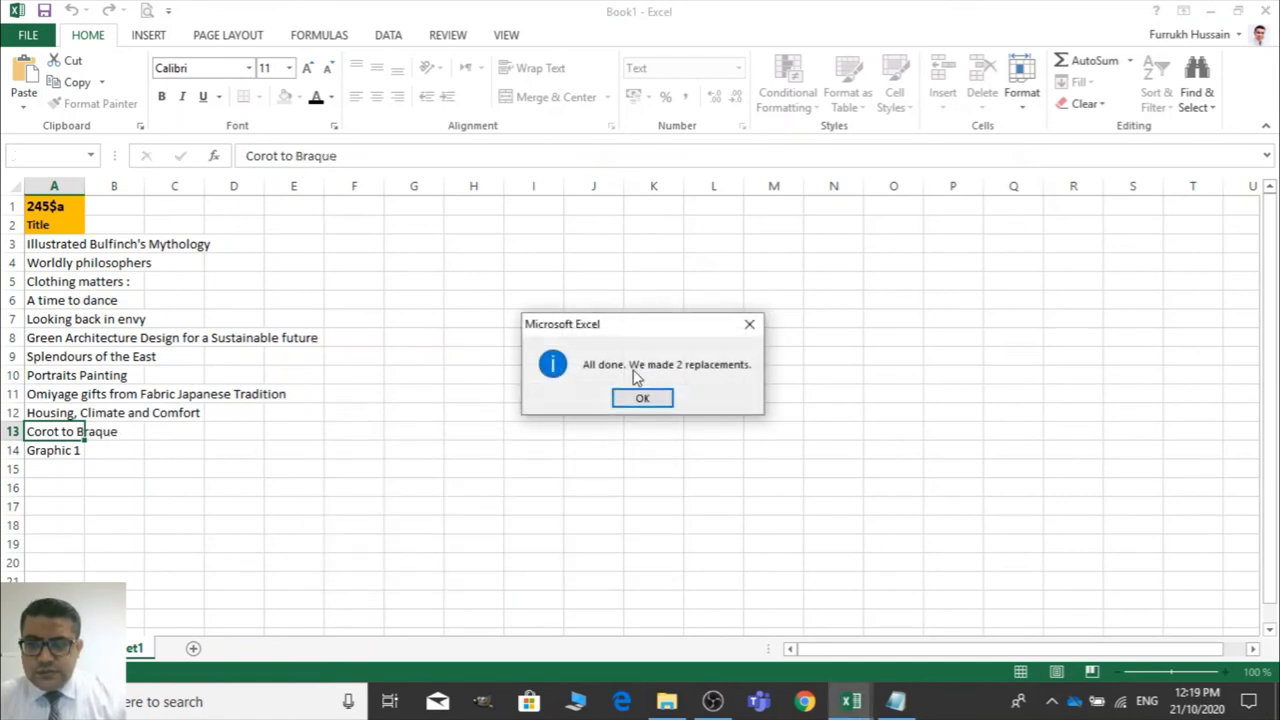
{"action": "left_click", "coordinate": [643, 398]}
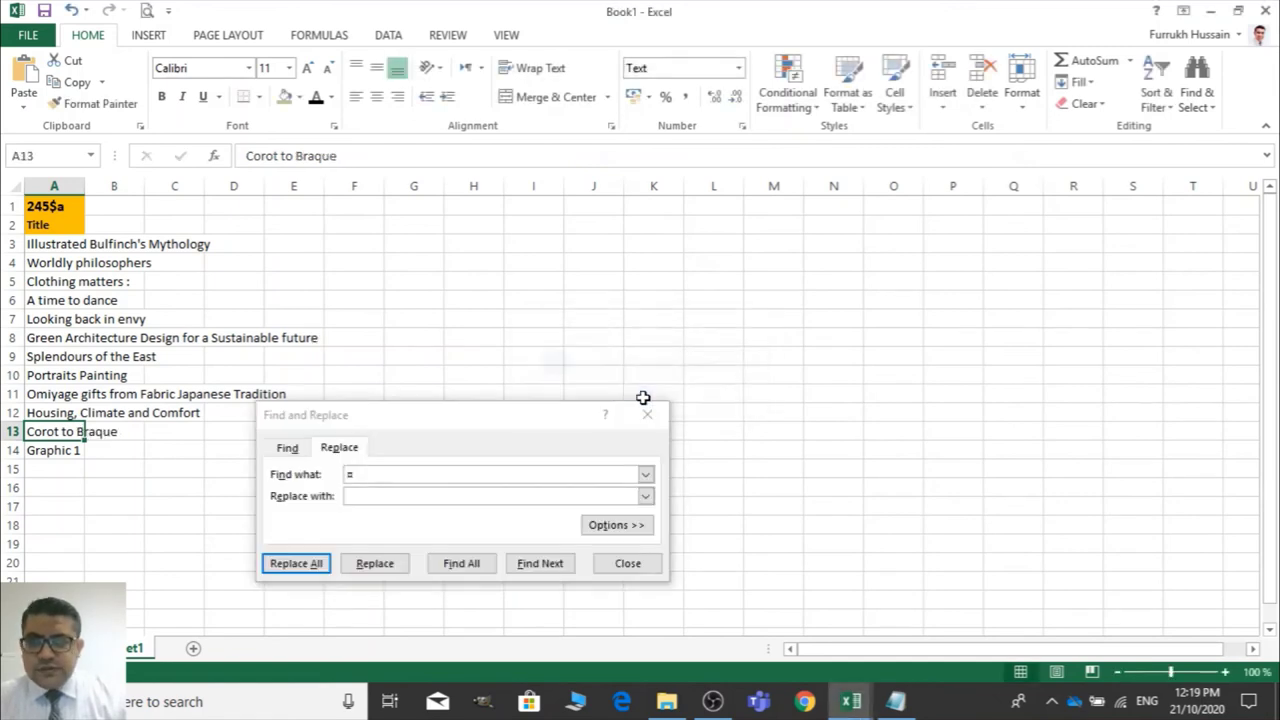
{"action": "left_click", "coordinate": [620, 565]}
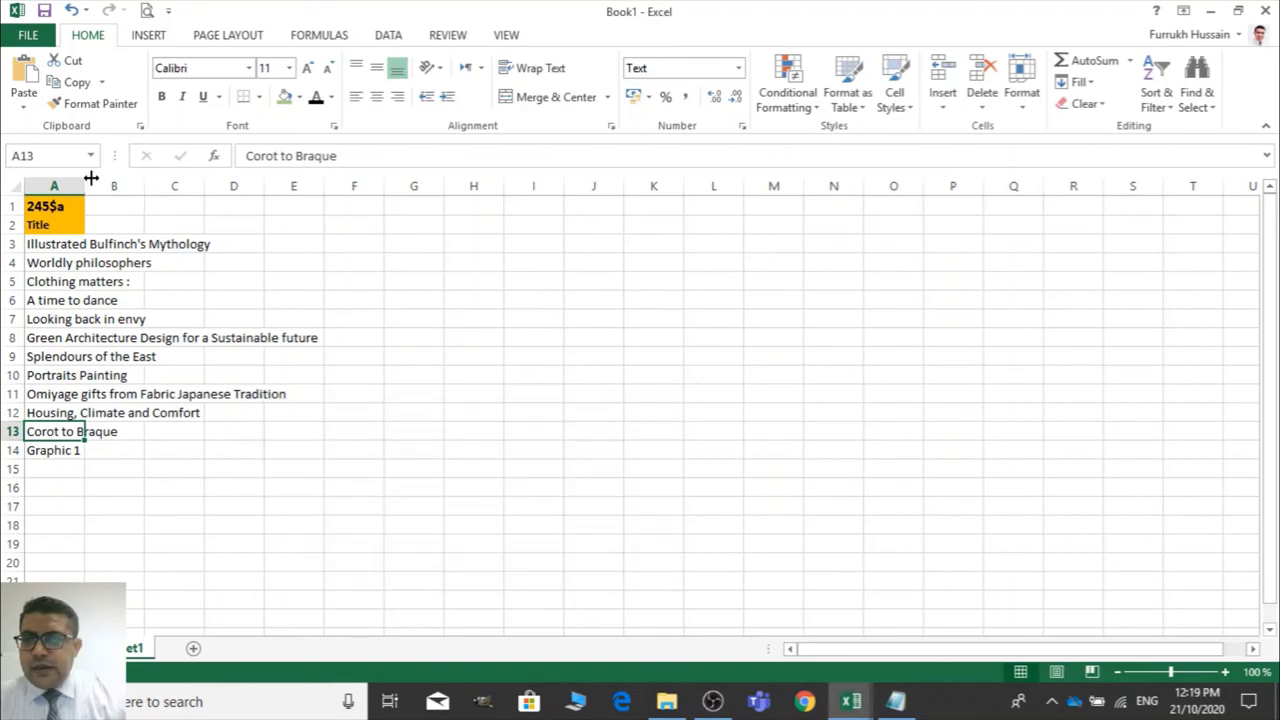
{"action": "left_click", "coordinate": [62, 186]}
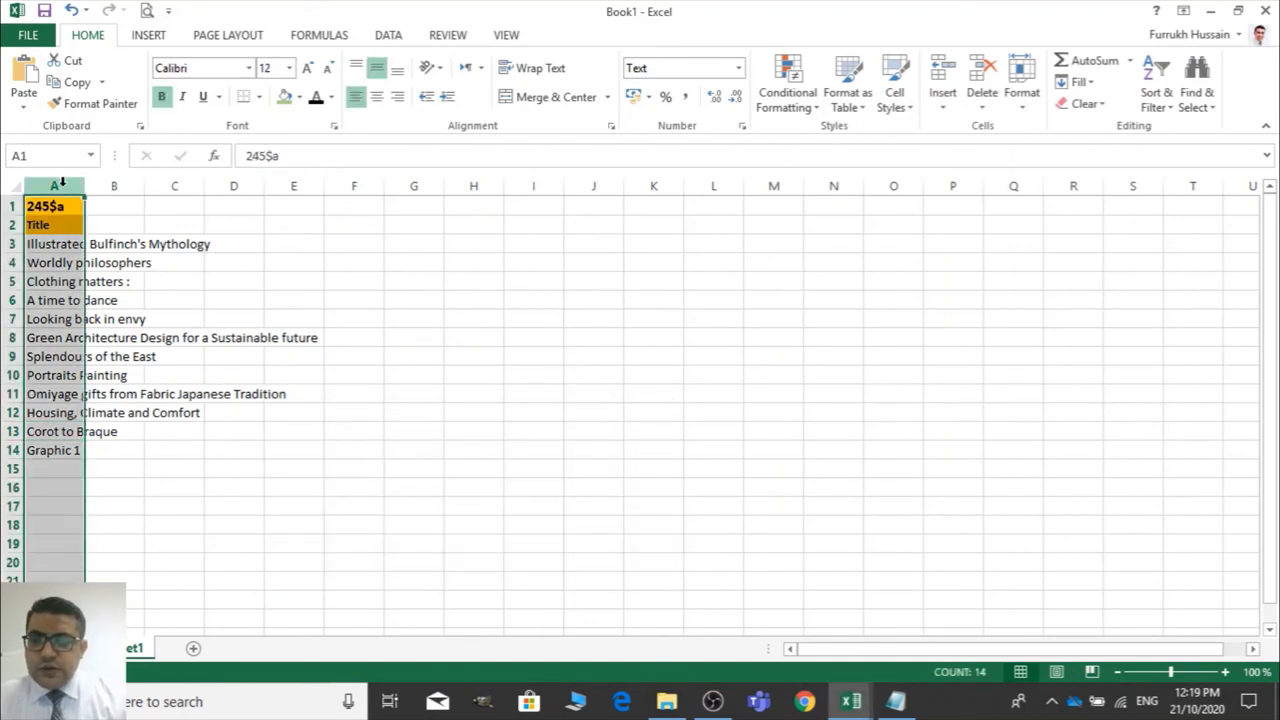
Paste Book1's cleaned titles over Title column D in Sample MARC data2
{"action": "key", "text": "ctrl+c"}
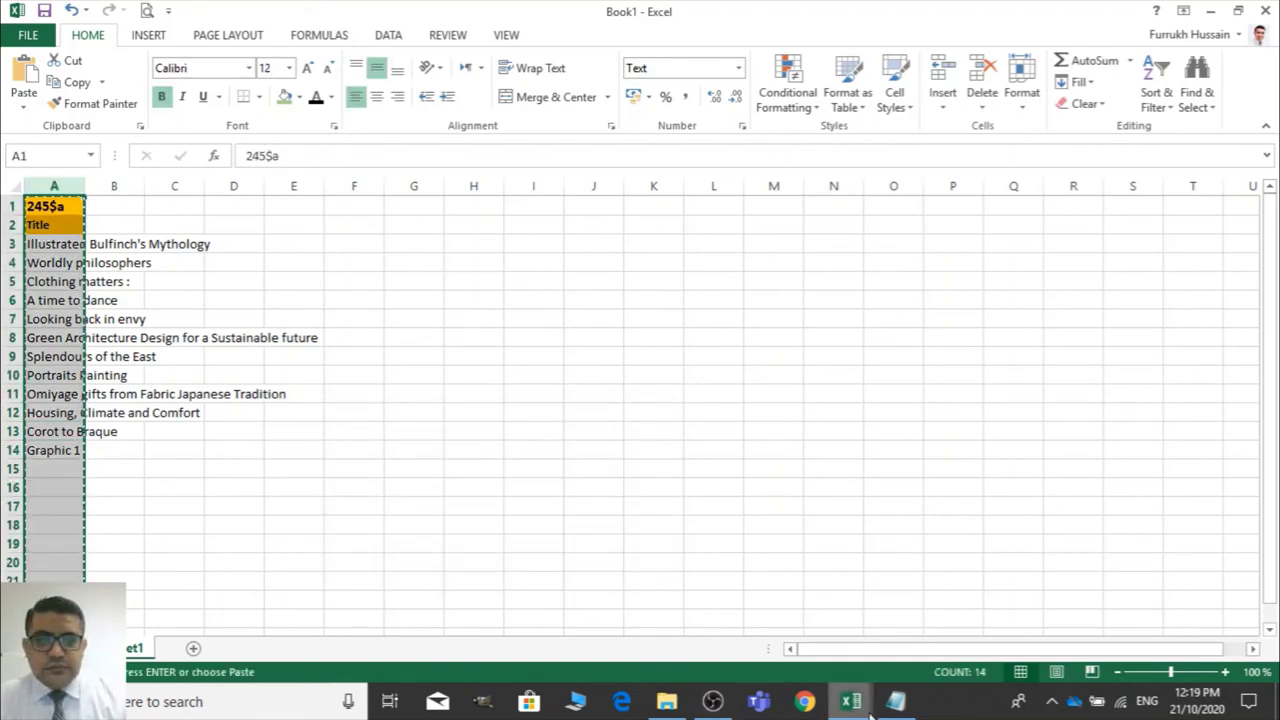
{"action": "mouse_move", "coordinate": [851, 702]}
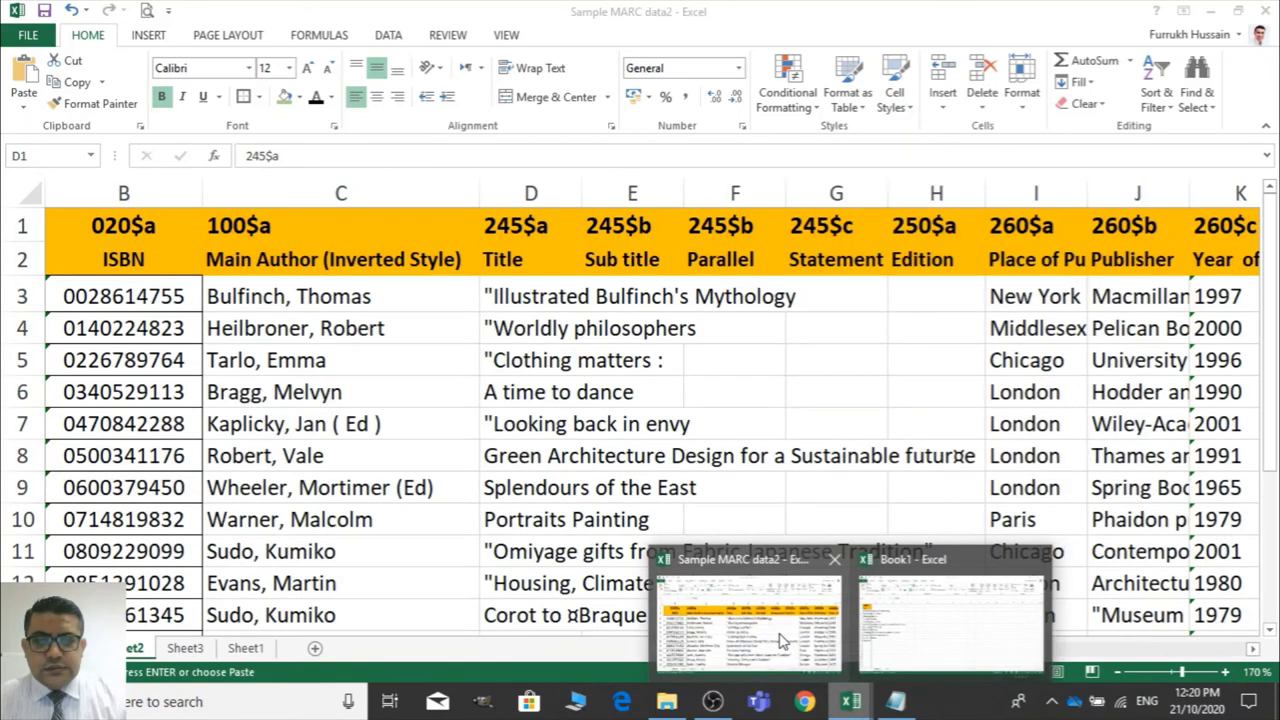
{"action": "left_click", "coordinate": [782, 640]}
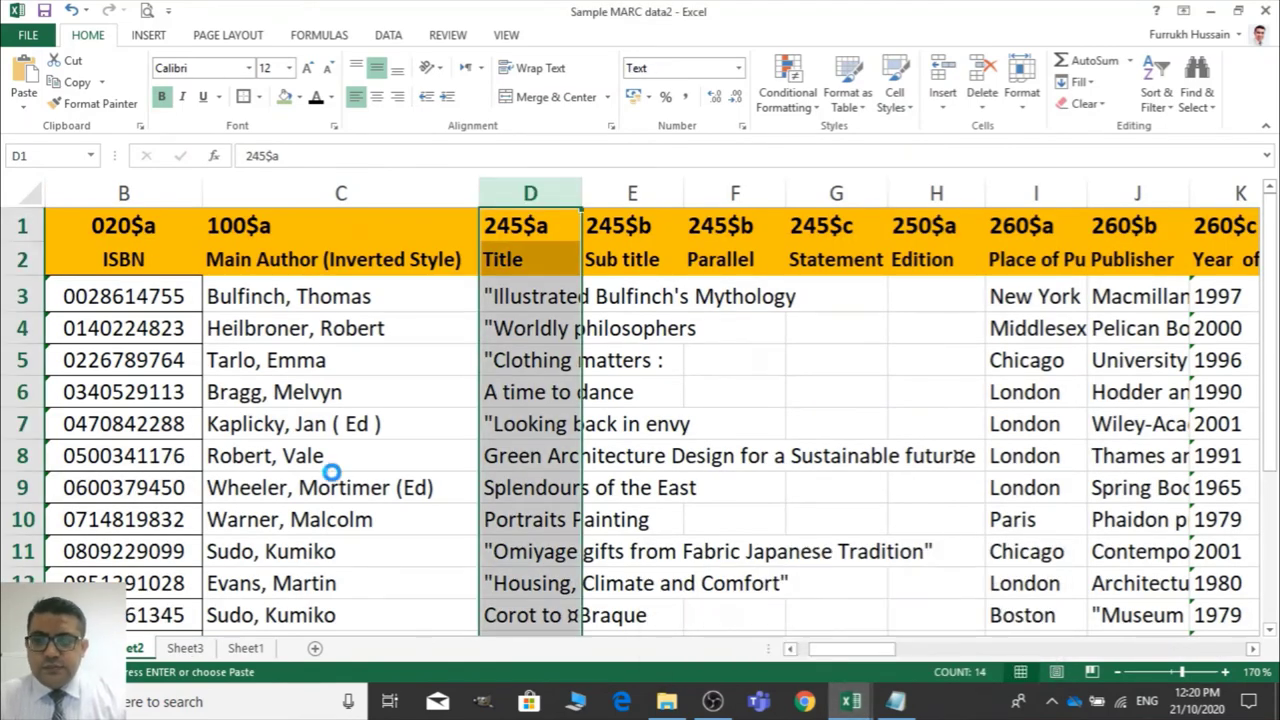
{"action": "key", "text": "ctrl+v"}
{"action": "left_click_drag", "start_coordinate": [826, 649], "coordinate": [1138, 656]}
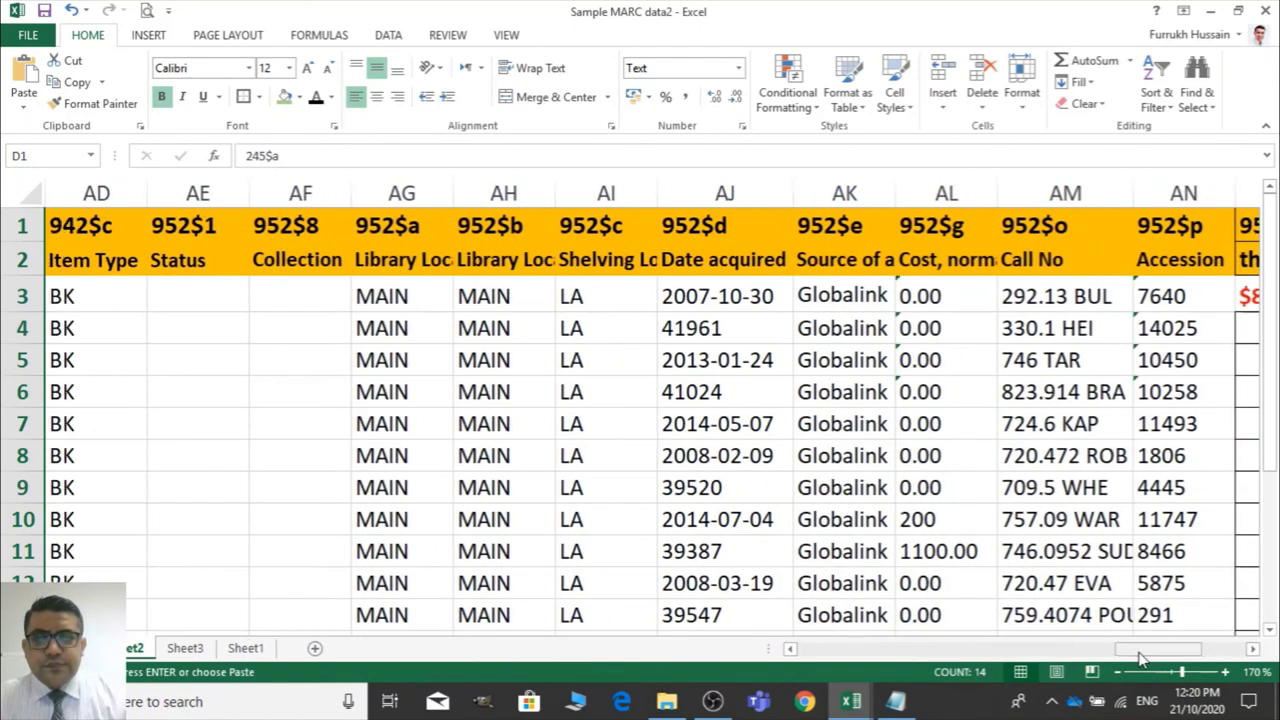
Format column AJ with the 2012-03-14 yyyy-mm-dd date type
{"action": "left_click", "coordinate": [727, 193]}
{"action": "right_click", "coordinate": [729, 427]}
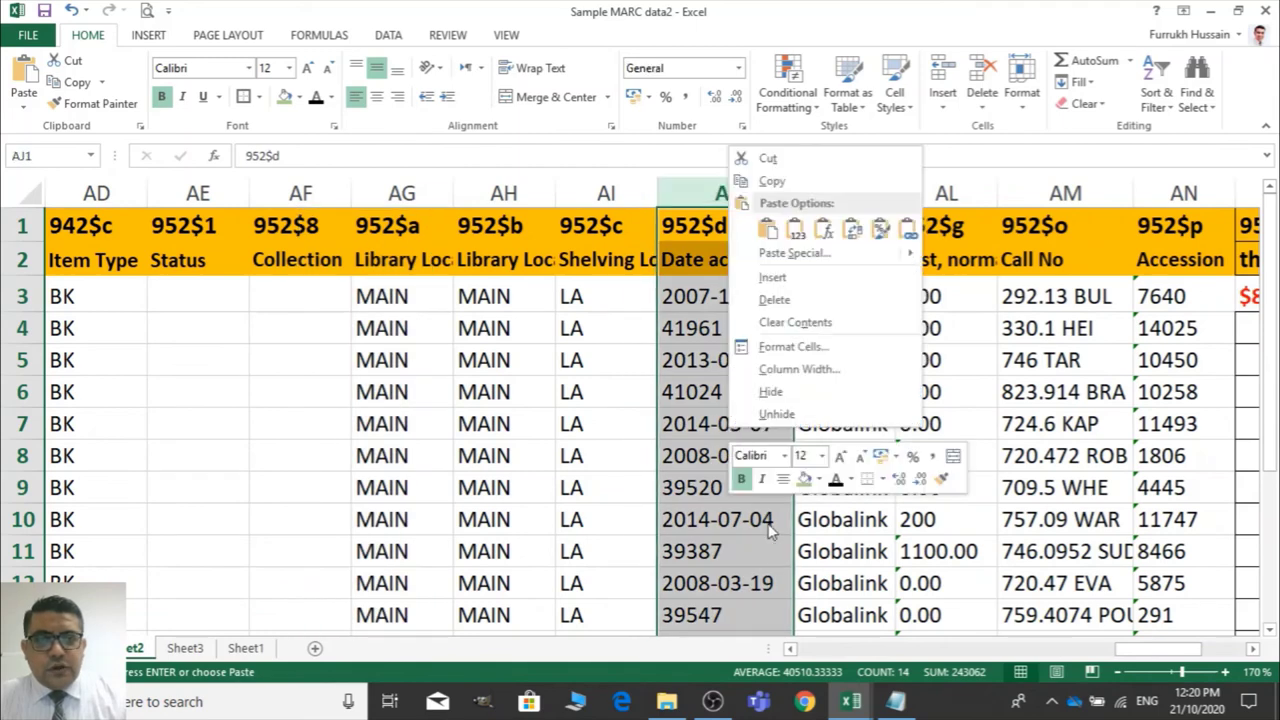
{"action": "left_click", "coordinate": [789, 347]}
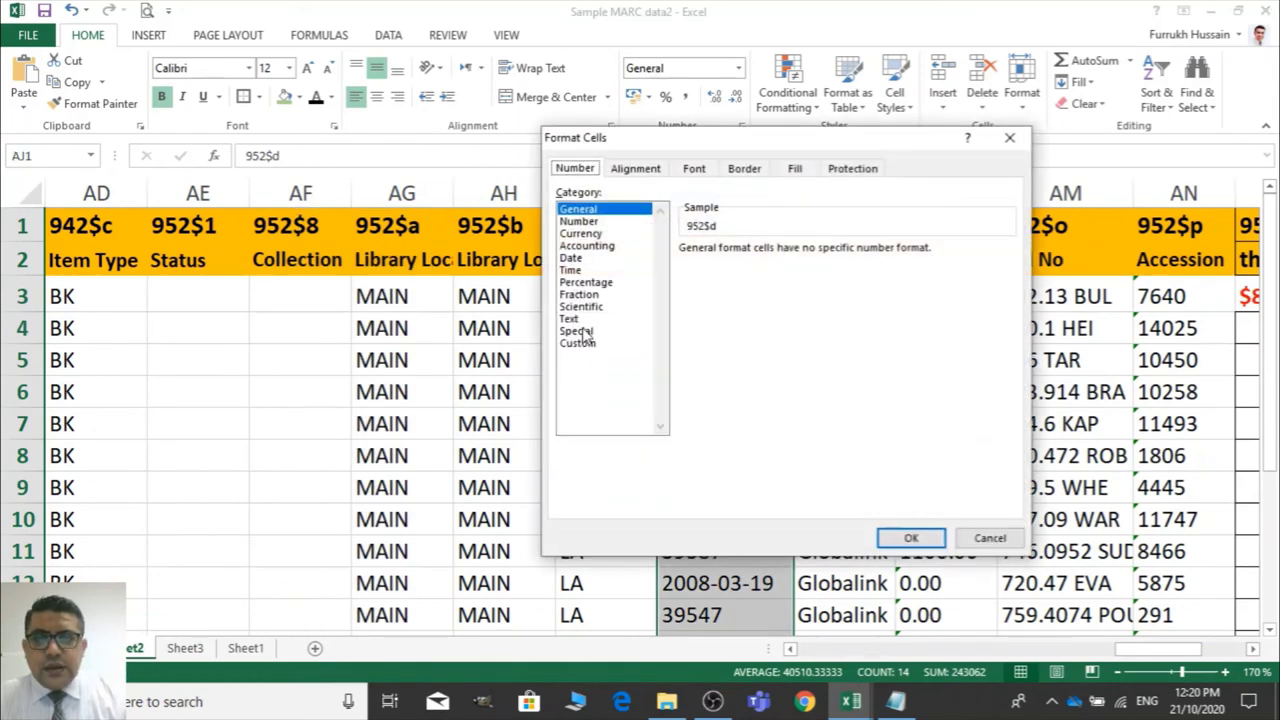
{"action": "left_click", "coordinate": [575, 259]}
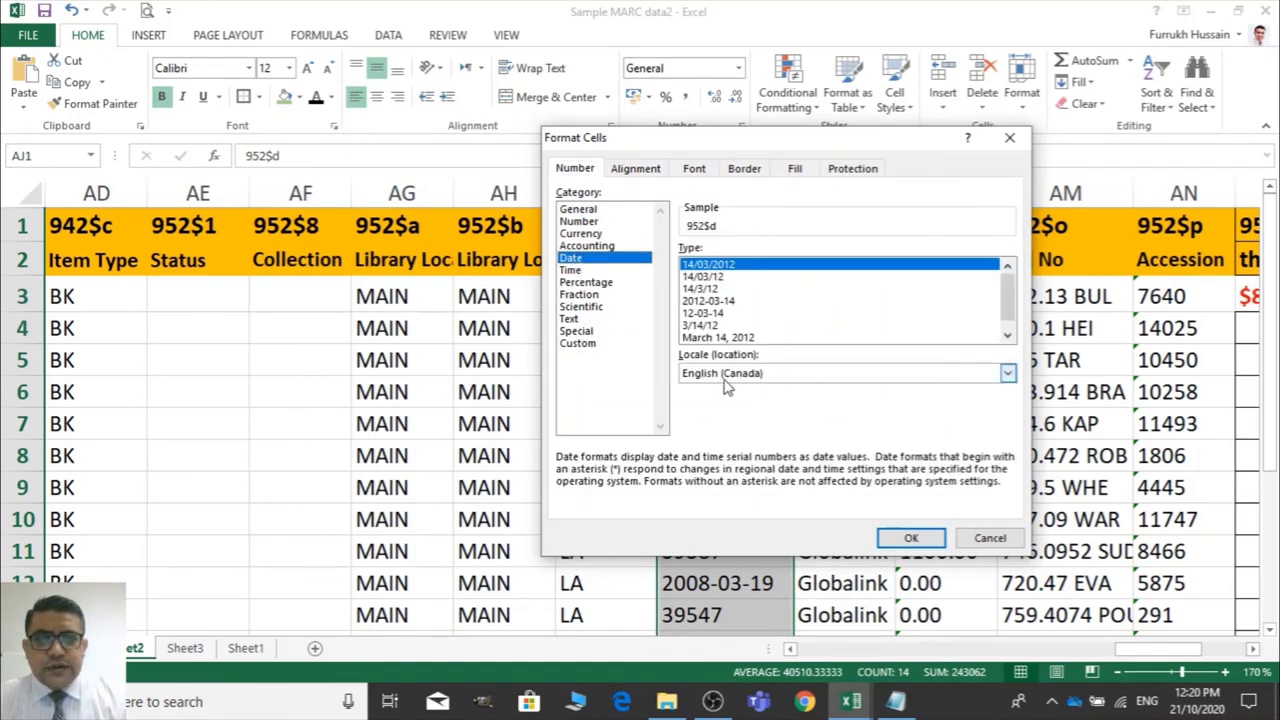
{"action": "left_click", "coordinate": [731, 302]}
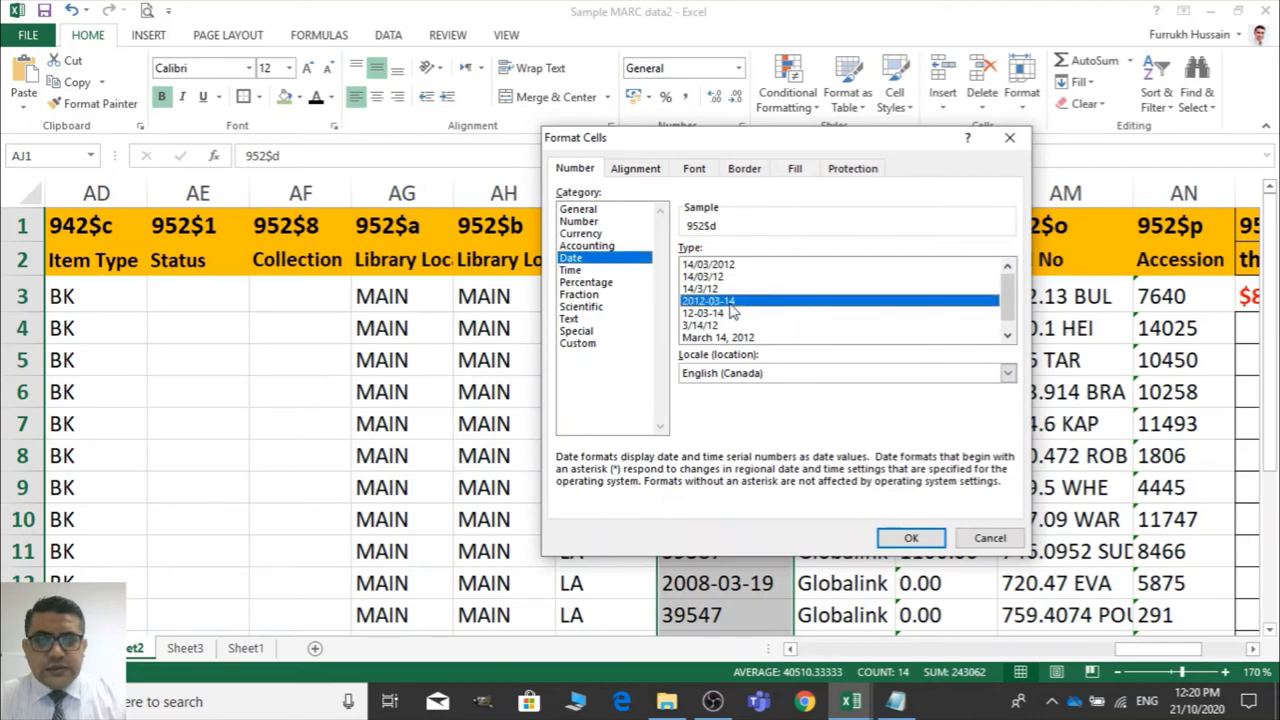
{"action": "left_click", "coordinate": [908, 535]}
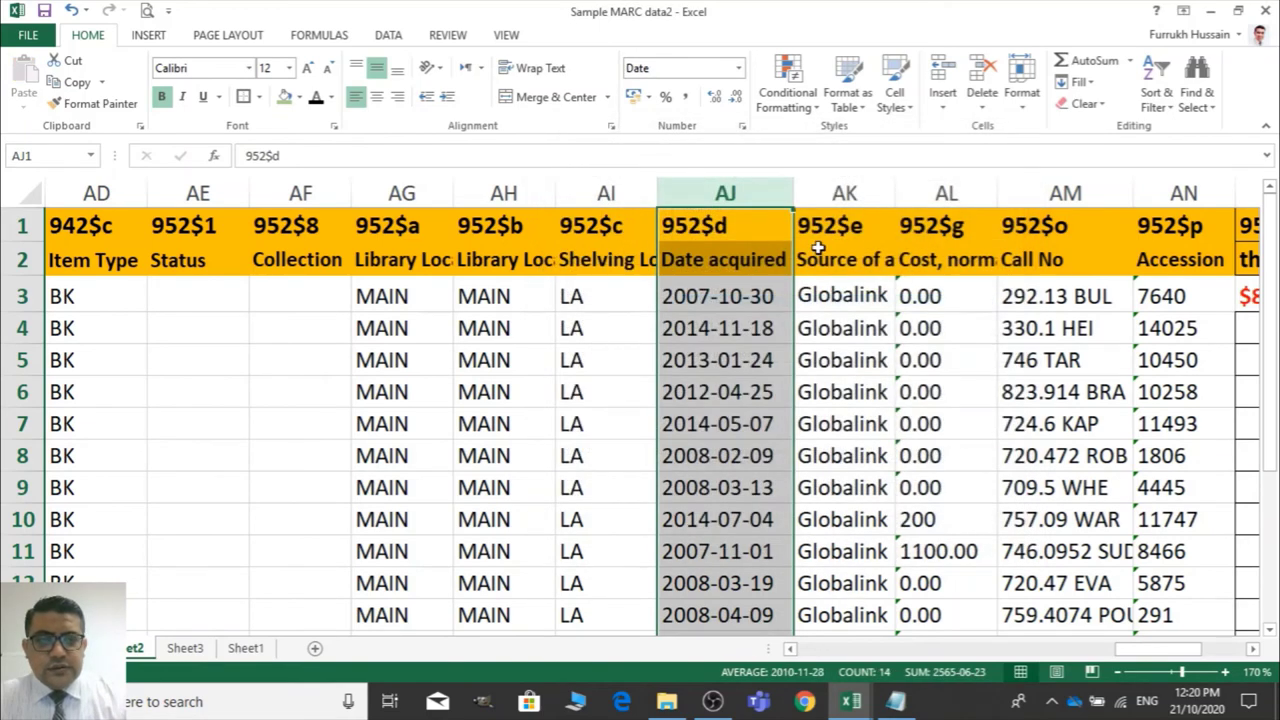
{"action": "left_click", "coordinate": [811, 490]}
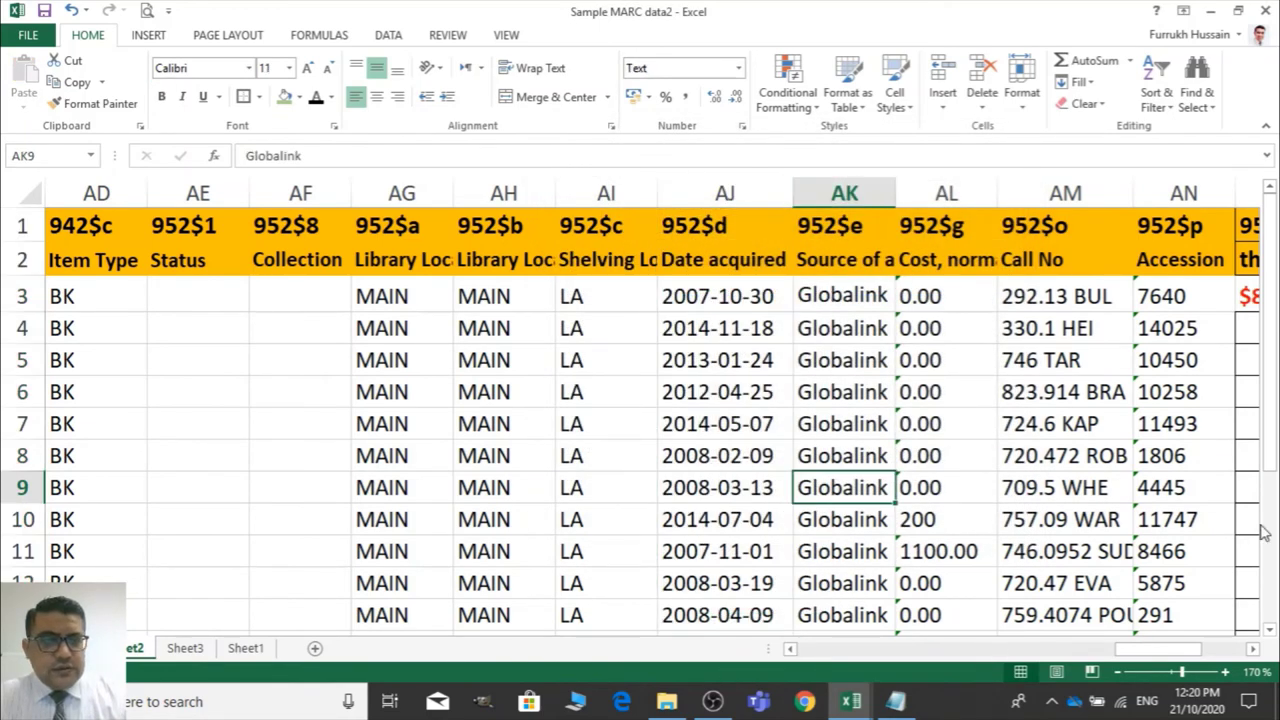
Clear the 0.00 cost values in AL3:AL9
{"action": "left_click_drag", "start_coordinate": [1270, 468], "coordinate": [1272, 460]}
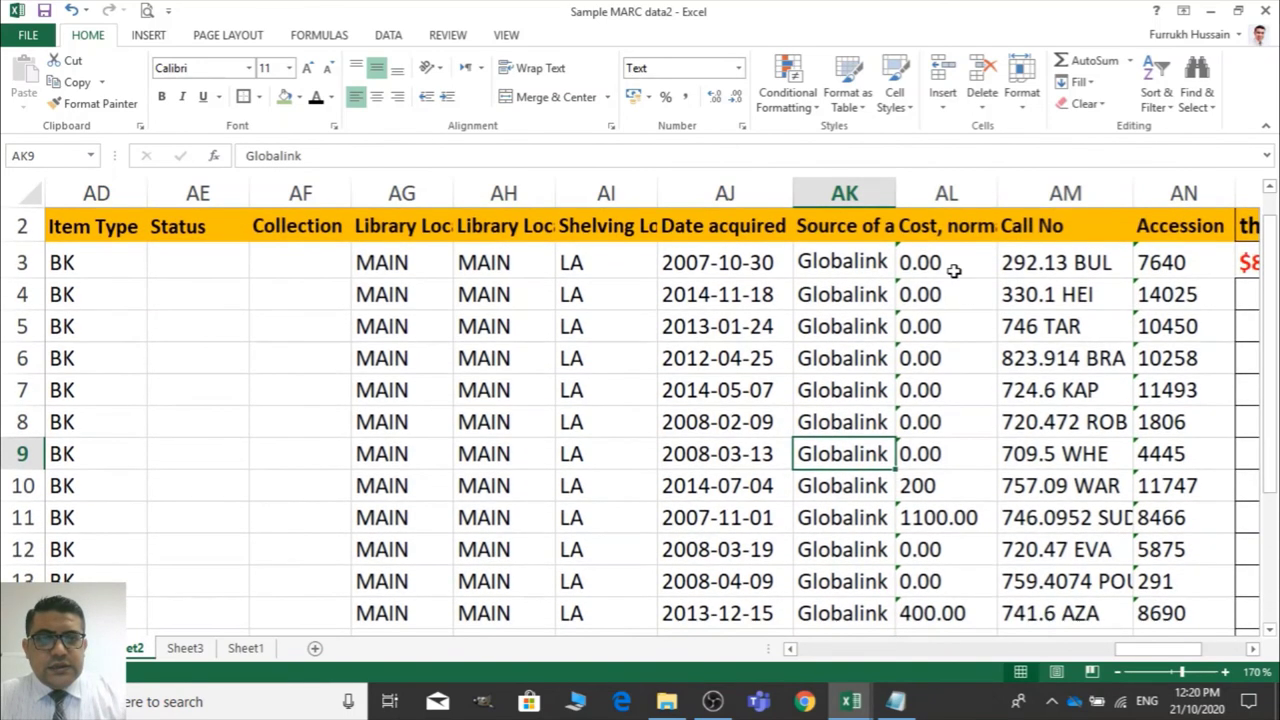
{"action": "left_click", "coordinate": [948, 266]}
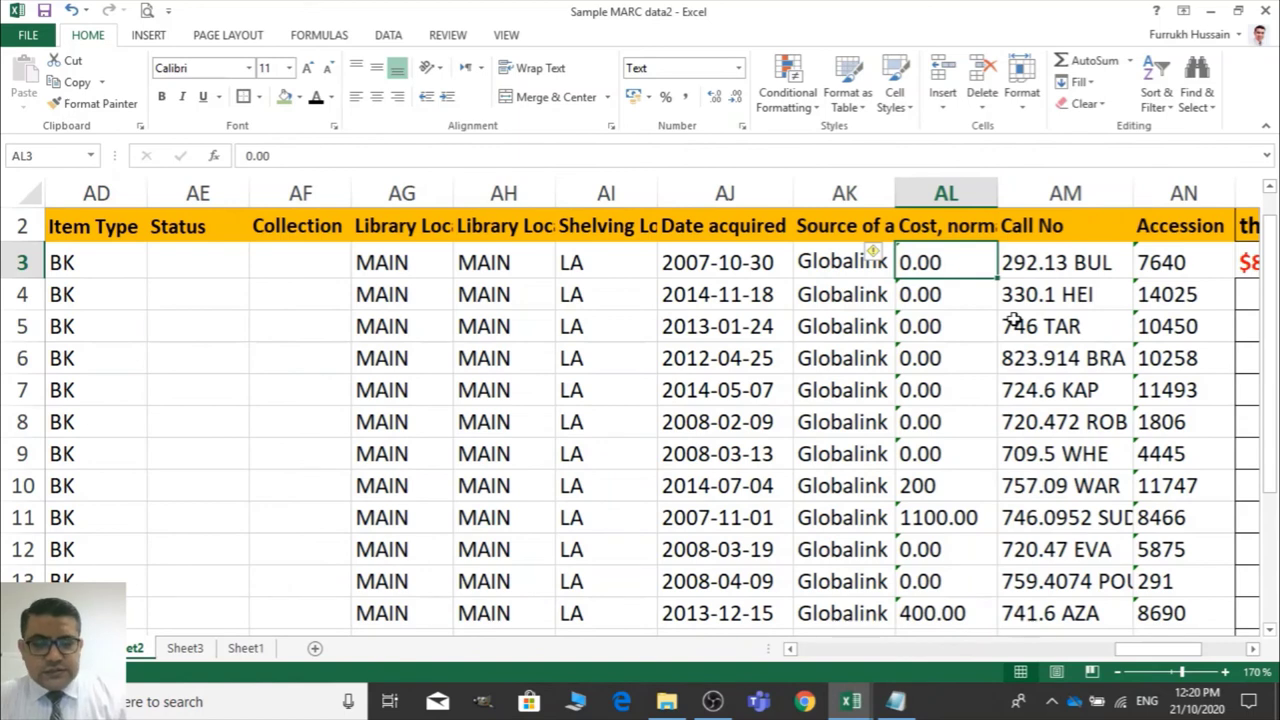
{"action": "key", "text": "shift+Down"}
{"action": "key", "text": "shift+Down"}
{"action": "key", "text": "shift+Down"}
{"action": "key", "text": "shift+Down"}
{"action": "key", "text": "shift+Down"}
{"action": "key", "text": "shift+Down"}
{"action": "key", "text": "shift+Down"}
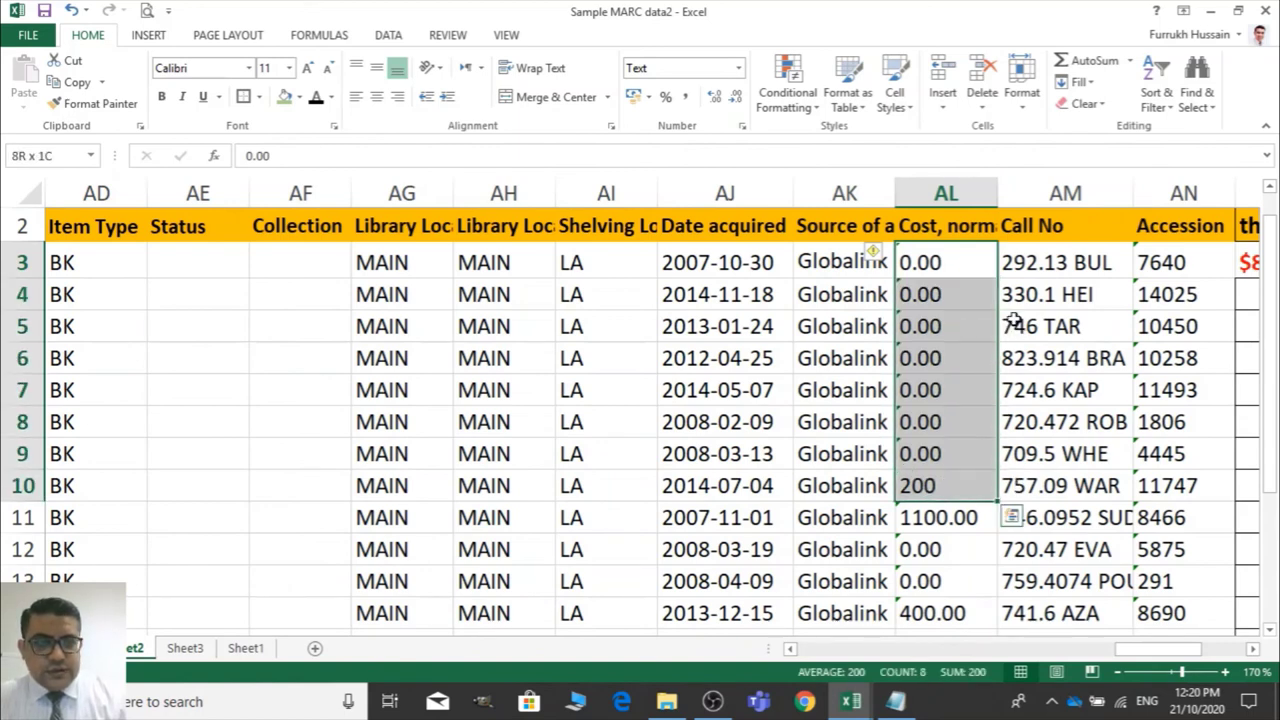
{"action": "key", "text": "shift+Up"}
{"action": "key", "text": "Delete"}
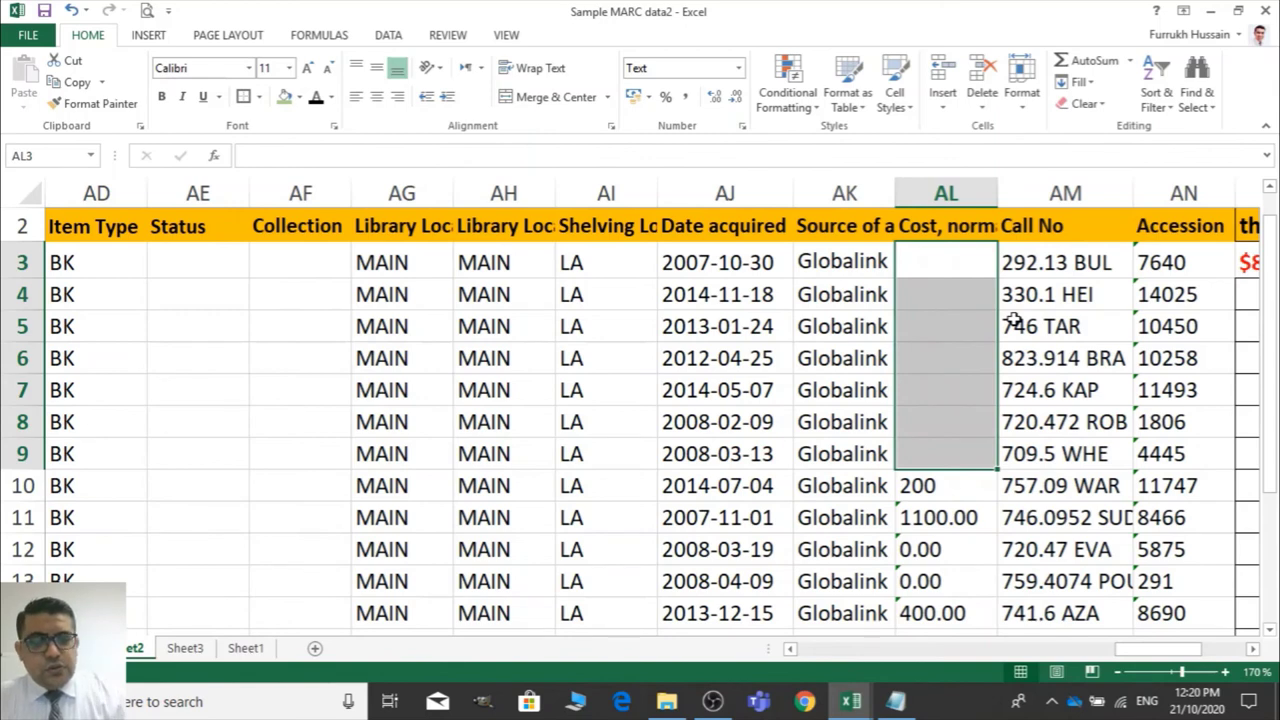
{"action": "key", "text": "Down"}
{"action": "key", "text": "Up"}
{"action": "key", "text": "Right"}
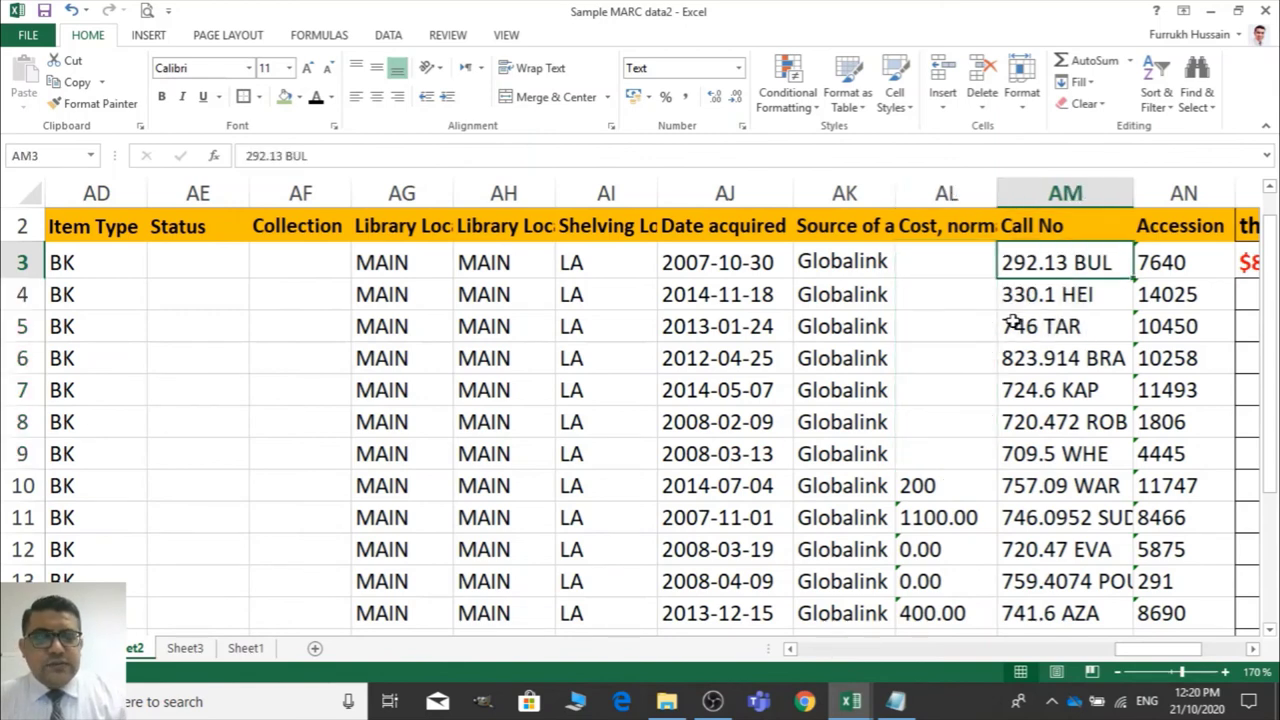
{"action": "key", "text": "Left"}
{"action": "key", "text": "Up"}
{"action": "key", "text": "Up"}
{"action": "key", "text": "Down"}
{"action": "key", "text": "Down"}
{"action": "key", "text": "Down"}
{"action": "key", "text": "Down"}
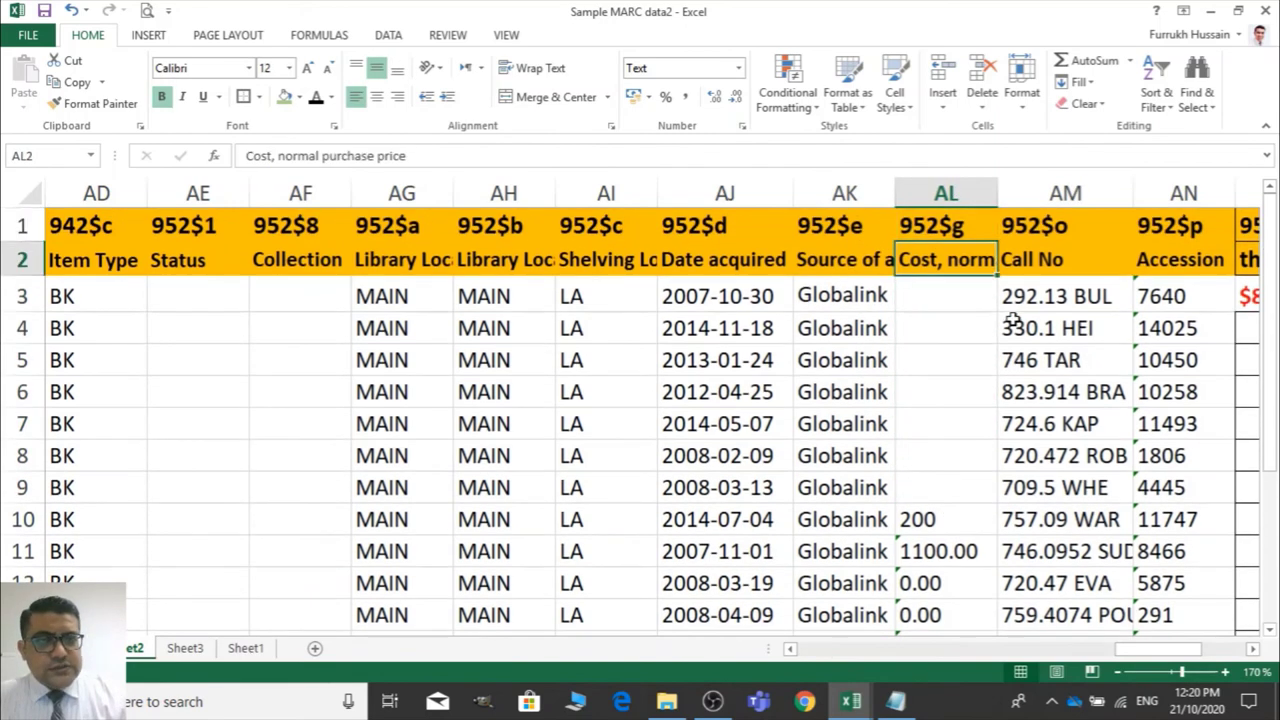
Enter 1100 as the cost in AL11
{"action": "key", "text": "Down"}
{"action": "key", "text": "Down"}
{"action": "key", "text": "Down"}
{"action": "key", "text": "Down"}
{"action": "key", "text": "Down"}
{"action": "key", "text": "Down"}
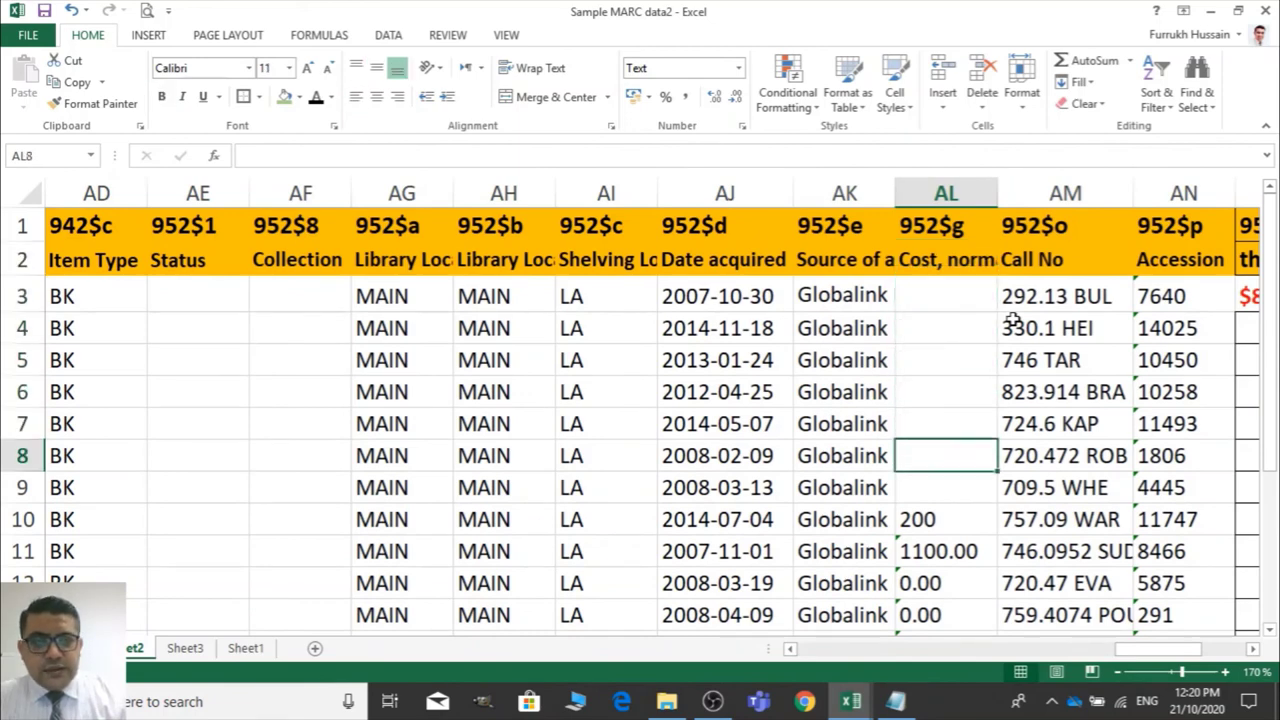
{"action": "type", "text": "100"}
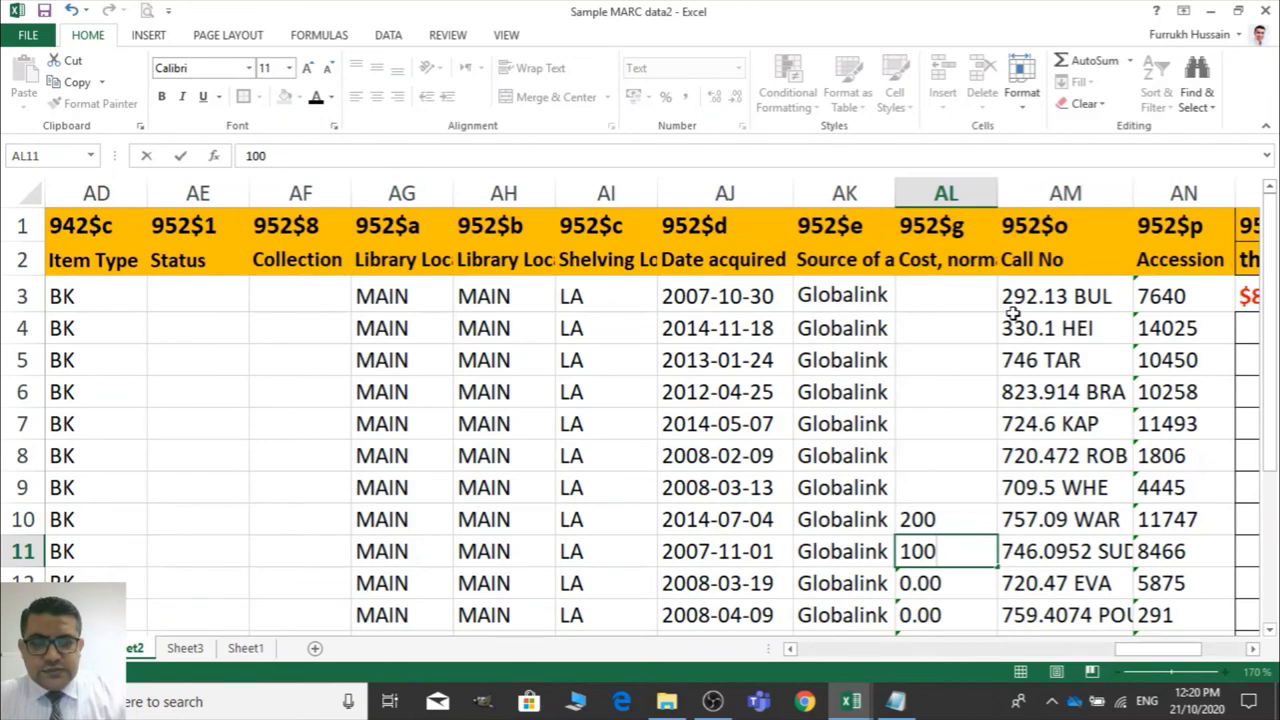
{"action": "key", "text": "BackSpace"}
{"action": "key", "text": "BackSpace"}
{"action": "key", "text": "BackSpace"}
{"action": "type", "text": "11"}
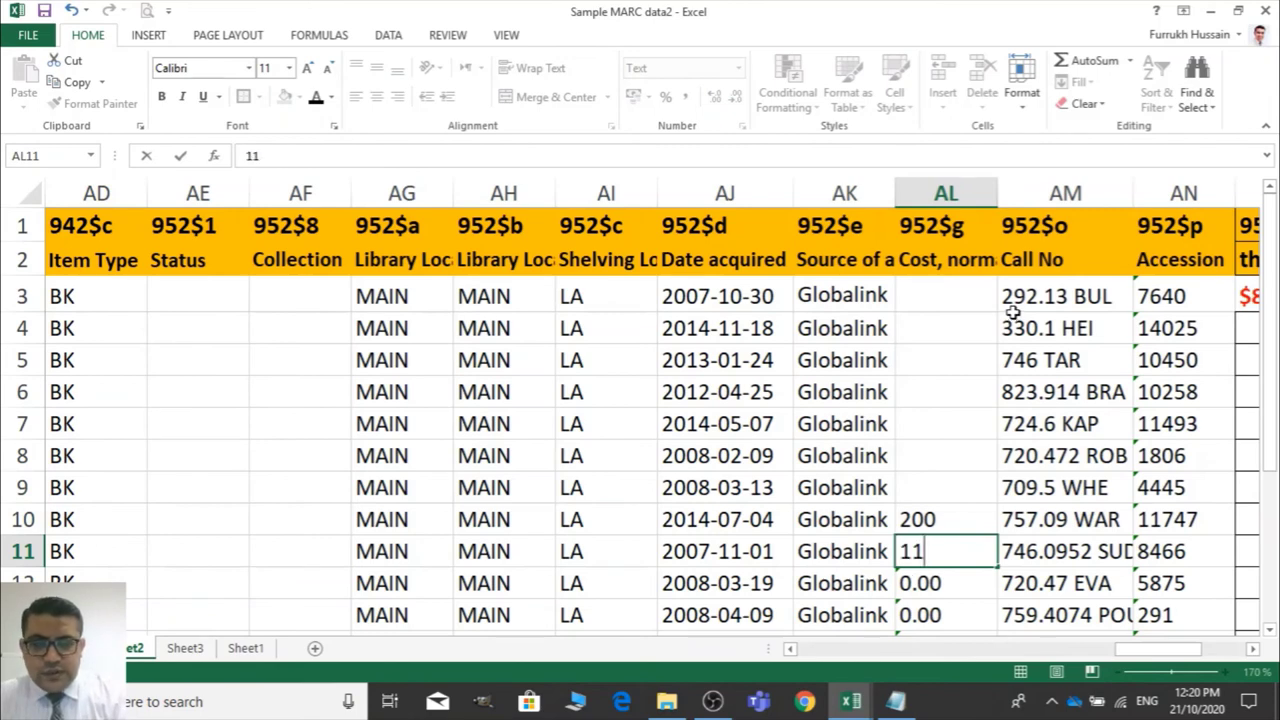
{"action": "type", "text": "00"}
{"action": "key", "text": "Tab"}
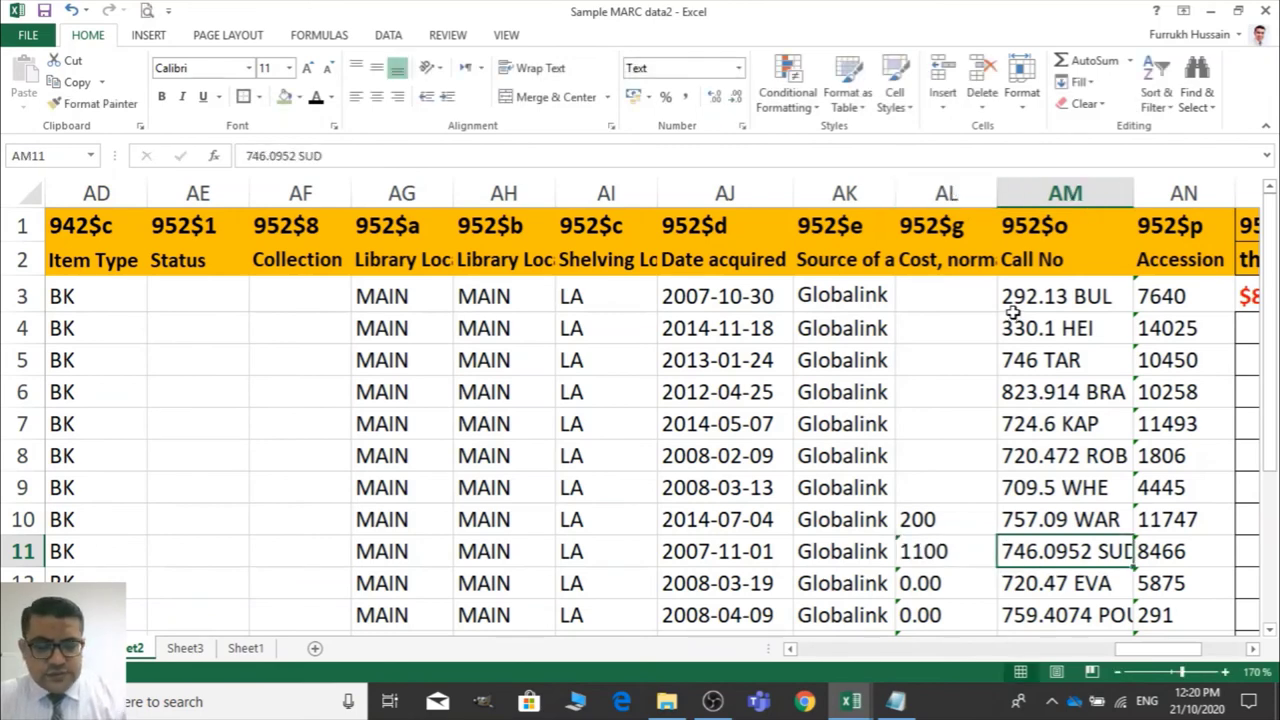
Clear the 0.00 costs in AL12 and AL13 and enter 400 in AL14
{"action": "key", "text": "Return"}
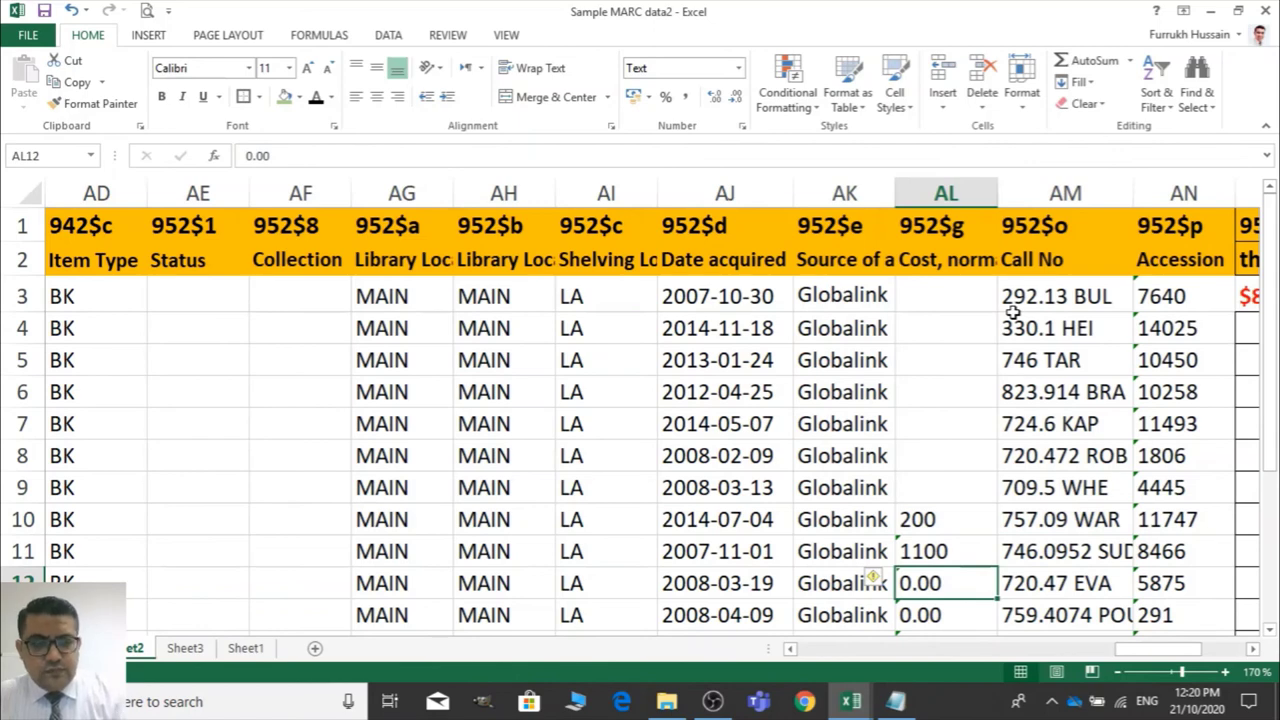
{"action": "key", "text": "Delete"}
{"action": "key", "text": "Down"}
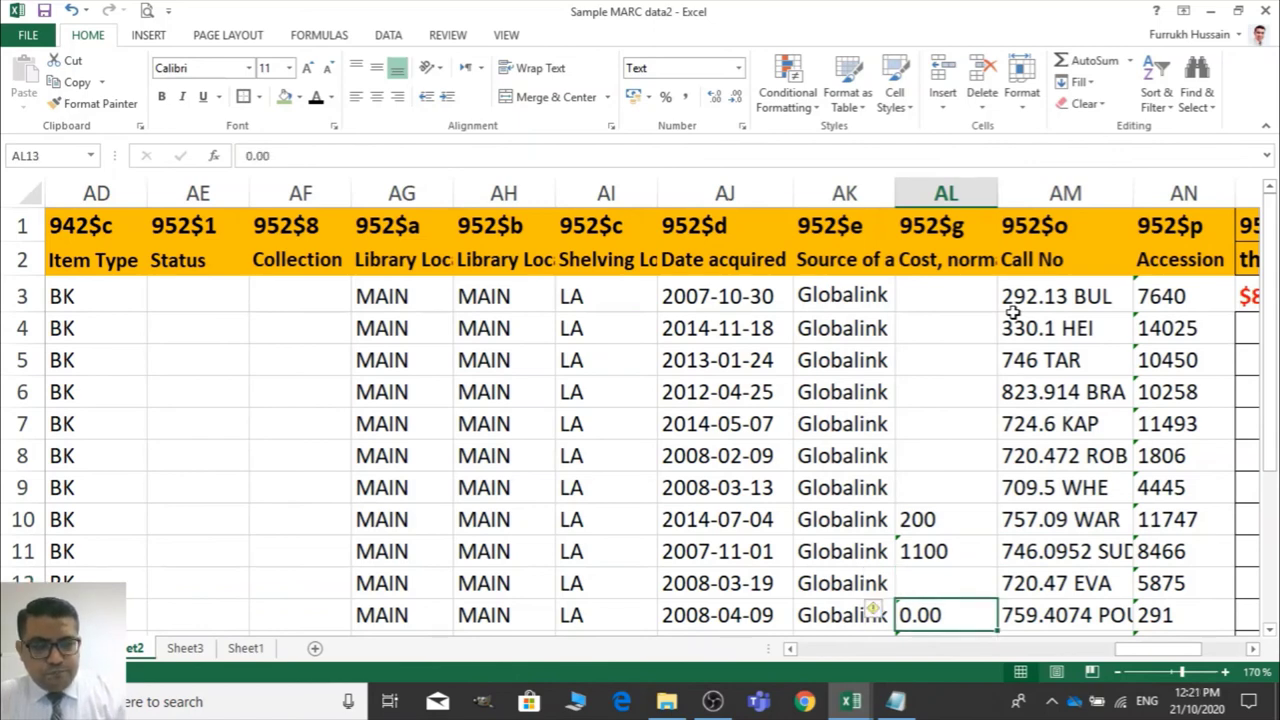
{"action": "key", "text": "Delete"}
{"action": "key", "text": "Down"}
{"action": "key", "text": "Down"}
{"action": "key", "text": "Up"}
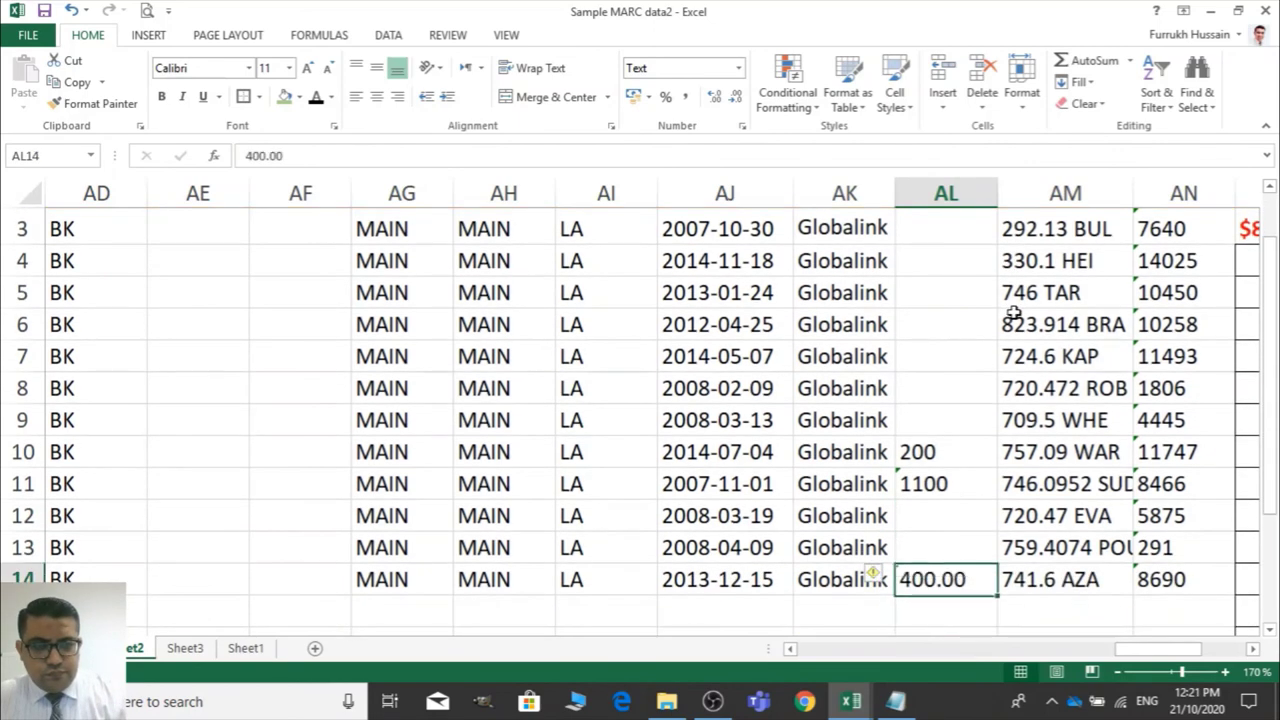
{"action": "type", "text": "400"}
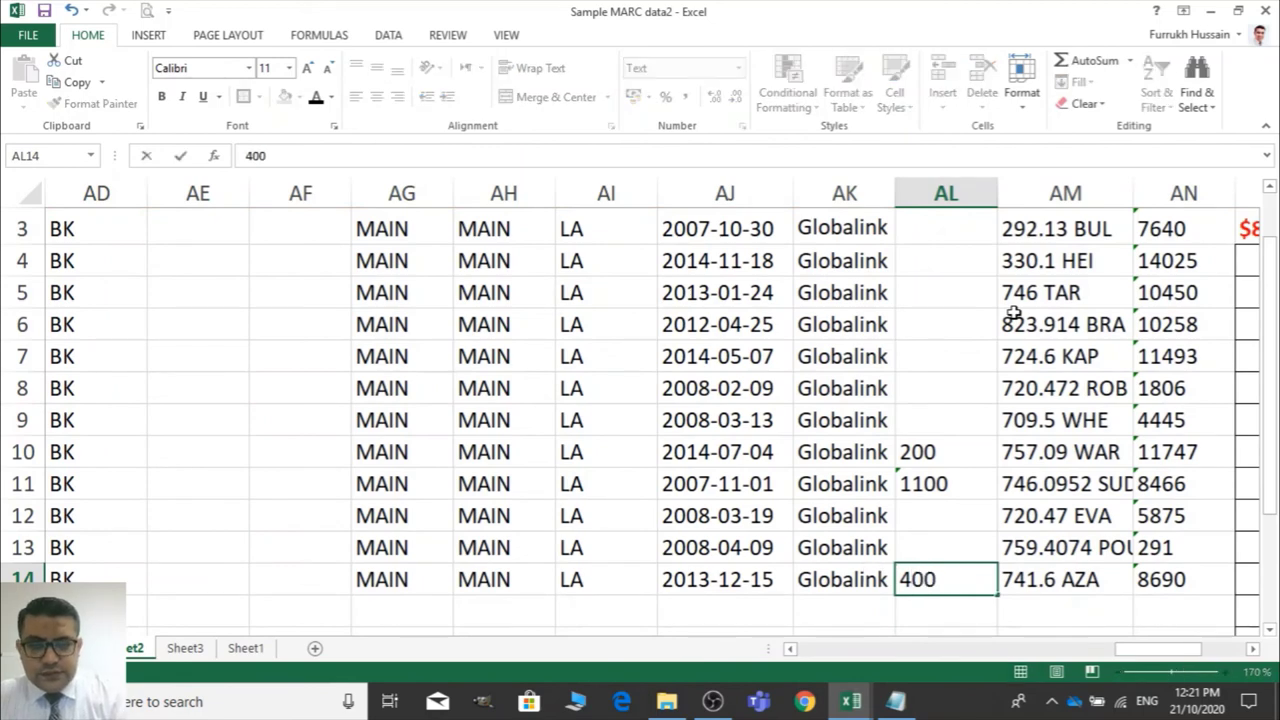
{"action": "key", "text": "Tab"}
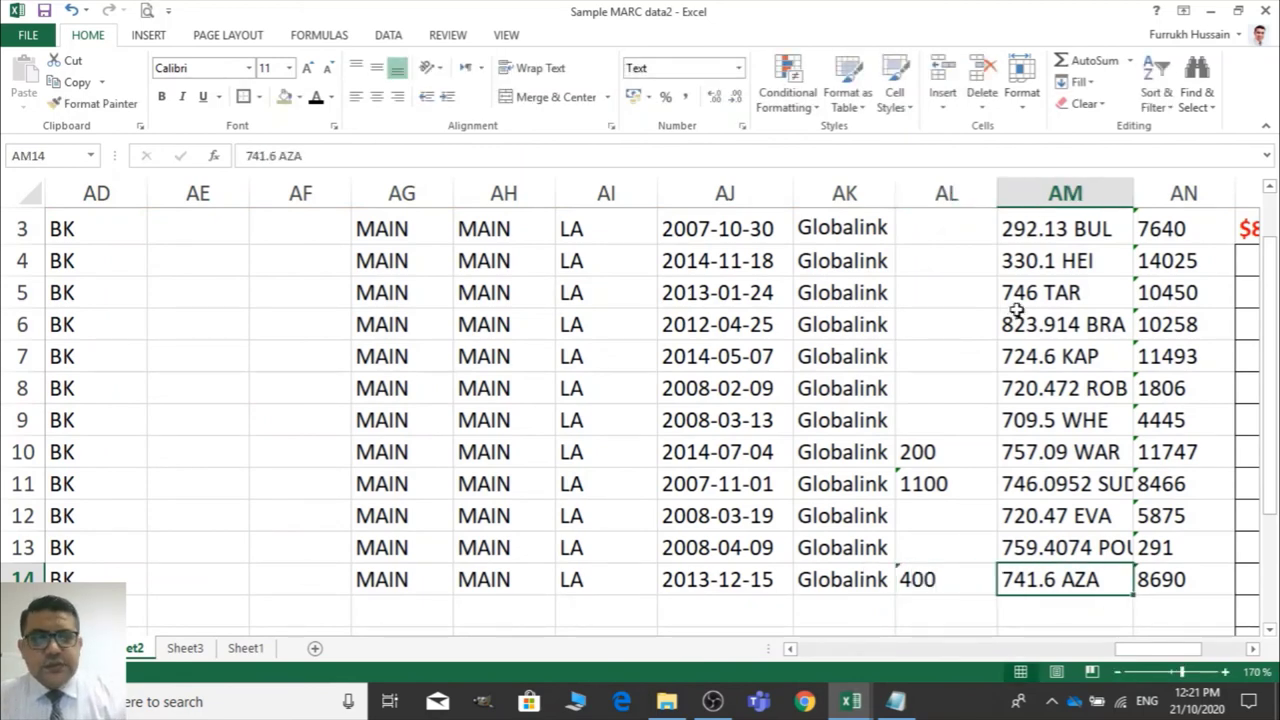
Apply the Number format to the whole cost column AL
{"action": "left_click", "coordinate": [962, 196]}
{"action": "right_click", "coordinate": [963, 292]}
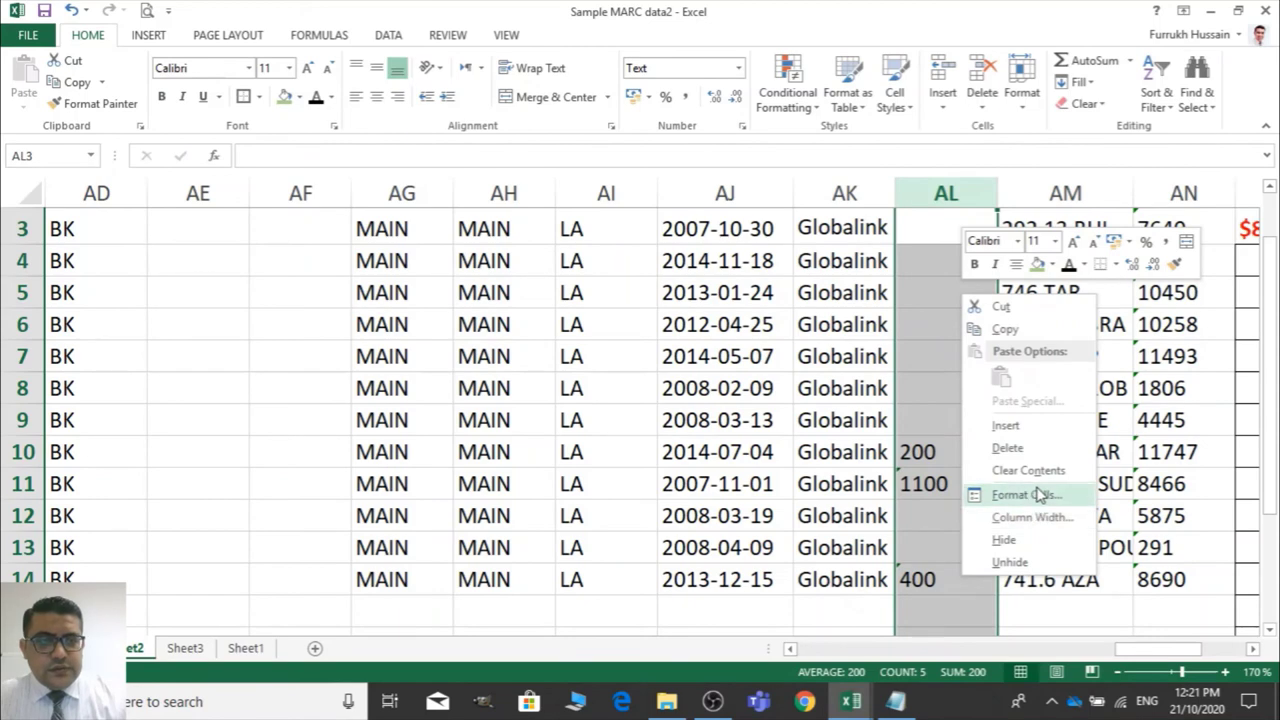
{"action": "left_click", "coordinate": [1038, 494]}
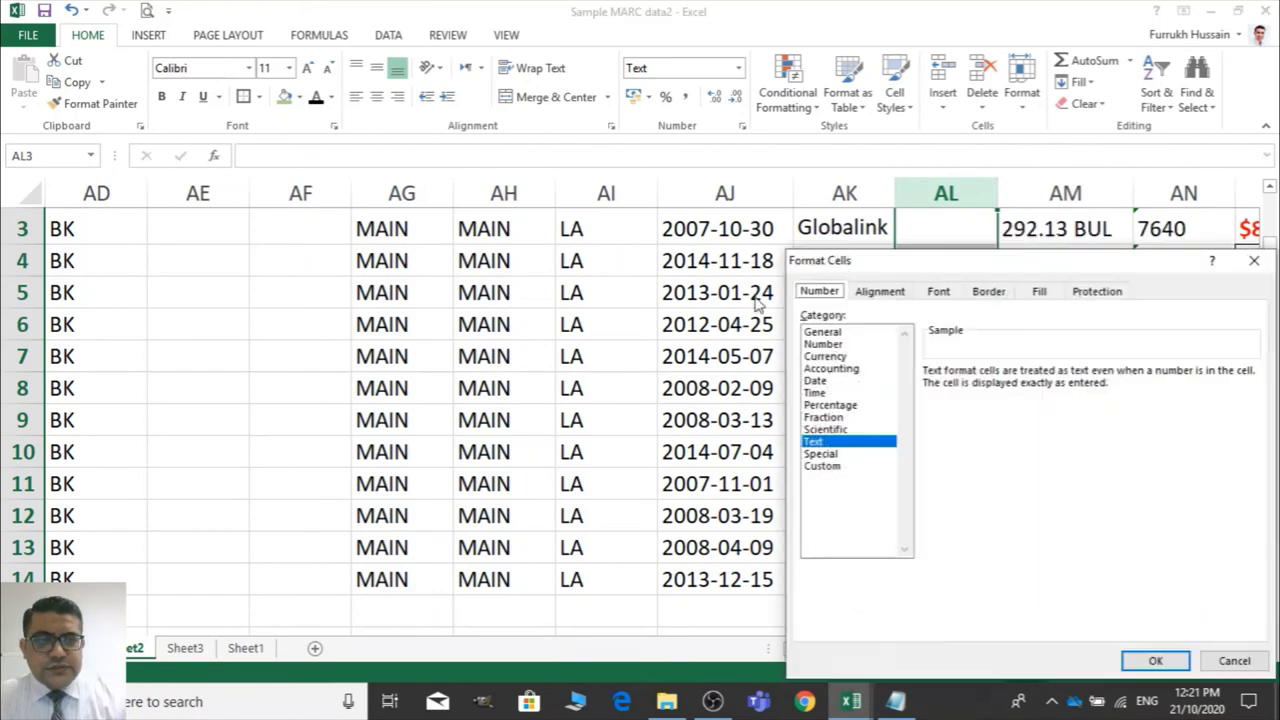
{"action": "left_click", "coordinate": [815, 332]}
{"action": "left_click", "coordinate": [823, 344]}
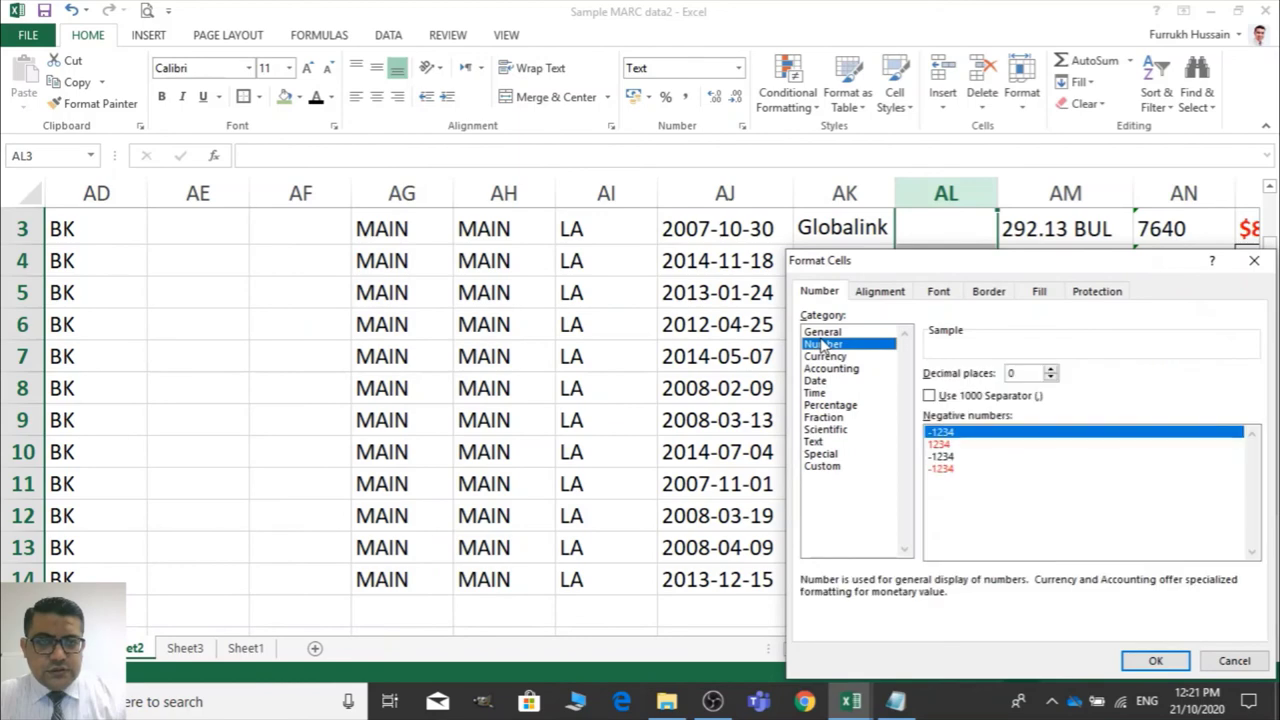
{"action": "left_click", "coordinate": [1150, 660]}
Re-enter AL11 (1100) and AL14 (400) so they become real numbers
{"action": "left_click", "coordinate": [957, 500]}
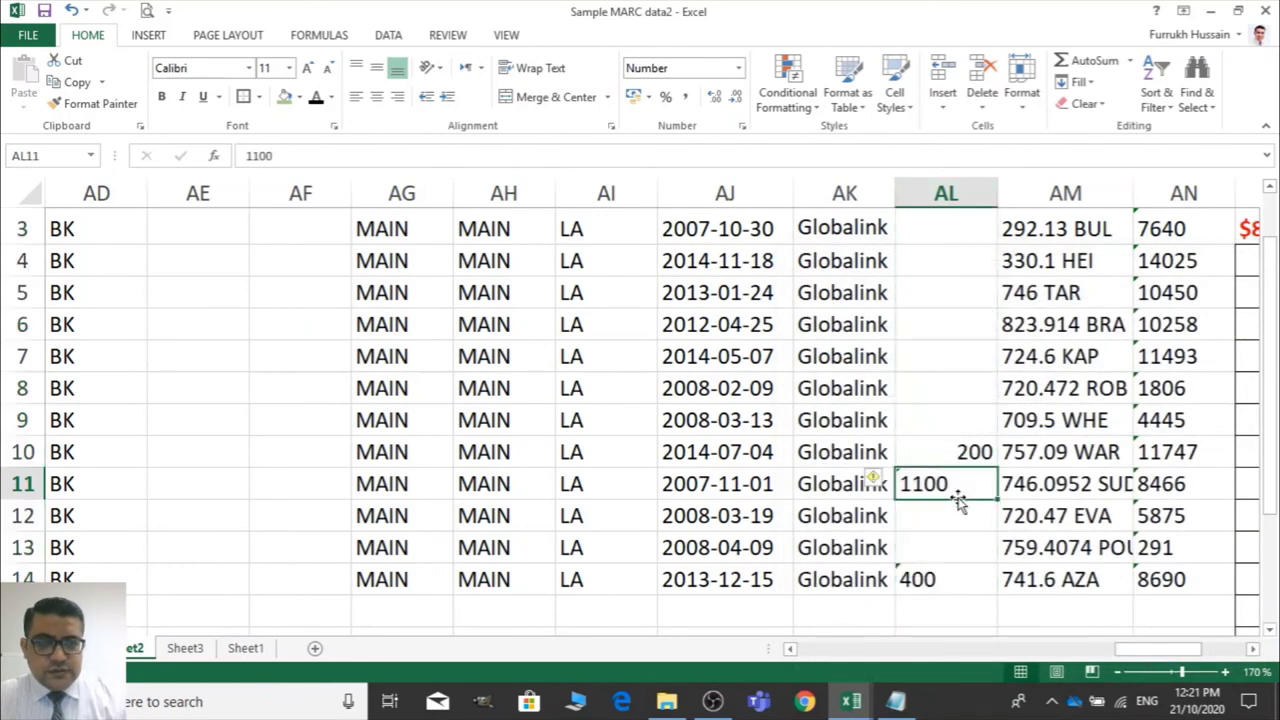
{"action": "double_click", "coordinate": [962, 484]}
{"action": "key", "text": "Return"}
{"action": "left_click", "coordinate": [966, 580]}
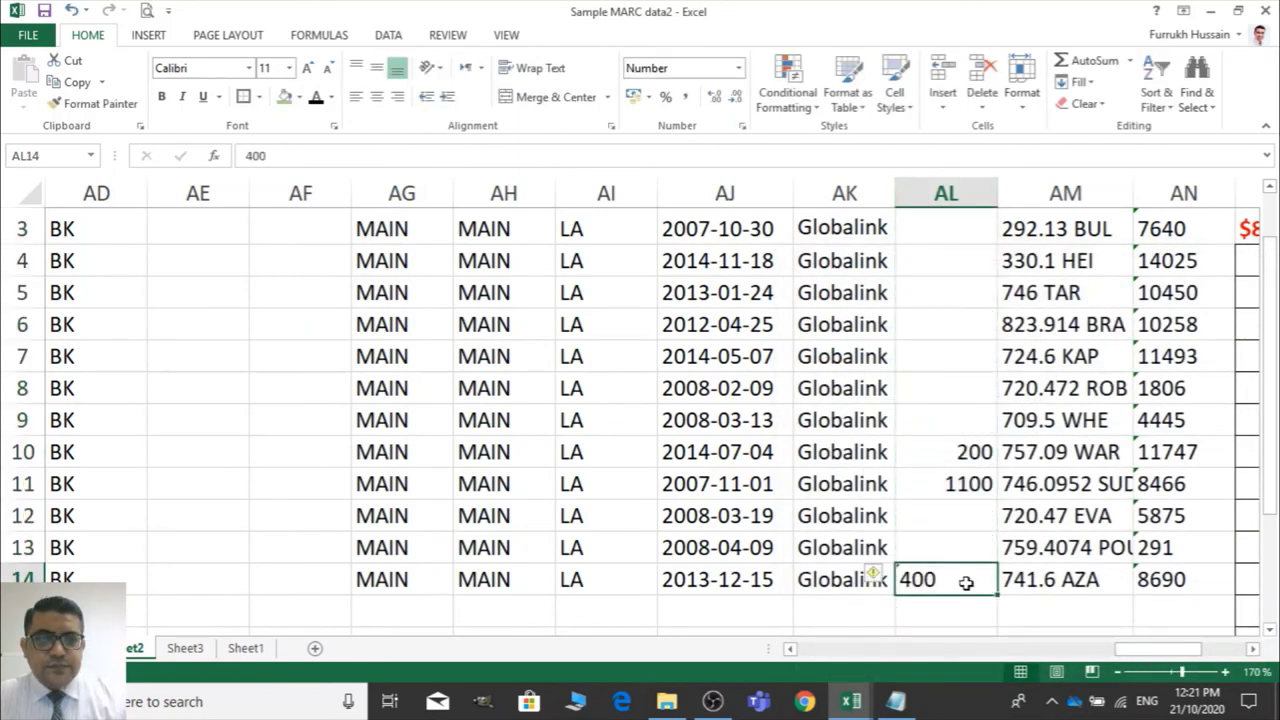
{"action": "double_click", "coordinate": [966, 582]}
{"action": "key", "text": "Return"}
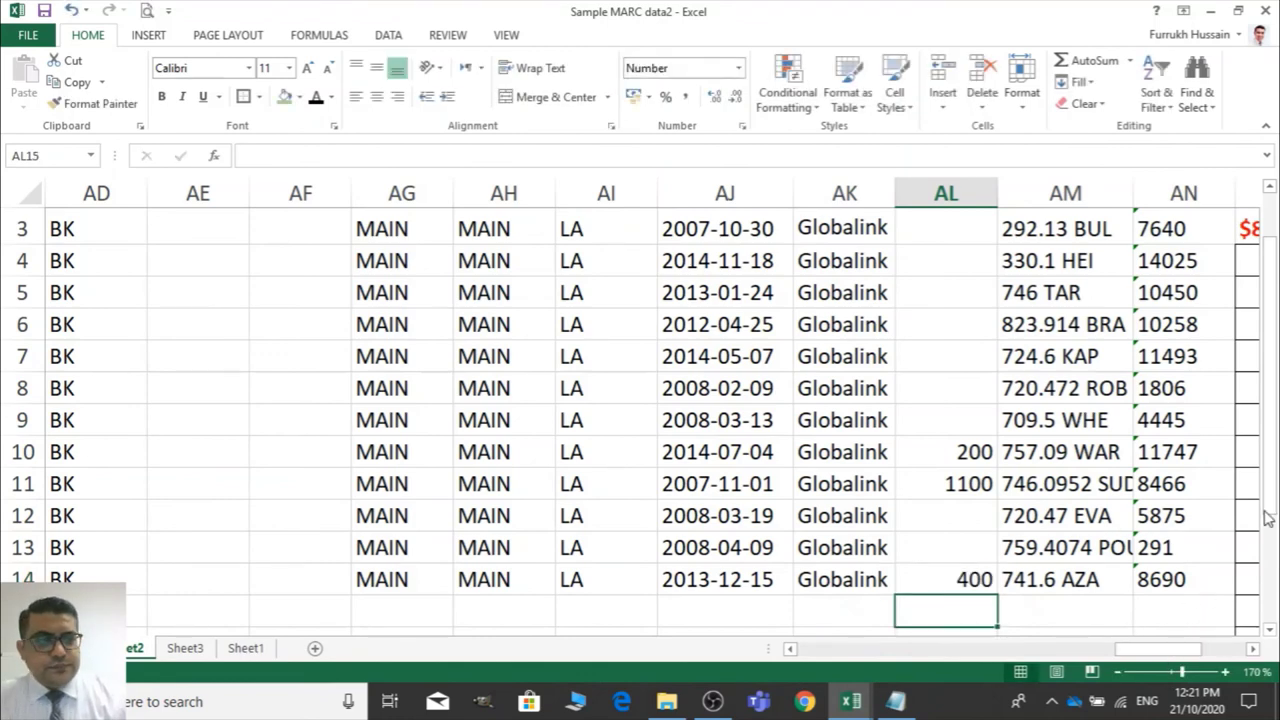
Review the accession, call number and following fields along row 3
{"action": "left_click_drag", "start_coordinate": [1273, 485], "coordinate": [1273, 415]}
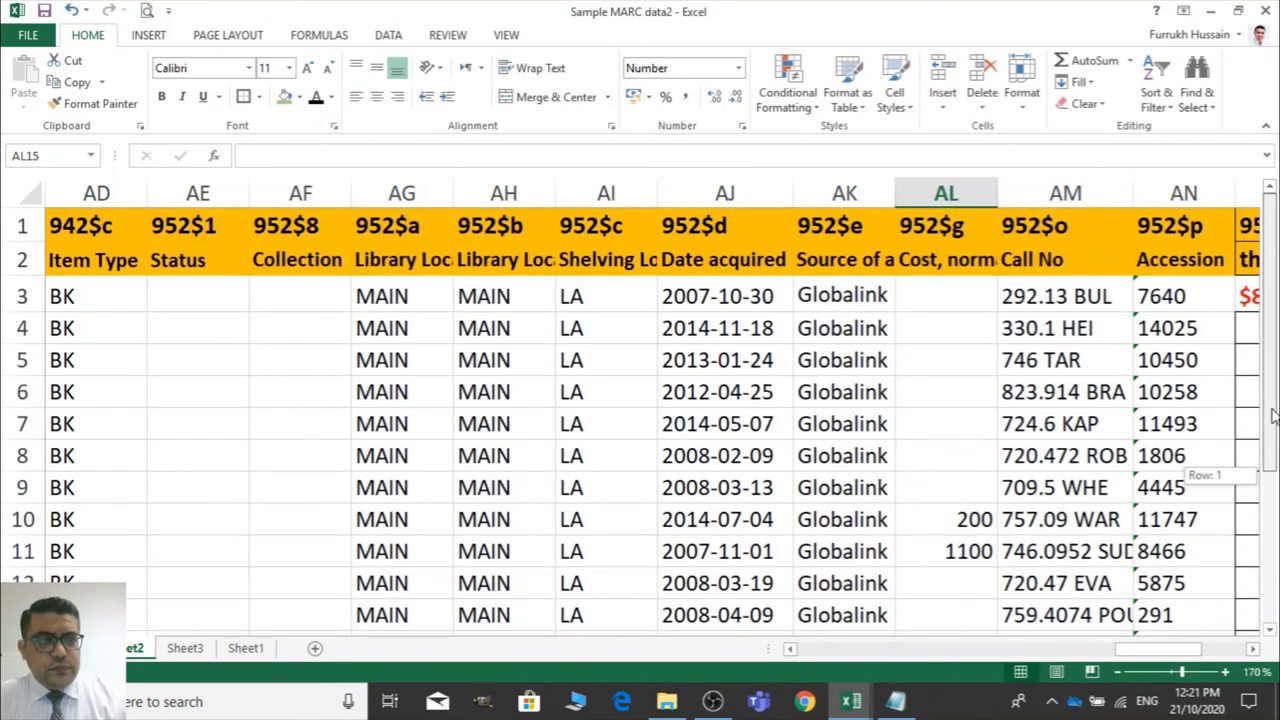
{"action": "left_click", "coordinate": [1155, 300]}
{"action": "key", "text": "Left"}
{"action": "key", "text": "Left"}
{"action": "key", "text": "Left"}
{"action": "key", "text": "Left"}
{"action": "key", "text": "Left"}
{"action": "key", "text": "Left"}
{"action": "key", "text": "Left"}
{"action": "key", "text": "Left"}
{"action": "key", "text": "Left"}
{"action": "key", "text": "Left"}
{"action": "key", "text": "Left"}
{"action": "key", "text": "Left"}
{"action": "key", "text": "Left"}
{"action": "key", "text": "Left"}
{"action": "key", "text": "Left"}
{"action": "key", "text": "Left"}
{"action": "key", "text": "Left"}
{"action": "key", "text": "Left"}
{"action": "key", "text": "Left"}
{"action": "key", "text": "Left"}
{"action": "key", "text": "Left"}
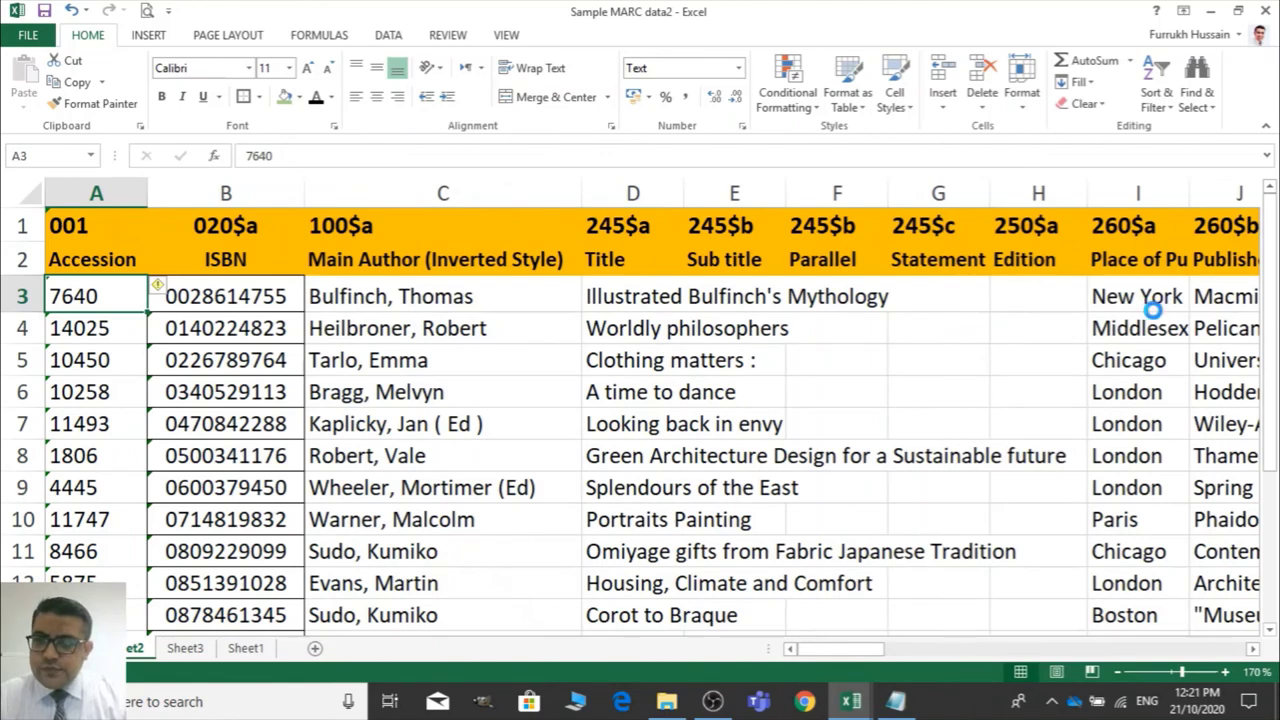
{"action": "key", "text": "Right"}
{"action": "key", "text": "Right"}
{"action": "key", "text": "Right"}
{"action": "key", "text": "Right"}
{"action": "key", "text": "Right"}
{"action": "key", "text": "Right"}
{"action": "key", "text": "Right"}
{"action": "key", "text": "Right"}
{"action": "key", "text": "Right"}
{"action": "key", "text": "Right"}
{"action": "key", "text": "Right"}
{"action": "key", "text": "Right"}
{"action": "key", "text": "Right"}
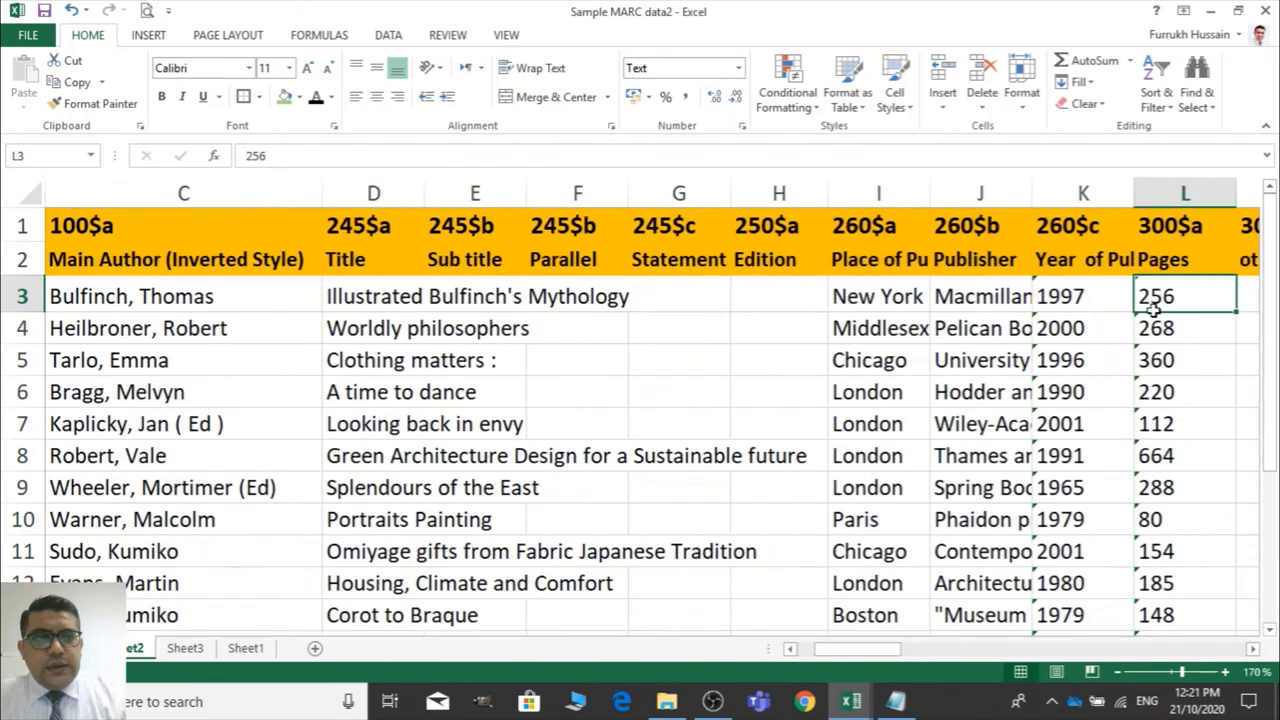
{"action": "key", "text": "Right"}
{"action": "key", "text": "Right"}
{"action": "key", "text": "Right"}
{"action": "key", "text": "Right"}
{"action": "key", "text": "Right"}
{"action": "key", "text": "Right"}
{"action": "key", "text": "Right"}
{"action": "key", "text": "Right"}
{"action": "key", "text": "Right"}
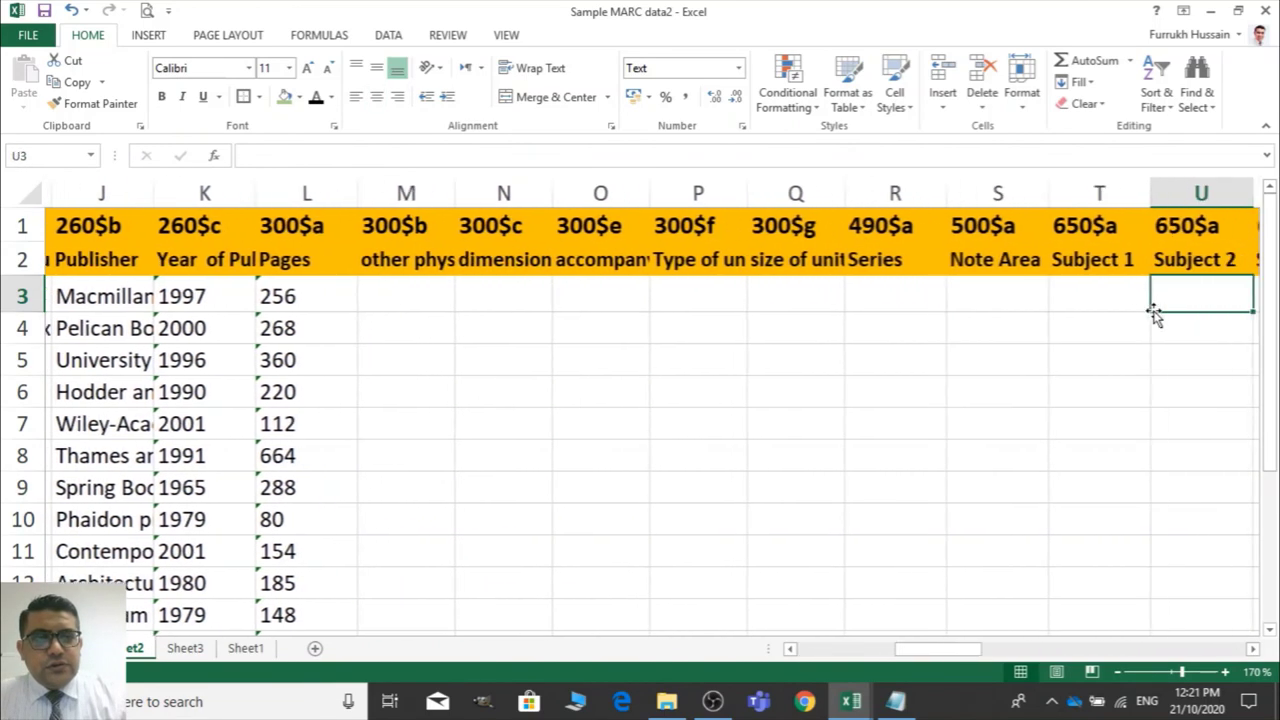
Review row 3 fields through to the combined item string in AO3
{"action": "key", "text": "Right"}
{"action": "key", "text": "Right"}
{"action": "key", "text": "Right"}
{"action": "key", "text": "Right"}
{"action": "key", "text": "Right"}
{"action": "key", "text": "Right"}
{"action": "key", "text": "Right"}
{"action": "key", "text": "Right"}
{"action": "key", "text": "Right"}
{"action": "key", "text": "Right"}
{"action": "key", "text": "Right"}
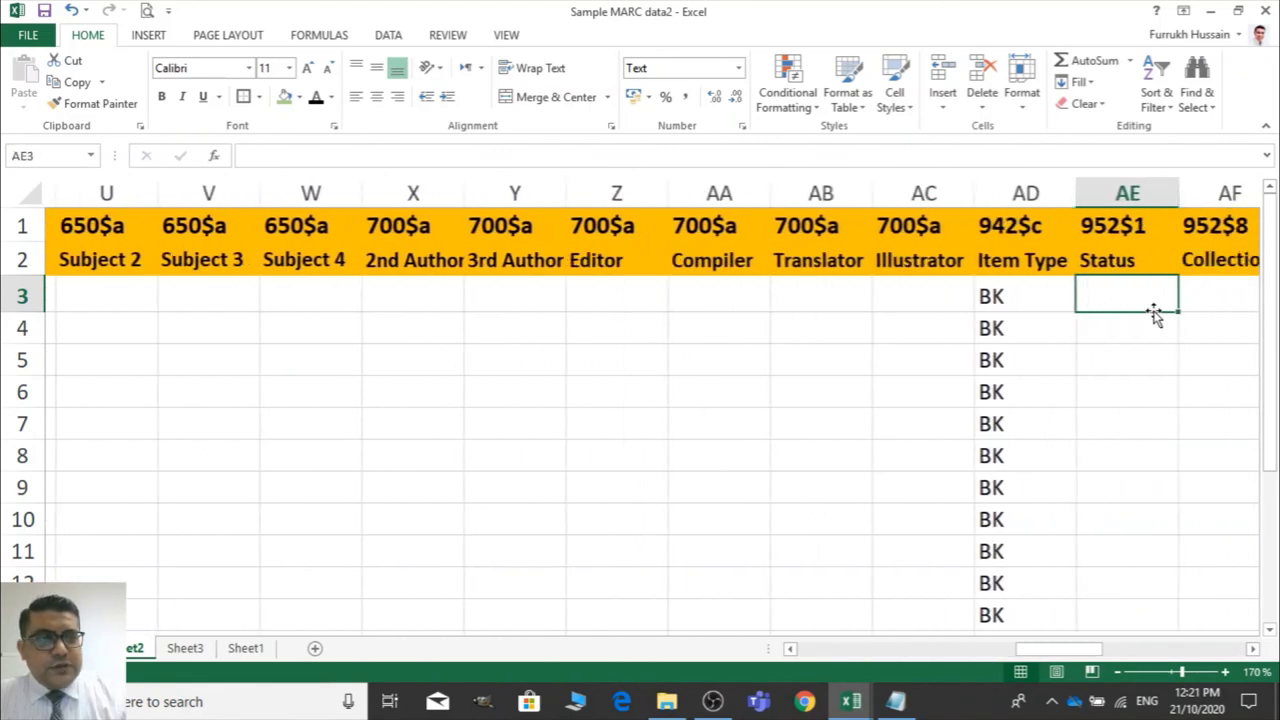
{"action": "key", "text": "Right"}
{"action": "key", "text": "Right"}
{"action": "key", "text": "Right"}
{"action": "key", "text": "Right"}
{"action": "key", "text": "Right"}
{"action": "key", "text": "Right"}
{"action": "key", "text": "Right"}
{"action": "key", "text": "Right"}
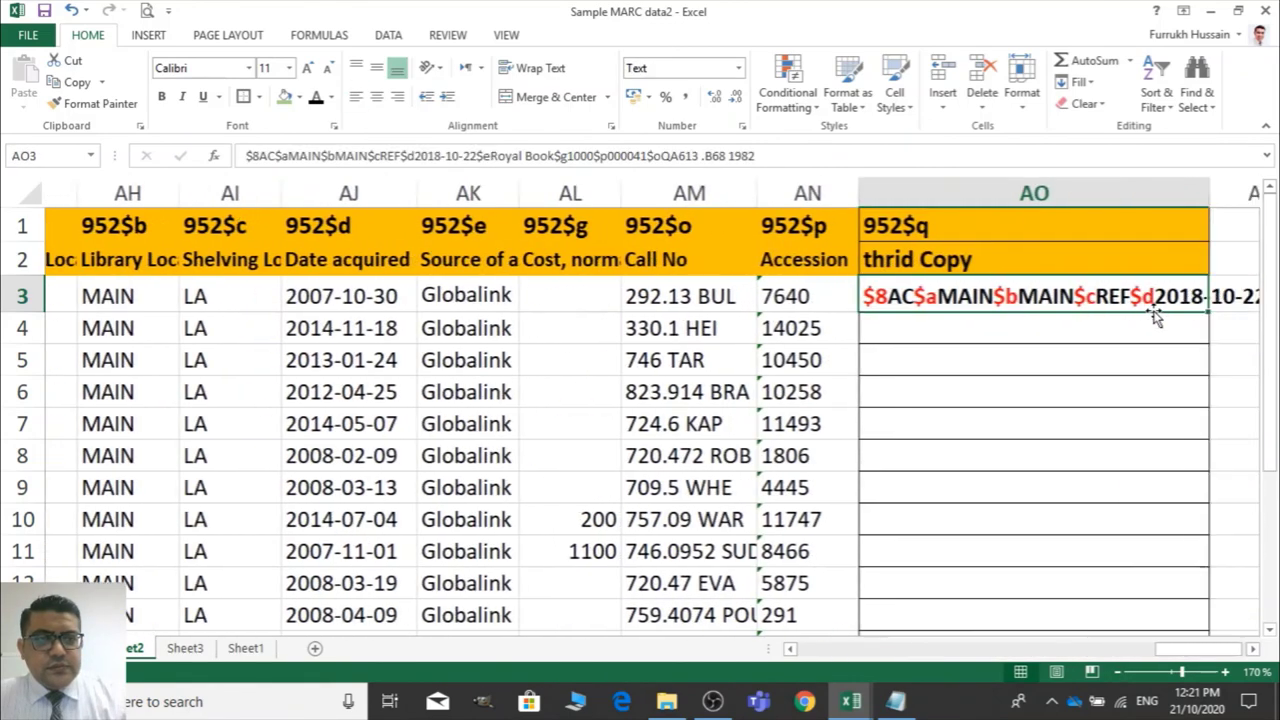
{"action": "key", "text": "Left"}
{"action": "key", "text": "Left"}
{"action": "key", "text": "Right"}
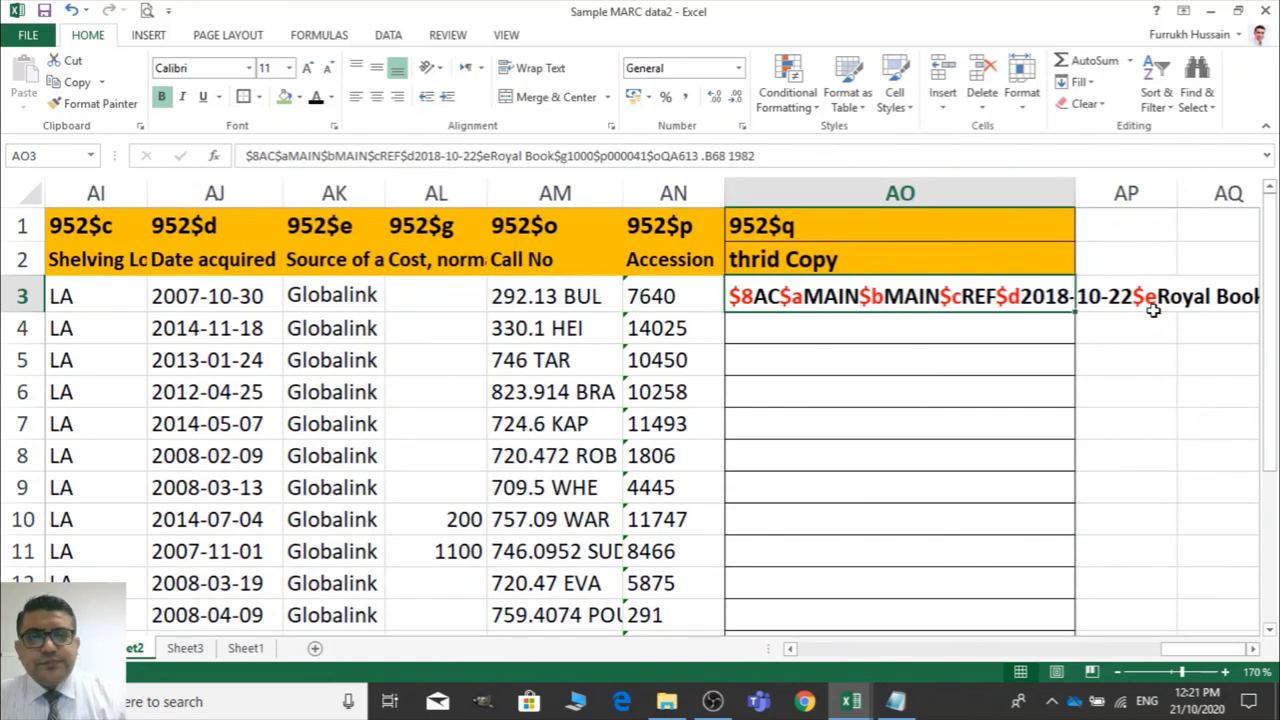
Change the AO2 label from 'thrid Copy' to 'Second Copy'
{"action": "left_click", "coordinate": [828, 256]}
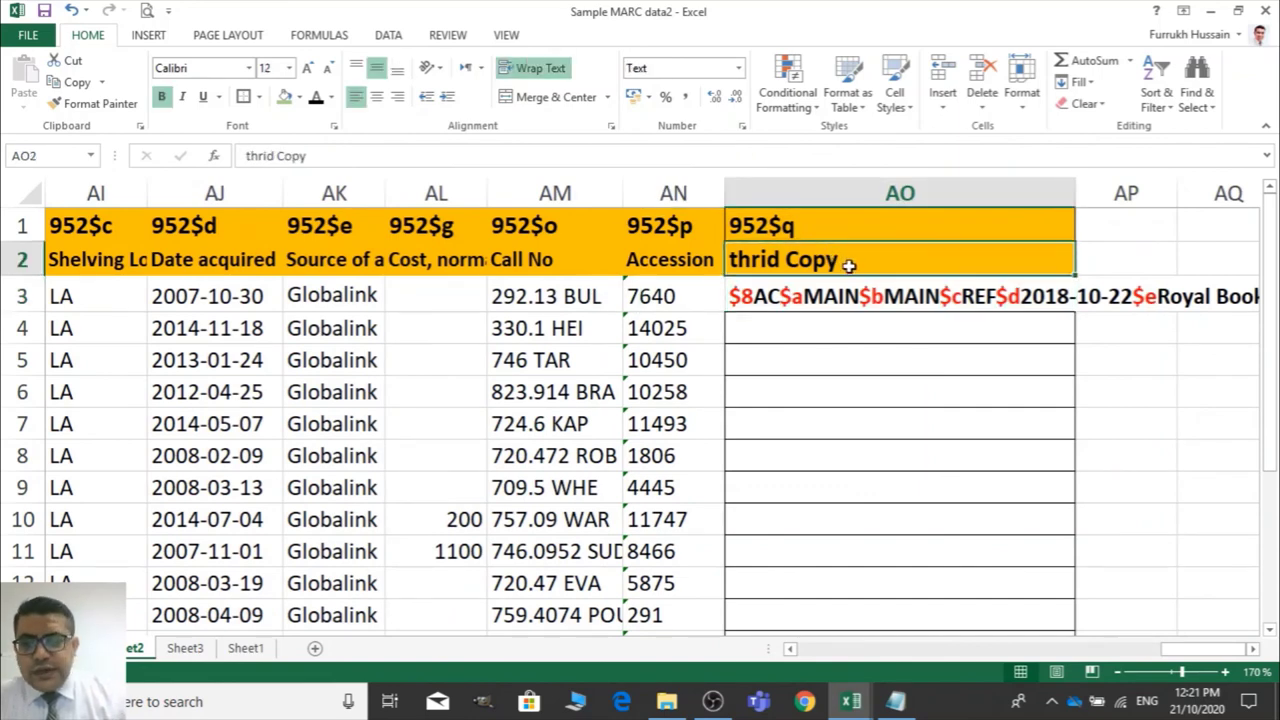
{"action": "double_click", "coordinate": [793, 260]}
{"action": "key", "text": "BackSpace"}
{"action": "key", "text": "BackSpace"}
{"action": "key", "text": "BackSpace"}
{"action": "key", "text": "BackSpace"}
{"action": "key", "text": "BackSpace"}
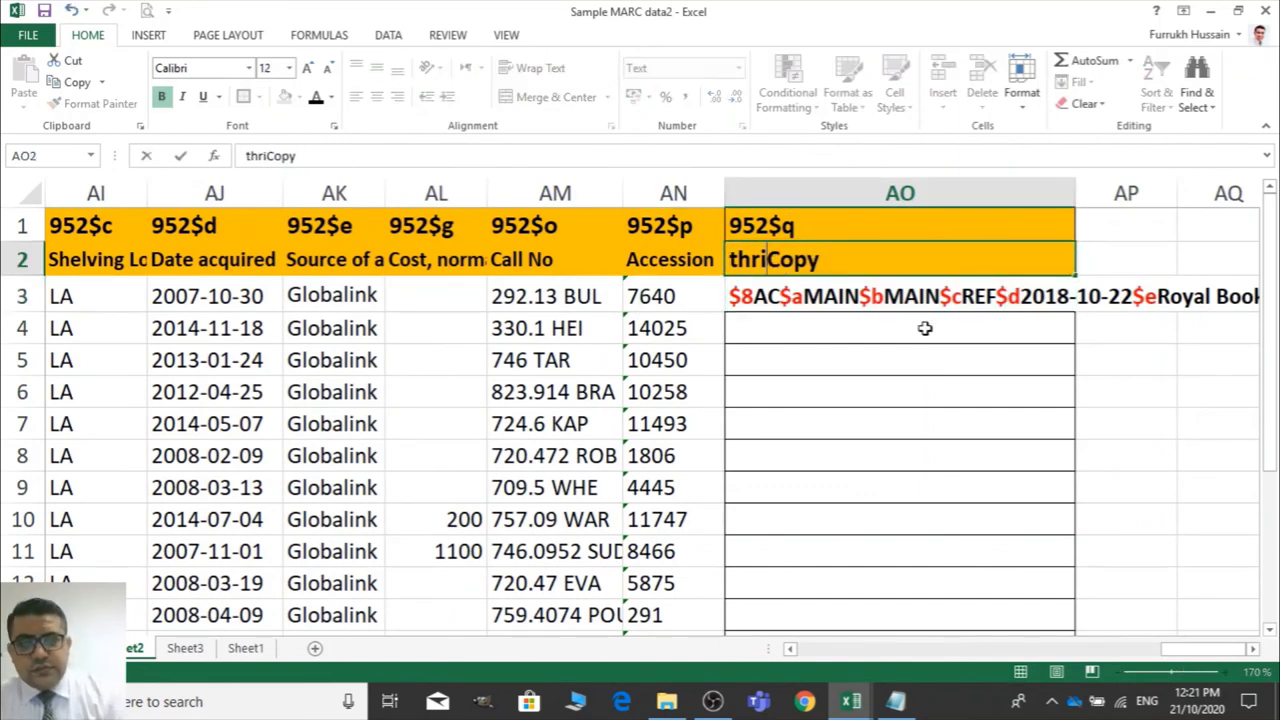
{"action": "key", "text": "BackSpace"}
{"action": "type", "text": "Second"}
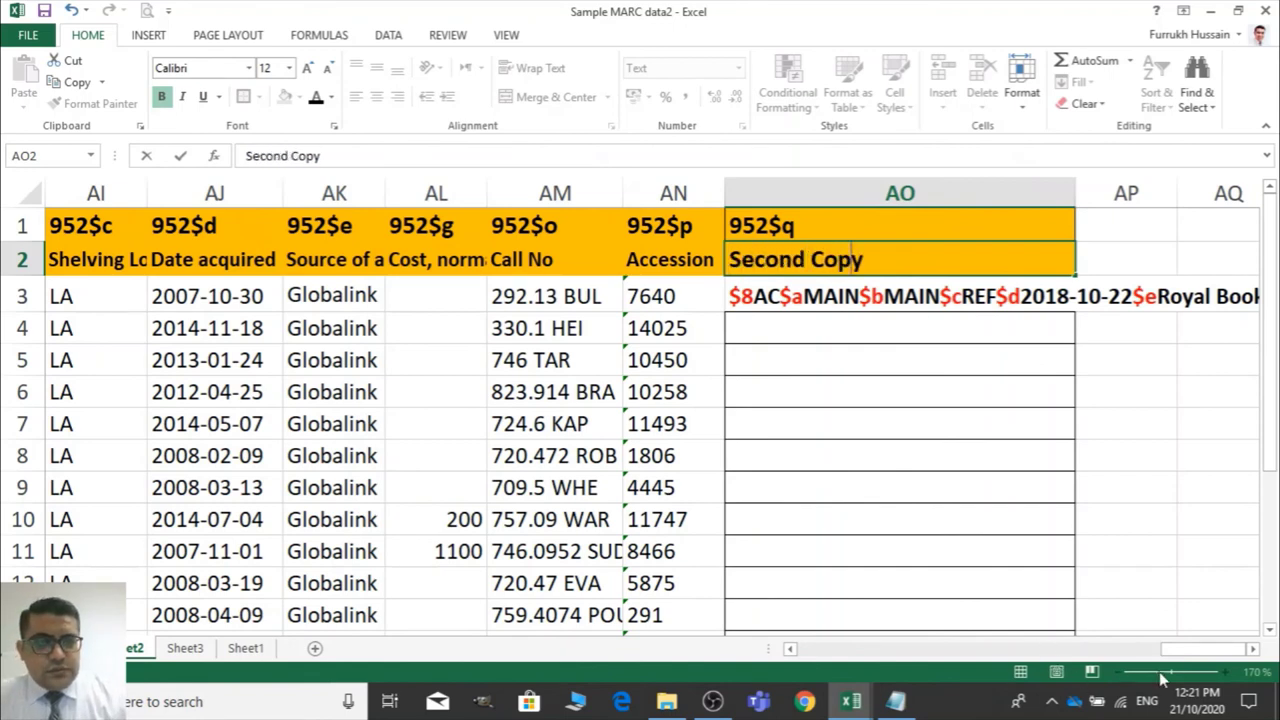
{"action": "left_click_drag", "start_coordinate": [1192, 652], "coordinate": [1194, 651]}
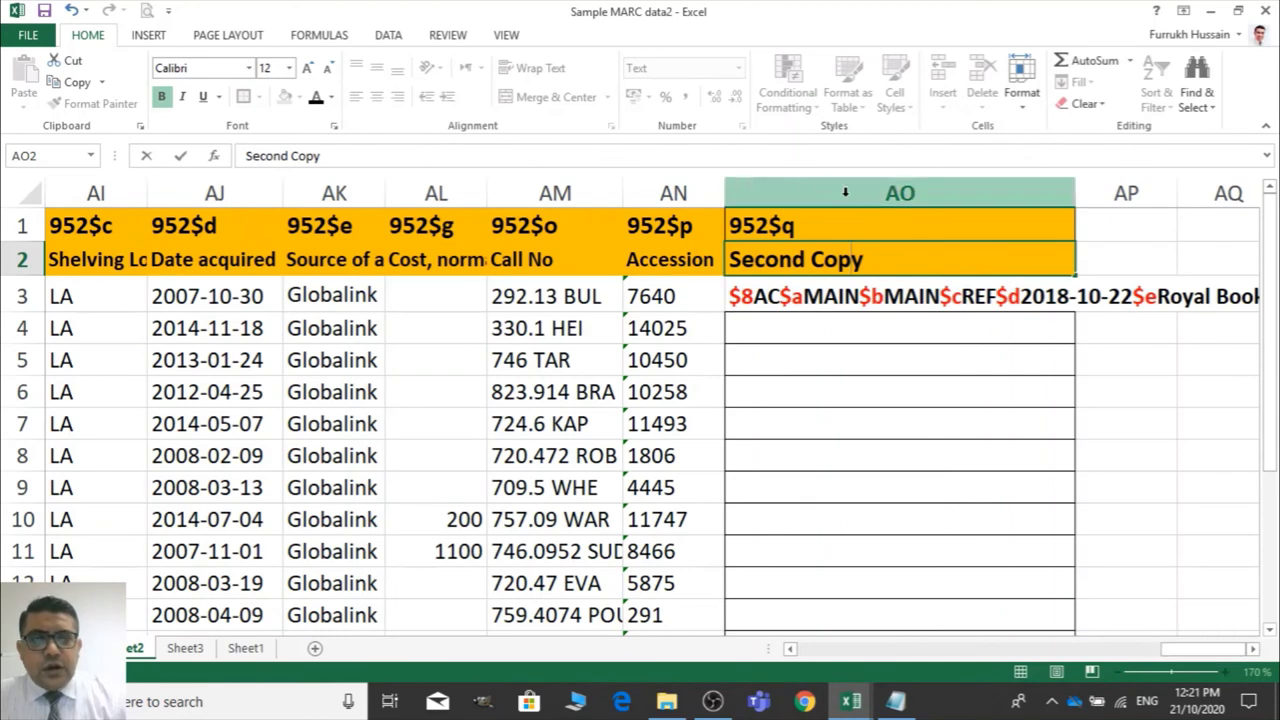
{"action": "left_click", "coordinate": [955, 466]}
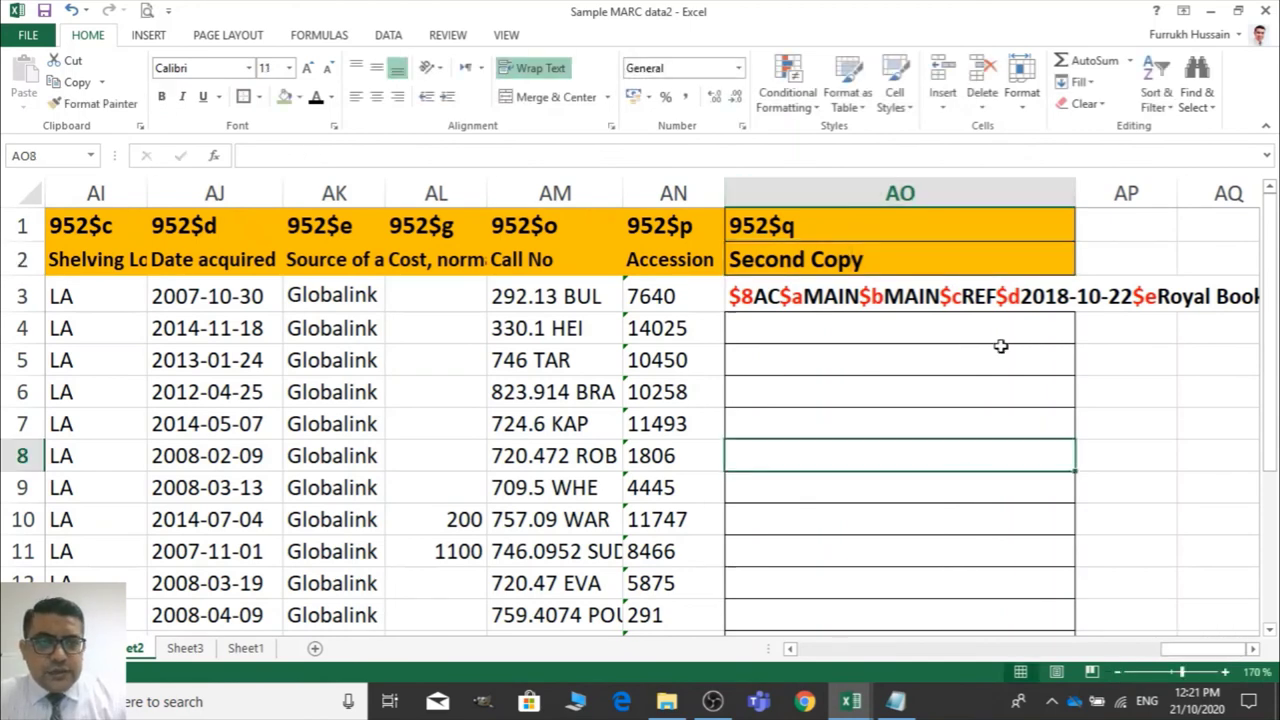
Inspect the combined subfield string in AO3
{"action": "left_click", "coordinate": [838, 296]}
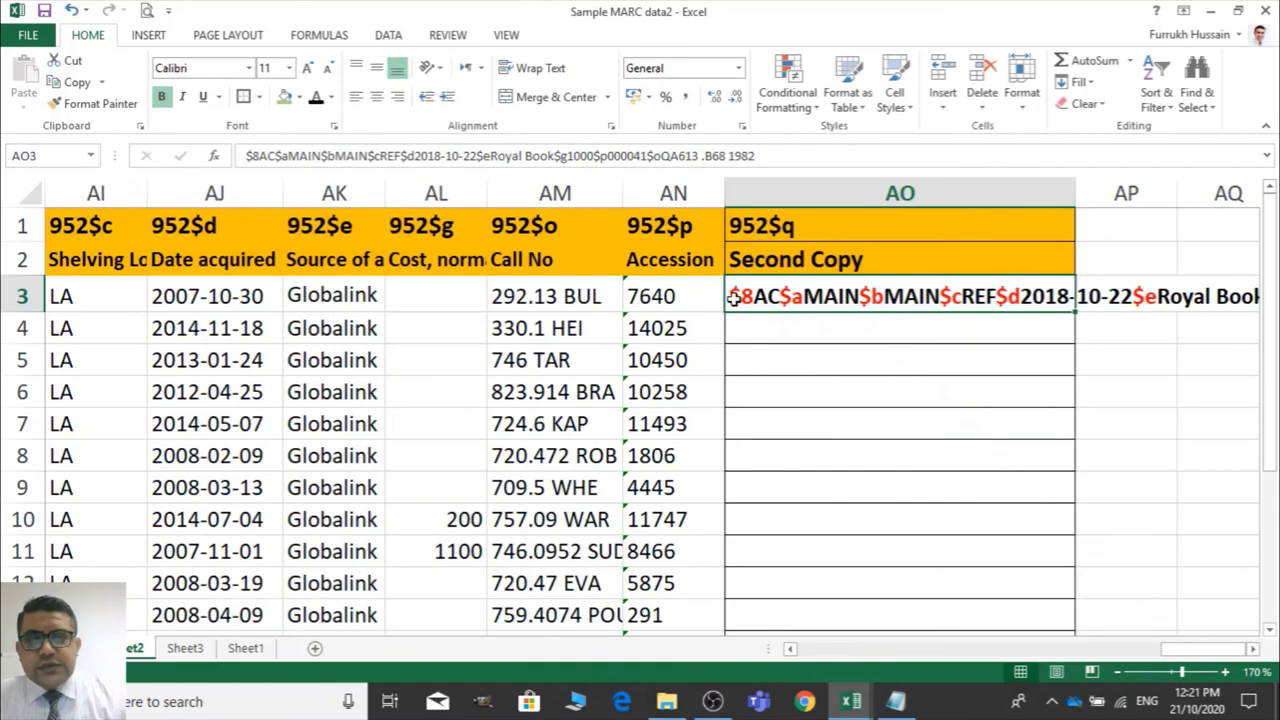
{"action": "left_click_drag", "start_coordinate": [1182, 658], "coordinate": [990, 440]}
{"action": "left_click", "coordinate": [979, 418]}
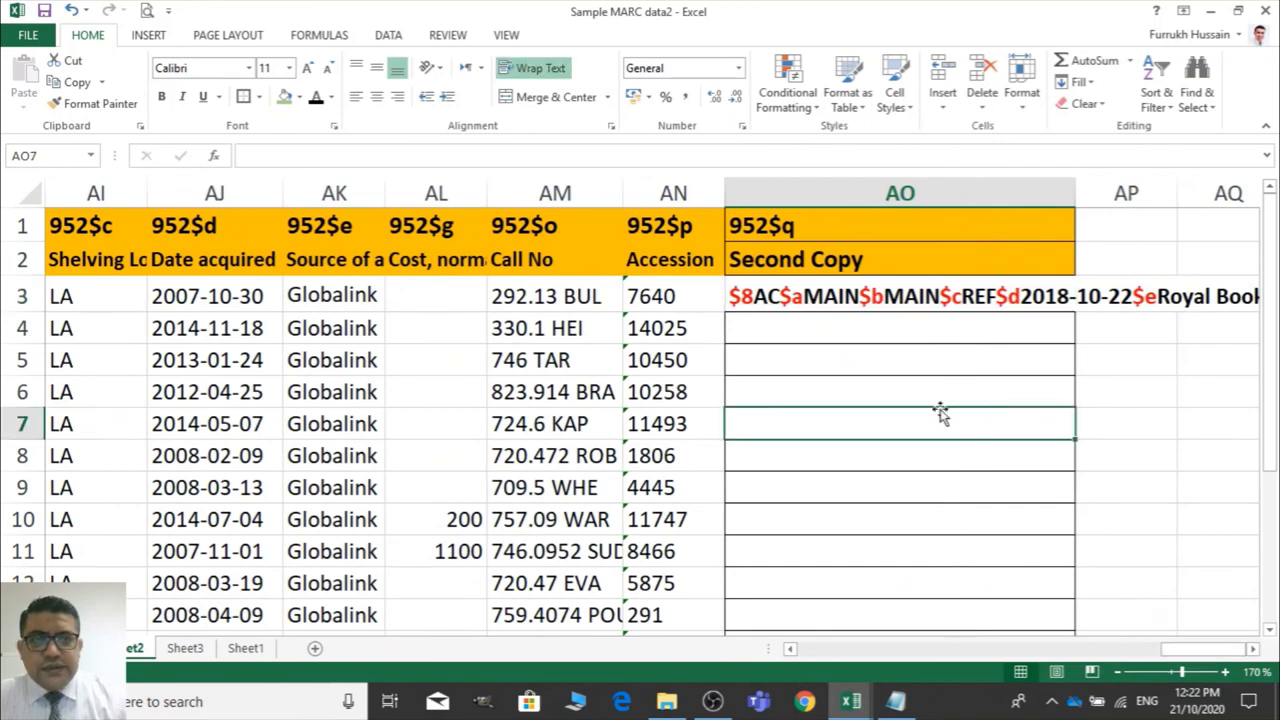
{"action": "left_click", "coordinate": [732, 300]}
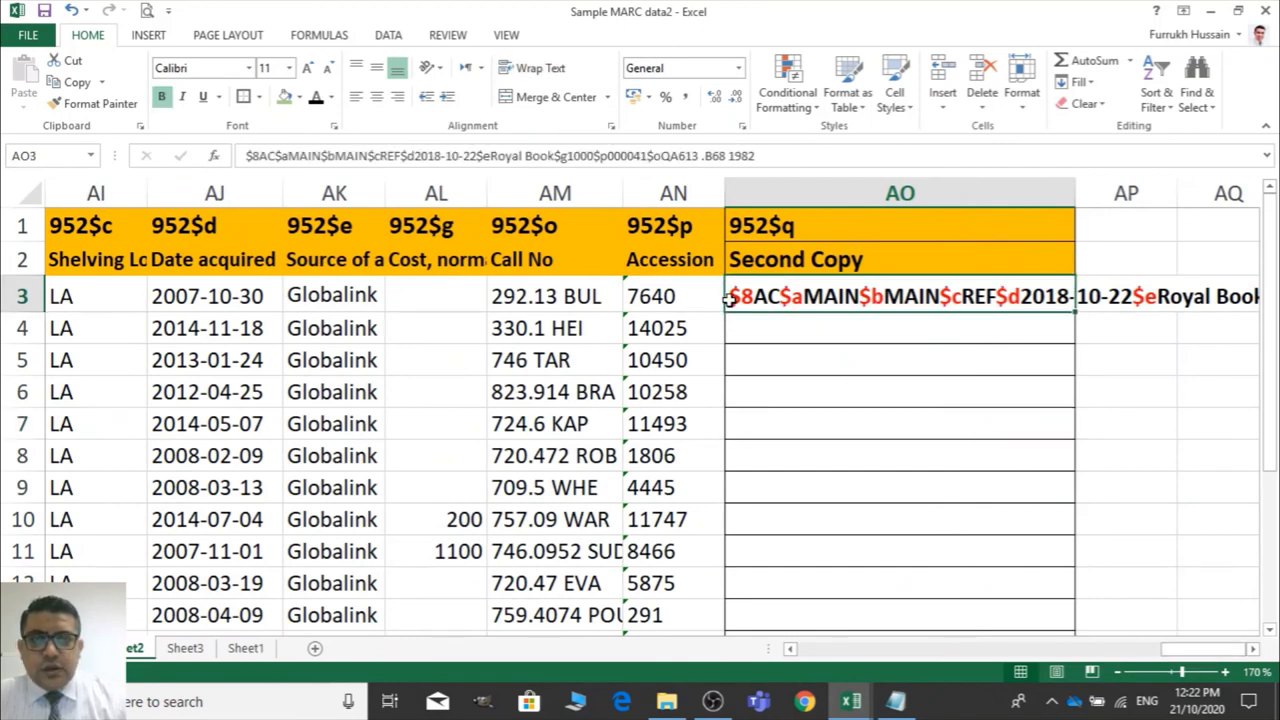
Change the AO1 header tag to 953$8
{"action": "double_click", "coordinate": [766, 224]}
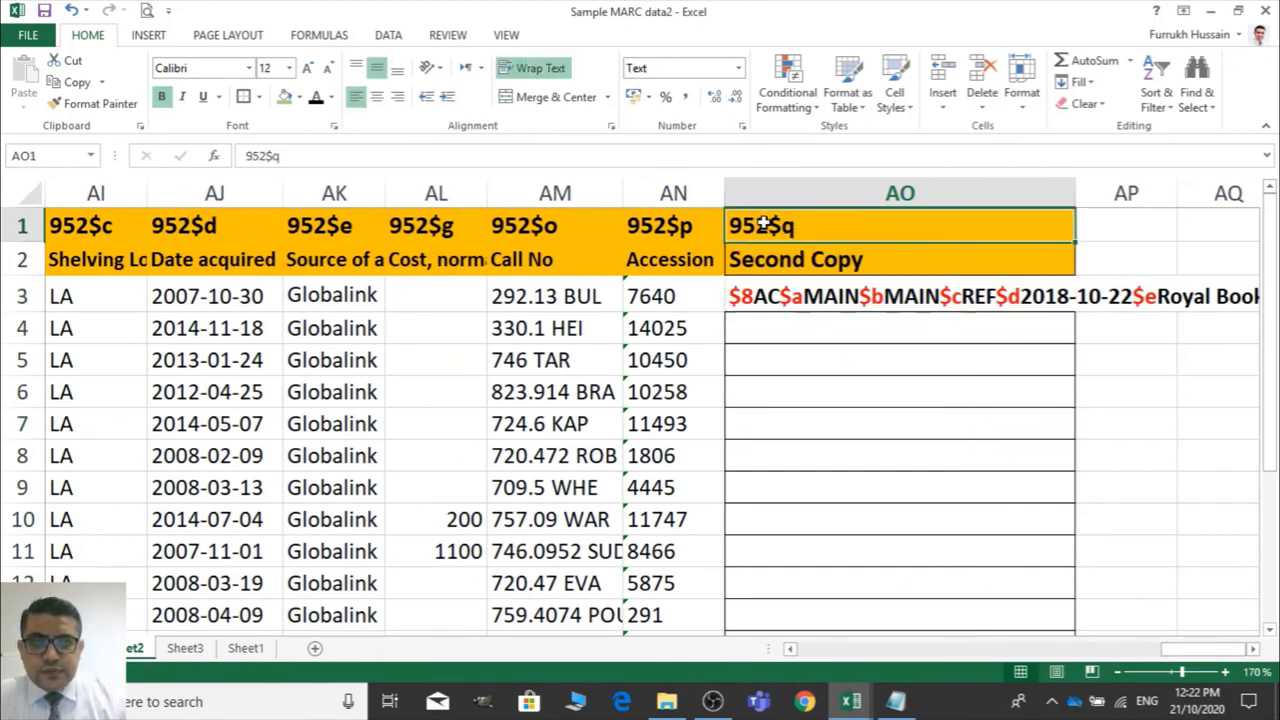
{"action": "key", "text": "BackSpace"}
{"action": "type", "text": "3"}
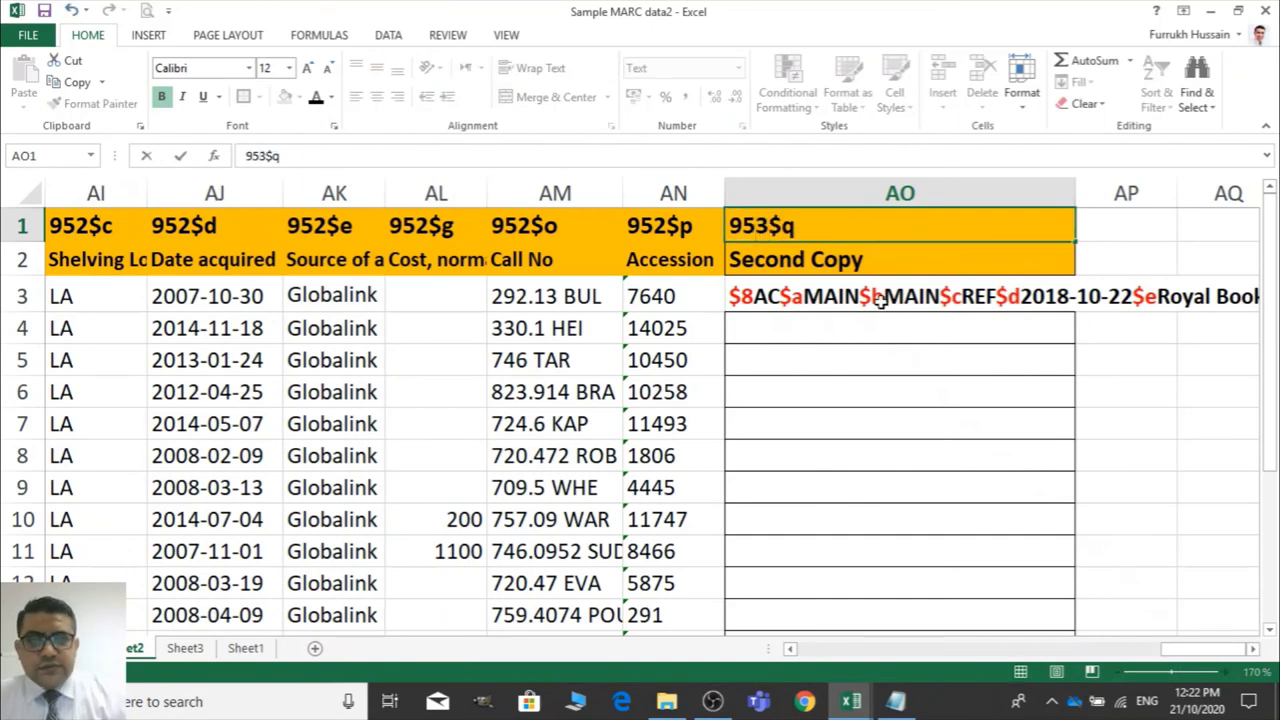
{"action": "key", "text": "BackSpace"}
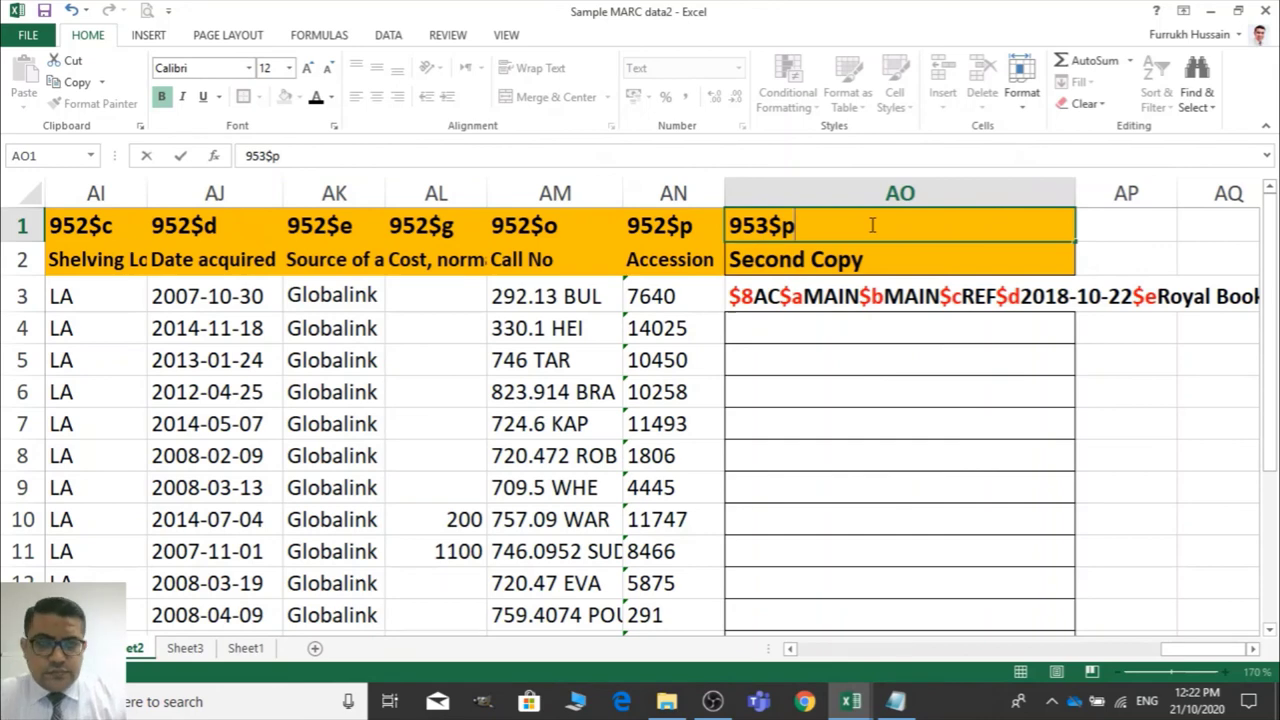
{"action": "key", "text": "BackSpace"}
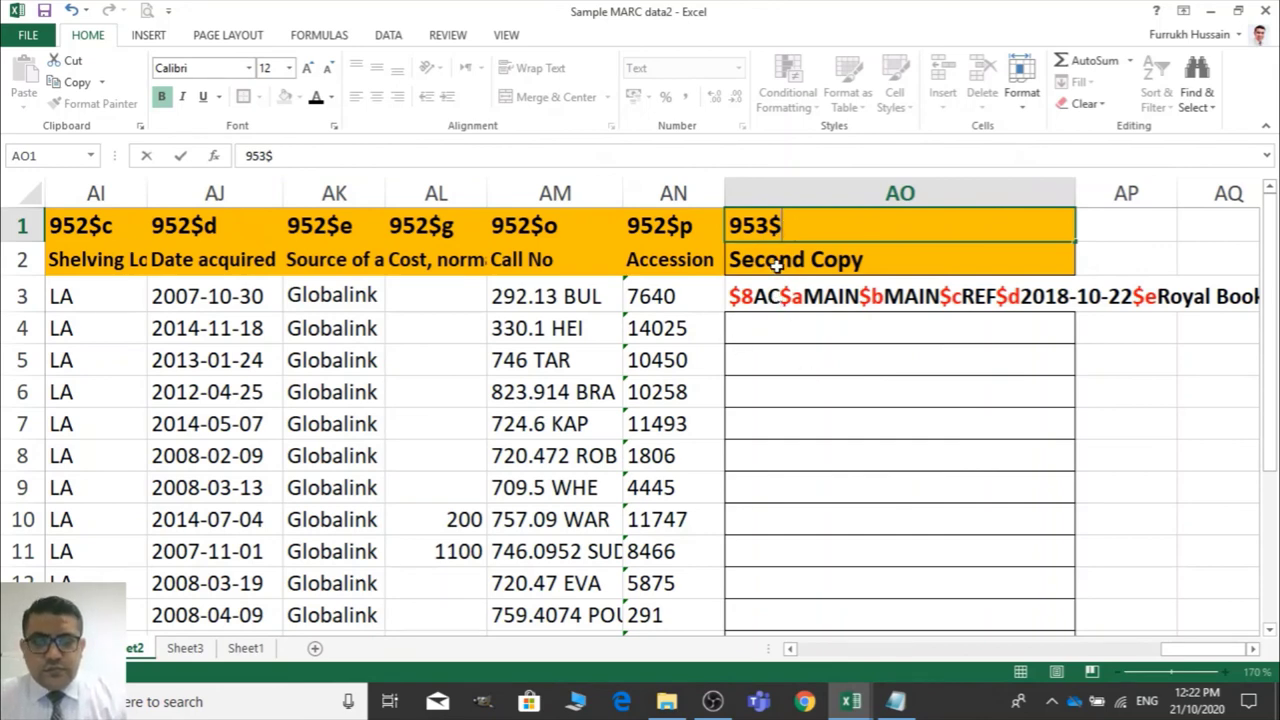
{"action": "left_click", "coordinate": [843, 480]}
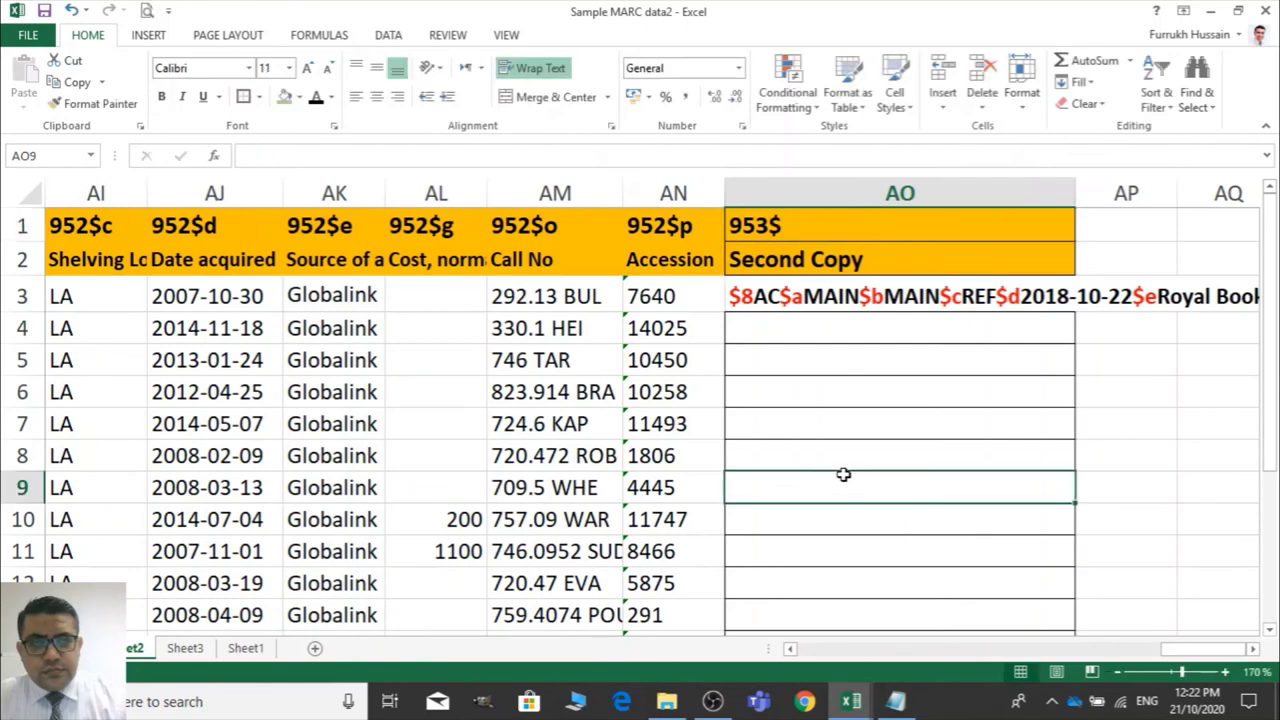
{"action": "double_click", "coordinate": [793, 226]}
{"action": "type", "text": "8"}
{"action": "left_click", "coordinate": [857, 446]}
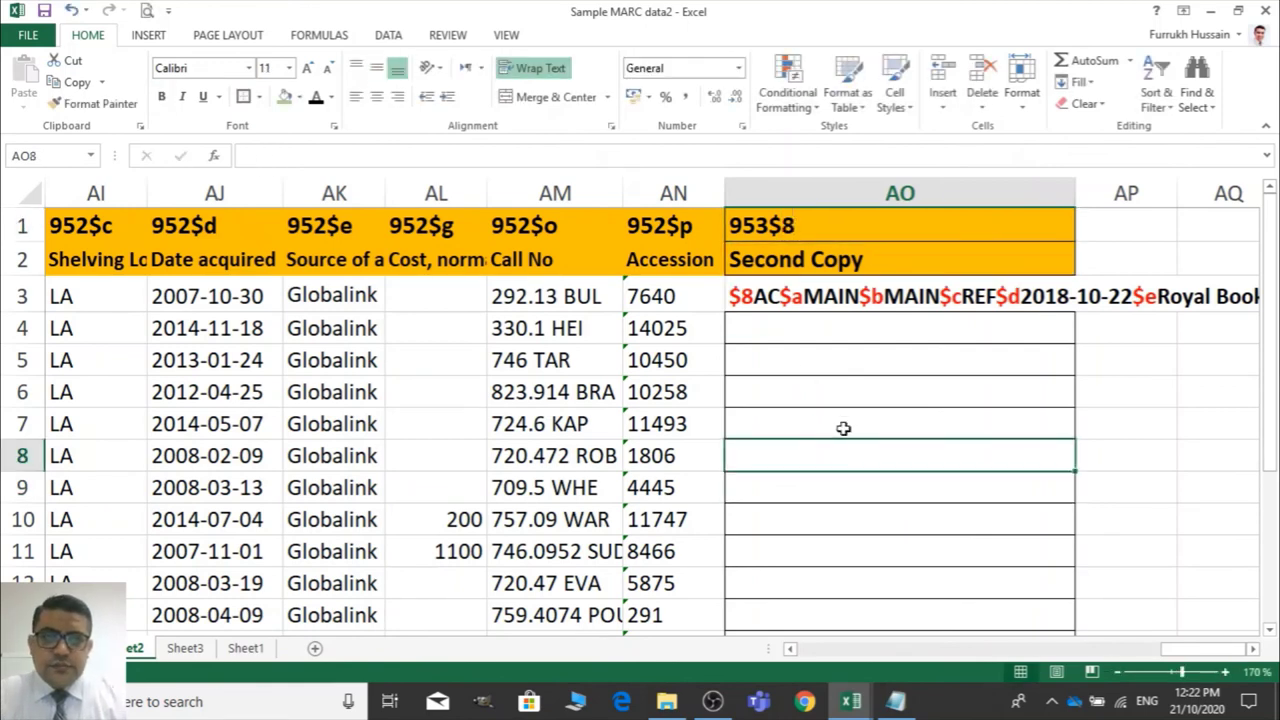
Remove the leading $8 from the AO3 item text
{"action": "double_click", "coordinate": [756, 292]}
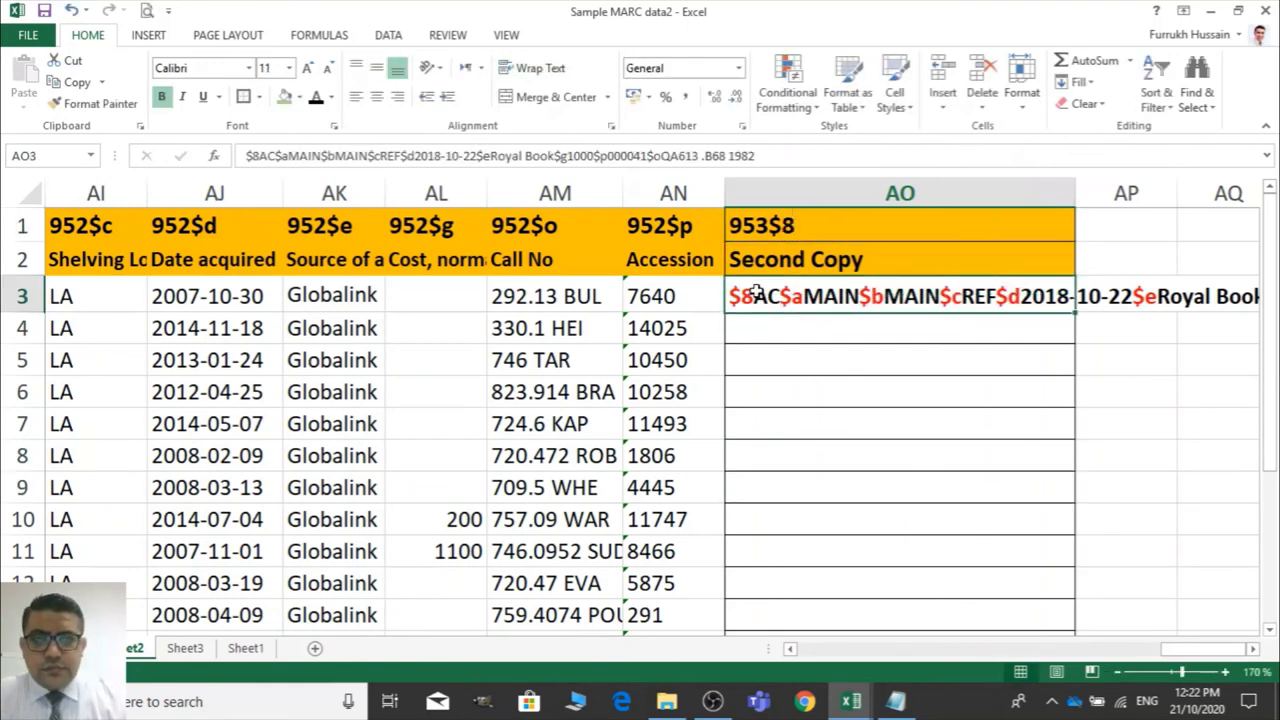
{"action": "key", "text": "BackSpace"}
{"action": "key", "text": "BackSpace"}
{"action": "left_click", "coordinate": [898, 406]}
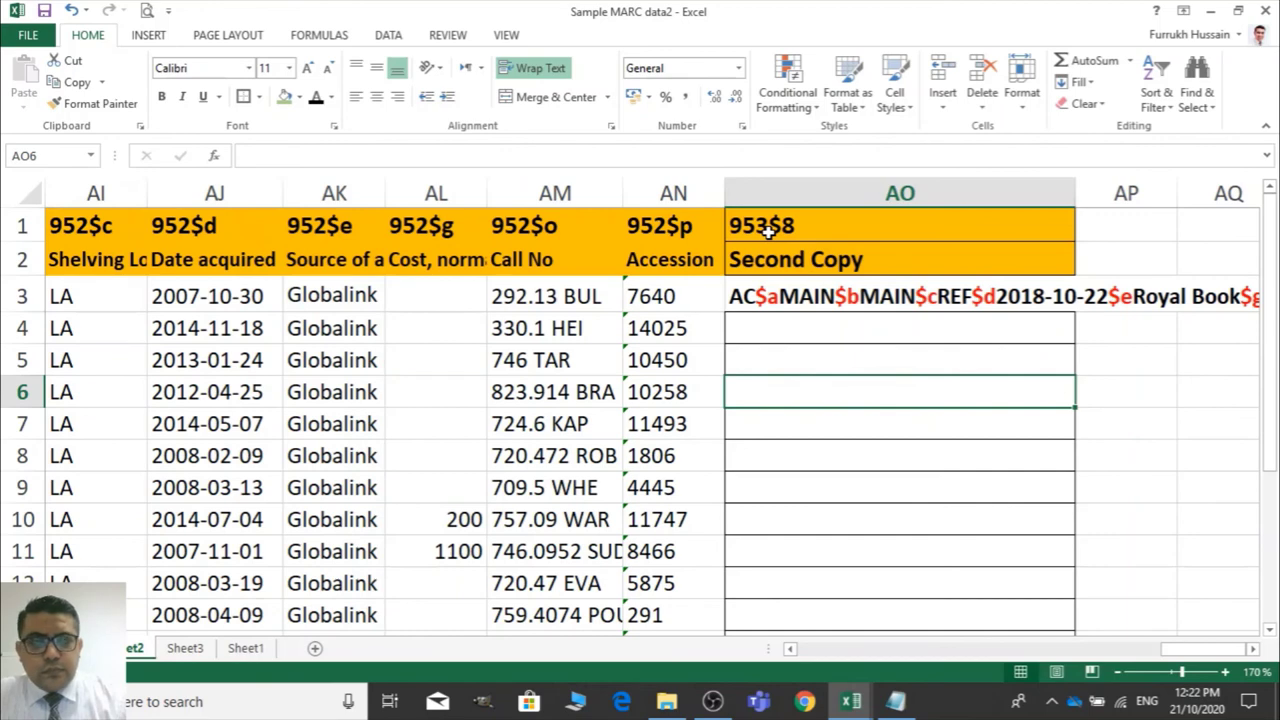
{"action": "left_click", "coordinate": [803, 296]}
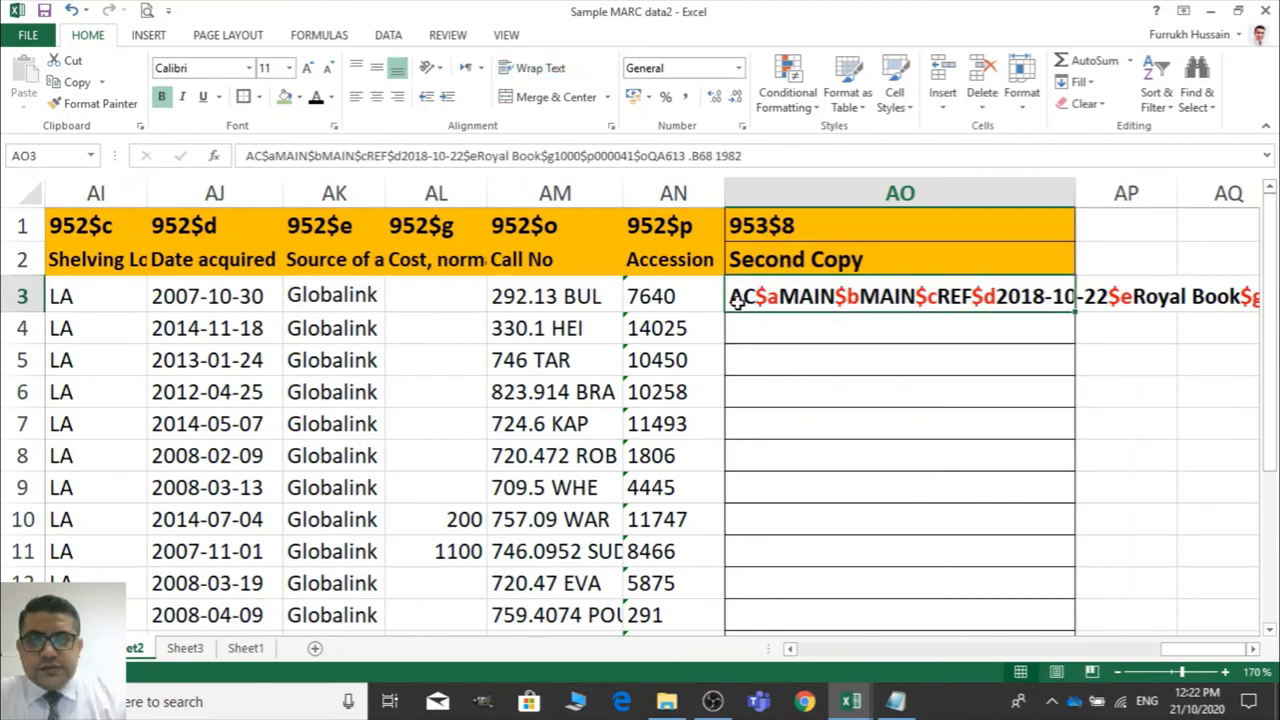
{"action": "left_click_drag", "start_coordinate": [1163, 651], "coordinate": [1207, 640]}
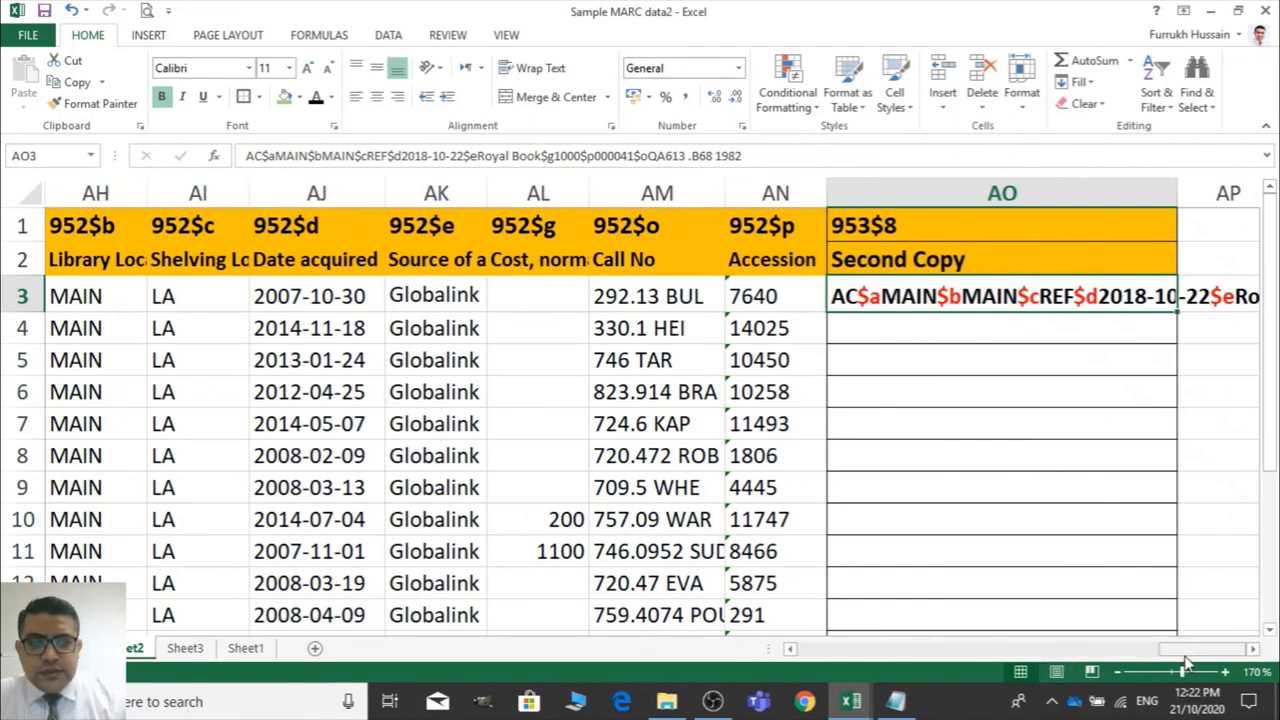
{"action": "left_click_drag", "start_coordinate": [1187, 650], "coordinate": [1153, 656]}
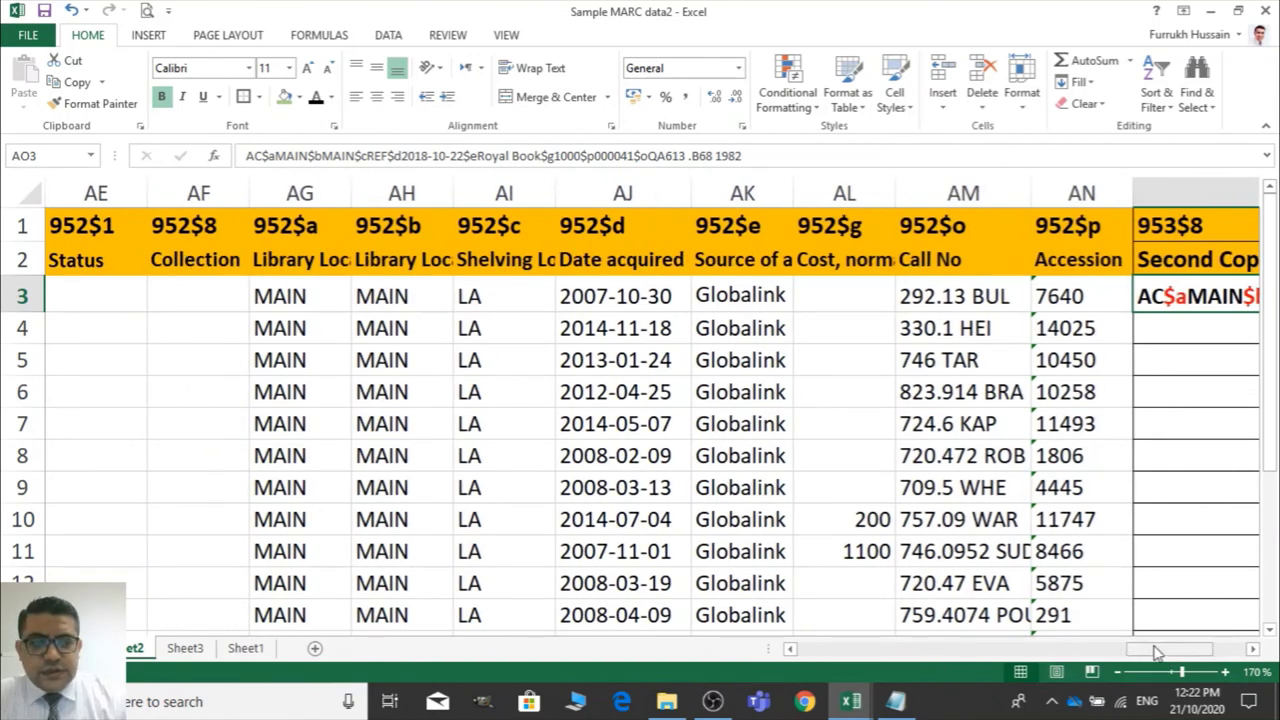
{"action": "left_click_drag", "start_coordinate": [1158, 655], "coordinate": [1190, 655]}
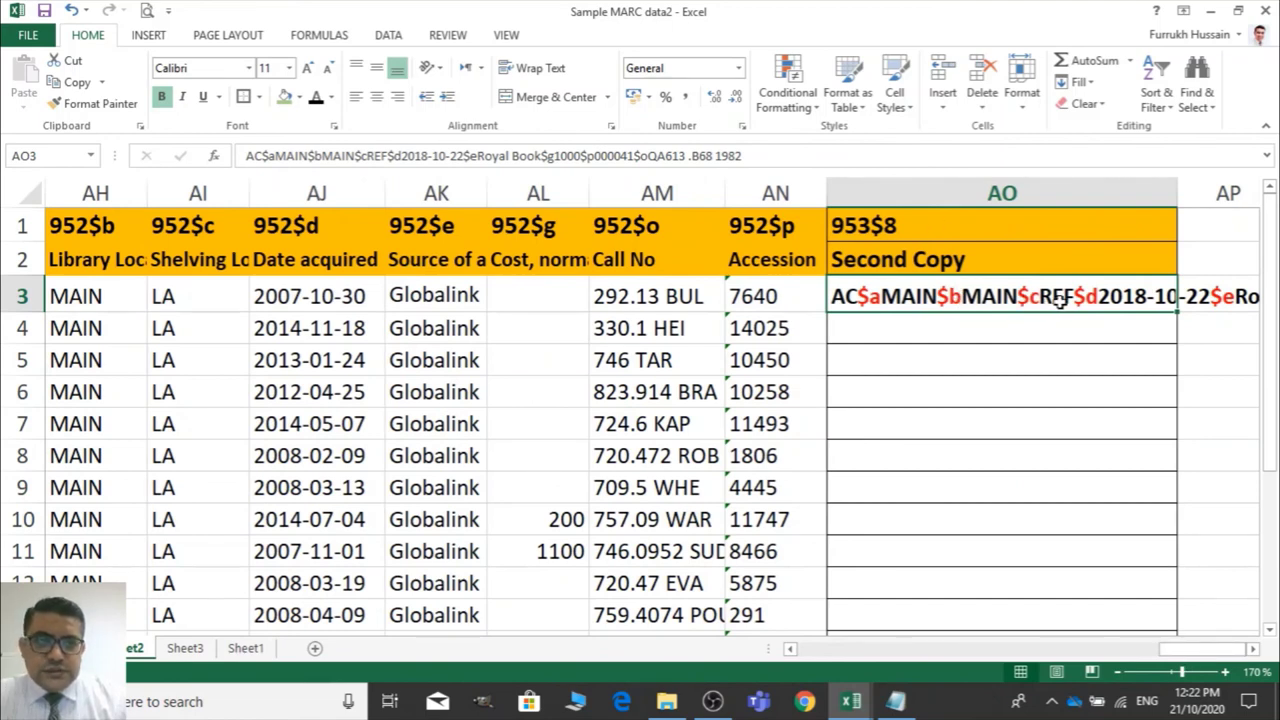
{"action": "double_click", "coordinate": [1068, 295]}
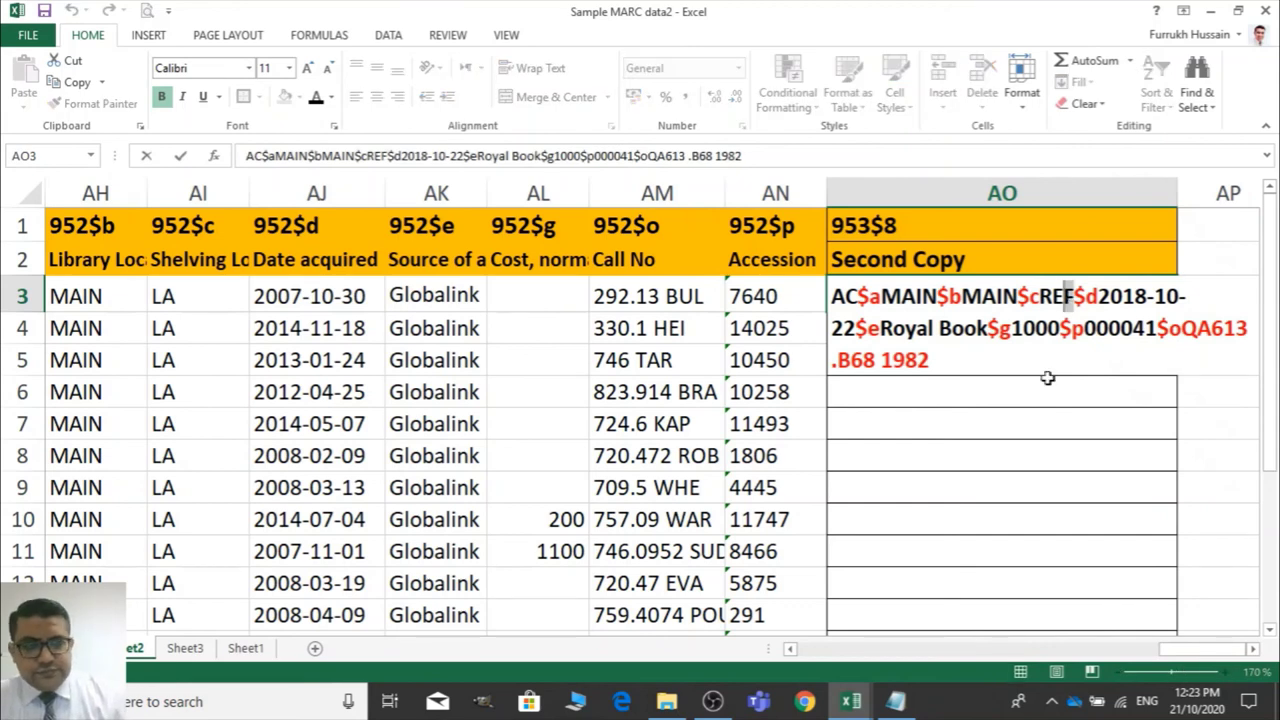
Change the AO3 barcode from $p000041 to $p000080
{"action": "key", "text": "shift+Left"}
{"action": "key", "text": "shift+Left"}
{"action": "key", "text": "shift+Left"}
{"action": "key", "text": "Right"}
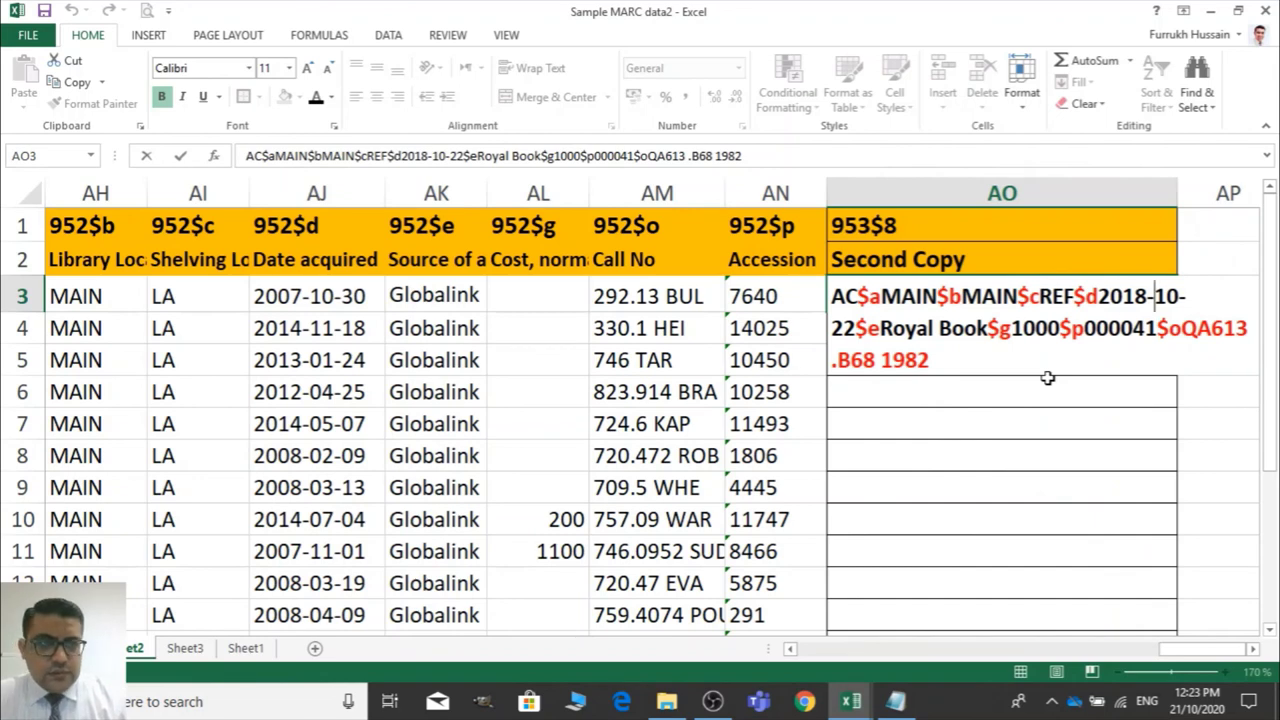
{"action": "key", "text": "Right"}
{"action": "key", "text": "Right"}
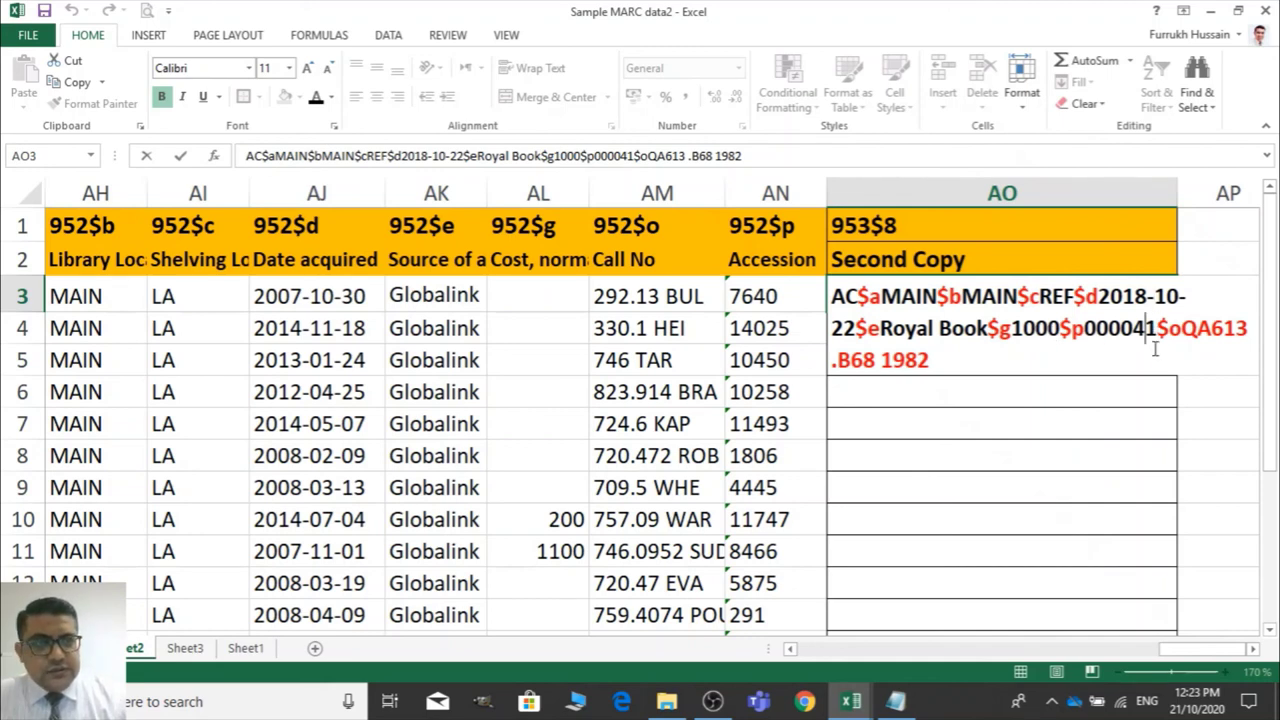
{"action": "key", "text": "Delete"}
{"action": "key", "text": "Delete"}
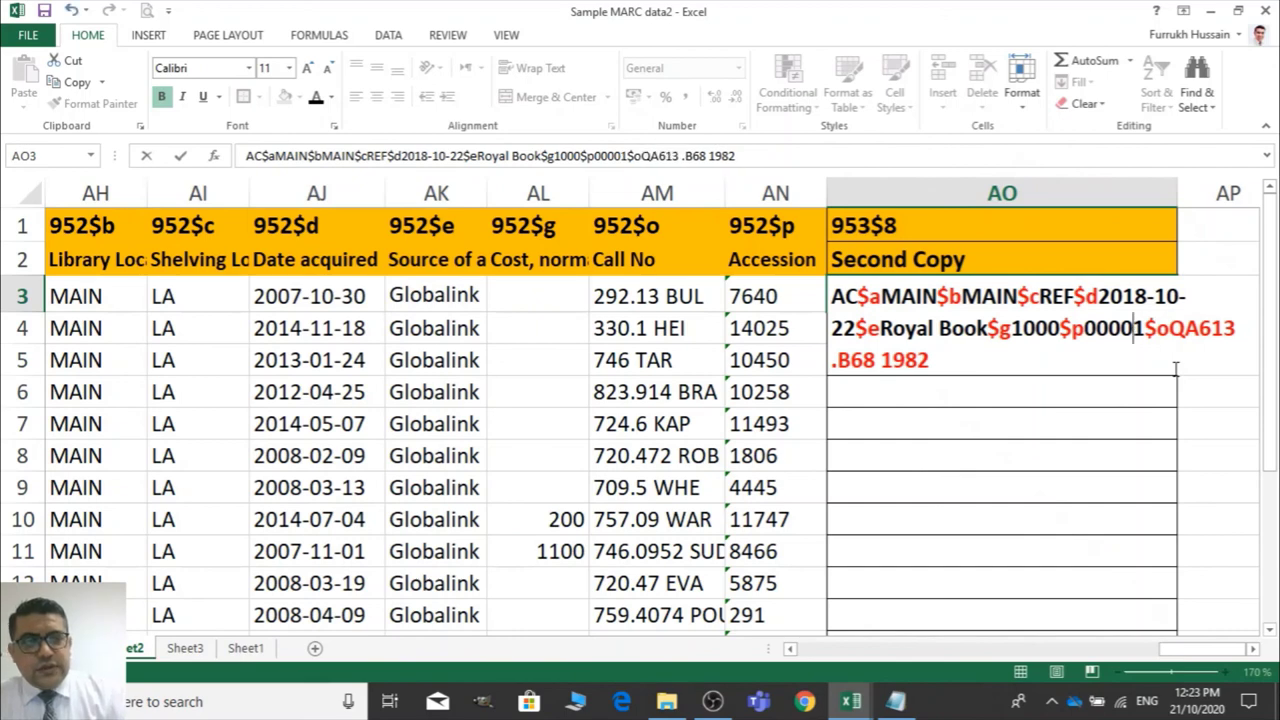
{"action": "type", "text": "80"}
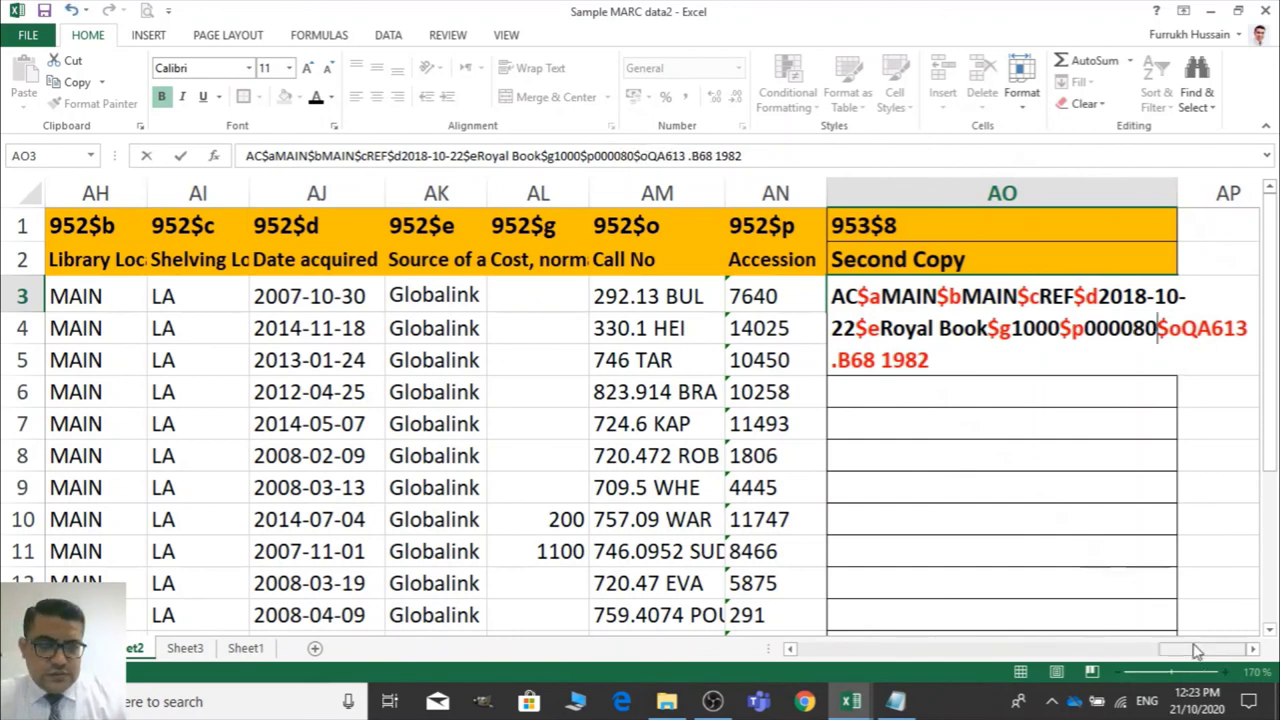
{"action": "left_click_drag", "start_coordinate": [1197, 651], "coordinate": [1197, 651]}
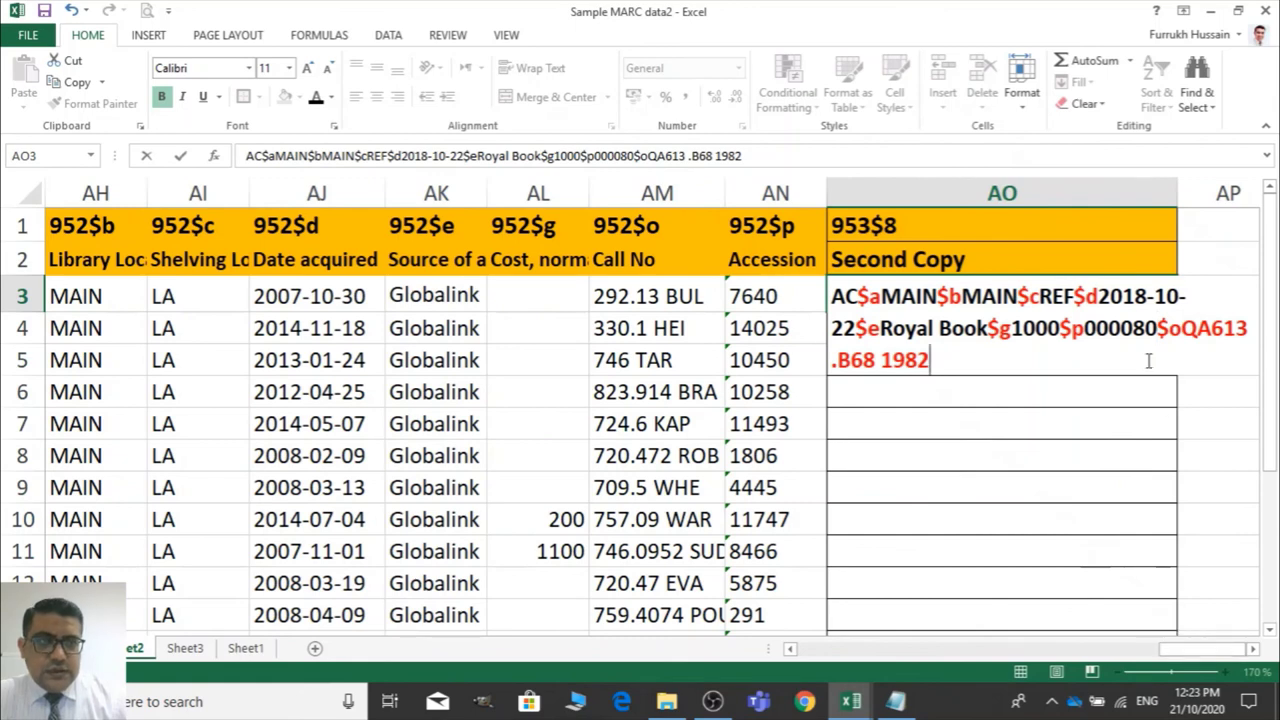
{"action": "left_click", "coordinate": [1124, 437]}
Check the updated Second Copy string in AO3
{"action": "left_click", "coordinate": [1068, 288]}
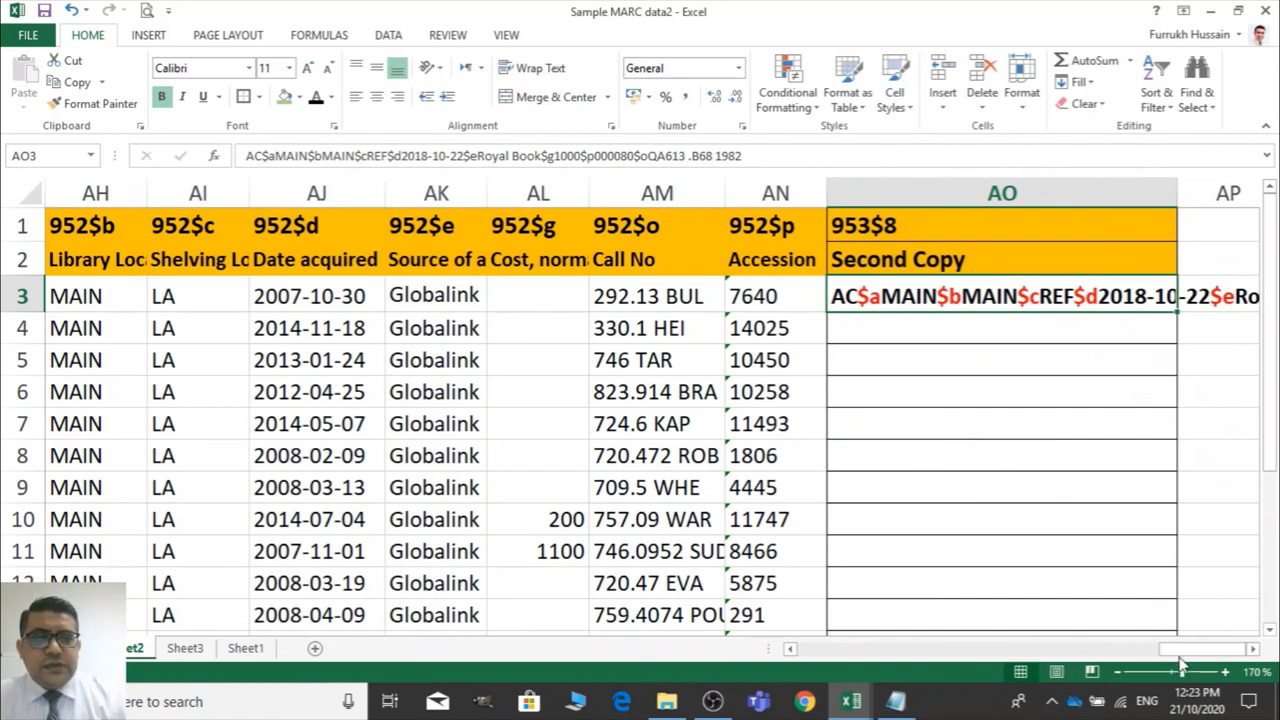
{"action": "left_click_drag", "start_coordinate": [1155, 658], "coordinate": [1185, 653]}
{"action": "left_click", "coordinate": [1220, 355]}
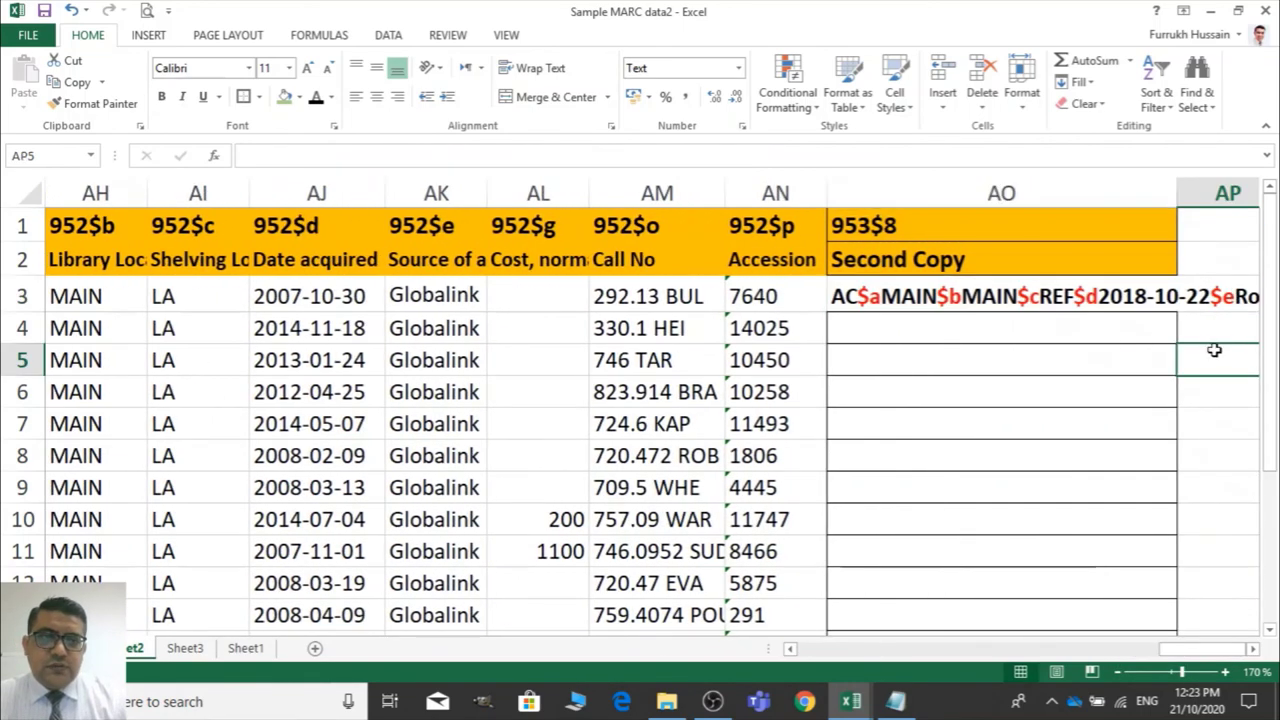
{"action": "left_click", "coordinate": [975, 306]}
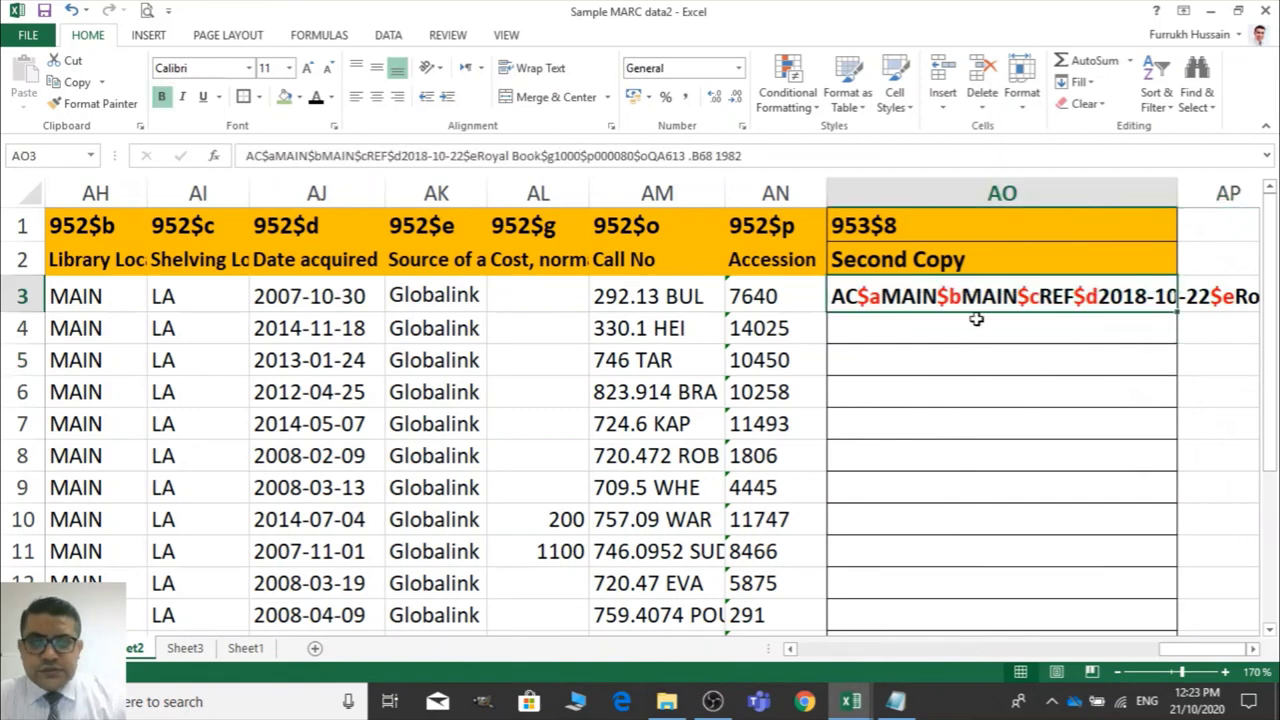
{"action": "left_click_drag", "start_coordinate": [1230, 650], "coordinate": [1182, 651]}
Look through Sheet1, Sheet2 and Sheet3, leaving Sheet3's name unchanged
{"action": "left_click", "coordinate": [246, 649]}
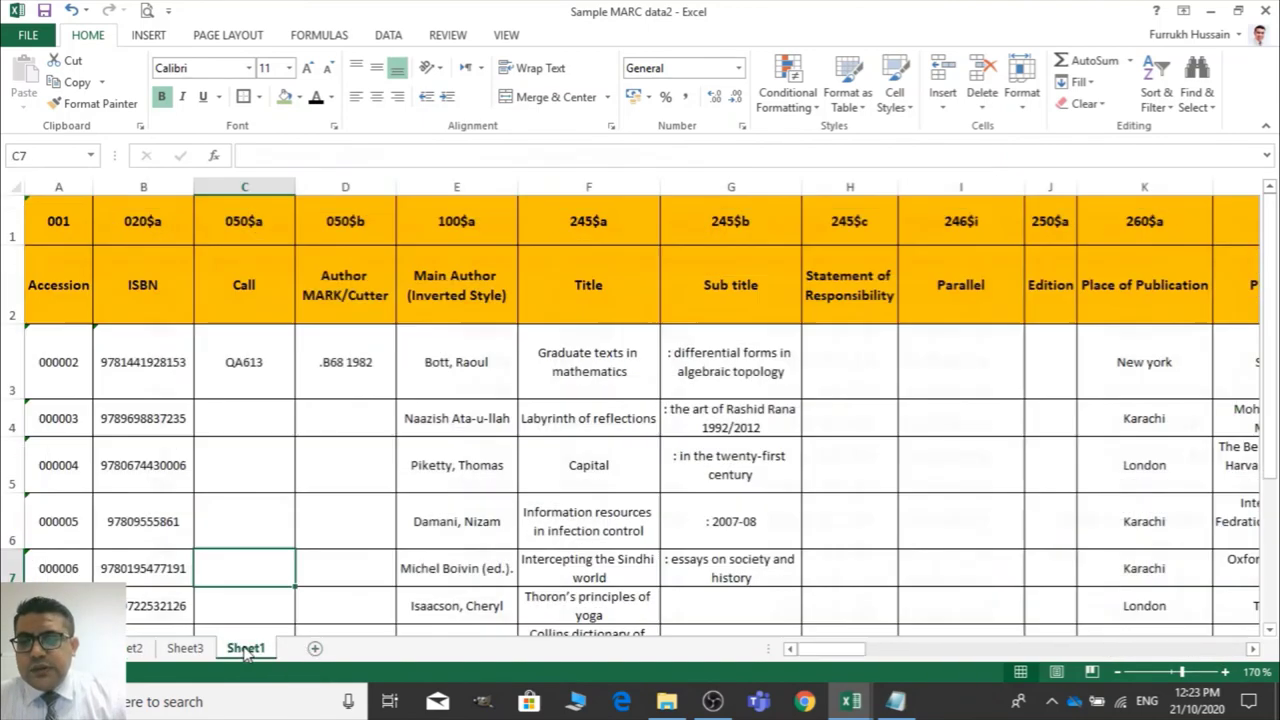
{"action": "mouse_move", "coordinate": [830, 651]}
{"action": "left_mouse_down"}
{"action": "mouse_move", "coordinate": [1140, 652]}
{"action": "mouse_move", "coordinate": [815, 658]}
{"action": "left_mouse_up"}
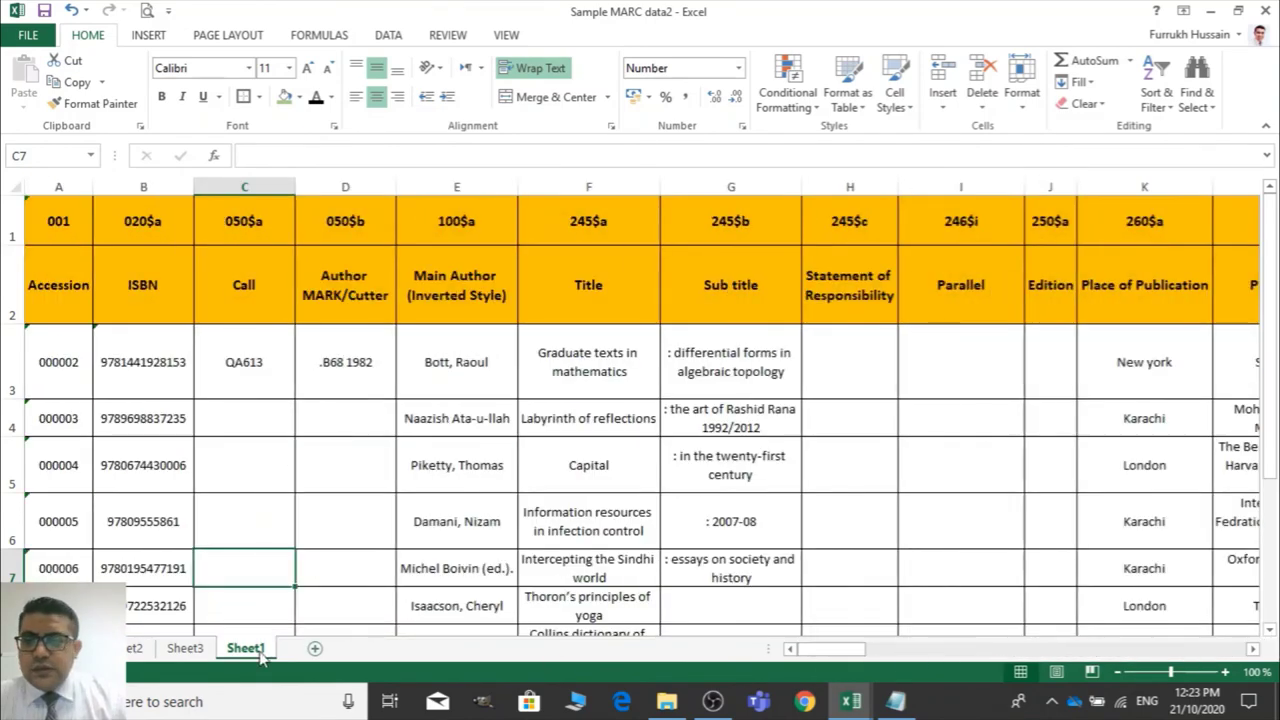
{"action": "left_click", "coordinate": [140, 649]}
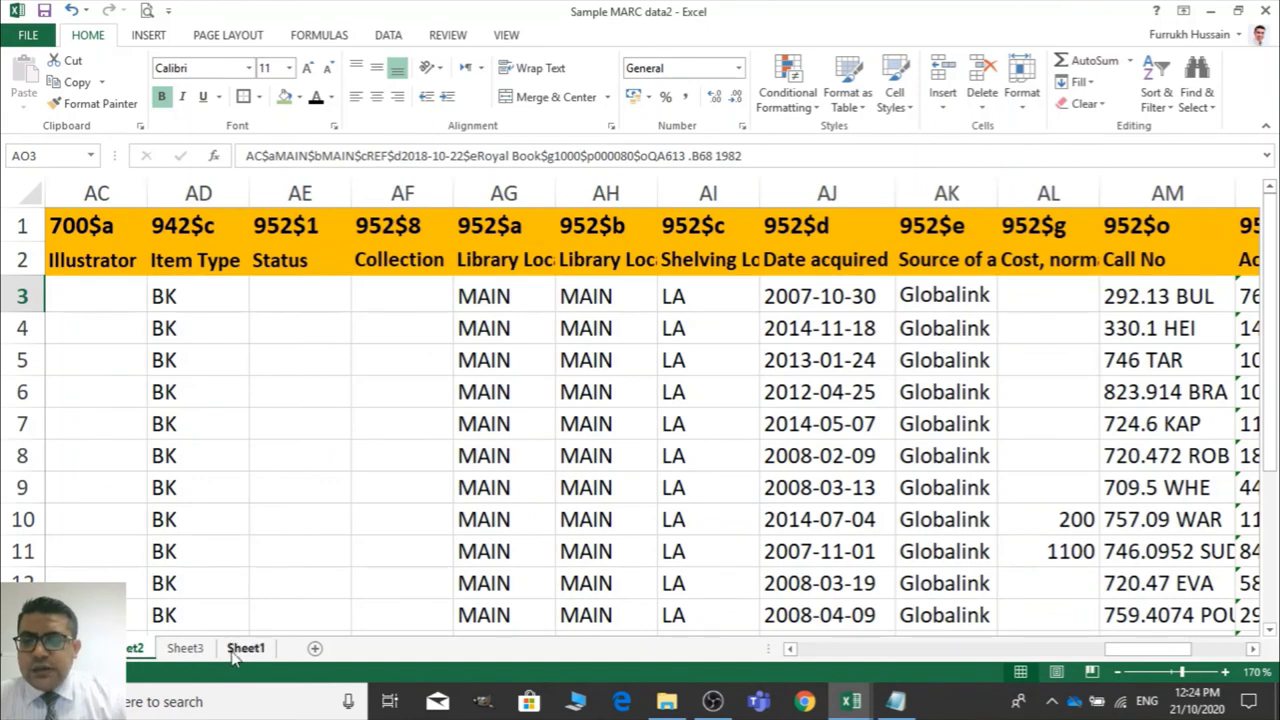
{"action": "left_click", "coordinate": [181, 651]}
{"action": "right_click", "coordinate": [181, 651]}
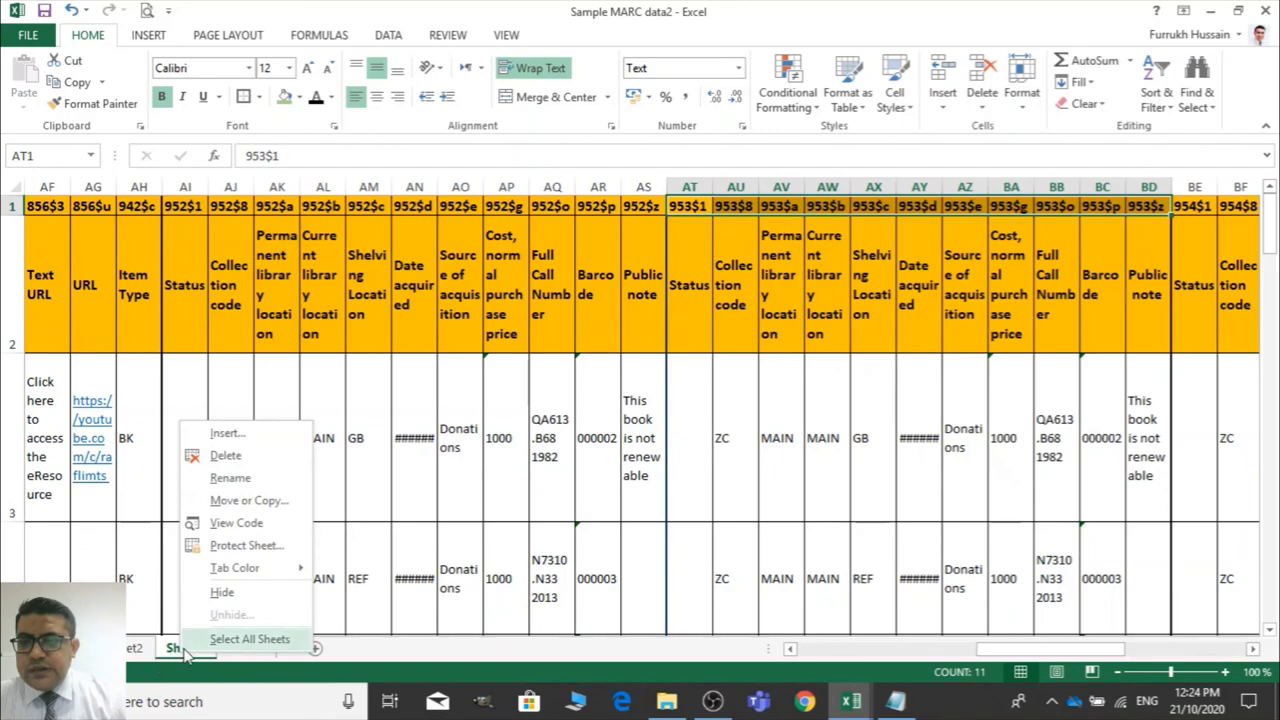
{"action": "left_click", "coordinate": [152, 664]}
Drag Sheet3 after Sheet1, then Sheet1 into the first position
{"action": "left_click_drag", "start_coordinate": [195, 651], "coordinate": [283, 652]}
{"action": "left_click_drag", "start_coordinate": [184, 648], "coordinate": [132, 650]}
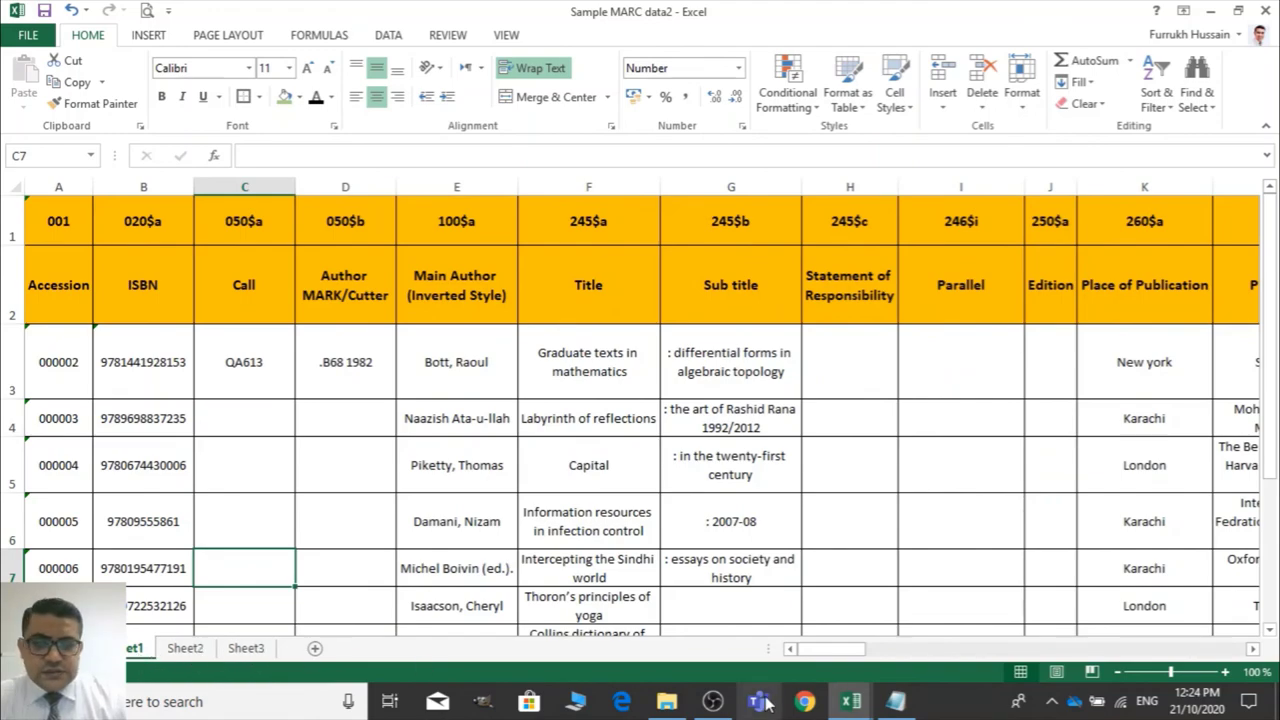
{"action": "left_click_drag", "start_coordinate": [1274, 342], "coordinate": [1277, 253]}
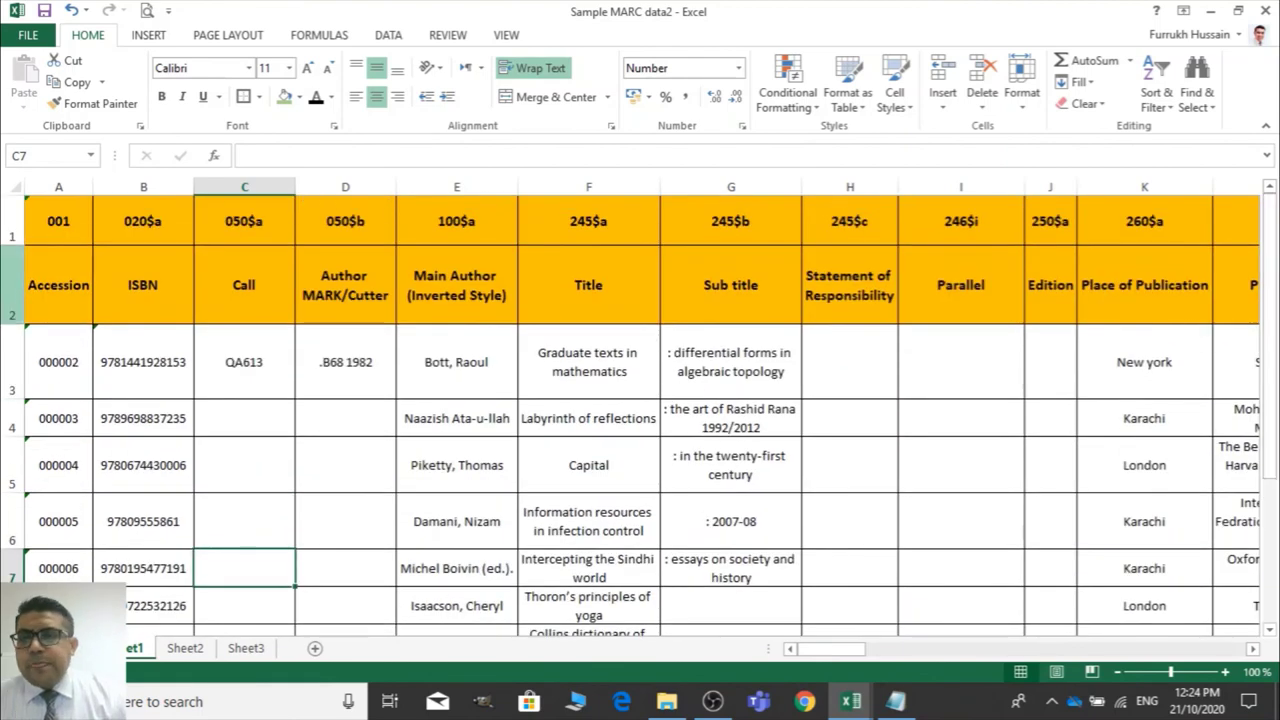